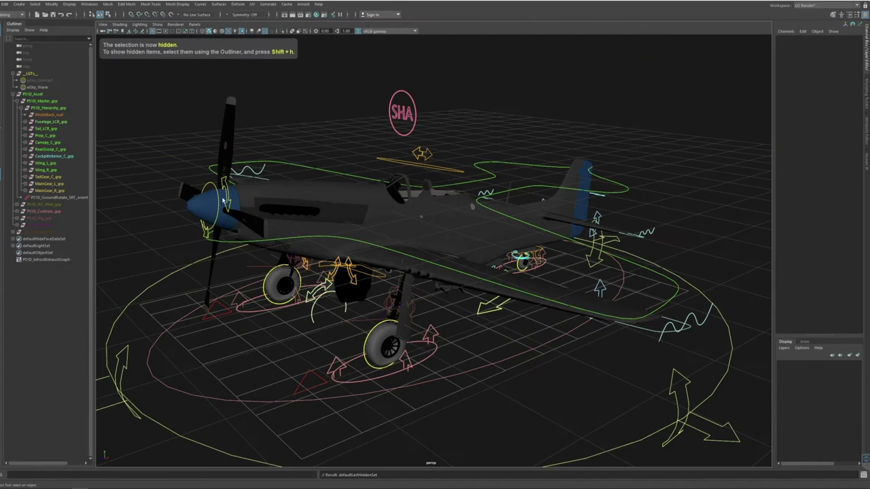
Hide all rig controllers of the aircraft in the scene
{"action": "left_click", "coordinate": [69, 4]}
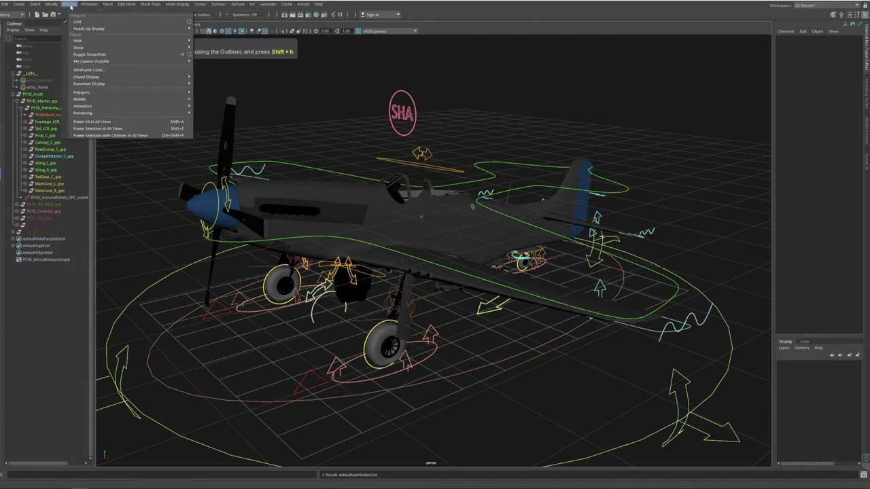
{"action": "mouse_move", "coordinate": [136, 41]}
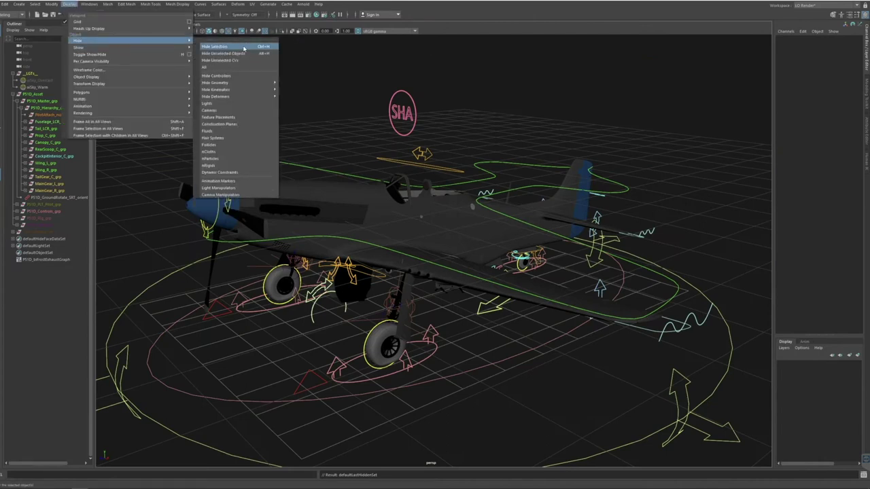
{"action": "left_click", "coordinate": [216, 75]}
Turn off the display of joints and IK handles in the perspective view so the landing gear's rig lines are hidden
{"action": "left_click_drag", "start_coordinate": [418, 179], "coordinate": [426, 176], "text": "alt"}
{"action": "middle_click_drag", "start_coordinate": [420, 199], "coordinate": [400, 170], "text": "alt"}
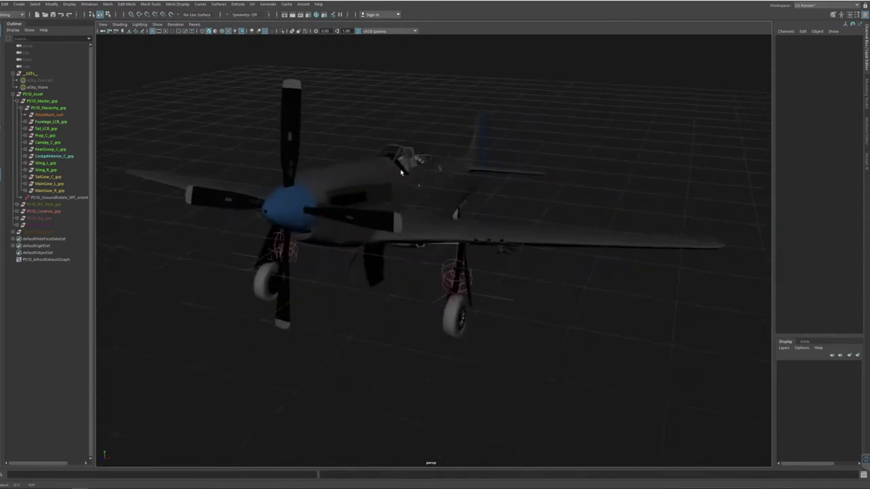
{"action": "right_click_drag", "start_coordinate": [400, 169], "coordinate": [473, 240], "text": "alt"}
{"action": "left_click_drag", "start_coordinate": [474, 240], "coordinate": [397, 216], "text": "alt"}
{"action": "right_click_drag", "start_coordinate": [397, 216], "coordinate": [496, 222], "text": "alt"}
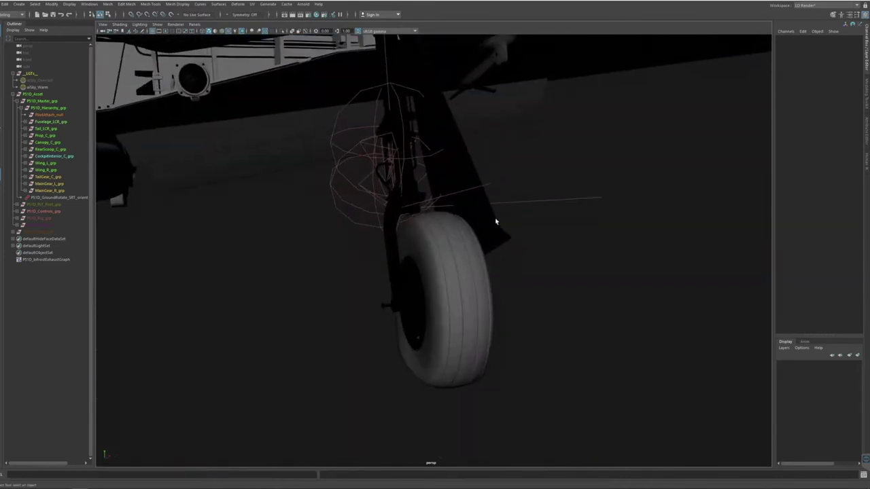
{"action": "left_click_drag", "start_coordinate": [496, 221], "coordinate": [501, 221], "text": "alt"}
{"action": "middle_click_drag", "start_coordinate": [500, 222], "coordinate": [458, 247], "text": "alt"}
{"action": "left_click_drag", "start_coordinate": [458, 247], "coordinate": [454, 239], "text": "alt"}
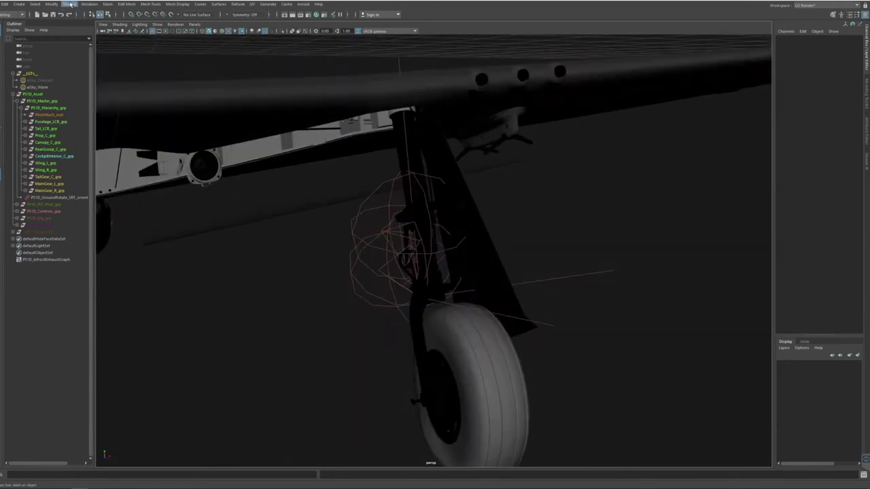
{"action": "left_click", "coordinate": [70, 4]}
{"action": "left_click", "coordinate": [70, 4]}
{"action": "left_click", "coordinate": [161, 25]}
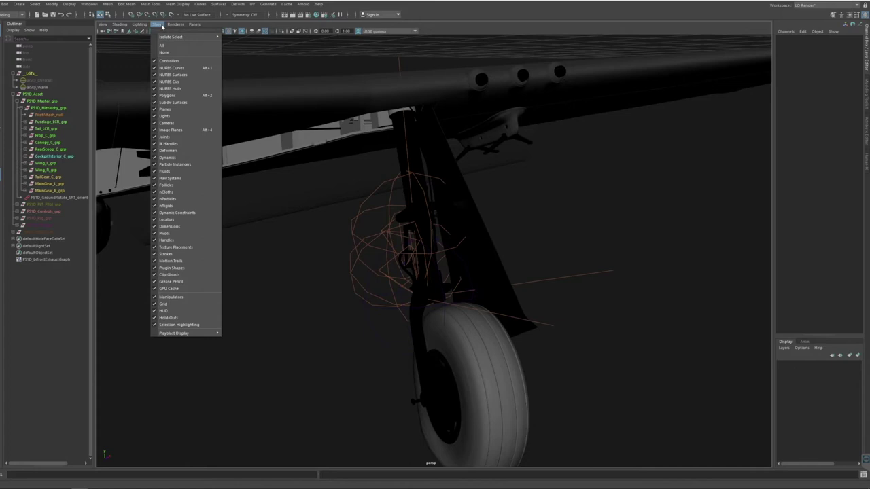
{"action": "left_click", "coordinate": [183, 136]}
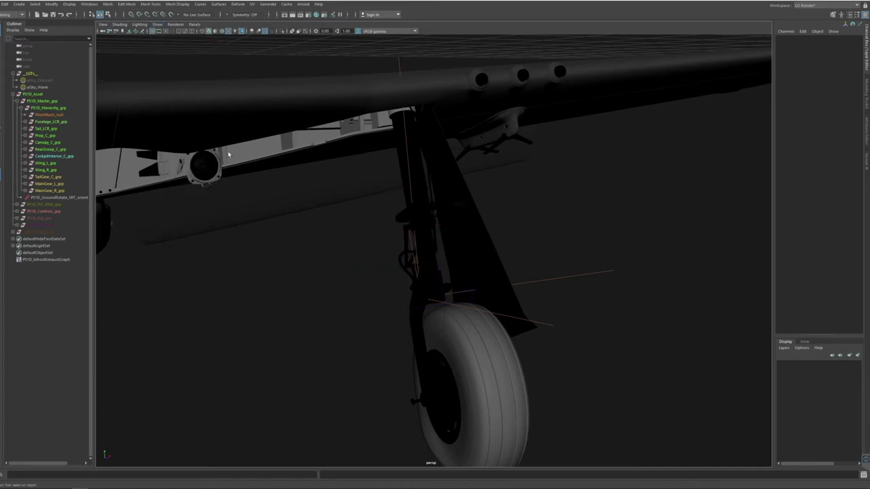
{"action": "left_click", "coordinate": [155, 24]}
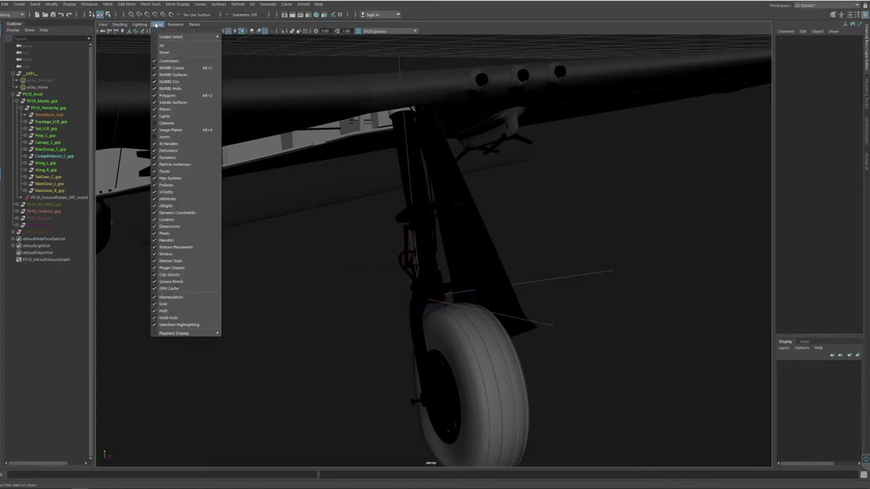
{"action": "left_click", "coordinate": [184, 143]}
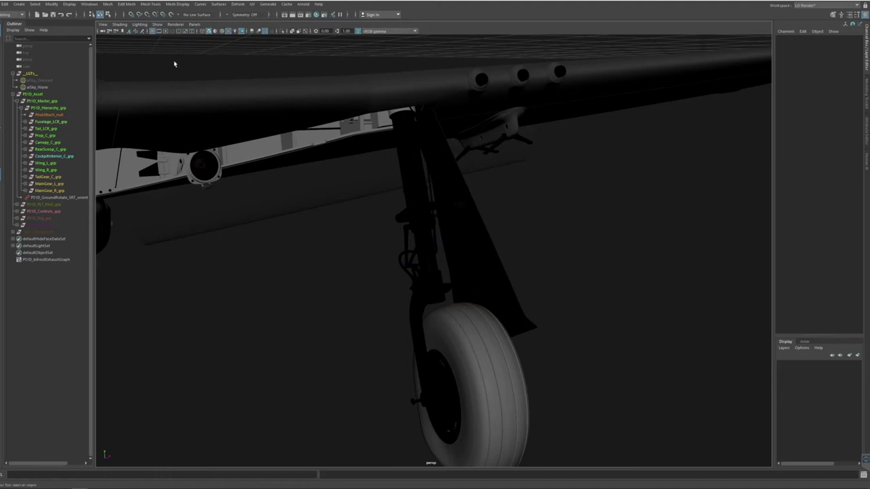
Examine the whole aircraft from the front, underside and side for leftover rig elements
{"action": "left_click_drag", "start_coordinate": [540, 247], "coordinate": [313, 327], "text": "alt"}
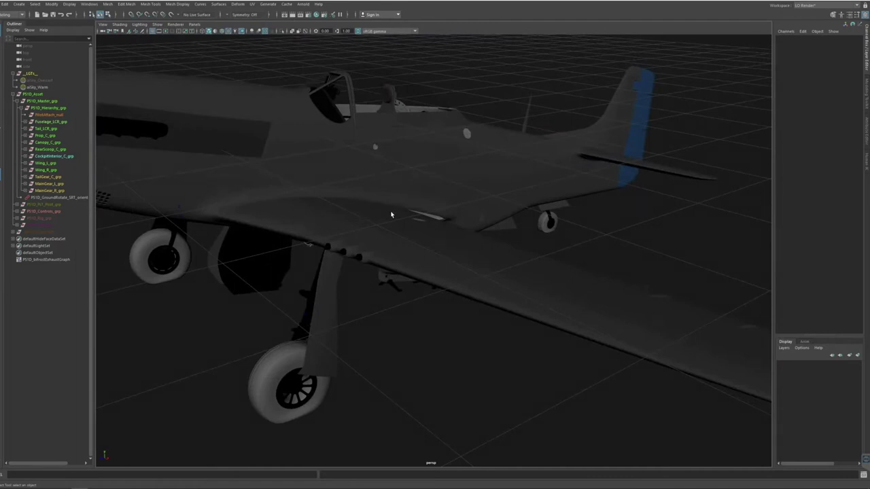
{"action": "left_click_drag", "start_coordinate": [397, 218], "coordinate": [408, 248], "text": "alt"}
{"action": "left_click_drag", "start_coordinate": [437, 333], "coordinate": [500, 245], "text": "alt"}
{"action": "mouse_move", "coordinate": [774, 16]}
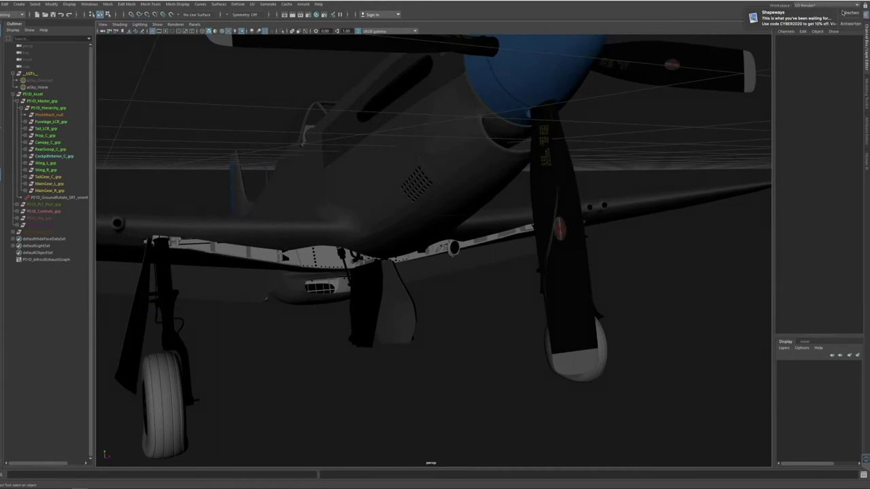
{"action": "left_click_drag", "start_coordinate": [517, 221], "coordinate": [335, 158], "text": "alt"}
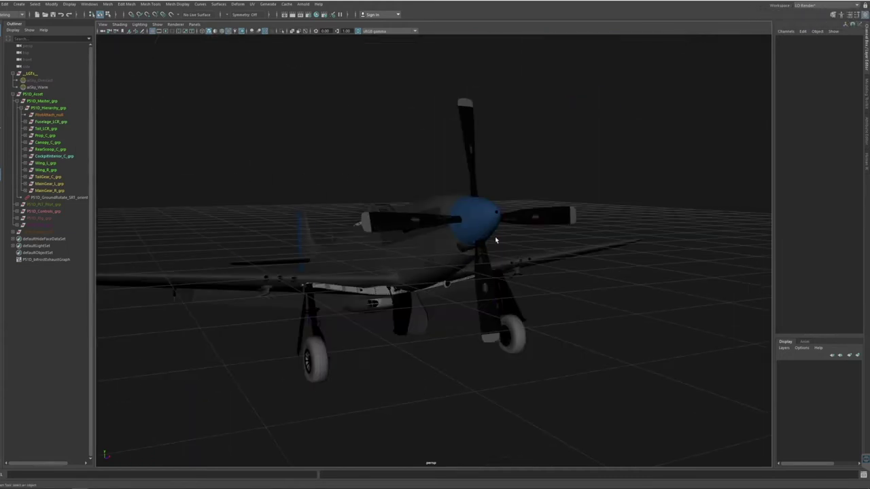
{"action": "left_click_drag", "start_coordinate": [502, 246], "coordinate": [436, 257], "text": "alt"}
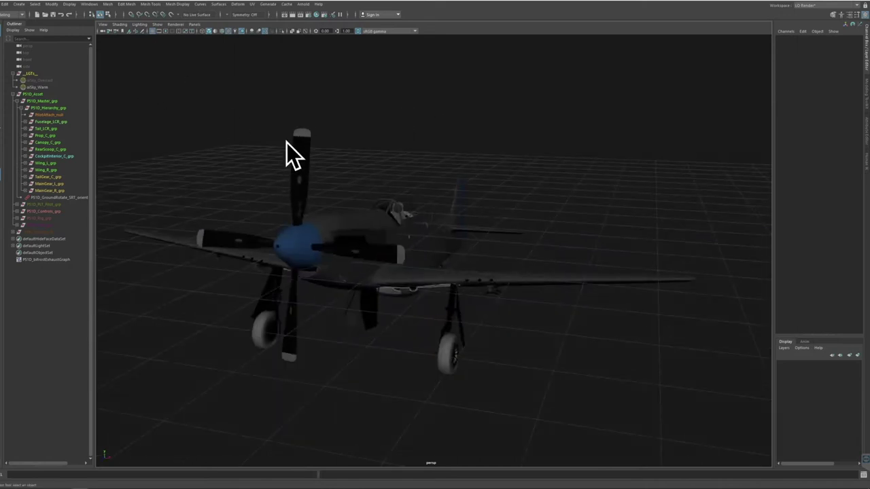
{"action": "left_click_drag", "start_coordinate": [452, 209], "coordinate": [412, 212], "text": "alt"}
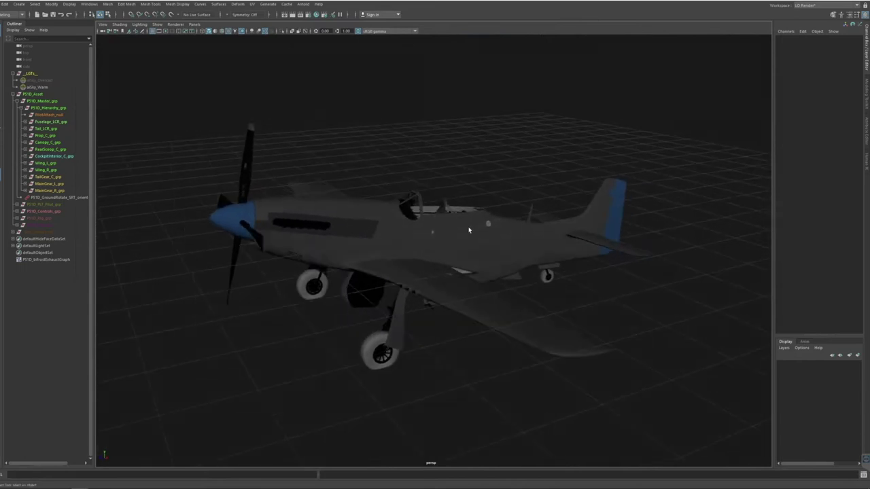
Inspect the cockpit up close and select the canopy's glass bubble
{"action": "middle_click_drag", "start_coordinate": [469, 231], "coordinate": [468, 269], "text": "alt"}
{"action": "right_click_drag", "start_coordinate": [468, 269], "coordinate": [524, 301], "text": "alt"}
{"action": "left_click_drag", "start_coordinate": [524, 301], "coordinate": [476, 295], "text": "alt"}
{"action": "right_click_drag", "start_coordinate": [476, 295], "coordinate": [547, 301], "text": "alt"}
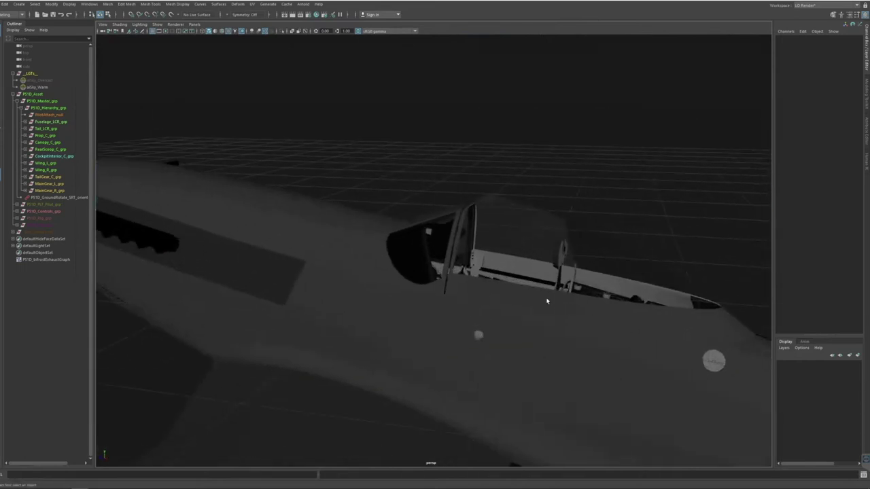
{"action": "left_click_drag", "start_coordinate": [547, 301], "coordinate": [558, 249], "text": "alt"}
{"action": "left_click", "coordinate": [558, 249]}
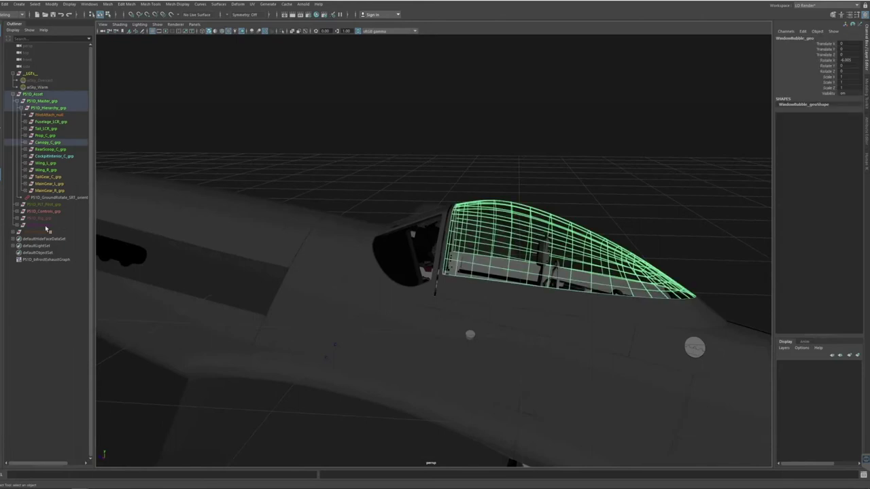
Expand the P51D_Controls_grp hierarchy down to the individual controls and select CanopyControl
{"action": "left_click", "coordinate": [19, 213]}
{"action": "left_click", "coordinate": [28, 222]}
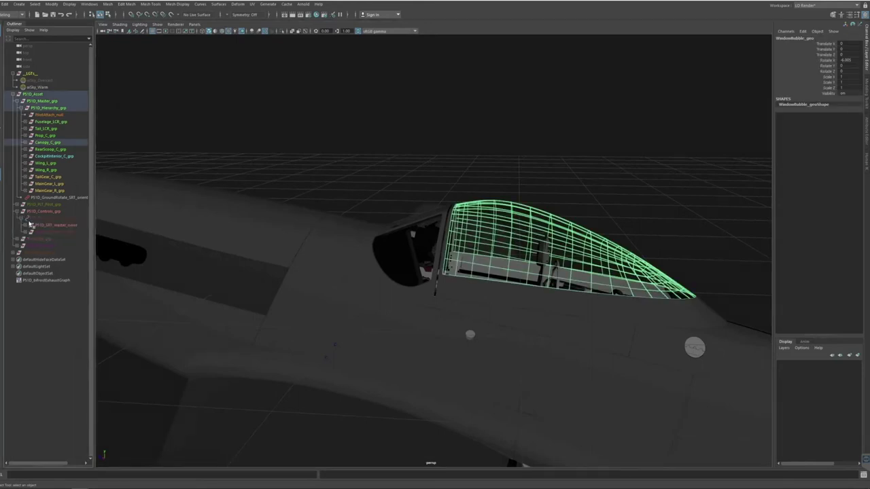
{"action": "left_click", "coordinate": [28, 231]}
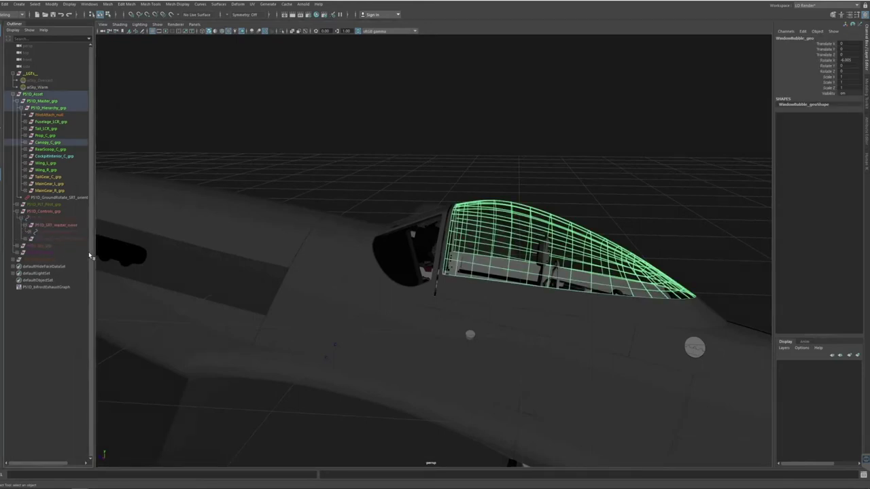
{"action": "left_click", "coordinate": [28, 234]}
{"action": "left_click", "coordinate": [34, 240]}
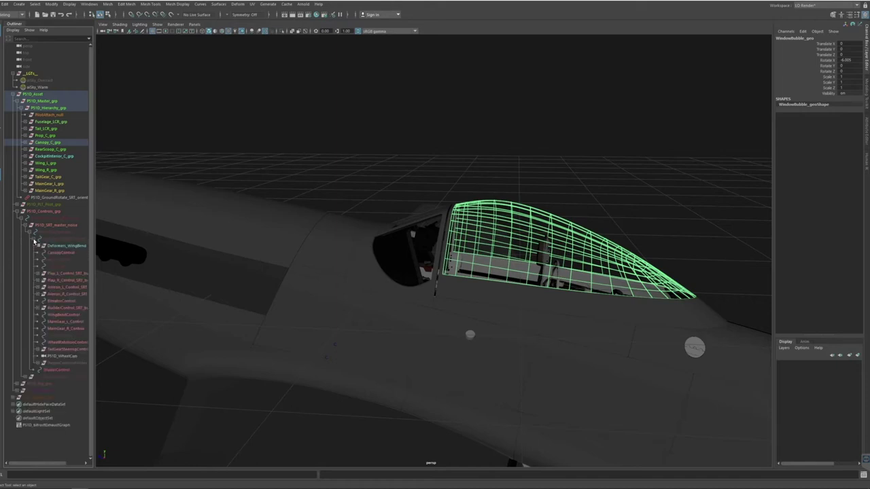
{"action": "left_click", "coordinate": [68, 252]}
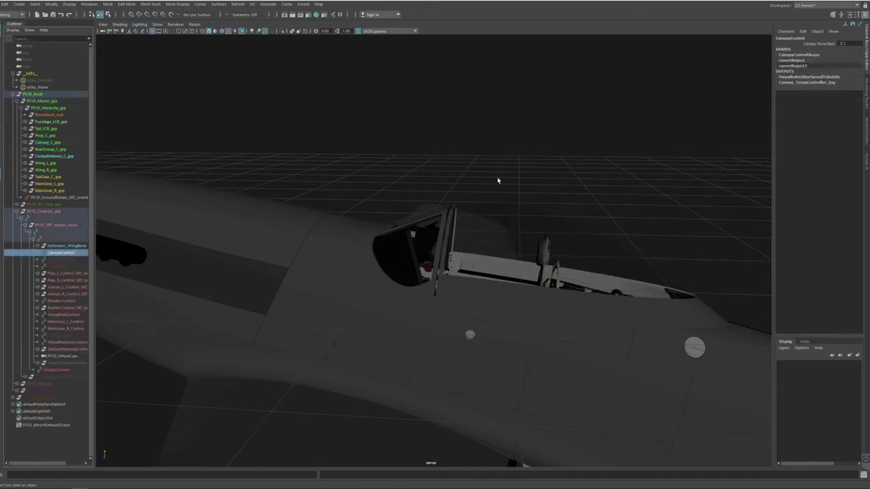
Set CanopyControl's Canopy Move Back to 0, then collapse the controls group and clear the selection
{"action": "double_click", "coordinate": [843, 43]}
{"action": "type", "text": "0"}
{"action": "key", "text": "Return"}
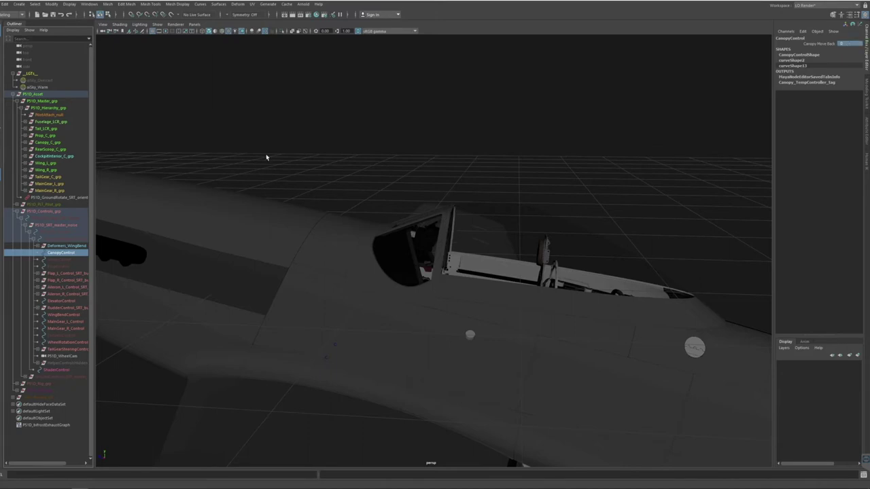
{"action": "left_click", "coordinate": [18, 211]}
{"action": "left_click", "coordinate": [562, 205]}
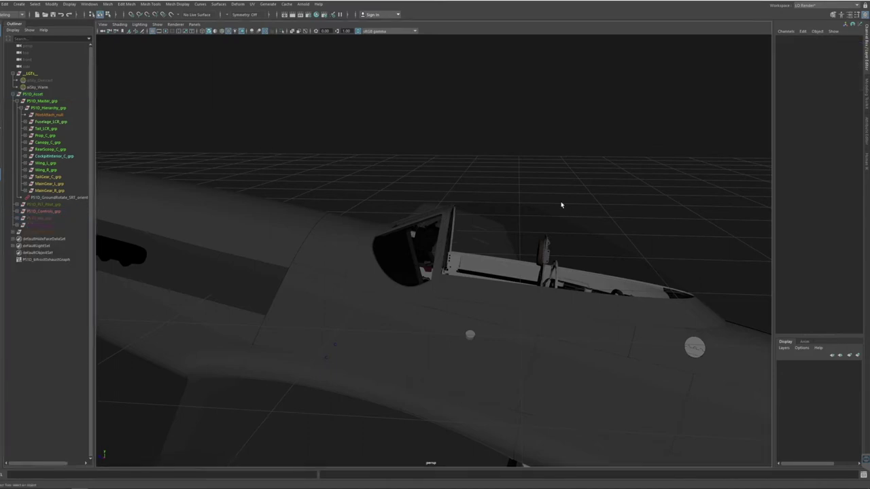
Frame the whole aircraft in the perspective view and turn off the grid
{"action": "right_click_drag", "start_coordinate": [391, 181], "coordinate": [286, 172], "text": "alt"}
{"action": "middle_click_drag", "start_coordinate": [449, 216], "coordinate": [414, 154], "text": "alt"}
{"action": "left_click_drag", "start_coordinate": [414, 154], "coordinate": [475, 194], "text": "alt"}
{"action": "right_click_drag", "start_coordinate": [435, 193], "coordinate": [362, 191], "text": "alt"}
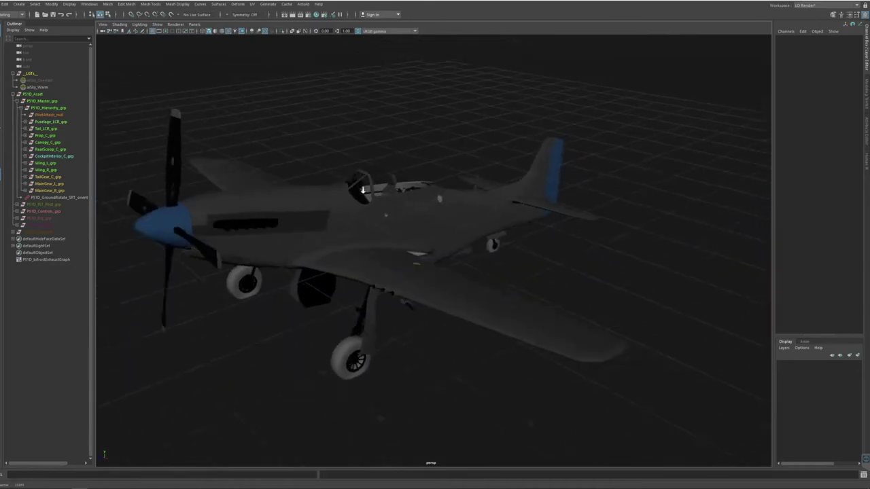
{"action": "key", "text": "a"}
{"action": "left_click", "coordinate": [69, 4]}
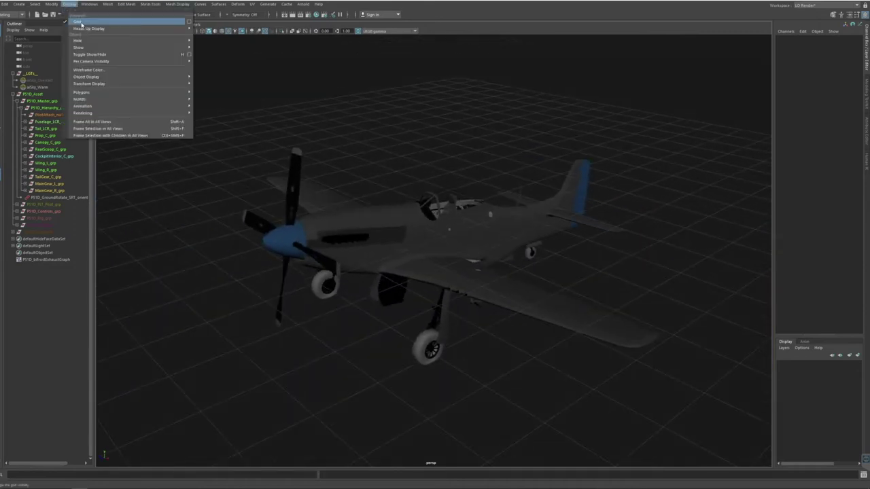
{"action": "left_click", "coordinate": [82, 22]}
Open the UV Editor
{"action": "left_click_drag", "start_coordinate": [501, 185], "coordinate": [478, 200], "text": "alt"}
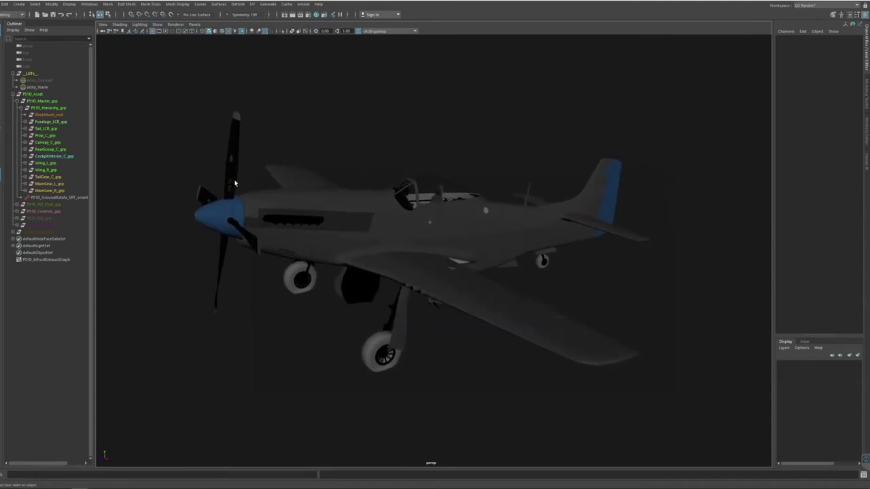
{"action": "left_click_drag", "start_coordinate": [343, 124], "coordinate": [394, 134], "text": "alt"}
{"action": "middle_click_drag", "start_coordinate": [393, 134], "coordinate": [394, 139], "text": "alt"}
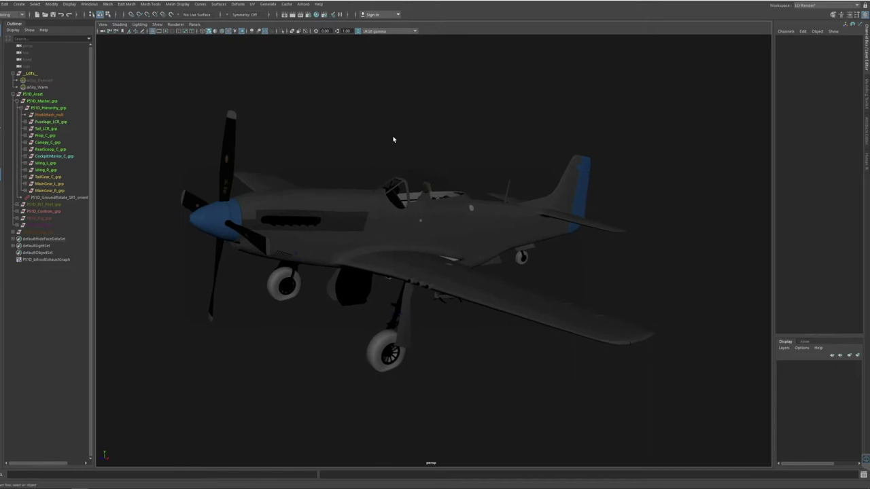
{"action": "scroll", "coordinate": [395, 139], "scroll_direction": "up", "scroll_amount": 1}
{"action": "left_click", "coordinate": [91, 4]}
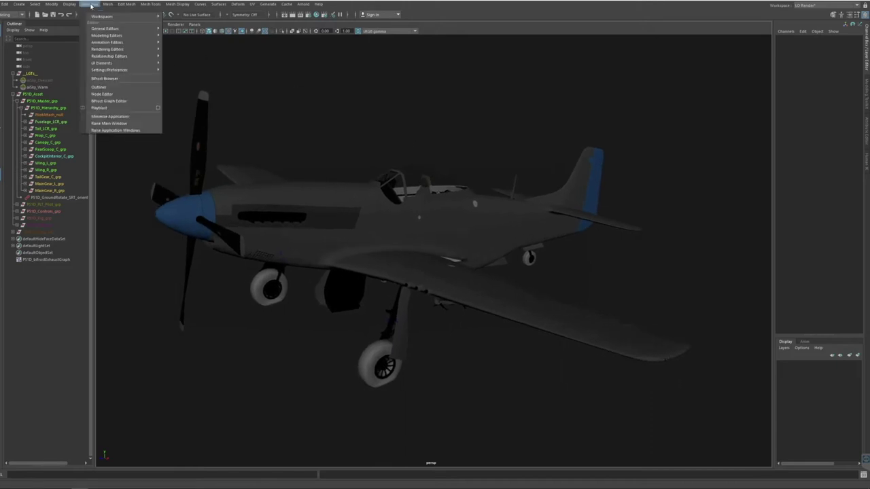
{"action": "mouse_move", "coordinate": [119, 36]}
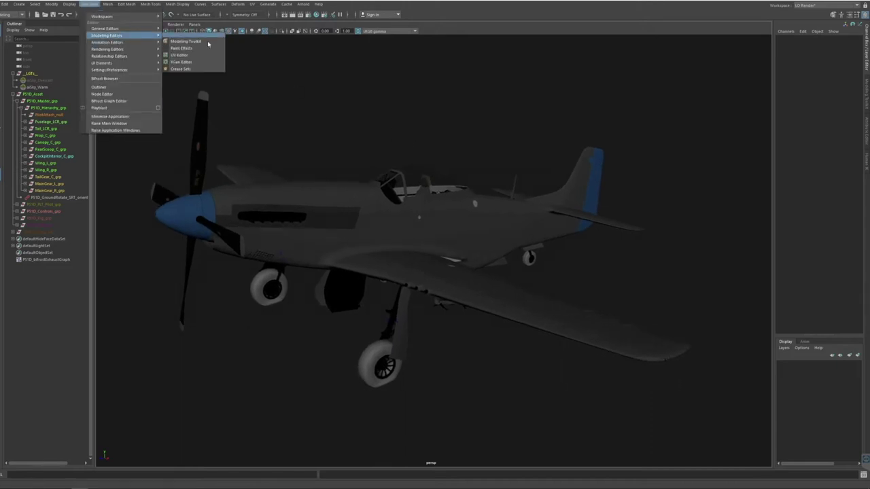
{"action": "left_click", "coordinate": [204, 57]}
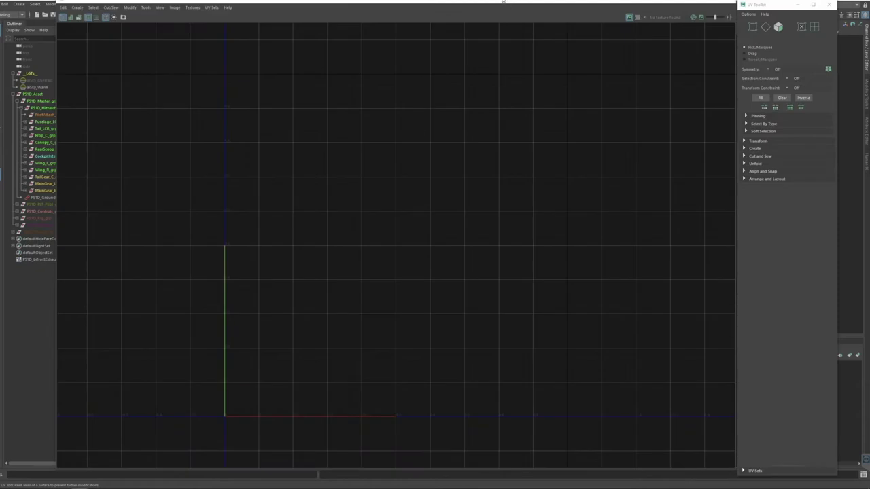
Dock the UV Toolkit beside the UV Editor, then shrink and reposition the combined window over the viewport
{"action": "left_click_drag", "start_coordinate": [661, 1], "coordinate": [624, 37]}
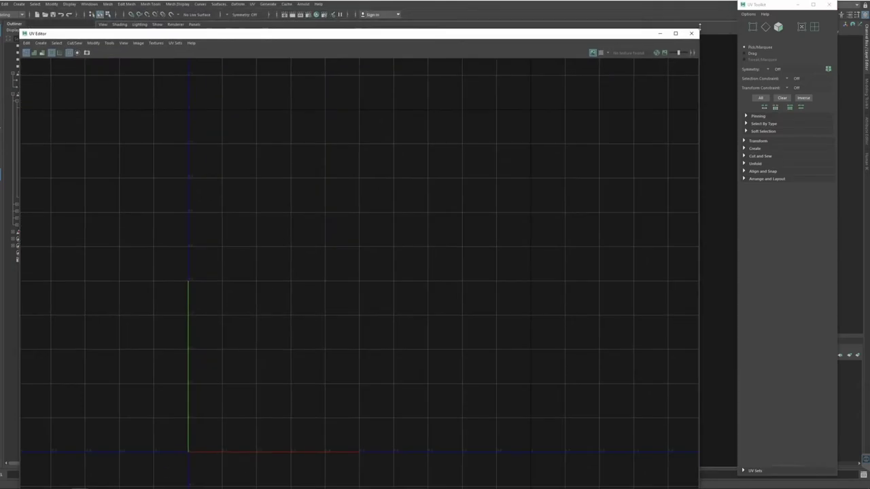
{"action": "left_click_drag", "start_coordinate": [770, 9], "coordinate": [698, 101]}
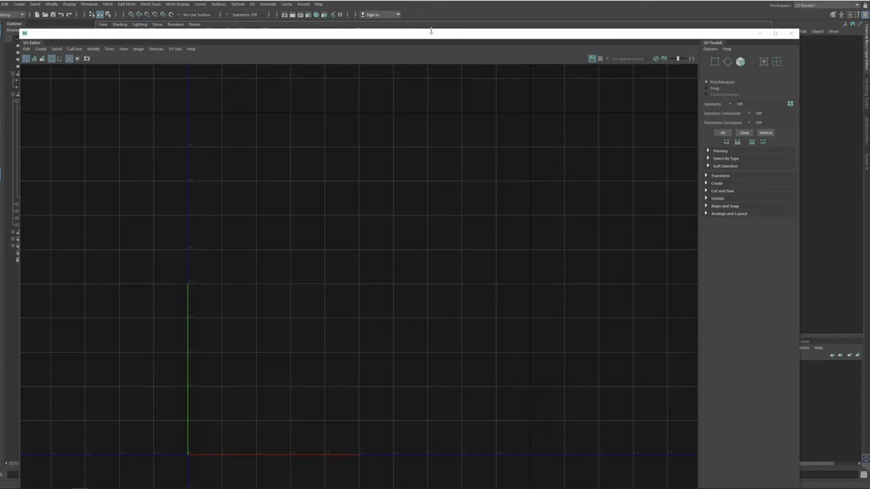
{"action": "left_click_drag", "start_coordinate": [431, 31], "coordinate": [435, 20]}
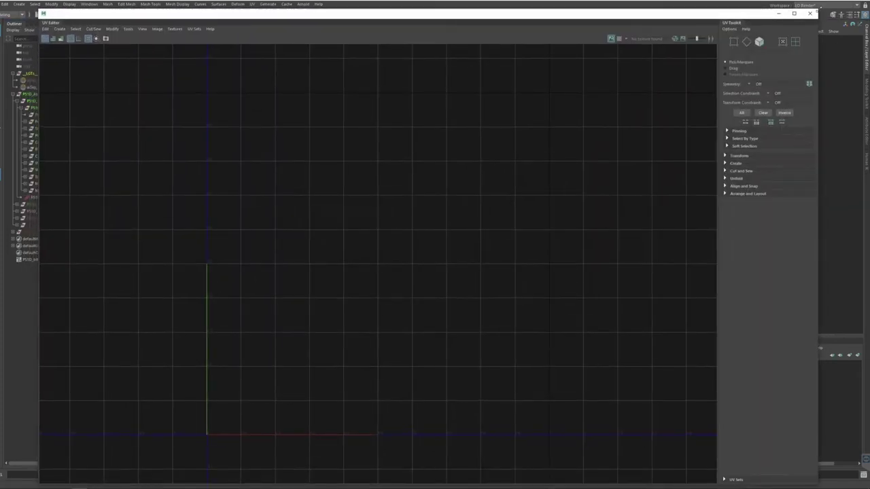
{"action": "left_click_drag", "start_coordinate": [818, 9], "coordinate": [708, 76]}
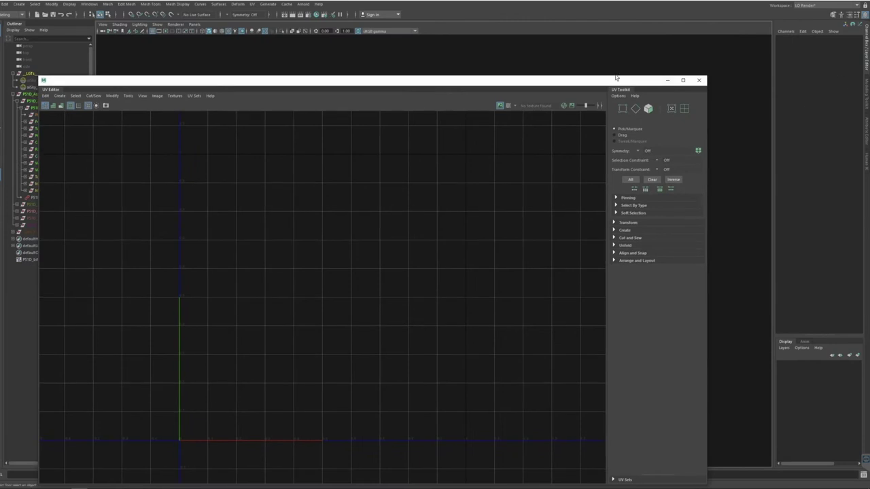
{"action": "left_click_drag", "start_coordinate": [589, 85], "coordinate": [680, 50]}
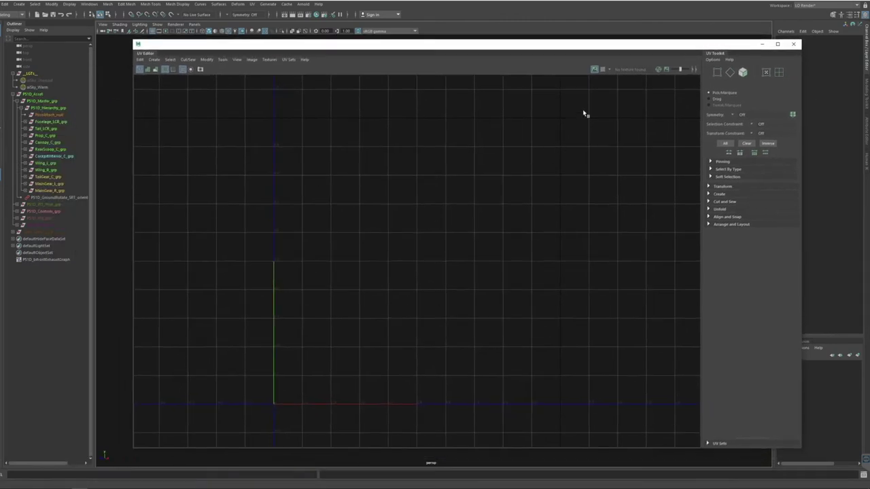
{"action": "scroll", "coordinate": [583, 114], "scroll_direction": "down", "scroll_amount": 1}
{"action": "middle_click_drag", "start_coordinate": [552, 175], "coordinate": [506, 215], "text": "alt"}
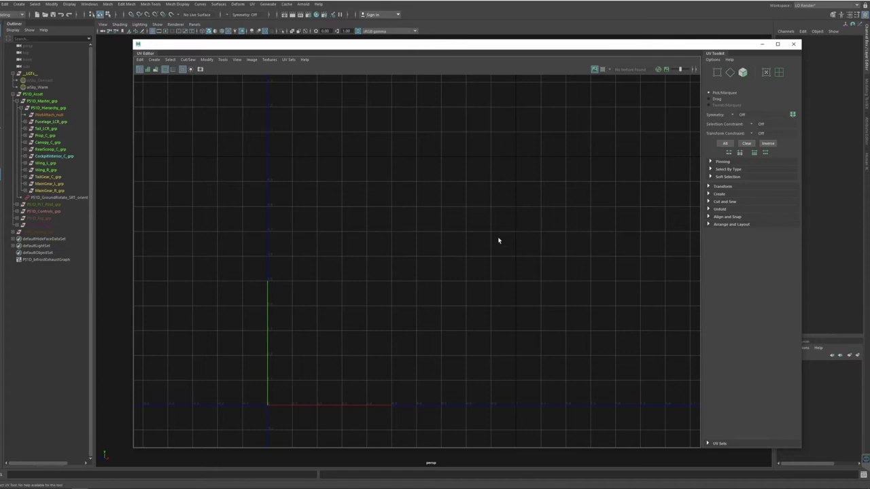
Reposition and slightly enlarge the UV Editor window so it fills the area over the viewport
{"action": "middle_click_drag", "start_coordinate": [499, 238], "coordinate": [517, 185], "text": "alt"}
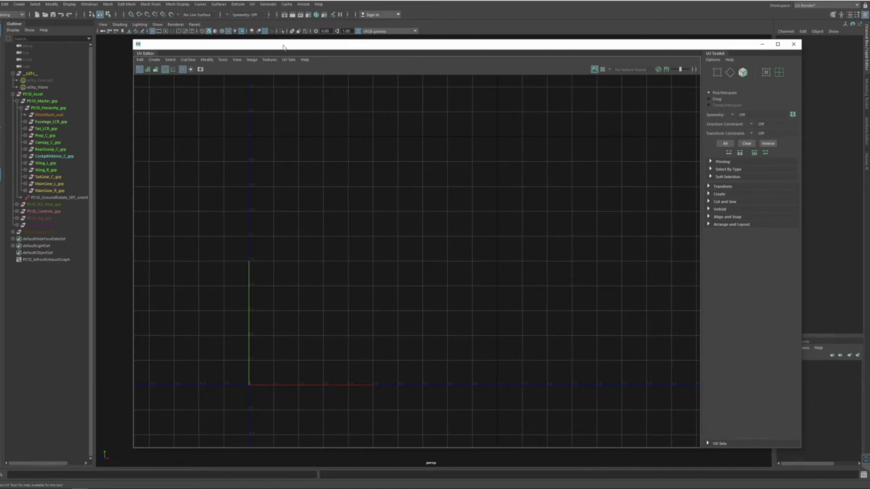
{"action": "left_click_drag", "start_coordinate": [284, 47], "coordinate": [252, 48]}
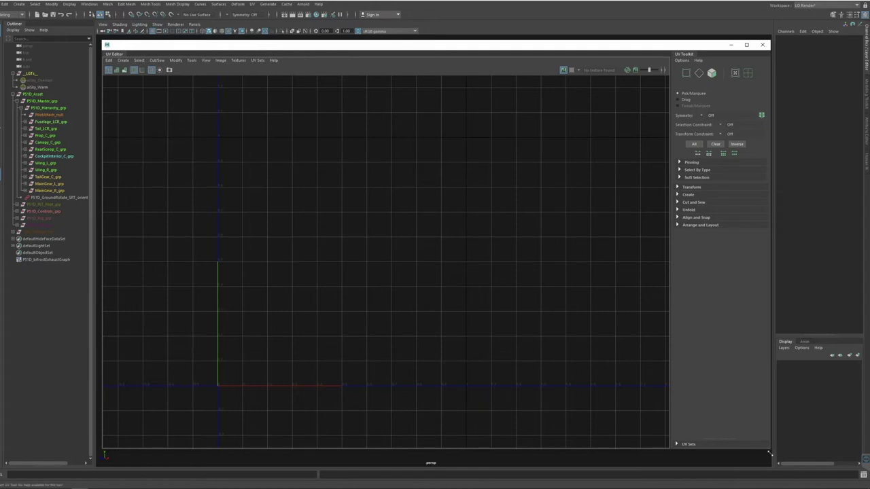
{"action": "left_click_drag", "start_coordinate": [770, 453], "coordinate": [766, 463]}
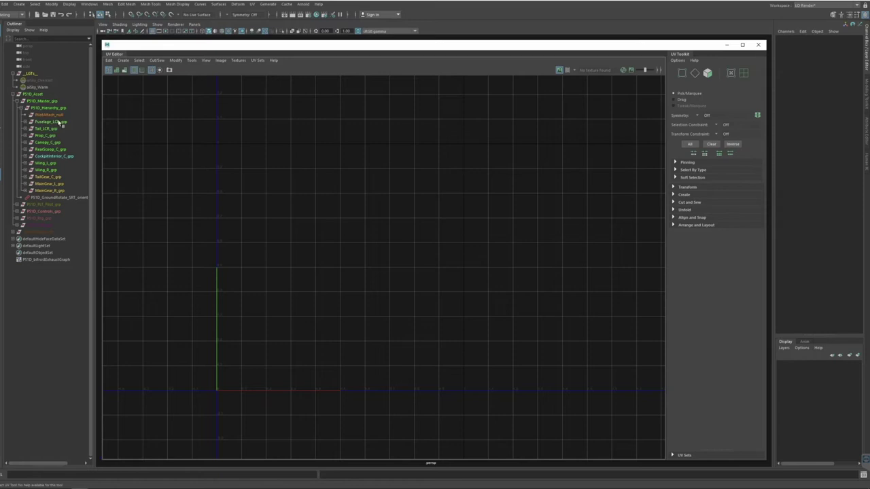
Expand Fuselage_LCR_grp in the Outliner to look at its geometry subgroups, and collapse it again
{"action": "left_click", "coordinate": [27, 122]}
{"action": "left_click", "coordinate": [27, 123]}
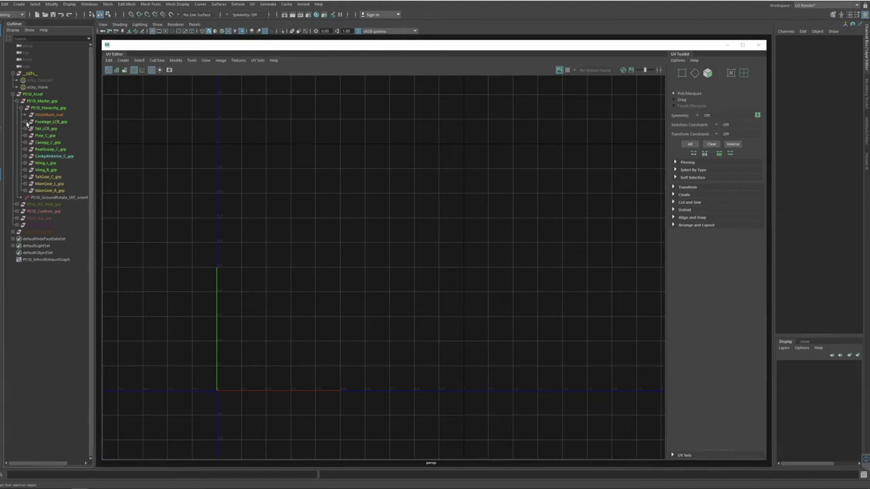
{"action": "left_click", "coordinate": [27, 123]}
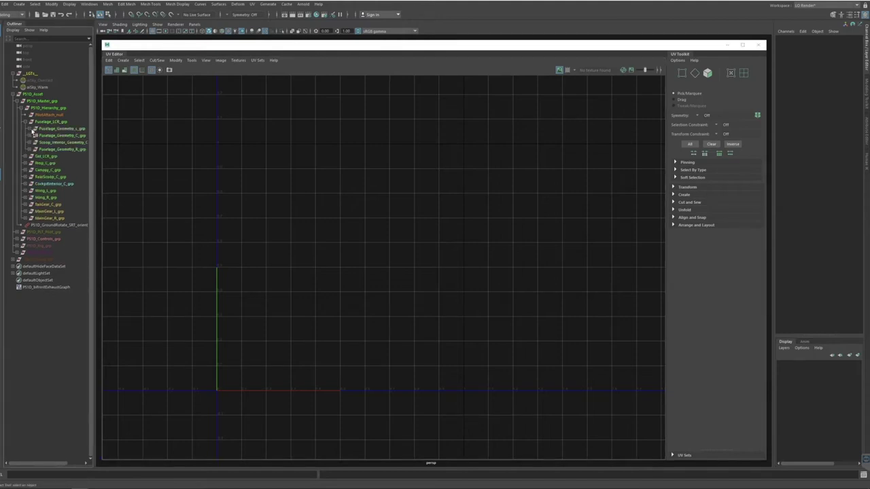
{"action": "left_click", "coordinate": [27, 123]}
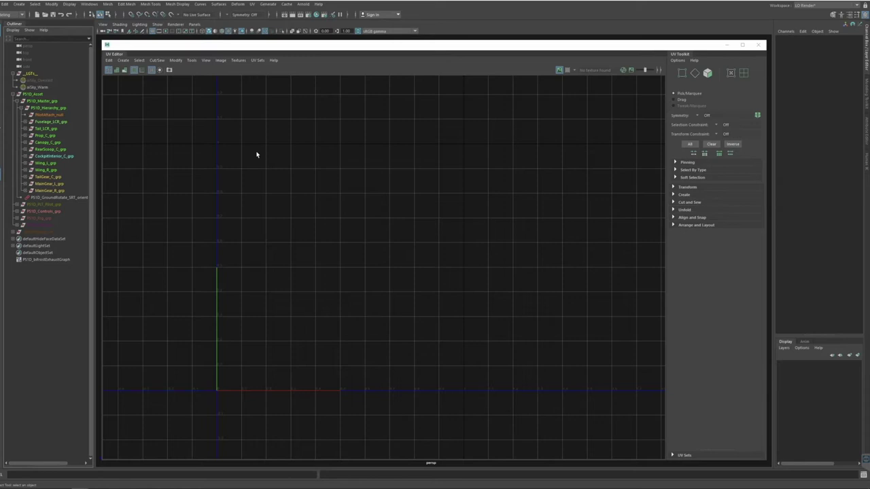
{"action": "left_click_drag", "start_coordinate": [472, 47], "coordinate": [472, 47]}
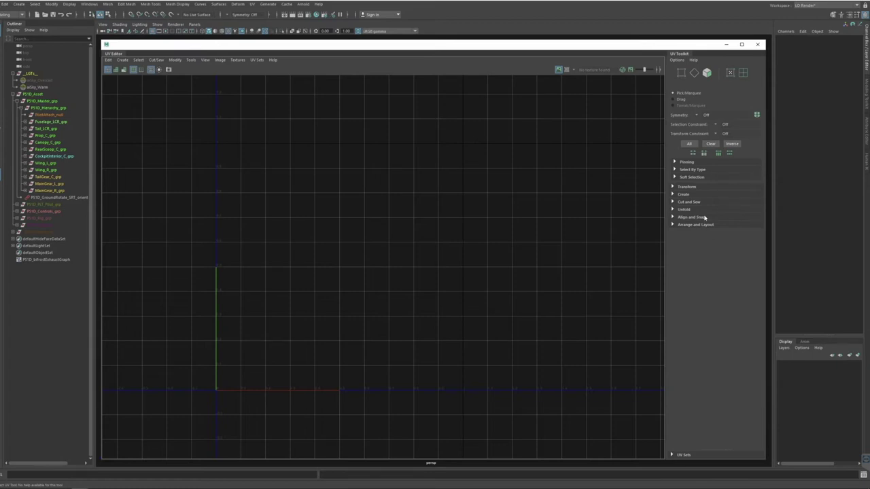
Look through the Transform section of the UV Toolkit and collapse it again
{"action": "left_click", "coordinate": [686, 187]}
{"action": "left_click", "coordinate": [685, 188]}
{"action": "left_click", "coordinate": [687, 188]}
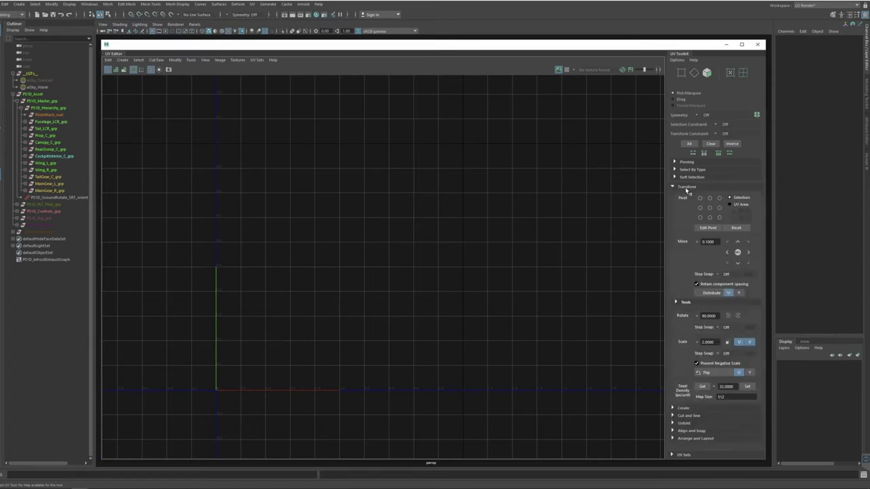
{"action": "left_click", "coordinate": [686, 187]}
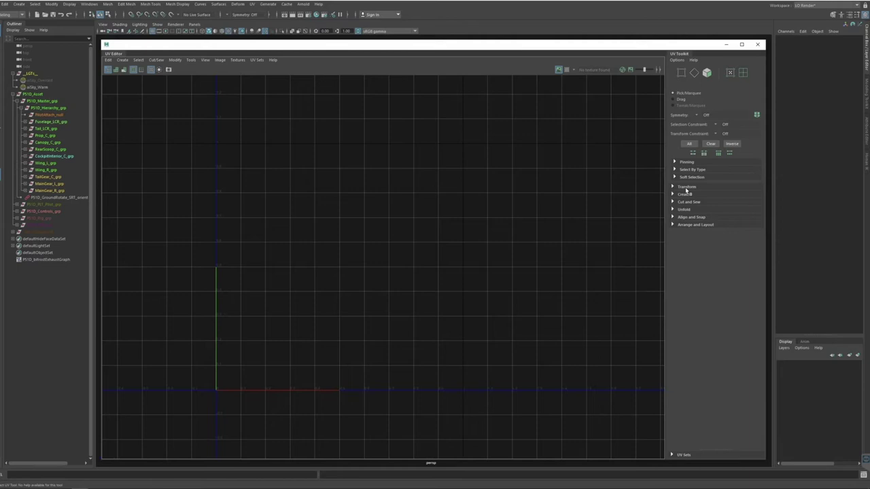
{"action": "left_click", "coordinate": [685, 187]}
{"action": "left_click", "coordinate": [685, 187]}
Move the UV Editor window down to view the aircraft and return it over the viewport
{"action": "left_click_drag", "start_coordinate": [454, 44], "coordinate": [511, 365]}
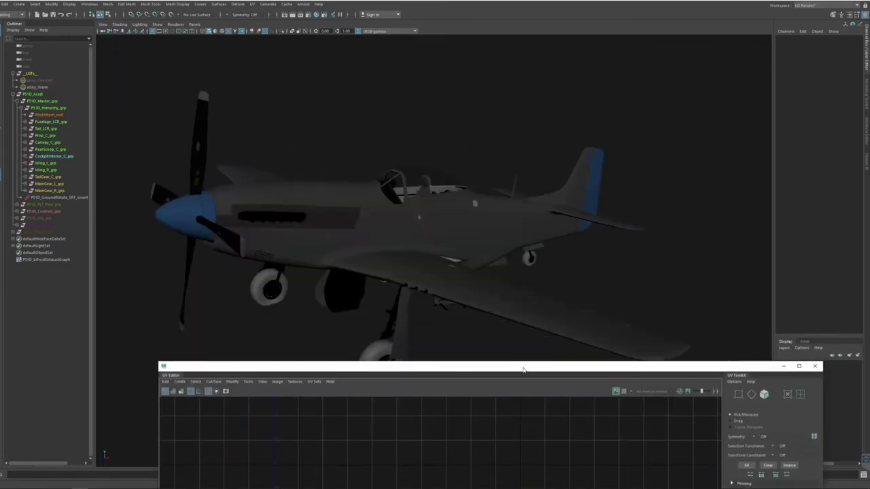
{"action": "left_click_drag", "start_coordinate": [524, 370], "coordinate": [465, 48]}
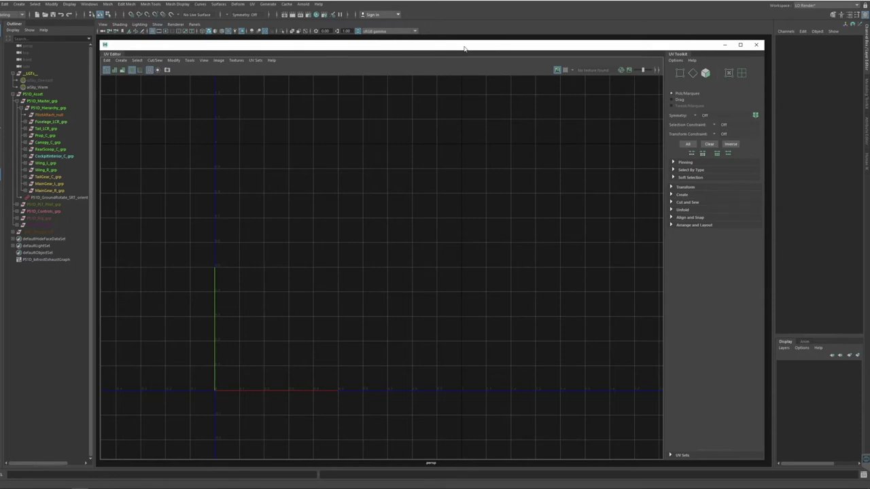
Select the P51D_Asset group and examine its full UV layout across all tiles in the UV Editor
{"action": "left_click", "coordinate": [38, 95]}
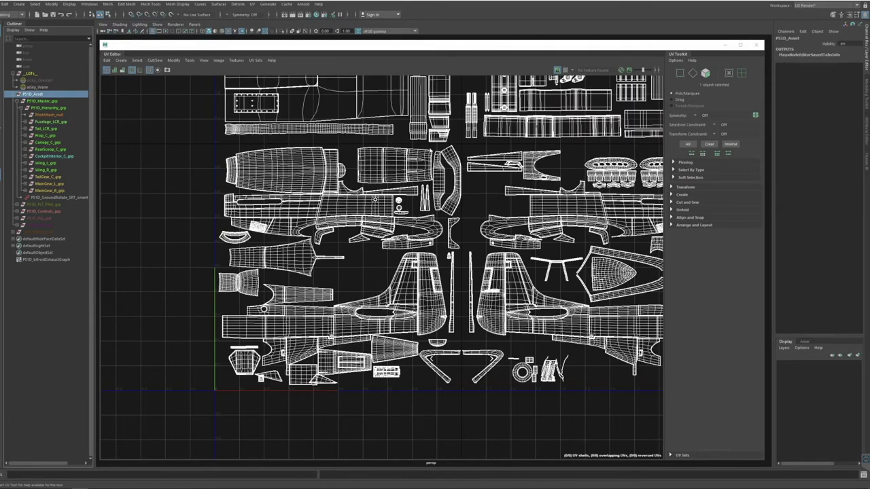
{"action": "middle_click_drag", "start_coordinate": [497, 96], "coordinate": [362, 203], "text": "alt"}
{"action": "scroll", "coordinate": [475, 204], "scroll_direction": "down", "scroll_amount": 2}
{"action": "scroll", "coordinate": [468, 205], "scroll_direction": "down", "scroll_amount": 4}
{"action": "middle_click_drag", "start_coordinate": [659, 207], "coordinate": [363, 207], "text": "alt"}
{"action": "middle_click_drag", "start_coordinate": [630, 204], "coordinate": [515, 206], "text": "alt"}
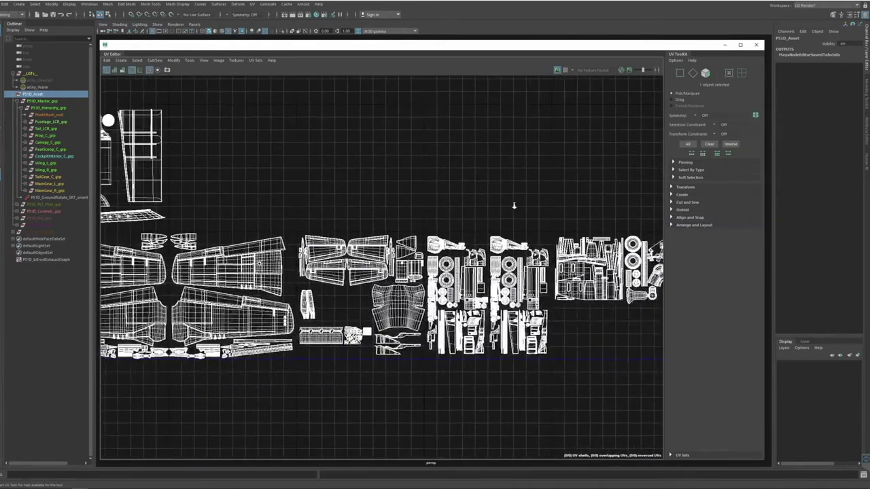
{"action": "scroll", "coordinate": [514, 206], "scroll_direction": "down", "scroll_amount": 3}
{"action": "middle_click_drag", "start_coordinate": [227, 198], "coordinate": [437, 231], "text": "alt"}
{"action": "scroll", "coordinate": [329, 233], "scroll_direction": "up", "scroll_amount": 2}
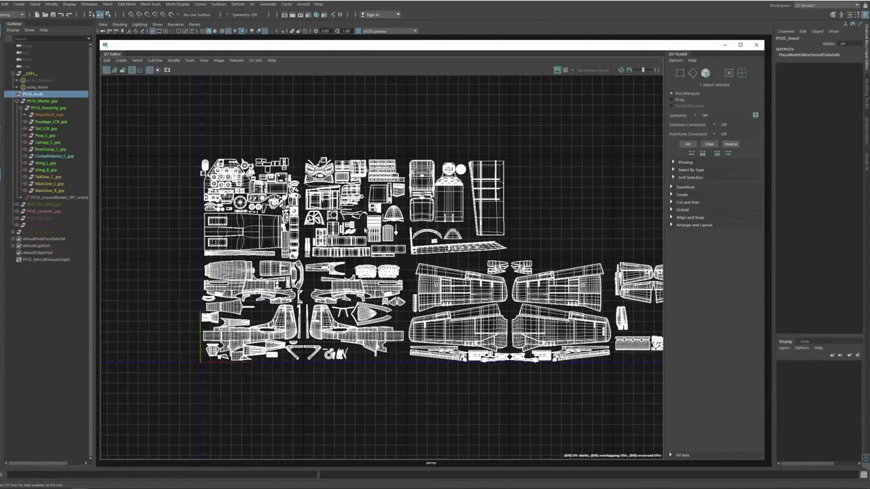
{"action": "middle_click_drag", "start_coordinate": [358, 229], "coordinate": [300, 214], "text": "alt"}
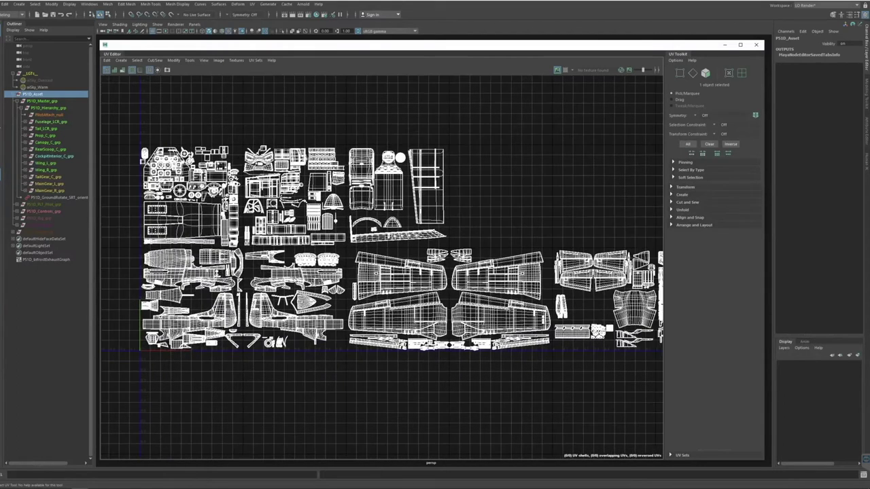
{"action": "middle_click_drag", "start_coordinate": [422, 229], "coordinate": [515, 193], "text": "alt"}
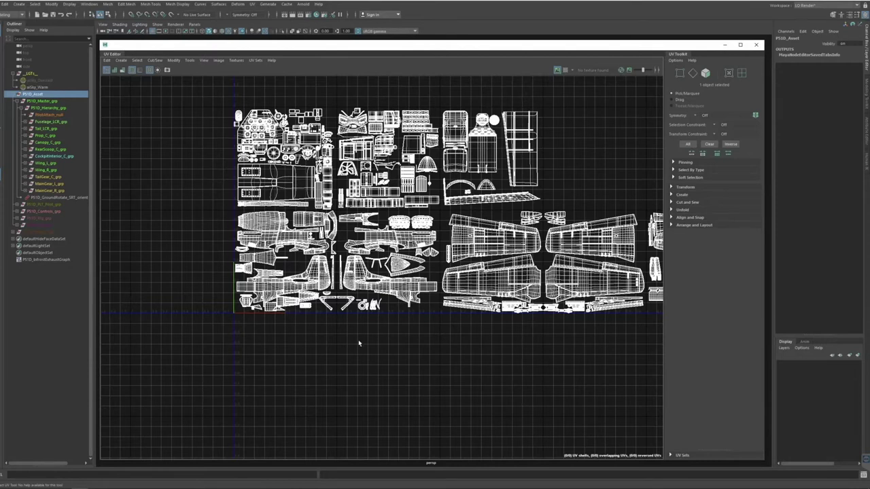
Examine the cockpit, fuselage and wing UV shells and how they are spread over the upper and lower tile rows
{"action": "scroll", "coordinate": [381, 275], "scroll_direction": "up", "scroll_amount": 5}
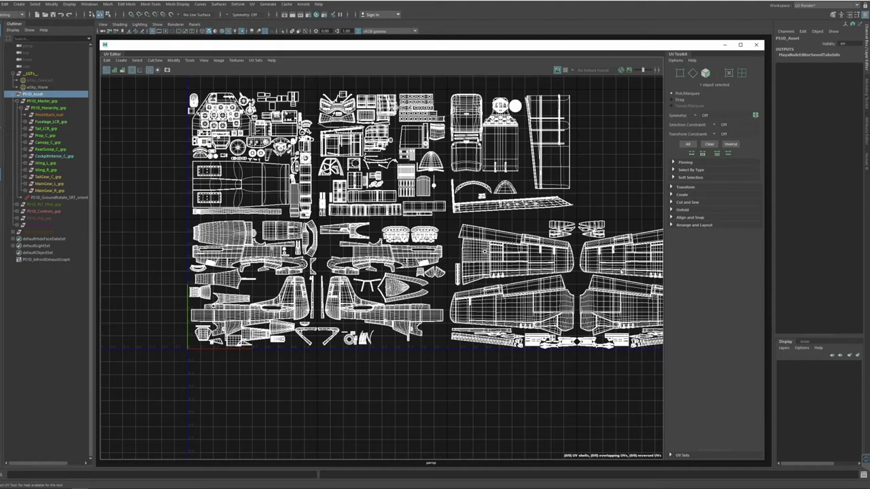
{"action": "middle_click_drag", "start_coordinate": [479, 329], "coordinate": [472, 355], "text": "alt"}
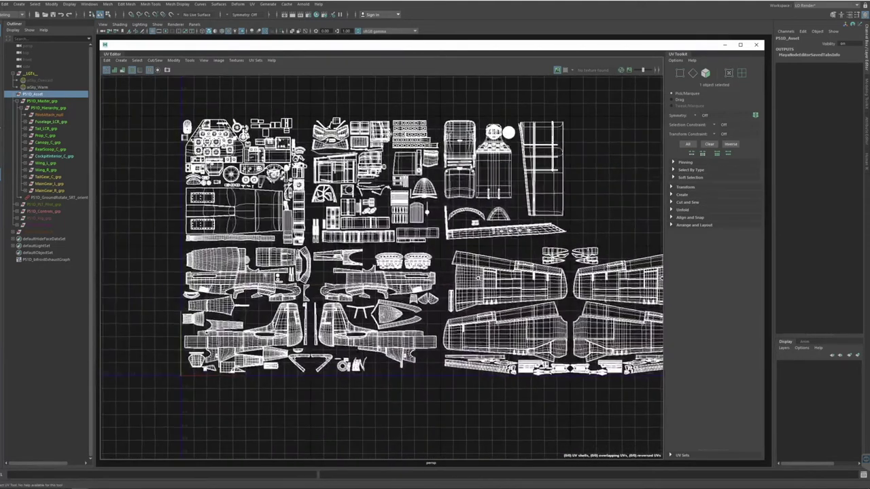
{"action": "middle_click_drag", "start_coordinate": [380, 271], "coordinate": [395, 290], "text": "alt"}
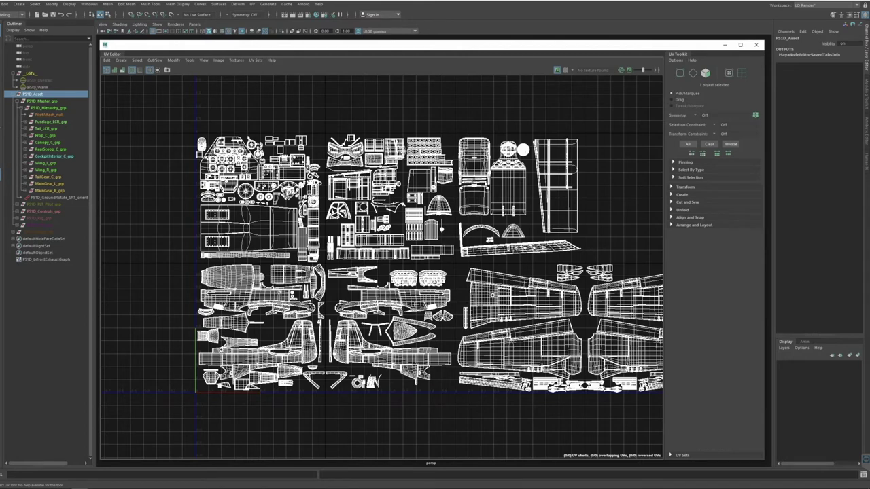
{"action": "middle_click_drag", "start_coordinate": [286, 192], "coordinate": [307, 176], "text": "alt"}
{"action": "middle_click_drag", "start_coordinate": [502, 239], "coordinate": [551, 241], "text": "alt"}
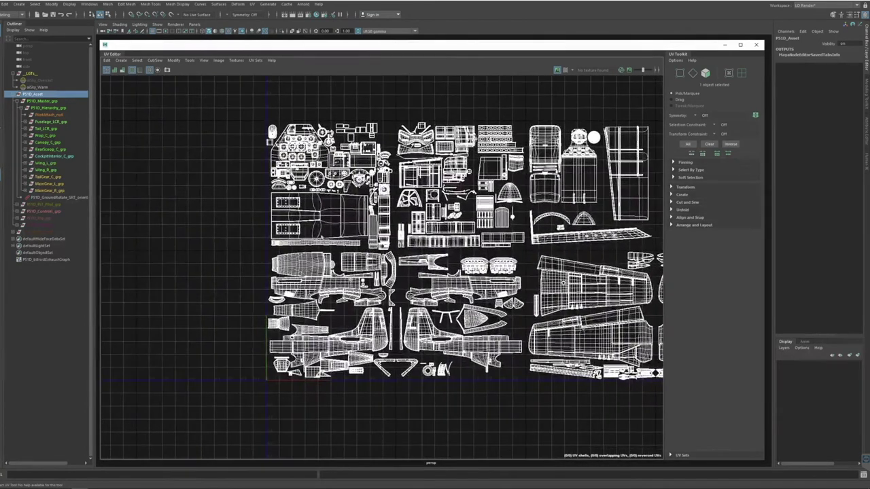
{"action": "middle_click_drag", "start_coordinate": [500, 296], "coordinate": [178, 300], "text": "alt"}
{"action": "middle_click_drag", "start_coordinate": [446, 304], "coordinate": [222, 304], "text": "alt"}
{"action": "middle_click_drag", "start_coordinate": [252, 269], "coordinate": [622, 272], "text": "alt"}
{"action": "middle_click_drag", "start_coordinate": [408, 269], "coordinate": [620, 269], "text": "alt"}
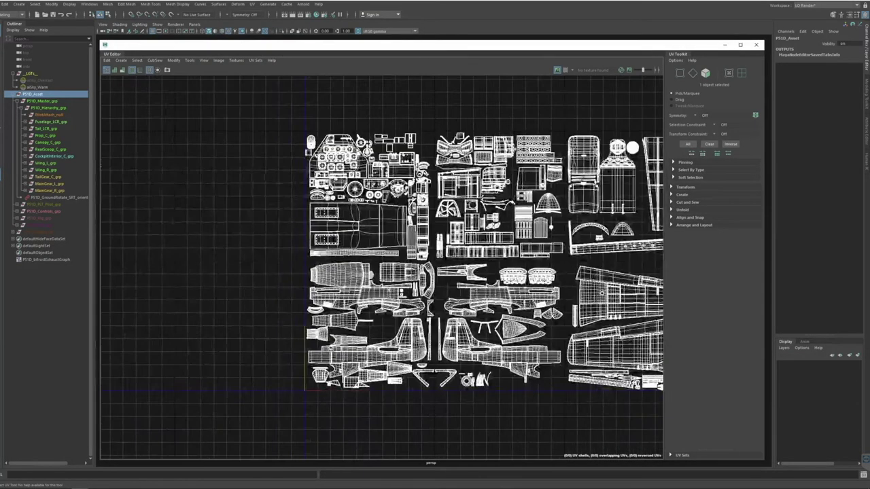
{"action": "middle_click_drag", "start_coordinate": [308, 209], "coordinate": [201, 242], "text": "alt"}
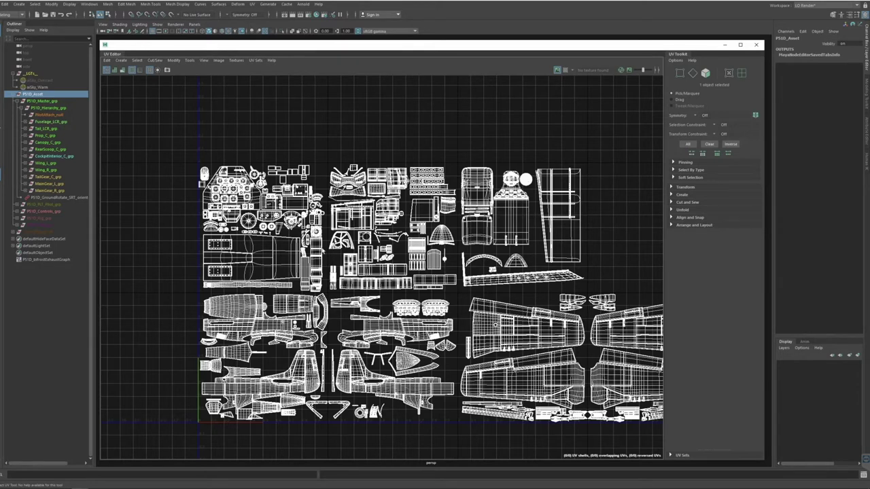
{"action": "middle_click_drag", "start_coordinate": [410, 265], "coordinate": [334, 268], "text": "alt"}
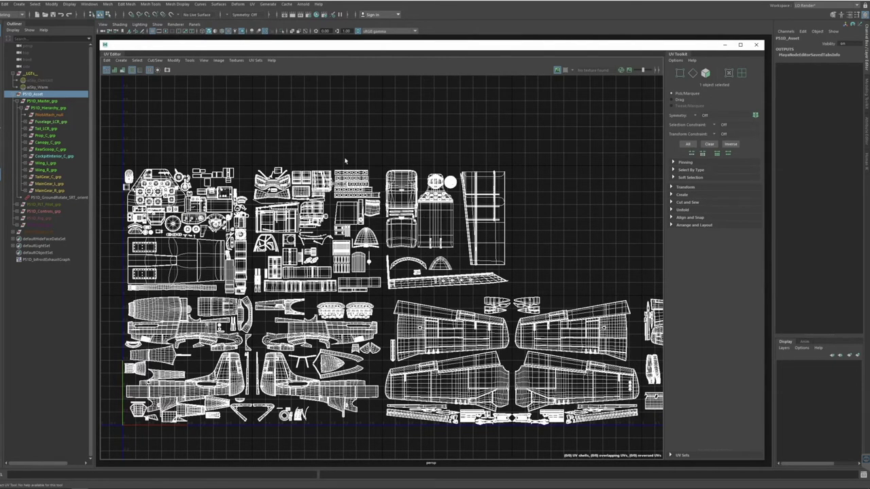
Move the UV Editor window aside to uncover the aircraft's propeller and select P51D_Asset again
{"action": "left_click", "coordinate": [37, 87]}
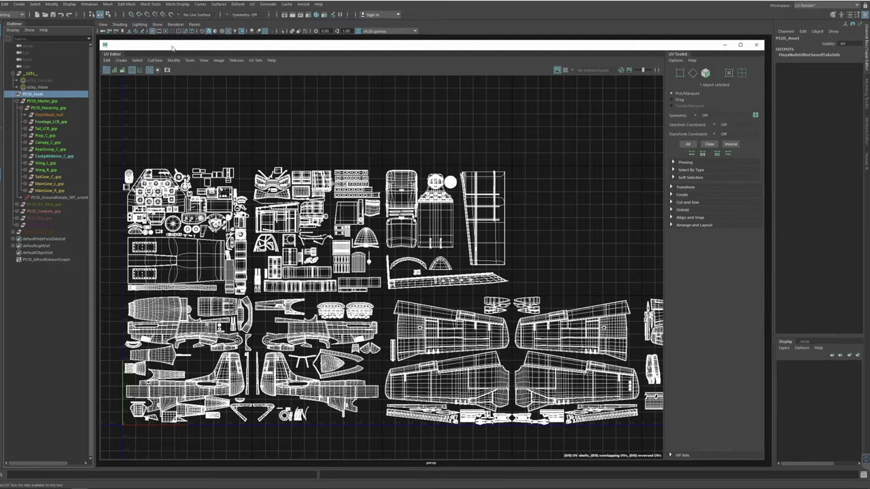
{"action": "left_click_drag", "start_coordinate": [174, 48], "coordinate": [307, 61]}
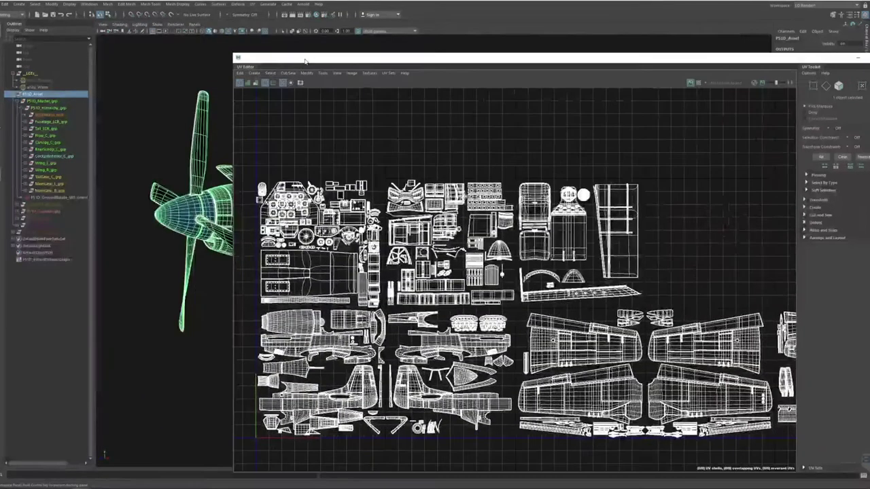
{"action": "left_click", "coordinate": [37, 89]}
{"action": "left_click", "coordinate": [37, 95]}
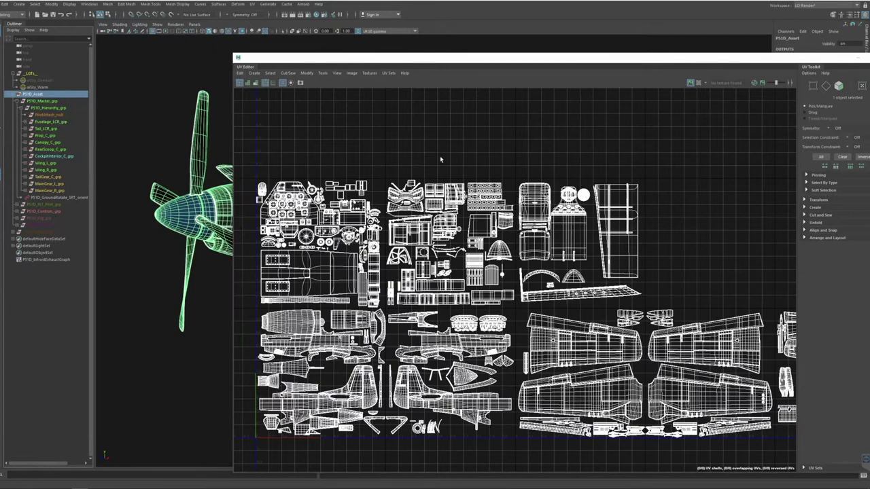
Compare the upper row of UV tiles with the lower row across the layout
{"action": "scroll", "coordinate": [618, 221], "scroll_direction": "down", "scroll_amount": 2}
{"action": "middle_click_drag", "start_coordinate": [705, 266], "coordinate": [586, 254], "text": "alt"}
{"action": "middle_click_drag", "start_coordinate": [485, 275], "coordinate": [621, 265], "text": "alt"}
{"action": "middle_click_drag", "start_coordinate": [534, 266], "coordinate": [639, 265], "text": "alt"}
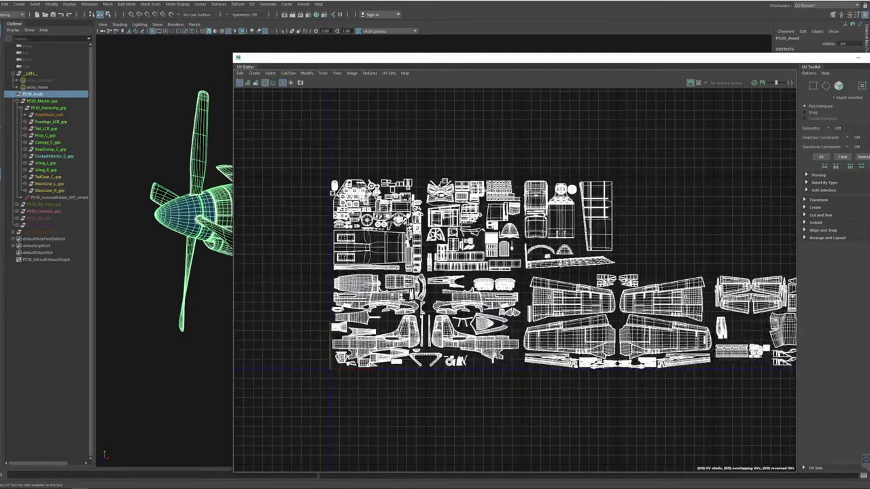
{"action": "middle_click_drag", "start_coordinate": [572, 265], "coordinate": [602, 271], "text": "alt"}
{"action": "scroll", "coordinate": [473, 255], "scroll_direction": "up", "scroll_amount": 1}
{"action": "scroll", "coordinate": [314, 186], "scroll_direction": "up", "scroll_amount": 1}
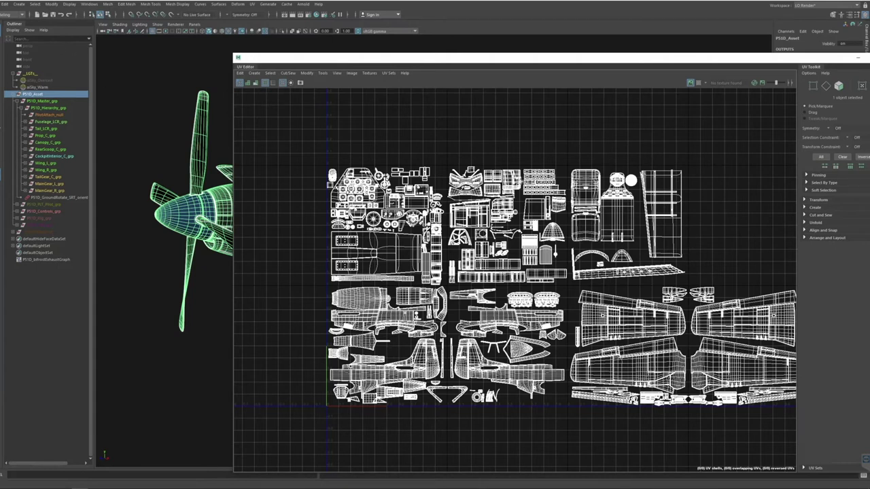
Save the scene
{"action": "left_click", "coordinate": [4, 4]}
{"action": "left_click", "coordinate": [8, 31]}
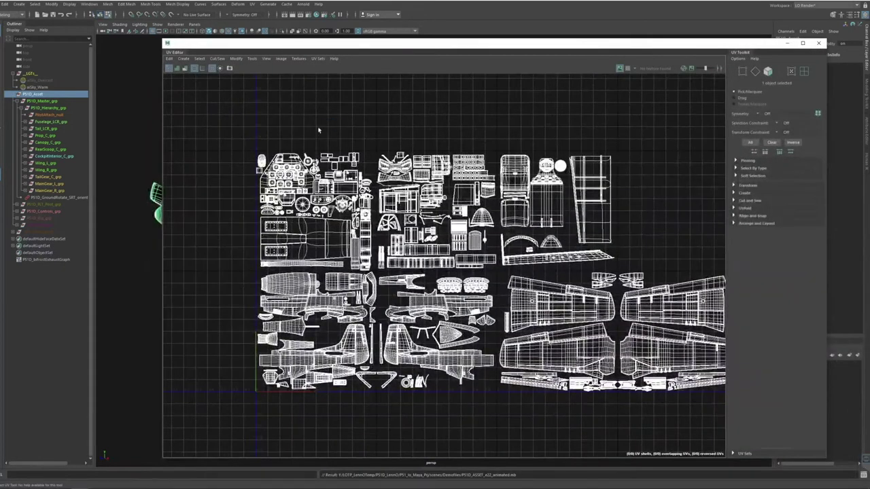
Select all UVs in the upper row of tiles in component mode and expand the UV Toolkit's Transform options
{"action": "key", "text": "F8"}
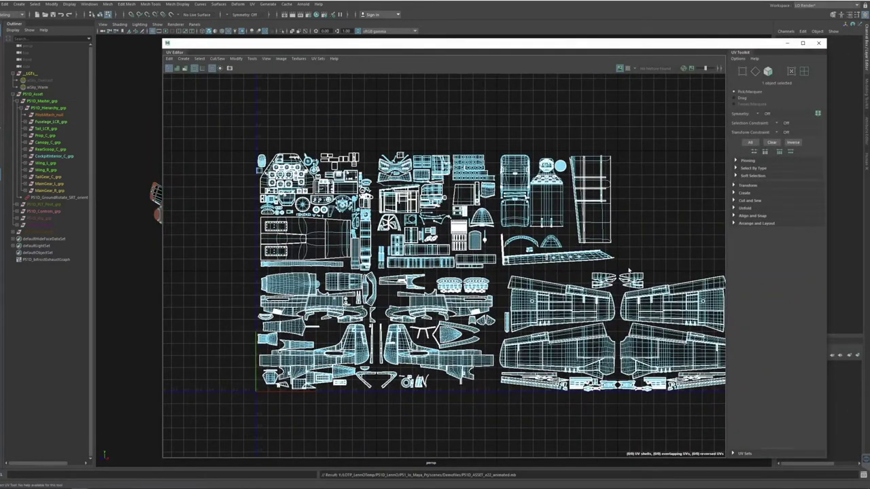
{"action": "left_click_drag", "start_coordinate": [224, 137], "coordinate": [625, 274]}
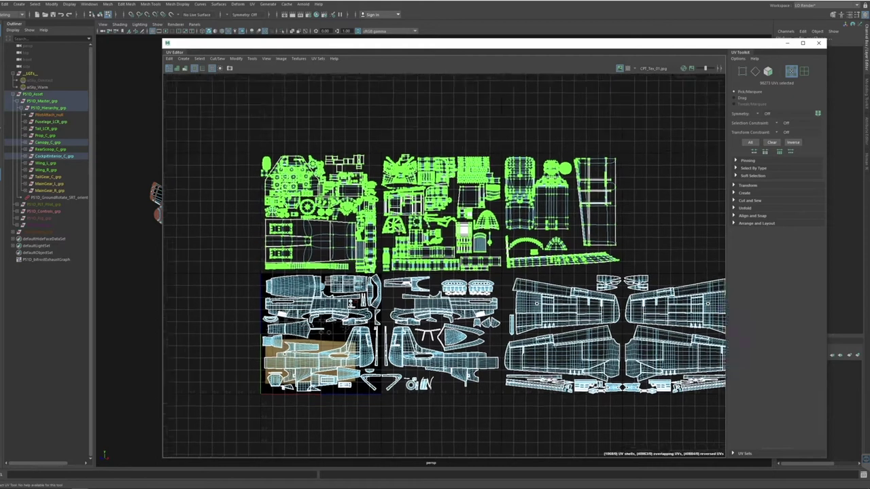
{"action": "left_click", "coordinate": [755, 187]}
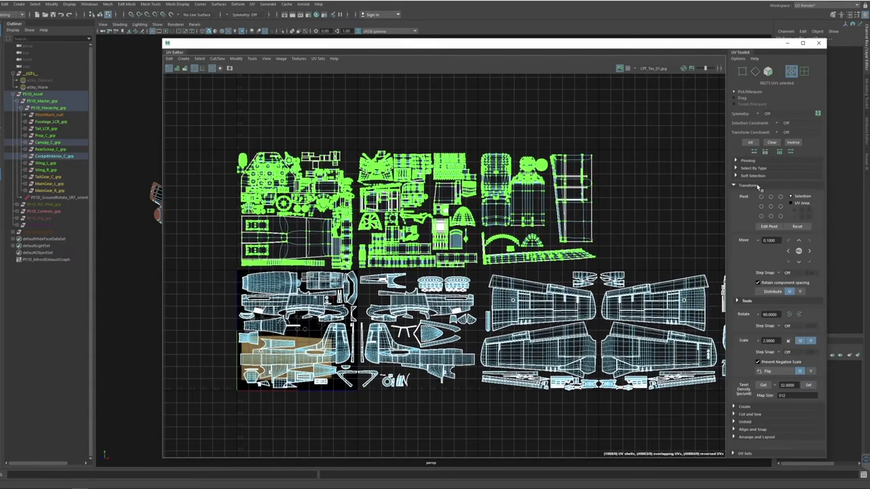
Try moving the selected UVs down by 0.1, and move them back up by the same amount
{"action": "left_click", "coordinate": [800, 262]}
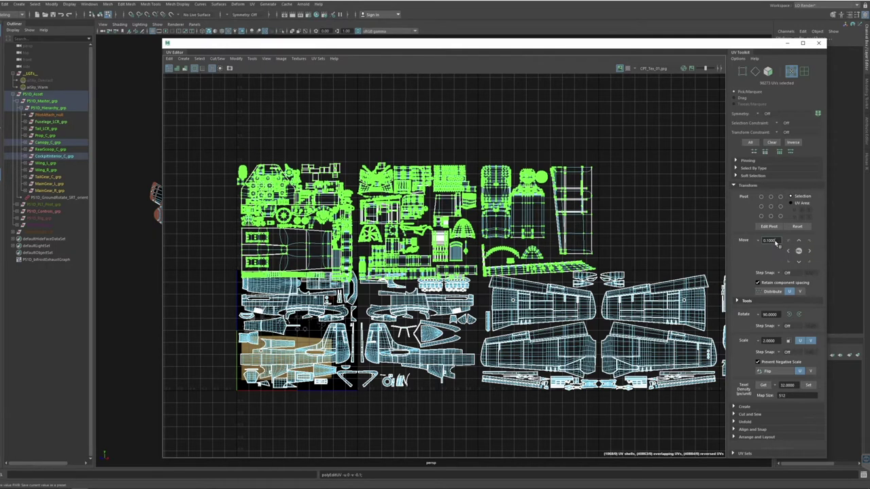
{"action": "left_click", "coordinate": [800, 242]}
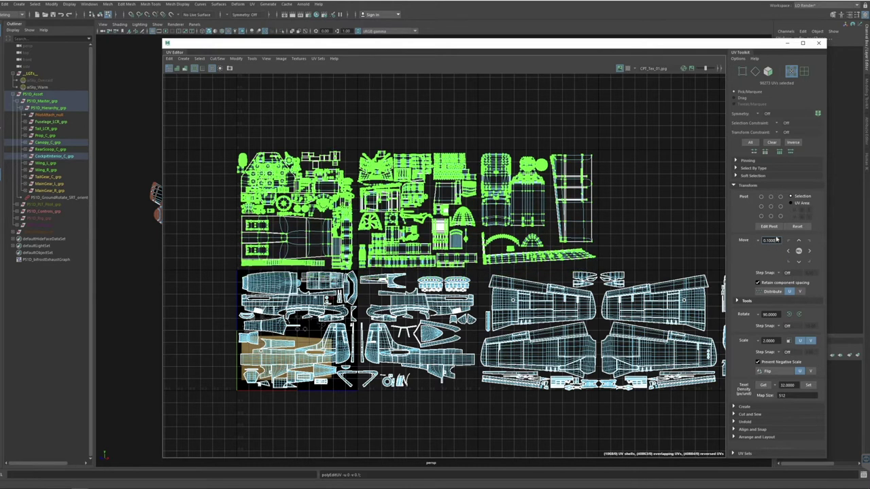
Set the UV move distance to 1 and shift the selected UVs down by one full tile
{"action": "double_click", "coordinate": [777, 243]}
{"action": "type", "text": "1"}
{"action": "key", "text": "Return"}
{"action": "left_click", "coordinate": [799, 263]}
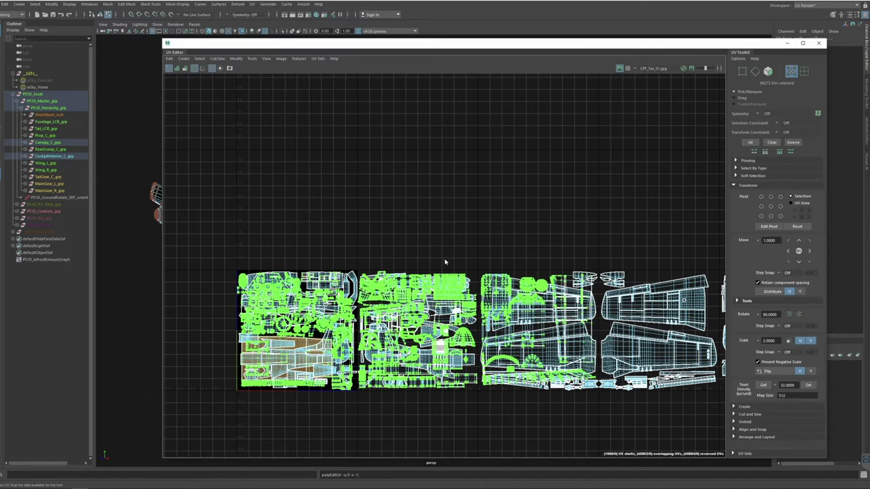
Move the UV Editor aside, return to object mode and select Fuselage_LCR_grp to display only its UVs
{"action": "left_click_drag", "start_coordinate": [282, 47], "coordinate": [351, 50]}
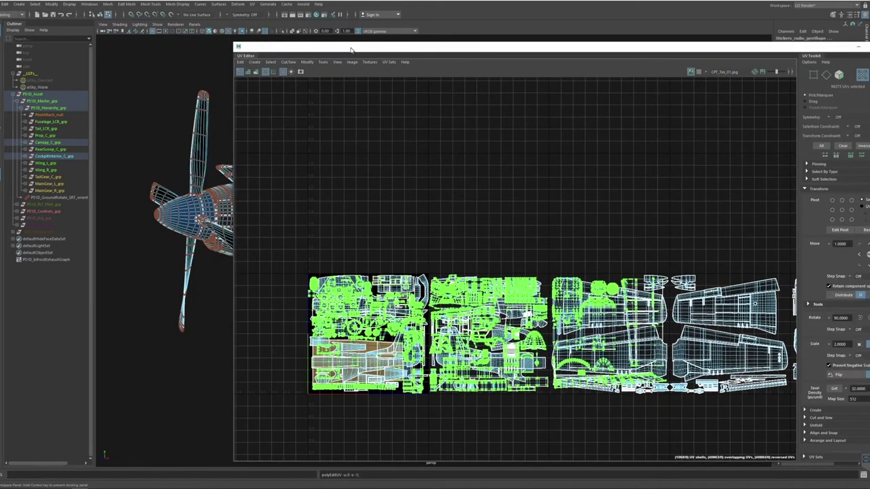
{"action": "right_click_drag", "start_coordinate": [228, 198], "coordinate": [253, 189]}
{"action": "left_click", "coordinate": [163, 146]}
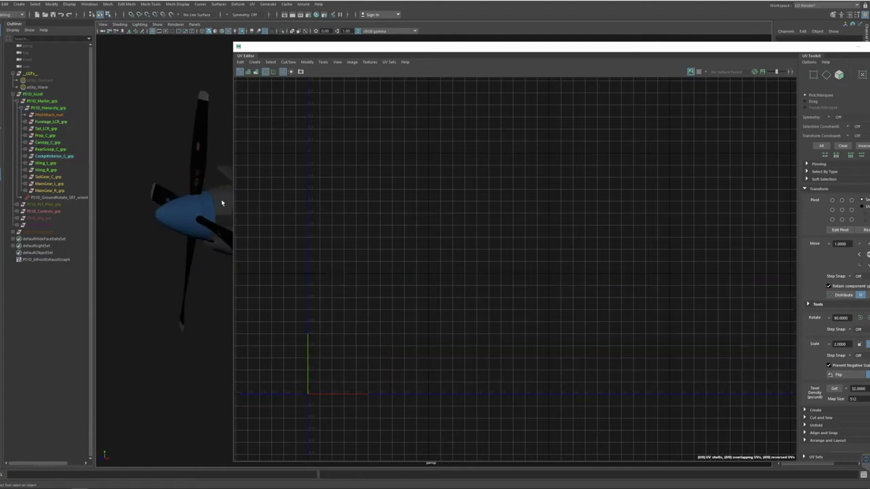
{"action": "left_click", "coordinate": [223, 200]}
{"action": "left_click", "coordinate": [42, 121]}
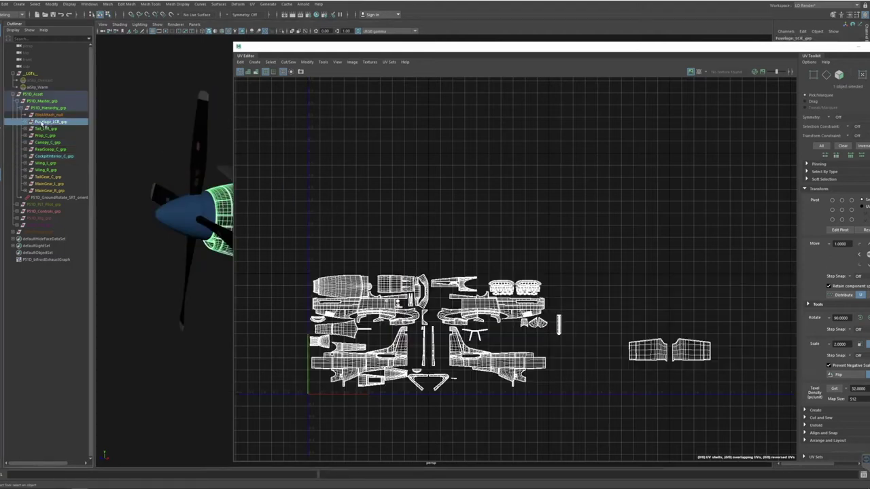
Open Maya's Preferences and enlarge the window so all its categories and settings fit
{"action": "left_click", "coordinate": [92, 6]}
{"action": "mouse_move", "coordinate": [133, 70]}
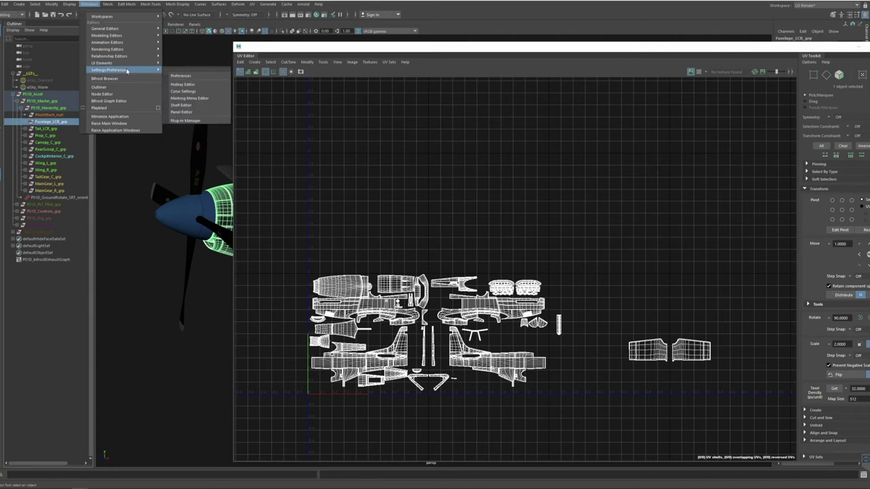
{"action": "left_click", "coordinate": [195, 77]}
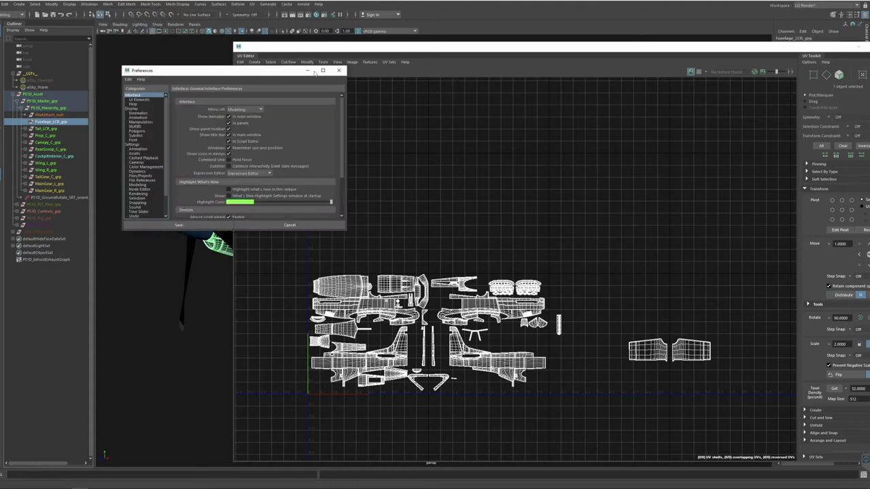
{"action": "left_click_drag", "start_coordinate": [314, 72], "coordinate": [462, 78]}
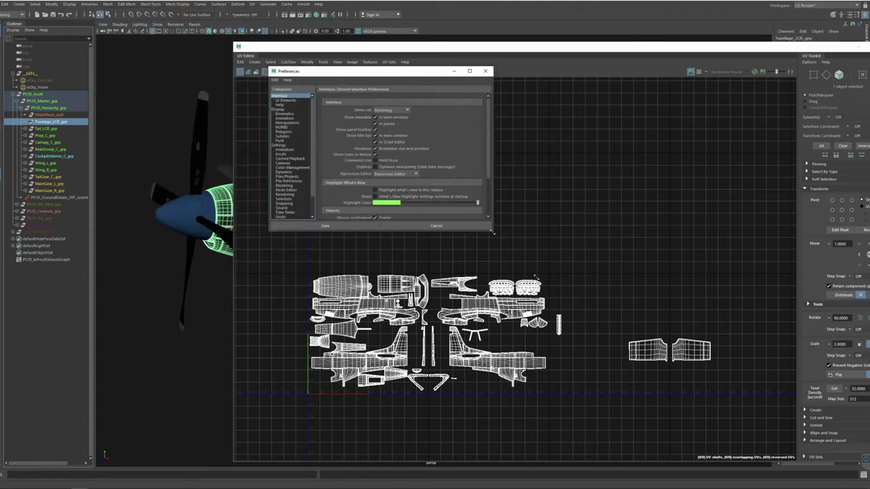
{"action": "left_click_drag", "start_coordinate": [494, 233], "coordinate": [620, 331]}
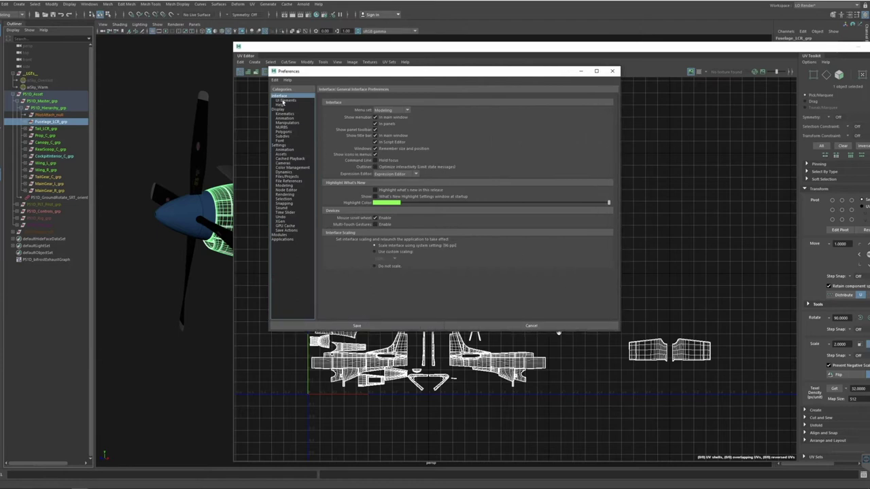
{"action": "left_click_drag", "start_coordinate": [338, 71], "coordinate": [347, 72]}
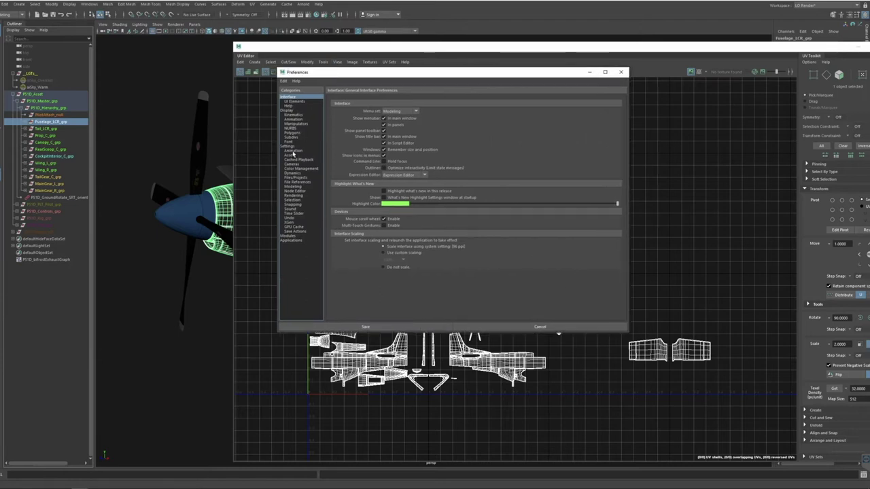
Review the general application settings and the Undo queue settings, and close the Preferences
{"action": "left_click", "coordinate": [286, 147]}
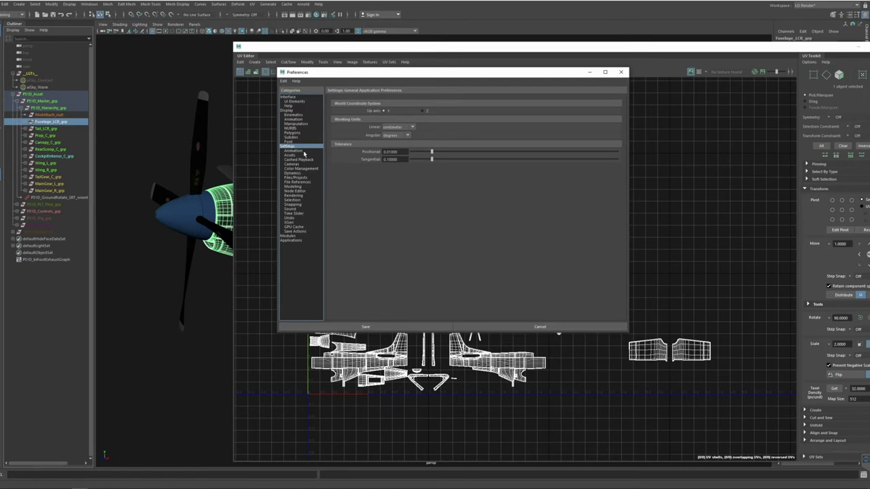
{"action": "left_click", "coordinate": [289, 218]}
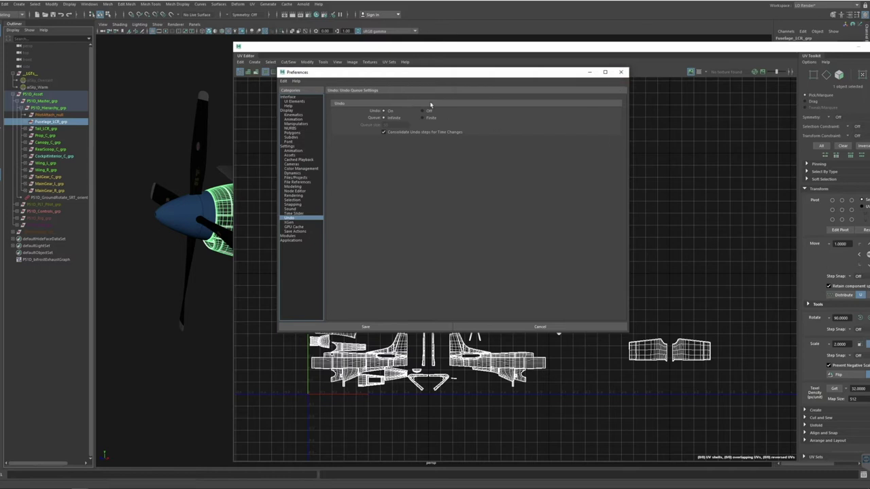
{"action": "left_click_drag", "start_coordinate": [551, 74], "coordinate": [541, 101]}
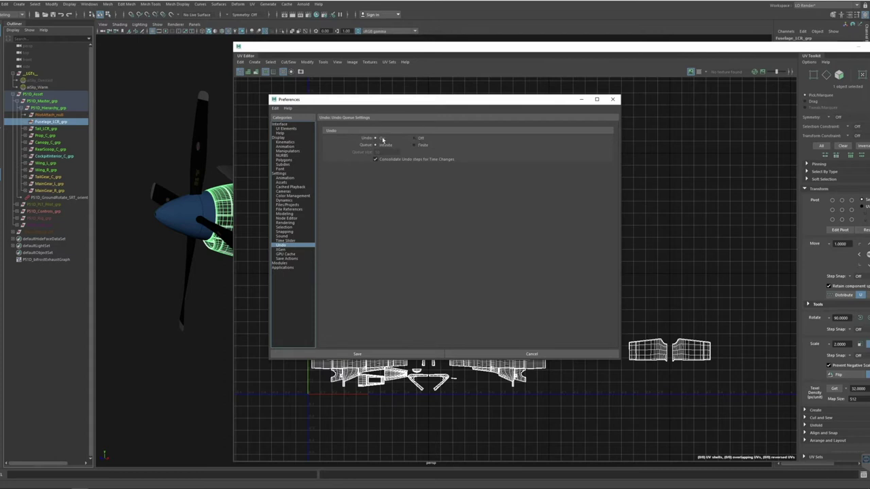
{"action": "left_click", "coordinate": [416, 140]}
{"action": "left_click_drag", "start_coordinate": [467, 102], "coordinate": [374, 106]}
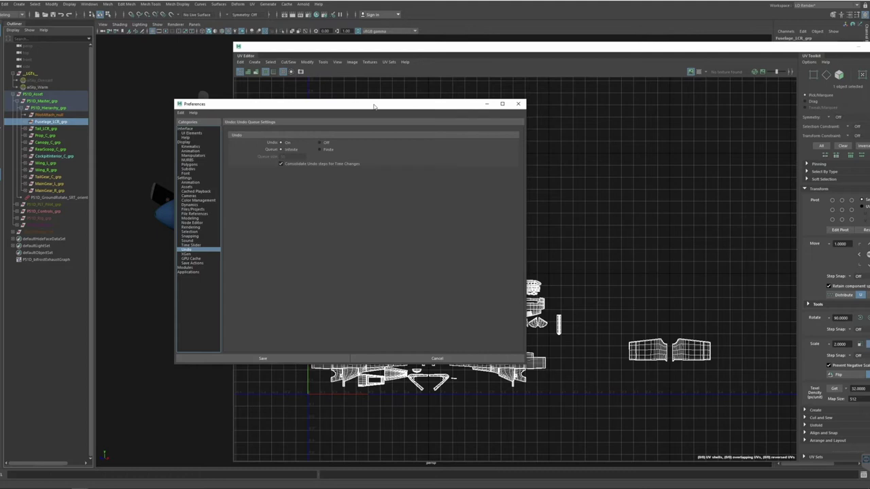
{"action": "left_click", "coordinate": [517, 104]}
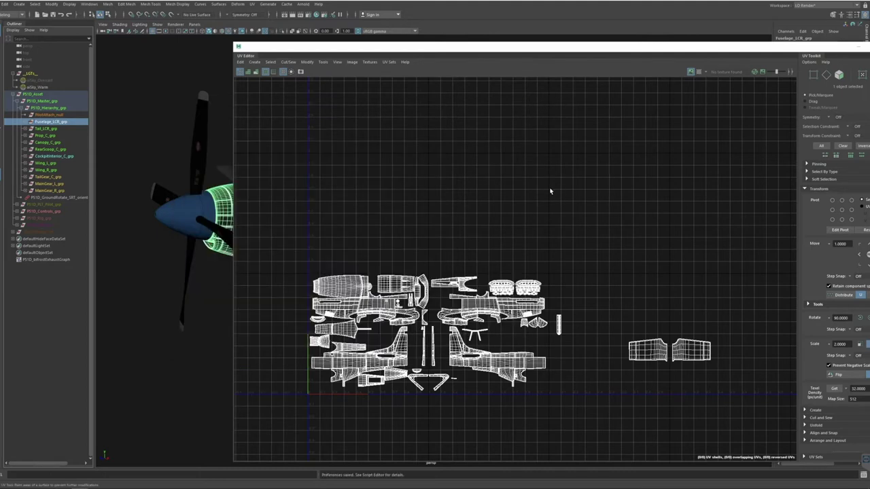
Reopen the Preferences to check the Undo on/off and queue options again, and close them
{"action": "middle_click_drag", "start_coordinate": [524, 202], "coordinate": [529, 178], "text": "alt"}
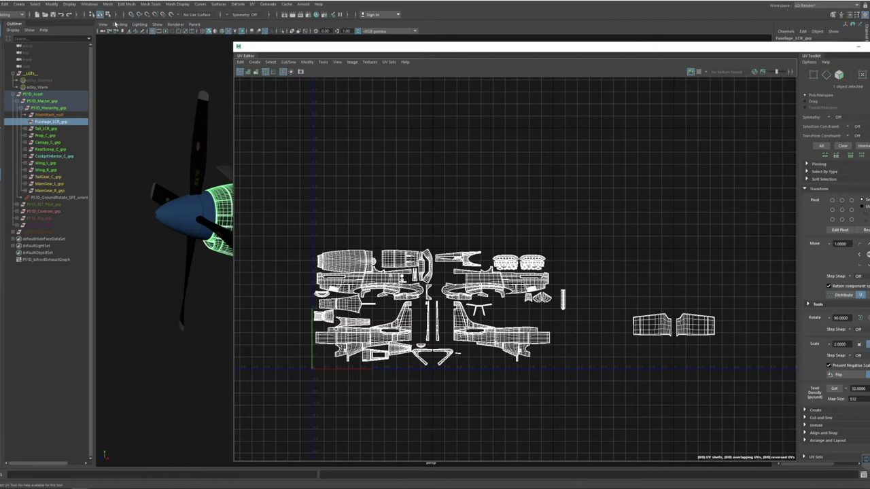
{"action": "left_click", "coordinate": [89, 4]}
{"action": "mouse_move", "coordinate": [125, 71]}
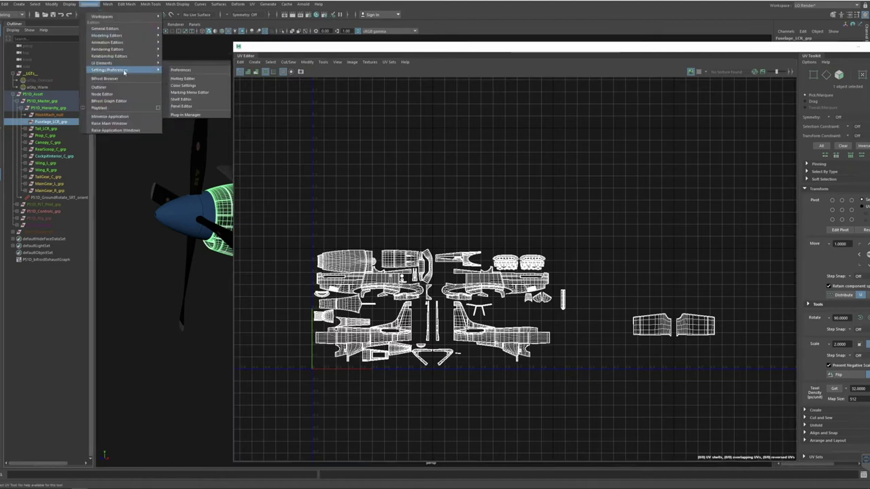
{"action": "left_click", "coordinate": [179, 71]}
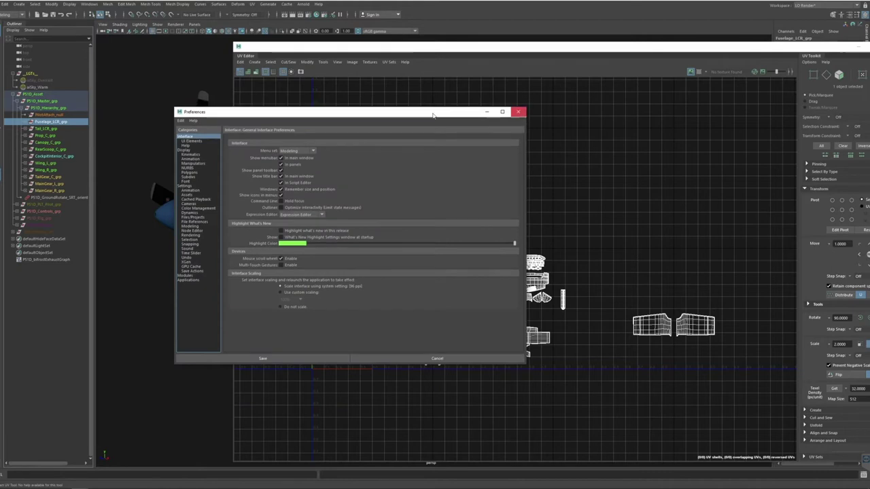
{"action": "left_click", "coordinate": [196, 258]}
{"action": "left_click_drag", "start_coordinate": [286, 114], "coordinate": [466, 119]}
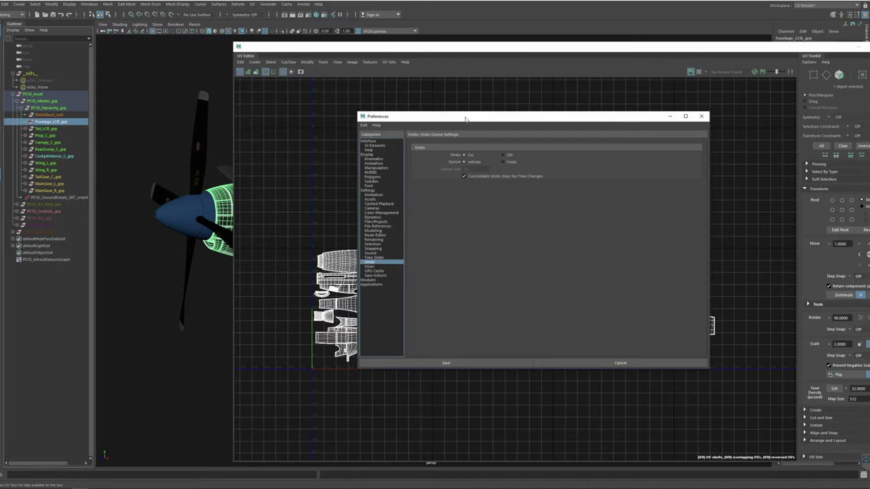
{"action": "left_click", "coordinate": [701, 116]}
Select the P51D_Asset group and examine its complete row of UV tiles from the first to the last
{"action": "middle_click_drag", "start_coordinate": [655, 149], "coordinate": [612, 159], "text": "alt"}
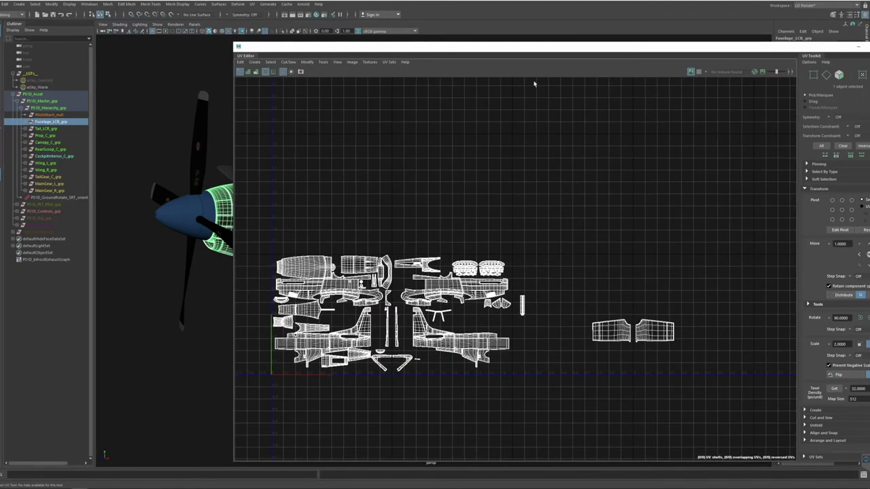
{"action": "left_click", "coordinate": [46, 93]}
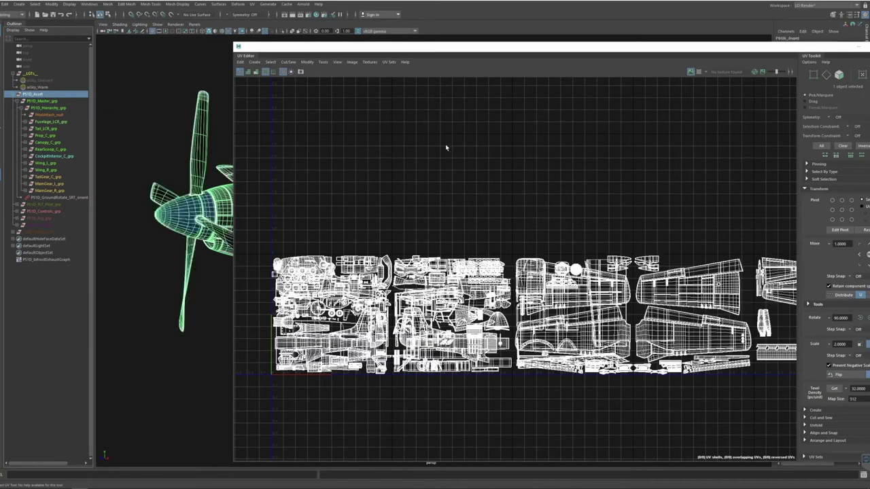
{"action": "scroll", "coordinate": [482, 193], "scroll_direction": "down", "scroll_amount": 1}
{"action": "middle_click_drag", "start_coordinate": [564, 206], "coordinate": [438, 209], "text": "alt"}
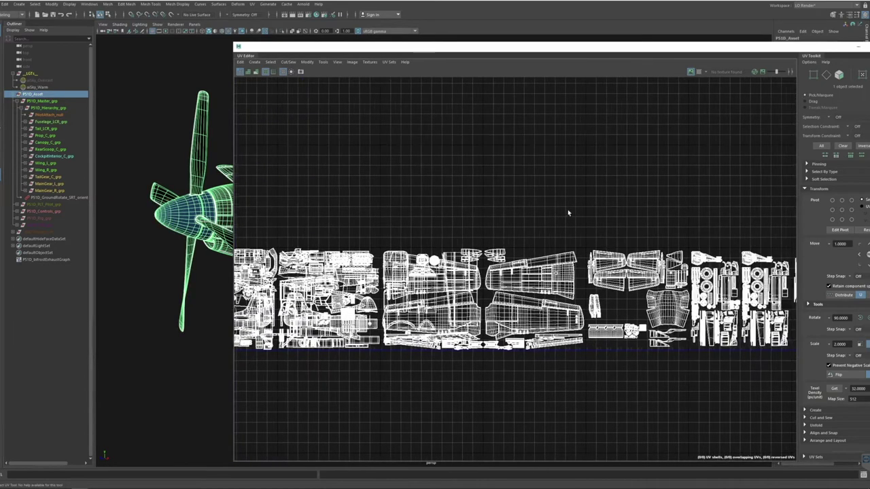
{"action": "scroll", "coordinate": [564, 213], "scroll_direction": "down", "scroll_amount": 1}
{"action": "scroll", "coordinate": [579, 217], "scroll_direction": "down", "scroll_amount": 2}
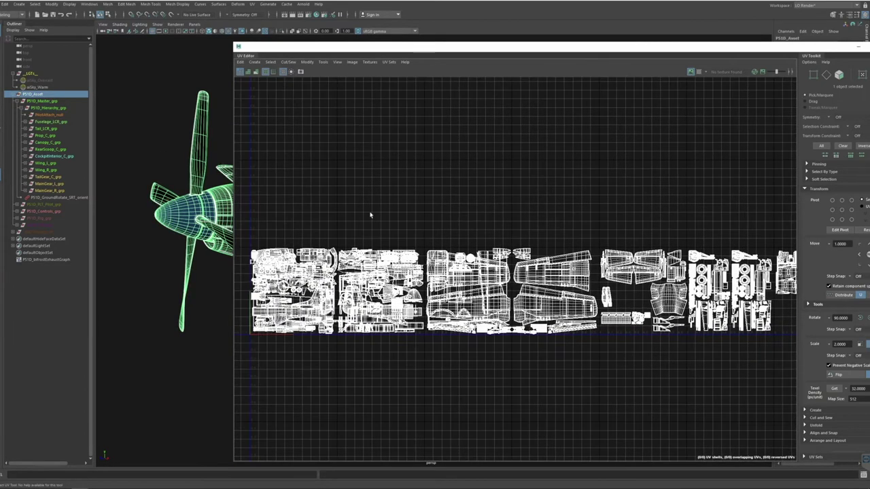
{"action": "scroll", "coordinate": [609, 243], "scroll_direction": "down", "scroll_amount": 1}
{"action": "middle_click_drag", "start_coordinate": [609, 241], "coordinate": [528, 241], "text": "alt"}
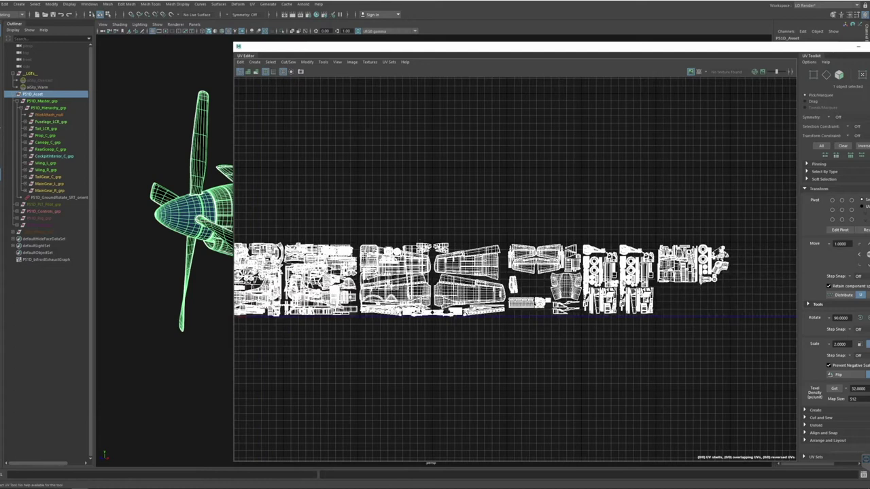
{"action": "middle_click_drag", "start_coordinate": [605, 171], "coordinate": [645, 189], "text": "alt"}
{"action": "middle_click_drag", "start_coordinate": [444, 212], "coordinate": [472, 199], "text": "alt"}
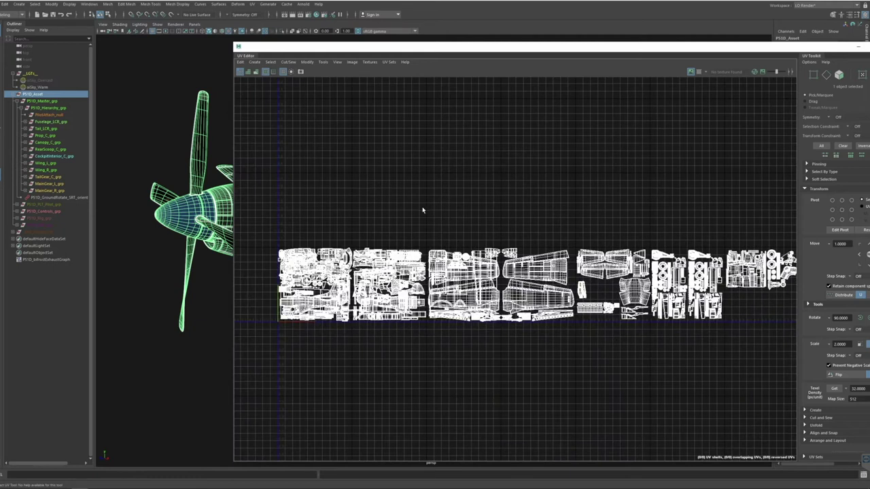
{"action": "mouse_move", "coordinate": [534, 207]}
{"action": "middle_mouse_down", "text": "alt"}
{"action": "mouse_move", "coordinate": [502, 209]}
{"action": "mouse_move", "coordinate": [520, 205]}
{"action": "middle_mouse_up", "text": "alt"}
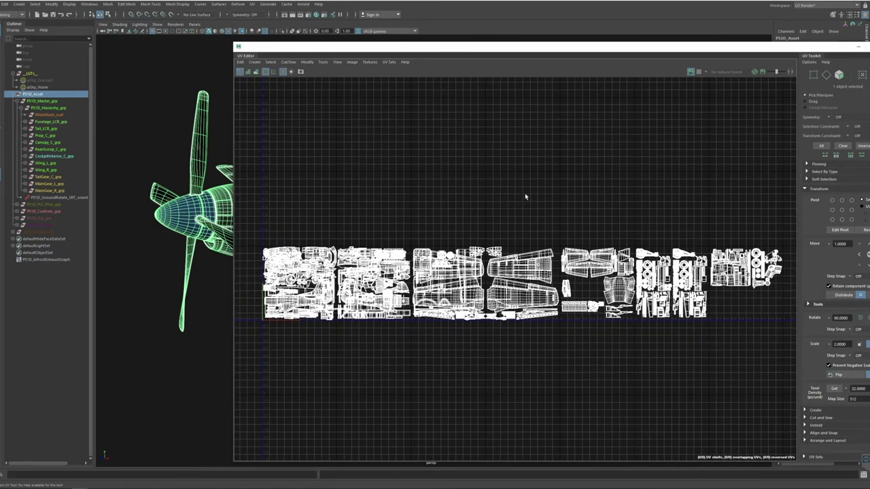
{"action": "mouse_move", "coordinate": [520, 199]}
{"action": "middle_mouse_down", "text": "alt"}
{"action": "mouse_move", "coordinate": [519, 188]}
{"action": "mouse_move", "coordinate": [517, 206]}
{"action": "middle_mouse_up", "text": "alt"}
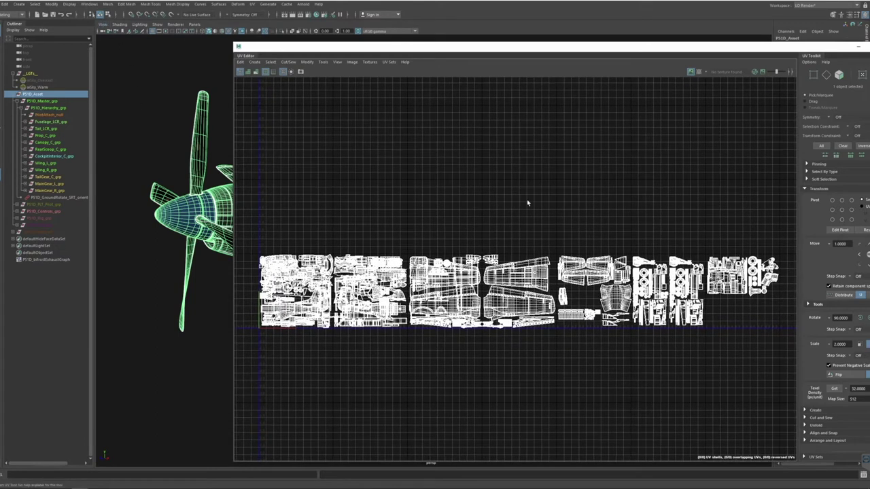
{"action": "middle_click_drag", "start_coordinate": [569, 206], "coordinate": [653, 171], "text": "alt"}
{"action": "scroll", "coordinate": [505, 206], "scroll_direction": "up", "scroll_amount": 1}
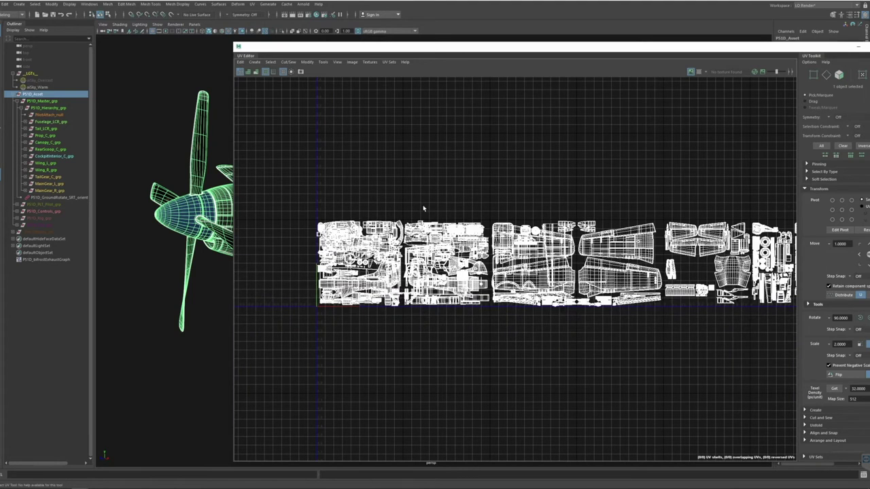
{"action": "scroll", "coordinate": [357, 195], "scroll_direction": "up", "scroll_amount": 2}
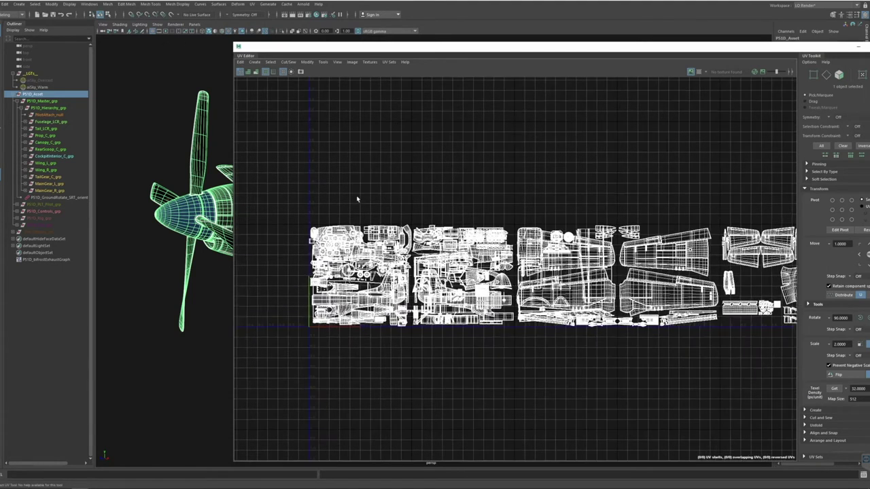
{"action": "mouse_move", "coordinate": [422, 152]}
{"action": "middle_mouse_down", "text": "alt"}
{"action": "mouse_move", "coordinate": [403, 133]}
{"action": "mouse_move", "coordinate": [380, 130]}
{"action": "mouse_move", "coordinate": [431, 145]}
{"action": "middle_mouse_up", "text": "alt"}
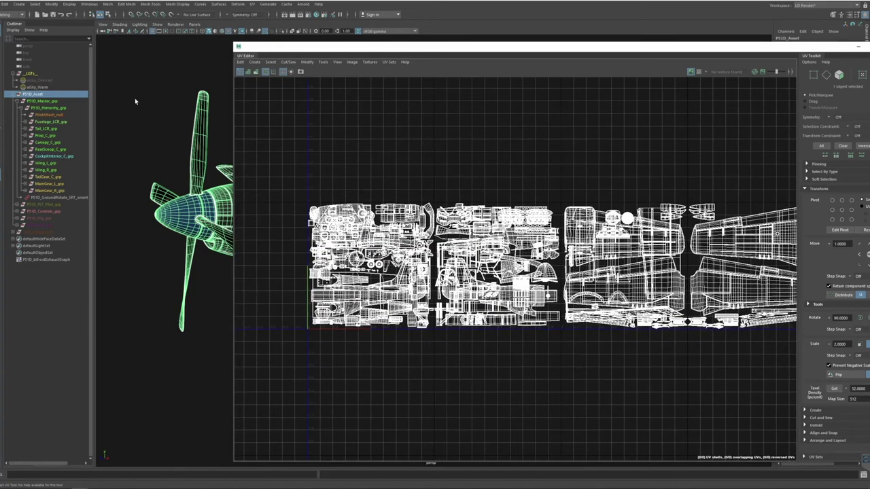
Reselect P51D_Asset and examine the overlapping fuselage and cockpit shells in the first two UV tiles up close
{"action": "left_click", "coordinate": [134, 101]}
{"action": "left_click", "coordinate": [40, 93]}
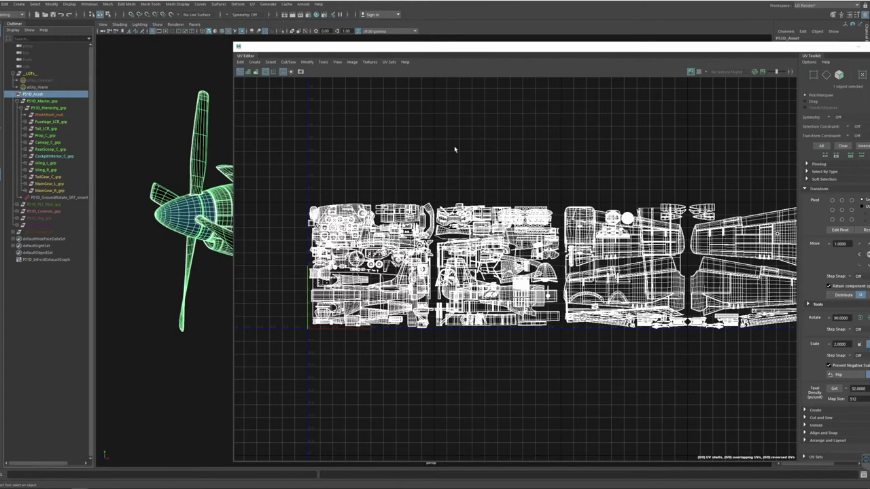
{"action": "scroll", "coordinate": [494, 155], "scroll_direction": "down", "scroll_amount": 1}
{"action": "scroll", "coordinate": [375, 237], "scroll_direction": "up", "scroll_amount": 5}
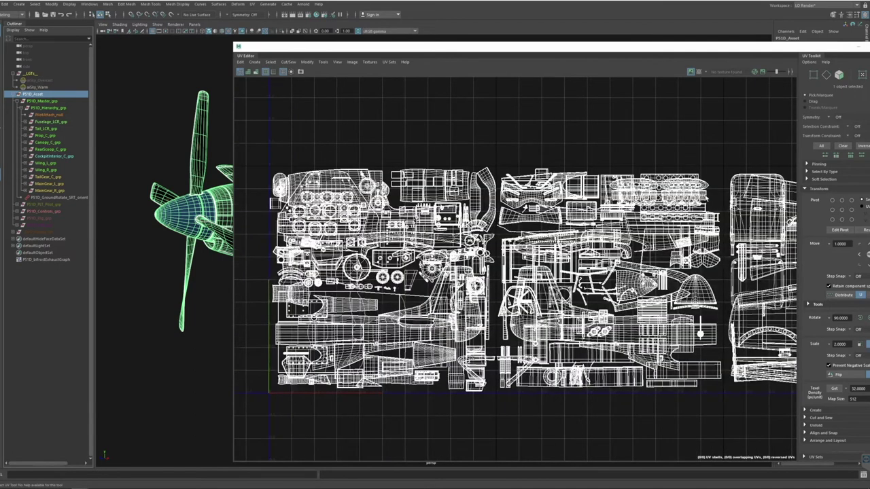
{"action": "scroll", "coordinate": [356, 238], "scroll_direction": "up", "scroll_amount": 3}
{"action": "middle_click_drag", "start_coordinate": [358, 244], "coordinate": [425, 240], "text": "alt"}
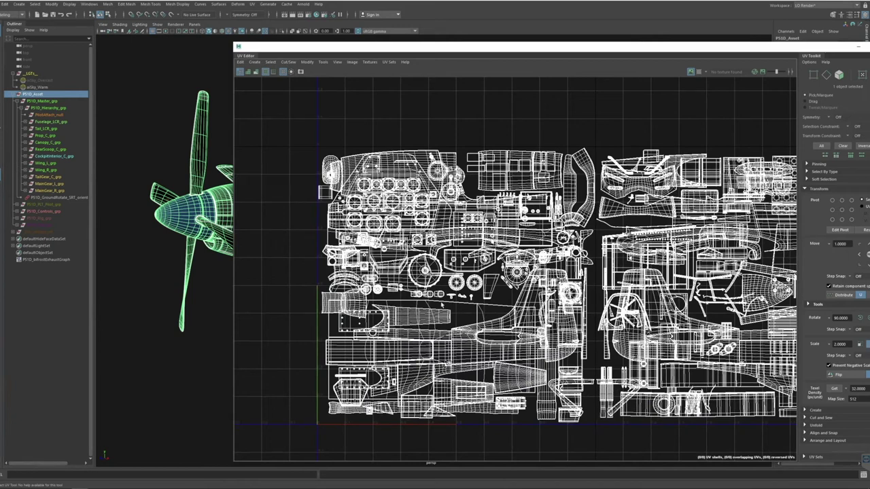
{"action": "middle_click_drag", "start_coordinate": [571, 275], "coordinate": [514, 287], "text": "alt"}
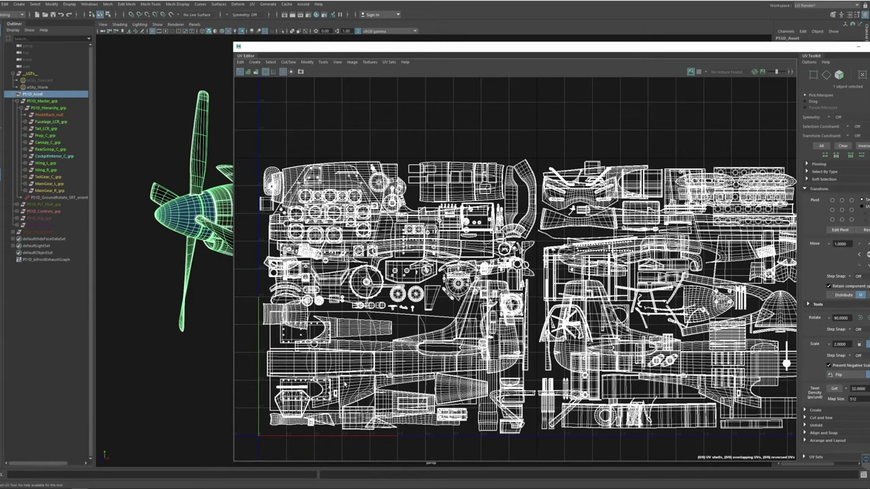
{"action": "middle_click_drag", "start_coordinate": [272, 184], "coordinate": [314, 151], "text": "alt"}
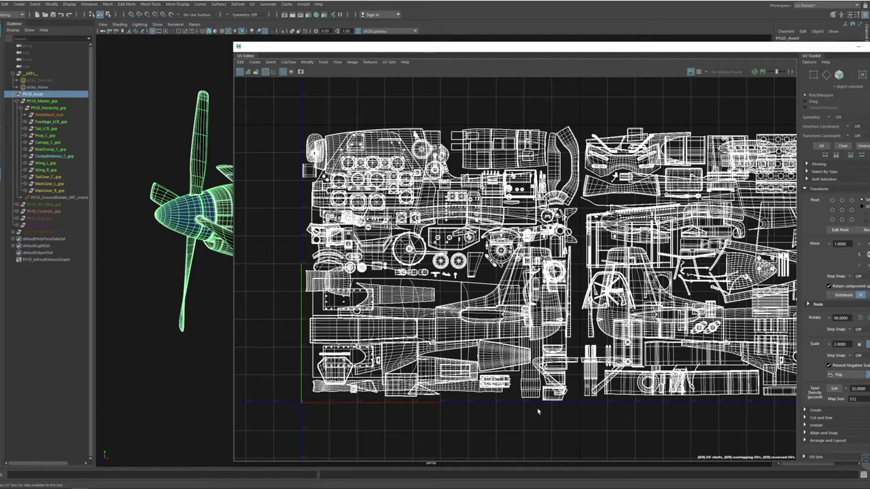
{"action": "middle_click_drag", "start_coordinate": [530, 272], "coordinate": [514, 274], "text": "alt"}
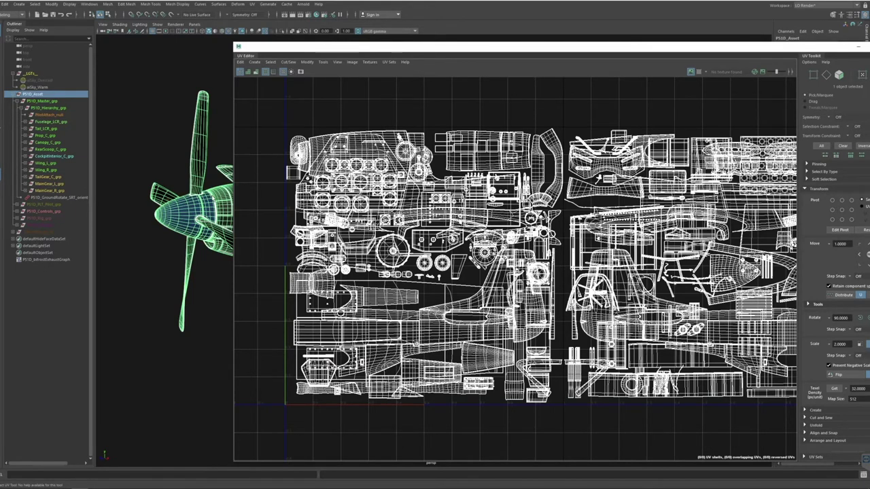
{"action": "left_click_drag", "start_coordinate": [382, 178], "coordinate": [381, 259], "text": "alt"}
{"action": "scroll", "coordinate": [385, 259], "scroll_direction": "down", "scroll_amount": 3}
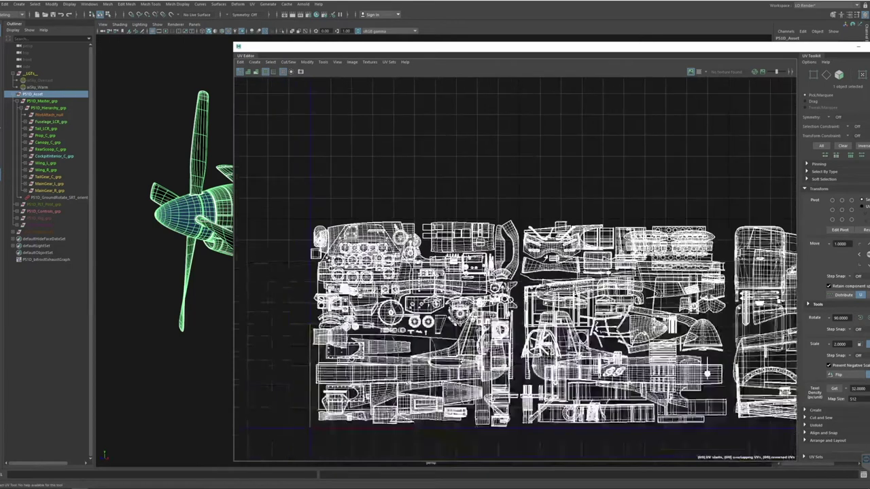
{"action": "middle_click_drag", "start_coordinate": [521, 222], "coordinate": [502, 243], "text": "alt"}
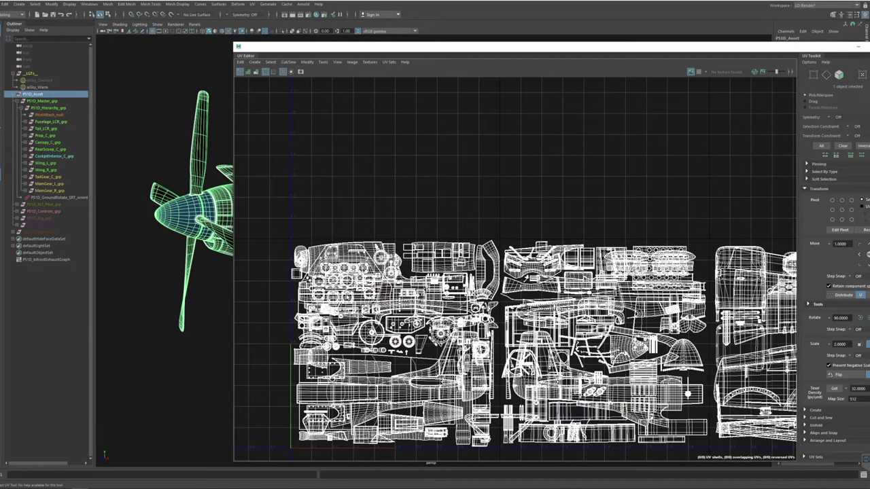
{"action": "middle_click_drag", "start_coordinate": [439, 226], "coordinate": [455, 336], "text": "alt"}
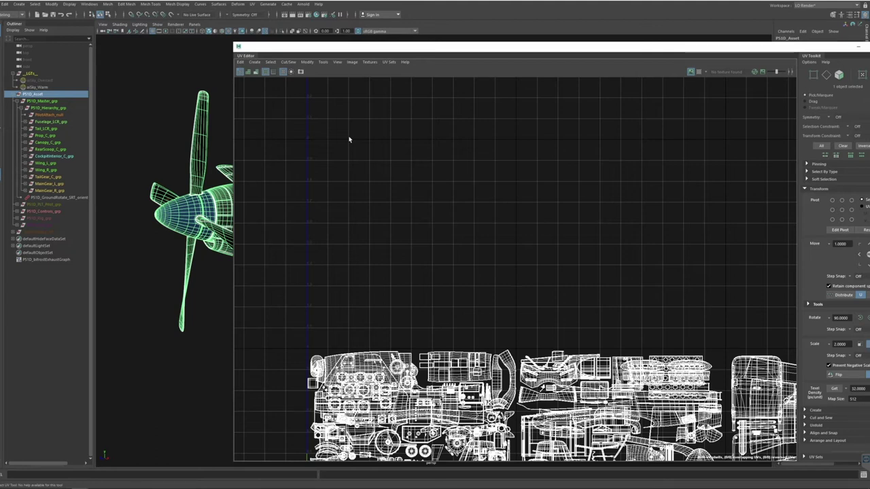
{"action": "middle_click_drag", "start_coordinate": [408, 352], "coordinate": [419, 216], "text": "alt"}
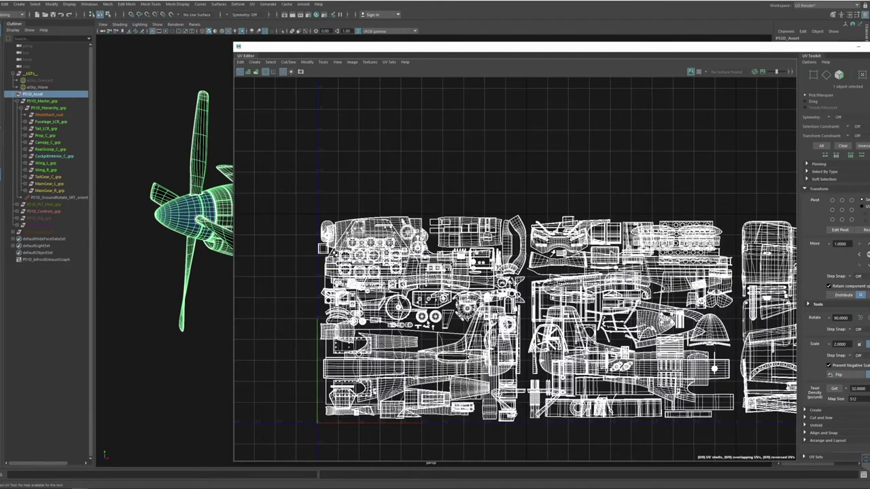
{"action": "middle_click_drag", "start_coordinate": [408, 326], "coordinate": [384, 310], "text": "alt"}
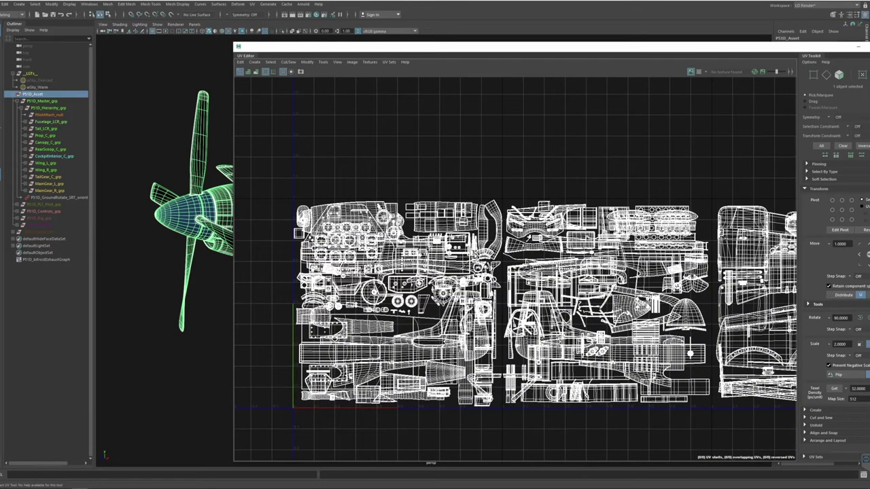
Select the part groups from PilotAttach_null to MainGear_R_grp except CockpitInterior_C_grp, and examine the exterior UV shells across the tiles
{"action": "left_click", "coordinate": [53, 116]}
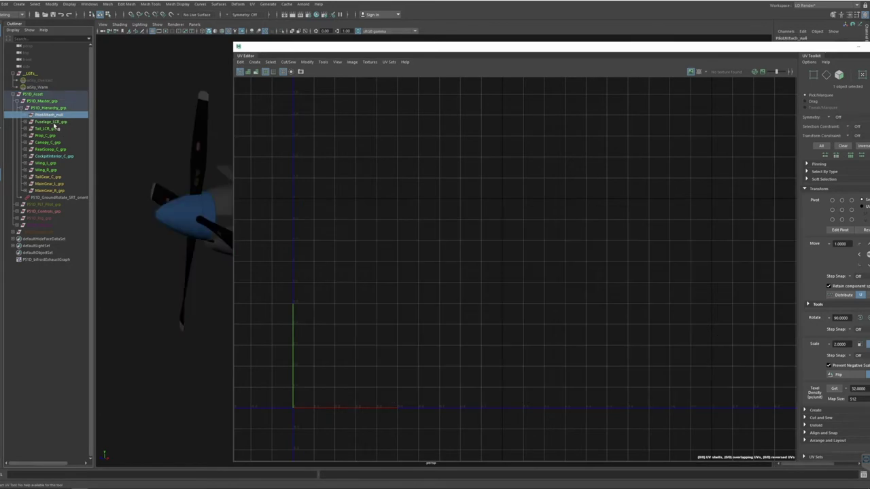
{"action": "left_click", "coordinate": [55, 124]}
{"action": "left_click", "coordinate": [51, 130]}
{"action": "left_click", "coordinate": [48, 115]}
{"action": "left_click_drag", "start_coordinate": [54, 115], "coordinate": [54, 192]}
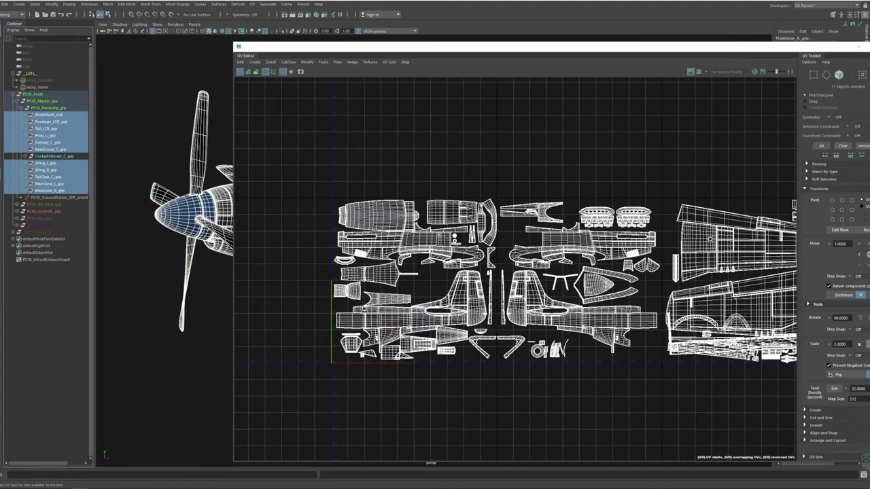
{"action": "middle_click_drag", "start_coordinate": [761, 272], "coordinate": [215, 272], "text": "alt"}
{"action": "middle_click_drag", "start_coordinate": [612, 271], "coordinate": [863, 273], "text": "alt"}
{"action": "middle_click_drag", "start_coordinate": [353, 272], "coordinate": [683, 272], "text": "alt"}
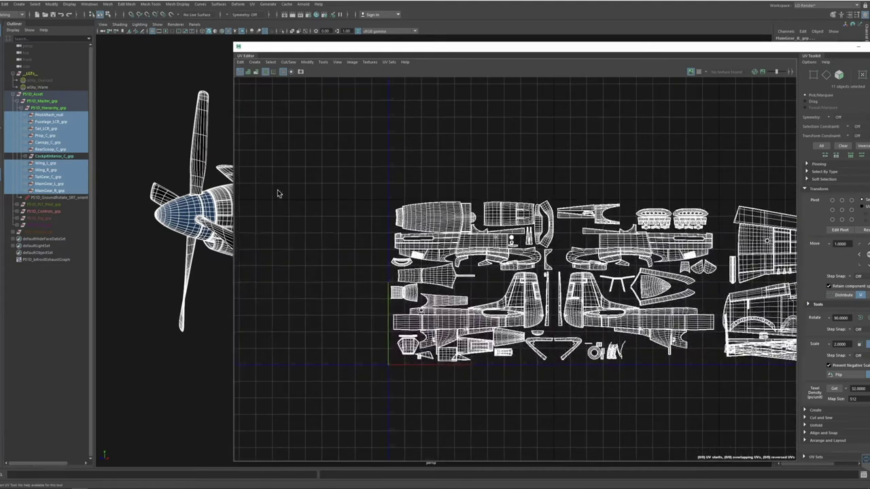
Add CockpitInterior_C_grp to the selection to compare the overlapping shells, and select it alone to view only its UVs
{"action": "left_click", "coordinate": [64, 157], "text": "ctrl"}
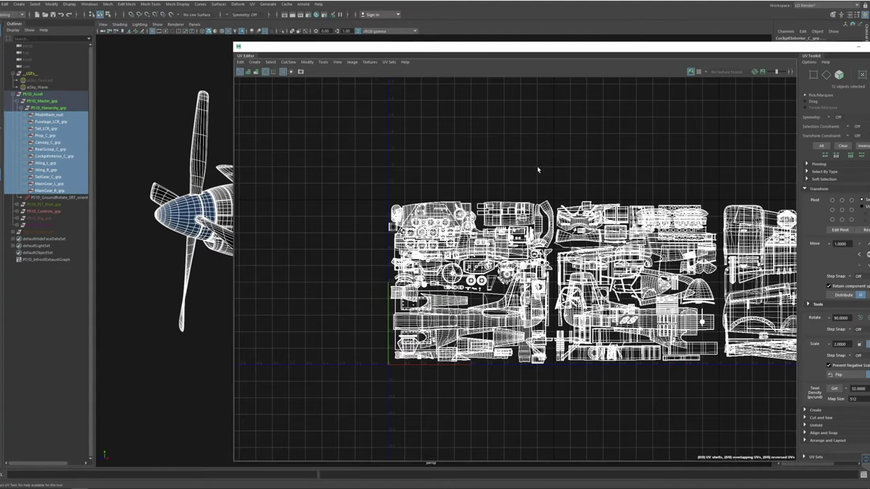
{"action": "left_click", "coordinate": [62, 149]}
{"action": "left_click", "coordinate": [60, 157]}
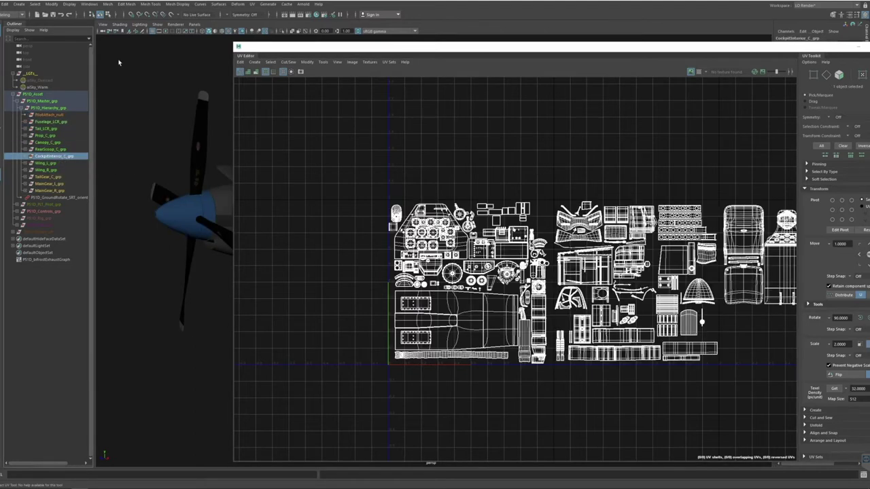
Undo the recent selection changes one after another as far back as the undo queue allows
{"action": "left_click", "coordinate": [5, 4]}
{"action": "left_click", "coordinate": [13, 16]}
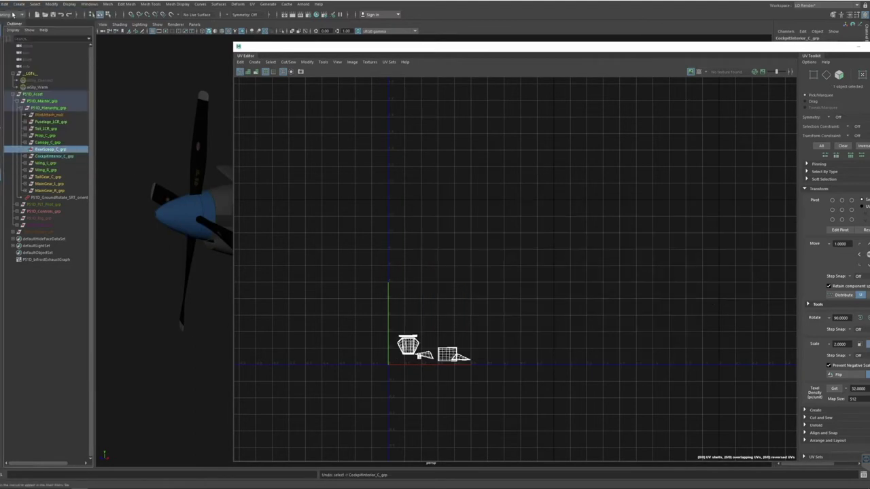
{"action": "left_click", "coordinate": [6, 4]}
{"action": "left_click", "coordinate": [28, 11]}
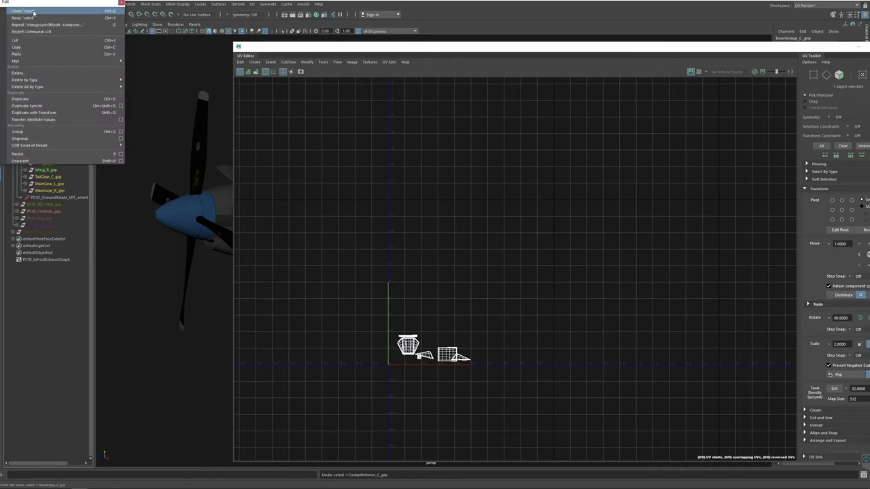
{"action": "left_click", "coordinate": [29, 10]}
{"action": "left_click", "coordinate": [30, 11]}
{"action": "left_click", "coordinate": [31, 11]}
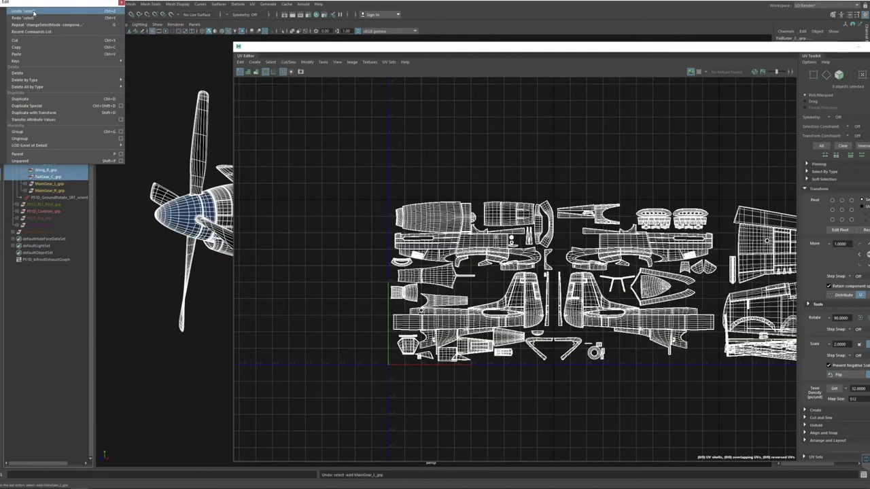
{"action": "left_click", "coordinate": [32, 12]}
{"action": "left_click", "coordinate": [32, 11]}
{"action": "left_click", "coordinate": [32, 11]}
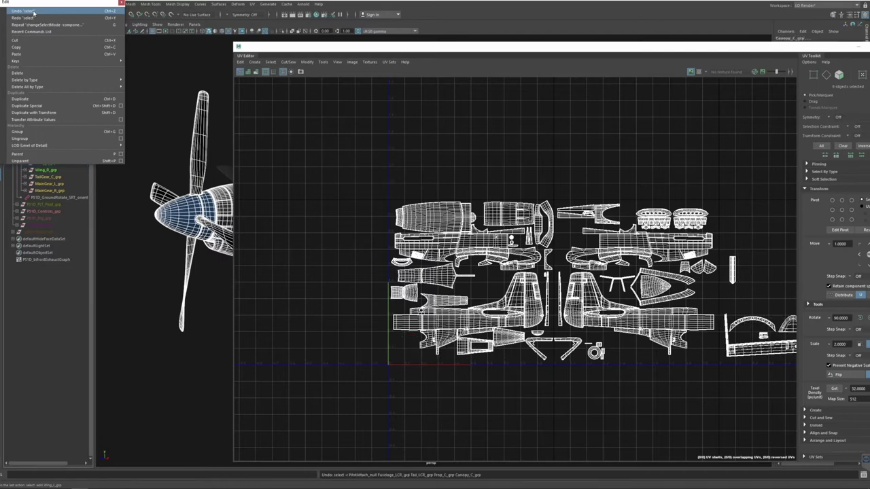
{"action": "left_click", "coordinate": [32, 11]}
{"action": "left_click", "coordinate": [33, 12]}
{"action": "left_click", "coordinate": [33, 11]}
{"action": "left_click", "coordinate": [32, 12]}
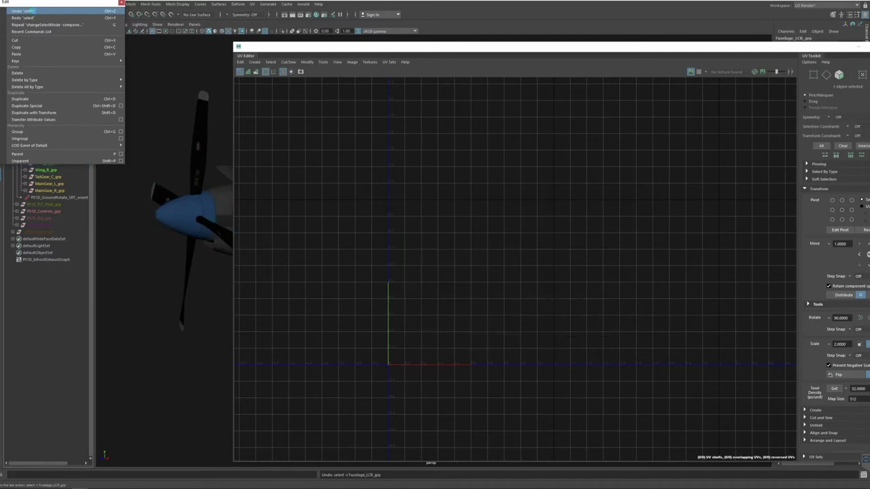
{"action": "left_click", "coordinate": [33, 11]}
{"action": "left_click", "coordinate": [33, 11]}
{"action": "left_click", "coordinate": [33, 11]}
{"action": "left_click", "coordinate": [33, 12]}
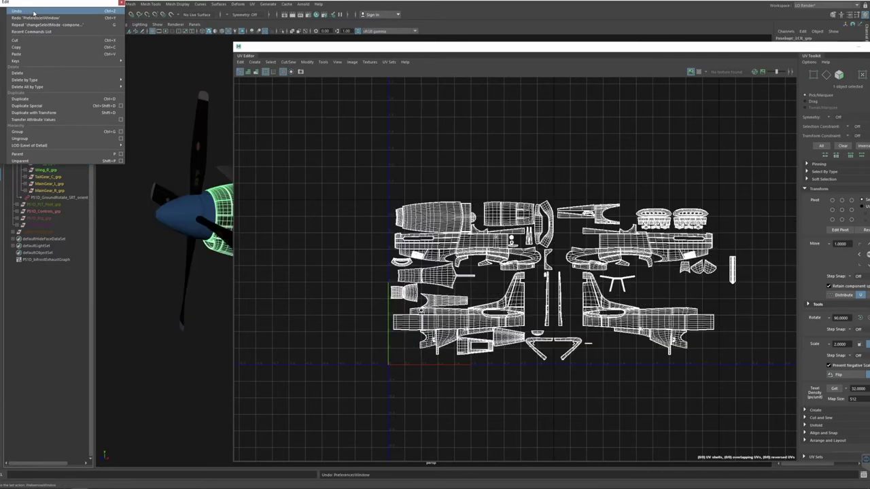
{"action": "left_click", "coordinate": [33, 12]}
{"action": "left_click", "coordinate": [32, 12]}
{"action": "left_click", "coordinate": [31, 12]}
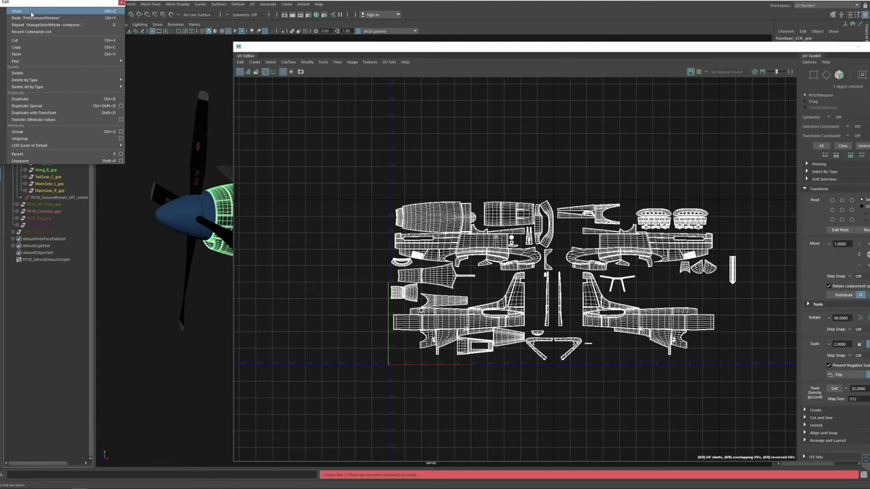
{"action": "left_click", "coordinate": [121, 3]}
Reselect P51D_Asset, undo that selection, and try to undo any earlier operation
{"action": "left_click", "coordinate": [33, 94]}
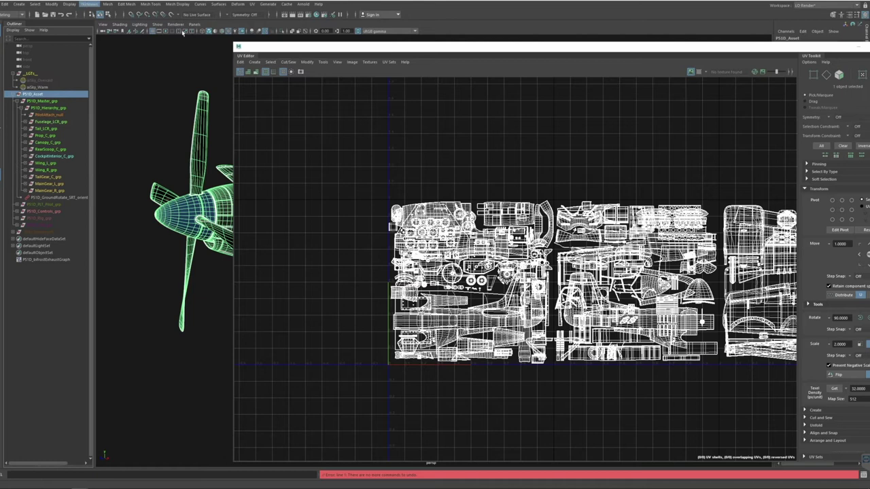
{"action": "left_click", "coordinate": [85, 4]}
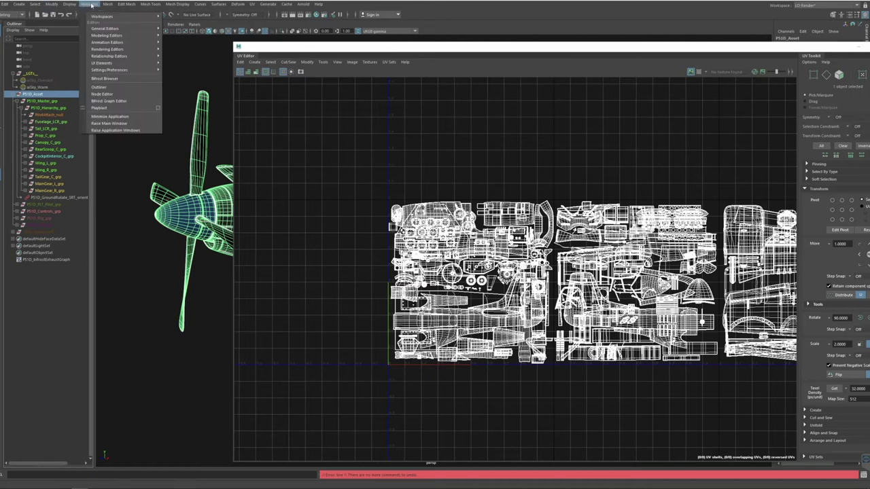
{"action": "left_click", "coordinate": [91, 5]}
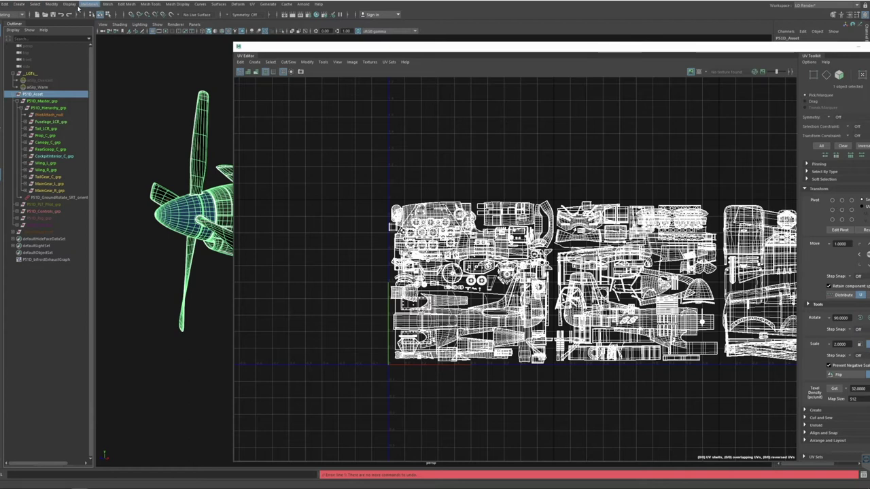
{"action": "left_click", "coordinate": [5, 4]}
{"action": "left_click", "coordinate": [15, 16]}
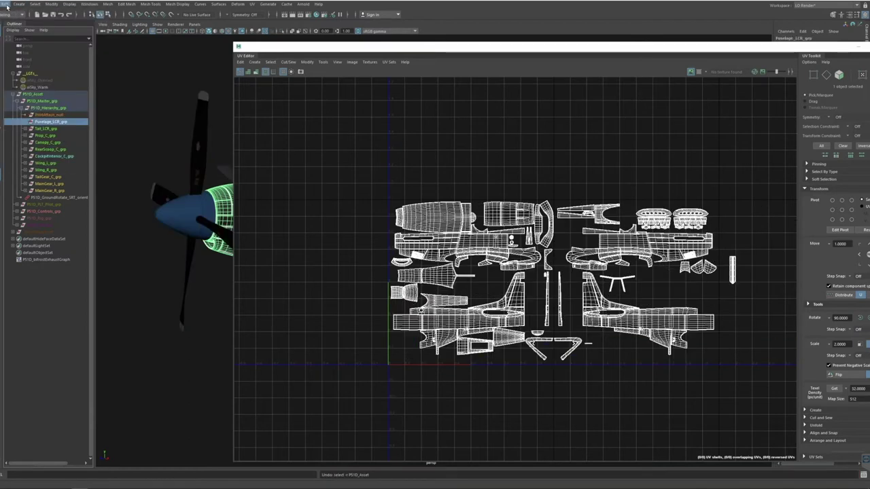
{"action": "left_click", "coordinate": [5, 4]}
{"action": "left_click", "coordinate": [13, 9]}
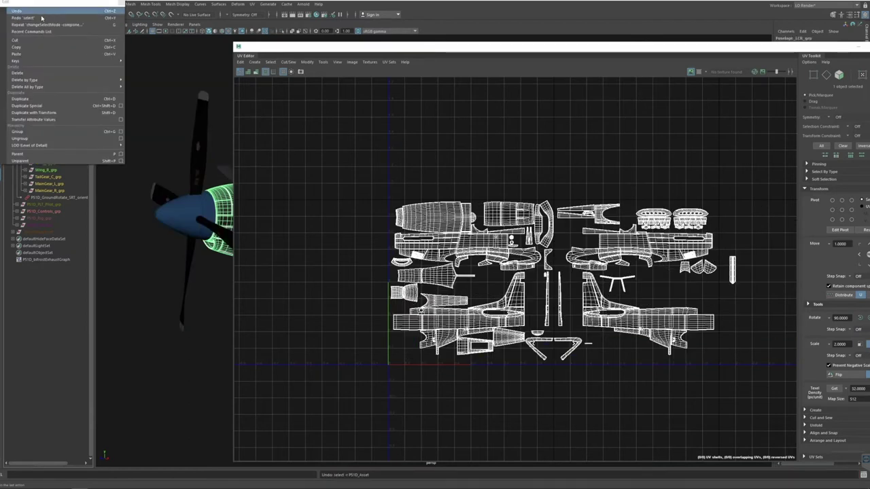
{"action": "left_click", "coordinate": [37, 12]}
{"action": "left_click", "coordinate": [121, 3]}
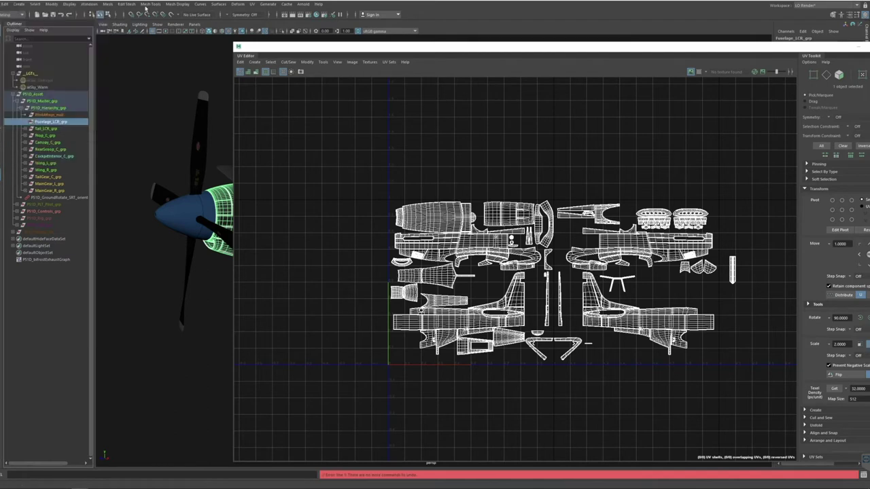
Close the UV Editor and reopen the animated P51D_ASSET scene file, version 22, from disk
{"action": "left_click_drag", "start_coordinate": [728, 48], "coordinate": [531, 48]}
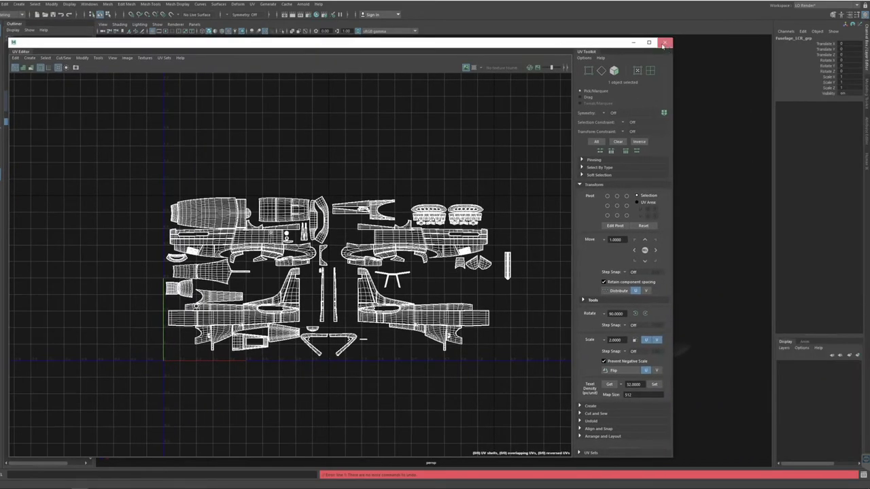
{"action": "left_click", "coordinate": [665, 45]}
{"action": "left_click", "coordinate": [0, 4]}
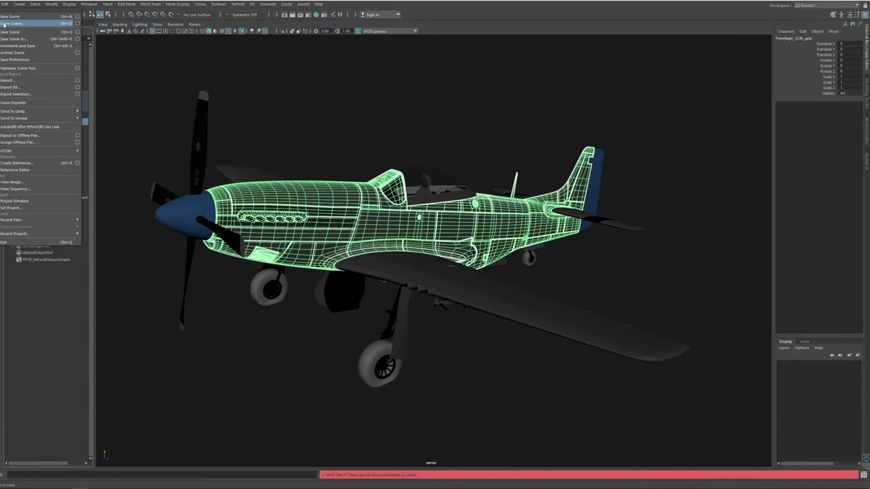
{"action": "left_click", "coordinate": [5, 24]}
{"action": "left_click", "coordinate": [391, 183]}
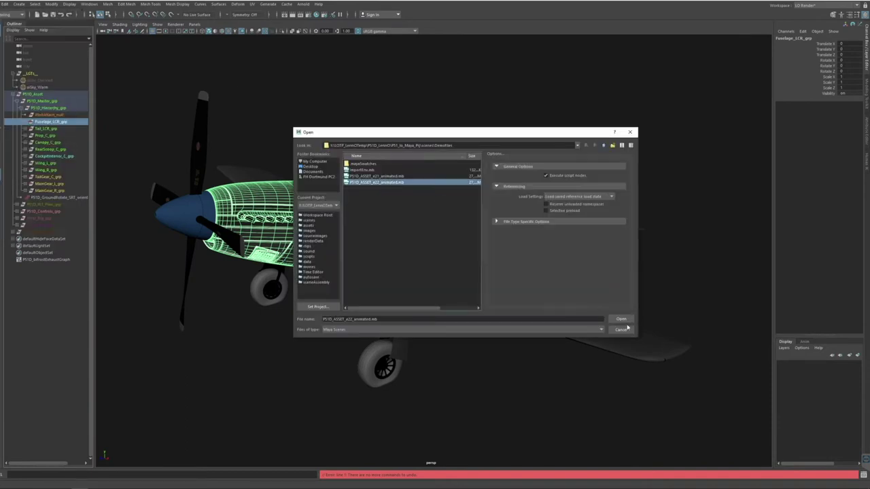
{"action": "left_click", "coordinate": [621, 319]}
{"action": "left_click", "coordinate": [434, 250]}
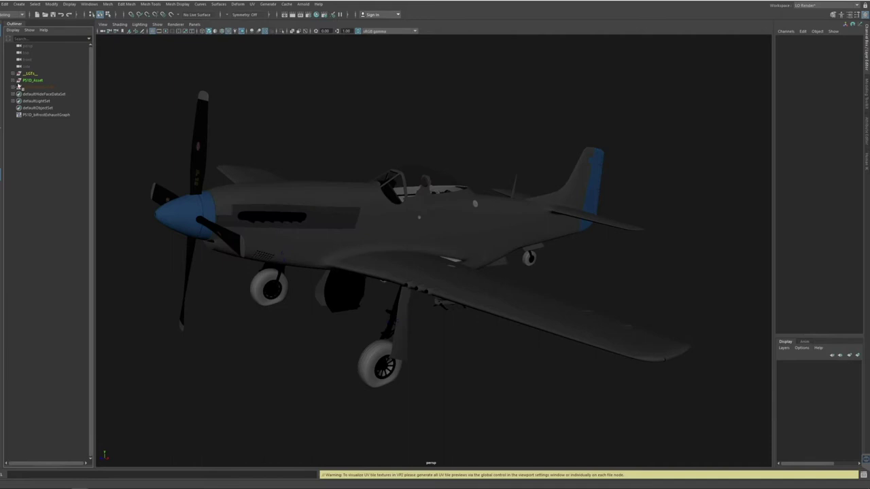
Show the UVs of P51D_Asset in the UV Editor and arrange the window so both tile rows and the Outliner are visible
{"action": "left_click", "coordinate": [39, 82]}
{"action": "left_click", "coordinate": [89, 4]}
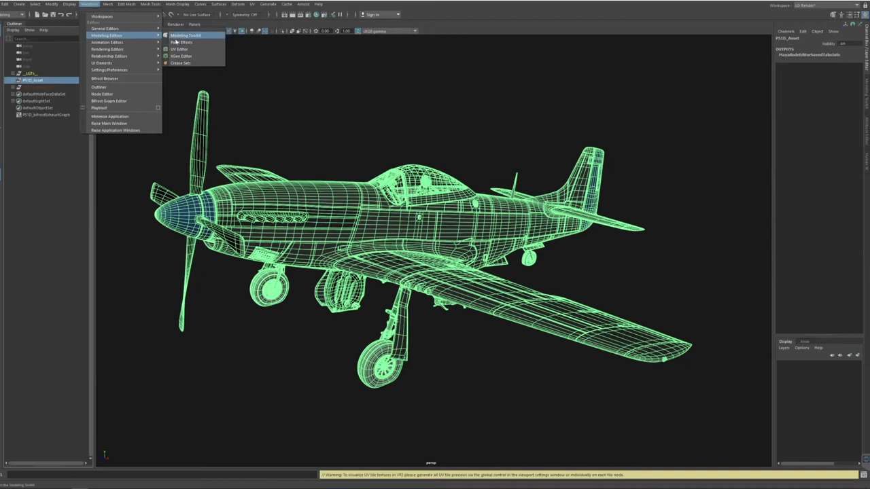
{"action": "mouse_move", "coordinate": [117, 31]}
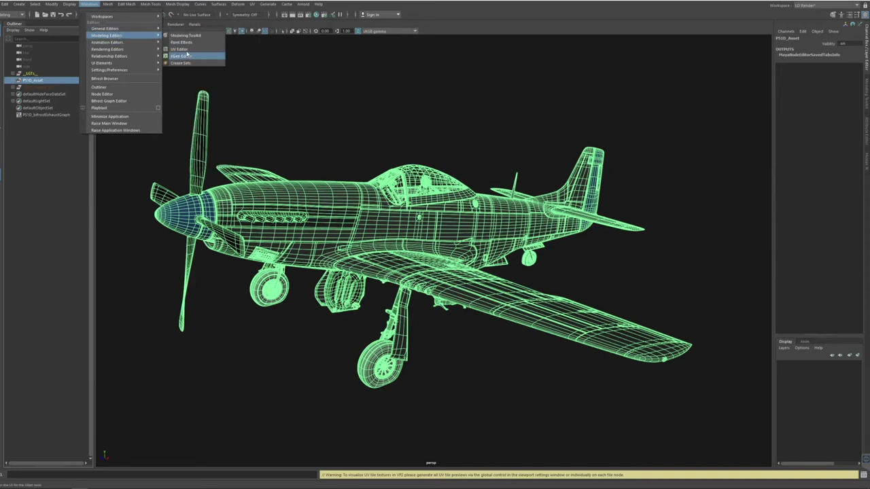
{"action": "left_click", "coordinate": [181, 56]}
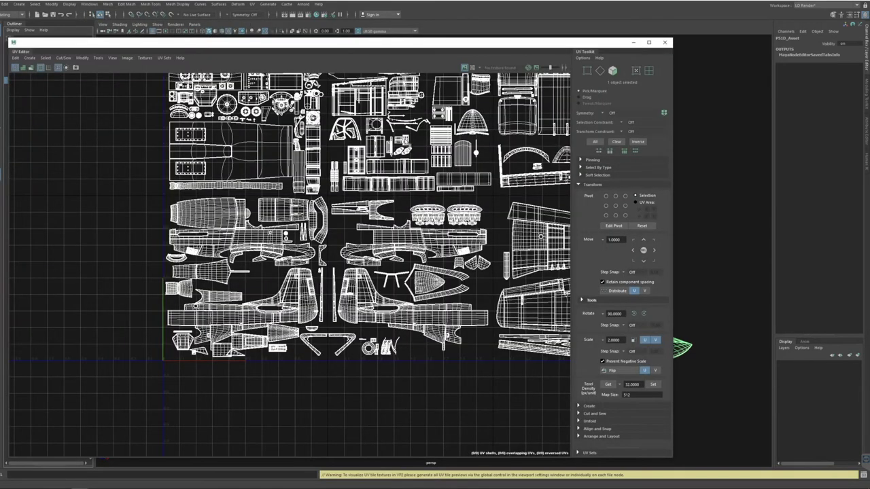
{"action": "scroll", "coordinate": [326, 212], "scroll_direction": "down", "scroll_amount": 1}
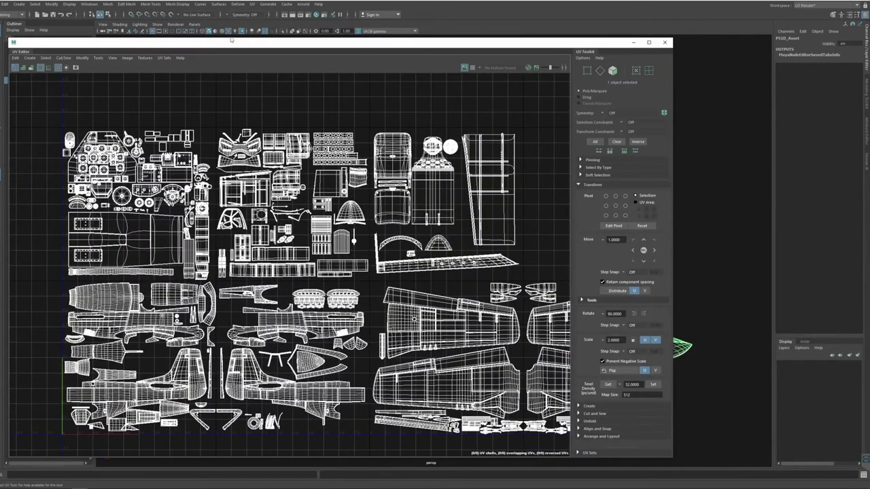
{"action": "left_click_drag", "start_coordinate": [219, 42], "coordinate": [308, 42]}
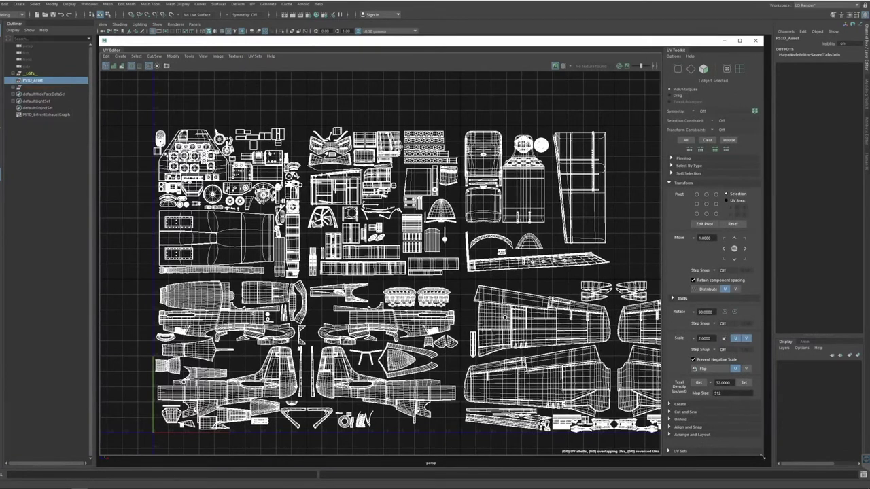
{"action": "left_click_drag", "start_coordinate": [763, 457], "coordinate": [761, 459]}
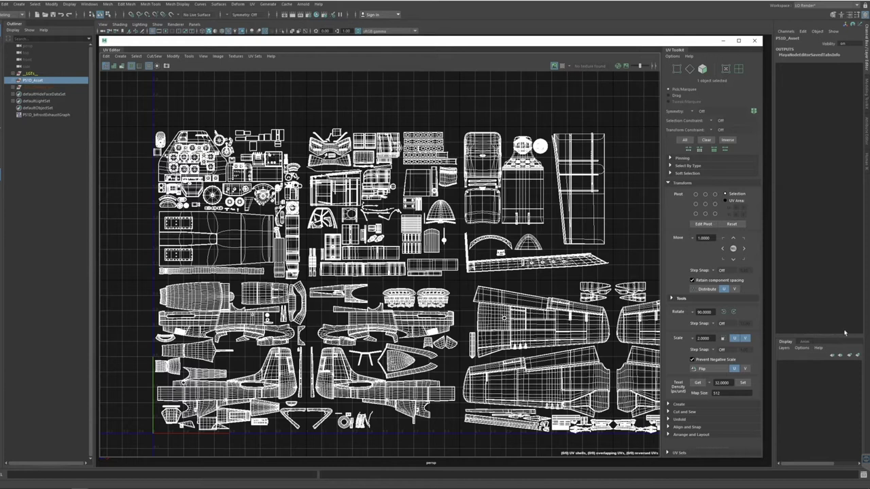
Review the undo queue settings in the Preferences, including the infinite queue option, and close the window
{"action": "left_click", "coordinate": [89, 4]}
{"action": "mouse_move", "coordinate": [127, 71]}
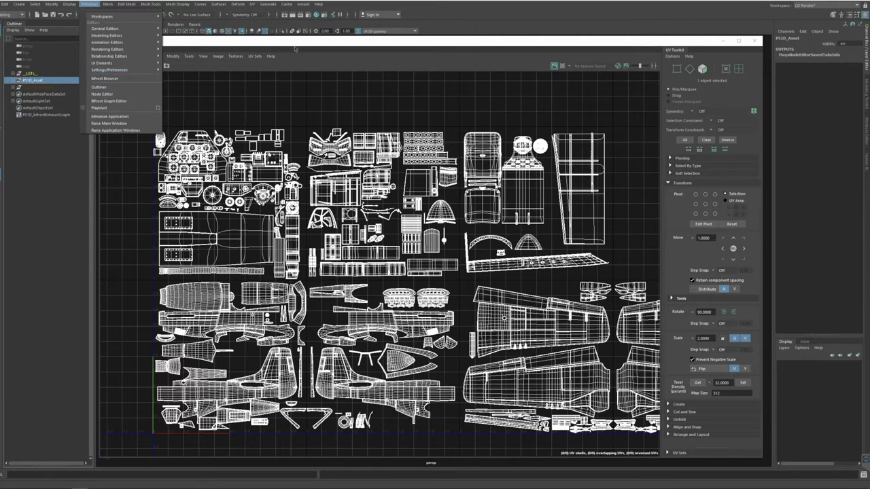
{"action": "mouse_move", "coordinate": [110, 29]}
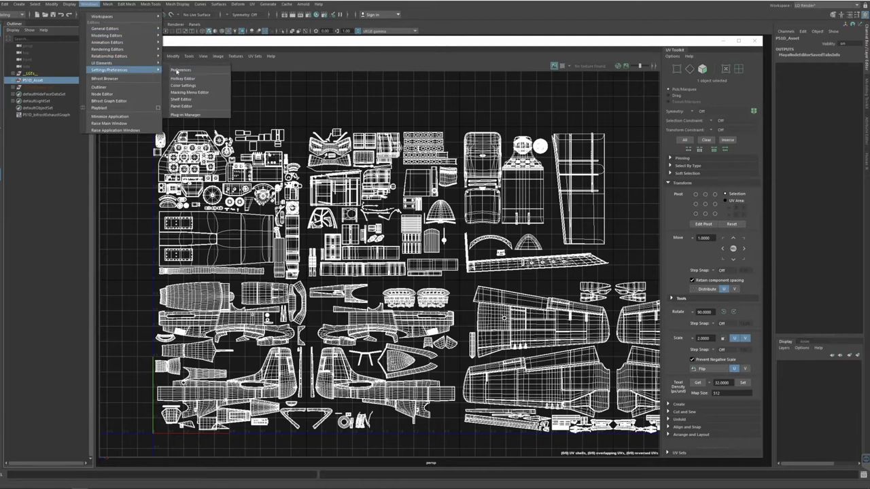
{"action": "left_click", "coordinate": [191, 72]}
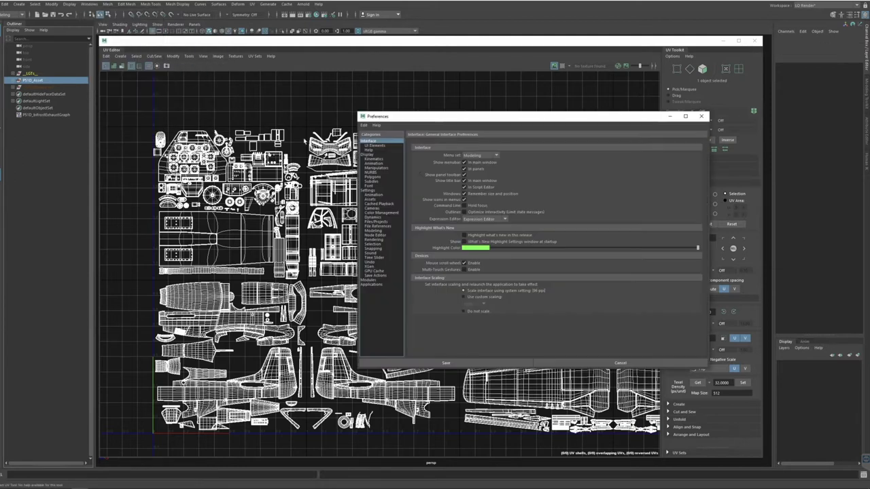
{"action": "left_click", "coordinate": [377, 262]}
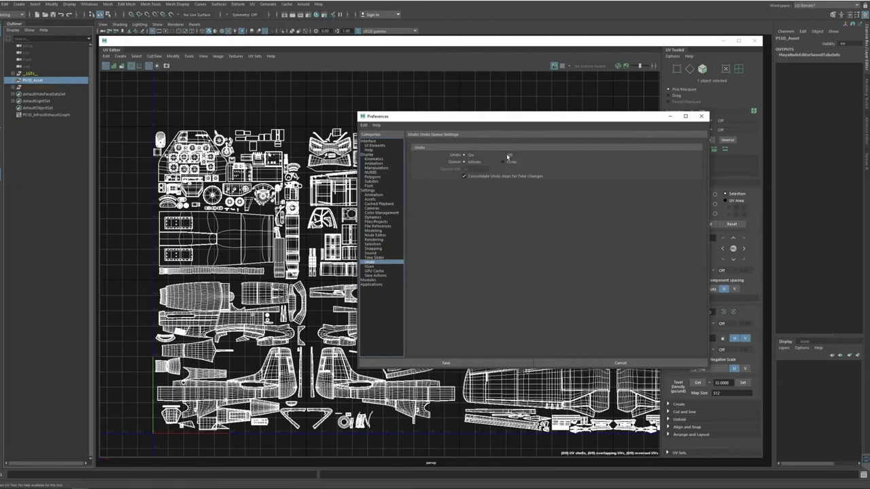
{"action": "left_click_drag", "start_coordinate": [585, 120], "coordinate": [531, 113]}
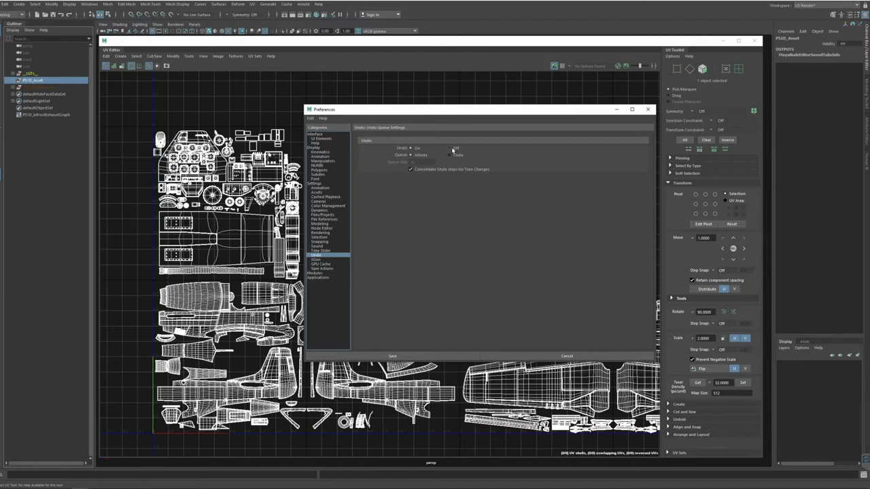
{"action": "left_click_drag", "start_coordinate": [490, 110], "coordinate": [484, 107]}
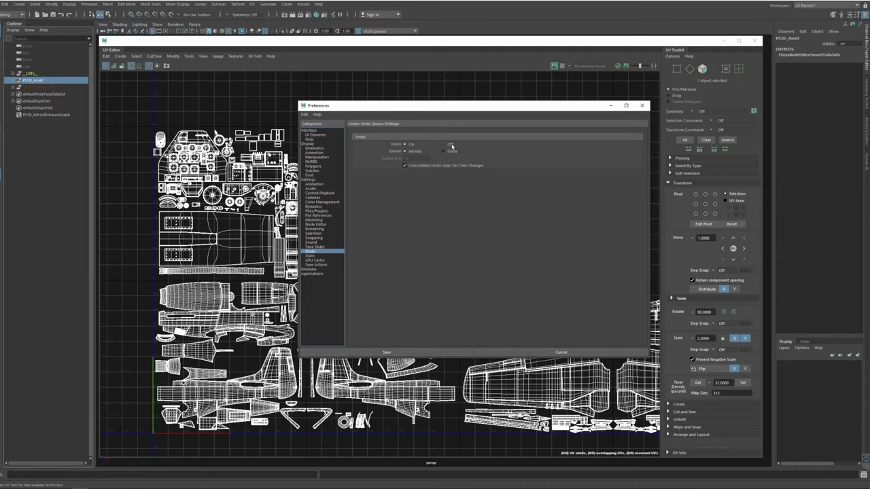
{"action": "left_click_drag", "start_coordinate": [439, 106], "coordinate": [436, 105]}
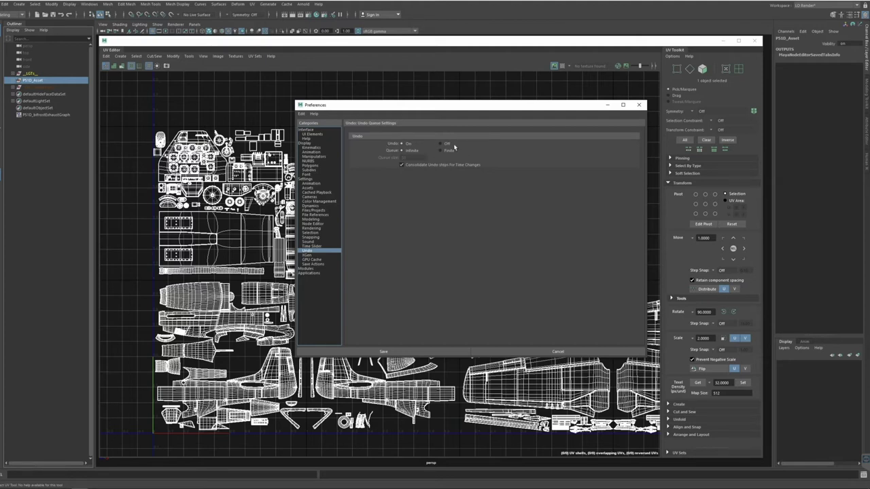
{"action": "left_click_drag", "start_coordinate": [465, 111], "coordinate": [478, 110]}
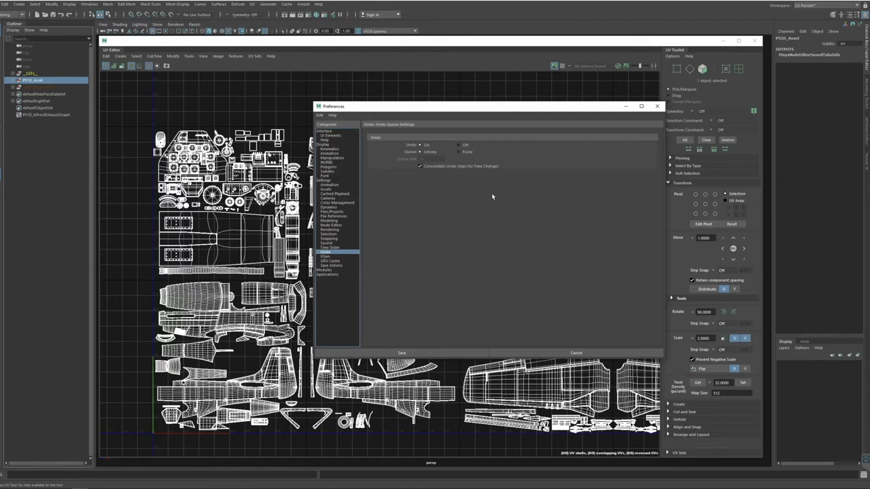
{"action": "left_click_drag", "start_coordinate": [466, 110], "coordinate": [418, 112]}
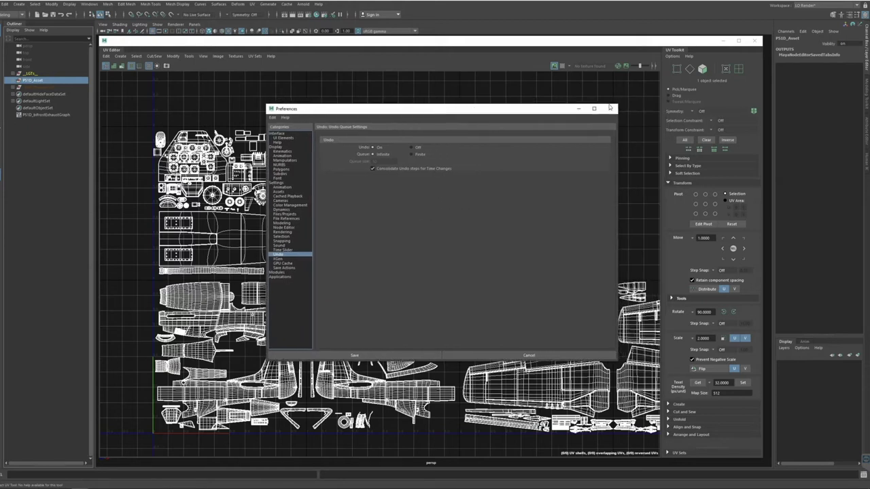
{"action": "left_click", "coordinate": [610, 109]}
{"action": "left_click_drag", "start_coordinate": [499, 43], "coordinate": [505, 47]}
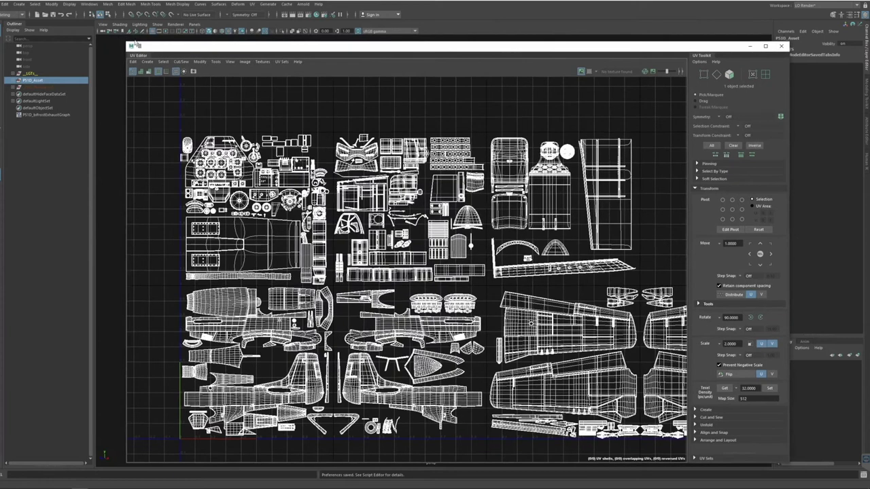
{"action": "left_click", "coordinate": [2, 3]}
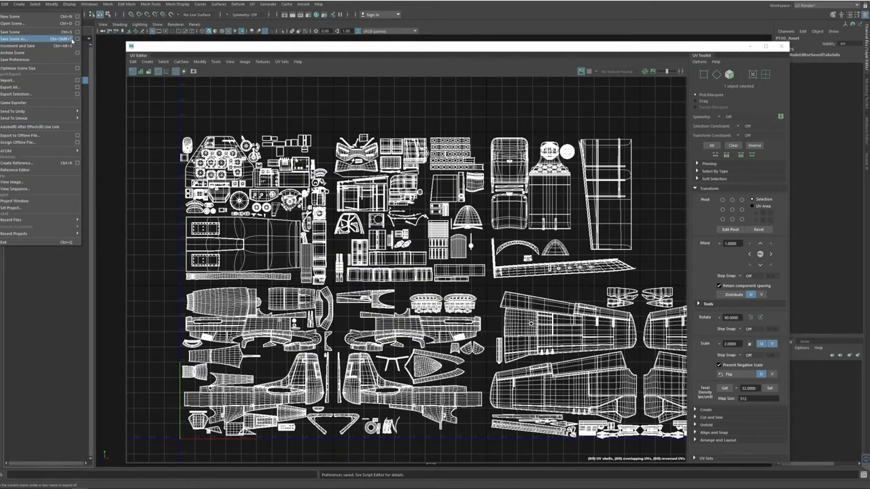
{"action": "left_click", "coordinate": [210, 47]}
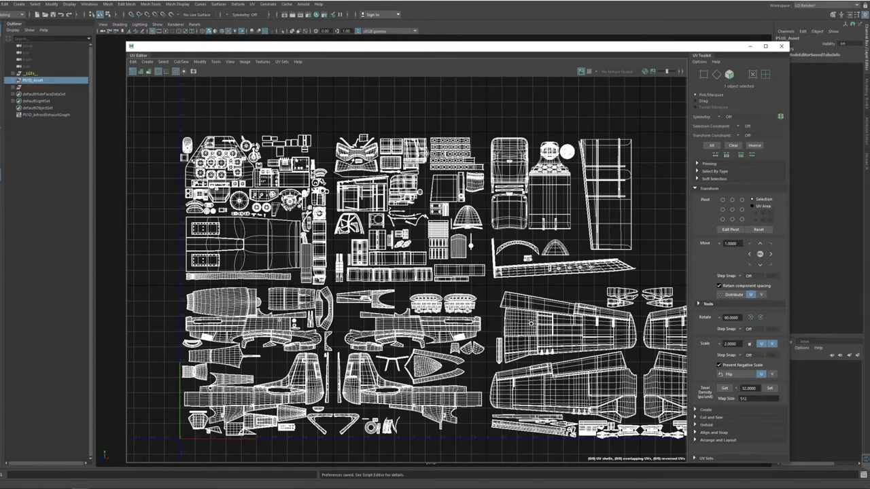
Examine the P51D_Asset UV layout across all tiles, from the two-row tiles to the far single-row tiles and back
{"action": "middle_click_drag", "start_coordinate": [393, 127], "coordinate": [328, 118], "text": "alt"}
{"action": "scroll", "coordinate": [380, 122], "scroll_direction": "down", "scroll_amount": 1}
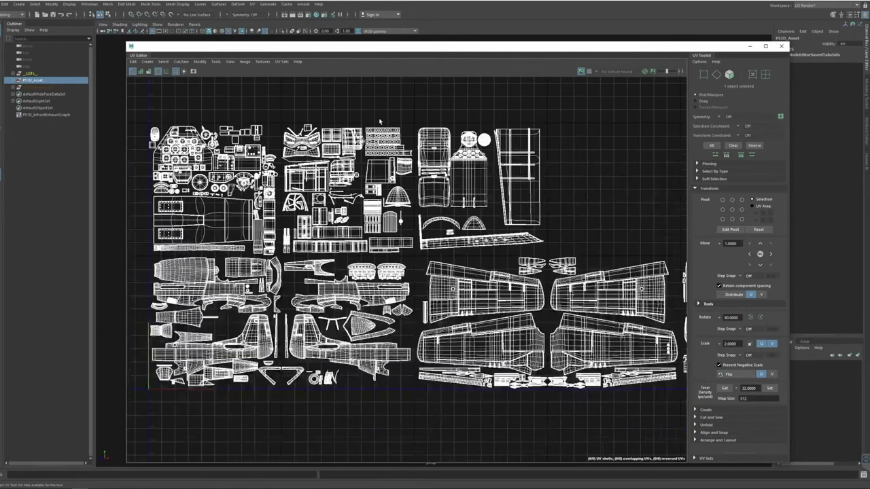
{"action": "middle_click_drag", "start_coordinate": [472, 155], "coordinate": [274, 163], "text": "alt"}
{"action": "middle_click_drag", "start_coordinate": [449, 195], "coordinate": [250, 193], "text": "alt"}
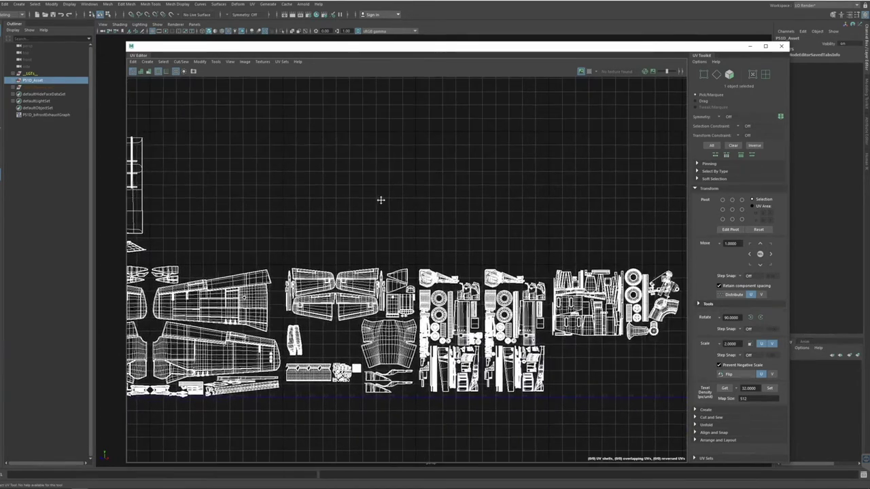
{"action": "middle_click_drag", "start_coordinate": [381, 200], "coordinate": [347, 200], "text": "alt"}
{"action": "middle_click_drag", "start_coordinate": [162, 201], "coordinate": [659, 204], "text": "alt"}
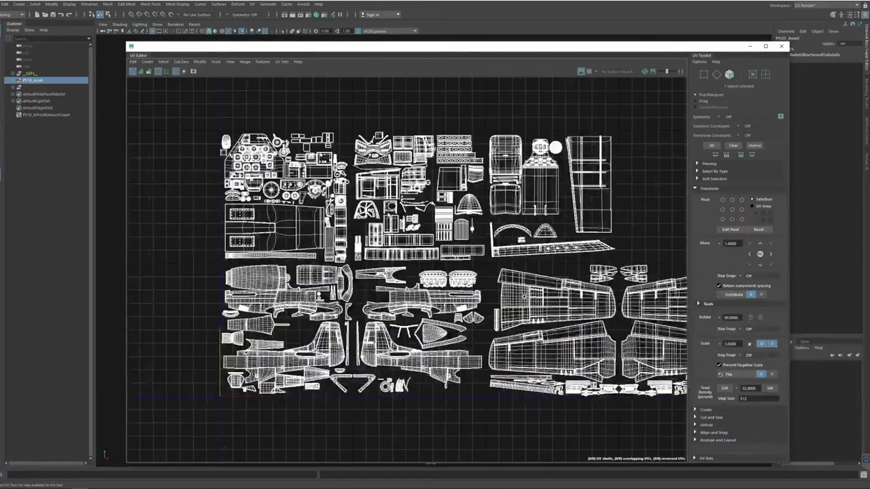
{"action": "scroll", "coordinate": [390, 213], "scroll_direction": "up", "scroll_amount": 1}
{"action": "middle_click_drag", "start_coordinate": [423, 213], "coordinate": [391, 210], "text": "alt"}
{"action": "scroll", "coordinate": [389, 212], "scroll_direction": "up", "scroll_amount": 2}
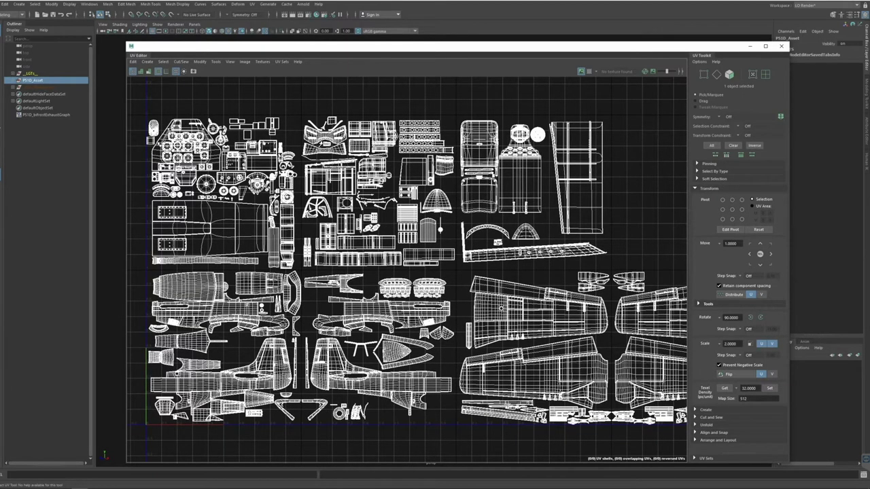
{"action": "left_click_drag", "start_coordinate": [272, 51], "coordinate": [245, 45]}
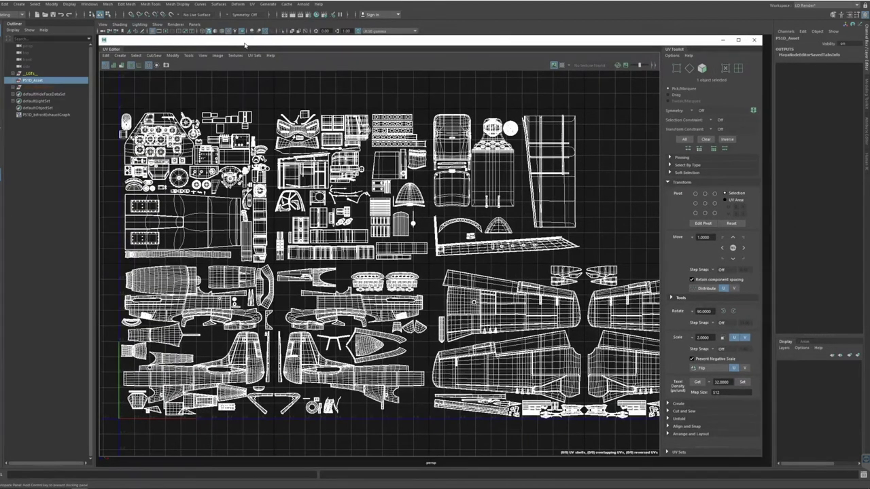
{"action": "middle_click_drag", "start_coordinate": [446, 224], "coordinate": [469, 240], "text": "alt"}
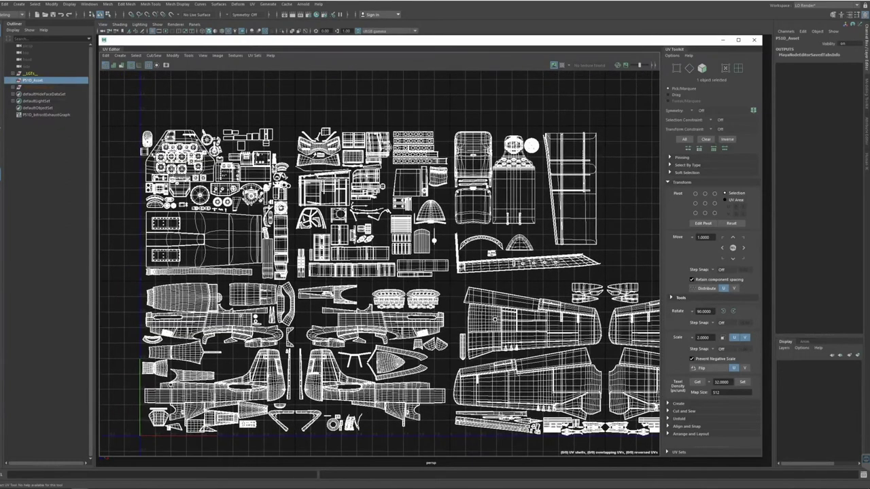
Expand P51D_Asset in the Outliner down to the part groups under P51D_Hierarchy_grp, and select P51D_Asset again
{"action": "left_click", "coordinate": [13, 81]}
{"action": "left_click", "coordinate": [19, 88]}
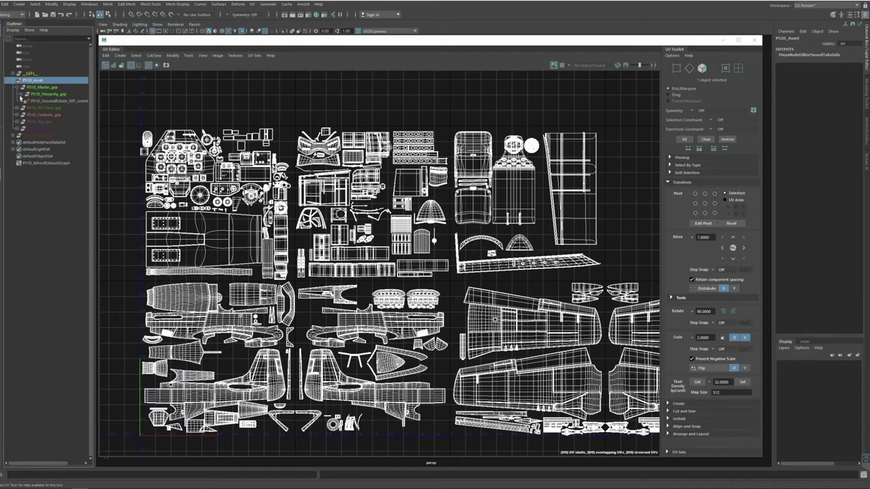
{"action": "left_click", "coordinate": [23, 95]}
{"action": "left_click", "coordinate": [51, 96]}
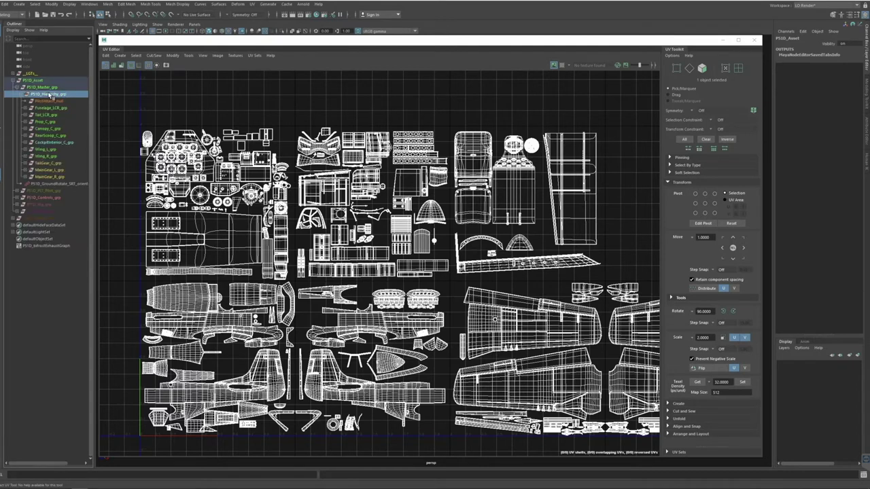
{"action": "left_click", "coordinate": [45, 88]}
{"action": "left_click", "coordinate": [36, 81]}
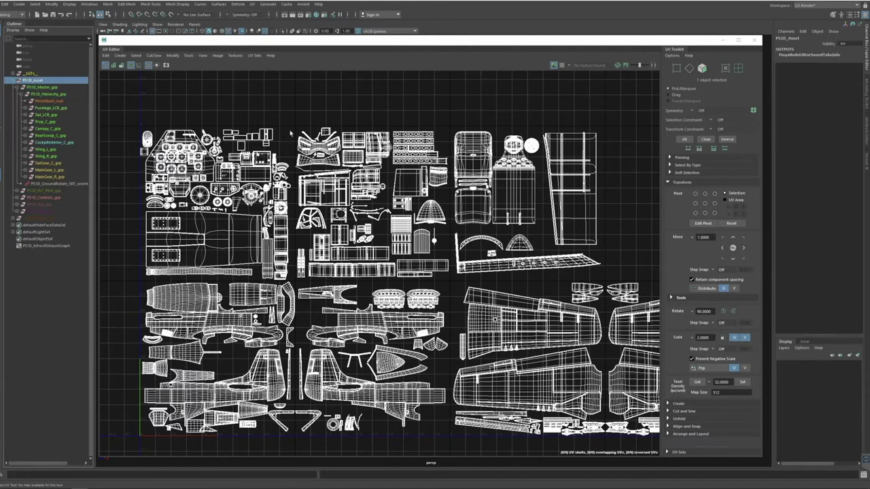
Inspect how the reselected aircraft's UV shells are distributed over the tile columns, ending with the first columns of both rows
{"action": "middle_click_drag", "start_coordinate": [415, 147], "coordinate": [376, 150], "text": "alt"}
{"action": "scroll", "coordinate": [381, 154], "scroll_direction": "down", "scroll_amount": 1}
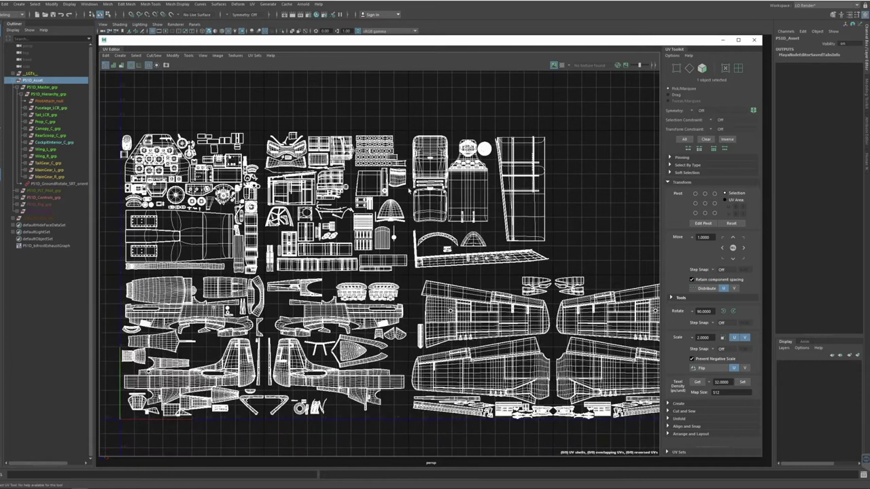
{"action": "middle_click_drag", "start_coordinate": [363, 260], "coordinate": [381, 258], "text": "alt"}
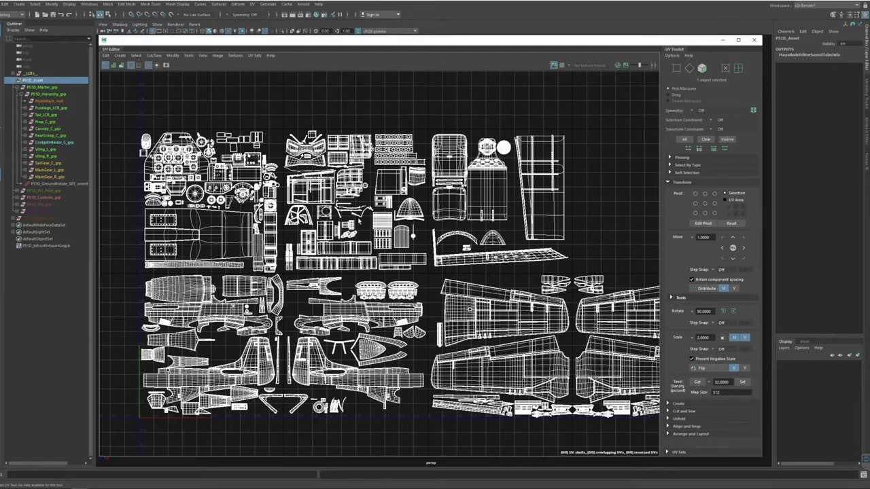
{"action": "middle_click_drag", "start_coordinate": [427, 229], "coordinate": [386, 227], "text": "alt"}
{"action": "scroll", "coordinate": [489, 222], "scroll_direction": "down", "scroll_amount": 1}
{"action": "middle_click_drag", "start_coordinate": [540, 240], "coordinate": [331, 243], "text": "alt"}
{"action": "middle_click_drag", "start_coordinate": [625, 229], "coordinate": [418, 237], "text": "alt"}
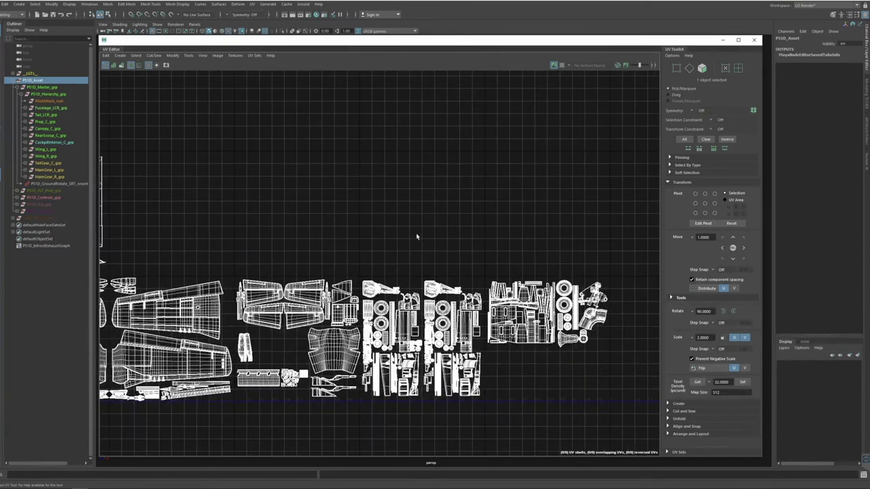
{"action": "middle_click_drag", "start_coordinate": [471, 264], "coordinate": [700, 272], "text": "alt"}
{"action": "middle_click_drag", "start_coordinate": [176, 292], "coordinate": [513, 314], "text": "alt"}
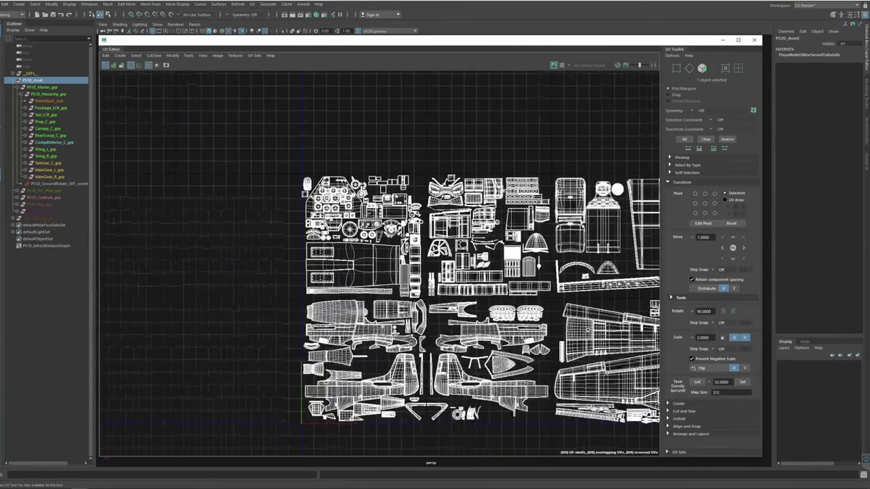
{"action": "scroll", "coordinate": [395, 326], "scroll_direction": "up", "scroll_amount": 1}
{"action": "scroll", "coordinate": [413, 367], "scroll_direction": "up", "scroll_amount": 1}
{"action": "middle_click_drag", "start_coordinate": [413, 367], "coordinate": [383, 338], "text": "alt"}
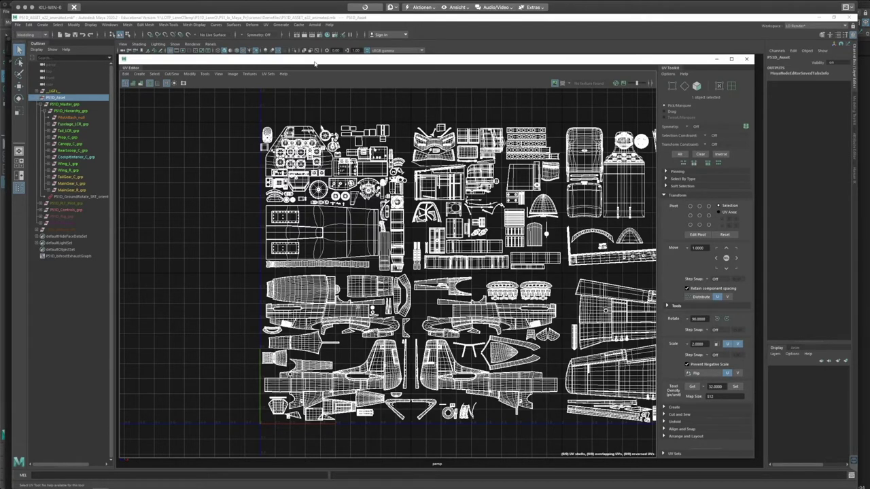
Enlarge the UV Editor window slightly and compare the upper tile row of cockpit parts with the lower row of exterior parts
{"action": "left_click_drag", "start_coordinate": [336, 63], "coordinate": [316, 66]}
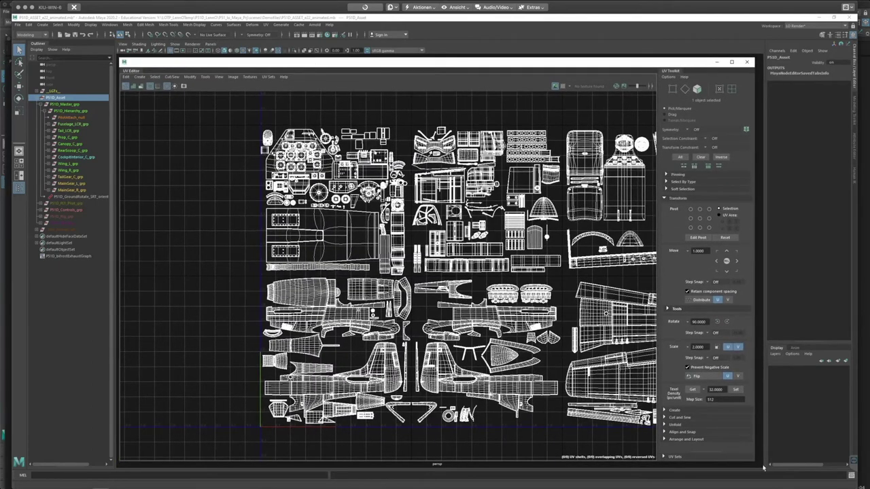
{"action": "left_click_drag", "start_coordinate": [755, 465], "coordinate": [763, 467]}
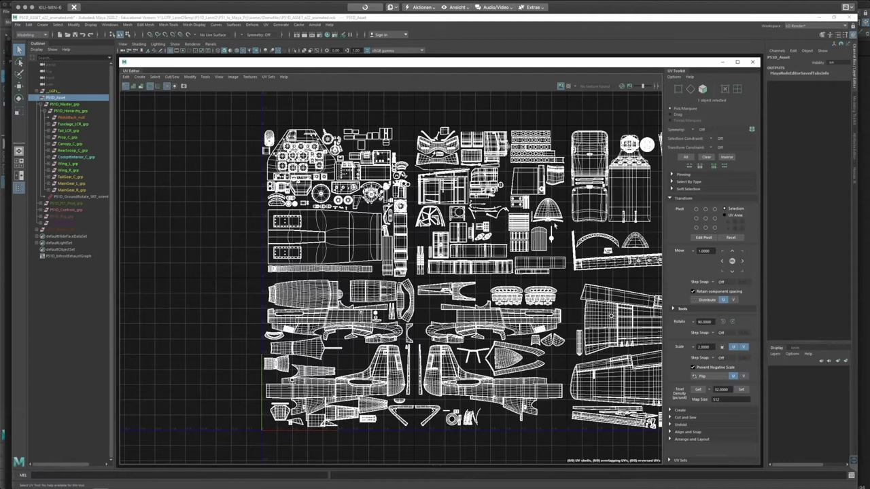
{"action": "middle_click_drag", "start_coordinate": [590, 230], "coordinate": [502, 234], "text": "alt"}
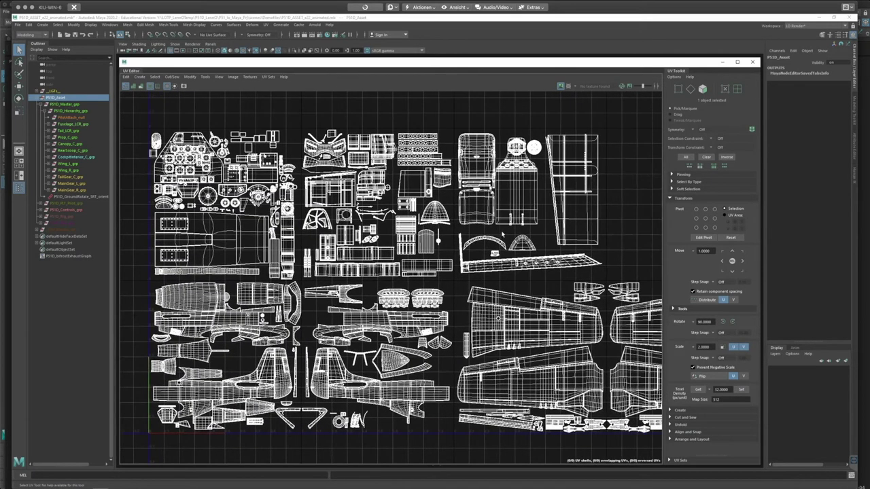
{"action": "scroll", "coordinate": [507, 235], "scroll_direction": "up", "scroll_amount": 2}
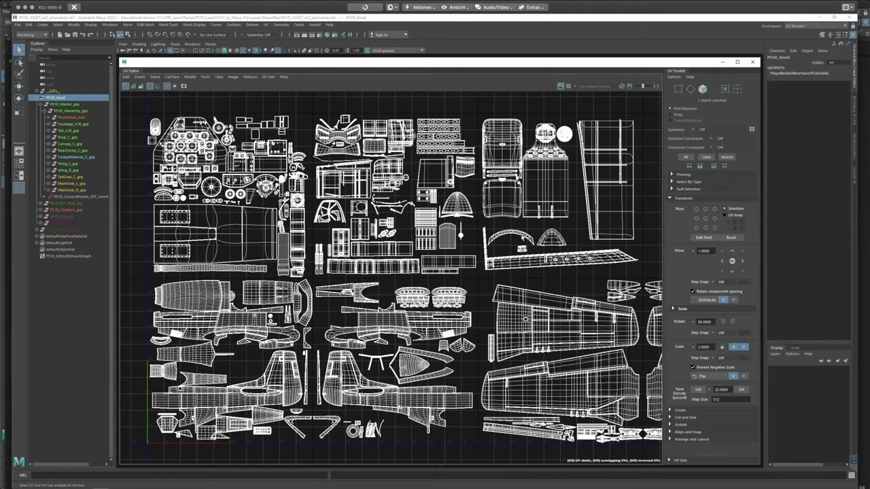
{"action": "middle_click_drag", "start_coordinate": [520, 248], "coordinate": [520, 245], "text": "alt"}
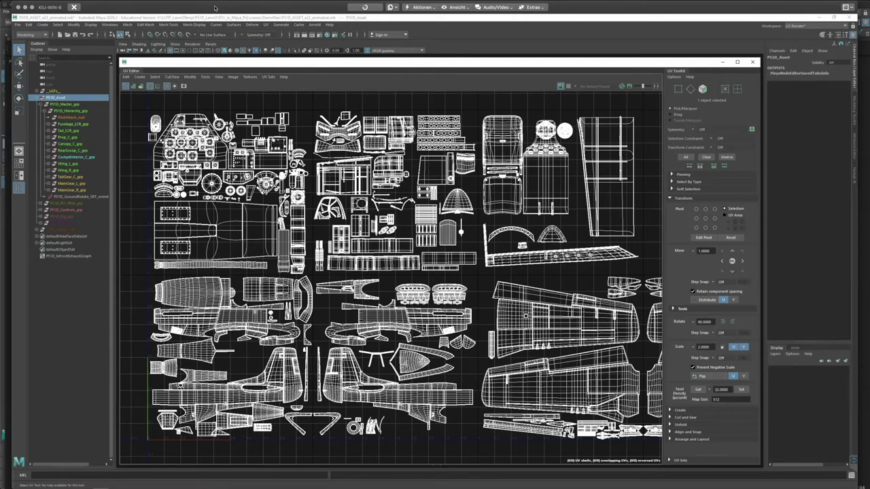
{"action": "scroll", "coordinate": [306, 246], "scroll_direction": "down", "scroll_amount": 4}
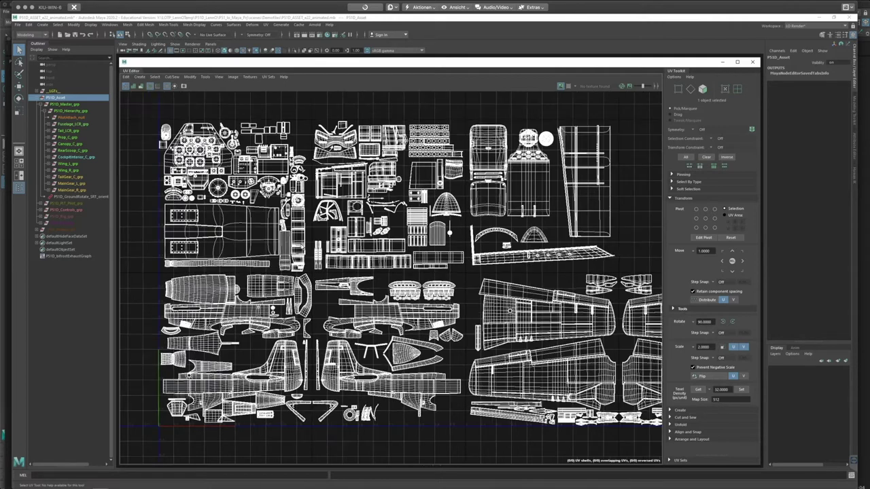
{"action": "middle_click_drag", "start_coordinate": [403, 263], "coordinate": [219, 261], "text": "alt"}
{"action": "right_click_drag", "start_coordinate": [441, 264], "coordinate": [389, 288], "text": "alt"}
{"action": "middle_click_drag", "start_coordinate": [271, 283], "coordinate": [366, 216], "text": "alt"}
{"action": "scroll", "coordinate": [350, 225], "scroll_direction": "up", "scroll_amount": 5}
{"action": "middle_click_drag", "start_coordinate": [215, 225], "coordinate": [235, 253], "text": "alt"}
{"action": "right_click_drag", "start_coordinate": [235, 253], "coordinate": [253, 254], "text": "alt"}
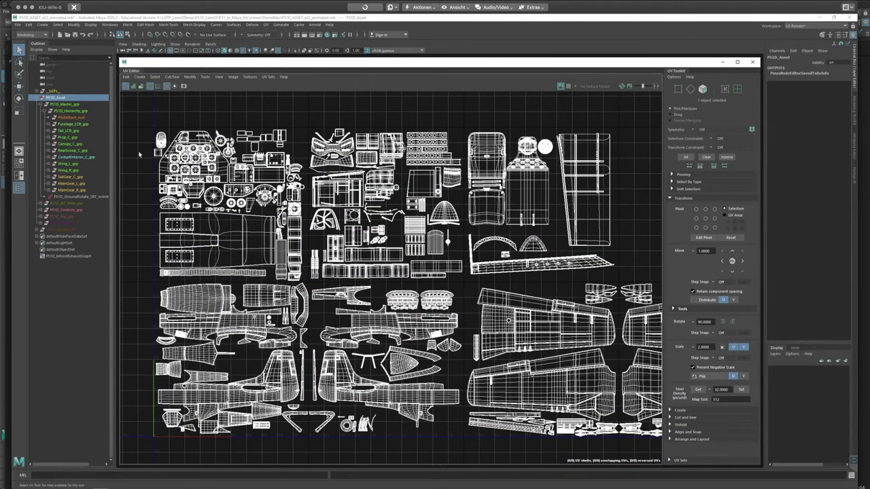
{"action": "mouse_move", "coordinate": [471, 235]}
{"action": "middle_mouse_down", "text": "alt"}
{"action": "mouse_move", "coordinate": [418, 242]}
{"action": "mouse_move", "coordinate": [476, 224]}
{"action": "mouse_move", "coordinate": [461, 229]}
{"action": "middle_mouse_up", "text": "alt"}
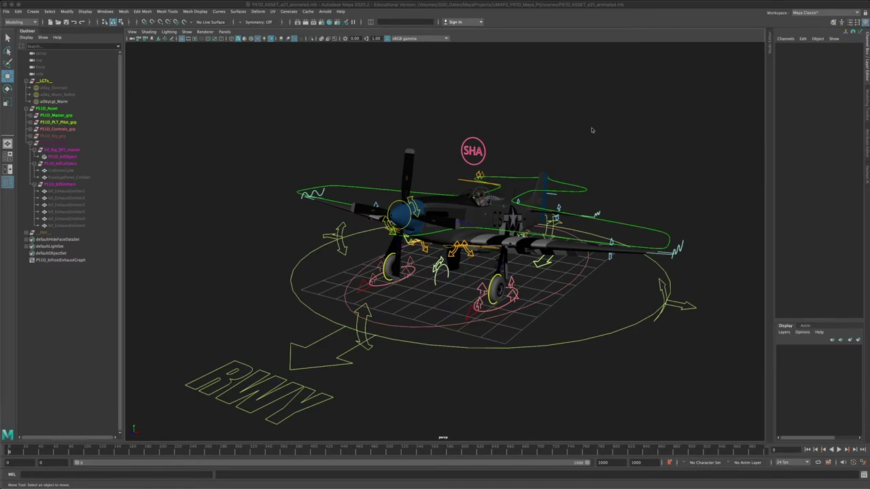
Orbit the perspective view around the P-51D in the animated version 21 scene to inspect the aircraft and its rig controls
{"action": "middle_click_drag", "start_coordinate": [375, 127], "coordinate": [364, 145], "text": "alt"}
{"action": "left_click_drag", "start_coordinate": [365, 143], "coordinate": [494, 231], "text": "alt"}
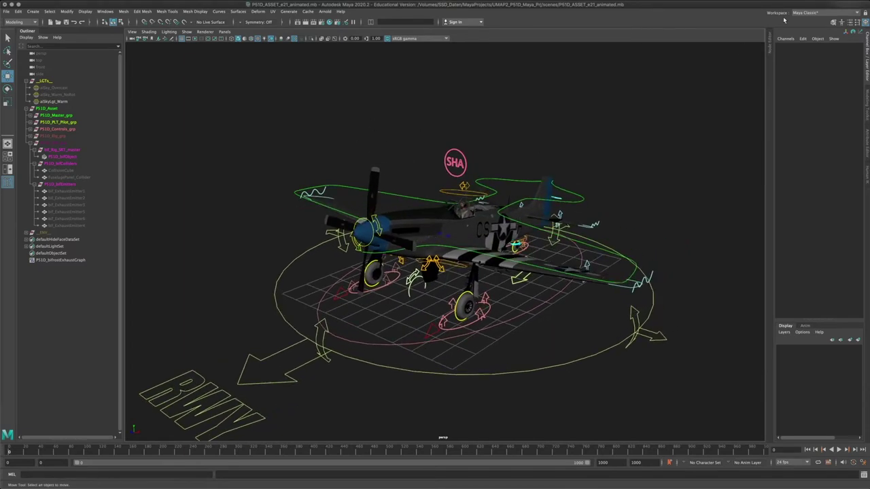
Switch to Terminal and launch a second Maya instance with open -n /Applications/Autodesk/maya2020/Maya.app
{"action": "key", "text": "super+space"}
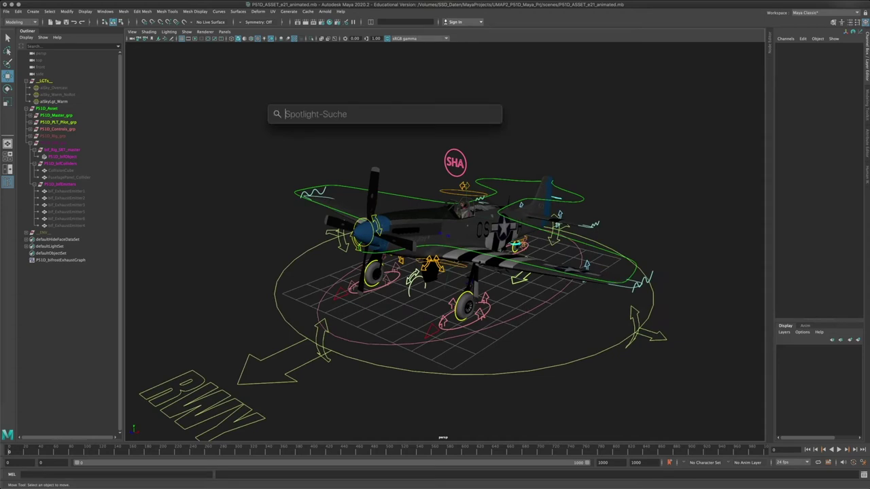
{"action": "type", "text": "terminal"}
{"action": "key", "text": "Return"}
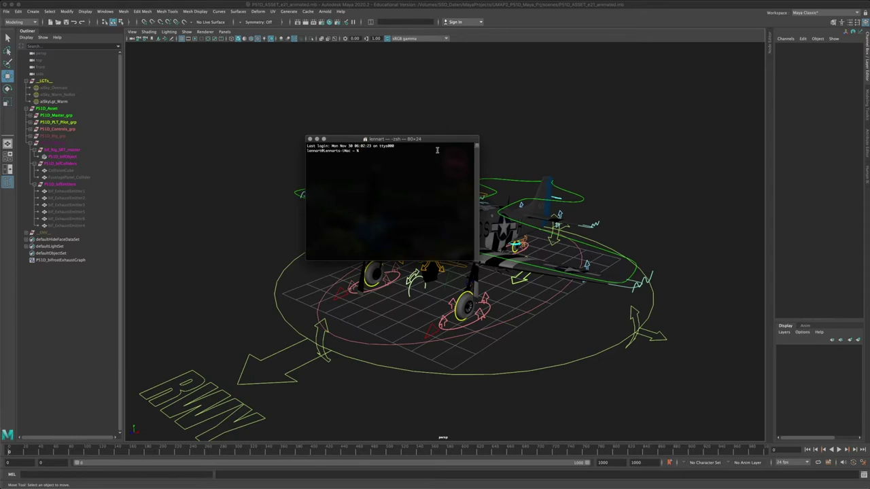
{"action": "type", "text": "open -a"}
{"action": "mouse_move", "coordinate": [6, 96]}
{"action": "left_click", "coordinate": [6, 79]}
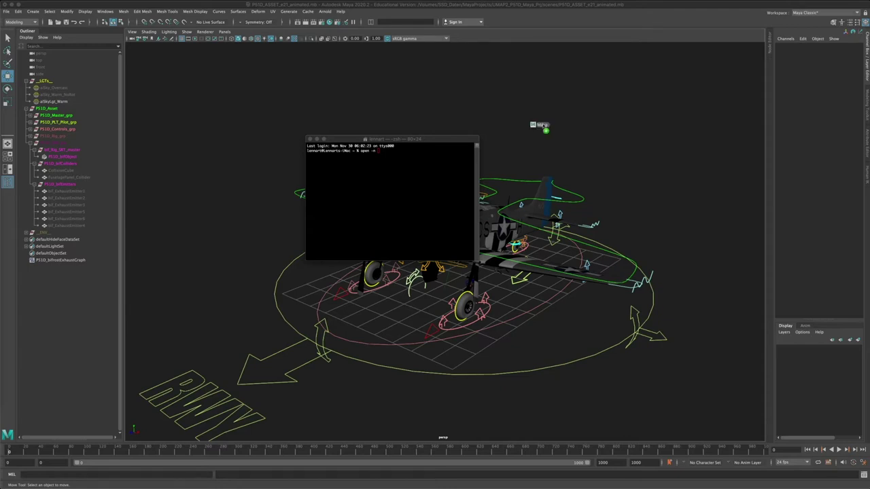
{"action": "left_click_drag", "start_coordinate": [539, 126], "coordinate": [404, 177]}
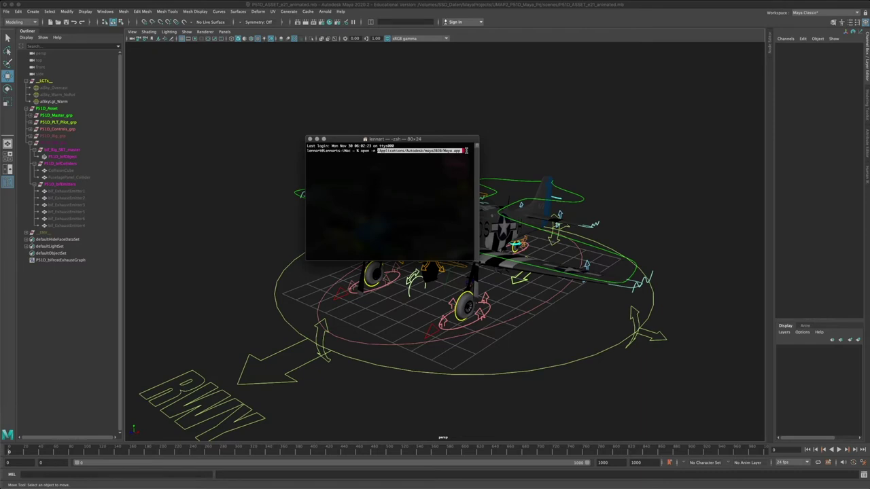
{"action": "key", "text": "Return"}
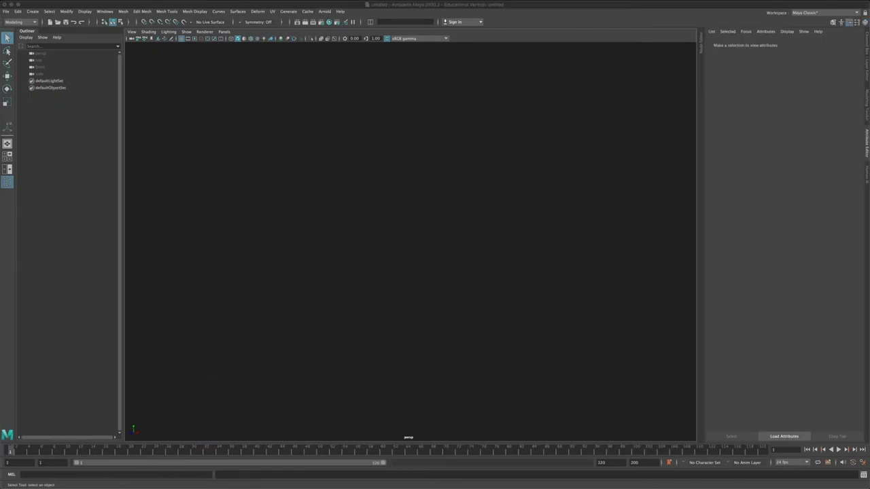
Show the grid in the new empty scene and create a polygon plane at its centre
{"action": "left_click", "coordinate": [404, 245]}
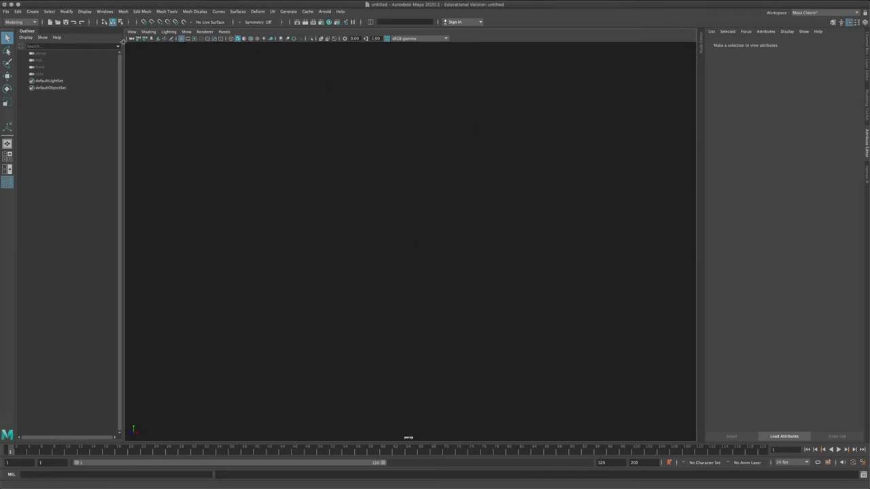
{"action": "left_click", "coordinate": [91, 12]}
{"action": "mouse_move", "coordinate": [103, 36]}
{"action": "left_click", "coordinate": [115, 30]}
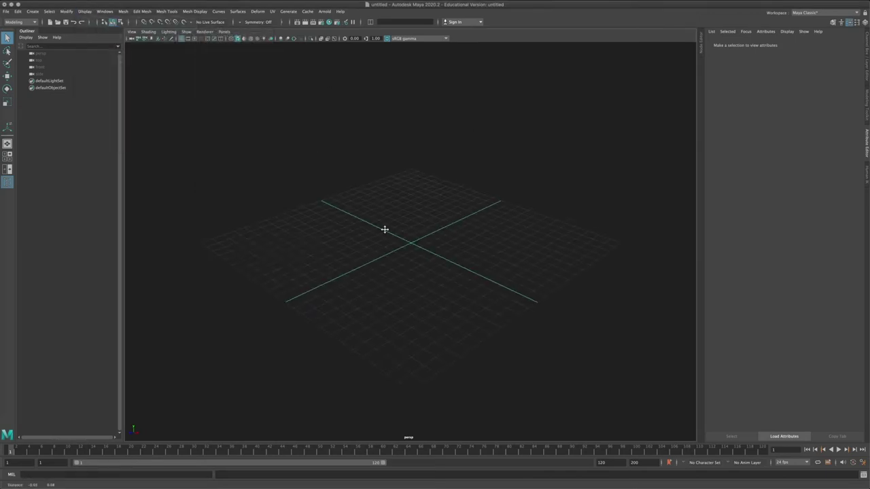
{"action": "right_click_drag", "start_coordinate": [414, 208], "coordinate": [446, 285], "text": "shift"}
{"action": "middle_click_drag", "start_coordinate": [446, 286], "coordinate": [471, 307], "text": "alt"}
{"action": "right_click_drag", "start_coordinate": [470, 307], "coordinate": [594, 259], "text": "alt"}
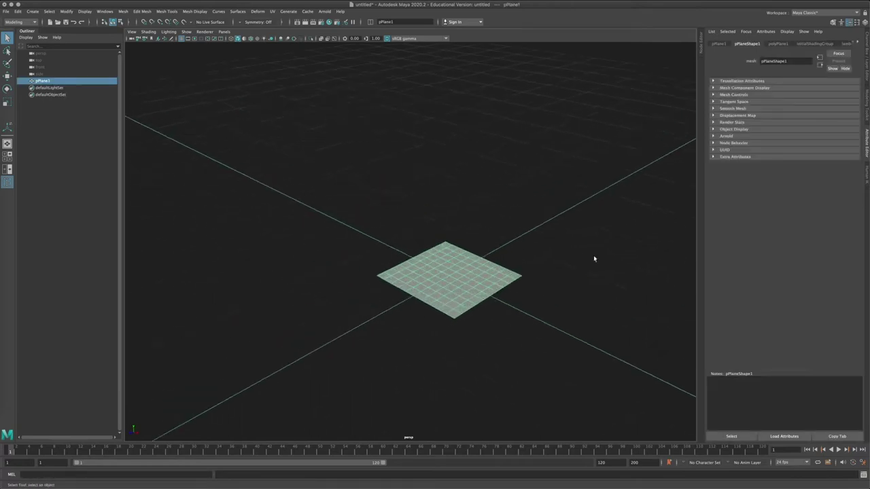
Set the plane's width and height subdivisions to 3 each
{"action": "left_click", "coordinate": [779, 43]}
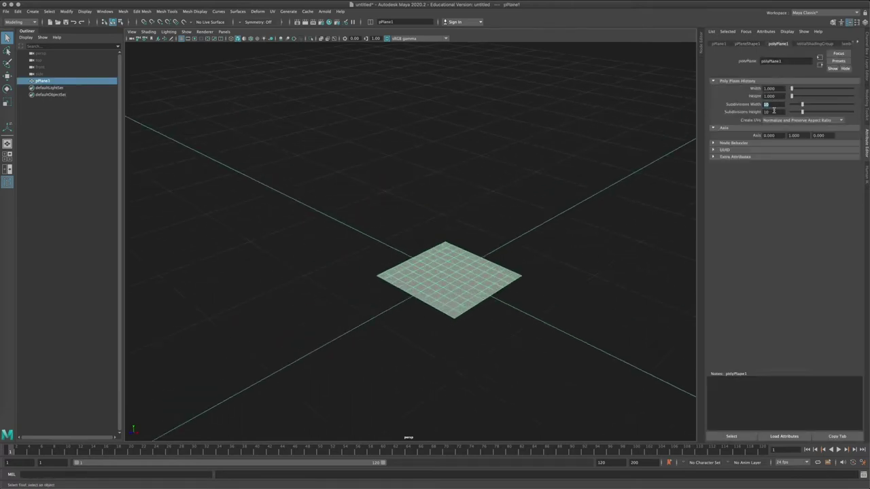
{"action": "type", "text": "3"}
{"action": "key", "text": "Tab"}
{"action": "type", "text": "3"}
{"action": "key", "text": "Return"}
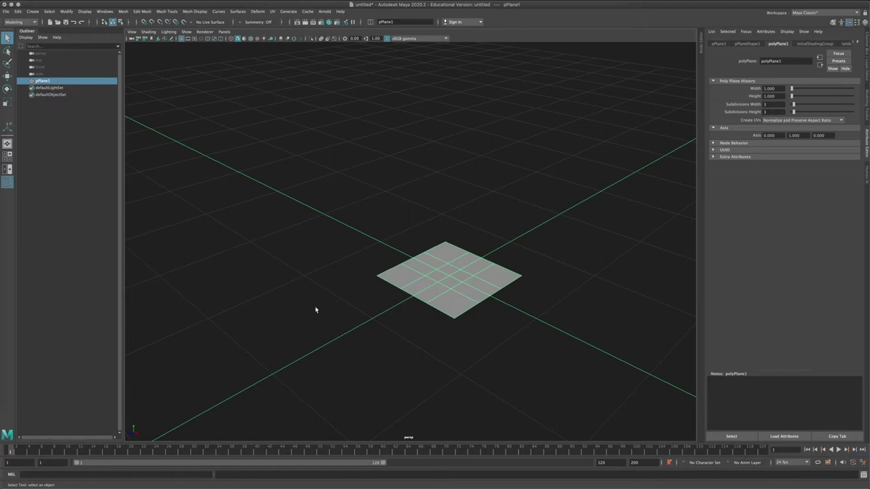
Raise the whole plane about 0.3 units above the grid
{"action": "middle_click_drag", "start_coordinate": [431, 278], "coordinate": [427, 267], "text": "alt"}
{"action": "right_click_drag", "start_coordinate": [427, 266], "coordinate": [456, 251], "text": "alt"}
{"action": "key", "text": "w"}
{"action": "left_click_drag", "start_coordinate": [447, 237], "coordinate": [437, 207]}
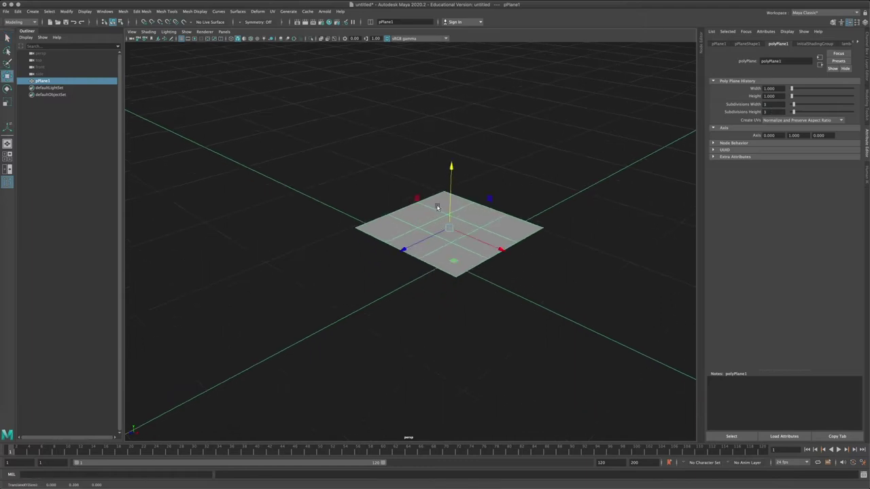
Select the plane's middle row of three faces and lift it straight up to form a raised ridge
{"action": "middle_click_drag", "start_coordinate": [437, 207], "coordinate": [416, 214], "text": "alt"}
{"action": "right_click_drag", "start_coordinate": [416, 215], "coordinate": [402, 235], "text": "alt"}
{"action": "left_click", "coordinate": [400, 219]}
{"action": "left_click", "coordinate": [451, 240], "text": "shift"}
{"action": "left_click", "coordinate": [484, 243], "text": "shift"}
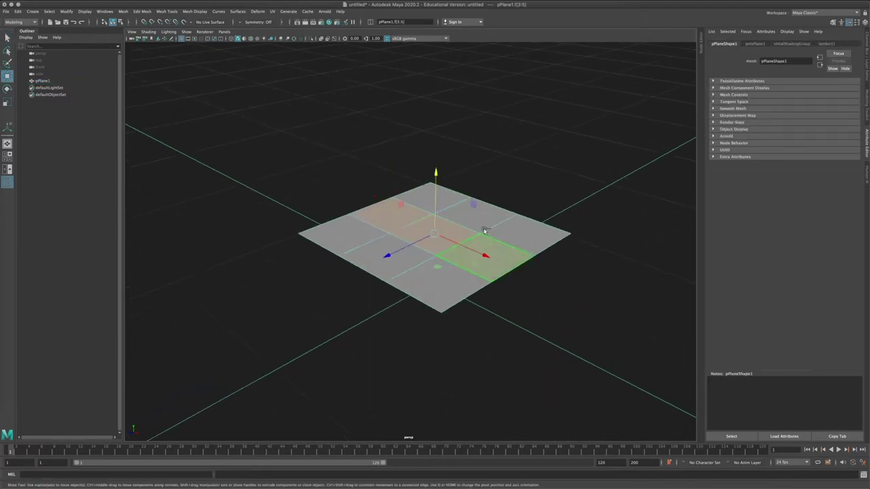
{"action": "left_click_drag", "start_coordinate": [434, 204], "coordinate": [426, 153]}
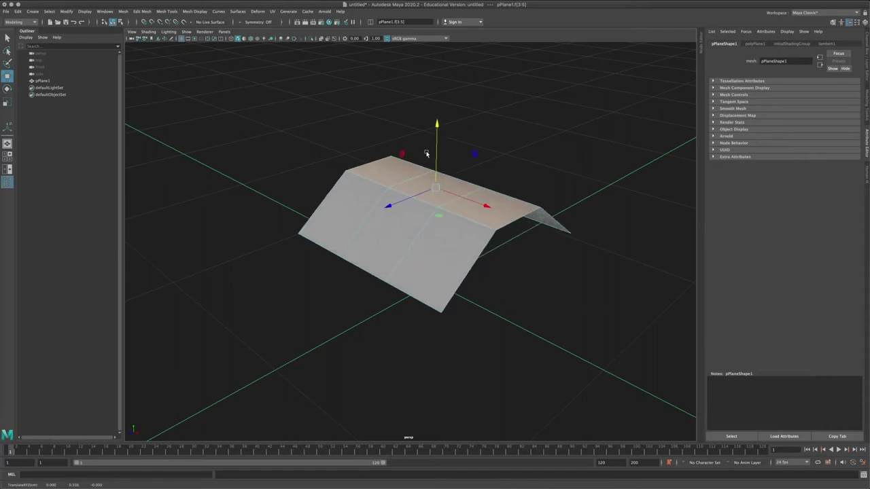
Close the open end of the ridge with a new face using Append to Polygon
{"action": "left_click", "coordinate": [166, 11]}
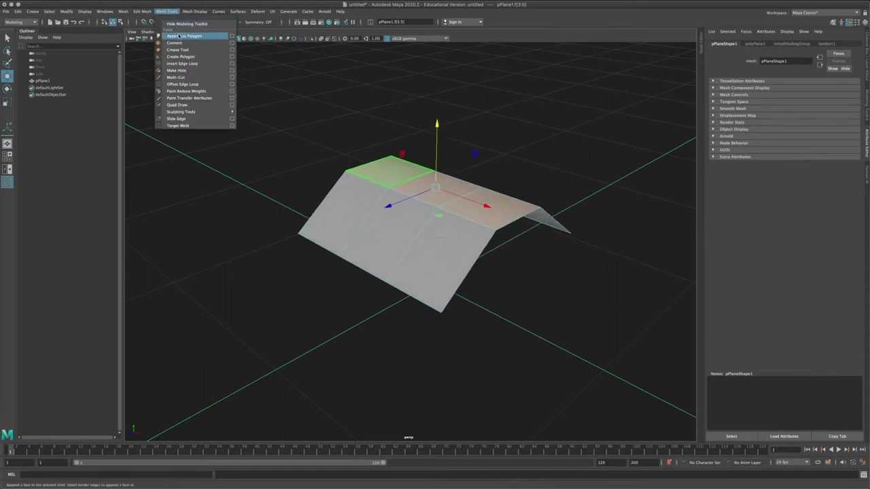
{"action": "left_click", "coordinate": [179, 35]}
{"action": "left_click", "coordinate": [494, 233]}
{"action": "left_click", "coordinate": [542, 211]}
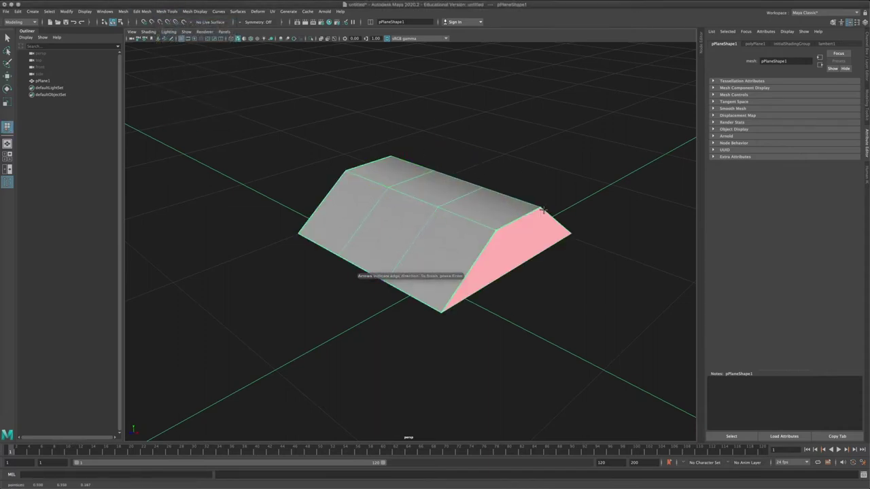
{"action": "key", "text": "Return"}
Extrude the new end face and scale it uniformly inward to leave a narrow border around it
{"action": "middle_click_drag", "start_coordinate": [476, 217], "coordinate": [422, 196], "text": "alt"}
{"action": "right_click_drag", "start_coordinate": [474, 202], "coordinate": [474, 221]}
{"action": "left_click", "coordinate": [509, 197]}
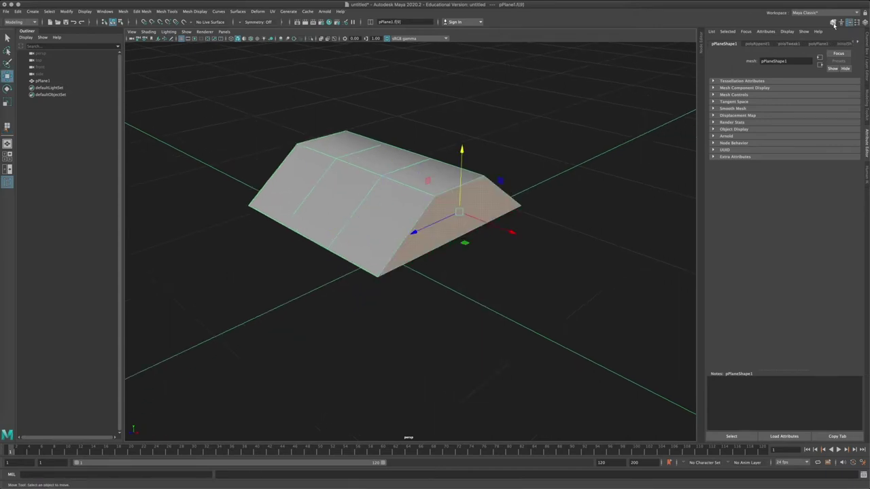
{"action": "left_click", "coordinate": [834, 22]}
{"action": "left_click", "coordinate": [795, 201]}
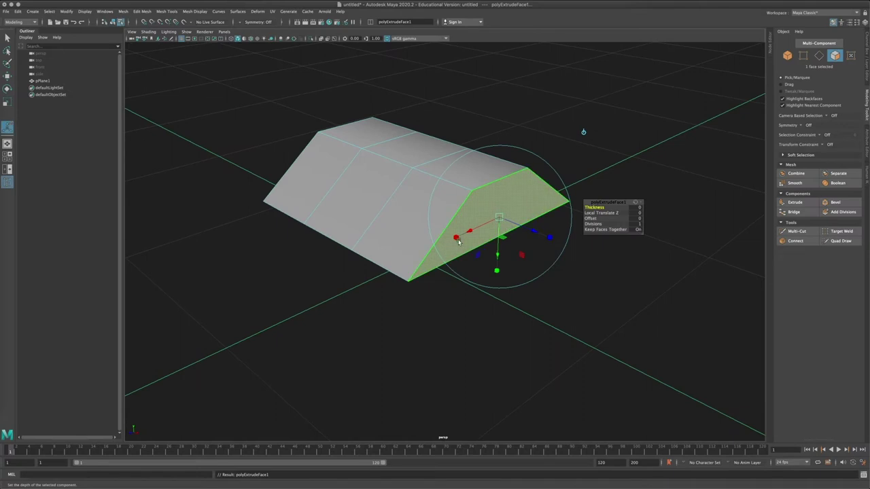
{"action": "left_click", "coordinate": [497, 219]}
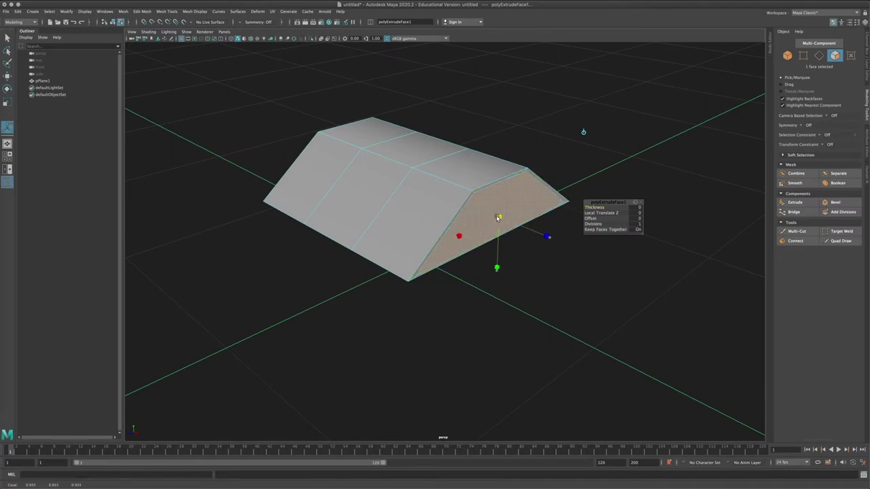
{"action": "left_click_drag", "start_coordinate": [497, 218], "coordinate": [492, 219]}
Delete the narrow border face below the inset end face and lower the inset's bottom edge to the mesh base
{"action": "left_click_drag", "start_coordinate": [492, 219], "coordinate": [447, 217], "text": "alt"}
{"action": "right_click_drag", "start_coordinate": [447, 217], "coordinate": [429, 243], "text": "alt"}
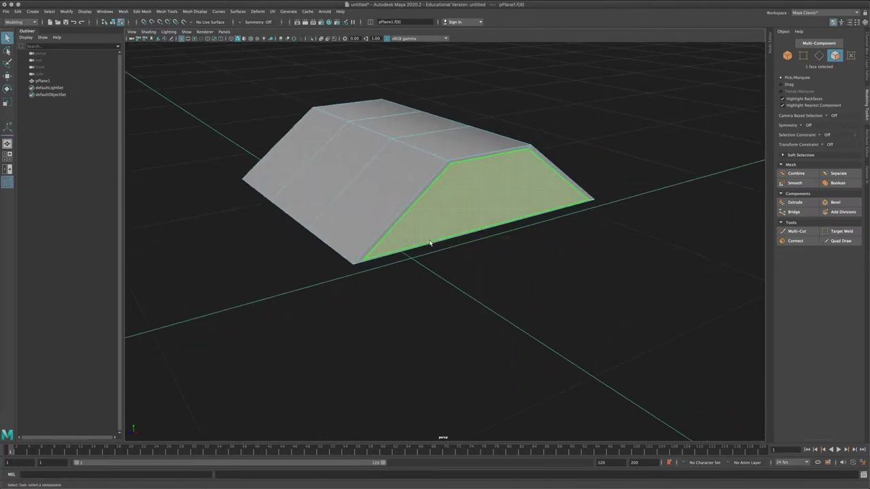
{"action": "left_click", "coordinate": [429, 243]}
{"action": "key", "text": "Delete"}
{"action": "right_click_drag", "start_coordinate": [478, 209], "coordinate": [478, 196]}
{"action": "left_click", "coordinate": [473, 231]}
{"action": "key", "text": "w"}
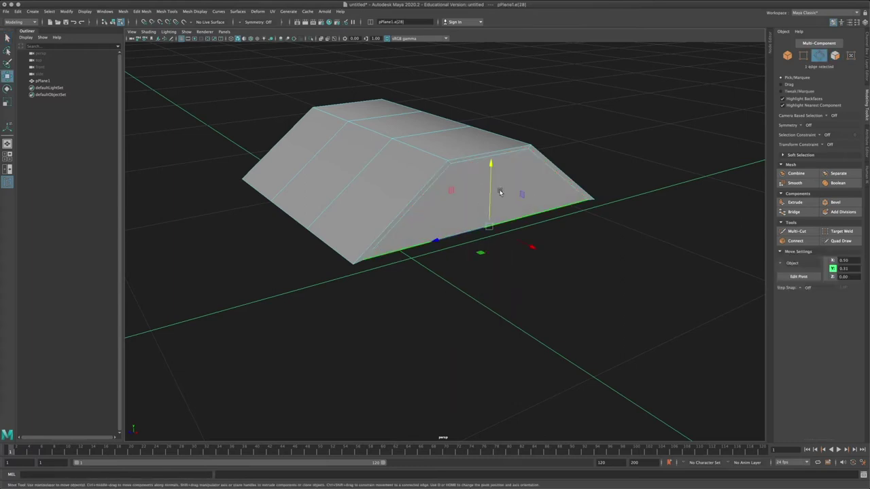
Insert a supporting edge loop close to the capped end with Multi-Cut, turn on smooth preview and return to object mode
{"action": "right_click_drag", "start_coordinate": [415, 163], "coordinate": [593, 176]}
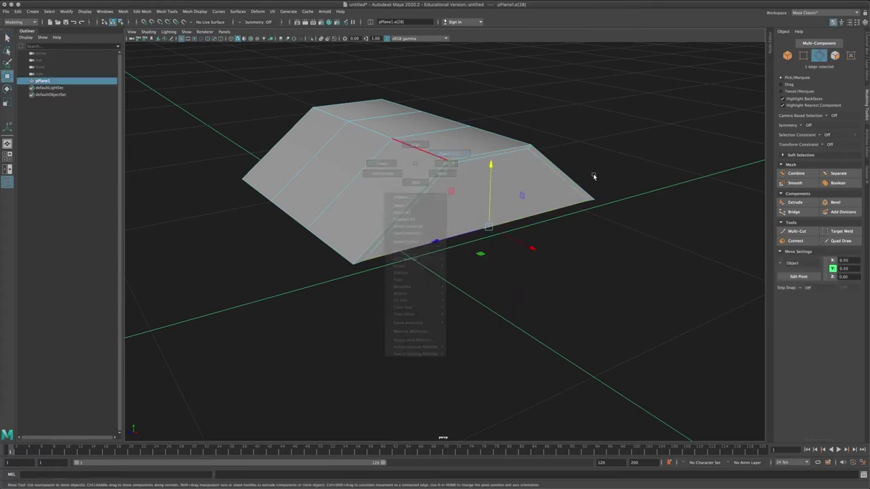
{"action": "left_click", "coordinate": [796, 231]}
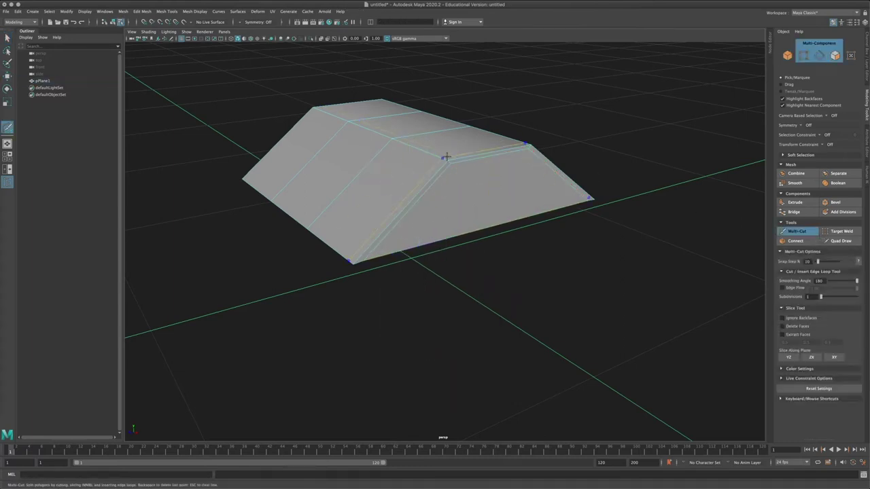
{"action": "key", "text": "3"}
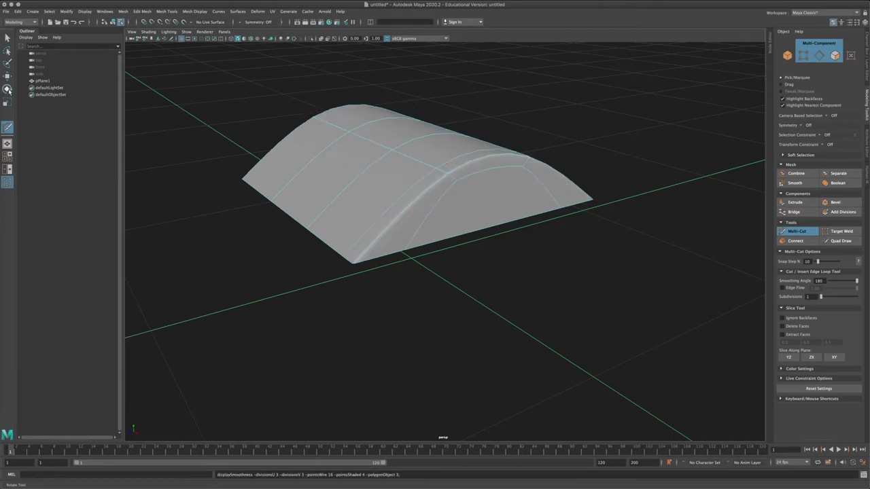
{"action": "key", "text": "w"}
{"action": "right_click", "coordinate": [480, 155]}
{"action": "right_click_drag", "start_coordinate": [480, 155], "coordinate": [495, 146]}
Inspect the smooth-previewed arch and its sharpened end edge from several angles
{"action": "right_click_drag", "start_coordinate": [428, 160], "coordinate": [410, 206], "text": "alt"}
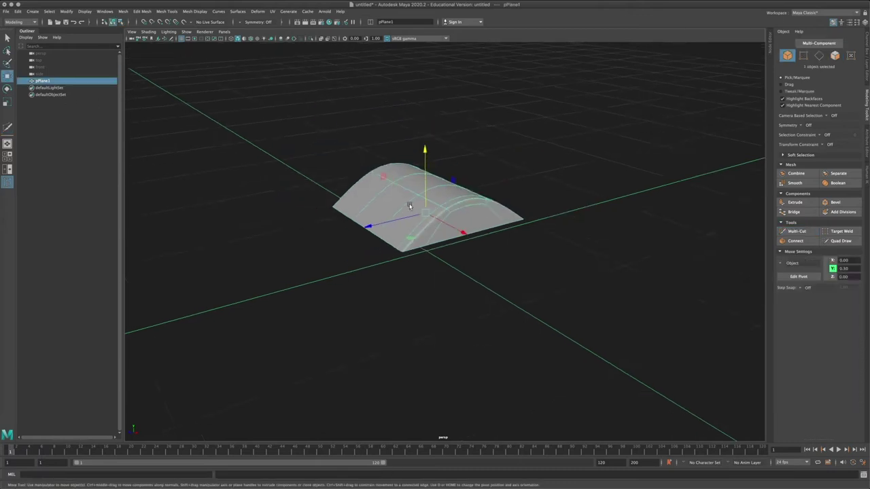
{"action": "left_click_drag", "start_coordinate": [410, 206], "coordinate": [421, 225], "text": "alt"}
{"action": "right_click_drag", "start_coordinate": [422, 225], "coordinate": [437, 232], "text": "alt"}
{"action": "left_click_drag", "start_coordinate": [438, 232], "coordinate": [428, 234], "text": "alt"}
{"action": "left_click", "coordinate": [468, 144]}
{"action": "middle_click_drag", "start_coordinate": [534, 244], "coordinate": [472, 281], "text": "alt"}
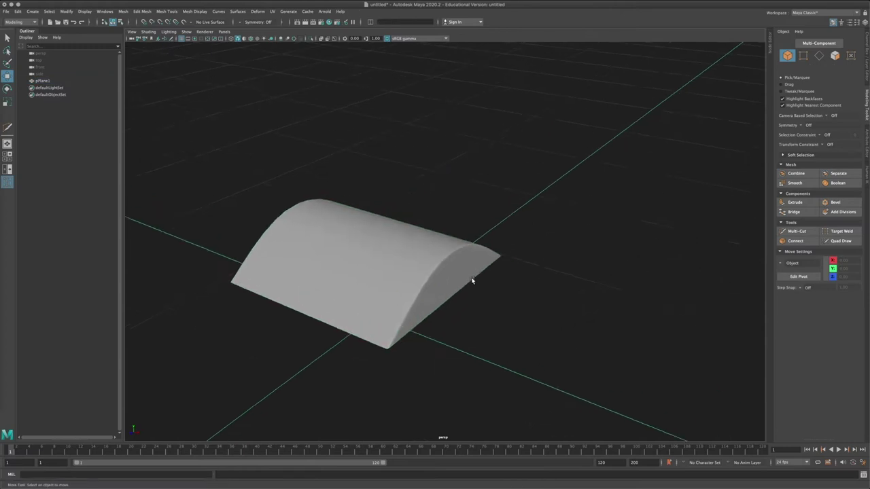
{"action": "left_click_drag", "start_coordinate": [471, 282], "coordinate": [427, 260], "text": "alt"}
Open the UV Editor for the arched mesh and arrange its window so both the mesh and its UVs are framed
{"action": "left_click", "coordinate": [383, 189]}
{"action": "left_click", "coordinate": [106, 12]}
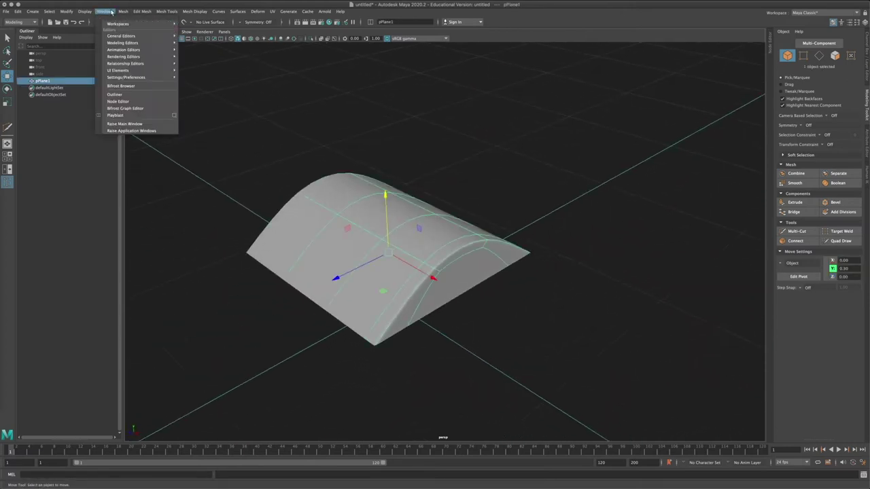
{"action": "mouse_move", "coordinate": [125, 45]}
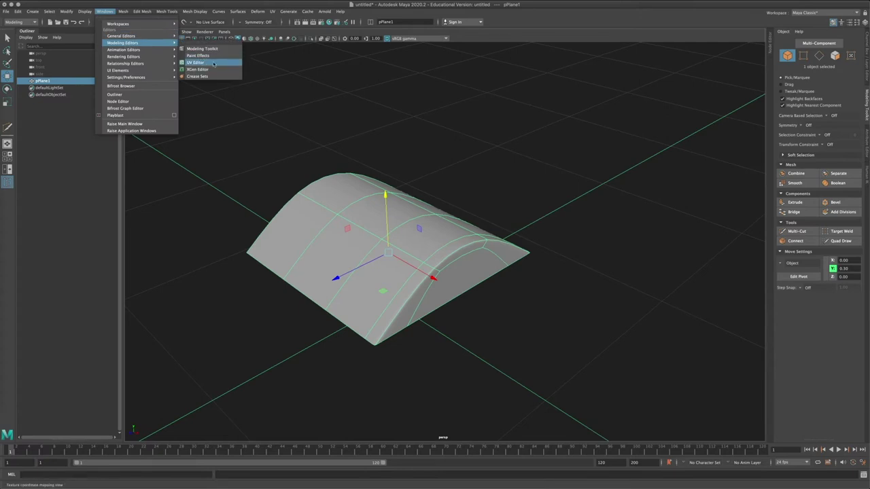
{"action": "left_click", "coordinate": [205, 63]}
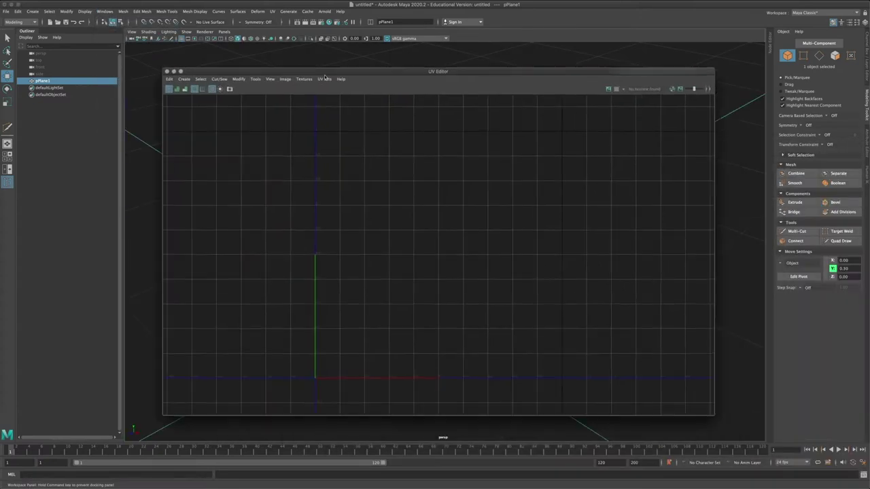
{"action": "left_click_drag", "start_coordinate": [345, 71], "coordinate": [368, 58]}
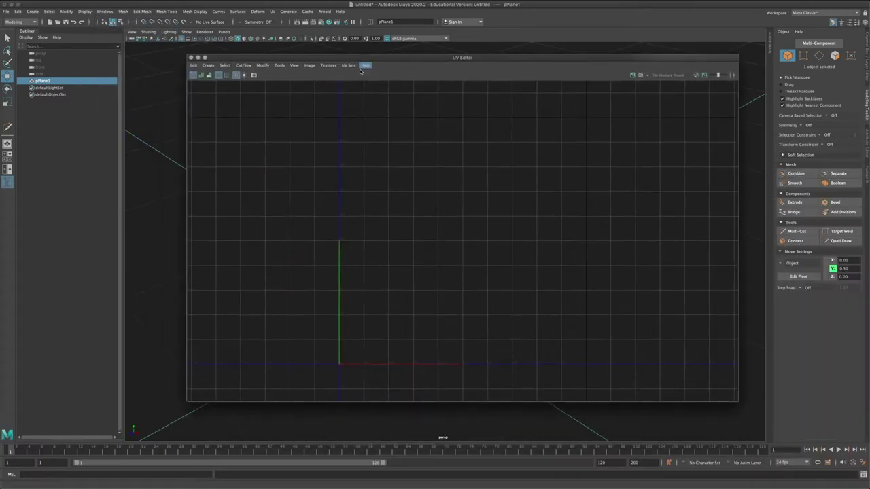
{"action": "middle_click_drag", "start_coordinate": [459, 163], "coordinate": [399, 221], "text": "alt"}
{"action": "right_click_drag", "start_coordinate": [469, 221], "coordinate": [432, 223], "text": "alt"}
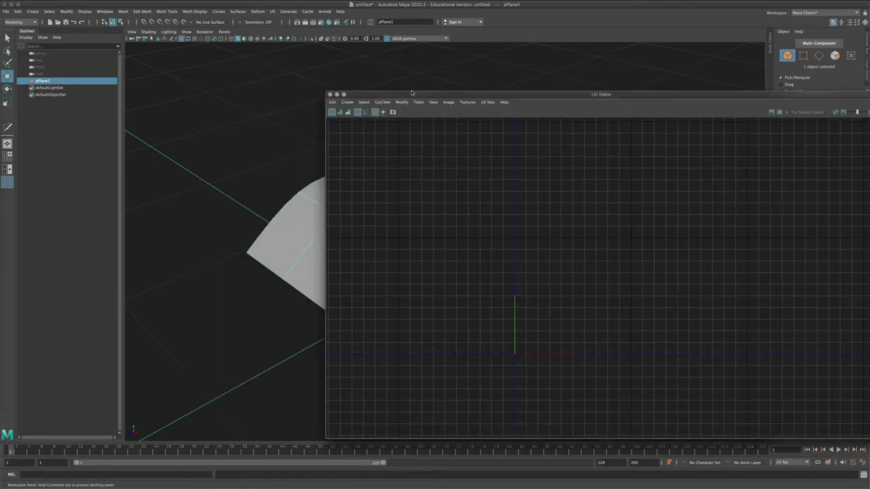
{"action": "middle_click_drag", "start_coordinate": [580, 337], "coordinate": [527, 320], "text": "alt"}
{"action": "right_click_drag", "start_coordinate": [574, 270], "coordinate": [517, 244], "text": "alt"}
{"action": "middle_click_drag", "start_coordinate": [356, 221], "coordinate": [280, 193], "text": "alt"}
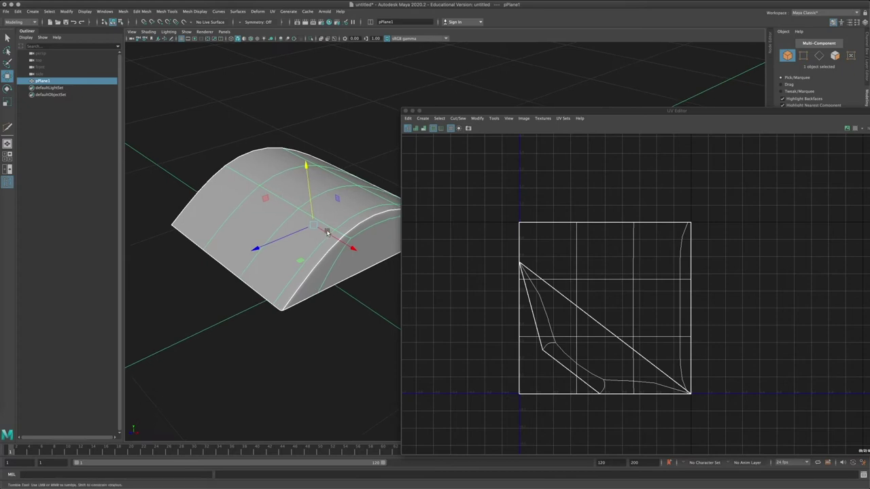
{"action": "left_click_drag", "start_coordinate": [279, 193], "coordinate": [253, 193], "text": "alt"}
Turn off the smooth preview and apply a Mesh Smooth to the arched mesh
{"action": "key", "text": "1"}
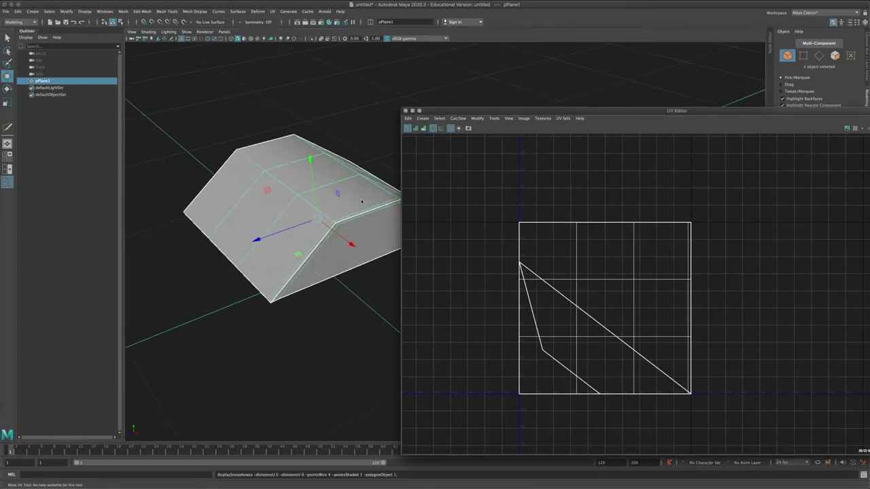
{"action": "right_click", "coordinate": [300, 181], "text": "shift"}
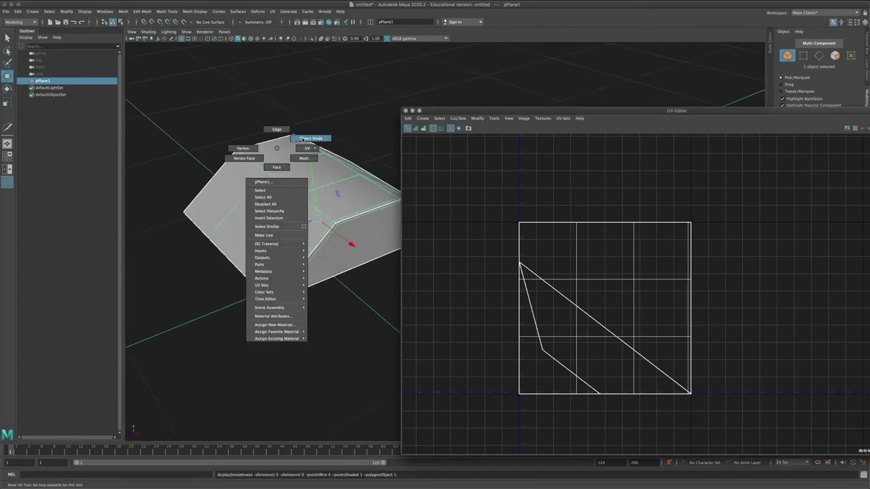
{"action": "left_click", "coordinate": [143, 11]}
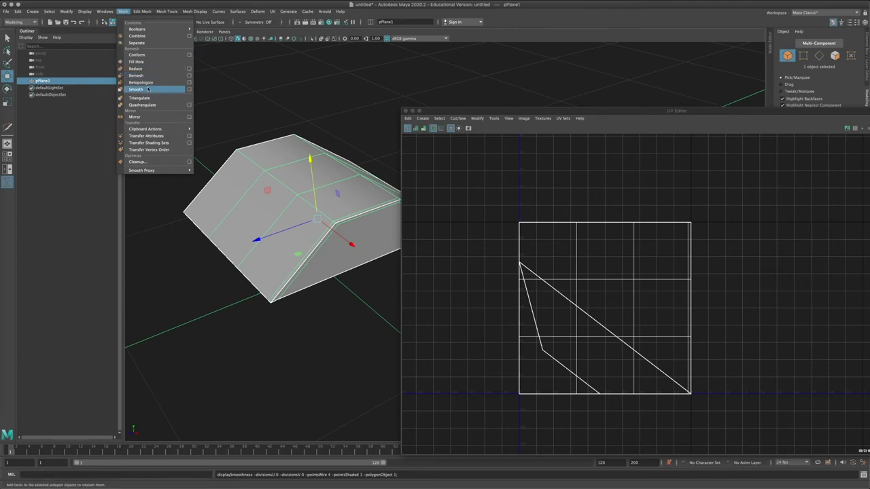
{"action": "left_click", "coordinate": [153, 88]}
{"action": "left_click", "coordinate": [276, 94]}
{"action": "left_click", "coordinate": [318, 199]}
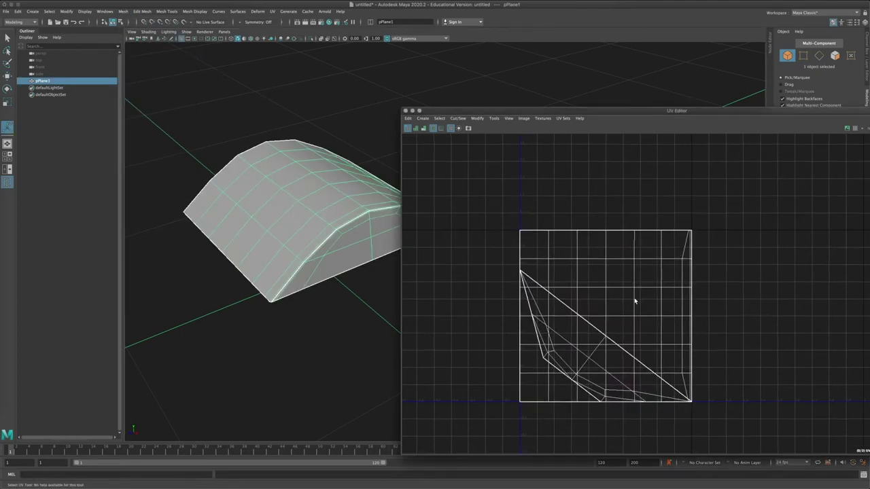
Switch to face selection and pick faces across the arch's UVs to see how they match the mesh
{"action": "right_click", "coordinate": [624, 249]}
{"action": "right_click_drag", "start_coordinate": [623, 250], "coordinate": [624, 268]}
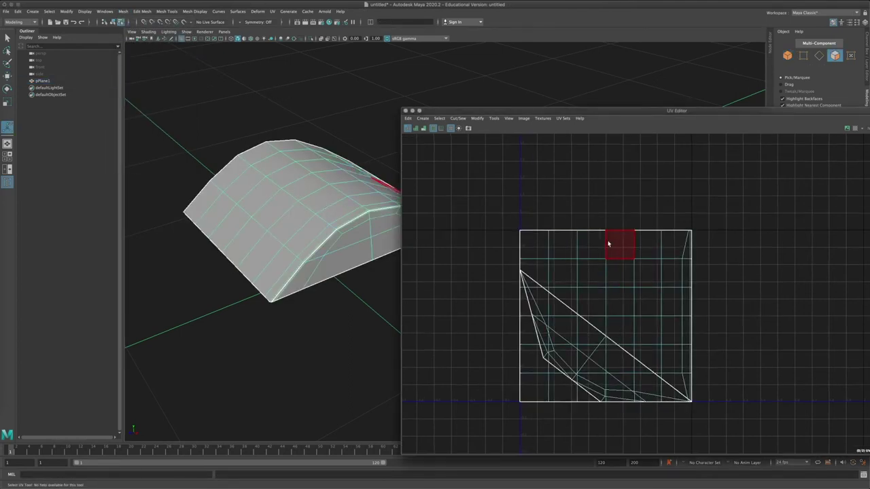
{"action": "left_click_drag", "start_coordinate": [524, 215], "coordinate": [681, 412]}
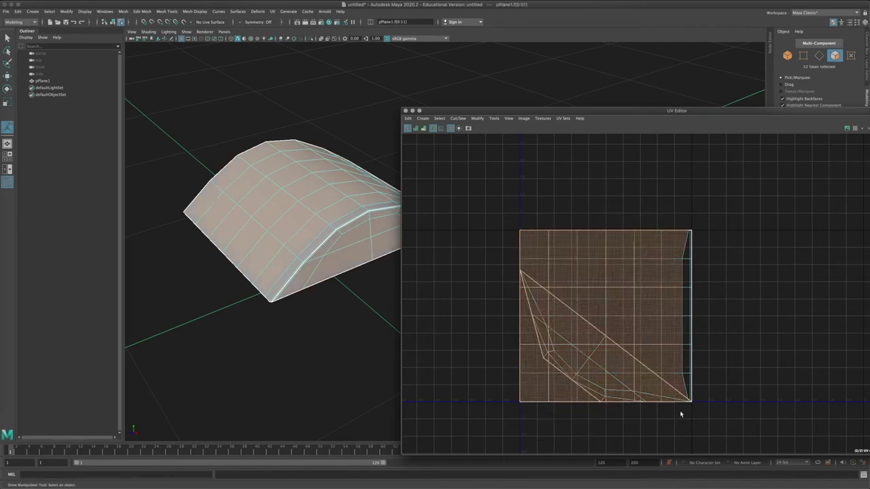
{"action": "left_click", "coordinate": [681, 412]}
{"action": "left_click", "coordinate": [670, 250]}
{"action": "left_click", "coordinate": [630, 249], "text": "shift"}
{"action": "left_click", "coordinate": [645, 248], "text": "shift"}
{"action": "left_click", "coordinate": [590, 248], "text": "shift"}
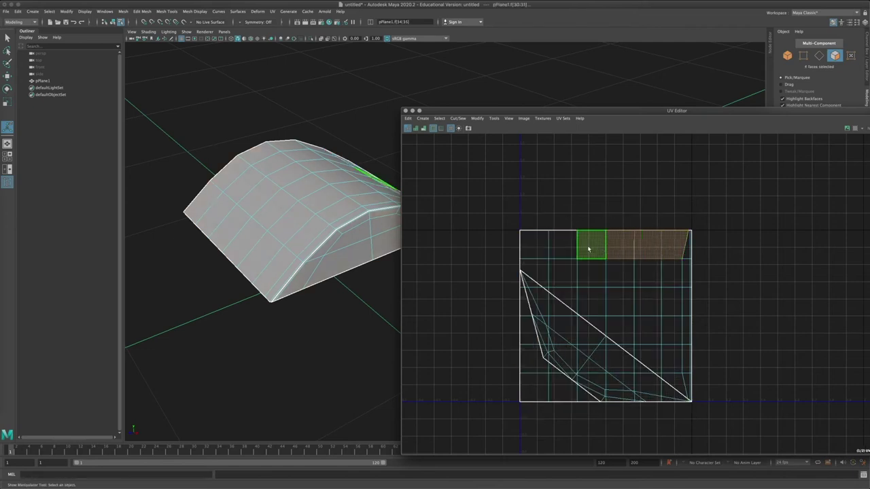
{"action": "left_click", "coordinate": [562, 249], "text": "shift"}
{"action": "left_click", "coordinate": [527, 249]}
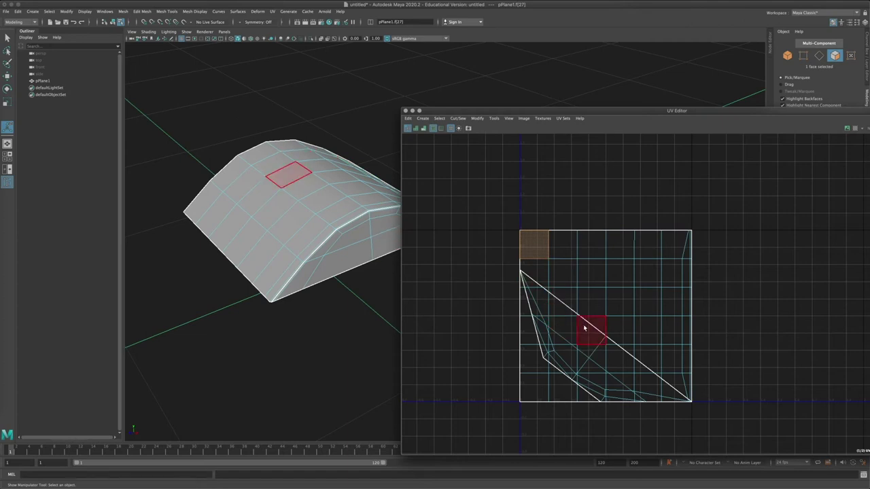
{"action": "middle_click_drag", "start_coordinate": [573, 314], "coordinate": [576, 282], "text": "alt"}
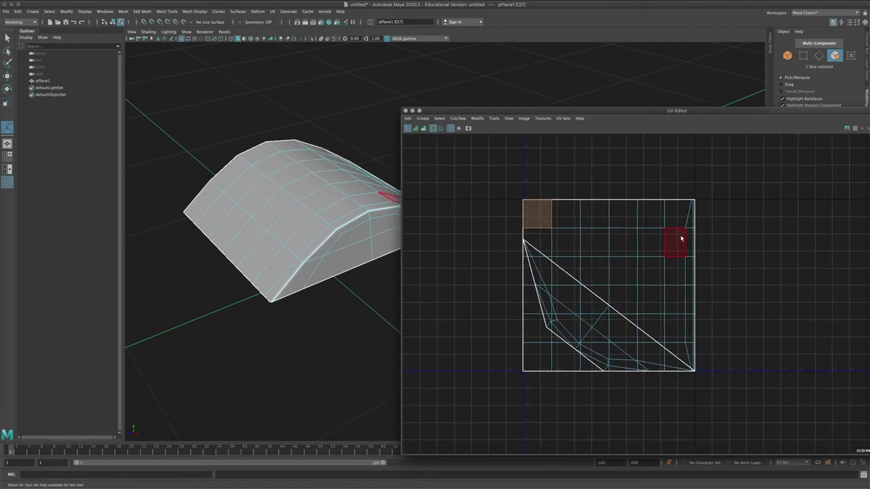
{"action": "middle_click_drag", "start_coordinate": [608, 240], "coordinate": [604, 260], "text": "alt"}
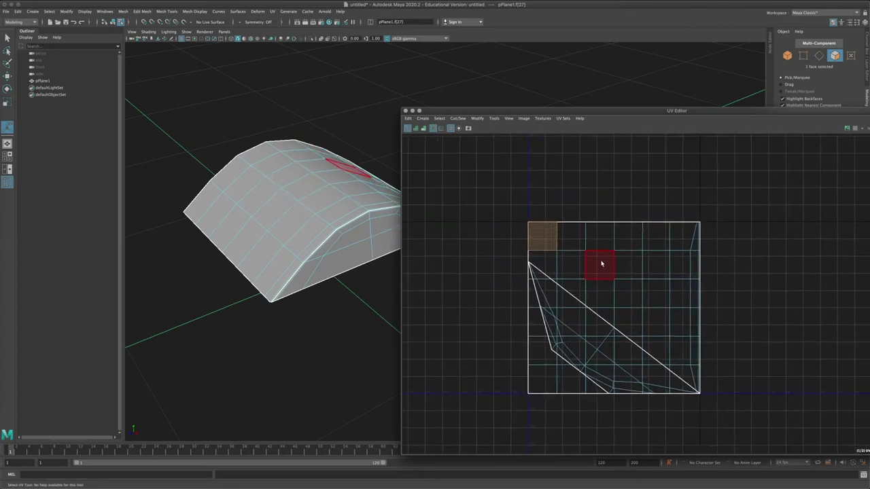
{"action": "right_click_drag", "start_coordinate": [270, 158], "coordinate": [301, 145]}
{"action": "right_click_drag", "start_coordinate": [327, 90], "coordinate": [310, 71], "text": "shift"}
{"action": "left_click", "coordinate": [341, 87]}
{"action": "left_click_drag", "start_coordinate": [446, 110], "coordinate": [494, 151]}
{"action": "scroll", "coordinate": [308, 126], "scroll_direction": "down", "scroll_amount": 3}
{"action": "middle_click_drag", "start_coordinate": [308, 127], "coordinate": [306, 114], "text": "alt"}
{"action": "key", "text": "w"}
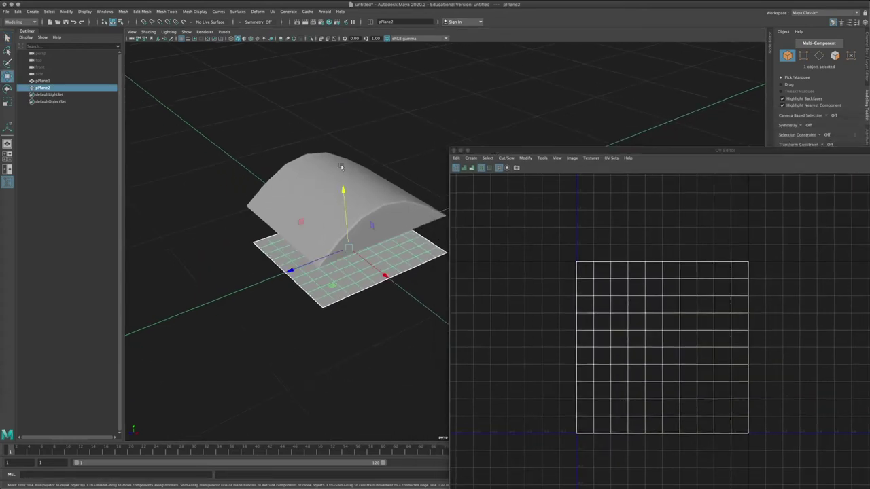
{"action": "left_click_drag", "start_coordinate": [345, 191], "coordinate": [338, 95]}
{"action": "key", "text": "Delete"}
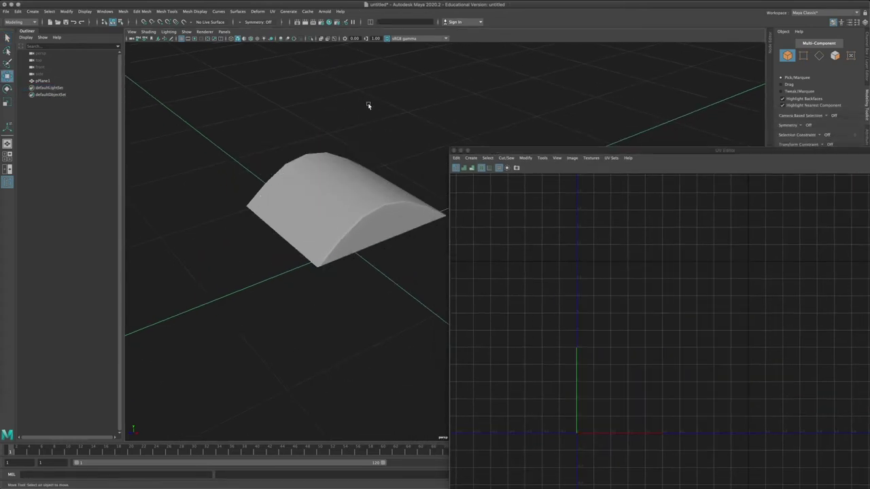
Create a polygon cube and raise it about 1.91 units in Y, clear of the arched mesh
{"action": "right_click_drag", "start_coordinate": [366, 97], "coordinate": [356, 144], "text": "shift"}
{"action": "left_click_drag", "start_coordinate": [345, 194], "coordinate": [321, 108]}
{"action": "middle_click_drag", "start_coordinate": [321, 107], "coordinate": [306, 188], "text": "alt"}
{"action": "left_click_drag", "start_coordinate": [348, 194], "coordinate": [329, 96]}
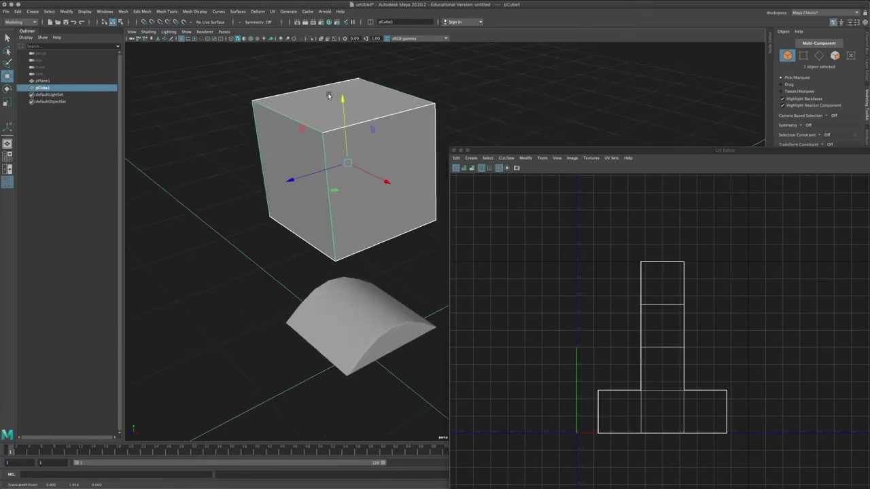
Bring the UV Editor window fully into view, frame the cube's UVs and turn on the checker map
{"action": "double_click", "coordinate": [644, 150]}
{"action": "scroll", "coordinate": [419, 229], "scroll_direction": "up", "scroll_amount": 2}
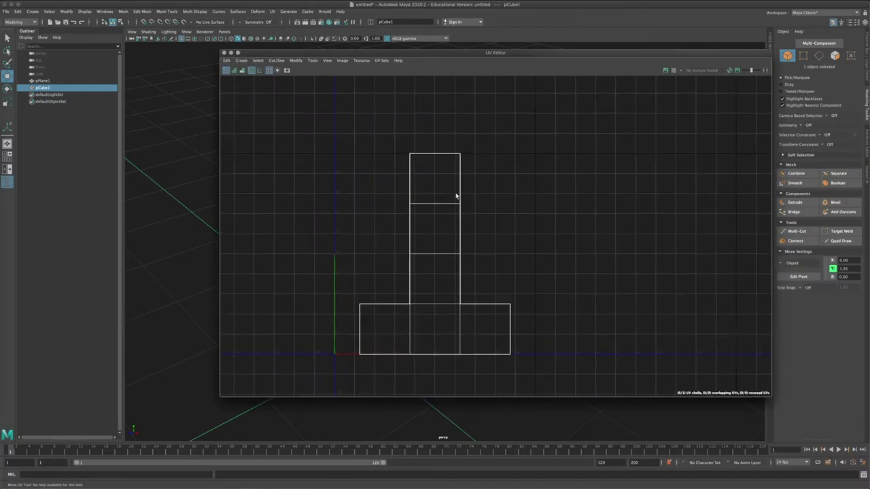
{"action": "scroll", "coordinate": [459, 194], "scroll_direction": "up", "scroll_amount": 2}
{"action": "middle_click_drag", "start_coordinate": [303, 134], "coordinate": [429, 235], "text": "alt"}
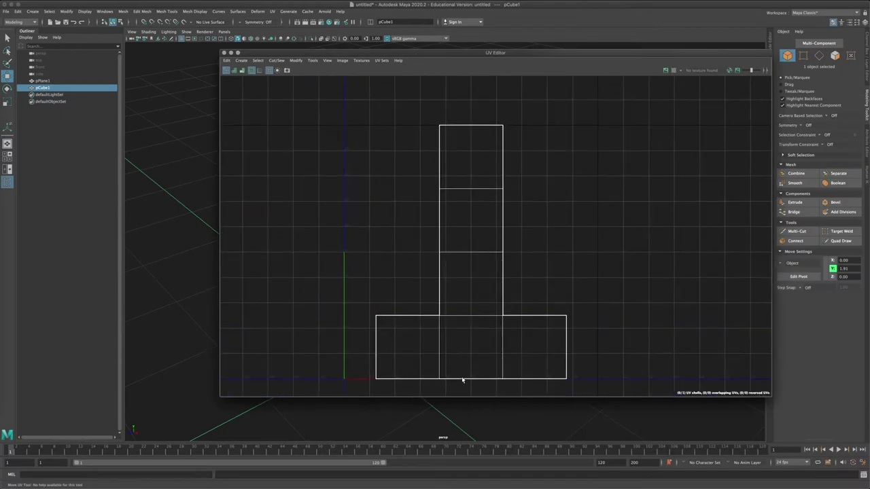
{"action": "left_click", "coordinate": [671, 71]}
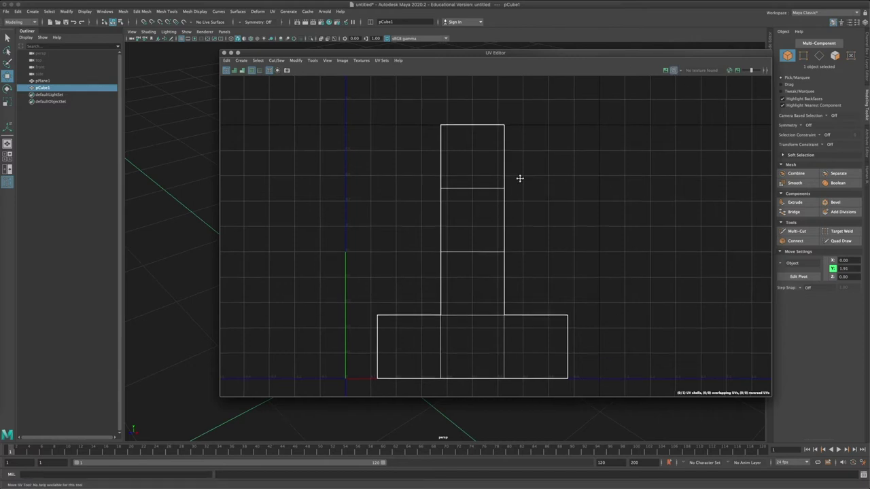
{"action": "key", "text": "f"}
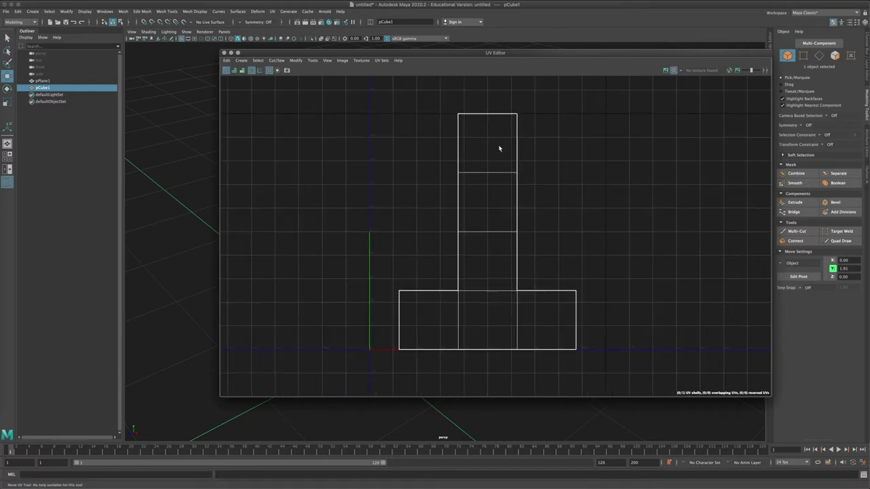
{"action": "left_click", "coordinate": [666, 71]}
{"action": "middle_click_drag", "start_coordinate": [436, 170], "coordinate": [446, 176], "text": "alt"}
Select all of the cube's UVs and scale the shell down slightly so it sits just inside the U1V1 tile
{"action": "right_click_drag", "start_coordinate": [453, 156], "coordinate": [446, 140]}
{"action": "left_click_drag", "start_coordinate": [334, 103], "coordinate": [575, 336]}
{"action": "key", "text": "r"}
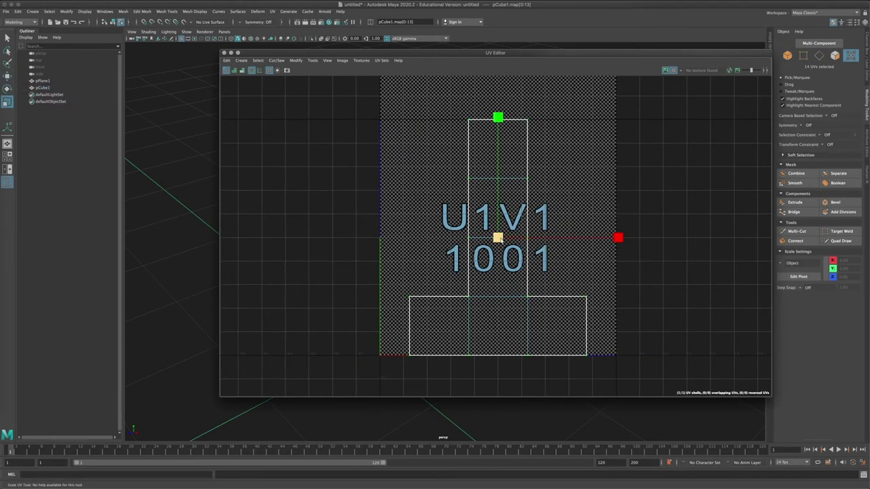
{"action": "middle_click_drag", "start_coordinate": [554, 117], "coordinate": [560, 146], "text": "alt"}
{"action": "middle_click_drag", "start_coordinate": [547, 313], "coordinate": [547, 295], "text": "alt"}
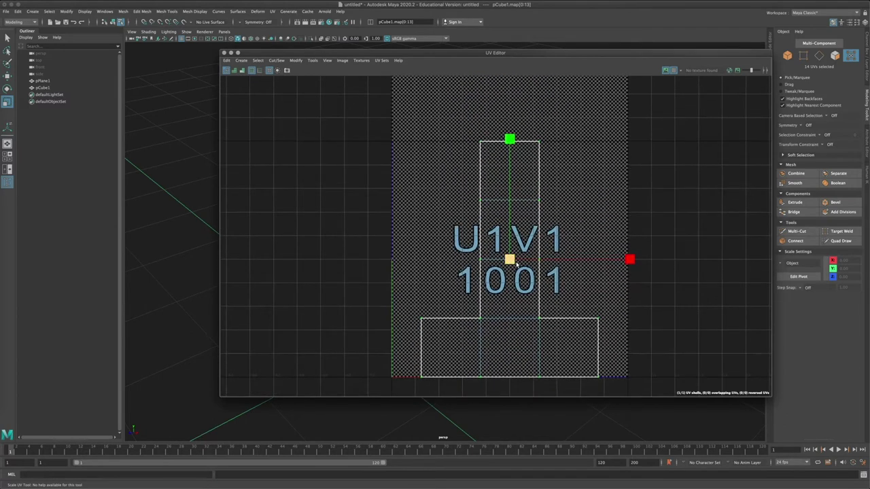
{"action": "left_click_drag", "start_coordinate": [513, 262], "coordinate": [509, 261]}
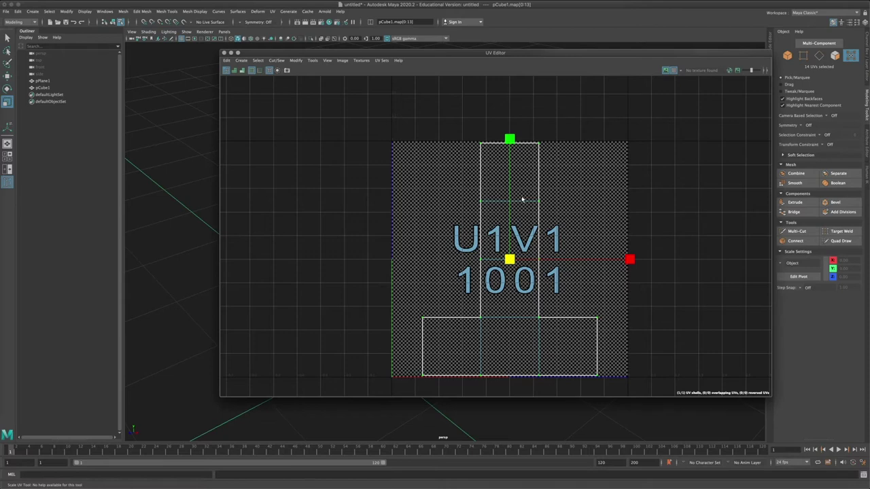
Examine the checker squares along the UV shell's border and on the faces of the textured cube
{"action": "scroll", "coordinate": [520, 198], "scroll_direction": "up", "scroll_amount": 9}
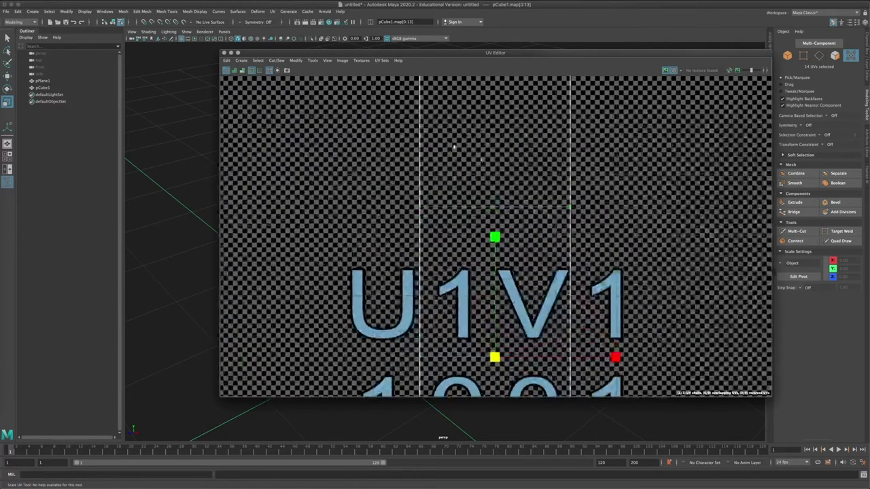
{"action": "middle_click_drag", "start_coordinate": [517, 202], "coordinate": [689, 291], "text": "alt"}
{"action": "middle_click_drag", "start_coordinate": [669, 198], "coordinate": [499, 226], "text": "alt"}
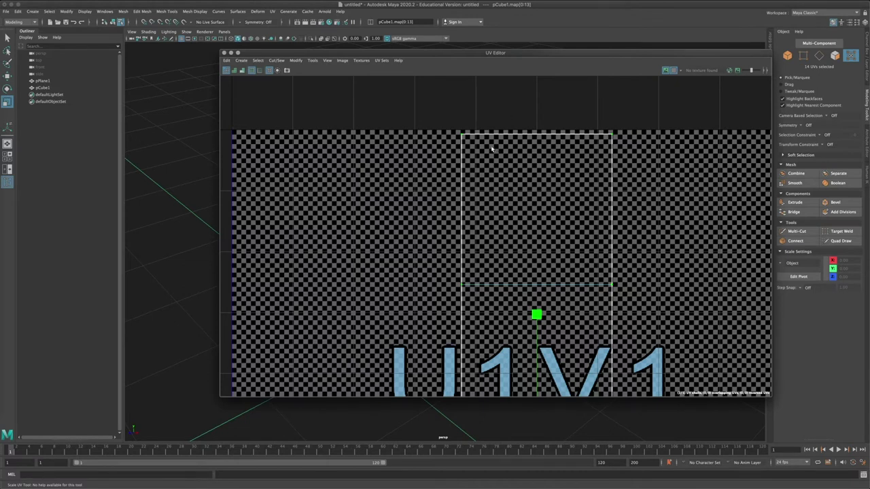
{"action": "scroll", "coordinate": [494, 153], "scroll_direction": "up", "scroll_amount": 2}
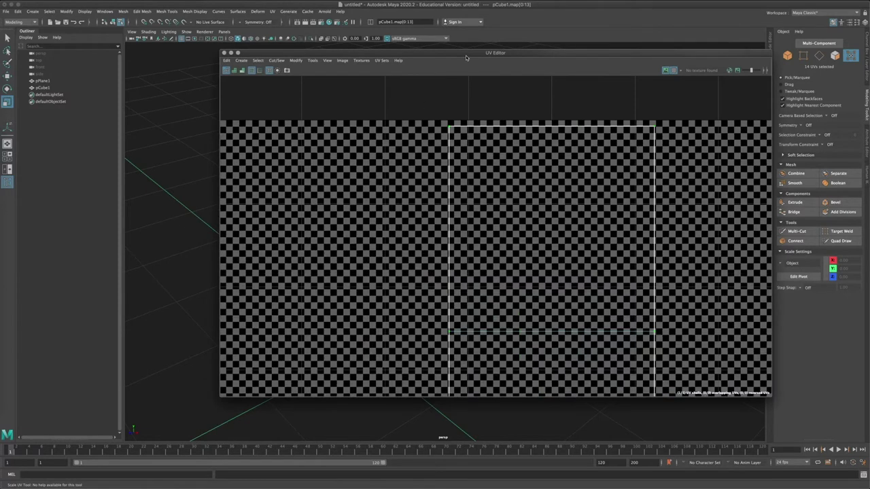
{"action": "left_click_drag", "start_coordinate": [466, 58], "coordinate": [461, 321]}
{"action": "left_click_drag", "start_coordinate": [435, 225], "coordinate": [492, 244], "text": "alt"}
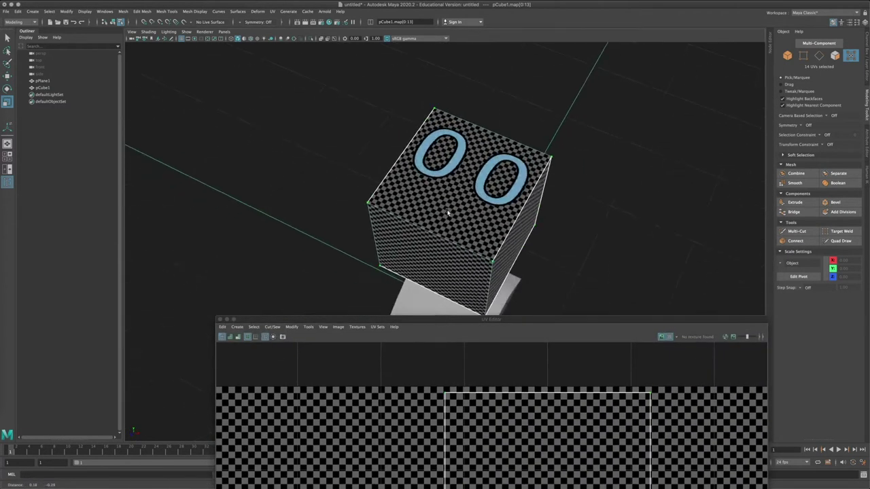
{"action": "right_click_drag", "start_coordinate": [448, 213], "coordinate": [490, 246], "text": "alt"}
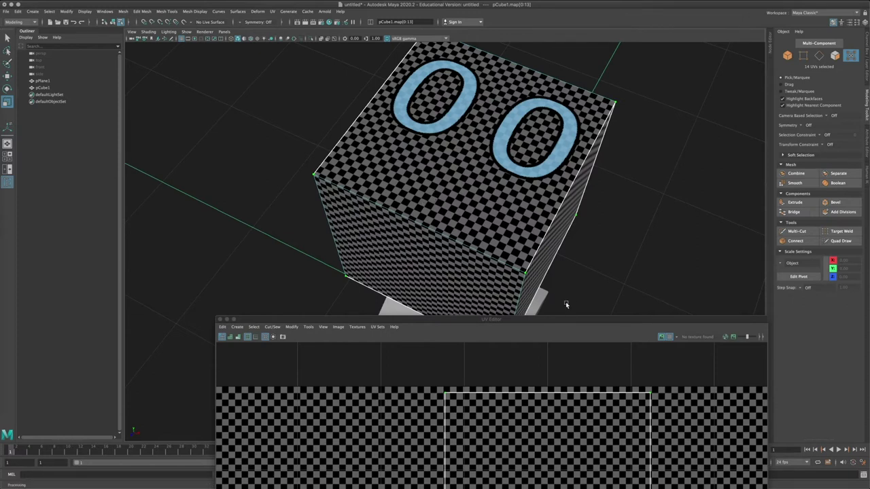
Select all of the cube's UVs and squash the shell horizontally to about a third of its width
{"action": "left_click_drag", "start_coordinate": [560, 321], "coordinate": [546, 58]}
{"action": "scroll", "coordinate": [489, 238], "scroll_direction": "down", "scroll_amount": 5}
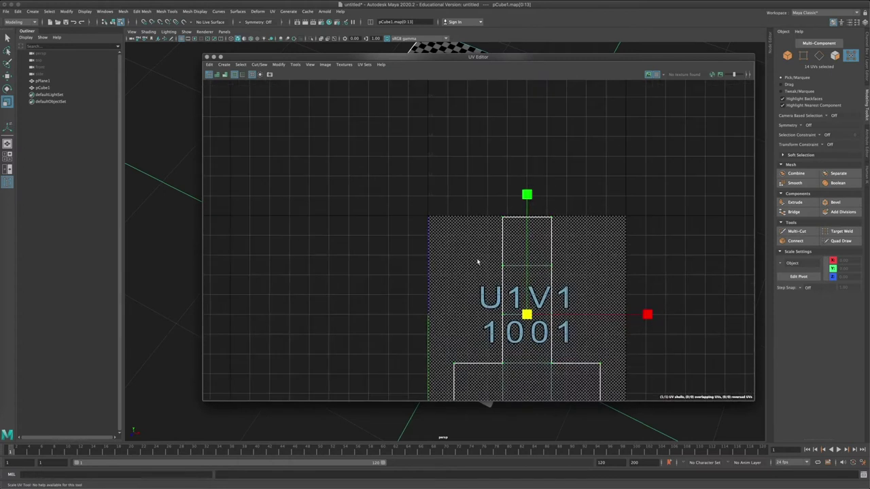
{"action": "right_click_drag", "start_coordinate": [460, 186], "coordinate": [474, 181]}
{"action": "left_click_drag", "start_coordinate": [395, 123], "coordinate": [687, 418]}
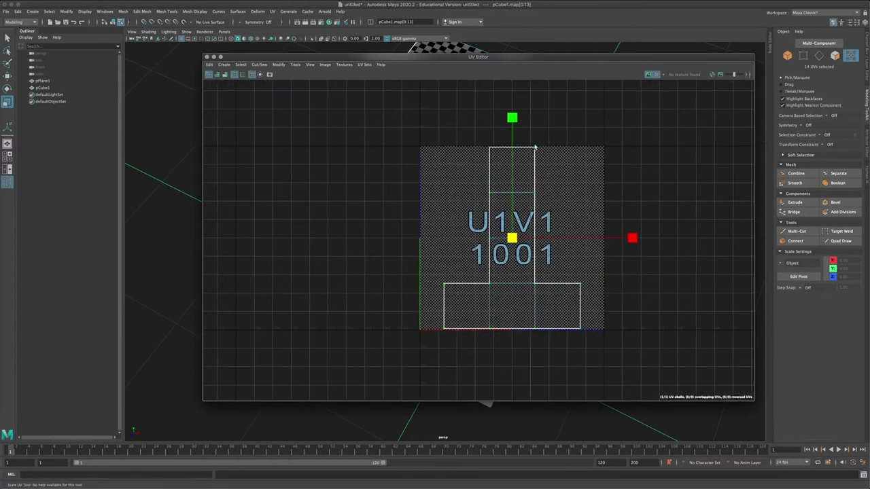
{"action": "left_click_drag", "start_coordinate": [632, 238], "coordinate": [557, 238]}
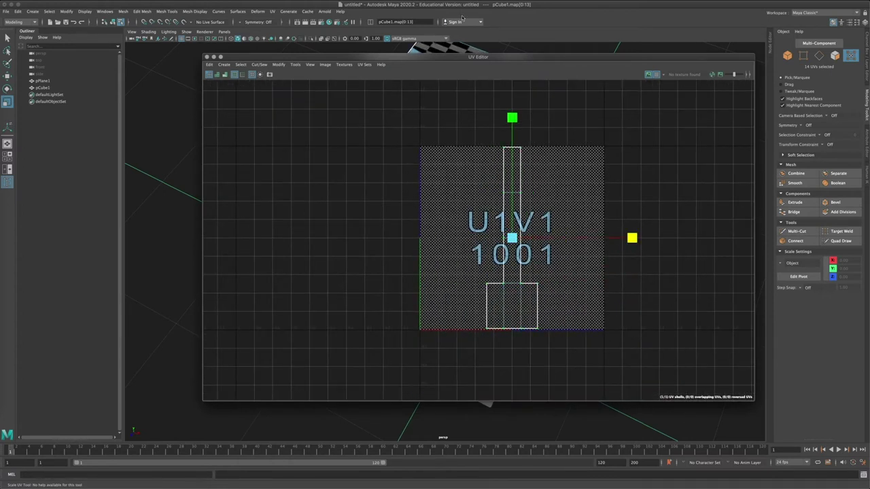
Dock the UV Editor beside the viewport and widen the viewport so the cube's checker pattern can be inspected
{"action": "left_click_drag", "start_coordinate": [472, 57], "coordinate": [761, 142]}
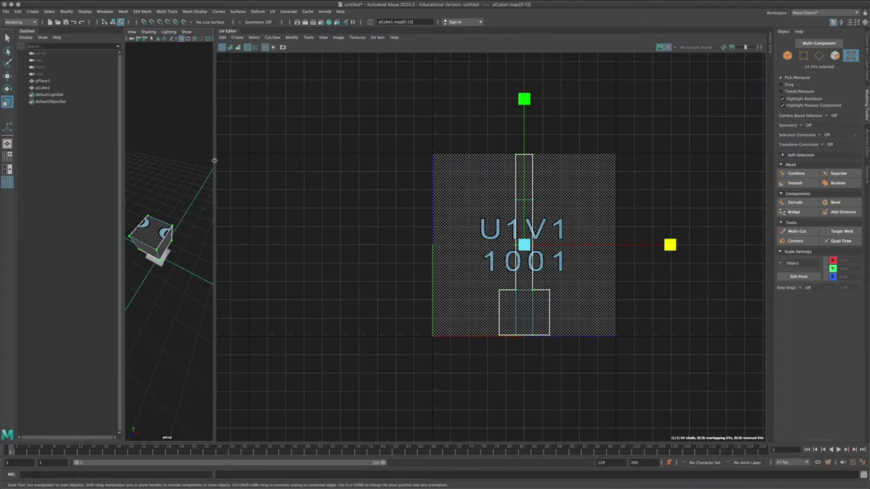
{"action": "left_click_drag", "start_coordinate": [215, 155], "coordinate": [524, 155]}
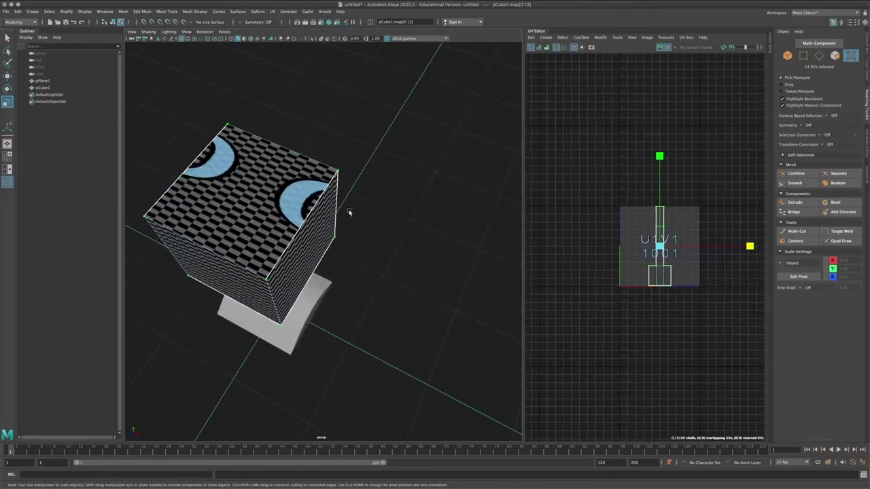
{"action": "left_click_drag", "start_coordinate": [349, 210], "coordinate": [364, 227], "text": "alt"}
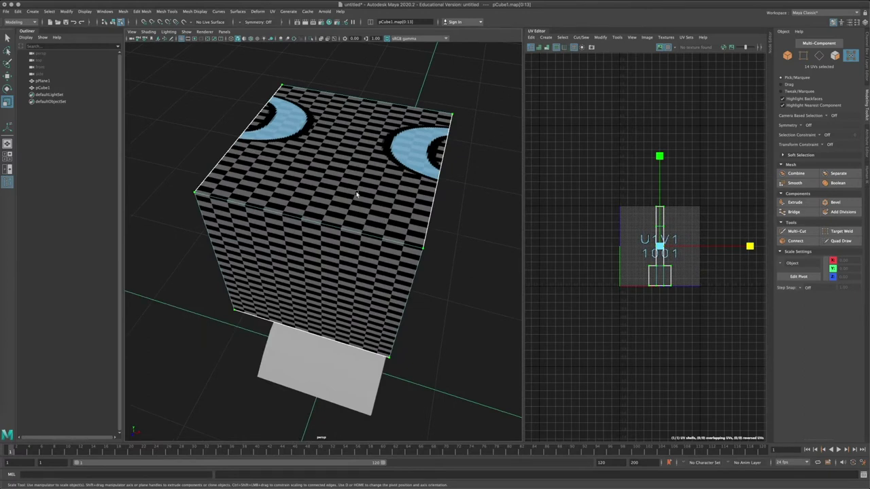
Undo the horizontal squash of the UVs and compare the checker pattern on the cube with its UV shell
{"action": "key", "text": "ctrl+z"}
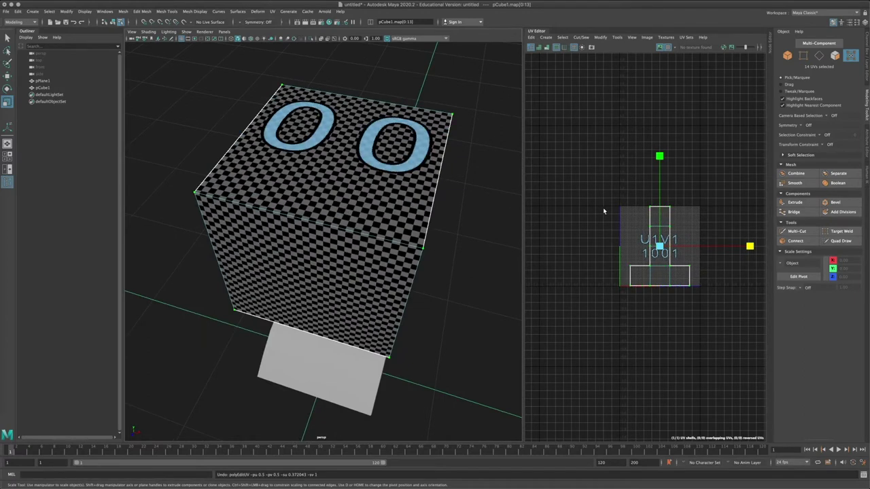
{"action": "scroll", "coordinate": [670, 192], "scroll_direction": "up", "scroll_amount": 5}
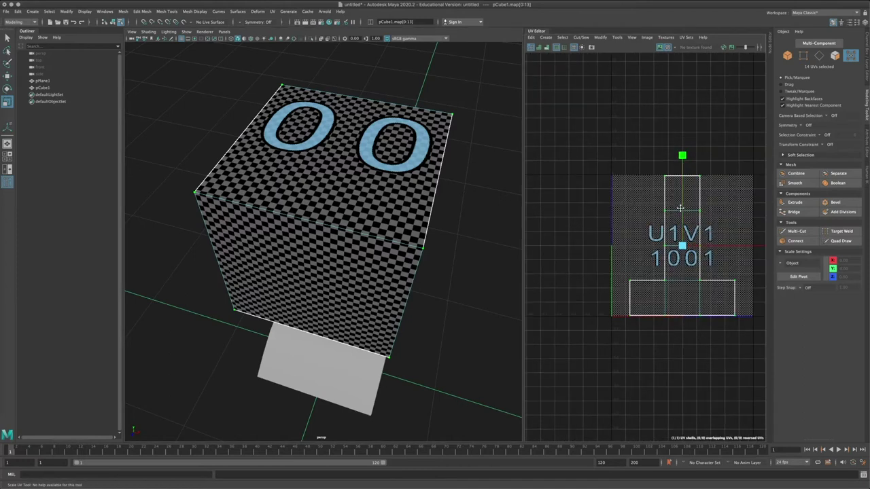
{"action": "scroll", "coordinate": [679, 207], "scroll_direction": "up", "scroll_amount": 3}
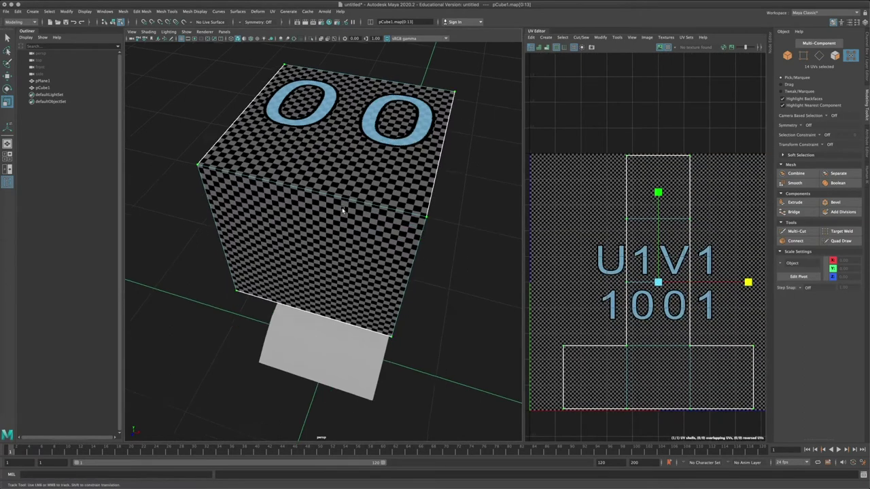
{"action": "mouse_move", "coordinate": [352, 231]}
{"action": "left_mouse_down", "text": "alt"}
{"action": "mouse_move", "coordinate": [347, 204]}
{"action": "mouse_move", "coordinate": [380, 211]}
{"action": "mouse_move", "coordinate": [367, 246]}
{"action": "mouse_move", "coordinate": [353, 243]}
{"action": "left_mouse_up", "text": "alt"}
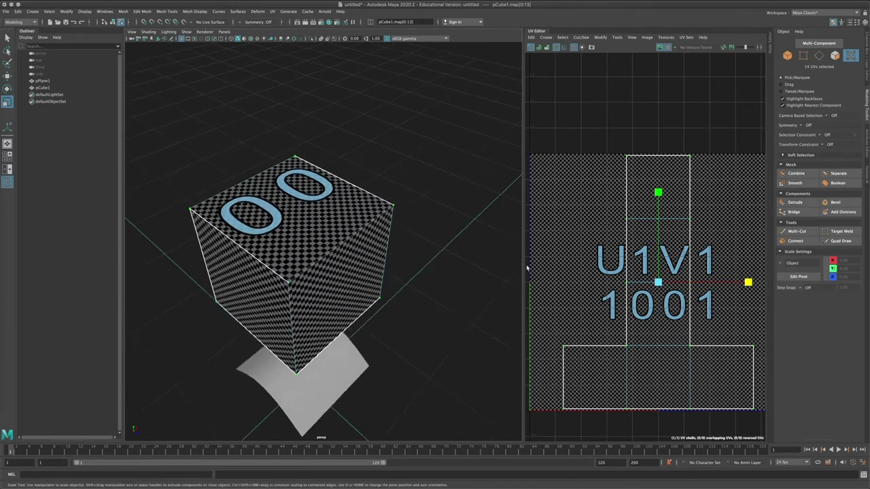
{"action": "middle_click_drag", "start_coordinate": [686, 309], "coordinate": [683, 281], "text": "alt"}
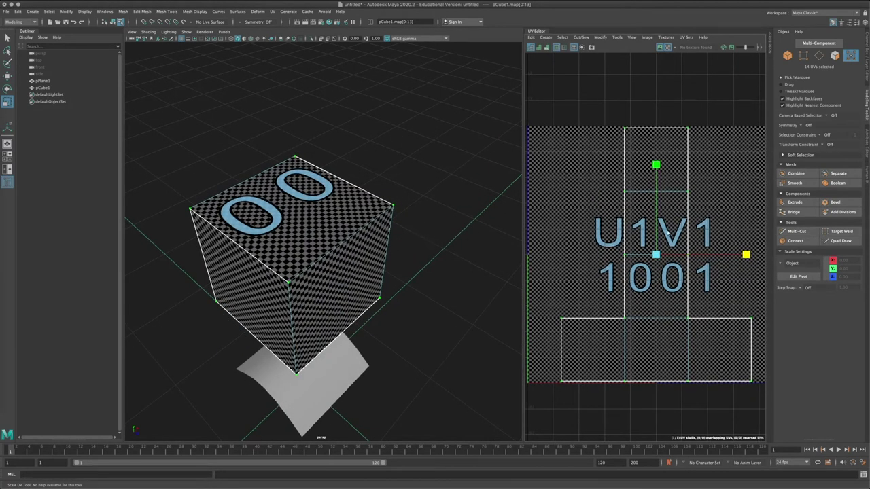
{"action": "scroll", "coordinate": [652, 204], "scroll_direction": "down", "scroll_amount": 4}
{"action": "scroll", "coordinate": [613, 178], "scroll_direction": "up", "scroll_amount": 2}
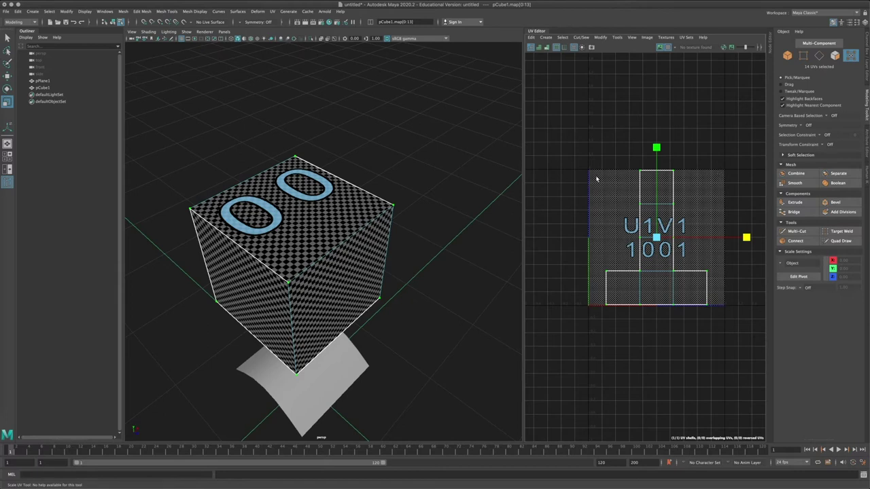
{"action": "scroll", "coordinate": [662, 234], "scroll_direction": "up", "scroll_amount": 2}
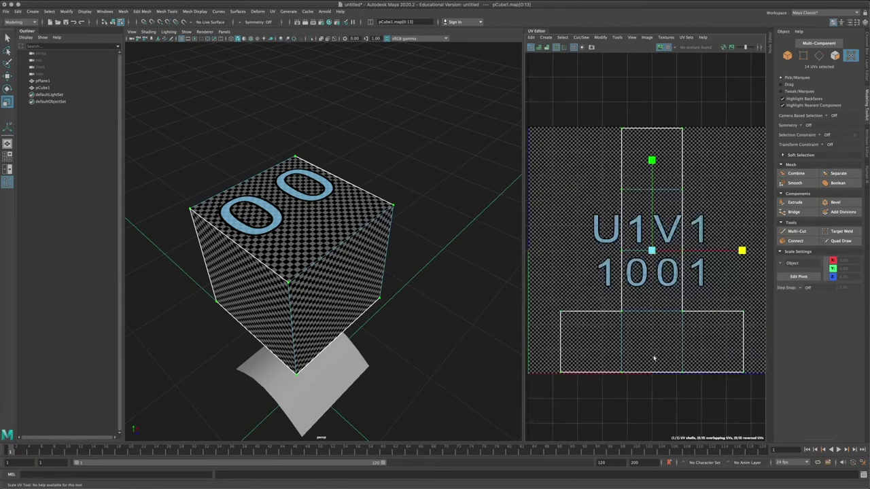
{"action": "scroll", "coordinate": [698, 241], "scroll_direction": "down", "scroll_amount": 2}
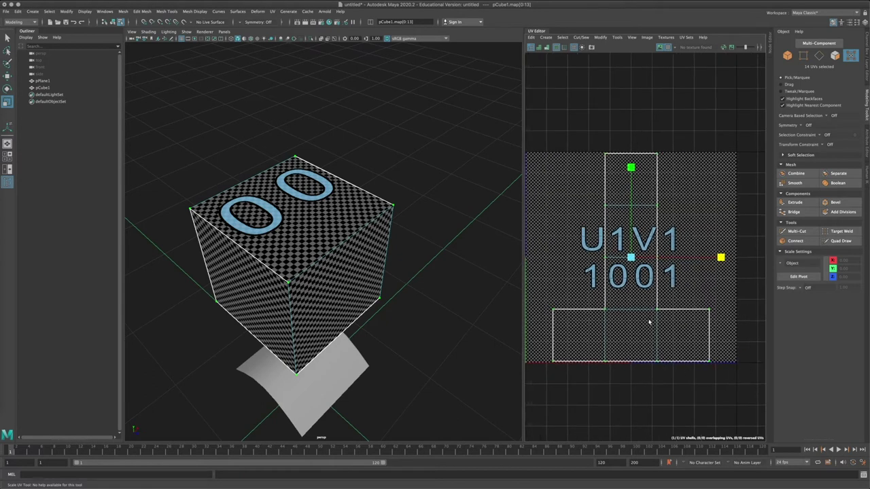
Examine the checker pattern on the cube's top and side faces against its UV shell in the UV Editor
{"action": "middle_click_drag", "start_coordinate": [576, 207], "coordinate": [599, 207], "text": "alt"}
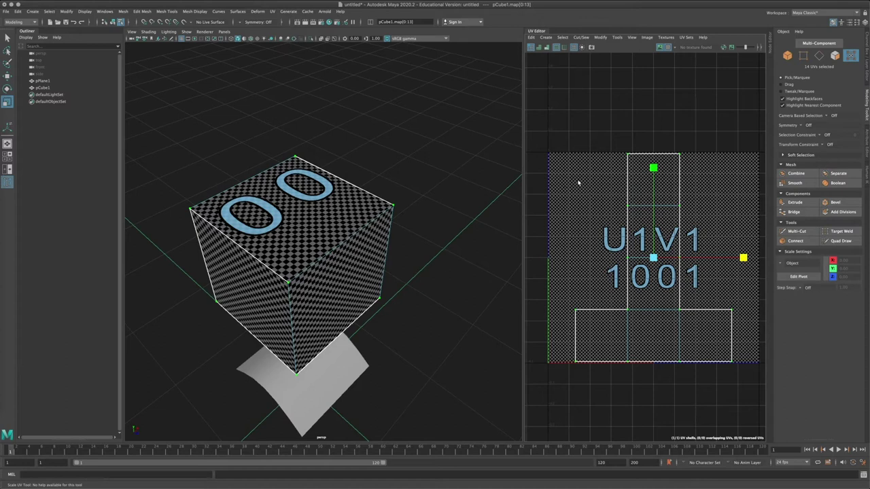
{"action": "middle_click_drag", "start_coordinate": [653, 200], "coordinate": [648, 198], "text": "alt"}
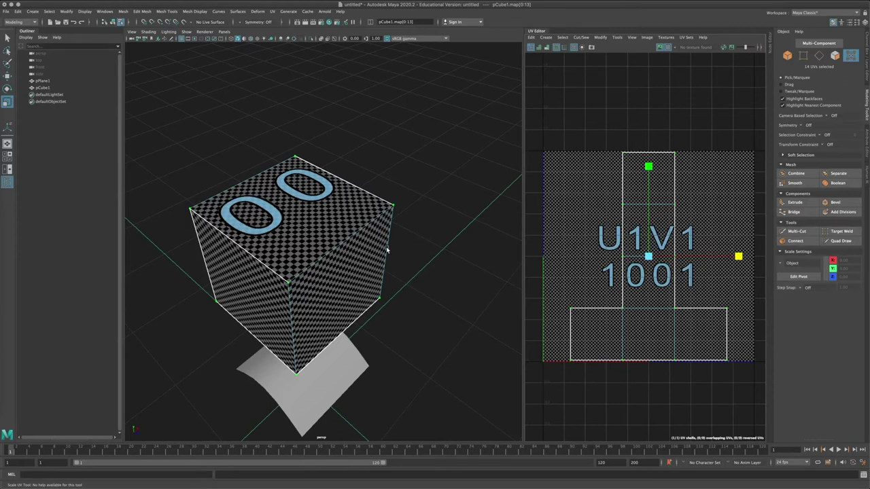
{"action": "mouse_move", "coordinate": [388, 248]}
{"action": "left_mouse_down", "text": "alt"}
{"action": "mouse_move", "coordinate": [417, 230]}
{"action": "mouse_move", "coordinate": [401, 243]}
{"action": "left_mouse_up", "text": "alt"}
{"action": "right_click_drag", "start_coordinate": [402, 243], "coordinate": [361, 238], "text": "alt"}
{"action": "middle_click_drag", "start_coordinate": [360, 237], "coordinate": [369, 245], "text": "alt"}
{"action": "right_click_drag", "start_coordinate": [369, 245], "coordinate": [379, 252], "text": "alt"}
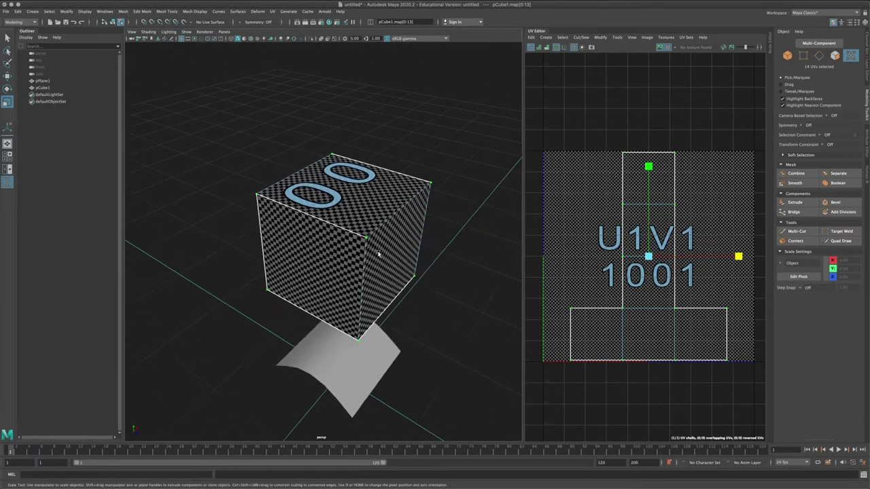
{"action": "mouse_move", "coordinate": [378, 252]}
{"action": "left_mouse_down", "text": "alt"}
{"action": "mouse_move", "coordinate": [353, 271]}
{"action": "mouse_move", "coordinate": [387, 257]}
{"action": "left_mouse_up", "text": "alt"}
{"action": "right_click_drag", "start_coordinate": [387, 256], "coordinate": [363, 253], "text": "alt"}
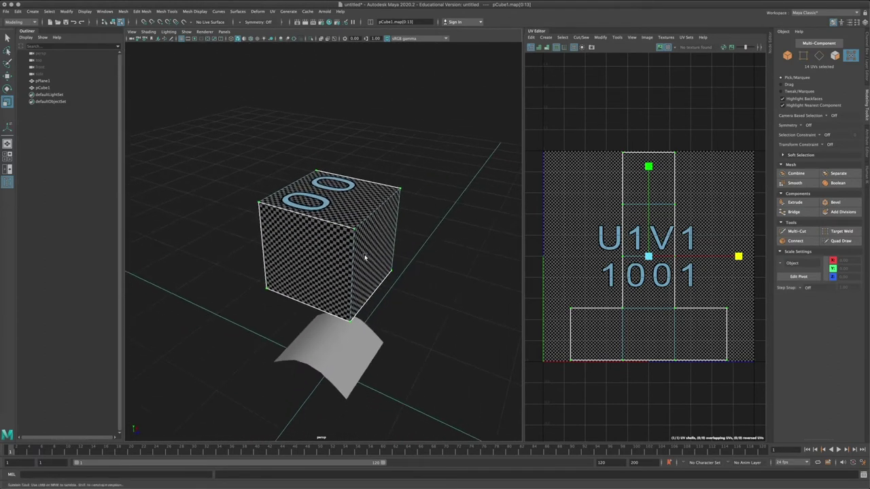
{"action": "left_click_drag", "start_coordinate": [362, 252], "coordinate": [378, 259], "text": "alt"}
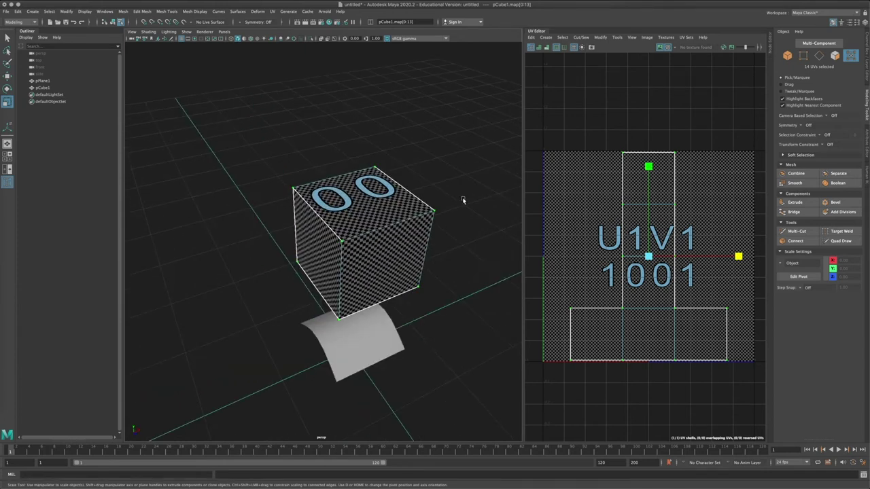
Select one top edge of the cube and move it inward so that the adjoining side slopes
{"action": "left_click_drag", "start_coordinate": [386, 224], "coordinate": [325, 229], "text": "alt"}
{"action": "right_click_drag", "start_coordinate": [370, 180], "coordinate": [370, 162]}
{"action": "left_click", "coordinate": [312, 171]}
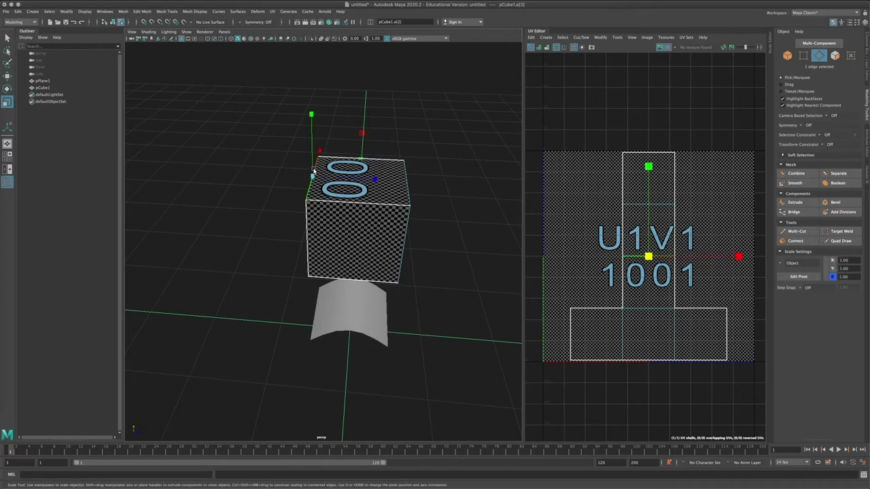
{"action": "key", "text": "w"}
{"action": "left_click_drag", "start_coordinate": [314, 170], "coordinate": [381, 178]}
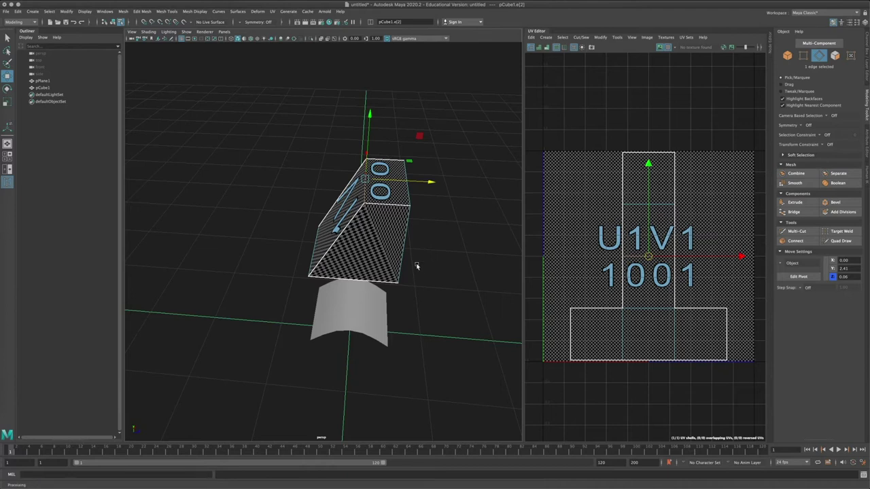
Select the deformed cube's slanted end face and compare its checker distortion with the matching face in the UV shell
{"action": "left_click_drag", "start_coordinate": [367, 208], "coordinate": [412, 233], "text": "alt"}
{"action": "middle_click_drag", "start_coordinate": [354, 180], "coordinate": [341, 258], "text": "alt"}
{"action": "right_click_drag", "start_coordinate": [341, 258], "coordinate": [407, 299], "text": "alt"}
{"action": "left_click_drag", "start_coordinate": [406, 299], "coordinate": [335, 251], "text": "alt"}
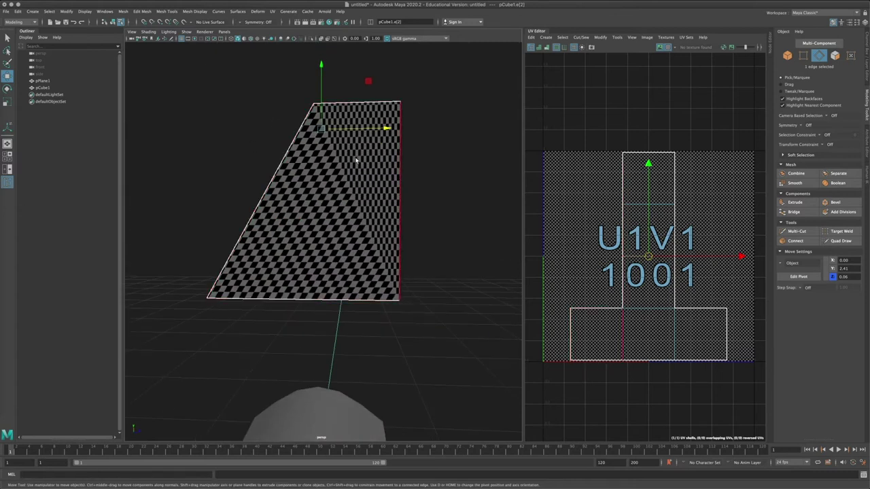
{"action": "right_click_drag", "start_coordinate": [357, 210], "coordinate": [335, 171]}
{"action": "left_click", "coordinate": [336, 171]}
{"action": "left_click_drag", "start_coordinate": [336, 171], "coordinate": [279, 265], "text": "alt"}
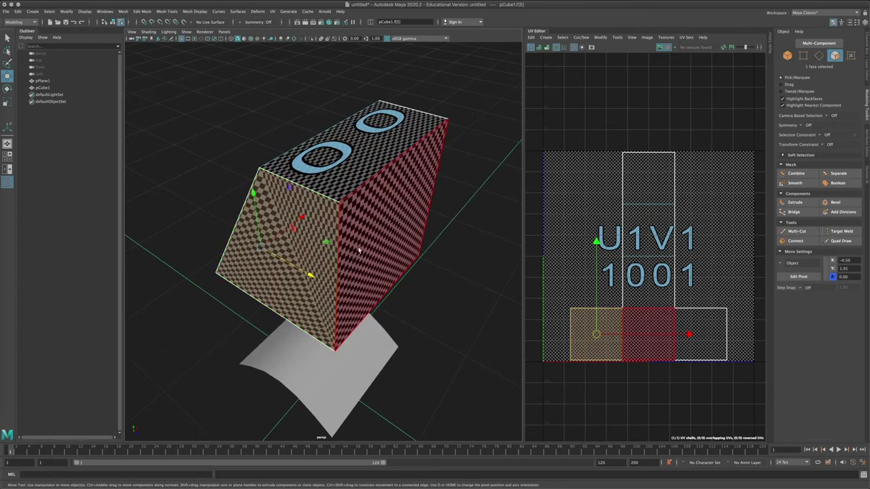
{"action": "left_click_drag", "start_coordinate": [365, 266], "coordinate": [340, 231], "text": "alt"}
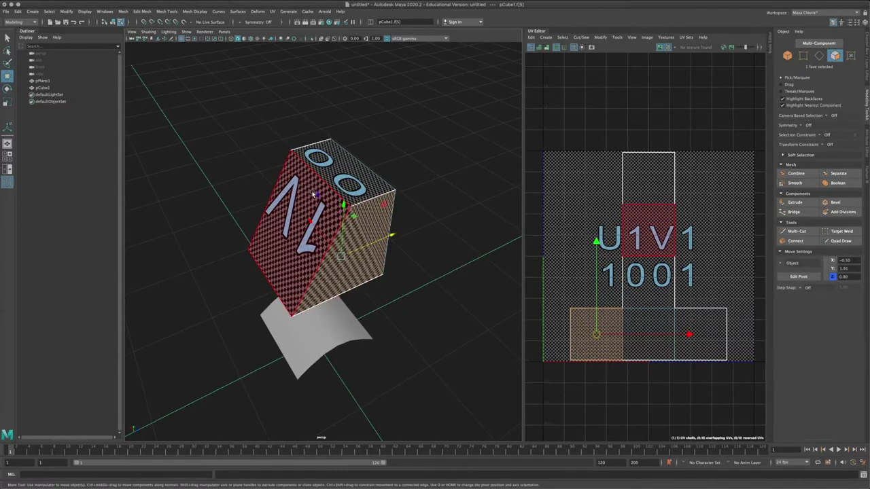
Return the deformed cube to object selection and delete it
{"action": "right_click_drag", "start_coordinate": [314, 195], "coordinate": [343, 185]}
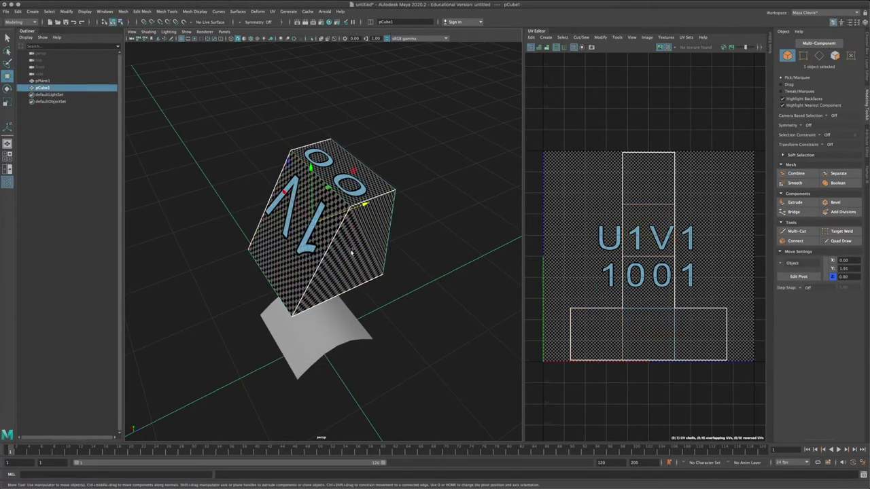
{"action": "left_click_drag", "start_coordinate": [351, 251], "coordinate": [352, 245], "text": "alt"}
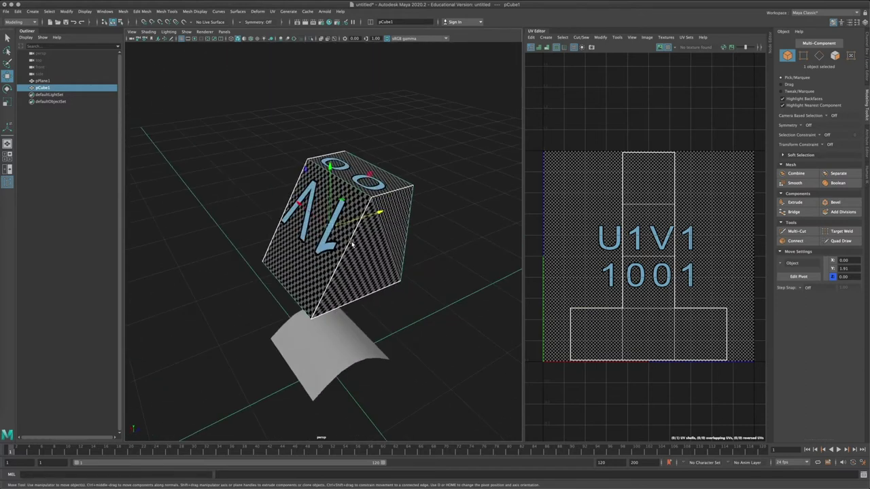
{"action": "key", "text": "Delete"}
Select the arch mesh and compare the checker pattern on its surface with its UV layout
{"action": "left_click", "coordinate": [320, 331]}
{"action": "left_click_drag", "start_coordinate": [381, 304], "coordinate": [380, 347], "text": "alt"}
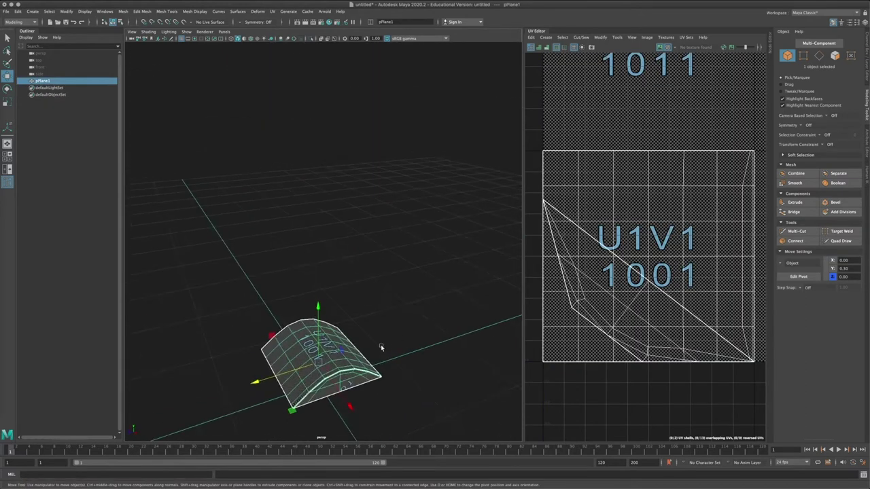
{"action": "middle_click_drag", "start_coordinate": [382, 347], "coordinate": [407, 296], "text": "alt"}
{"action": "left_click_drag", "start_coordinate": [352, 310], "coordinate": [422, 340], "text": "alt"}
{"action": "middle_click_drag", "start_coordinate": [421, 341], "coordinate": [419, 280], "text": "alt"}
{"action": "left_click_drag", "start_coordinate": [416, 369], "coordinate": [399, 326], "text": "alt"}
{"action": "scroll", "coordinate": [399, 326], "scroll_direction": "up", "scroll_amount": 5}
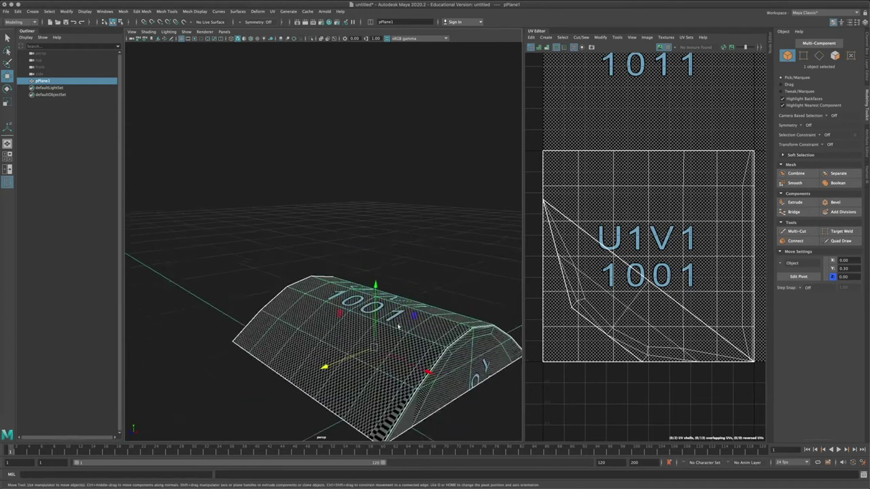
{"action": "scroll", "coordinate": [398, 327], "scroll_direction": "down", "scroll_amount": 3}
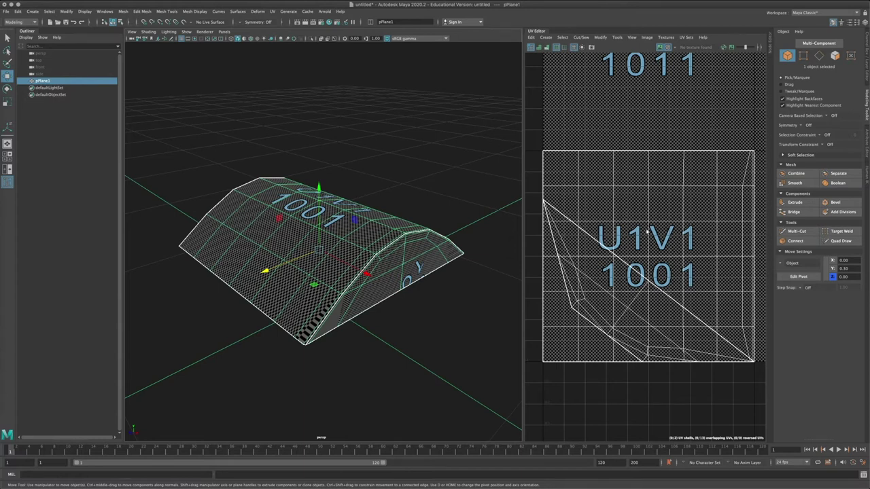
{"action": "middle_click_drag", "start_coordinate": [654, 290], "coordinate": [643, 319], "text": "alt"}
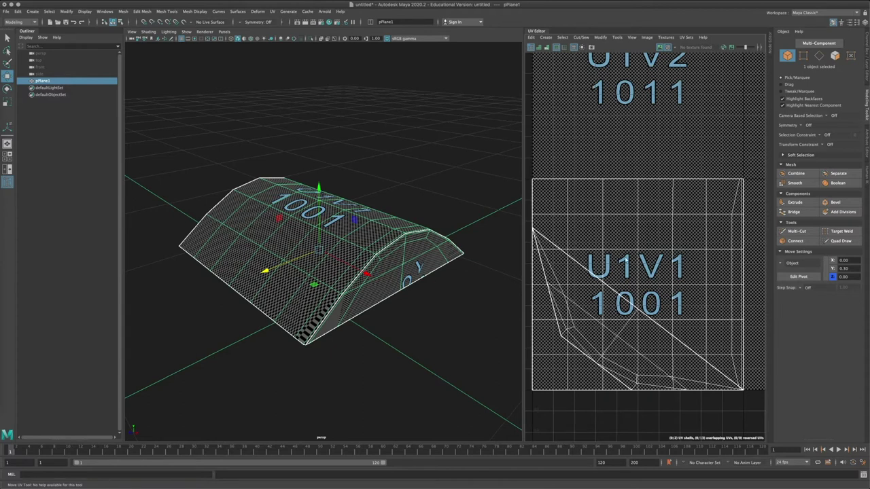
{"action": "middle_click_drag", "start_coordinate": [617, 286], "coordinate": [635, 263], "text": "alt"}
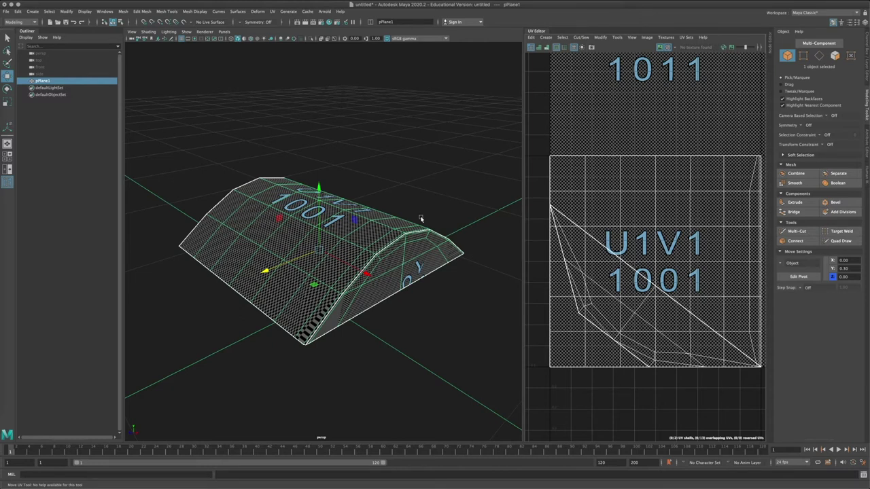
Apply a planar UV projection to the arch from the Y axis, fitted to the bounding box with the image width/height ratio kept
{"action": "middle_click_drag", "start_coordinate": [406, 266], "coordinate": [410, 284], "text": "alt"}
{"action": "right_click_drag", "start_coordinate": [410, 283], "coordinate": [328, 282], "text": "alt"}
{"action": "mouse_move", "coordinate": [328, 281]}
{"action": "left_mouse_down", "text": "alt"}
{"action": "mouse_move", "coordinate": [292, 256]}
{"action": "mouse_move", "coordinate": [333, 272]}
{"action": "left_mouse_up", "text": "alt"}
{"action": "right_click_drag", "start_coordinate": [333, 272], "coordinate": [391, 265], "text": "alt"}
{"action": "left_click_drag", "start_coordinate": [392, 265], "coordinate": [435, 279], "text": "alt"}
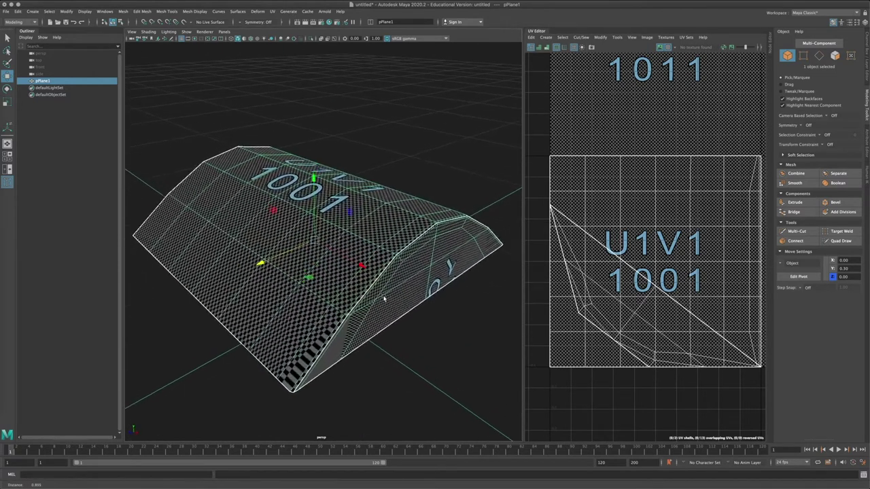
{"action": "left_click", "coordinate": [274, 12]}
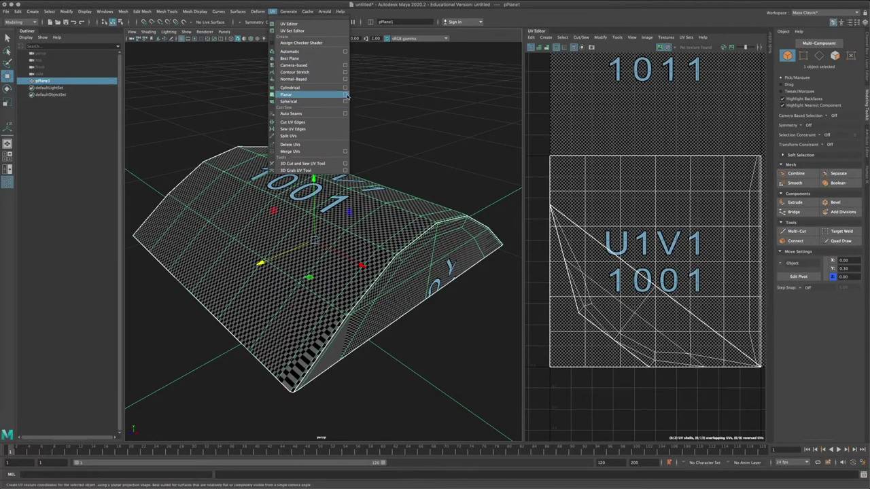
{"action": "left_click", "coordinate": [345, 94]}
{"action": "left_click_drag", "start_coordinate": [386, 163], "coordinate": [526, 82]}
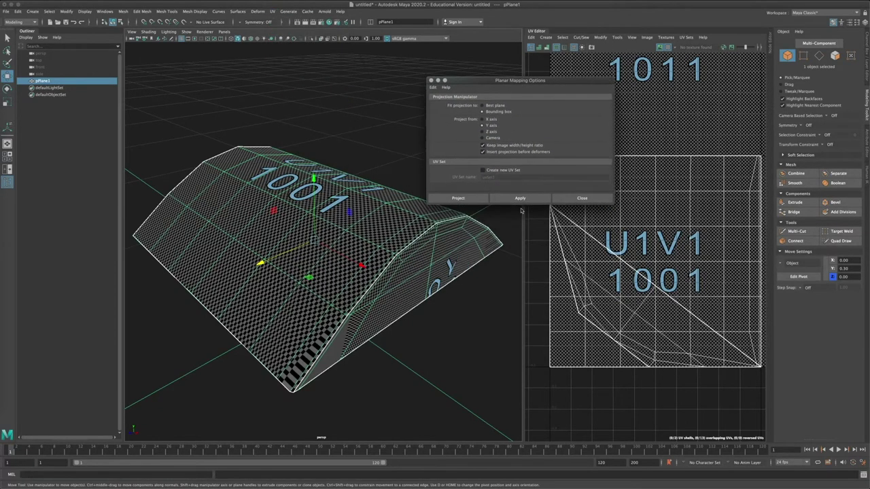
{"action": "left_click", "coordinate": [520, 197]}
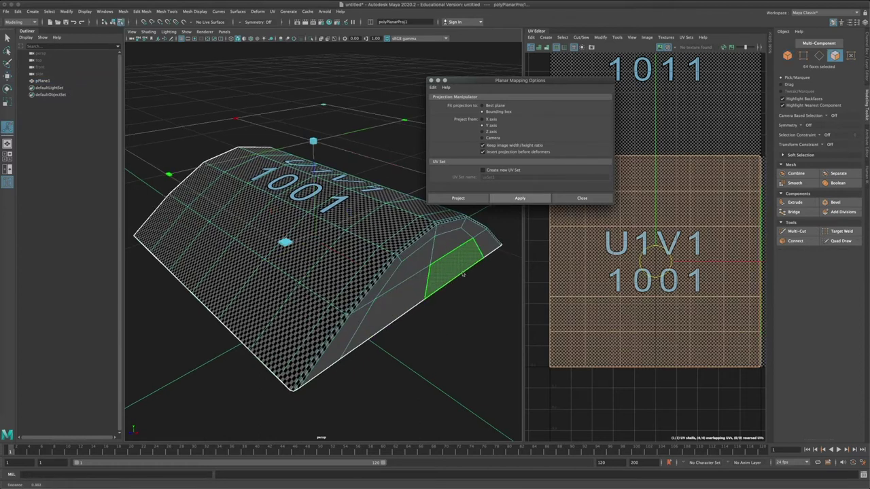
Examine the planar-projected checker pattern on the arch from straight above and close up on its sloped faces
{"action": "left_click_drag", "start_coordinate": [442, 272], "coordinate": [403, 292], "text": "alt"}
{"action": "middle_click_drag", "start_coordinate": [362, 242], "coordinate": [376, 268], "text": "alt"}
{"action": "middle_click_drag", "start_coordinate": [683, 251], "coordinate": [664, 279], "text": "alt"}
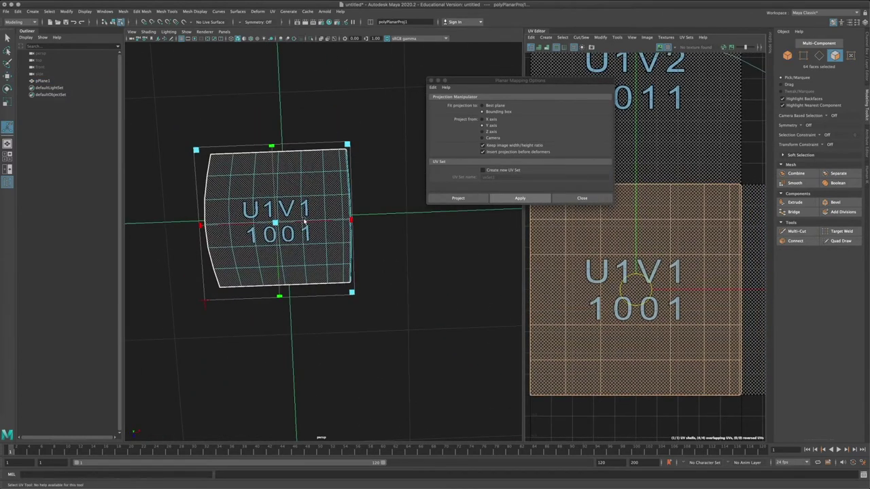
{"action": "left_click_drag", "start_coordinate": [317, 234], "coordinate": [334, 264], "text": "alt"}
{"action": "scroll", "coordinate": [336, 266], "scroll_direction": "up", "scroll_amount": 5}
{"action": "left_click_drag", "start_coordinate": [395, 268], "coordinate": [337, 248], "text": "alt"}
{"action": "scroll", "coordinate": [337, 248], "scroll_direction": "up", "scroll_amount": 4}
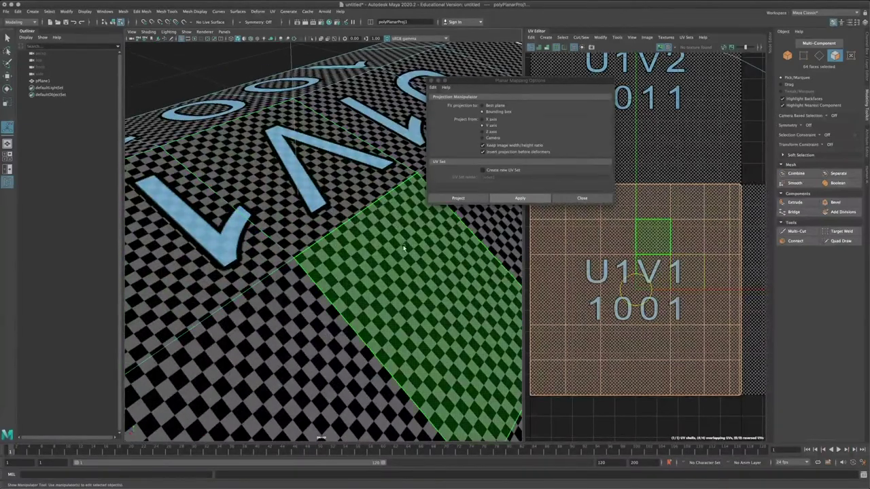
{"action": "scroll", "coordinate": [327, 262], "scroll_direction": "down", "scroll_amount": 8}
{"action": "scroll", "coordinate": [327, 262], "scroll_direction": "up", "scroll_amount": 8}
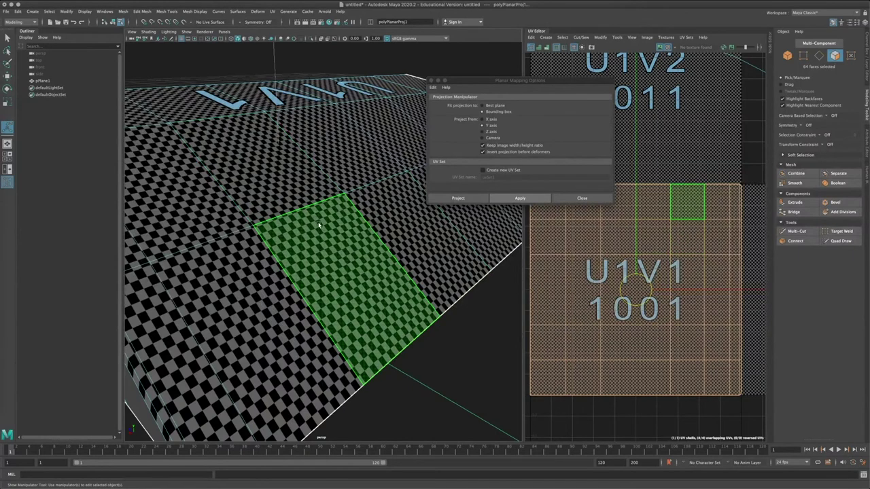
{"action": "scroll", "coordinate": [401, 247], "scroll_direction": "up", "scroll_amount": 3}
{"action": "mouse_move", "coordinate": [322, 226]}
{"action": "left_mouse_down", "text": "alt"}
{"action": "mouse_move", "coordinate": [401, 248]}
{"action": "mouse_move", "coordinate": [320, 225]}
{"action": "mouse_move", "coordinate": [329, 222]}
{"action": "left_mouse_up", "text": "alt"}
Inspect the arch's side profile under the projection plane and the checker stretching on its steep faces and flat ends
{"action": "scroll", "coordinate": [401, 248], "scroll_direction": "down", "scroll_amount": 5}
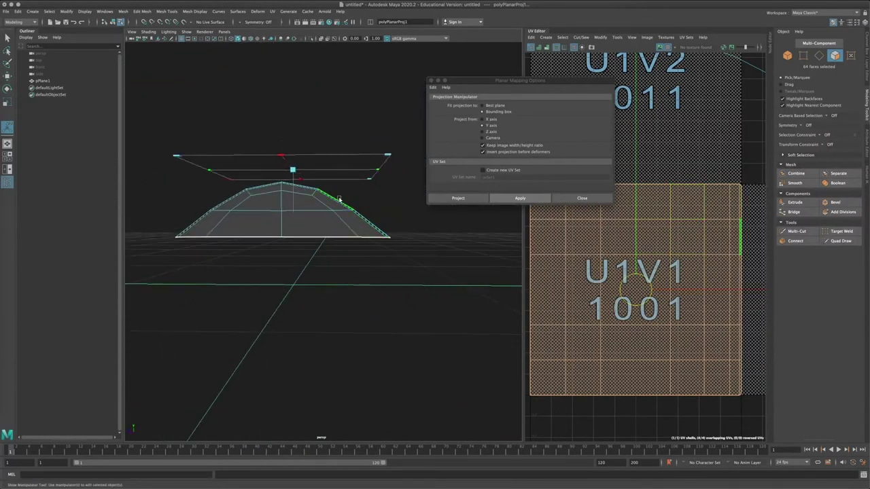
{"action": "left_click_drag", "start_coordinate": [388, 231], "coordinate": [363, 251], "text": "alt"}
{"action": "scroll", "coordinate": [407, 307], "scroll_direction": "up", "scroll_amount": 10}
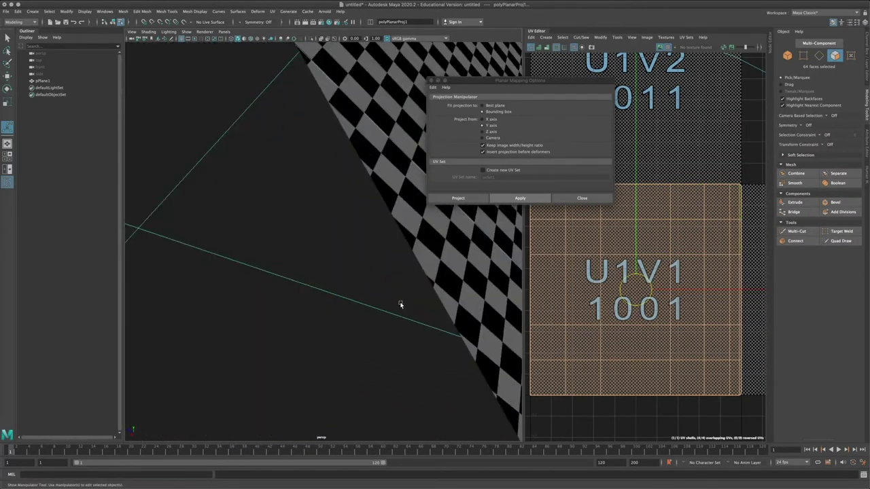
{"action": "scroll", "coordinate": [344, 264], "scroll_direction": "down", "scroll_amount": 4}
{"action": "scroll", "coordinate": [345, 263], "scroll_direction": "down", "scroll_amount": 1}
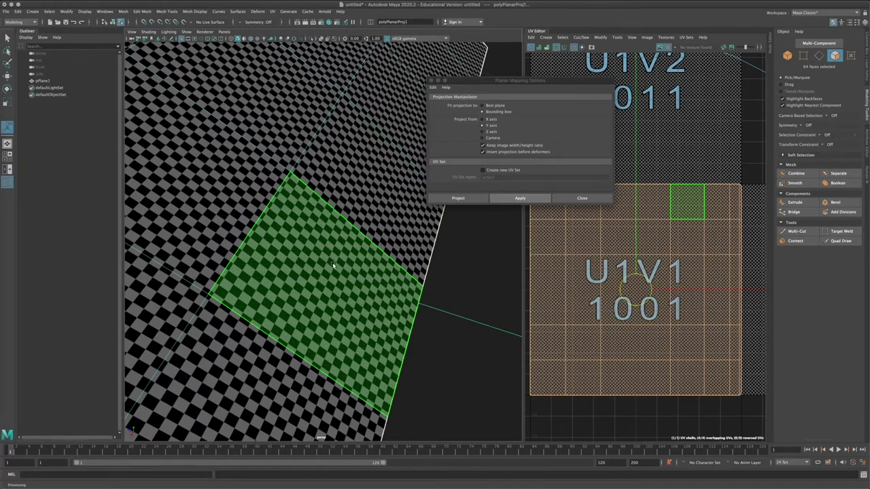
{"action": "scroll", "coordinate": [405, 287], "scroll_direction": "down", "scroll_amount": 10}
{"action": "left_click_drag", "start_coordinate": [405, 287], "coordinate": [314, 286], "text": "alt"}
{"action": "scroll", "coordinate": [315, 285], "scroll_direction": "up", "scroll_amount": 10}
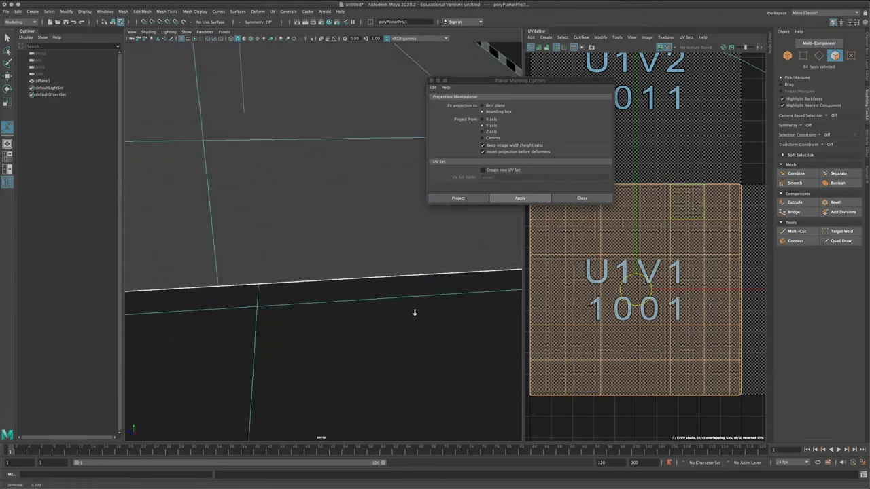
{"action": "left_click_drag", "start_coordinate": [413, 311], "coordinate": [343, 297], "text": "alt"}
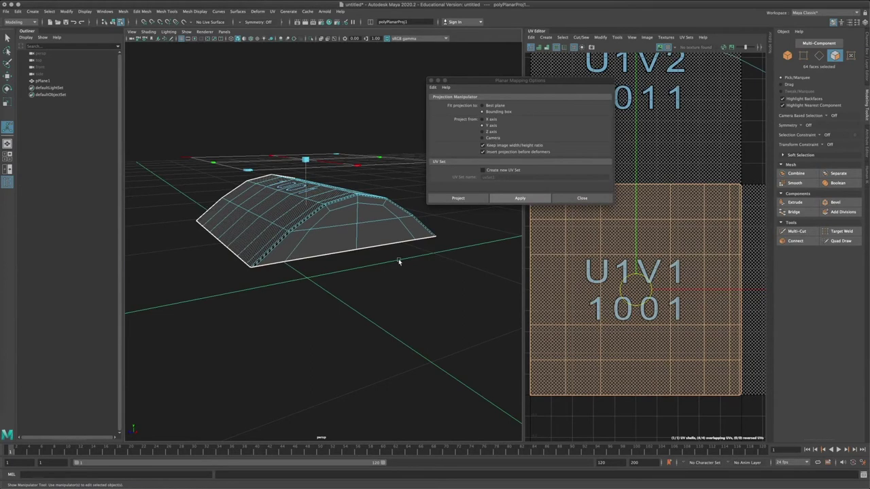
Cut the UVs along the edge loop separating the curved top from the side end cap
{"action": "scroll", "coordinate": [406, 261], "scroll_direction": "up", "scroll_amount": 10}
{"action": "left_click_drag", "start_coordinate": [381, 242], "coordinate": [402, 248], "text": "alt"}
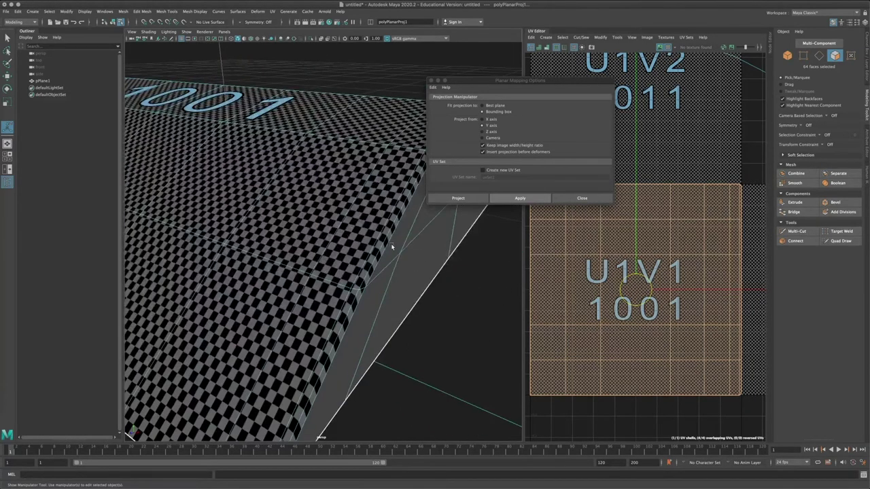
{"action": "right_click_drag", "start_coordinate": [427, 262], "coordinate": [338, 256], "text": "alt"}
{"action": "left_click_drag", "start_coordinate": [338, 256], "coordinate": [365, 265], "text": "alt"}
{"action": "right_click_drag", "start_coordinate": [365, 265], "coordinate": [406, 262], "text": "alt"}
{"action": "right_click_drag", "start_coordinate": [368, 230], "coordinate": [367, 215]}
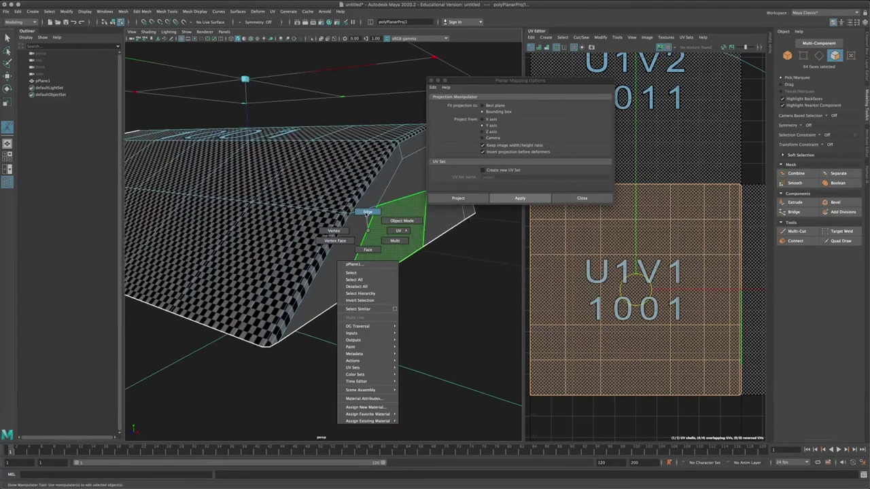
{"action": "left_click", "coordinate": [367, 213]}
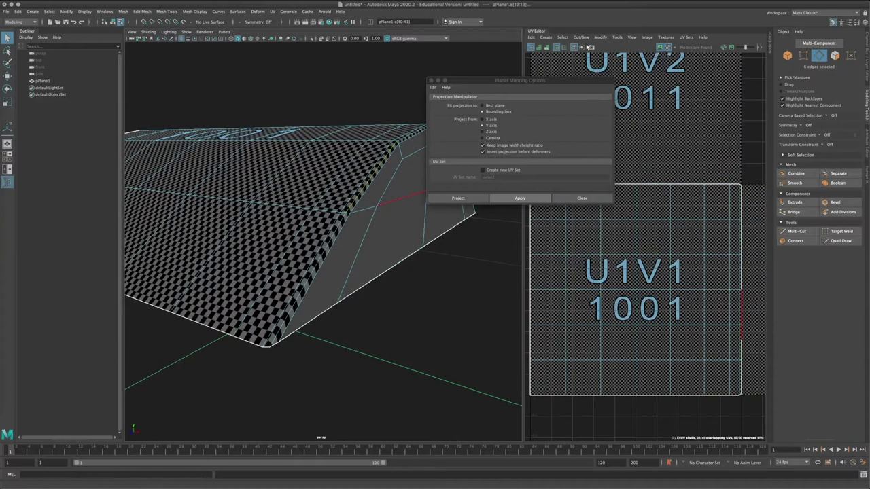
{"action": "left_click", "coordinate": [579, 38]}
{"action": "left_click", "coordinate": [585, 73]}
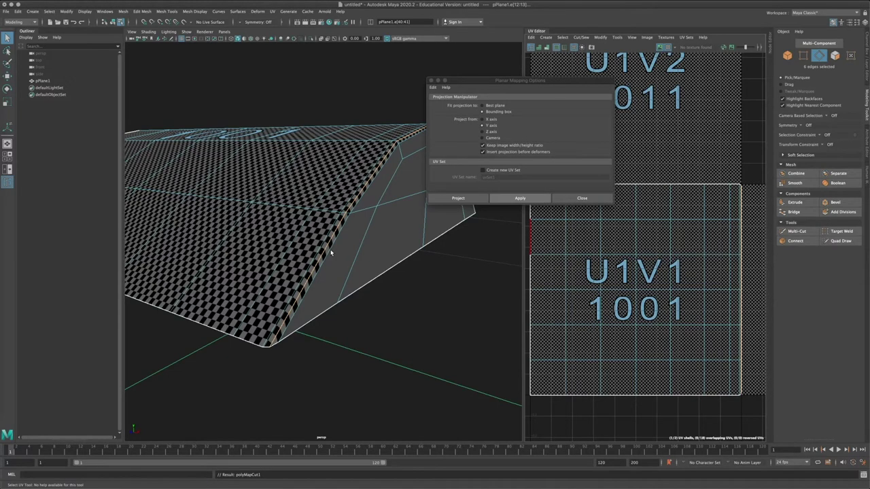
Switch to UV shell selection and select the end cap's UV shell
{"action": "right_click_drag", "start_coordinate": [351, 204], "coordinate": [351, 224]}
{"action": "double_click", "coordinate": [352, 176]}
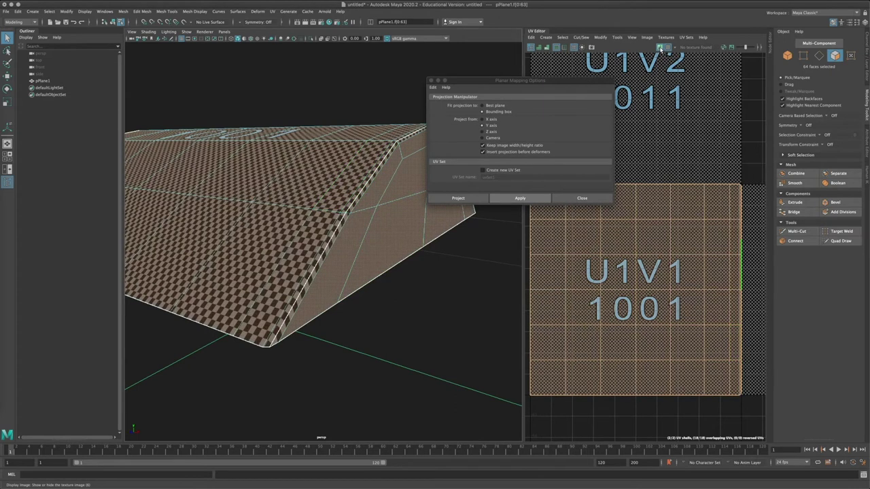
{"action": "left_click", "coordinate": [660, 49]}
{"action": "left_click", "coordinate": [660, 49]}
{"action": "right_click_drag", "start_coordinate": [605, 244], "coordinate": [699, 252]}
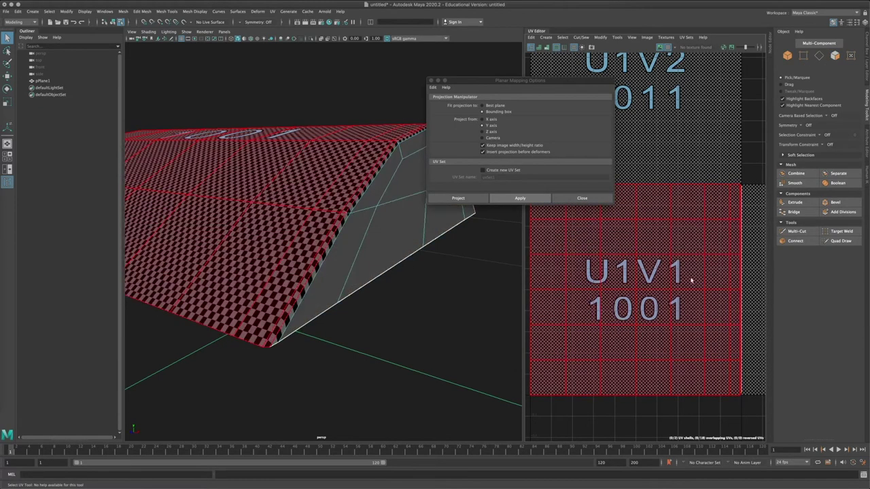
{"action": "left_click", "coordinate": [653, 272]}
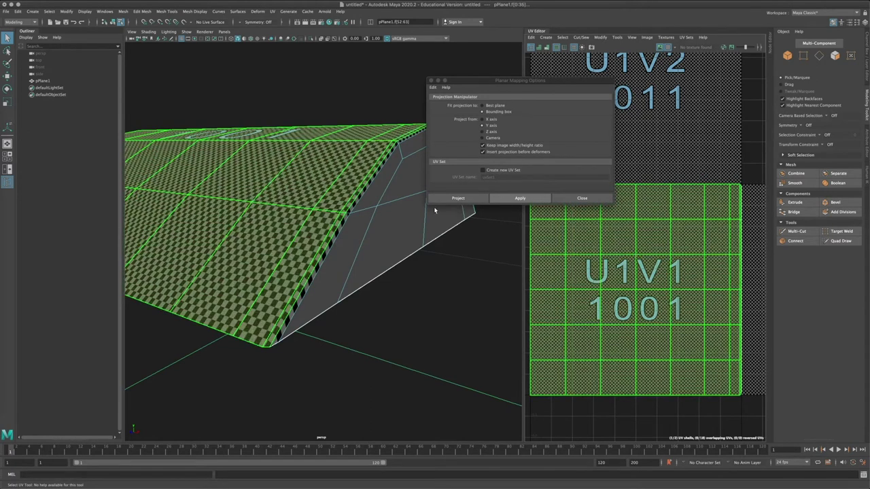
{"action": "left_click", "coordinate": [422, 269]}
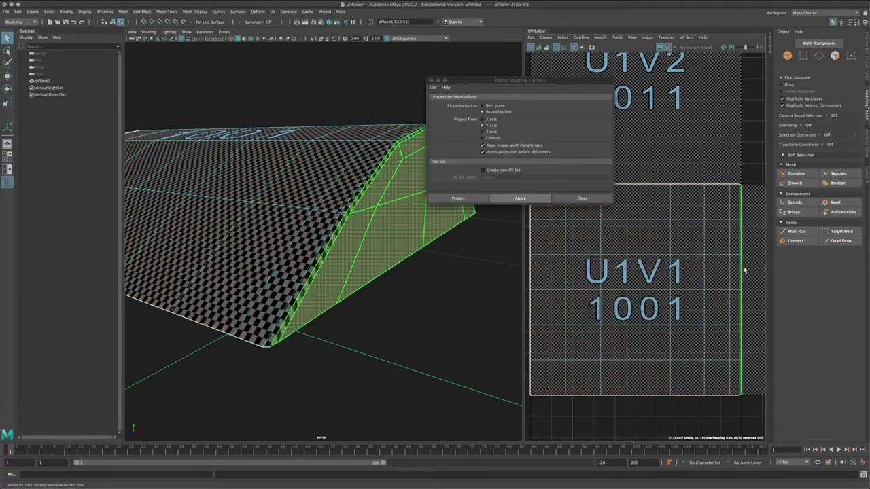
Move the end cap's UV shell out of the U1V1 tile to the middle of the U2V1 tile
{"action": "left_click_drag", "start_coordinate": [422, 269], "coordinate": [333, 266], "text": "alt"}
{"action": "right_click_drag", "start_coordinate": [332, 266], "coordinate": [254, 259], "text": "alt"}
{"action": "left_click_drag", "start_coordinate": [255, 258], "coordinate": [361, 308], "text": "alt"}
{"action": "right_click_drag", "start_coordinate": [361, 308], "coordinate": [375, 309], "text": "alt"}
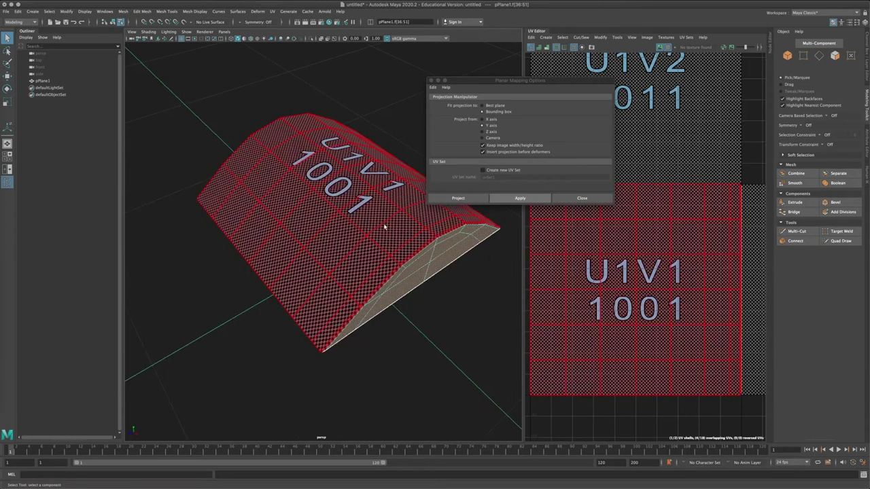
{"action": "key", "text": "w"}
{"action": "middle_click_drag", "start_coordinate": [750, 294], "coordinate": [628, 297], "text": "alt"}
{"action": "left_click_drag", "start_coordinate": [633, 295], "coordinate": [704, 298]}
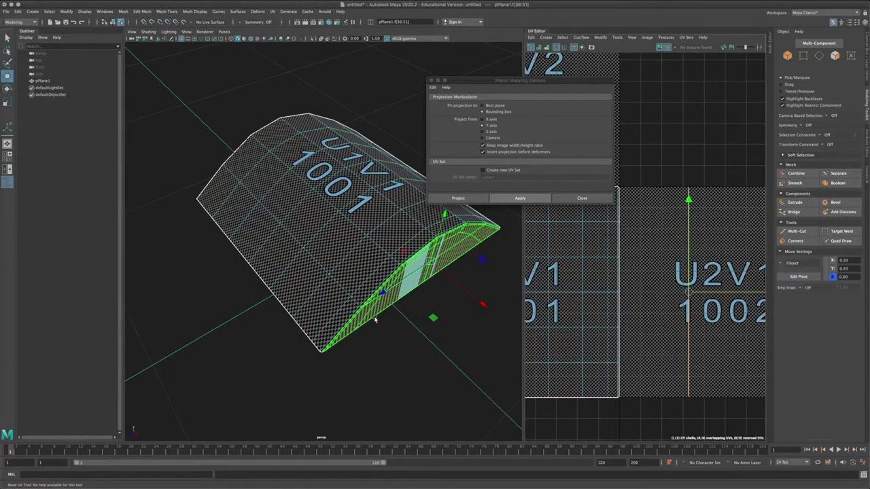
Apply a planar mapping to the end cap faces, projected from the X axis and fitted to the bounding box
{"action": "left_click_drag", "start_coordinate": [375, 317], "coordinate": [371, 293], "text": "alt"}
{"action": "right_click_drag", "start_coordinate": [371, 292], "coordinate": [408, 330], "text": "alt"}
{"action": "middle_click_drag", "start_coordinate": [408, 330], "coordinate": [393, 235], "text": "alt"}
{"action": "left_click_drag", "start_coordinate": [393, 235], "coordinate": [346, 221], "text": "alt"}
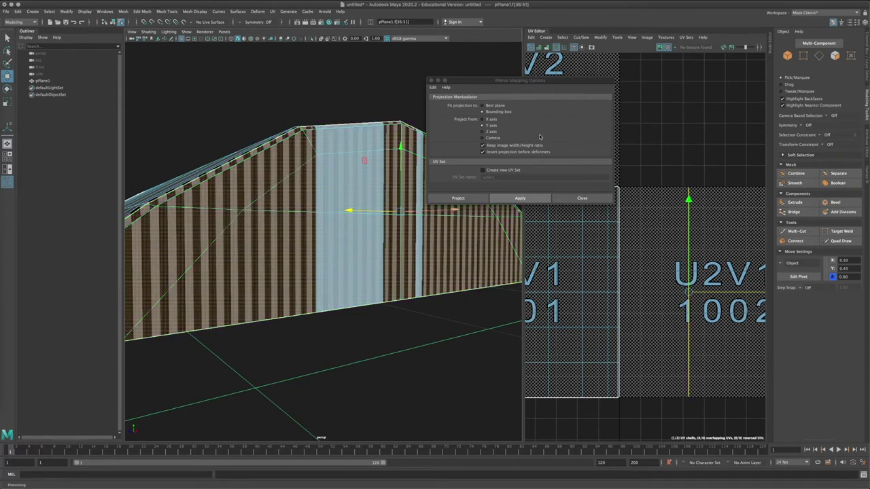
{"action": "left_click", "coordinate": [491, 133]}
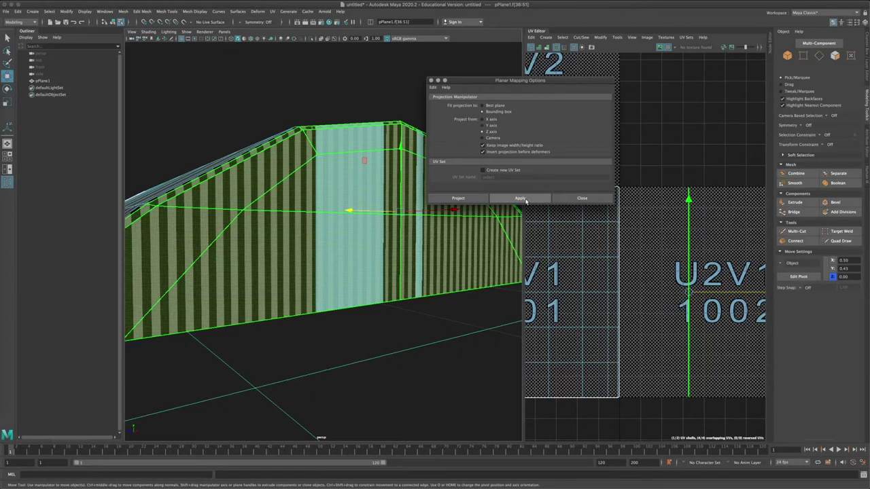
{"action": "scroll", "coordinate": [315, 274], "scroll_direction": "down", "scroll_amount": 5}
{"action": "left_click_drag", "start_coordinate": [278, 290], "coordinate": [309, 282], "text": "alt"}
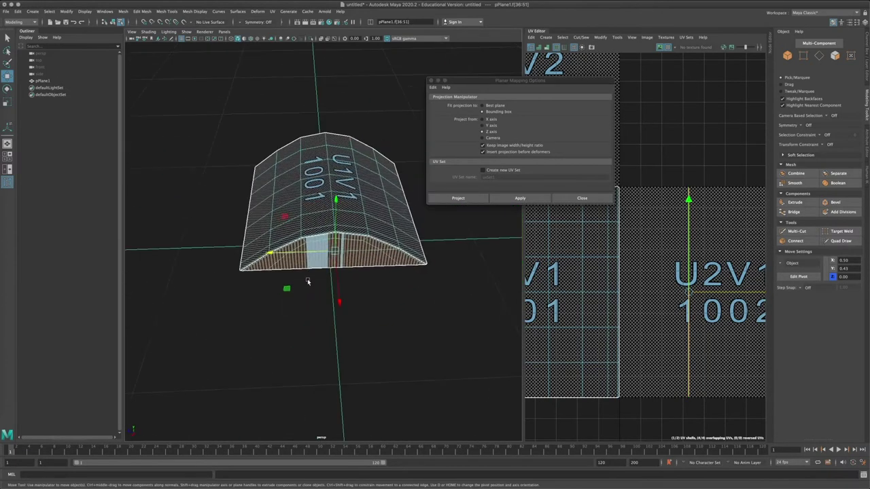
{"action": "left_click", "coordinate": [490, 120]}
{"action": "left_click", "coordinate": [520, 198]}
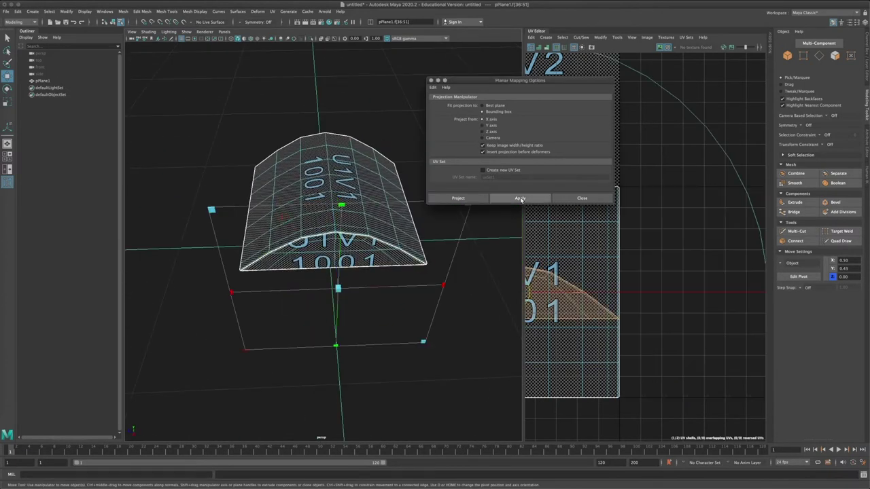
Move the end cap's UV shell up into the U1V2 tile, just above the curved top's shell
{"action": "left_click_drag", "start_coordinate": [354, 258], "coordinate": [475, 274], "text": "alt"}
{"action": "middle_click_drag", "start_coordinate": [649, 307], "coordinate": [739, 294], "text": "alt"}
{"action": "right_click_drag", "start_coordinate": [740, 294], "coordinate": [677, 291], "text": "alt"}
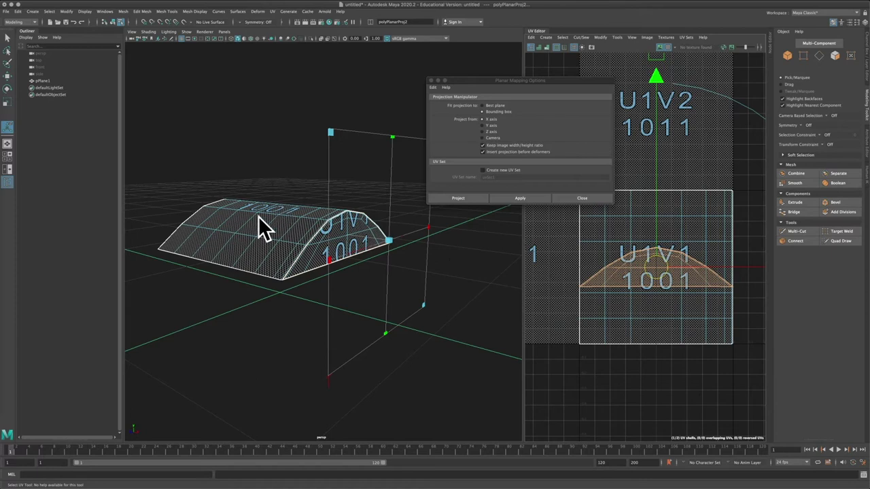
{"action": "left_click", "coordinate": [671, 264]}
{"action": "key", "text": "w"}
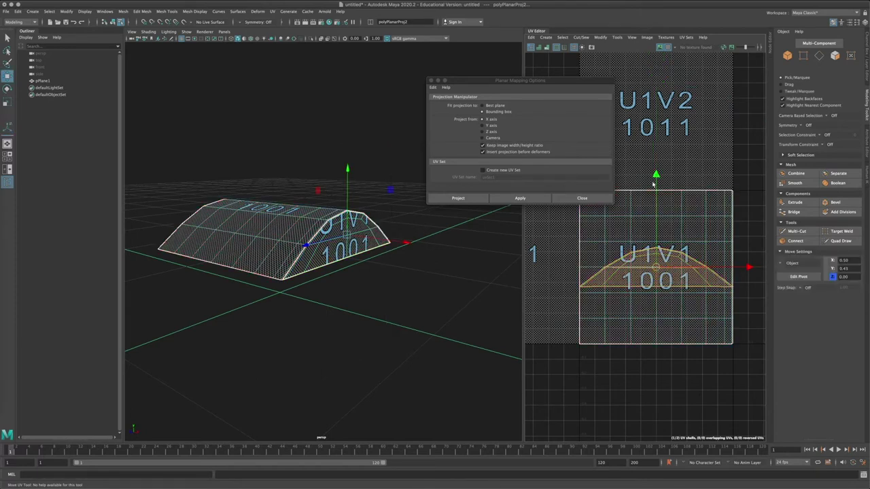
{"action": "left_click_drag", "start_coordinate": [655, 171], "coordinate": [658, 76]}
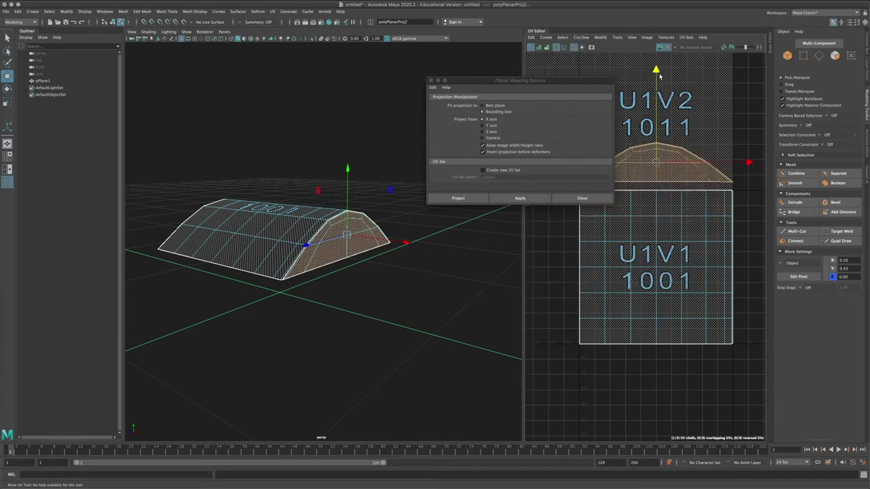
Return the mesh to object mode and close the planar mapping options
{"action": "middle_click_drag", "start_coordinate": [645, 202], "coordinate": [679, 248], "text": "alt"}
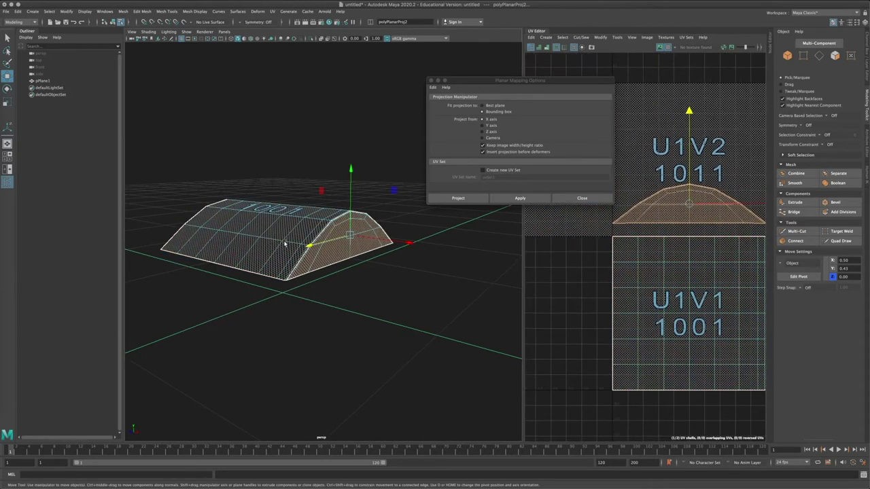
{"action": "right_click_drag", "start_coordinate": [284, 244], "coordinate": [334, 258], "text": "alt"}
{"action": "left_click_drag", "start_coordinate": [334, 259], "coordinate": [349, 291], "text": "alt"}
{"action": "right_click_drag", "start_coordinate": [349, 291], "coordinate": [388, 282], "text": "alt"}
{"action": "right_click_drag", "start_coordinate": [413, 252], "coordinate": [433, 242]}
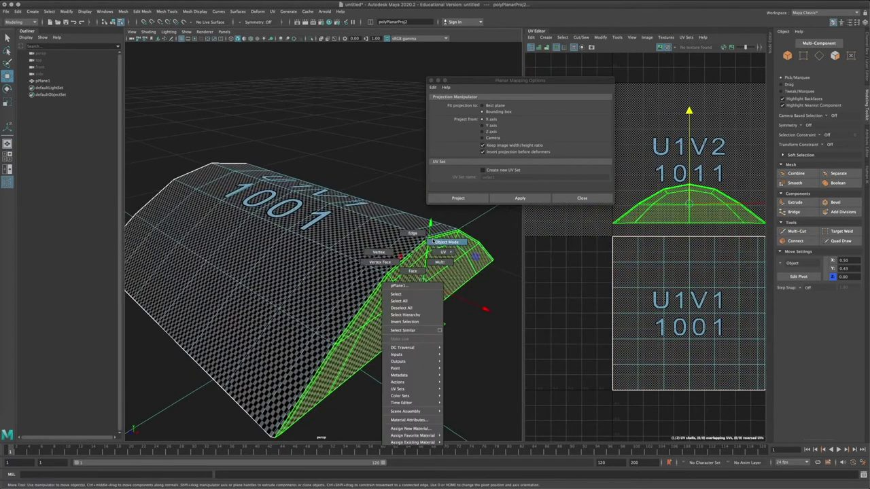
{"action": "left_click", "coordinate": [445, 242]}
{"action": "middle_click_drag", "start_coordinate": [696, 276], "coordinate": [679, 289], "text": "alt"}
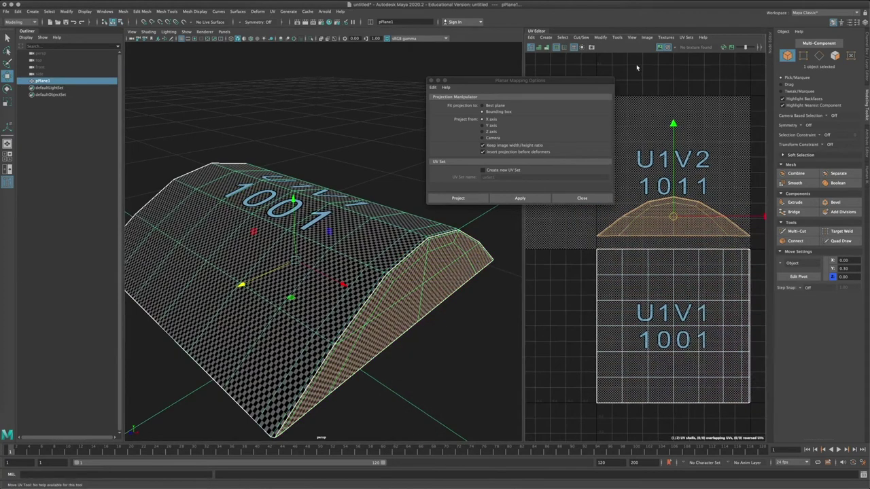
{"action": "left_click", "coordinate": [437, 81]}
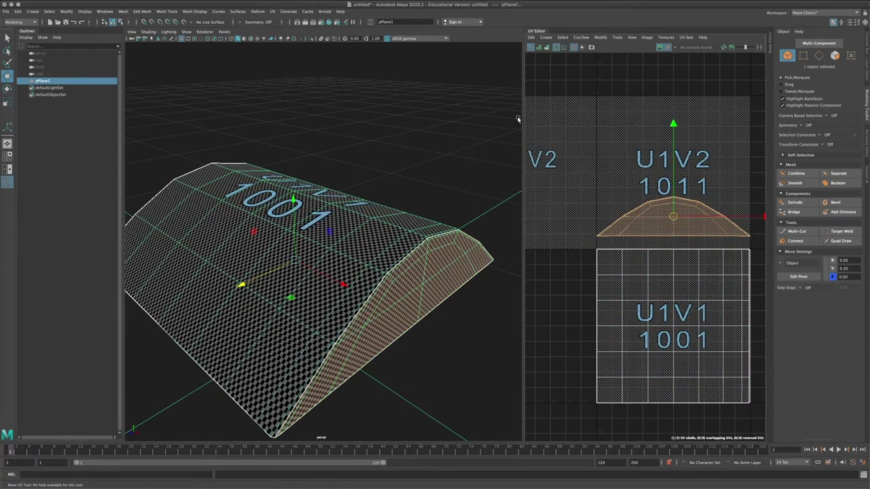
Select the end cap's UVs and move them down slightly, closer to the curved top's square shell
{"action": "right_click_drag", "start_coordinate": [633, 175], "coordinate": [622, 160]}
{"action": "left_click_drag", "start_coordinate": [564, 171], "coordinate": [766, 242]}
{"action": "left_click_drag", "start_coordinate": [674, 123], "coordinate": [675, 132]}
Select all UVs and scale both shells down uniformly to fit inside the U1V1 tile
{"action": "left_click_drag", "start_coordinate": [563, 188], "coordinate": [817, 463]}
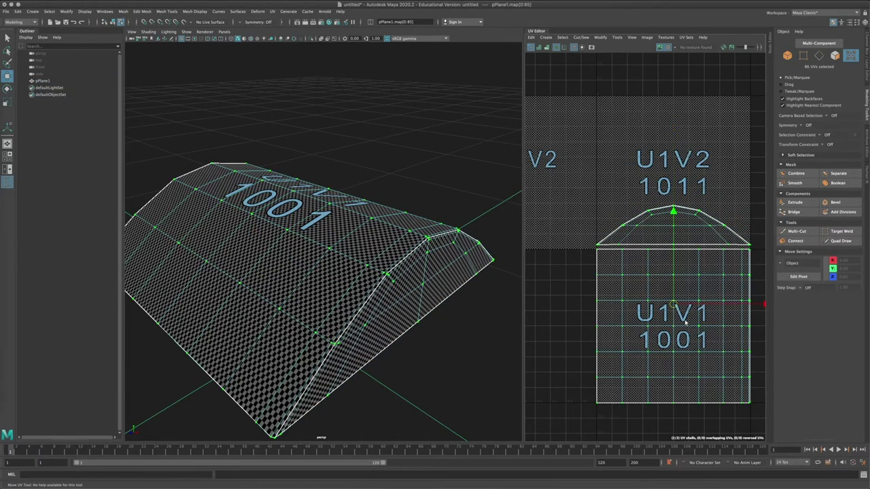
{"action": "key", "text": "r"}
{"action": "left_click_drag", "start_coordinate": [673, 307], "coordinate": [661, 329]}
{"action": "key", "text": "w"}
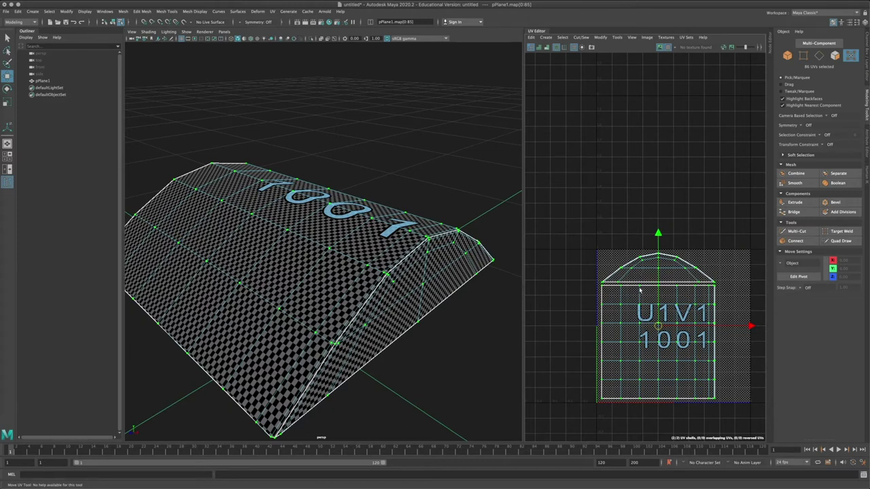
{"action": "middle_click_drag", "start_coordinate": [668, 332], "coordinate": [640, 292], "text": "alt"}
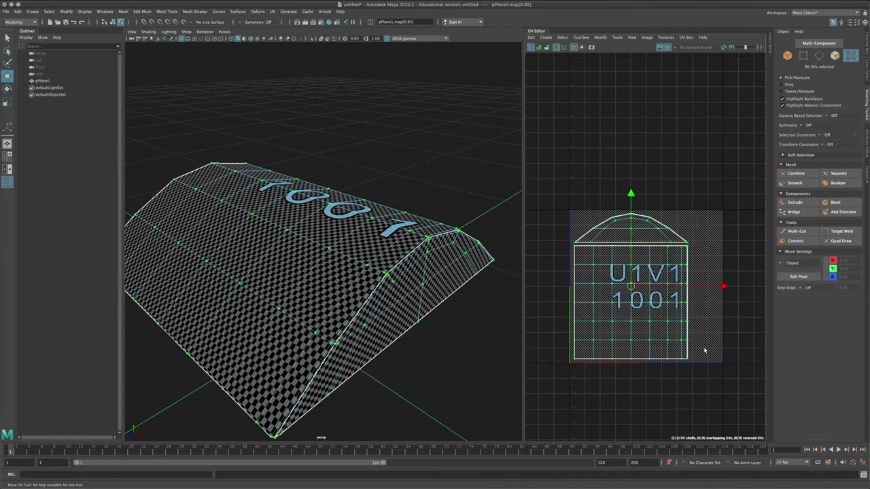
{"action": "scroll", "coordinate": [692, 308], "scroll_direction": "up", "scroll_amount": 4}
{"action": "middle_click_drag", "start_coordinate": [648, 310], "coordinate": [684, 312], "text": "alt"}
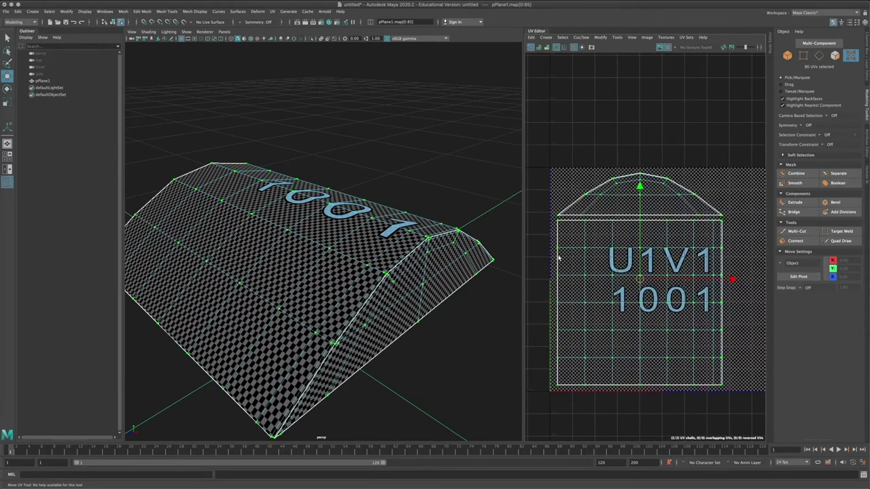
Widen the UV Editor and undo the scaling of both UV shells
{"action": "left_click_drag", "start_coordinate": [524, 226], "coordinate": [414, 226]}
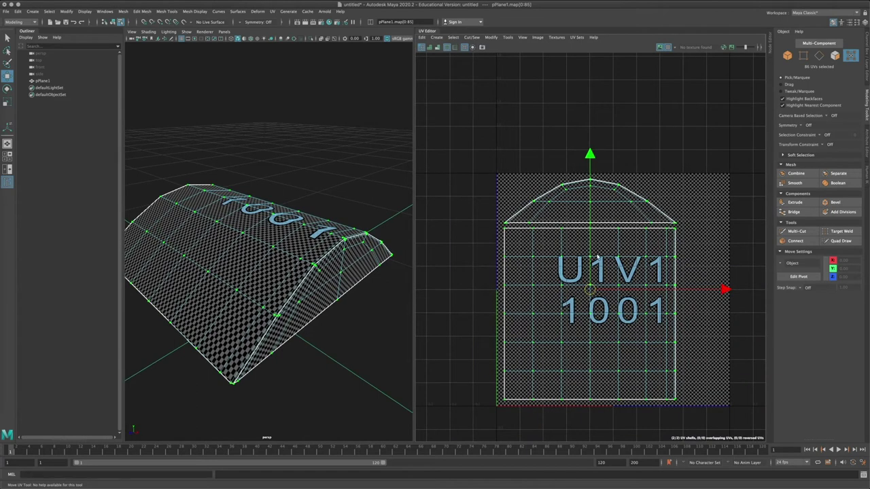
{"action": "key", "text": "ctrl+z"}
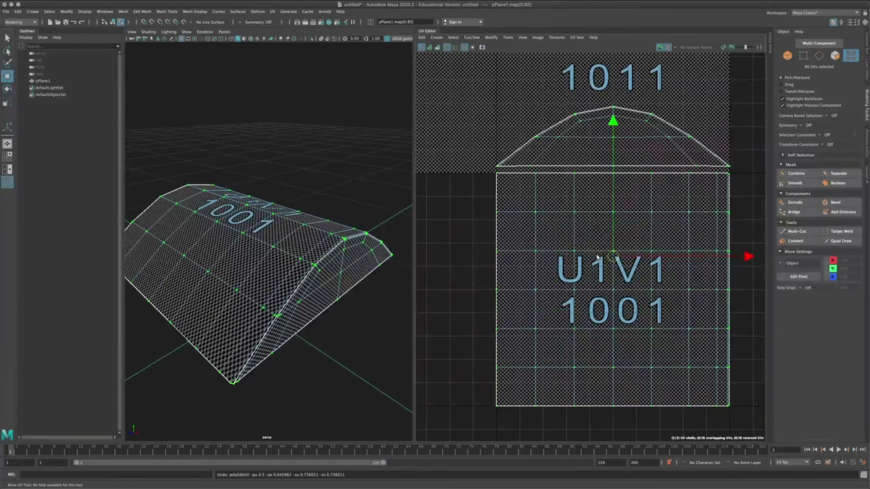
Select only the curved top's UVs and scale them down slightly to sit just inside the U1V1 tile borders
{"action": "key", "text": "r"}
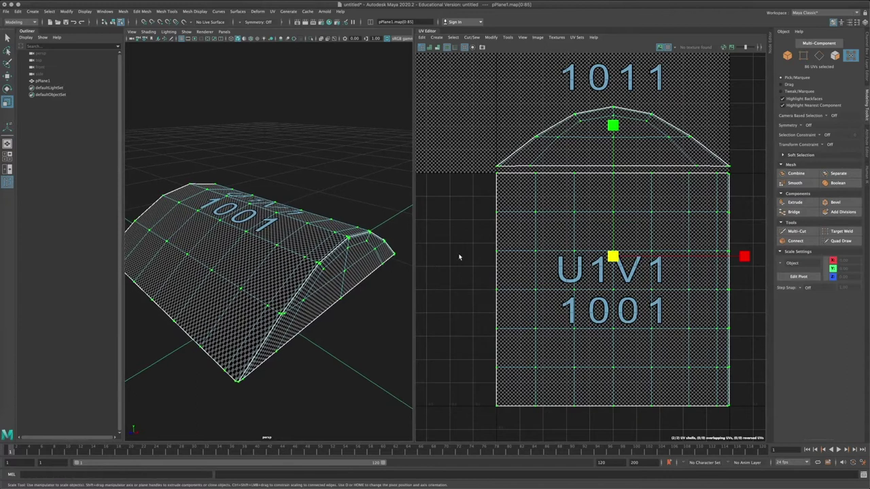
{"action": "left_click_drag", "start_coordinate": [477, 170], "coordinate": [753, 424]}
{"action": "left_click_drag", "start_coordinate": [613, 291], "coordinate": [610, 291]}
{"action": "left_click_drag", "start_coordinate": [280, 315], "coordinate": [306, 314], "text": "alt"}
{"action": "mouse_move", "coordinate": [306, 313]}
{"action": "right_mouse_down", "text": "alt"}
{"action": "mouse_move", "coordinate": [344, 316]}
{"action": "mouse_move", "coordinate": [270, 309]}
{"action": "mouse_move", "coordinate": [297, 314]}
{"action": "right_mouse_up", "text": "alt"}
{"action": "left_click_drag", "start_coordinate": [297, 314], "coordinate": [294, 324], "text": "alt"}
{"action": "right_click_drag", "start_coordinate": [294, 324], "coordinate": [300, 343], "text": "alt"}
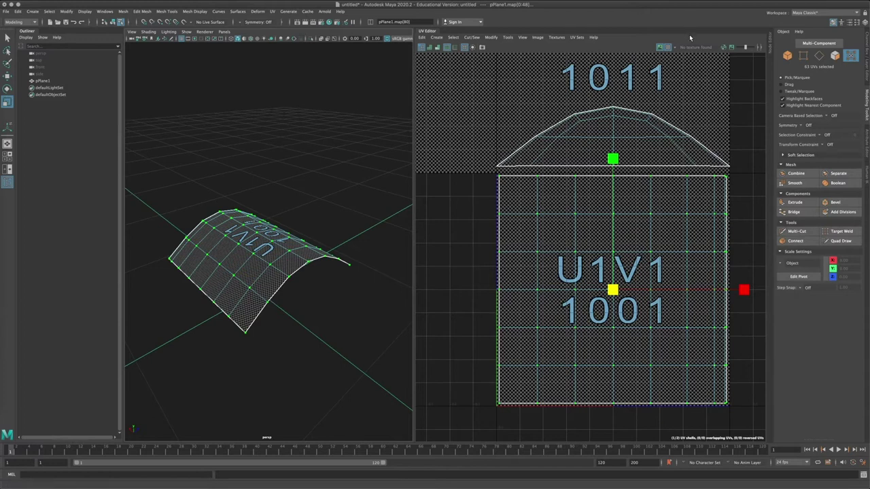
Show the UV Toolkit's transform settings and rotate the curved top's UVs 90 degrees clockwise
{"action": "left_click", "coordinate": [570, 38]}
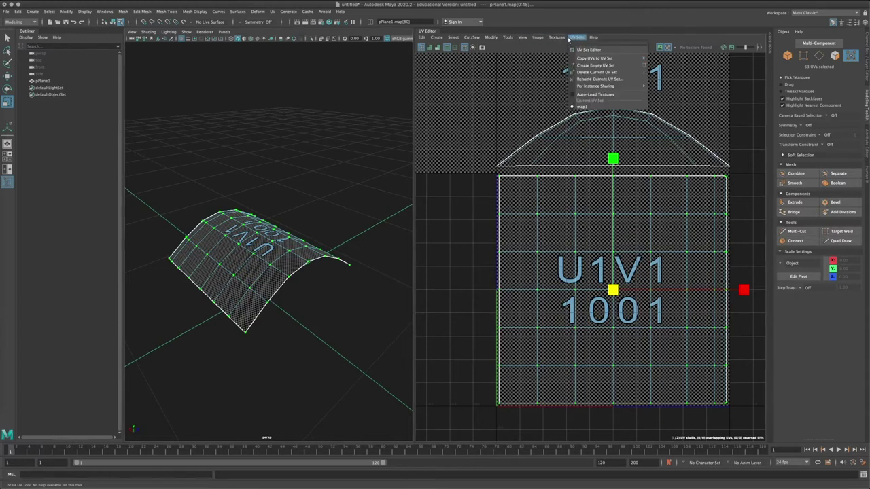
{"action": "left_click", "coordinate": [570, 38]}
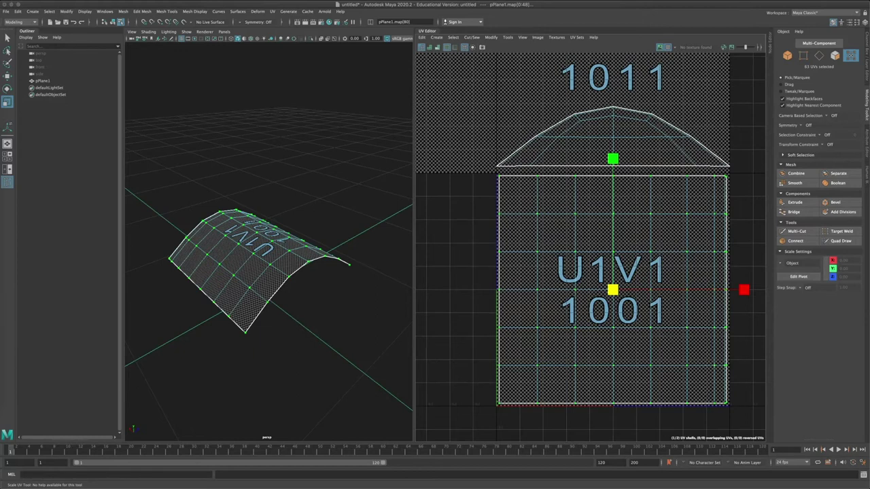
{"action": "left_click_drag", "start_coordinate": [625, 123], "coordinate": [767, 120]}
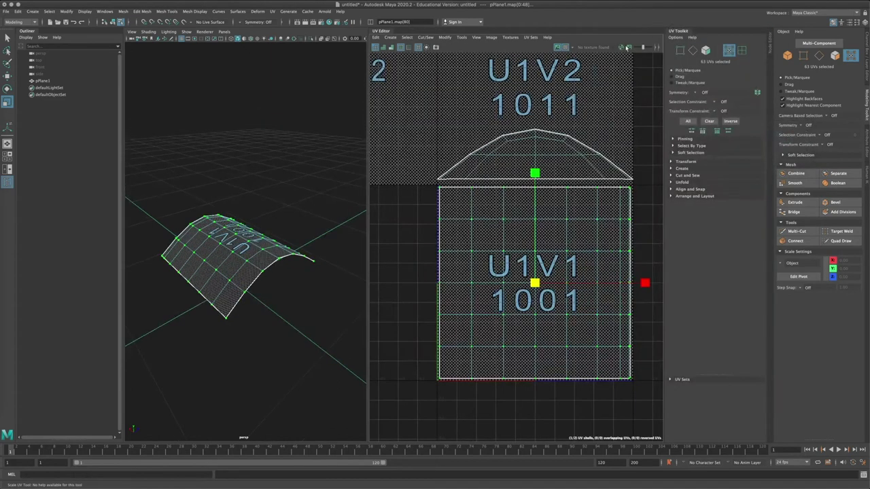
{"action": "left_click", "coordinate": [688, 162]}
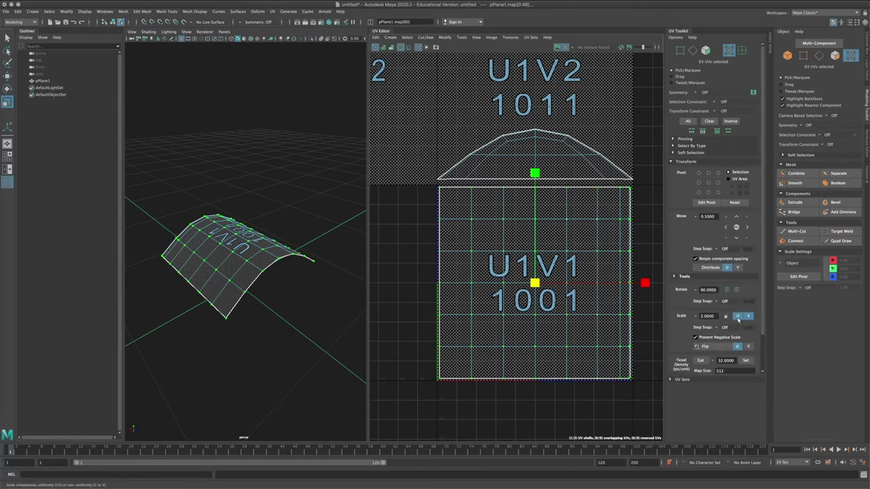
{"action": "left_click", "coordinate": [738, 290]}
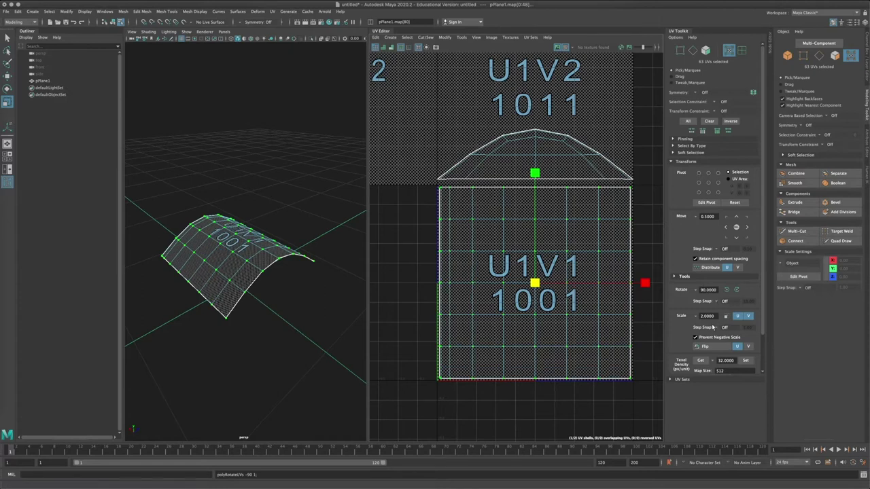
Set the UV move distance to 1 in the transform settings
{"action": "left_click", "coordinate": [714, 217]}
{"action": "type", "text": "1"}
{"action": "key", "text": "Return"}
{"action": "left_click_drag", "start_coordinate": [249, 286], "coordinate": [254, 291], "text": "alt"}
{"action": "right_click_drag", "start_coordinate": [254, 291], "coordinate": [327, 307], "text": "alt"}
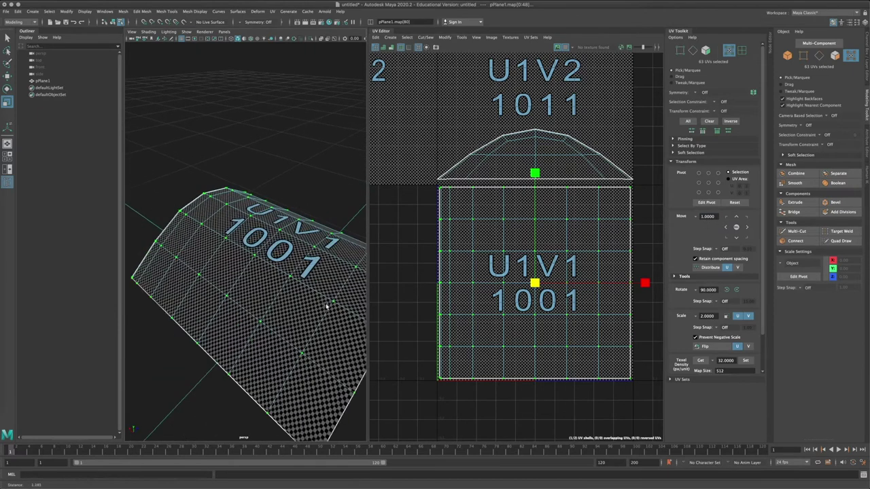
Examine the checker pattern and tile label on the curved top from several angles in the 3D view
{"action": "left_click_drag", "start_coordinate": [326, 307], "coordinate": [338, 309], "text": "alt"}
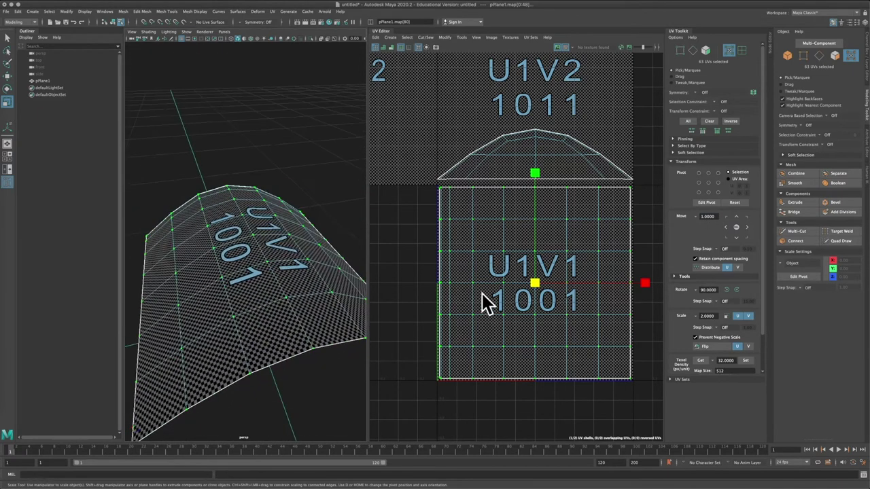
{"action": "left_click_drag", "start_coordinate": [285, 275], "coordinate": [318, 328], "text": "alt"}
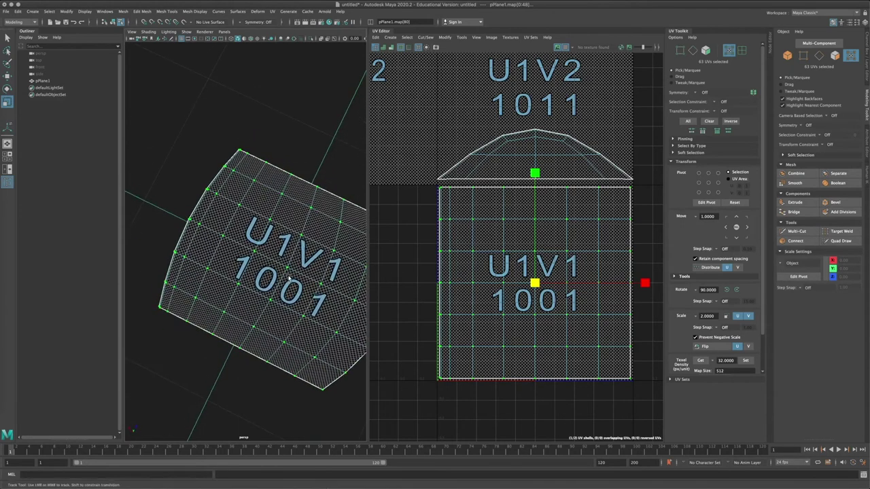
{"action": "left_click_drag", "start_coordinate": [268, 266], "coordinate": [243, 256], "text": "alt"}
{"action": "right_click_drag", "start_coordinate": [243, 256], "coordinate": [222, 264], "text": "alt"}
{"action": "left_click_drag", "start_coordinate": [221, 264], "coordinate": [246, 280], "text": "alt"}
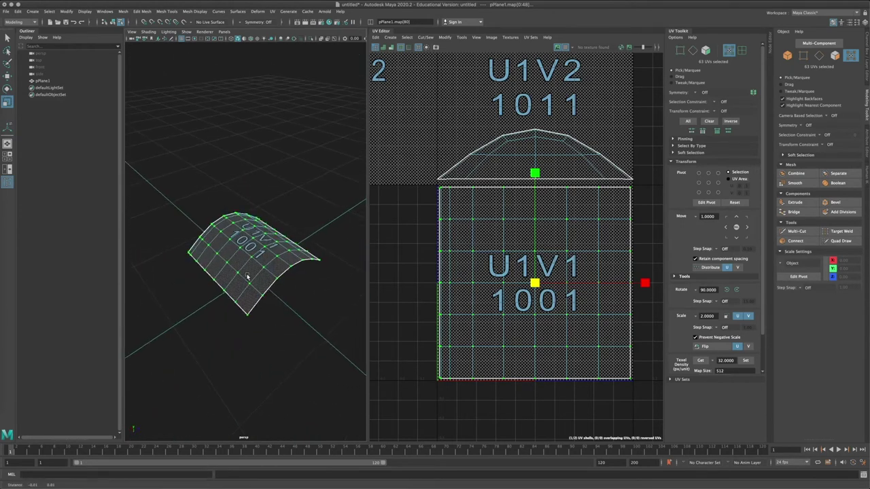
{"action": "right_click_drag", "start_coordinate": [247, 279], "coordinate": [280, 266], "text": "alt"}
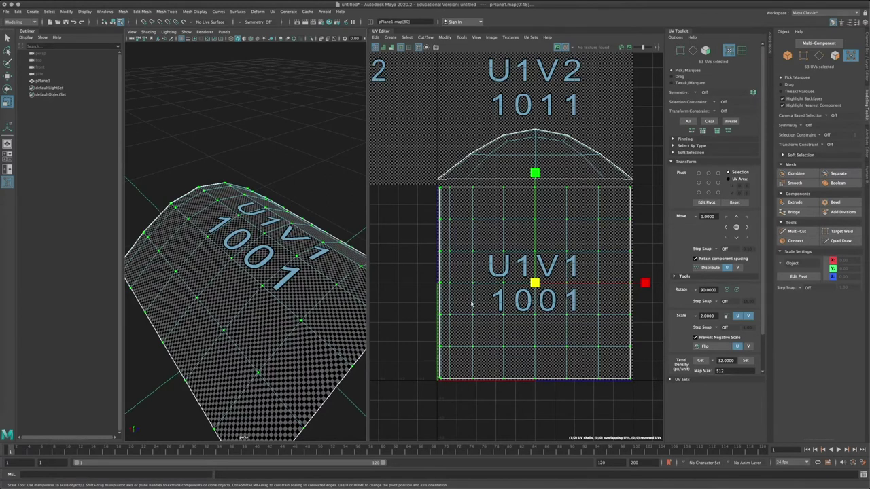
{"action": "left_click_drag", "start_coordinate": [322, 265], "coordinate": [272, 265], "text": "alt"}
{"action": "scroll", "coordinate": [296, 293], "scroll_direction": "down", "scroll_amount": 5}
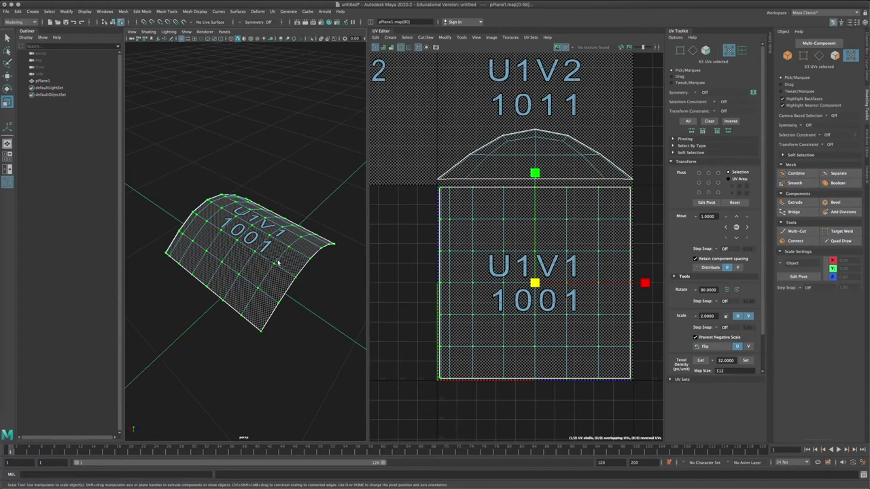
{"action": "left_click_drag", "start_coordinate": [266, 241], "coordinate": [263, 252], "text": "alt"}
Return the curved mesh to object mode and save the scene as UVExample_e01 in the project's scenes folder
{"action": "right_click_drag", "start_coordinate": [243, 232], "coordinate": [289, 175]}
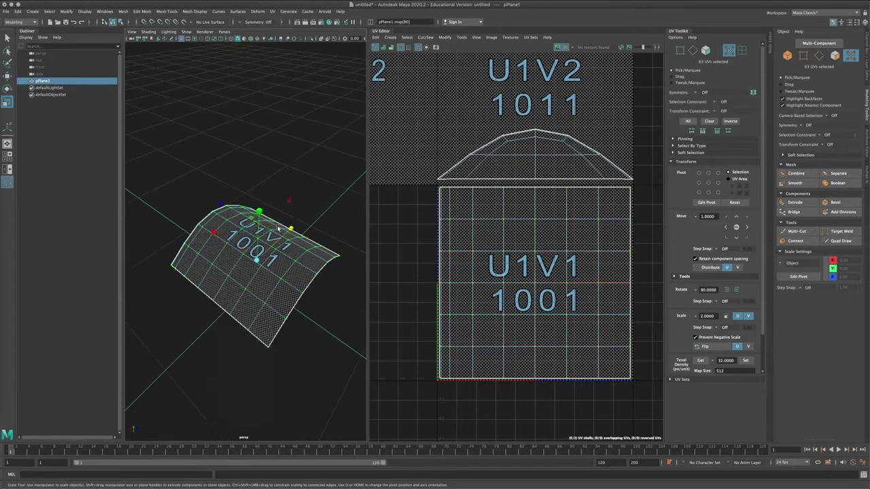
{"action": "left_click_drag", "start_coordinate": [264, 236], "coordinate": [267, 254], "text": "alt"}
{"action": "scroll", "coordinate": [267, 253], "scroll_direction": "up", "scroll_amount": 5}
{"action": "scroll", "coordinate": [267, 253], "scroll_direction": "down", "scroll_amount": 4}
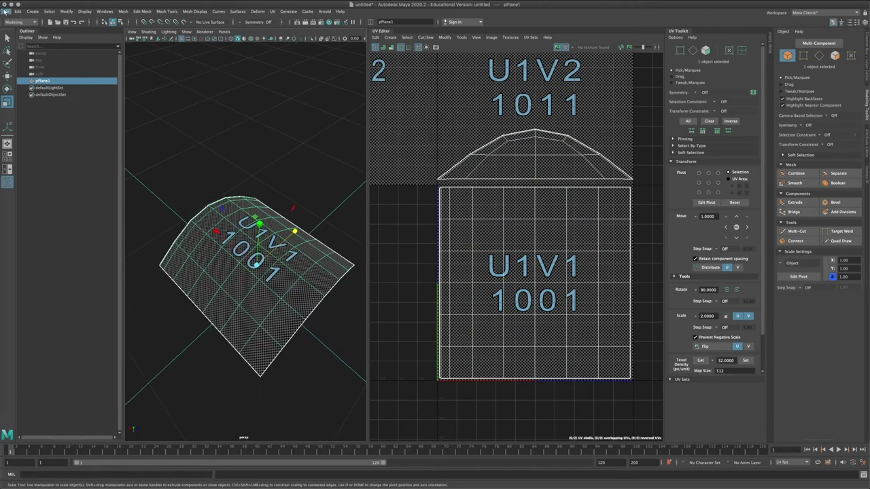
{"action": "left_click", "coordinate": [6, 11]}
{"action": "key", "text": "Return"}
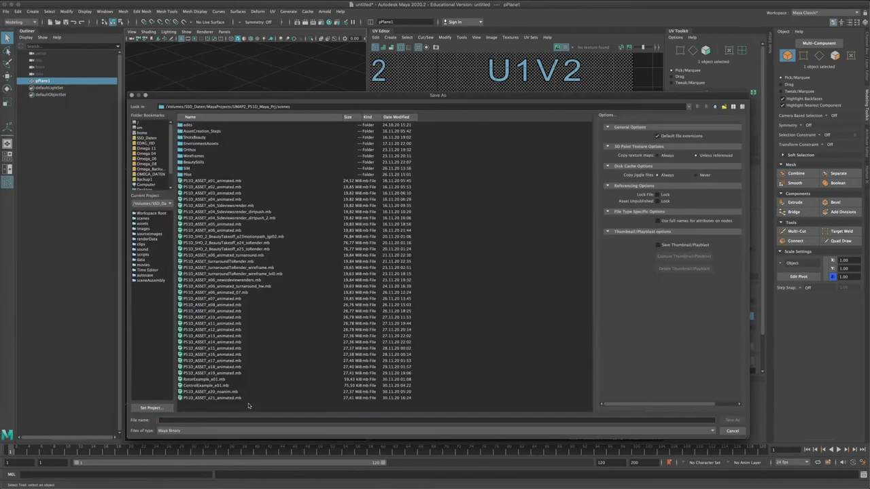
{"action": "type", "text": "UVExample_e01"}
{"action": "key", "text": "Return"}
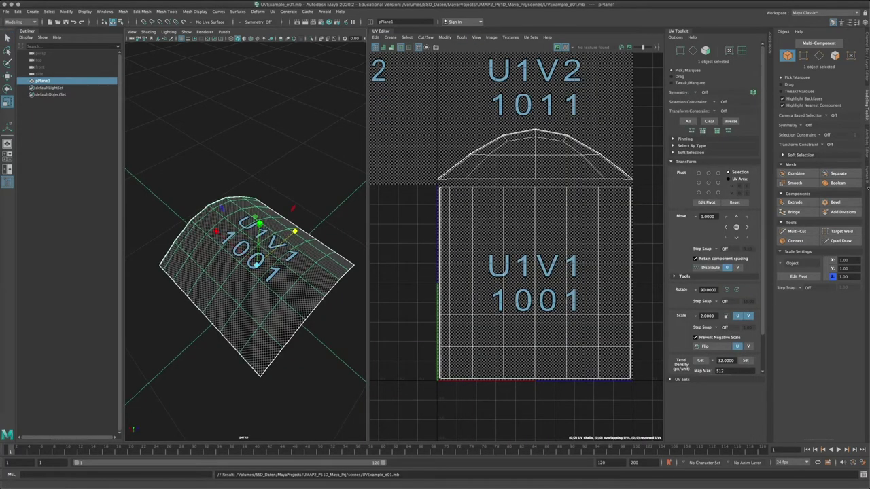
Show the Attribute Editor and collapse the UV Editor and UV Toolkit to enlarge the 3D view
{"action": "left_click", "coordinate": [866, 153]}
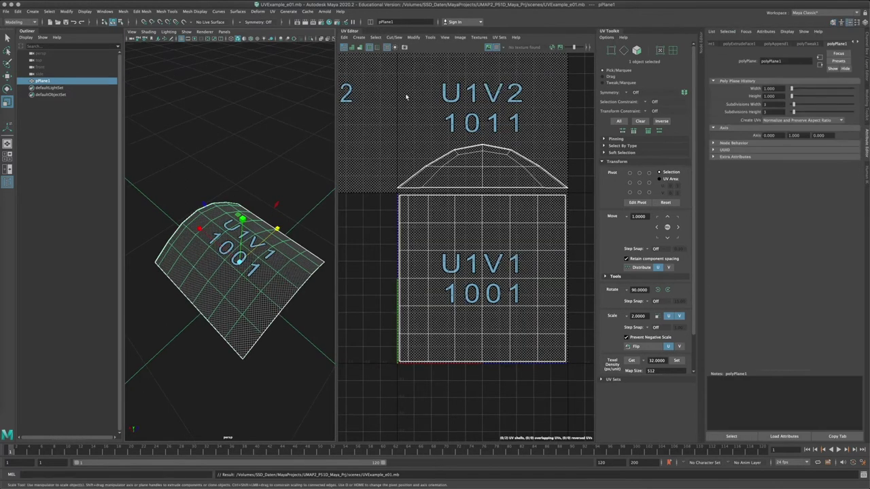
{"action": "double_click", "coordinate": [350, 32]}
{"action": "left_click", "coordinate": [615, 30]}
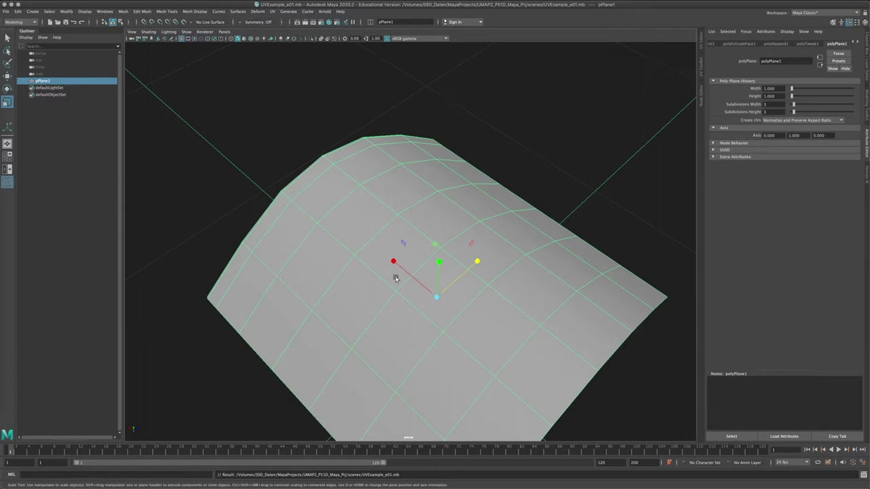
{"action": "left_click_drag", "start_coordinate": [396, 276], "coordinate": [380, 252], "text": "alt"}
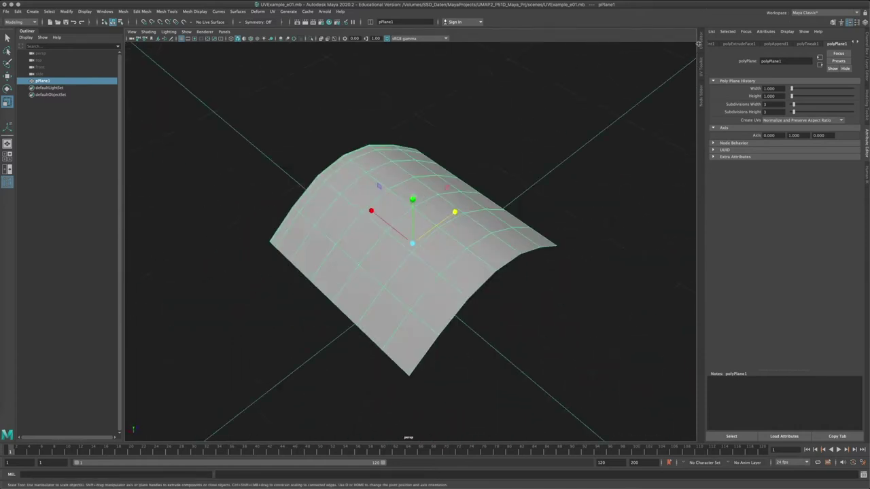
{"action": "middle_click_drag", "start_coordinate": [374, 193], "coordinate": [347, 174], "text": "alt"}
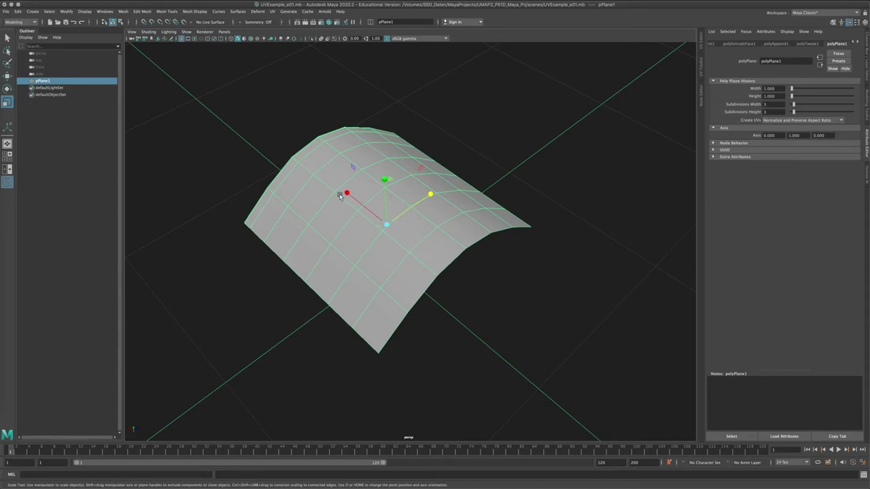
{"action": "left_click_drag", "start_coordinate": [374, 220], "coordinate": [388, 232], "text": "alt"}
{"action": "right_click_drag", "start_coordinate": [387, 232], "coordinate": [470, 271], "text": "alt"}
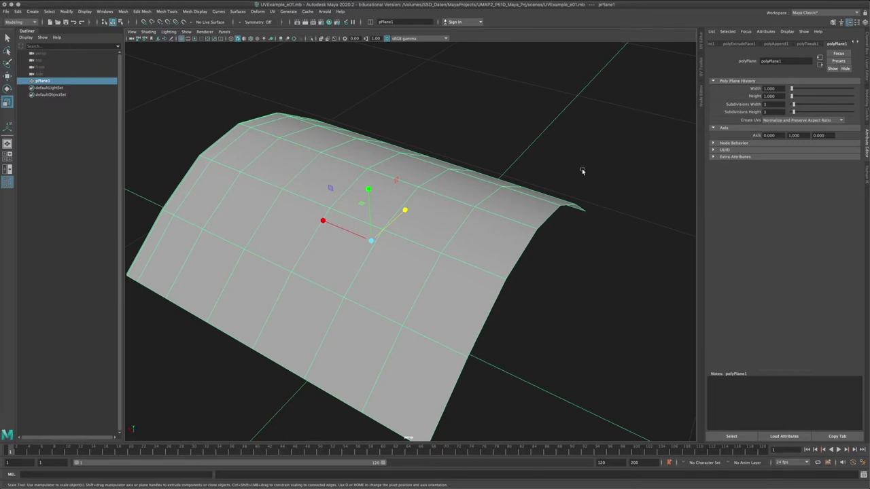
{"action": "left_click_drag", "start_coordinate": [582, 171], "coordinate": [463, 197], "text": "alt"}
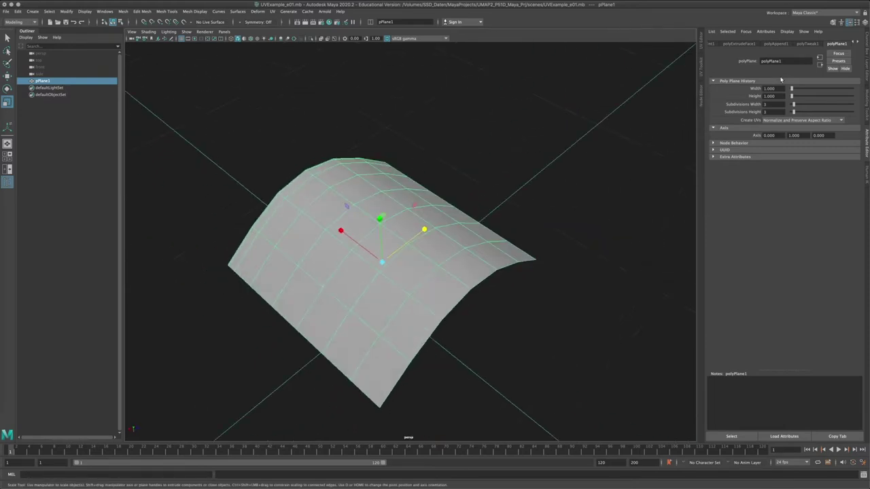
Look through the mesh's construction history nodes in the Attribute Editor and the Delete All by Type options
{"action": "left_click", "coordinate": [858, 44]}
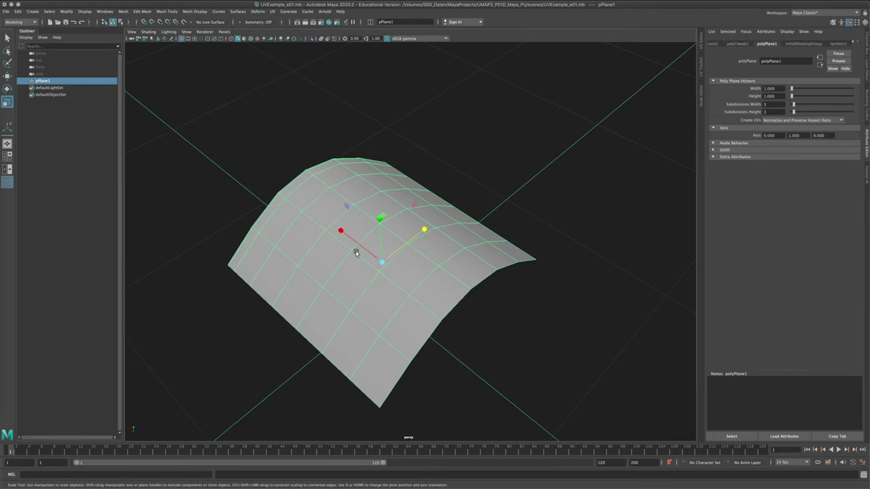
{"action": "left_click_drag", "start_coordinate": [356, 253], "coordinate": [388, 209], "text": "alt"}
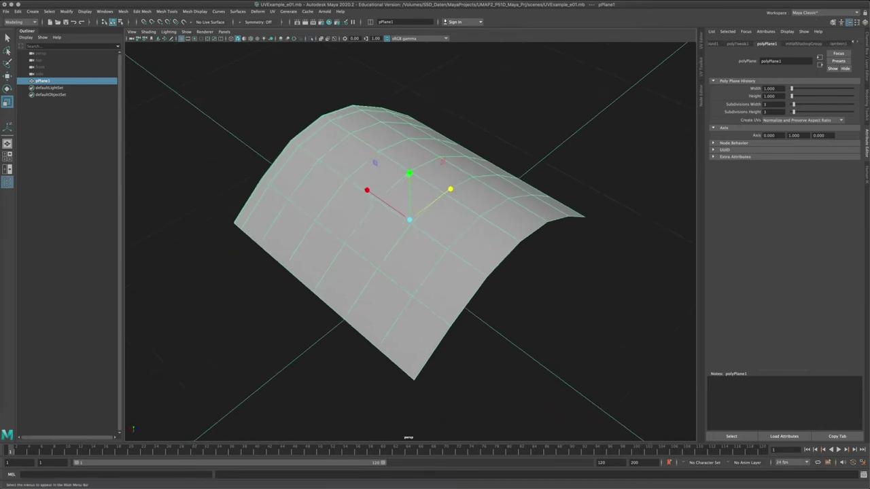
{"action": "left_click", "coordinate": [18, 12]}
{"action": "mouse_move", "coordinate": [74, 100]}
{"action": "left_click", "coordinate": [133, 101]}
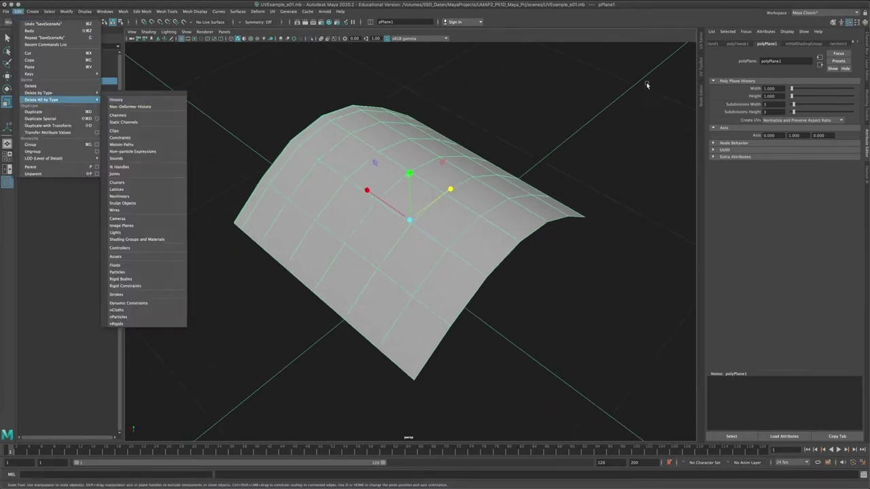
{"action": "left_click", "coordinate": [853, 44]}
{"action": "left_click", "coordinate": [853, 43]}
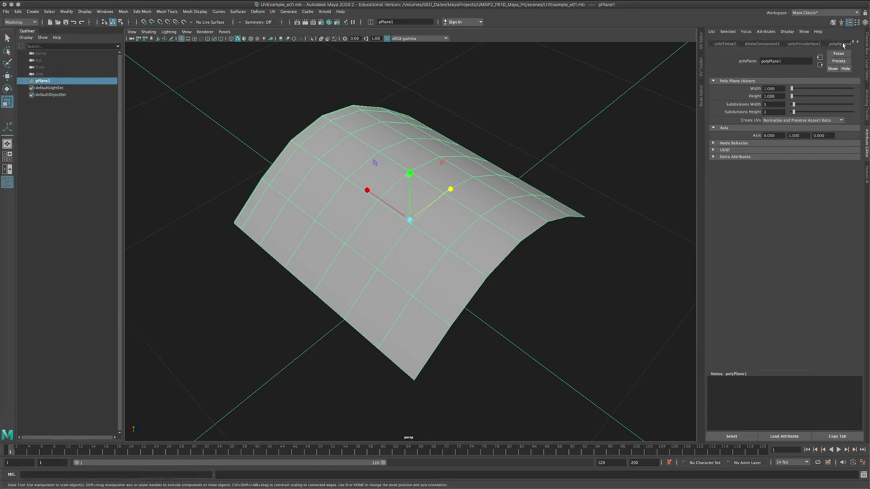
{"action": "left_click", "coordinate": [856, 42]}
{"action": "left_click", "coordinate": [857, 42]}
{"action": "left_click", "coordinate": [857, 42]}
{"action": "left_click", "coordinate": [857, 43]}
Delete all construction history in the scene
{"action": "left_click", "coordinate": [17, 12]}
{"action": "mouse_move", "coordinate": [32, 11]}
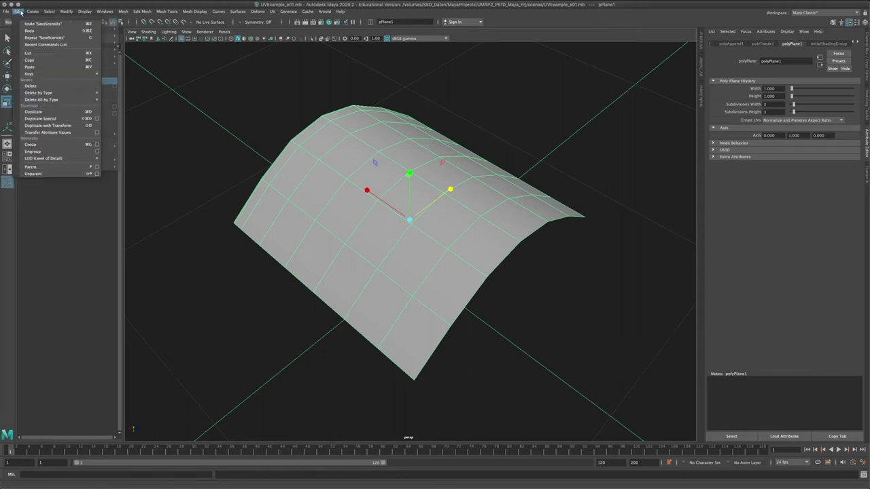
{"action": "mouse_move", "coordinate": [68, 100]}
{"action": "left_click", "coordinate": [146, 99]}
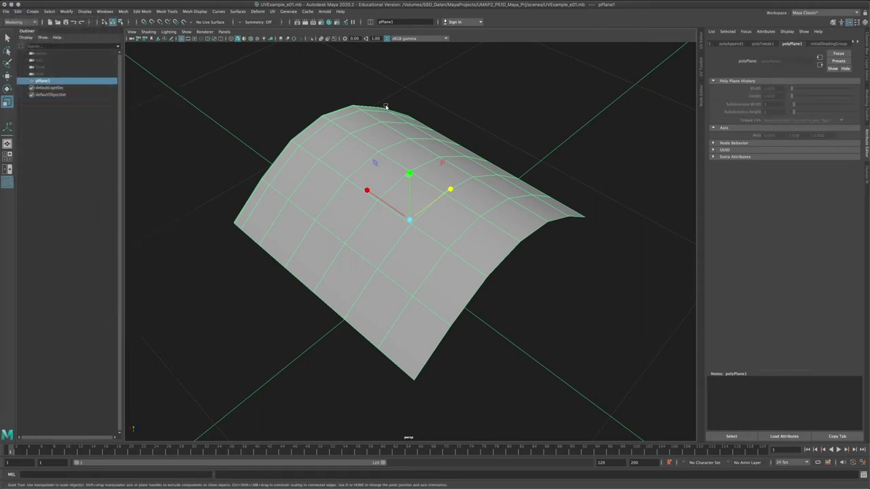
{"action": "left_click", "coordinate": [522, 110]}
{"action": "left_click", "coordinate": [445, 151]}
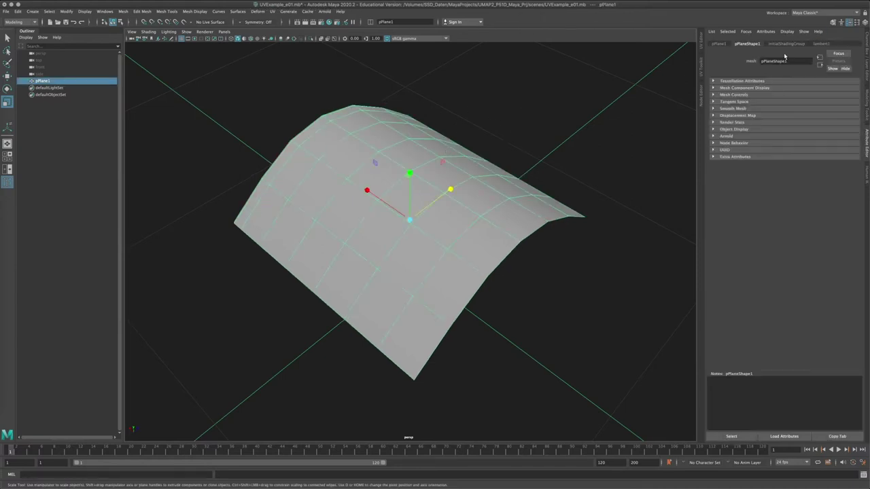
Assign a new Arnold aiStandardSurface material to the curved mesh
{"action": "right_click_drag", "start_coordinate": [355, 144], "coordinate": [356, 320]}
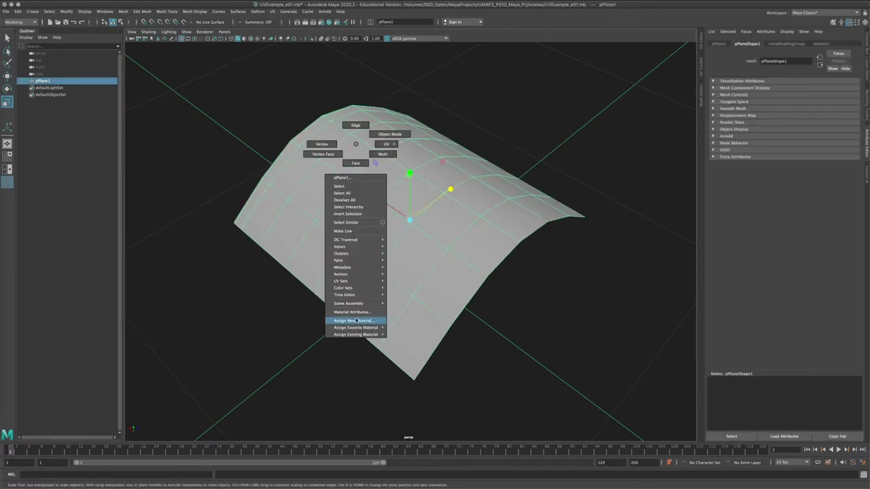
{"action": "right_click_drag", "start_coordinate": [360, 214], "coordinate": [353, 320]}
{"action": "left_click", "coordinate": [375, 211]}
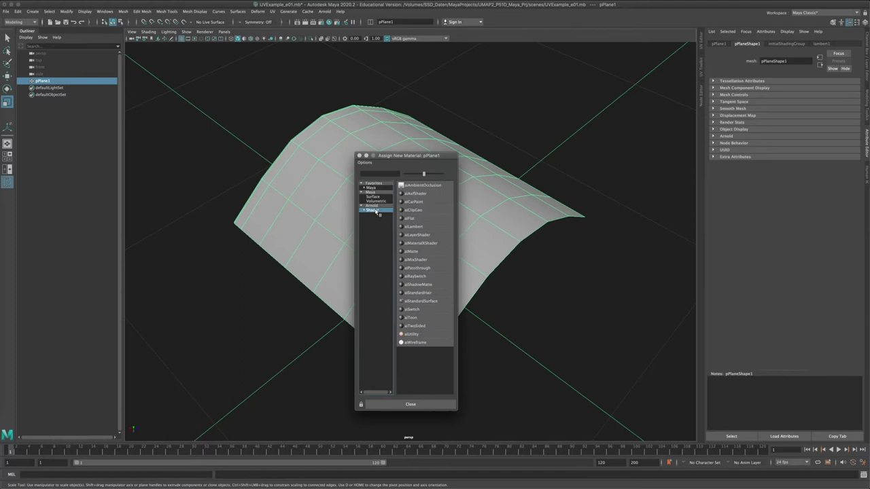
{"action": "left_click", "coordinate": [419, 300]}
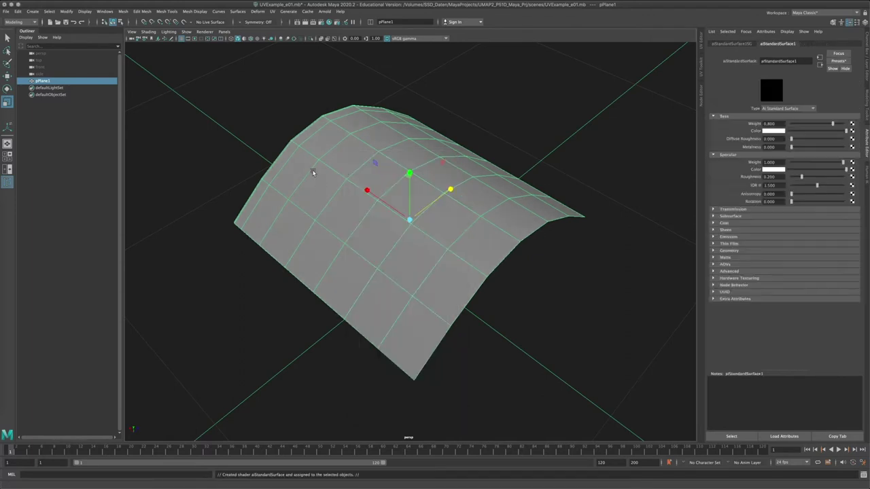
Connect a File texture to the new material's base Color and return to the material's attributes
{"action": "middle_click_drag", "start_coordinate": [461, 201], "coordinate": [410, 214], "text": "alt"}
{"action": "mouse_move", "coordinate": [410, 214]}
{"action": "left_mouse_down", "text": "alt"}
{"action": "mouse_move", "coordinate": [421, 219]}
{"action": "mouse_move", "coordinate": [415, 205]}
{"action": "left_mouse_up", "text": "alt"}
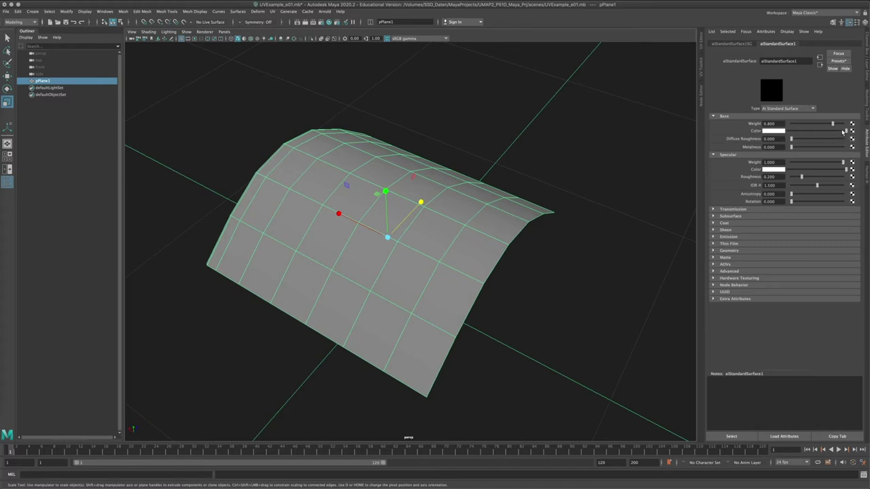
{"action": "left_click_drag", "start_coordinate": [846, 131], "coordinate": [866, 133]}
{"action": "mouse_move", "coordinate": [577, 226]}
{"action": "left_mouse_down", "text": "alt"}
{"action": "mouse_move", "coordinate": [575, 235]}
{"action": "mouse_move", "coordinate": [568, 218]}
{"action": "mouse_move", "coordinate": [578, 219]}
{"action": "left_mouse_up", "text": "alt"}
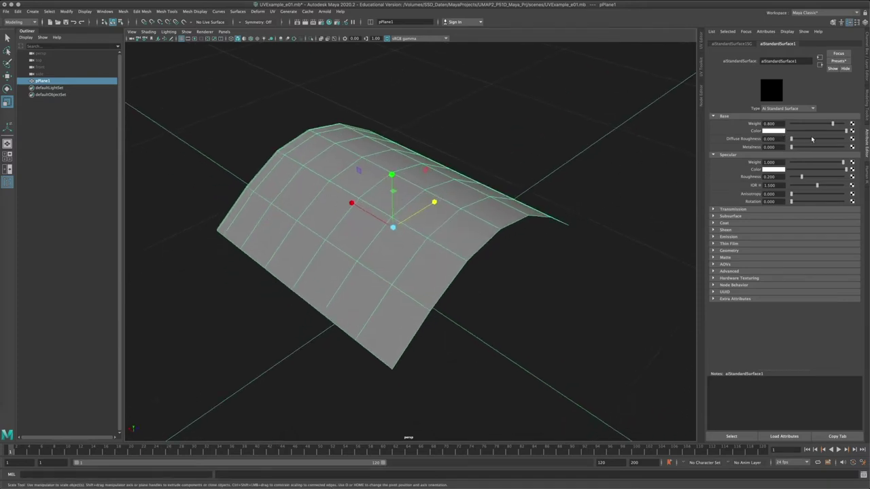
{"action": "mouse_move", "coordinate": [473, 217]}
{"action": "left_mouse_down", "text": "alt"}
{"action": "mouse_move", "coordinate": [485, 227]}
{"action": "mouse_move", "coordinate": [474, 215]}
{"action": "left_mouse_up", "text": "alt"}
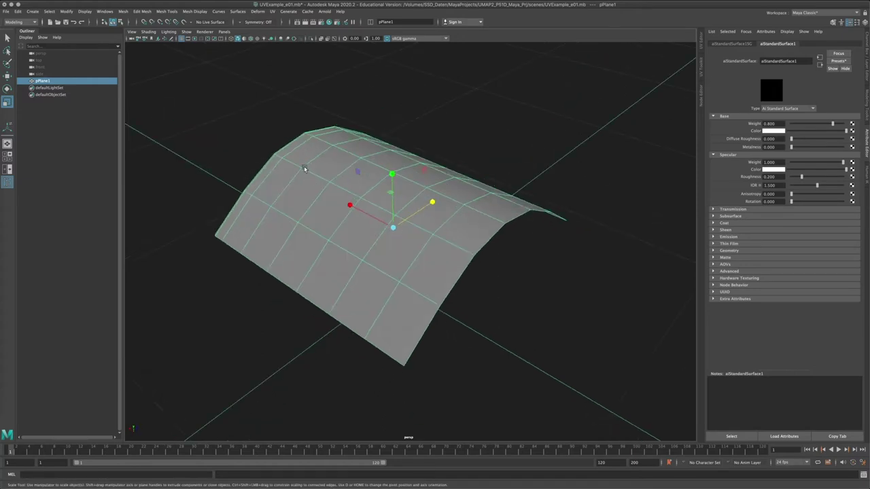
{"action": "left_click", "coordinate": [853, 130]}
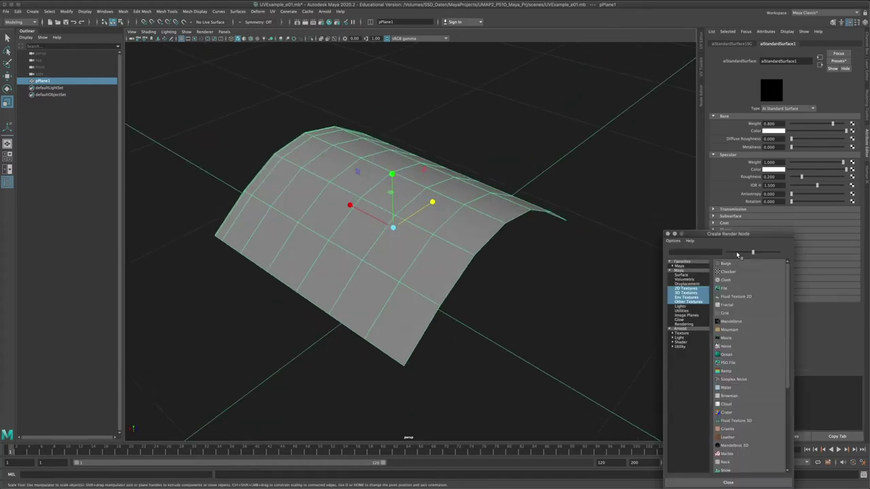
{"action": "left_click", "coordinate": [723, 292]}
{"action": "left_click", "coordinate": [854, 137]}
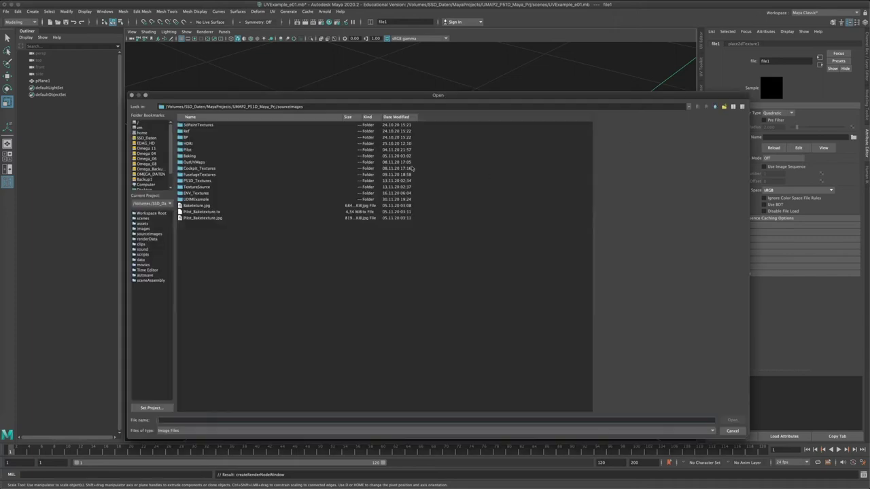
{"action": "left_click", "coordinate": [732, 431]}
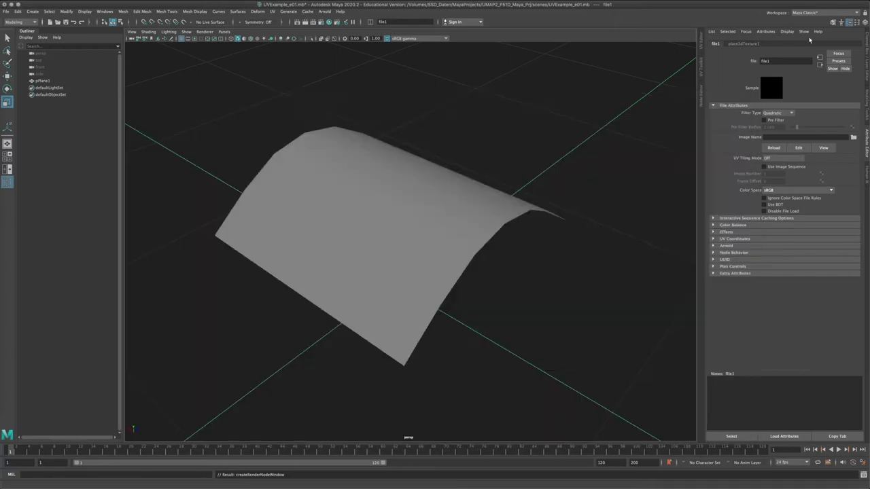
{"action": "left_click", "coordinate": [820, 65]}
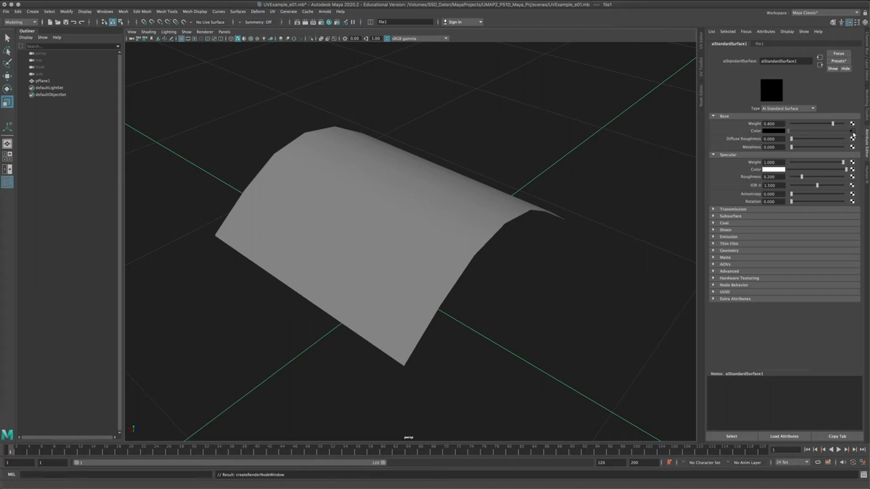
Load ExampleNoUdim Kopie.jpg from the UDIMExample folder as the File texture's image after previewing it against ExampleNoUdim.jpg
{"action": "left_click", "coordinate": [853, 136]}
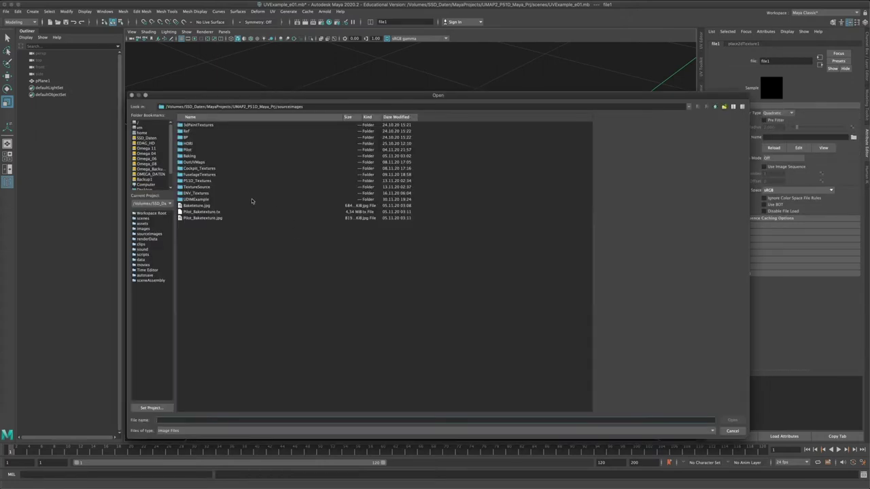
{"action": "double_click", "coordinate": [203, 200]}
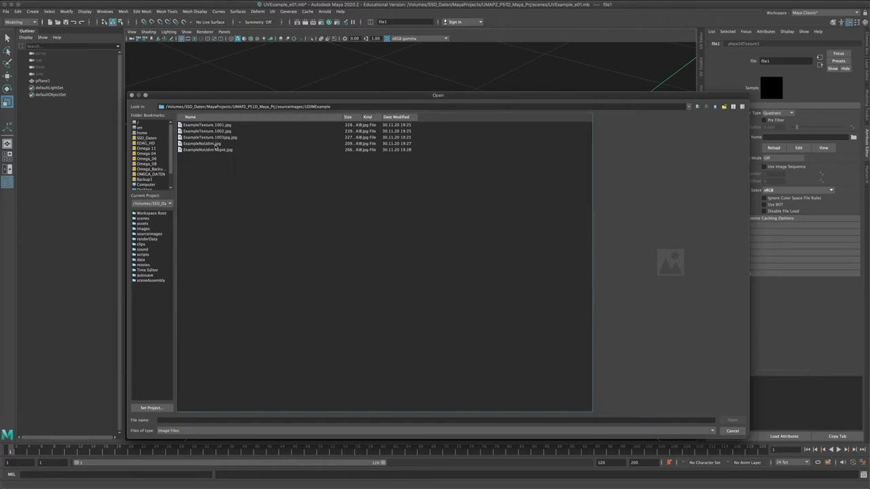
{"action": "left_click", "coordinate": [213, 151]}
{"action": "left_click", "coordinate": [201, 144]}
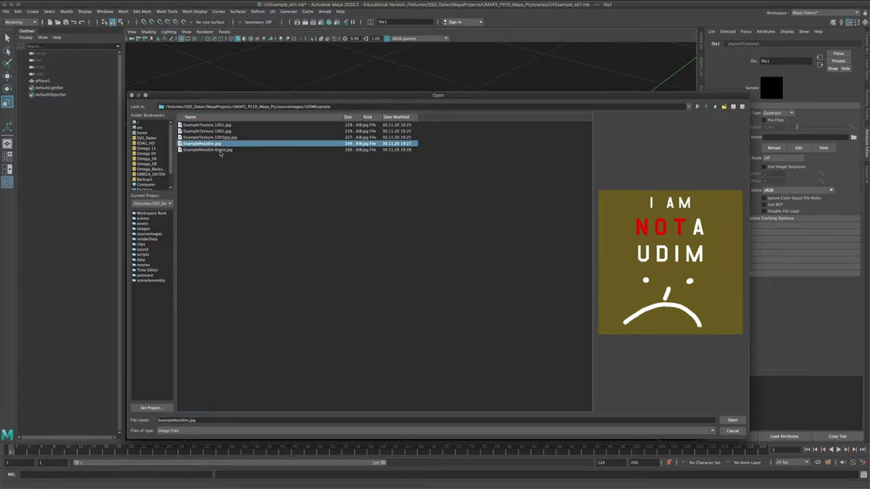
{"action": "left_click", "coordinate": [220, 151]}
{"action": "left_click", "coordinate": [211, 144]}
{"action": "left_click", "coordinate": [221, 152]}
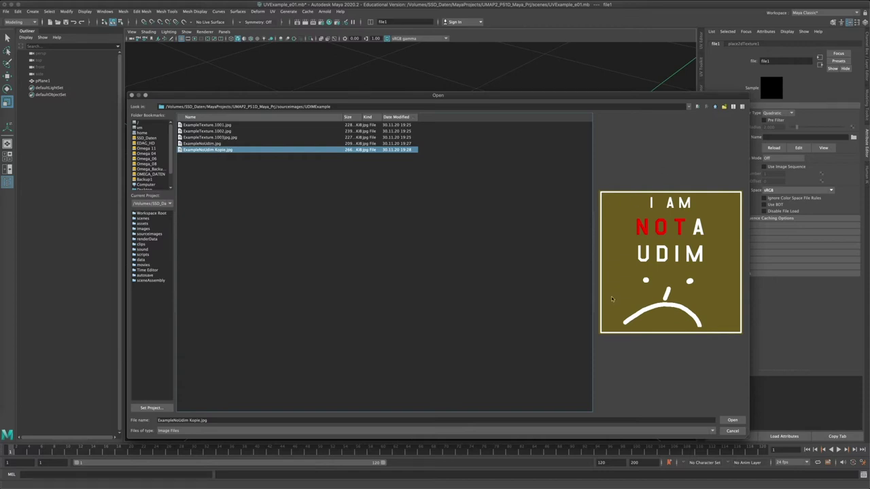
{"action": "left_click", "coordinate": [219, 143]}
{"action": "left_click", "coordinate": [231, 150]}
{"action": "left_click", "coordinate": [732, 420]}
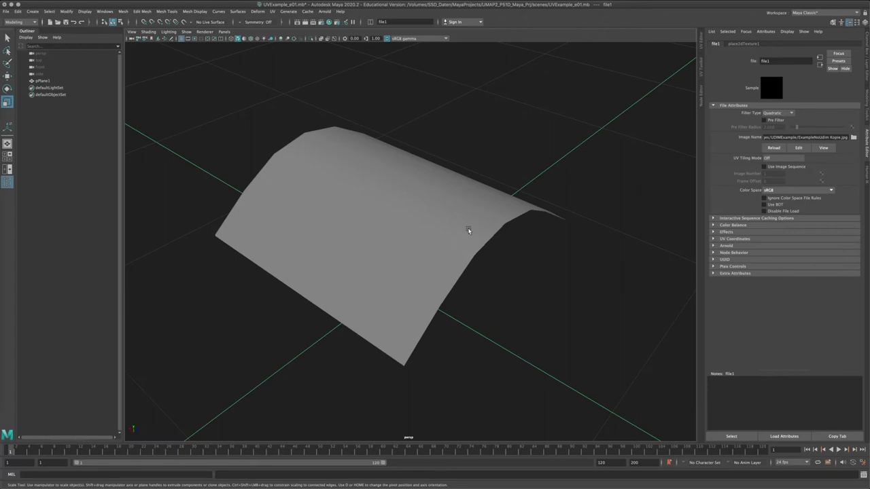
Turn on textured display in the viewport and inspect the image on the curved mesh from several angles
{"action": "left_click_drag", "start_coordinate": [578, 190], "coordinate": [516, 204], "text": "alt"}
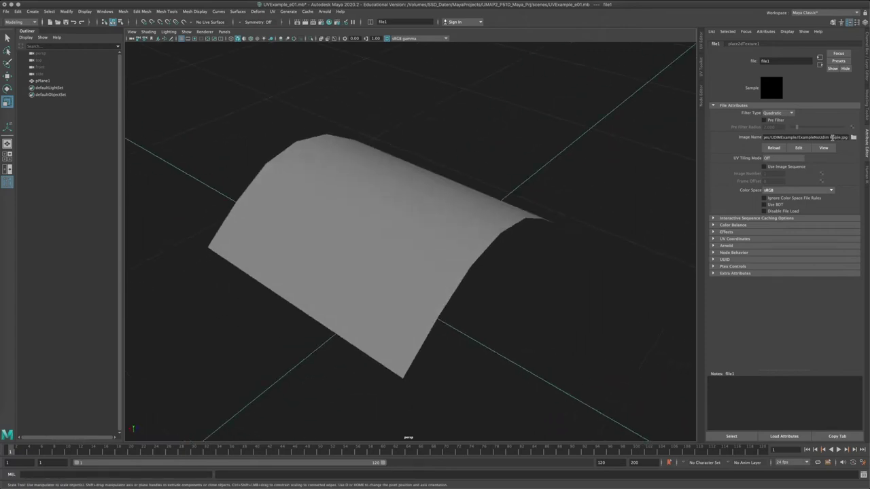
{"action": "left_click_drag", "start_coordinate": [828, 136], "coordinate": [840, 137]}
{"action": "left_click_drag", "start_coordinate": [470, 195], "coordinate": [392, 203], "text": "alt"}
{"action": "left_click", "coordinate": [507, 148]}
{"action": "left_click_drag", "start_coordinate": [440, 249], "coordinate": [427, 224], "text": "alt"}
{"action": "left_click", "coordinate": [405, 204]}
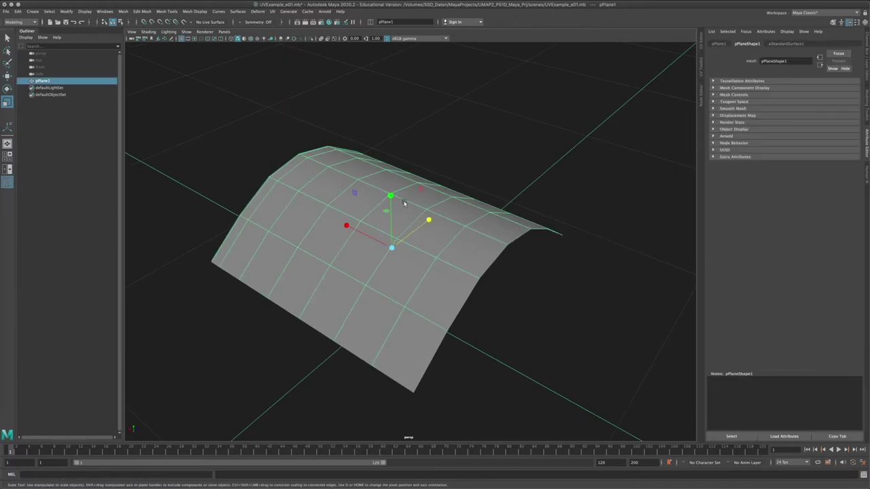
{"action": "left_click", "coordinate": [788, 44]}
{"action": "left_click", "coordinate": [854, 136]}
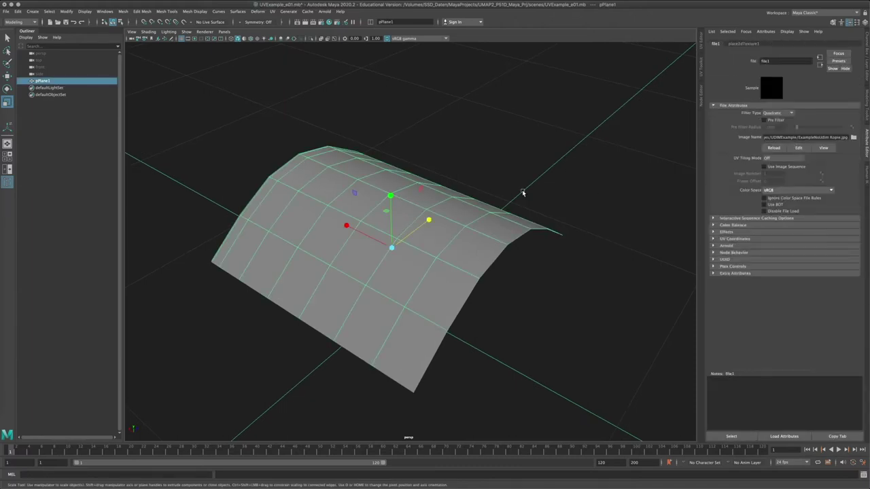
{"action": "key", "text": "6"}
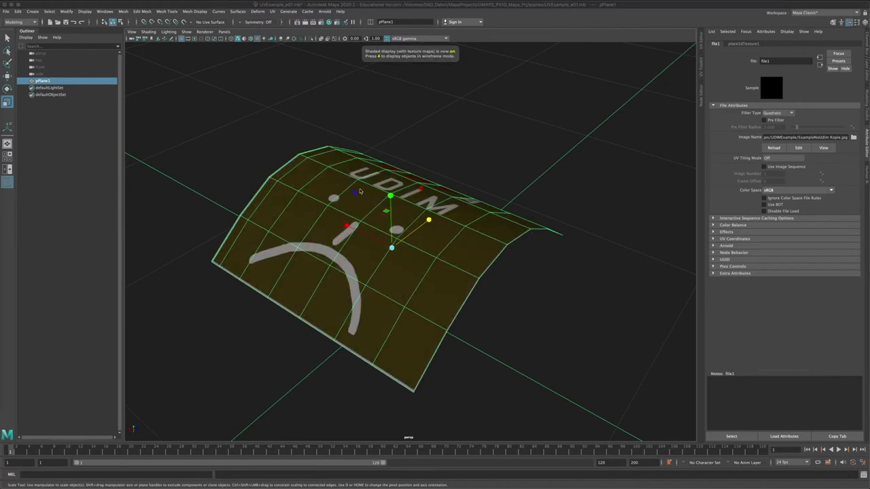
{"action": "left_click_drag", "start_coordinate": [362, 192], "coordinate": [385, 214], "text": "alt"}
{"action": "left_click", "coordinate": [550, 144]}
{"action": "right_click_drag", "start_coordinate": [513, 280], "coordinate": [434, 277], "text": "alt"}
{"action": "left_click_drag", "start_coordinate": [435, 277], "coordinate": [475, 282], "text": "alt"}
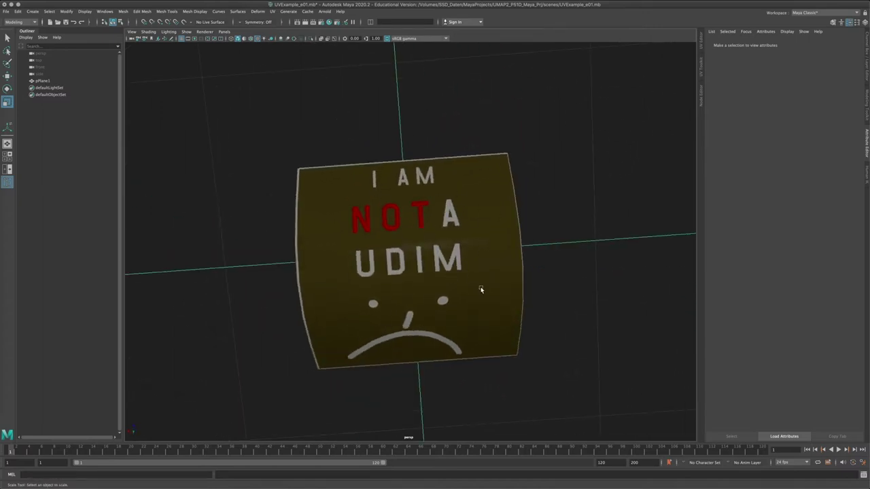
{"action": "left_click_drag", "start_coordinate": [480, 291], "coordinate": [439, 240], "text": "alt"}
Open the UV Editor for the curved mesh and reselect the mesh to refresh the texture behind its UVs
{"action": "left_click", "coordinate": [439, 240]}
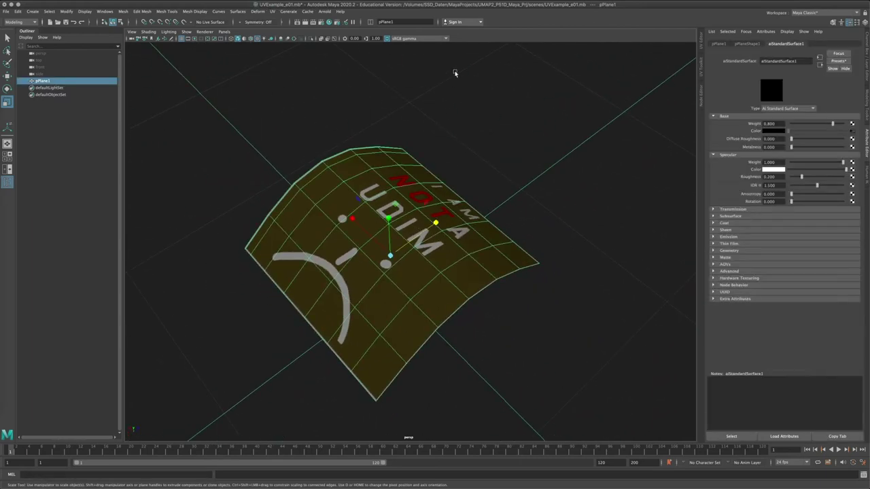
{"action": "left_click", "coordinate": [106, 13]}
{"action": "mouse_move", "coordinate": [136, 35]}
{"action": "left_click", "coordinate": [216, 55]}
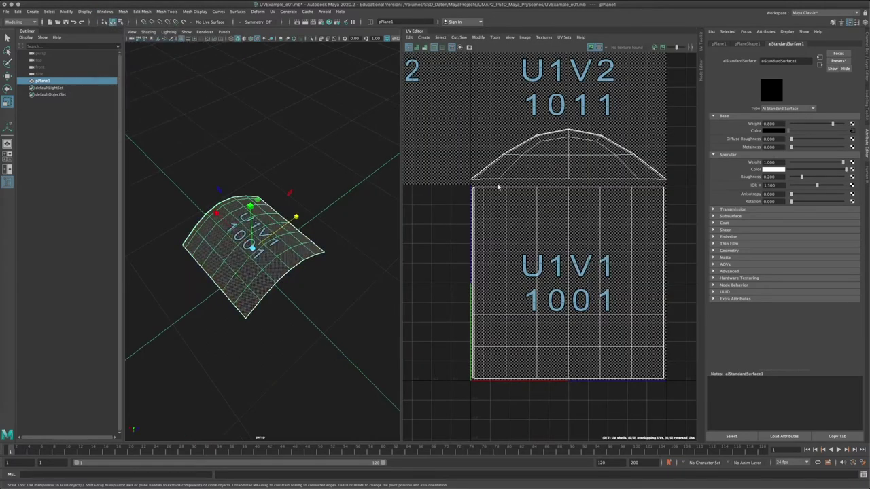
{"action": "left_click", "coordinate": [291, 200]}
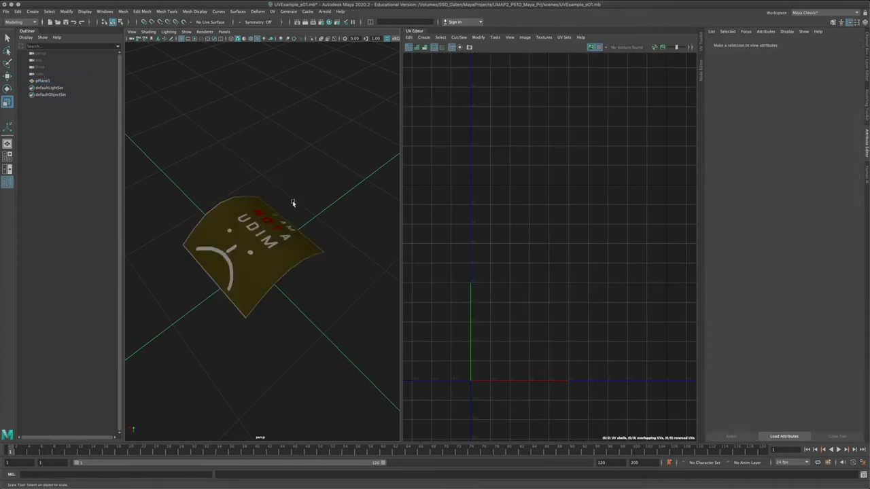
{"action": "left_click", "coordinate": [286, 256]}
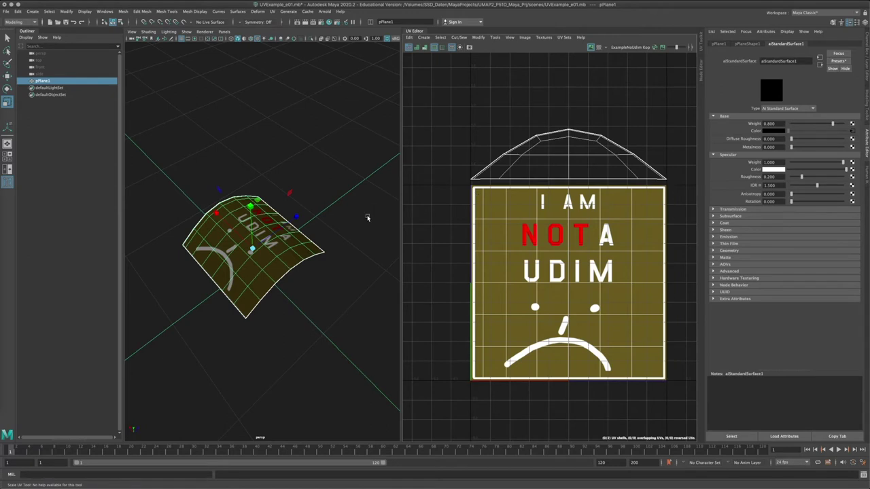
Compare the mesh's curved end cap with its UV shell above the first tile, then return to object selection
{"action": "left_click_drag", "start_coordinate": [306, 249], "coordinate": [310, 273], "text": "alt"}
{"action": "scroll", "coordinate": [326, 288], "scroll_direction": "up", "scroll_amount": 6}
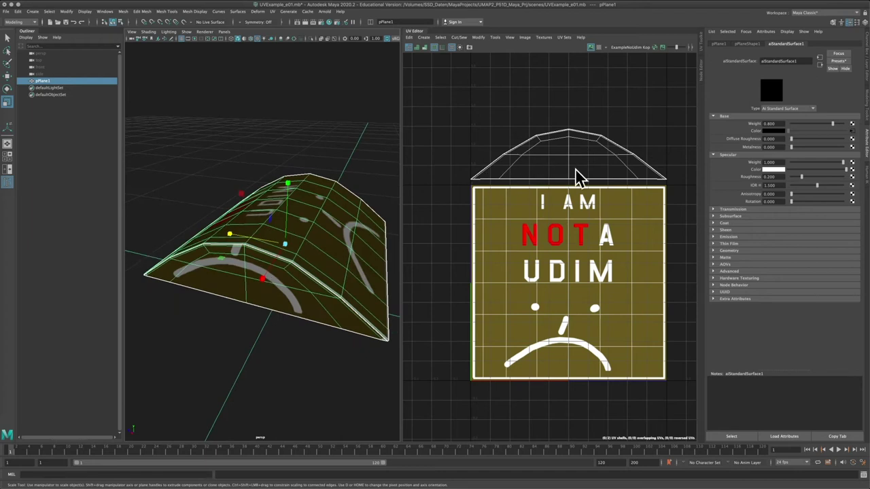
{"action": "middle_click_drag", "start_coordinate": [522, 109], "coordinate": [532, 165], "text": "alt"}
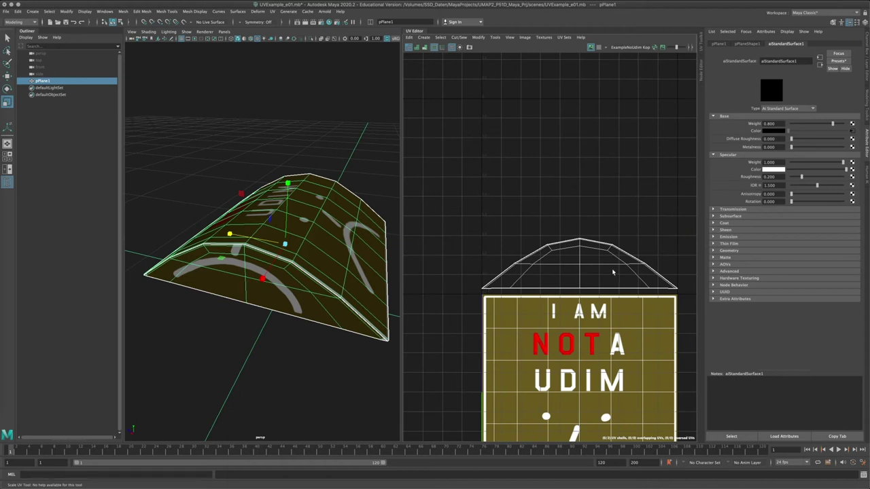
{"action": "right_click_drag", "start_coordinate": [565, 262], "coordinate": [590, 262]}
{"action": "left_click_drag", "start_coordinate": [447, 222], "coordinate": [686, 292]}
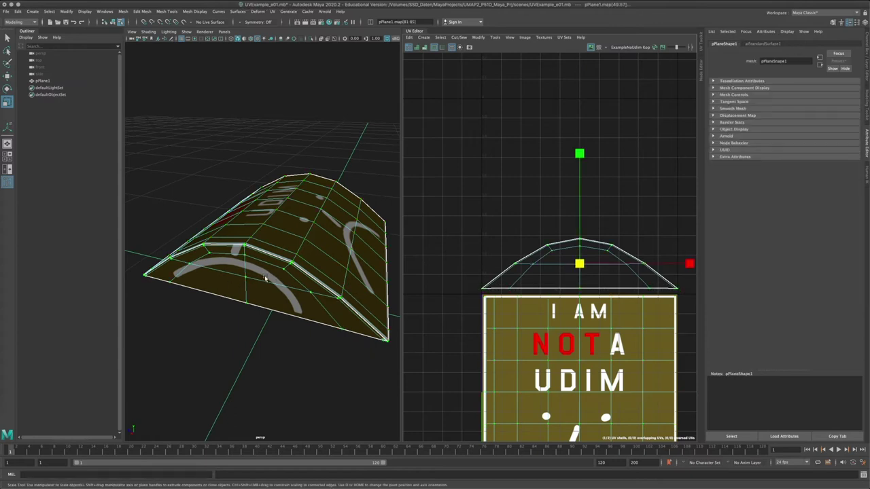
{"action": "right_click_drag", "start_coordinate": [335, 251], "coordinate": [343, 255]}
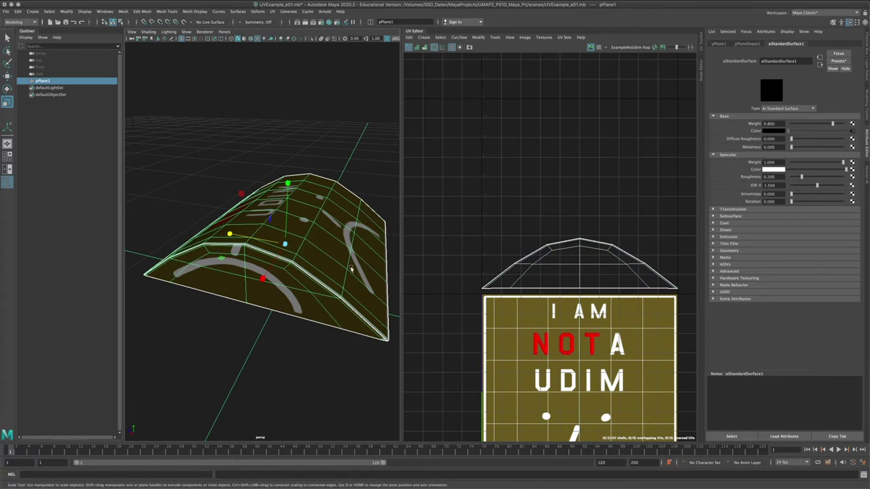
Show the base color File texture's attributes and expand its UV Coordinates section
{"action": "left_click", "coordinate": [853, 131]}
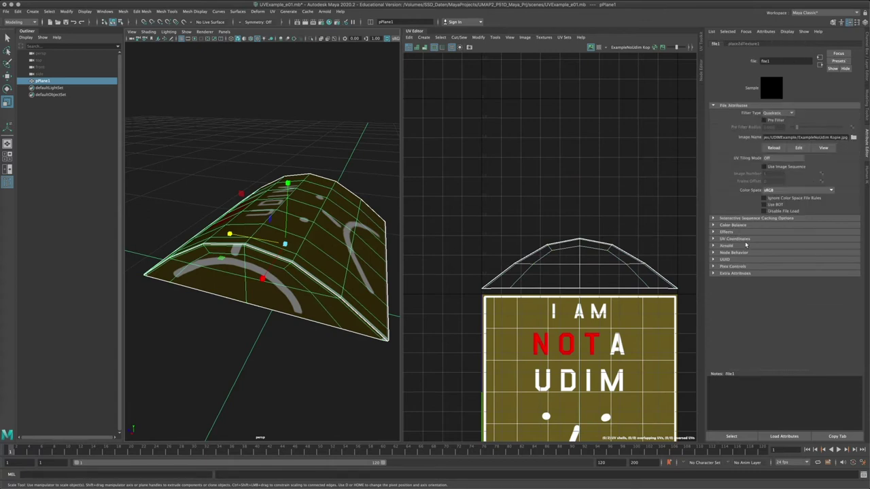
{"action": "left_click", "coordinate": [819, 64]}
{"action": "left_click", "coordinate": [853, 131]}
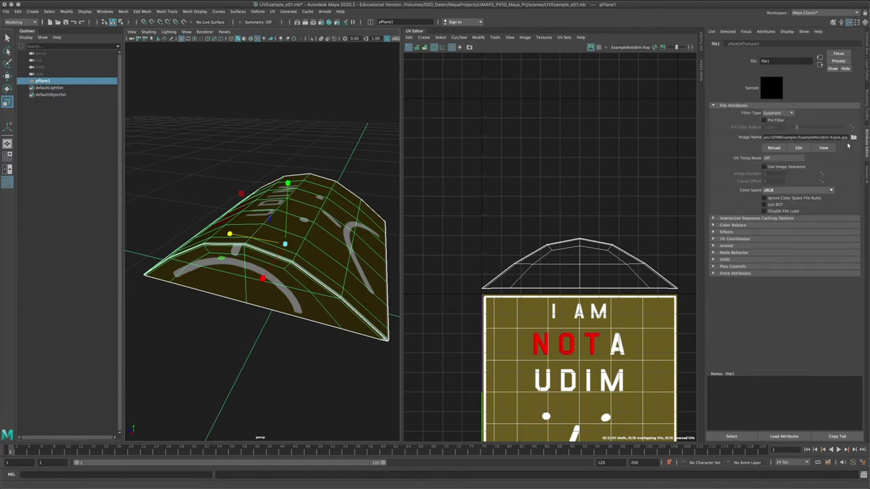
{"action": "left_click", "coordinate": [731, 240]}
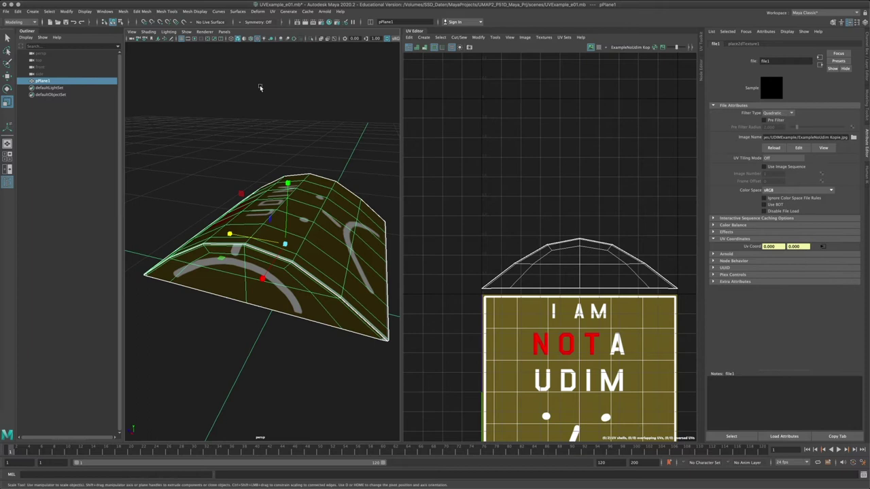
Open Hypershade and graph the input and output connections of the curved mesh's Arnold material
{"action": "left_click", "coordinate": [104, 12]}
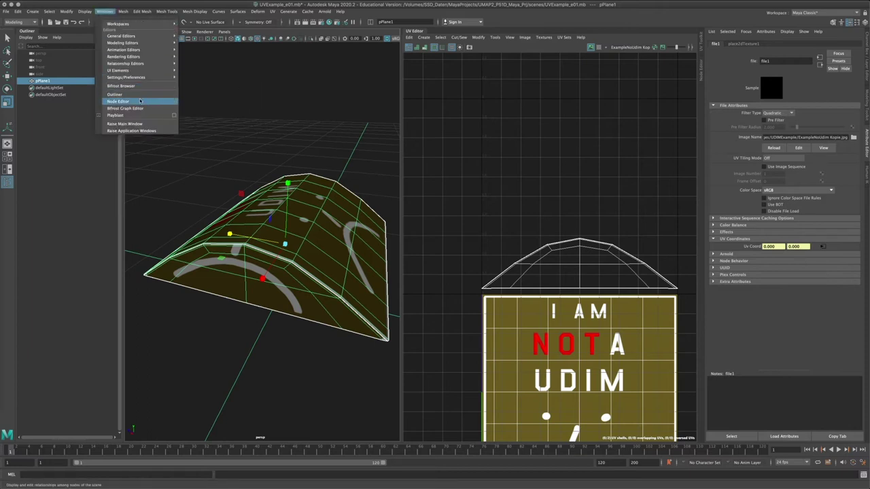
{"action": "mouse_move", "coordinate": [147, 58]}
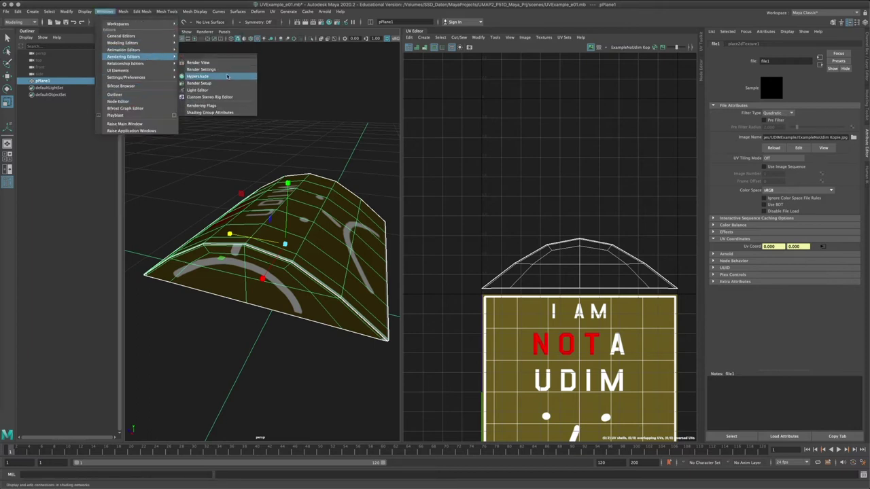
{"action": "left_click", "coordinate": [204, 76]}
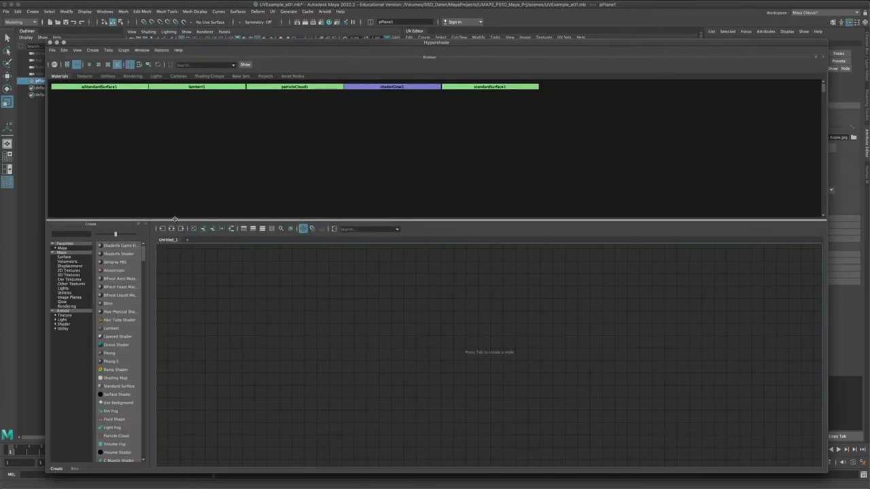
{"action": "left_click", "coordinate": [172, 230]}
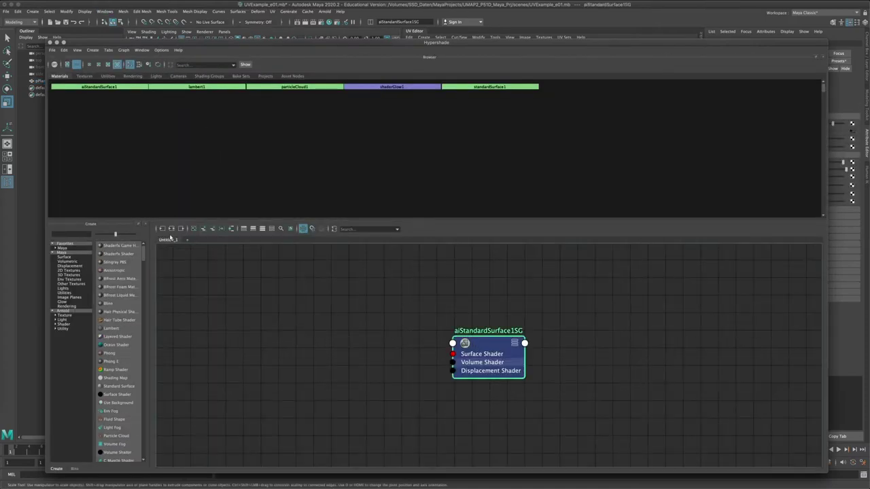
{"action": "left_click", "coordinate": [171, 230]}
{"action": "middle_click_drag", "start_coordinate": [467, 318], "coordinate": [463, 344], "text": "alt"}
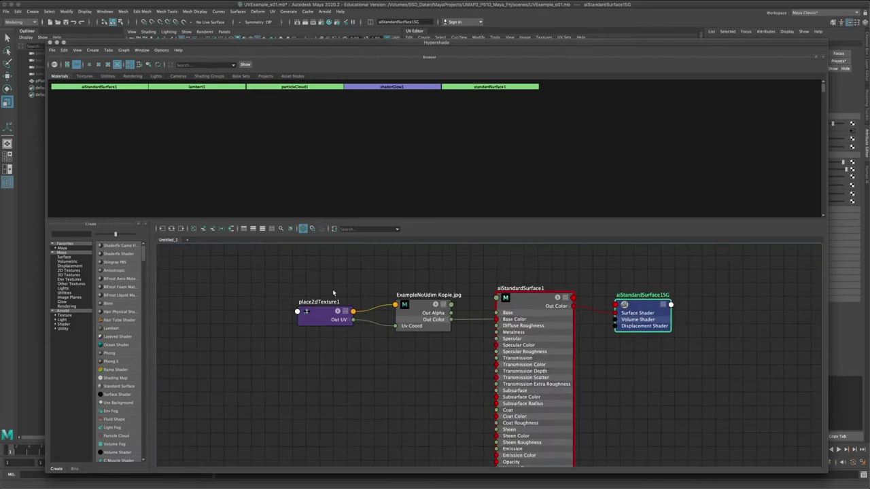
Spread out the place2dTexture1, file texture and aiStandardSurface1 nodes so their connections are easy to read
{"action": "left_click_drag", "start_coordinate": [456, 345], "coordinate": [457, 345]}
{"action": "left_click_drag", "start_coordinate": [416, 312], "coordinate": [338, 316]}
{"action": "left_click", "coordinate": [289, 343]}
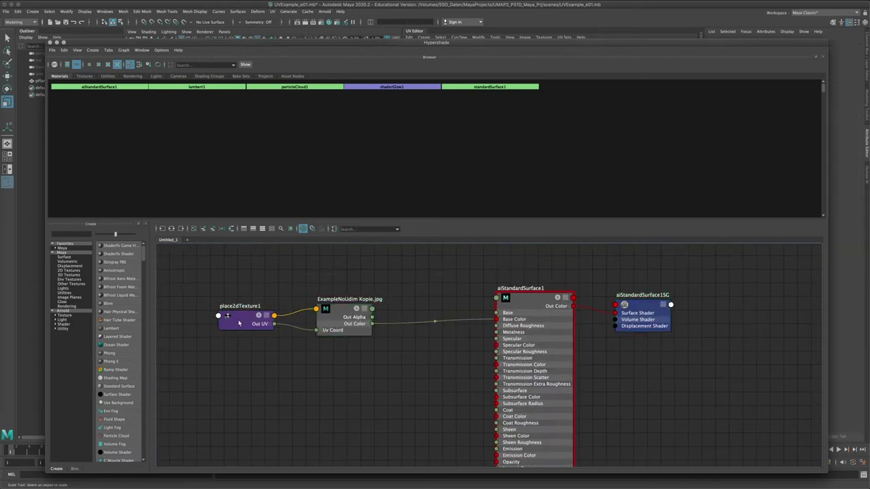
{"action": "left_click_drag", "start_coordinate": [227, 321], "coordinate": [159, 311]}
{"action": "left_click_drag", "start_coordinate": [336, 315], "coordinate": [349, 302]}
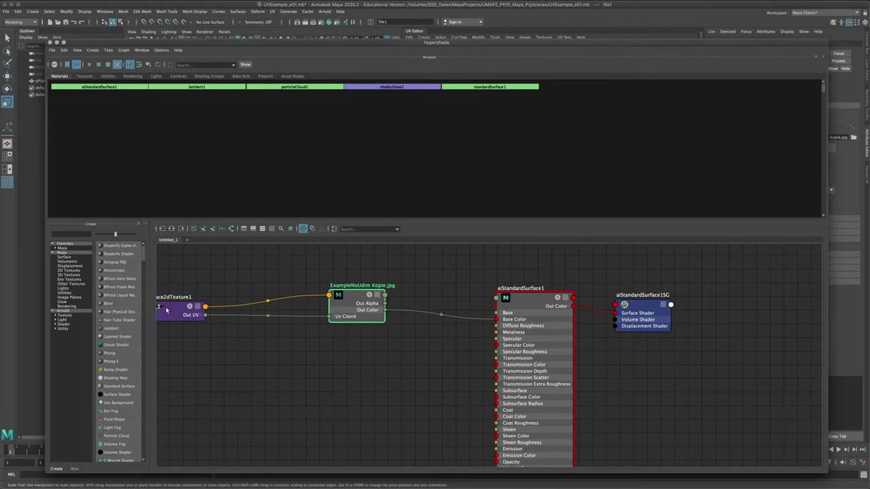
{"action": "left_click_drag", "start_coordinate": [169, 308], "coordinate": [218, 327]}
{"action": "left_click_drag", "start_coordinate": [351, 297], "coordinate": [372, 311]}
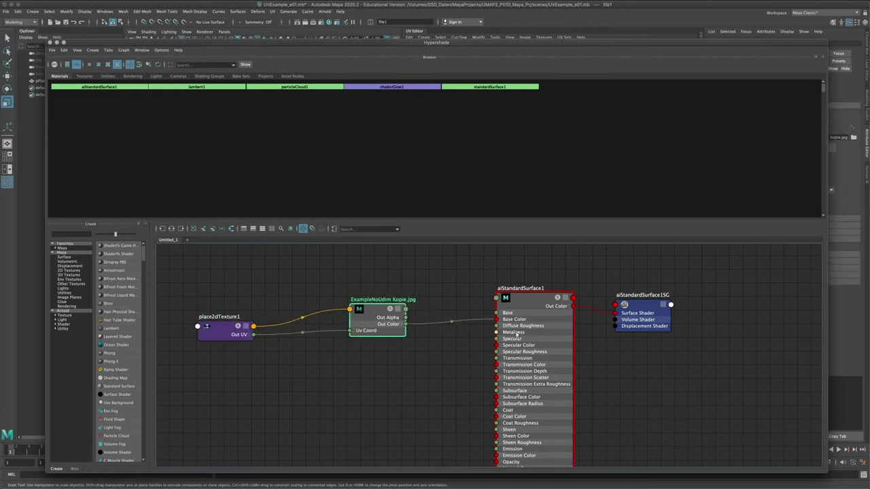
{"action": "left_click_drag", "start_coordinate": [531, 308], "coordinate": [516, 305]}
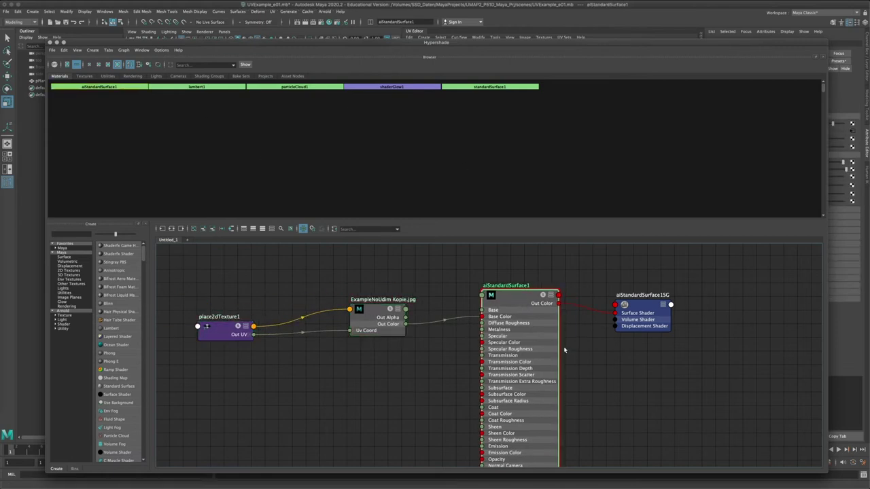
{"action": "left_click_drag", "start_coordinate": [389, 317], "coordinate": [361, 317]}
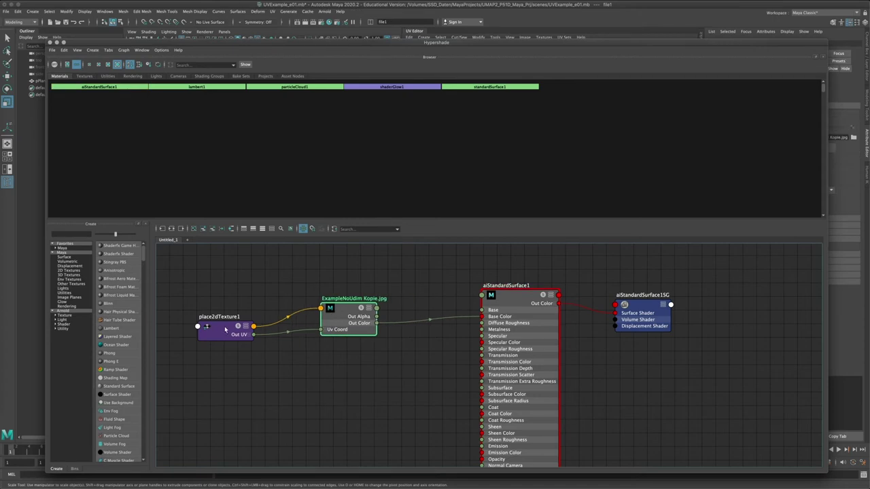
{"action": "left_click_drag", "start_coordinate": [225, 330], "coordinate": [193, 320]}
{"action": "left_click_drag", "start_coordinate": [346, 310], "coordinate": [350, 320]}
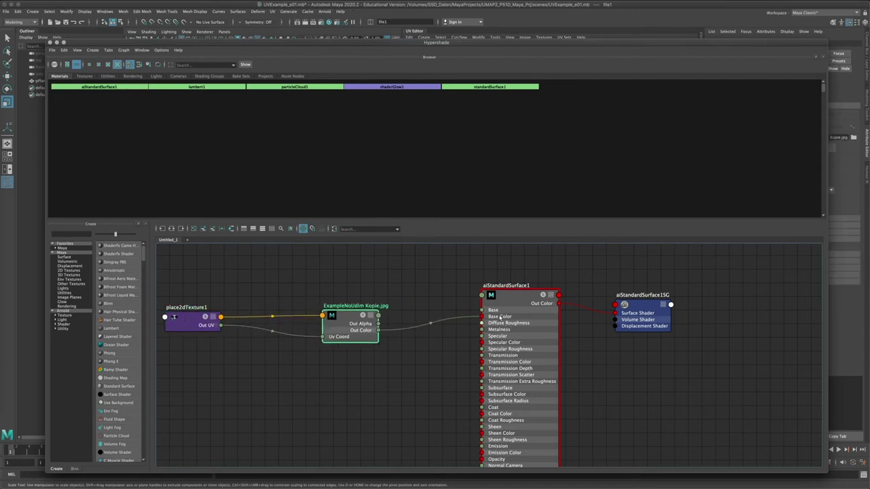
{"action": "mouse_move", "coordinate": [525, 304]}
{"action": "left_mouse_down", "text": "shift"}
{"action": "mouse_move", "coordinate": [521, 283]}
{"action": "mouse_move", "coordinate": [527, 307]}
{"action": "mouse_move", "coordinate": [522, 291]}
{"action": "left_mouse_up", "text": "shift"}
{"action": "left_click", "coordinate": [485, 276]}
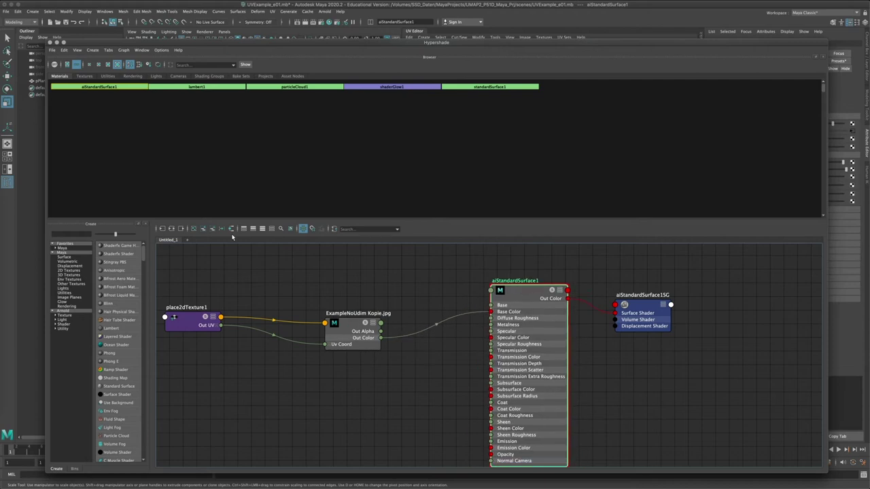
Select the file texture node, move Hypershade aside to check its attributes, and bring the window back
{"action": "mouse_move", "coordinate": [348, 327]}
{"action": "left_mouse_down"}
{"action": "mouse_move", "coordinate": [363, 336]}
{"action": "mouse_move", "coordinate": [370, 316]}
{"action": "mouse_move", "coordinate": [389, 321]}
{"action": "mouse_move", "coordinate": [362, 320]}
{"action": "left_mouse_up"}
{"action": "left_click_drag", "start_coordinate": [715, 44], "coordinate": [567, 51]}
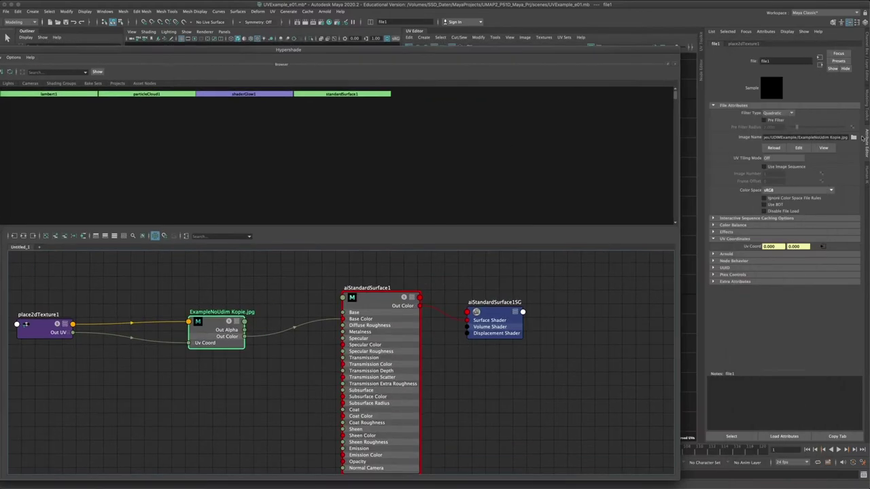
{"action": "left_click_drag", "start_coordinate": [445, 55], "coordinate": [606, 28]}
{"action": "middle_click_drag", "start_coordinate": [305, 284], "coordinate": [376, 282], "text": "alt"}
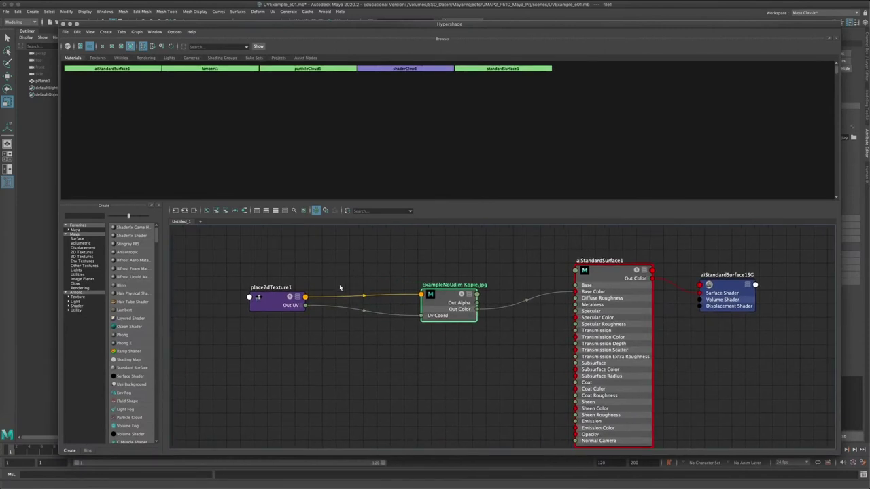
Move the place2dTexture1 node farther from the file texture, select it, and move Hypershade aside to show its placement attributes
{"action": "left_click_drag", "start_coordinate": [280, 301], "coordinate": [253, 299]}
{"action": "left_click", "coordinate": [254, 283]}
{"action": "left_click", "coordinate": [291, 286]}
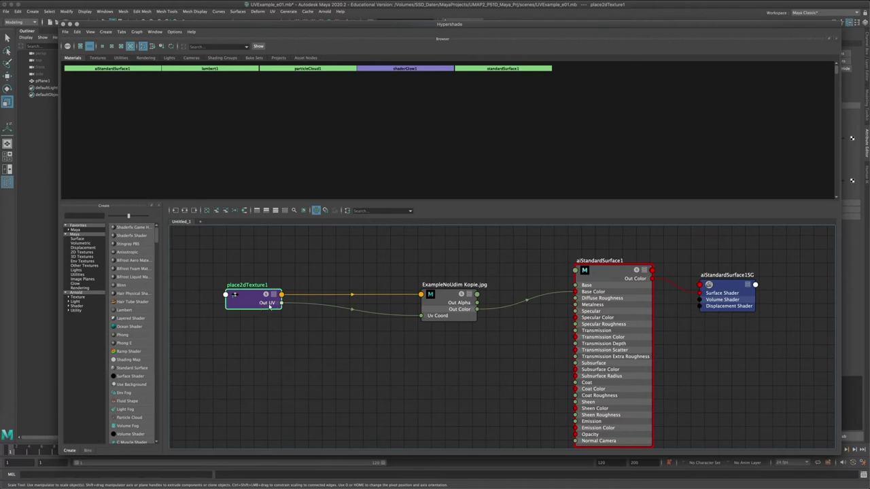
{"action": "double_click", "coordinate": [383, 28]}
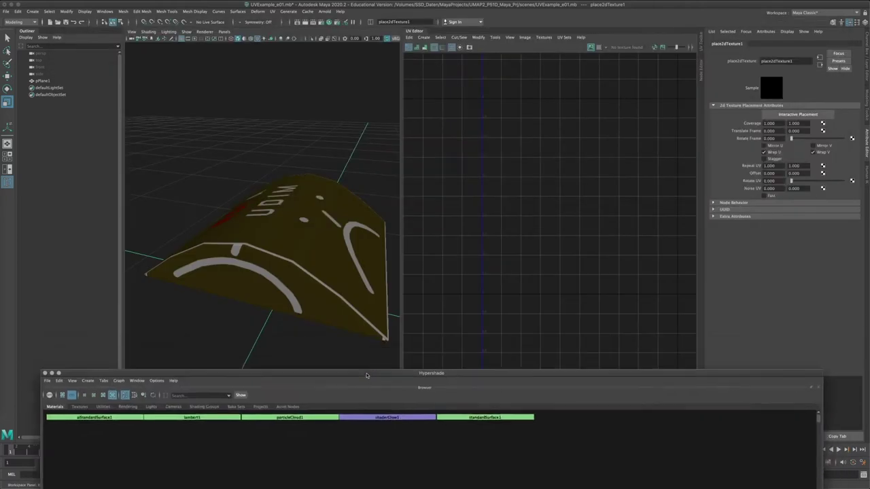
Select the curved mesh, close Hypershade, and examine how the texture sits on the surface
{"action": "middle_click_drag", "start_coordinate": [497, 366], "coordinate": [512, 315], "text": "alt"}
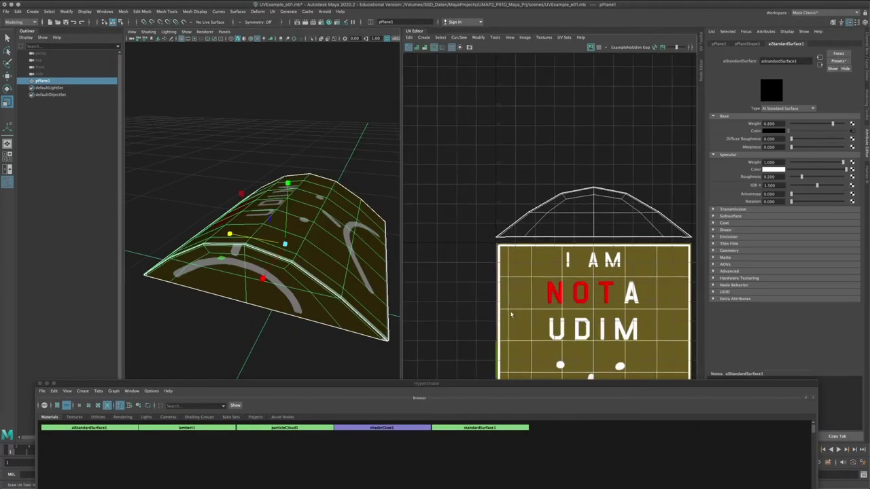
{"action": "left_click", "coordinate": [40, 384]}
{"action": "left_click_drag", "start_coordinate": [341, 208], "coordinate": [331, 261], "text": "alt"}
{"action": "right_click_drag", "start_coordinate": [331, 261], "coordinate": [300, 265], "text": "alt"}
{"action": "left_click_drag", "start_coordinate": [299, 265], "coordinate": [265, 272], "text": "alt"}
{"action": "right_click_drag", "start_coordinate": [265, 271], "coordinate": [305, 292], "text": "alt"}
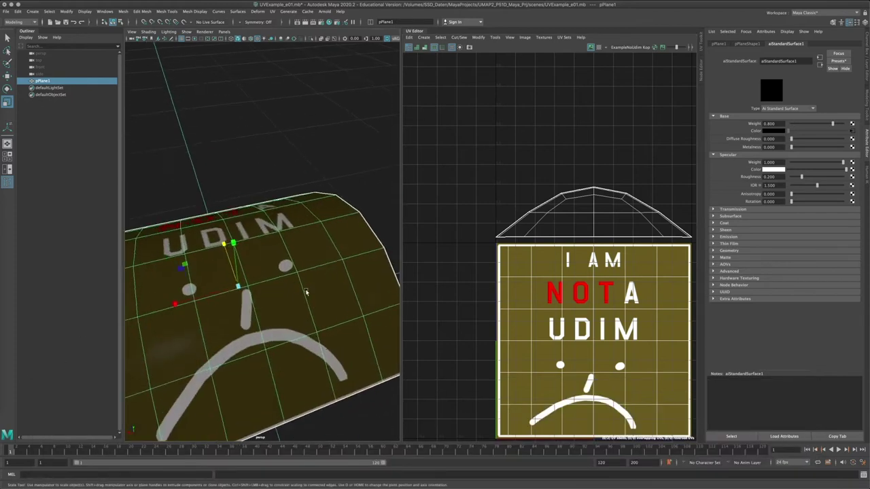
{"action": "left_click_drag", "start_coordinate": [292, 289], "coordinate": [305, 286], "text": "alt"}
{"action": "right_click_drag", "start_coordinate": [305, 286], "coordinate": [282, 283], "text": "alt"}
{"action": "left_click_drag", "start_coordinate": [283, 284], "coordinate": [289, 263], "text": "alt"}
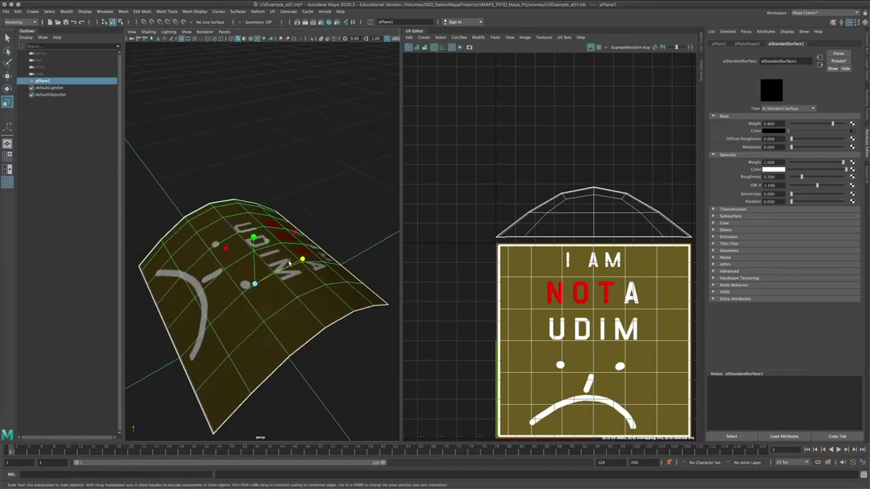
Open the placement node of the base color file texture and set its Repeat UV to 2 and 2
{"action": "left_click", "coordinate": [853, 131]}
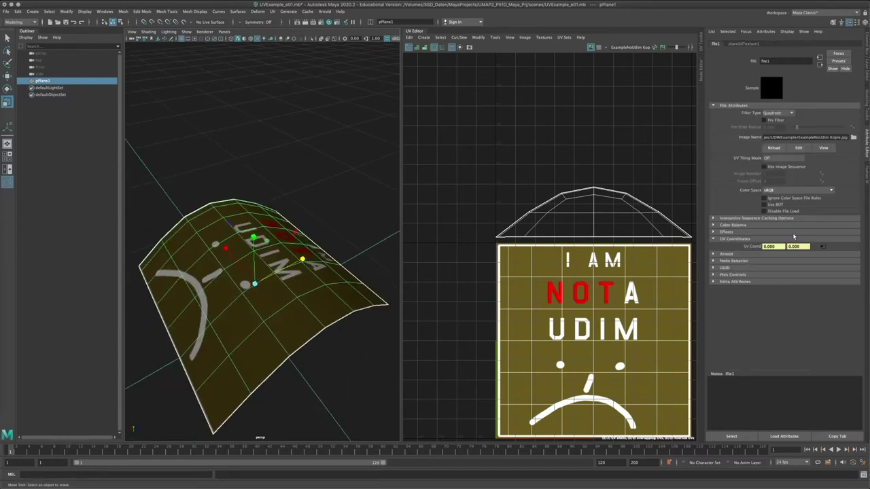
{"action": "left_click", "coordinate": [824, 248]}
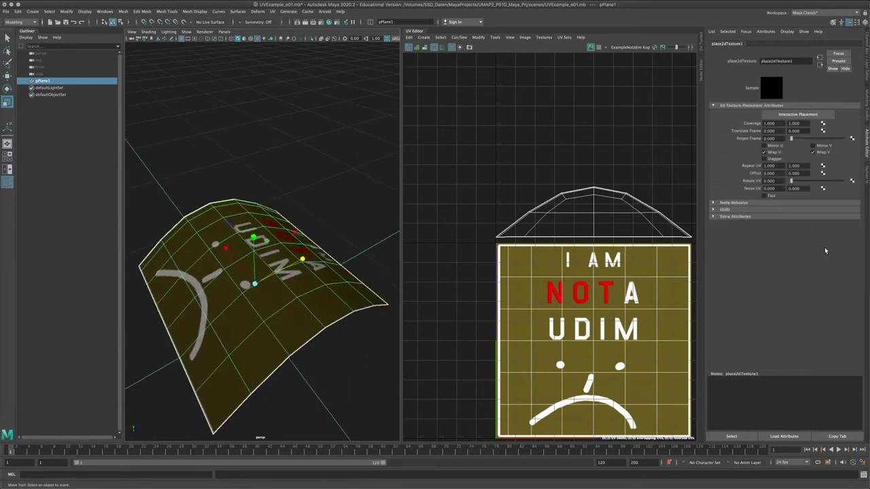
{"action": "double_click", "coordinate": [768, 166]}
{"action": "type", "text": "2"}
{"action": "key", "text": "Tab"}
{"action": "type", "text": "2"}
{"action": "key", "text": "Return"}
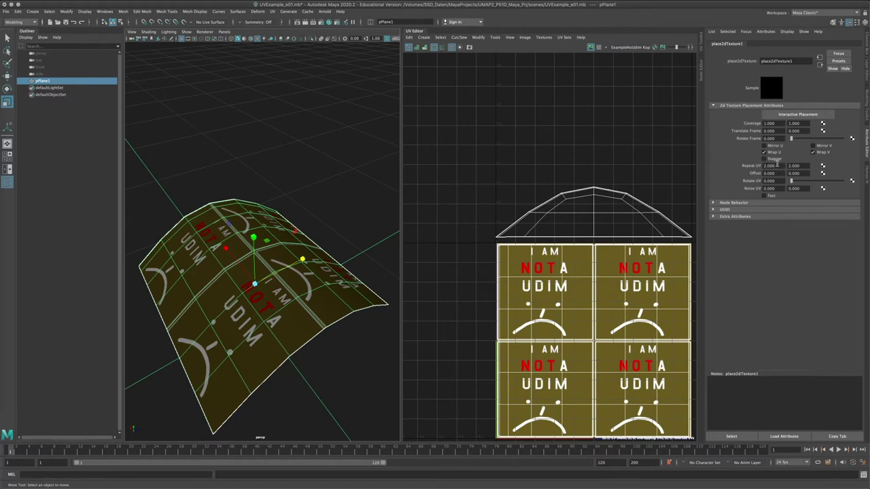
Compare the repeated texture on the curved mesh and its end face with the UV layout in the UV Editor
{"action": "left_click_drag", "start_coordinate": [290, 288], "coordinate": [360, 307], "text": "alt"}
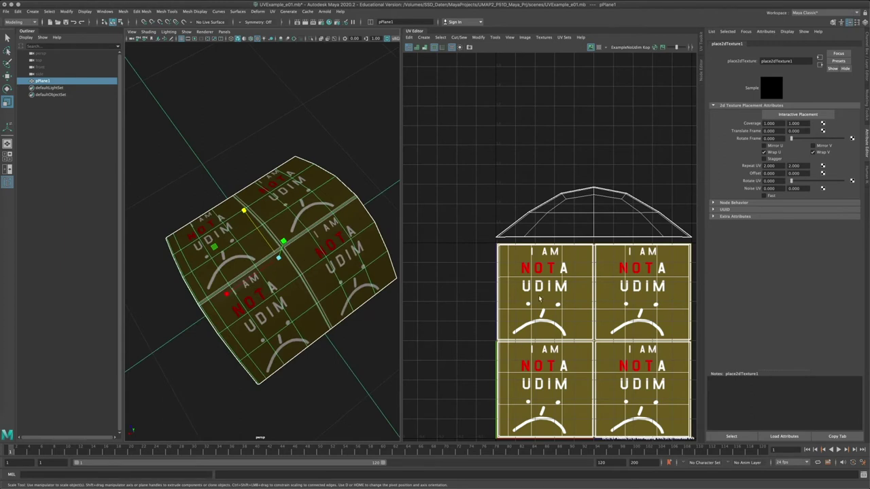
{"action": "middle_click_drag", "start_coordinate": [544, 350], "coordinate": [526, 303], "text": "alt"}
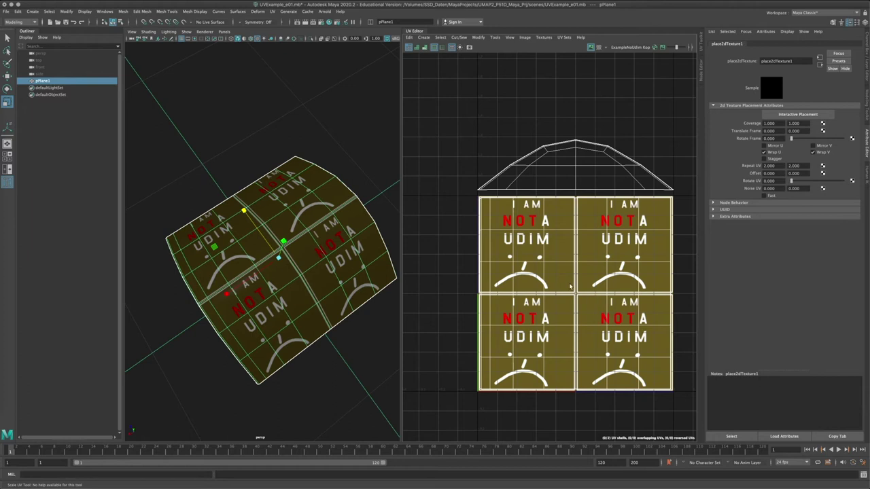
{"action": "left_click_drag", "start_coordinate": [293, 295], "coordinate": [251, 255], "text": "alt"}
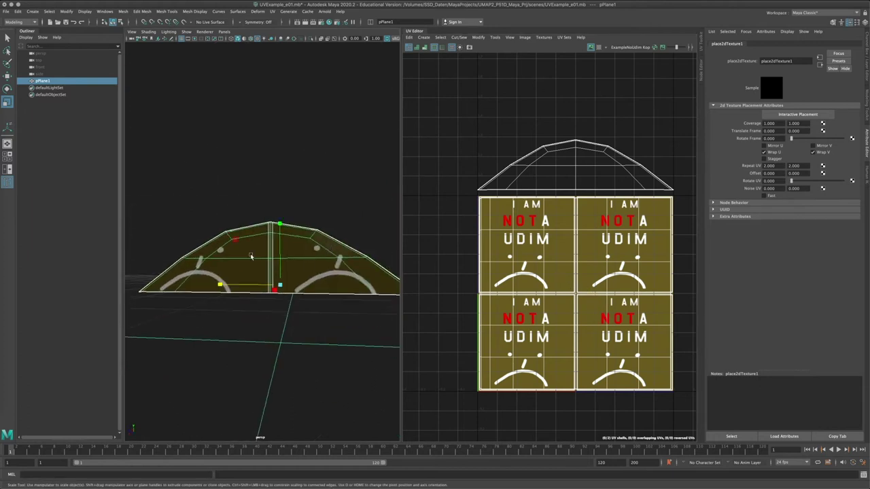
{"action": "middle_click_drag", "start_coordinate": [599, 166], "coordinate": [588, 295], "text": "alt"}
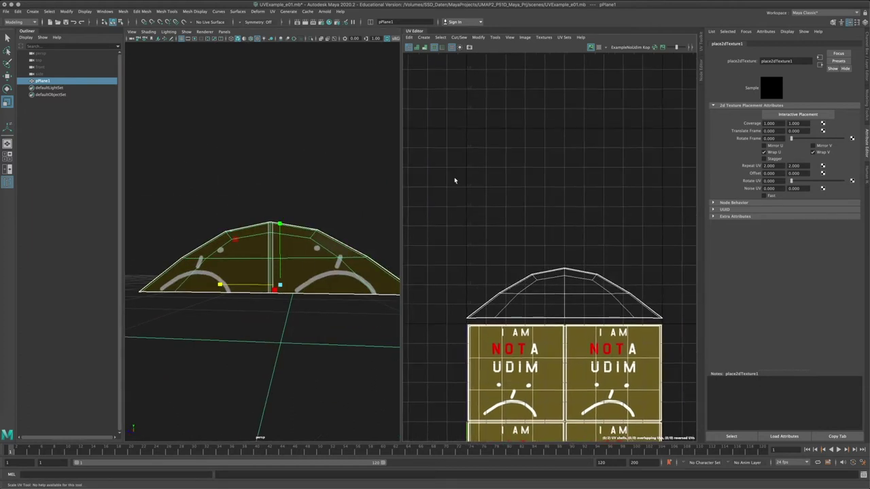
{"action": "scroll", "coordinate": [603, 205], "scroll_direction": "down", "scroll_amount": 10}
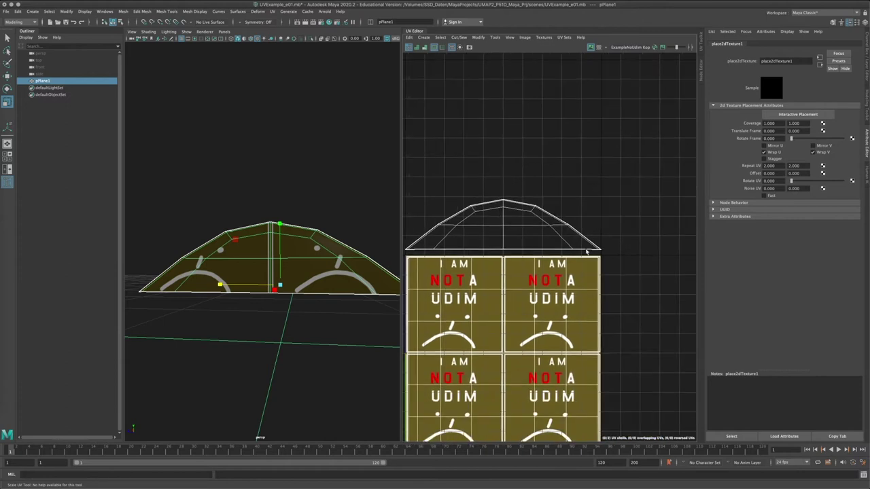
{"action": "scroll", "coordinate": [593, 256], "scroll_direction": "down", "scroll_amount": 6}
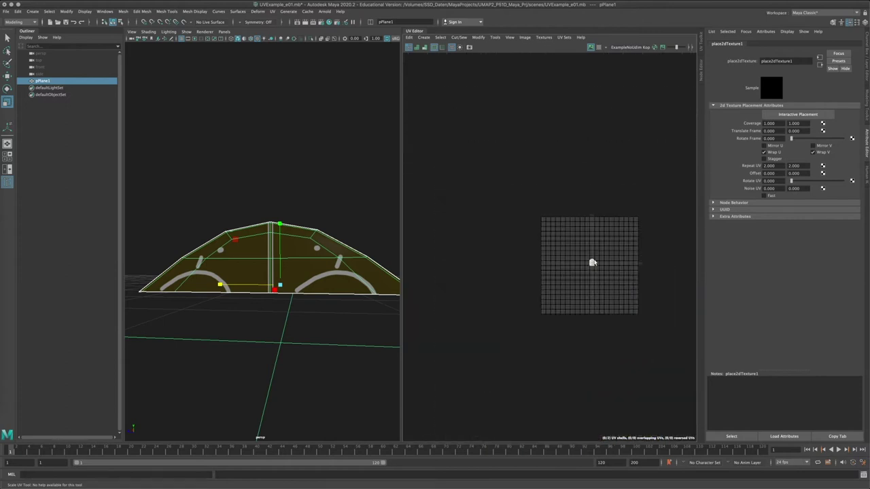
{"action": "scroll", "coordinate": [617, 275], "scroll_direction": "up", "scroll_amount": 4}
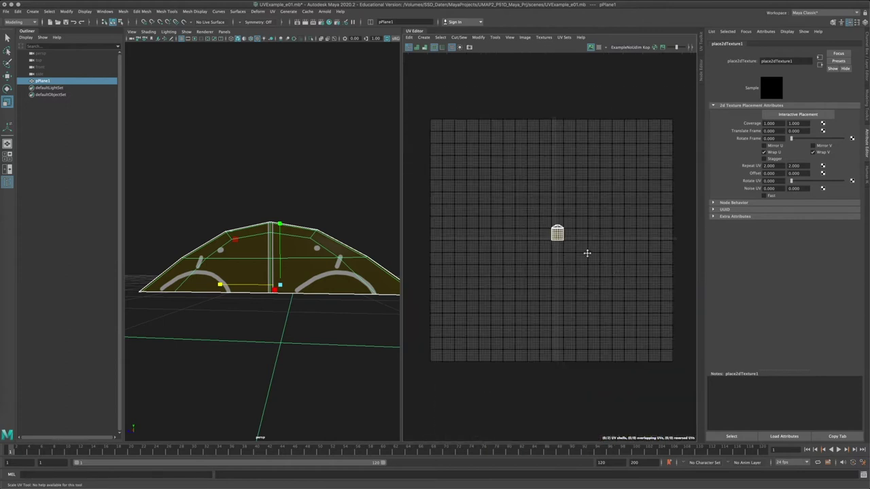
{"action": "middle_click_drag", "start_coordinate": [587, 253], "coordinate": [685, 301], "text": "alt"}
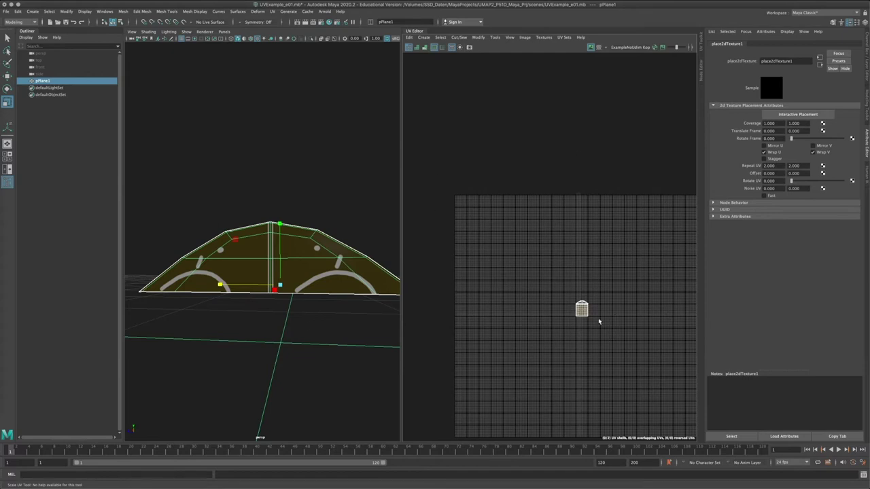
{"action": "scroll", "coordinate": [602, 329], "scroll_direction": "down", "scroll_amount": 3}
{"action": "middle_click_drag", "start_coordinate": [599, 346], "coordinate": [561, 286], "text": "alt"}
{"action": "scroll", "coordinate": [556, 262], "scroll_direction": "up", "scroll_amount": 5}
{"action": "scroll", "coordinate": [543, 297], "scroll_direction": "up", "scroll_amount": 8}
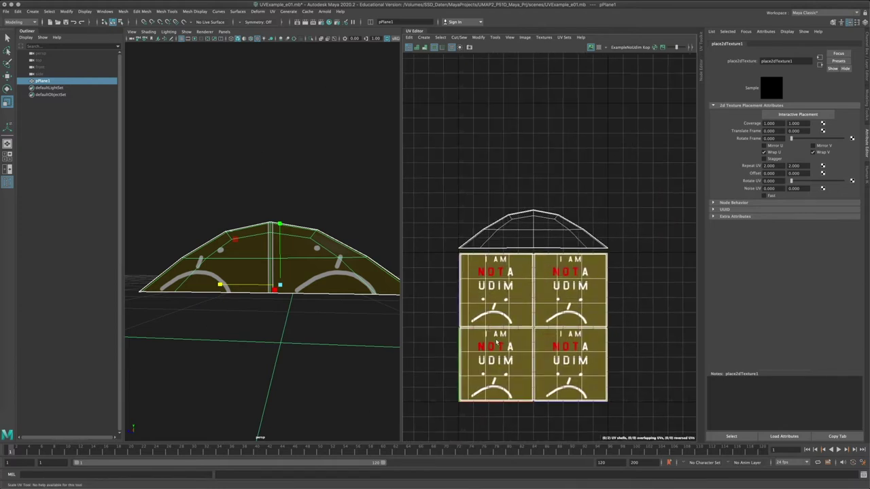
Set the placement node's Repeat UV back to 1 and 1
{"action": "left_click_drag", "start_coordinate": [297, 311], "coordinate": [370, 355], "text": "alt"}
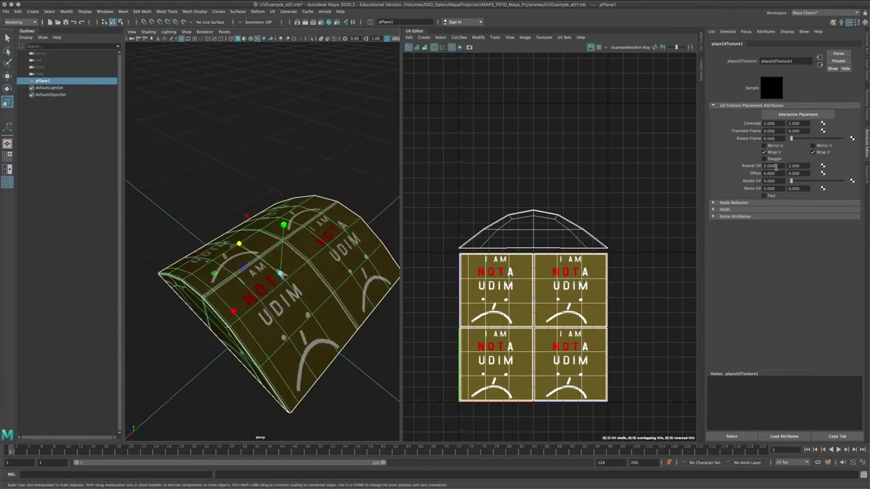
{"action": "type", "text": "1"}
{"action": "key", "text": "Tab"}
{"action": "type", "text": "1"}
{"action": "key", "text": "Return"}
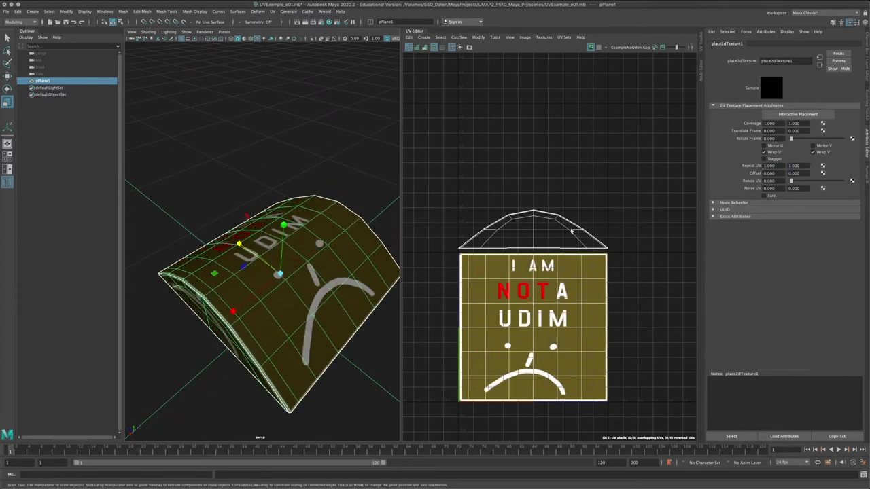
Select all UVs of the curved mesh, scale them uniformly to about 2.7 times their size, and inspect the mesh
{"action": "right_click_drag", "start_coordinate": [318, 235], "coordinate": [341, 235]}
{"action": "right_click_drag", "start_coordinate": [481, 232], "coordinate": [511, 232]}
{"action": "left_click_drag", "start_coordinate": [443, 190], "coordinate": [697, 441]}
{"action": "left_click_drag", "start_coordinate": [341, 282], "coordinate": [323, 267], "text": "alt"}
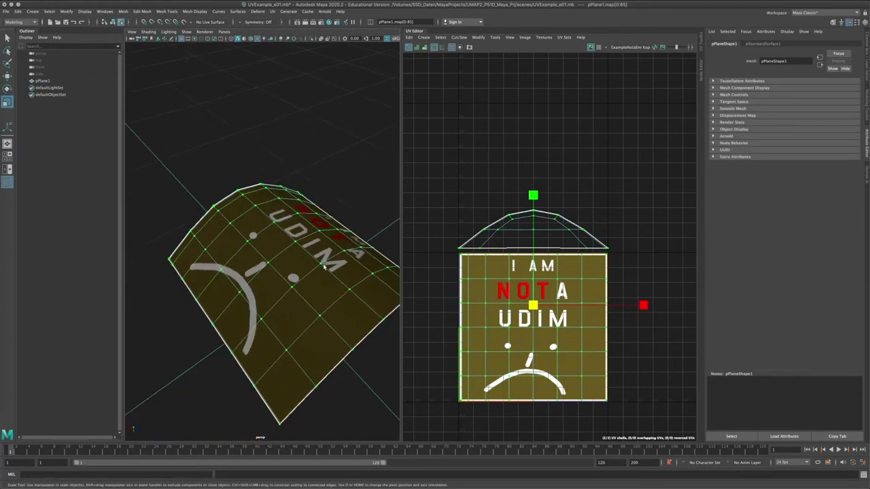
{"action": "left_click", "coordinate": [534, 305]}
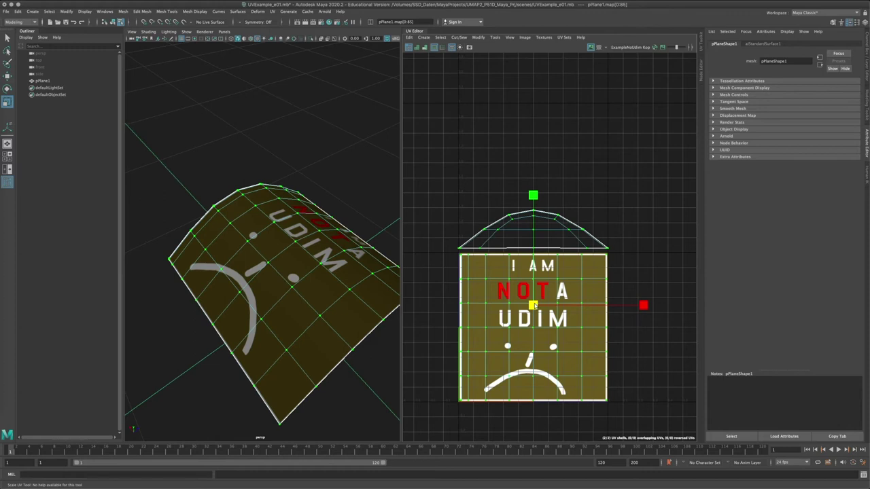
{"action": "left_click_drag", "start_coordinate": [535, 306], "coordinate": [720, 285]}
{"action": "left_click_drag", "start_coordinate": [321, 291], "coordinate": [384, 292], "text": "alt"}
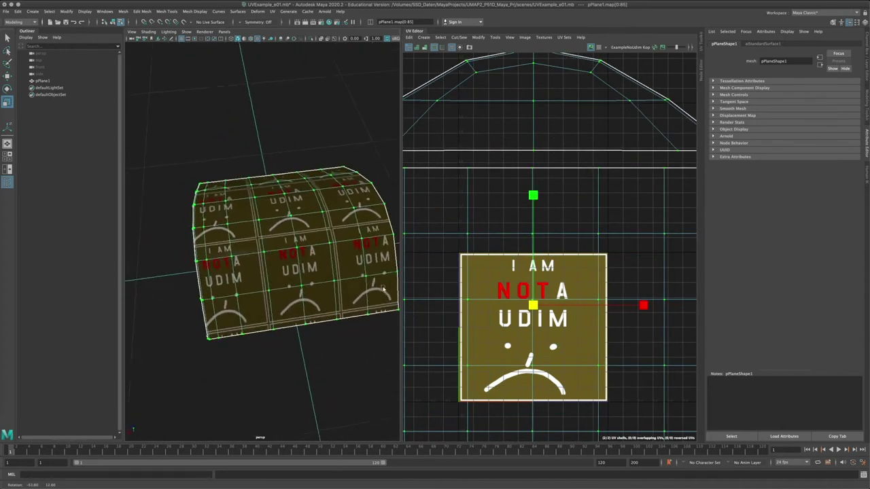
{"action": "scroll", "coordinate": [636, 209], "scroll_direction": "down", "scroll_amount": 3}
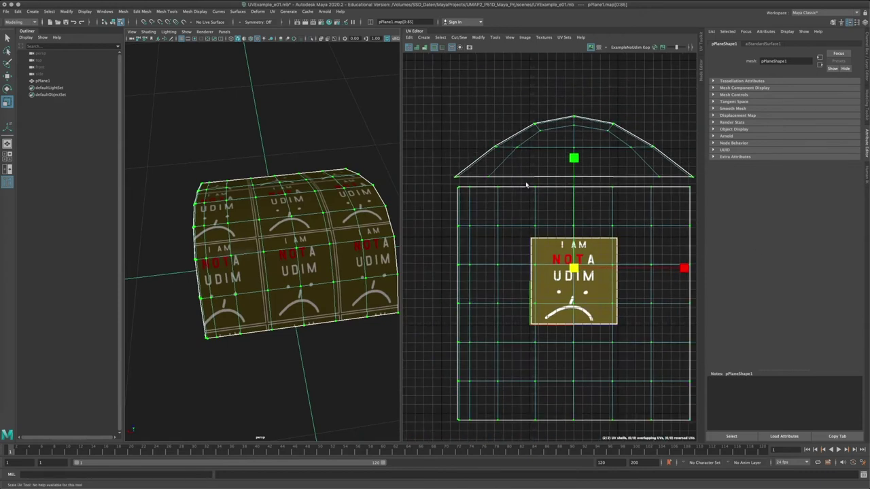
{"action": "left_click_drag", "start_coordinate": [357, 204], "coordinate": [329, 253], "text": "alt"}
{"action": "scroll", "coordinate": [326, 217], "scroll_direction": "up", "scroll_amount": 4}
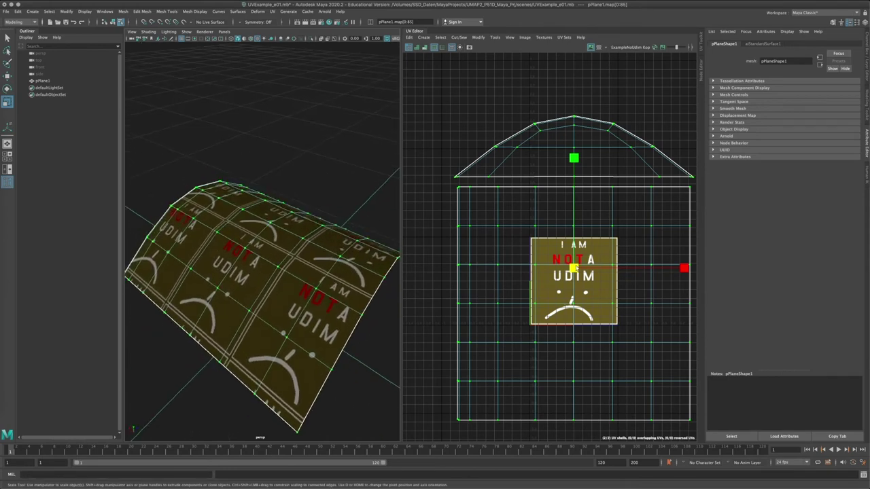
Scale all UVs down to about half the texture tile's width and move them down over the drawn face
{"action": "left_click_drag", "start_coordinate": [576, 269], "coordinate": [486, 274]}
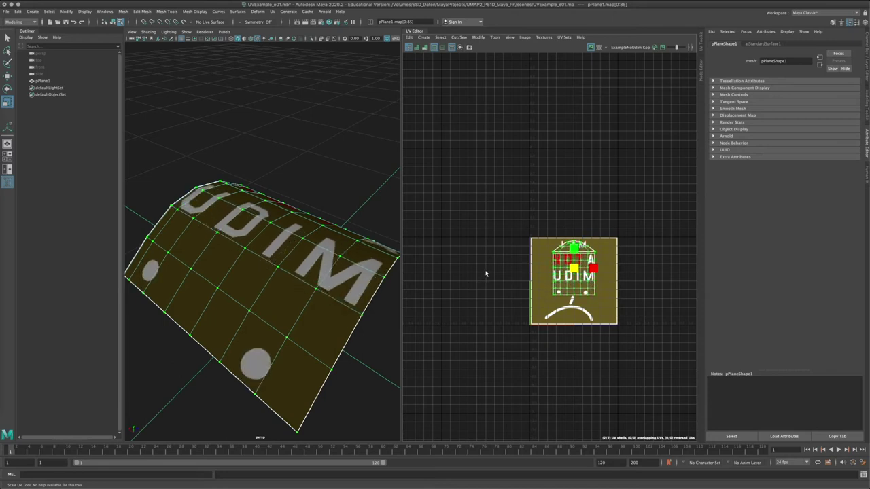
{"action": "key", "text": "w"}
{"action": "left_click_drag", "start_coordinate": [573, 151], "coordinate": [573, 179]}
{"action": "scroll", "coordinate": [575, 302], "scroll_direction": "up", "scroll_amount": 3}
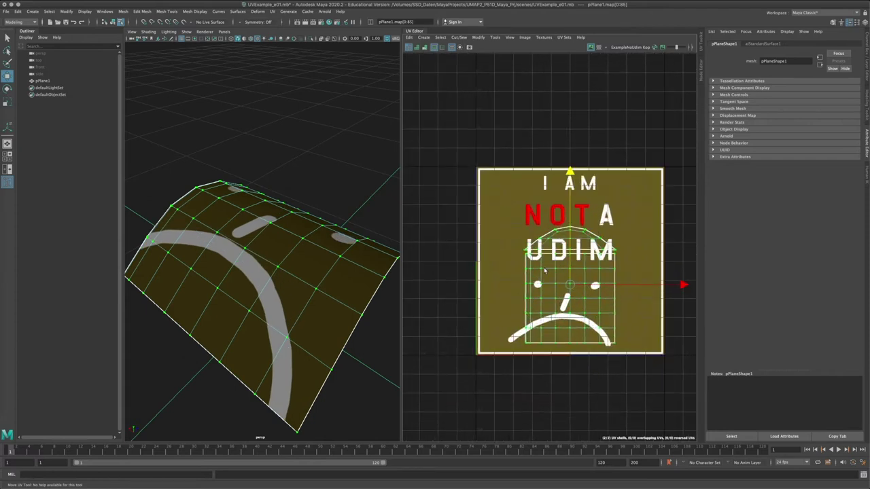
Undo the UV move and both scalings to return to the original UV layout, and activate the Scale tool
{"action": "key", "text": "z"}
{"action": "key", "text": "z"}
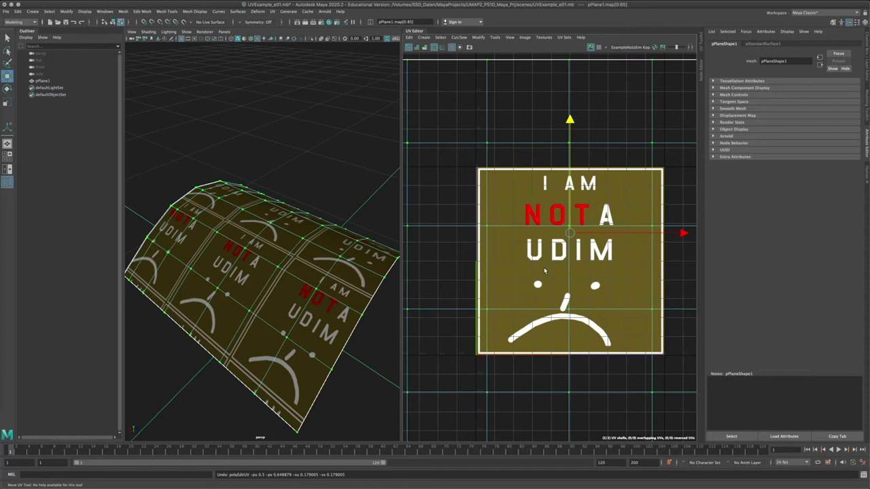
{"action": "key", "text": "shift+z"}
{"action": "key", "text": "r"}
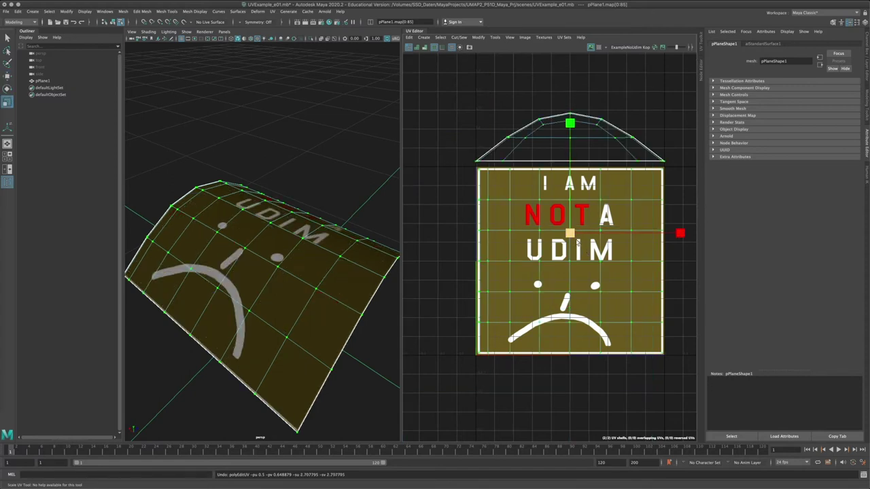
Scale all UVs uniformly to about 1.35 times, slightly beyond the texture tile, and return the mesh to object selection
{"action": "left_click_drag", "start_coordinate": [591, 237], "coordinate": [616, 237]}
{"action": "left_click_drag", "start_coordinate": [316, 281], "coordinate": [293, 278], "text": "alt"}
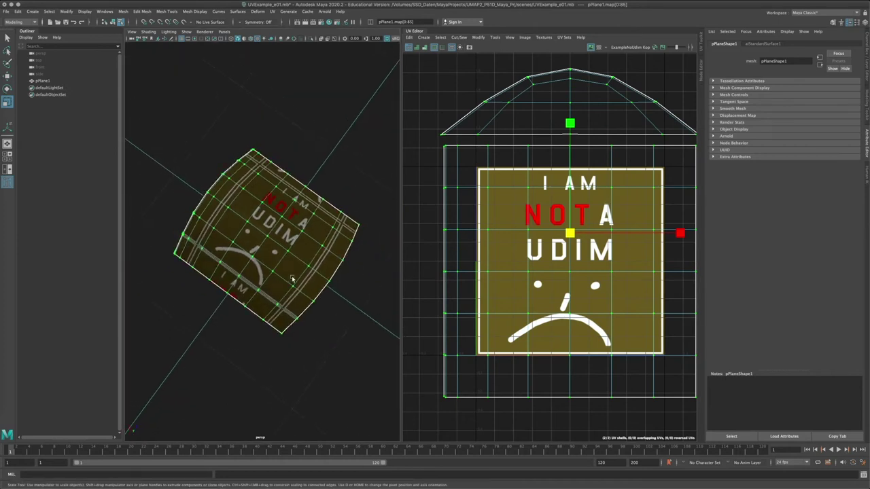
{"action": "right_click_drag", "start_coordinate": [295, 205], "coordinate": [310, 189]}
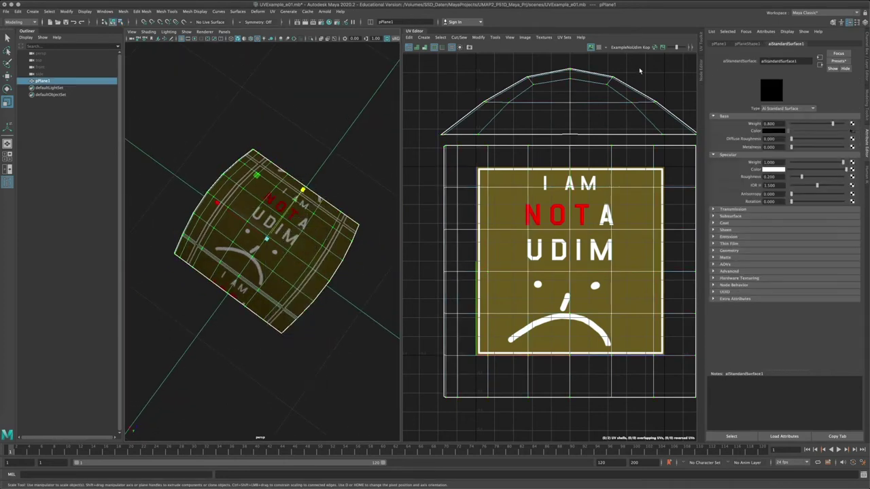
Show the base color file texture's attributes and expand its Color Balance section to check the Default Color
{"action": "left_click", "coordinate": [853, 131]}
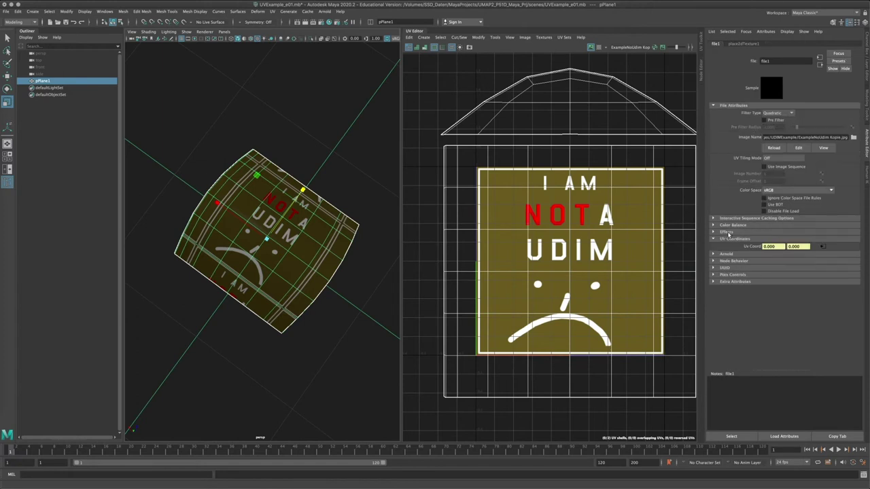
{"action": "left_click", "coordinate": [728, 236]}
{"action": "left_click", "coordinate": [728, 237]}
{"action": "left_click", "coordinate": [736, 227]}
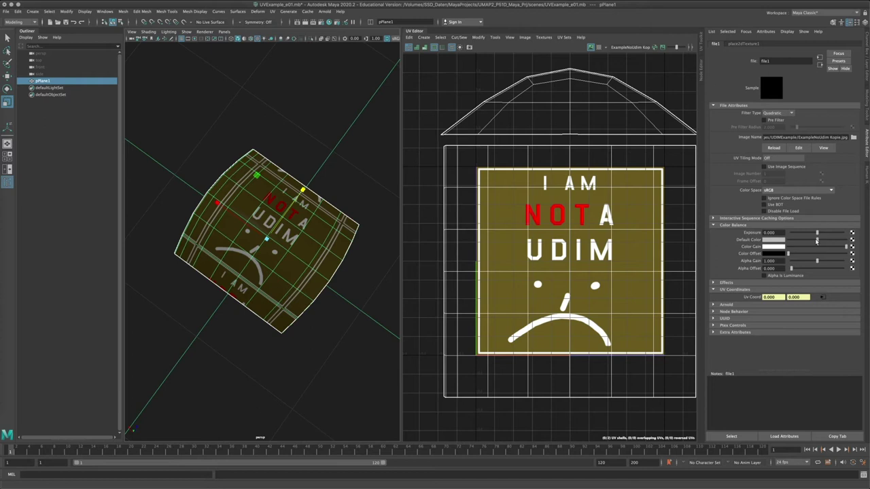
Open the file texture's placement node, turn off Wrap U and Wrap V, and check the texture on the mesh
{"action": "left_click", "coordinate": [822, 299]}
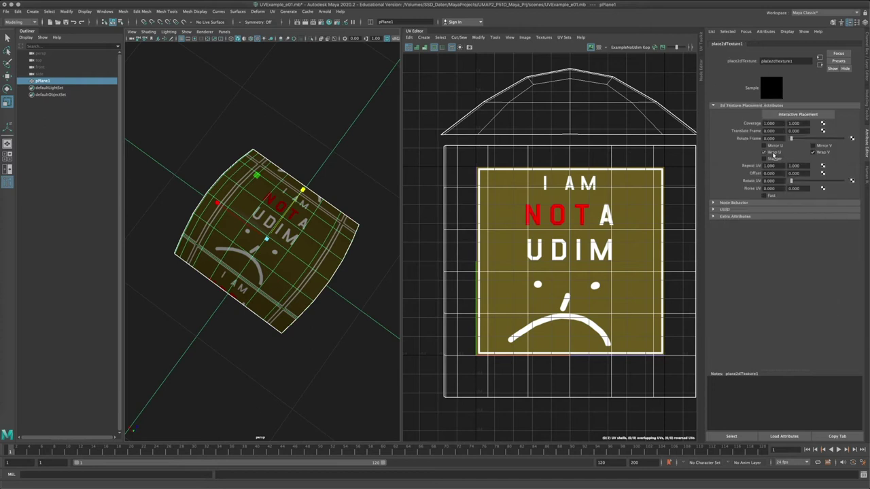
{"action": "left_click", "coordinate": [772, 153]}
{"action": "left_click", "coordinate": [824, 153]}
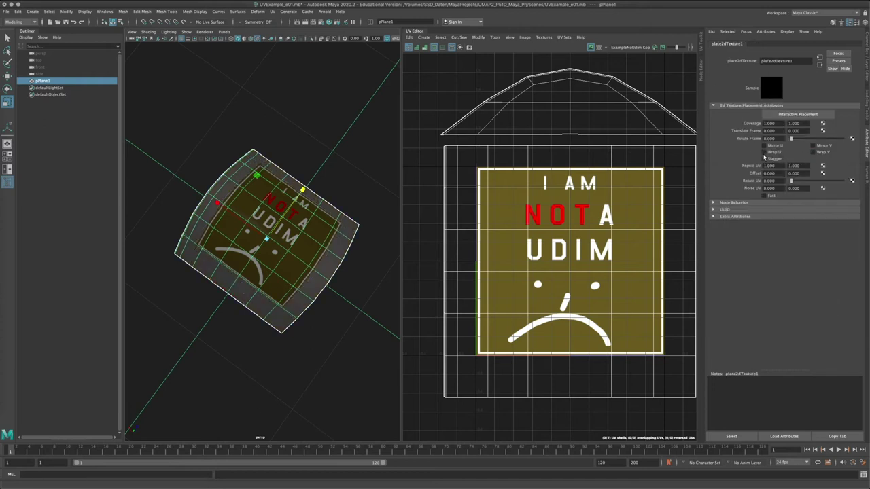
{"action": "left_click_drag", "start_coordinate": [327, 245], "coordinate": [199, 252], "text": "alt"}
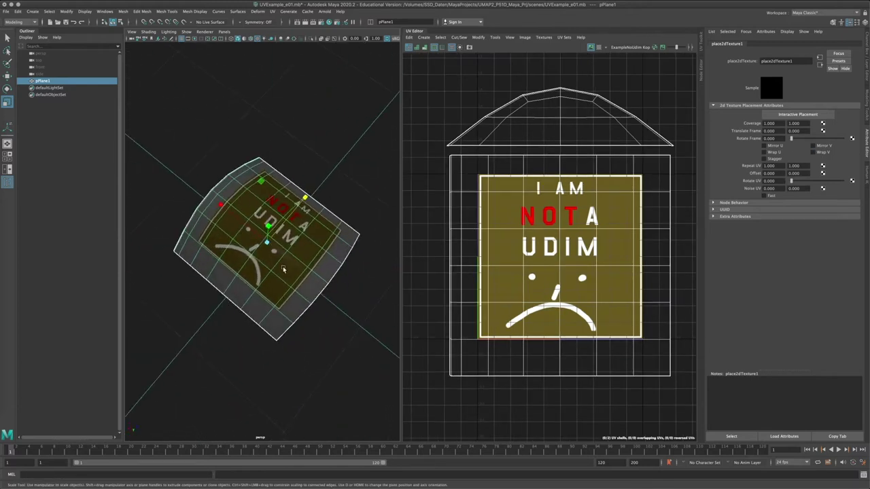
Select all UVs and scale them up uniformly by about 1.2 times, further beyond the texture tile
{"action": "right_click_drag", "start_coordinate": [561, 207], "coordinate": [590, 207]}
{"action": "left_click_drag", "start_coordinate": [432, 85], "coordinate": [694, 418]}
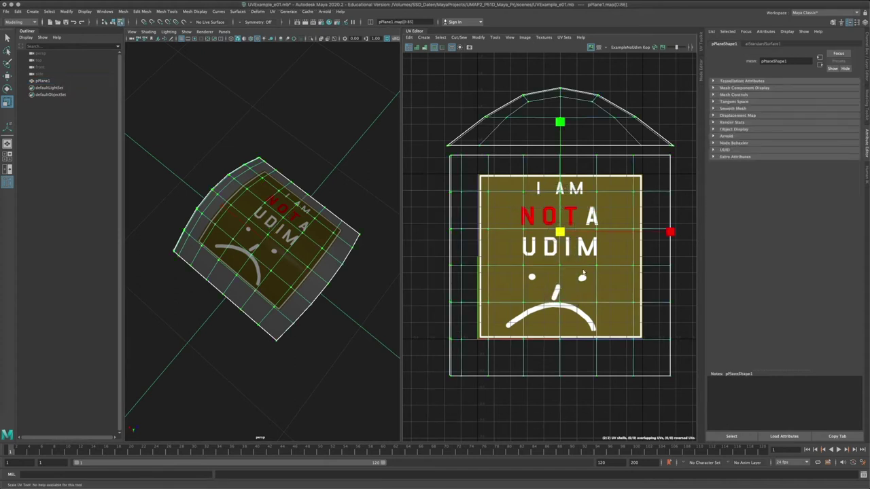
{"action": "left_click_drag", "start_coordinate": [561, 233], "coordinate": [583, 230]}
{"action": "middle_click_drag", "start_coordinate": [583, 231], "coordinate": [717, 235]}
{"action": "mouse_move", "coordinate": [718, 235]}
{"action": "left_mouse_down"}
{"action": "mouse_move", "coordinate": [755, 241]}
{"action": "mouse_move", "coordinate": [515, 249]}
{"action": "mouse_move", "coordinate": [717, 249]}
{"action": "left_mouse_up"}
{"action": "middle_click_drag", "start_coordinate": [716, 249], "coordinate": [662, 241]}
{"action": "left_click_drag", "start_coordinate": [549, 252], "coordinate": [579, 250]}
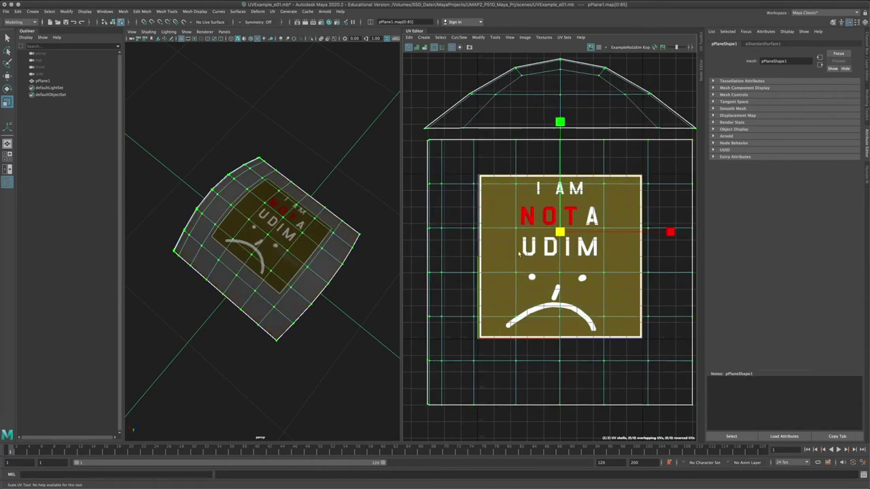
Return the mesh to object selection and open the attributes of the file texture connected to the base color
{"action": "left_click_drag", "start_coordinate": [285, 292], "coordinate": [297, 286], "text": "alt"}
{"action": "scroll", "coordinate": [297, 285], "scroll_direction": "up", "scroll_amount": 5}
{"action": "right_click_drag", "start_coordinate": [248, 222], "coordinate": [303, 178]}
{"action": "left_click", "coordinate": [303, 176]}
{"action": "left_click_drag", "start_coordinate": [299, 197], "coordinate": [251, 216], "text": "alt"}
{"action": "left_click", "coordinate": [320, 225]}
{"action": "left_click_drag", "start_coordinate": [319, 225], "coordinate": [313, 279], "text": "alt"}
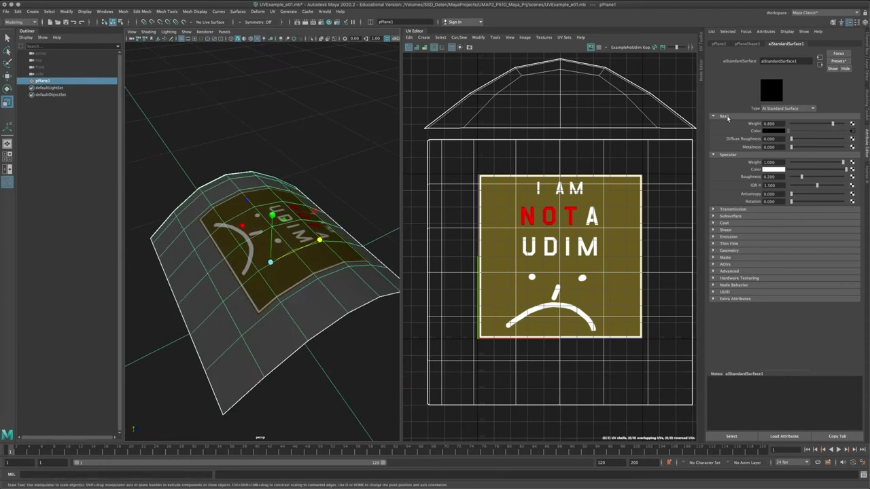
{"action": "left_click", "coordinate": [852, 130]}
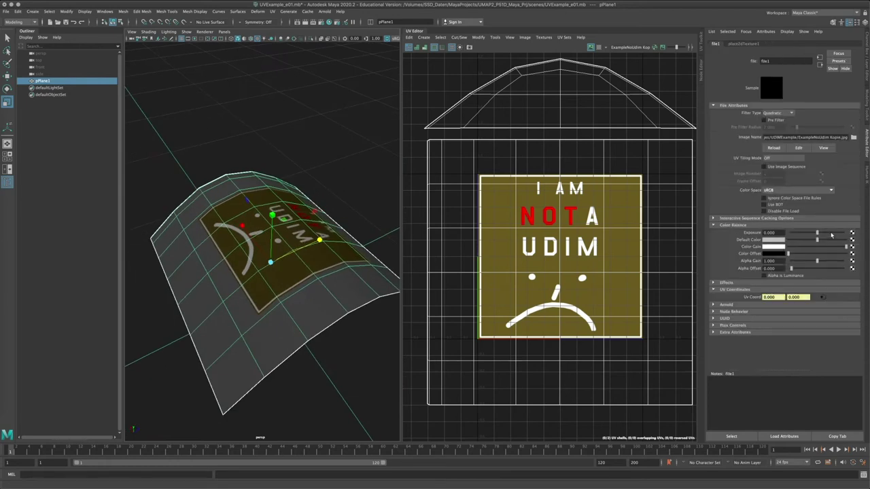
Lower the file texture's Default Color to black, and set it to a fully saturated red instead
{"action": "key", "text": "r"}
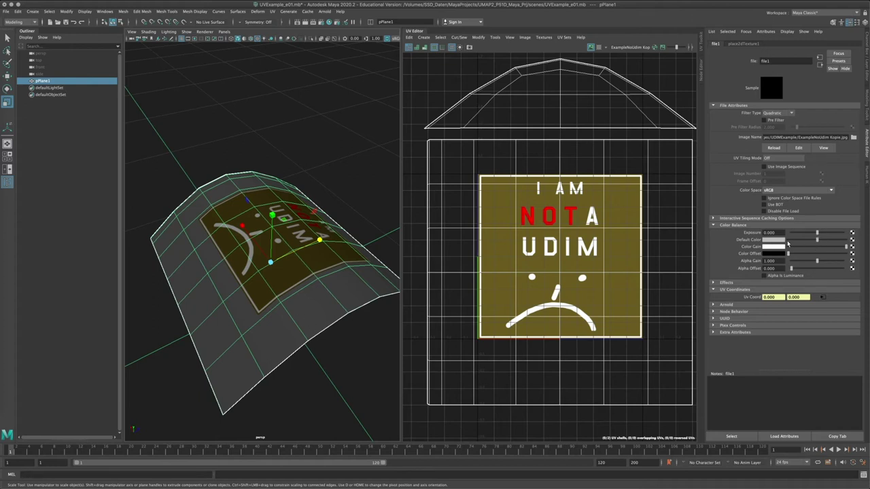
{"action": "left_click_drag", "start_coordinate": [815, 241], "coordinate": [644, 249]}
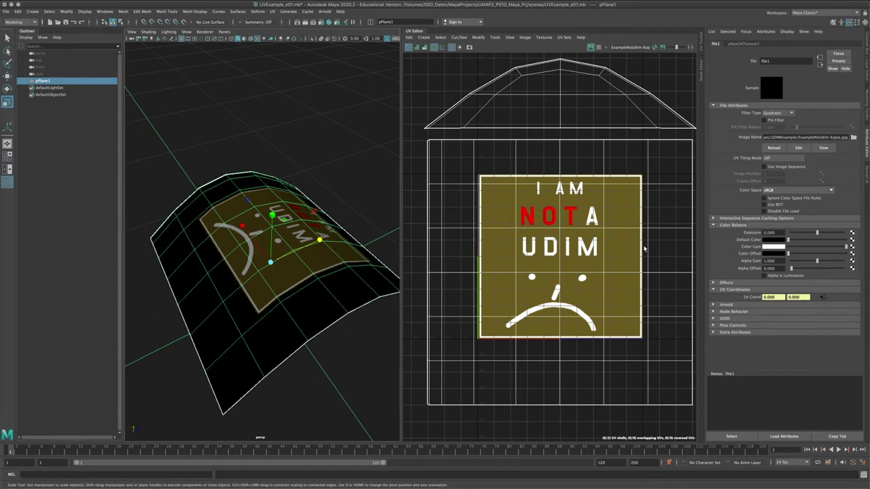
{"action": "left_click", "coordinate": [799, 241]}
{"action": "left_click", "coordinate": [774, 240]}
{"action": "left_click", "coordinate": [782, 265]}
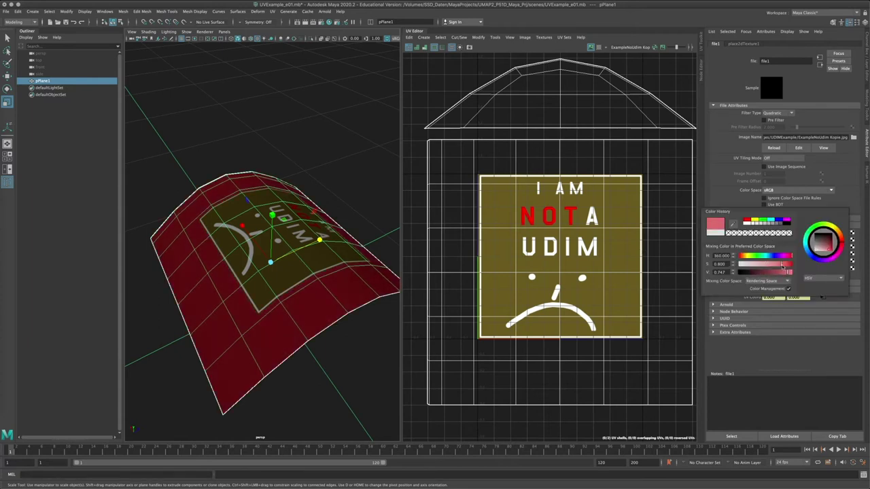
{"action": "left_click", "coordinate": [790, 264]}
Deselect the mesh to inspect the red area around the texture, and reopen the base color file texture's attributes
{"action": "left_click", "coordinate": [296, 151]}
{"action": "left_click_drag", "start_coordinate": [304, 197], "coordinate": [332, 181], "text": "alt"}
{"action": "left_click_drag", "start_coordinate": [333, 240], "coordinate": [297, 230], "text": "alt"}
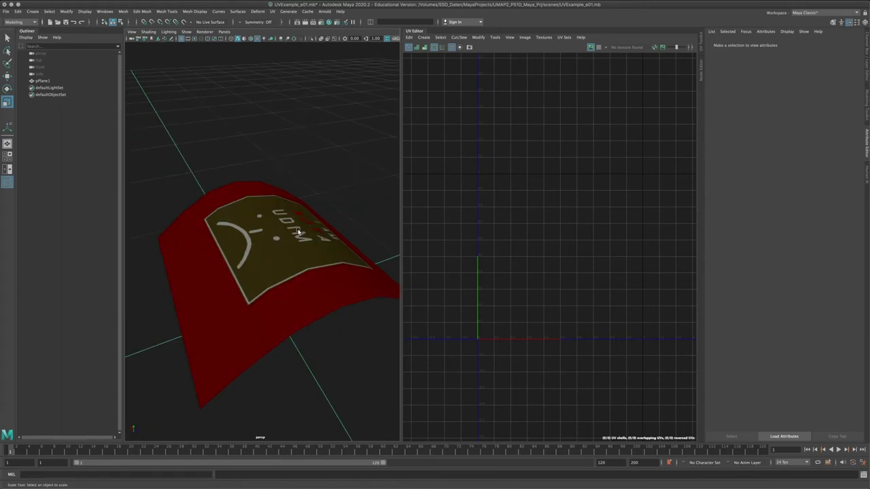
{"action": "left_click", "coordinate": [297, 228]}
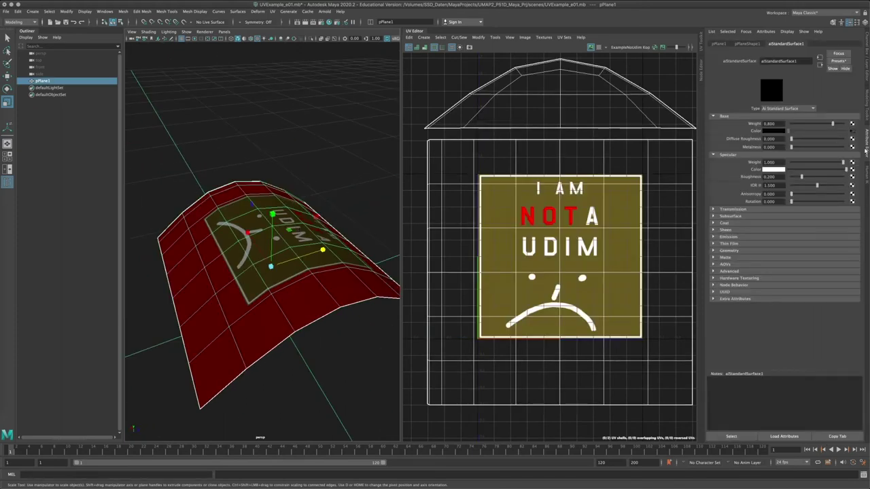
{"action": "left_click", "coordinate": [852, 131]}
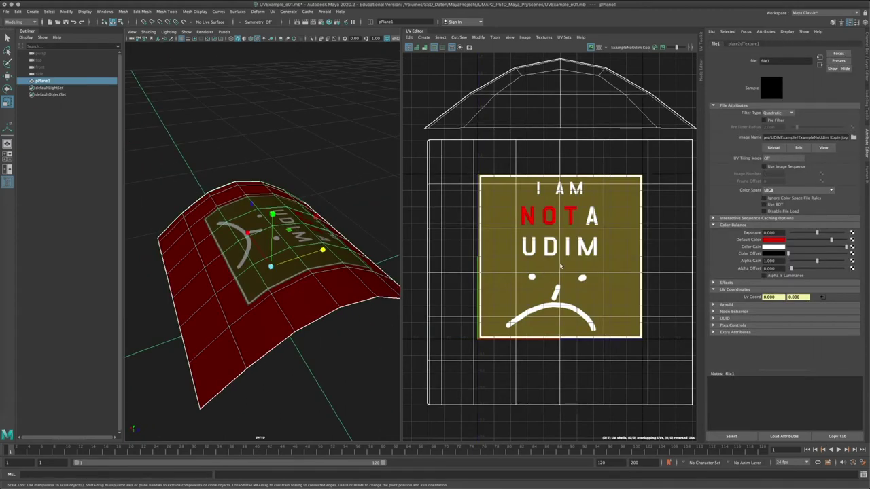
{"action": "left_click_drag", "start_coordinate": [281, 302], "coordinate": [191, 166], "text": "alt"}
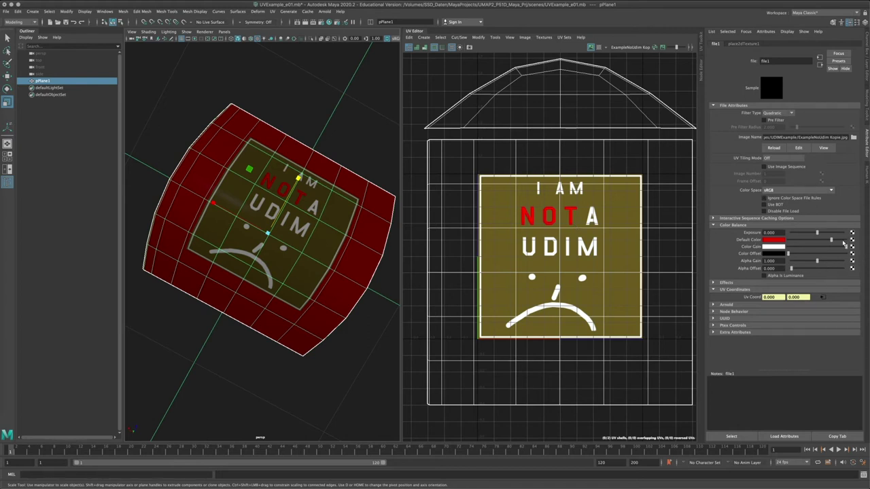
Darken the file texture's Default Color and map it with a new File texture
{"action": "left_click_drag", "start_coordinate": [831, 241], "coordinate": [801, 244]}
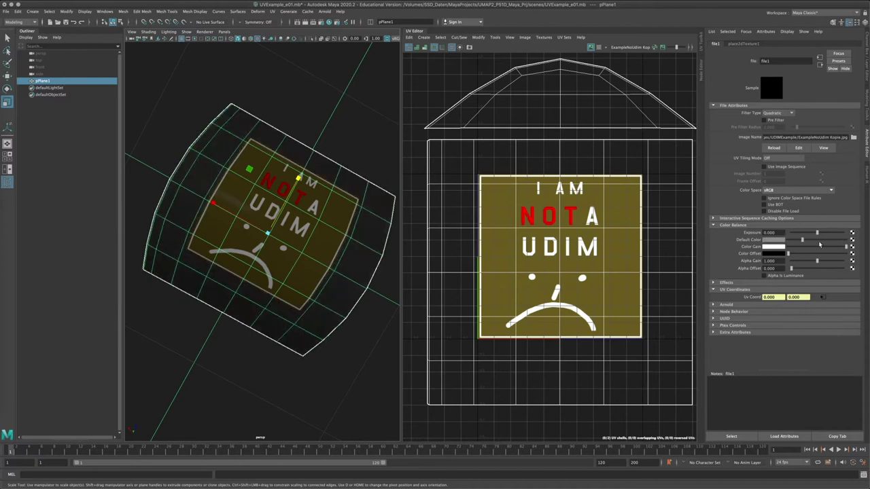
{"action": "left_click", "coordinate": [851, 240]}
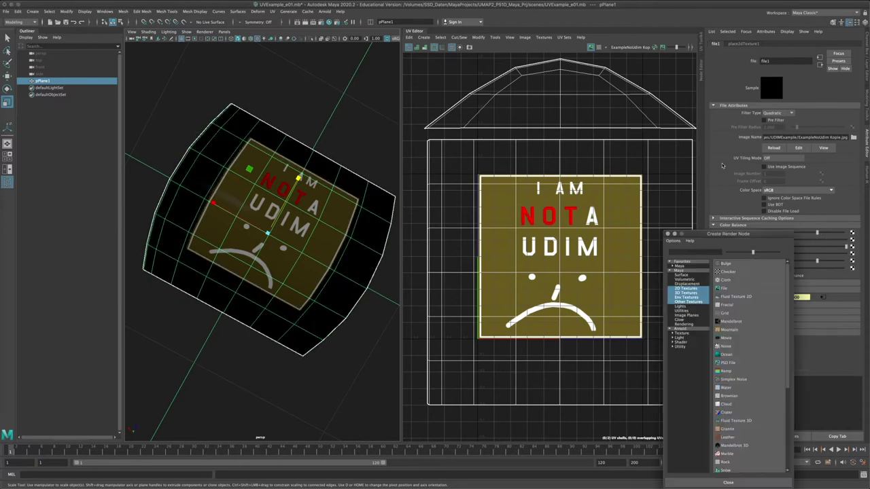
{"action": "left_click", "coordinate": [724, 288]}
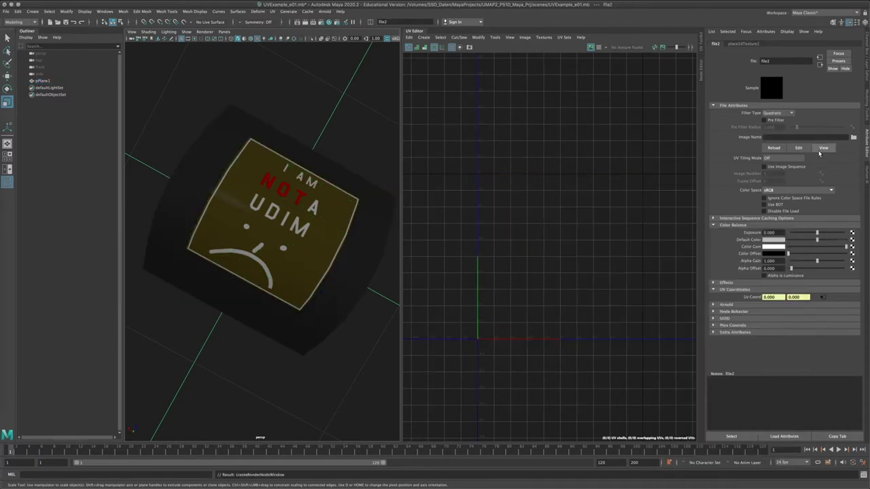
Preview the 1002 and 1003 example images and load ExampleTexture.1001.jpg into the new file texture
{"action": "left_click", "coordinate": [854, 137]}
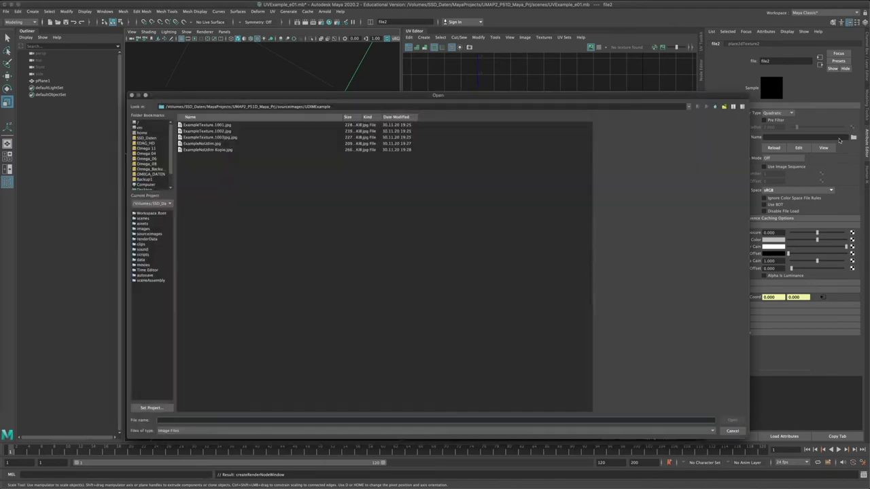
{"action": "left_click", "coordinate": [212, 131]}
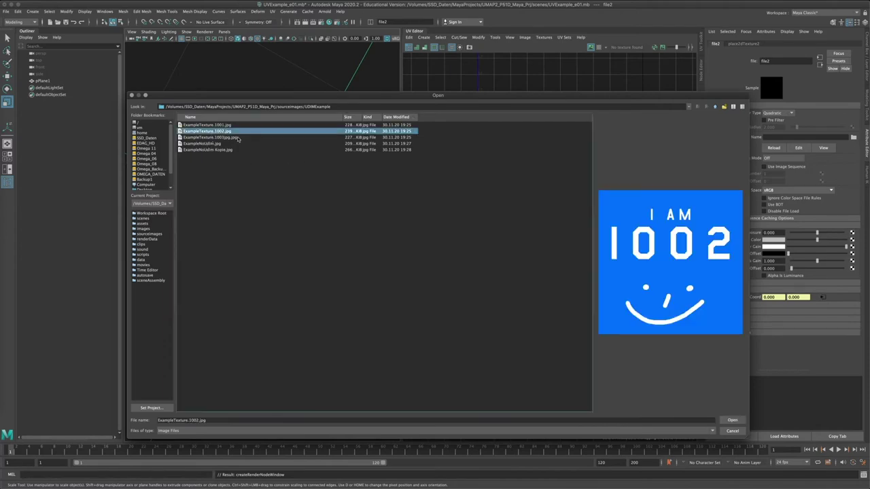
{"action": "left_click", "coordinate": [210, 137]}
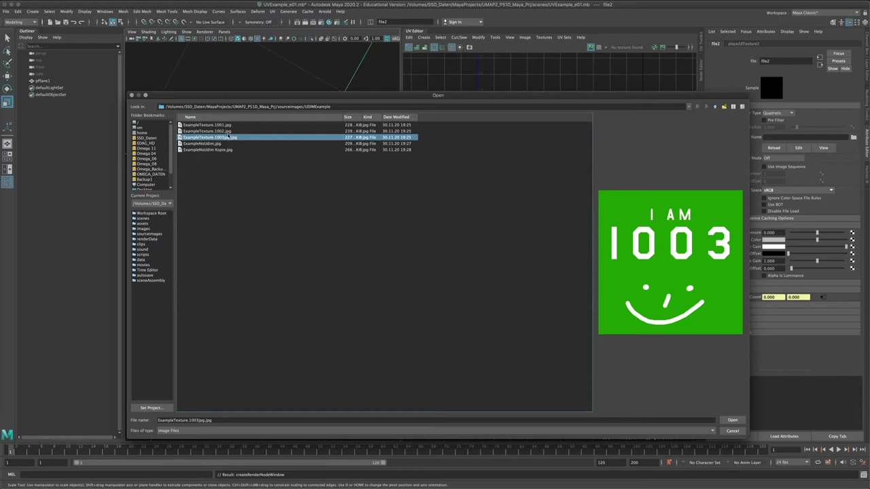
{"action": "left_click", "coordinate": [226, 131]}
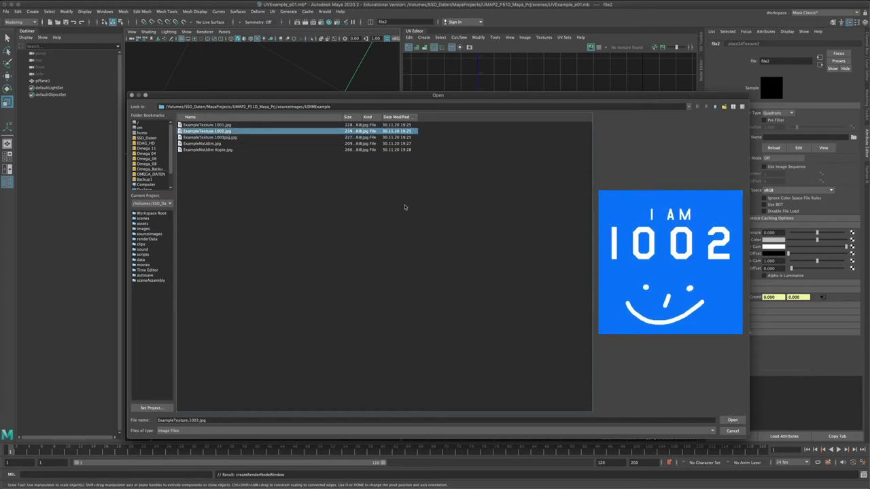
{"action": "left_click", "coordinate": [197, 126]}
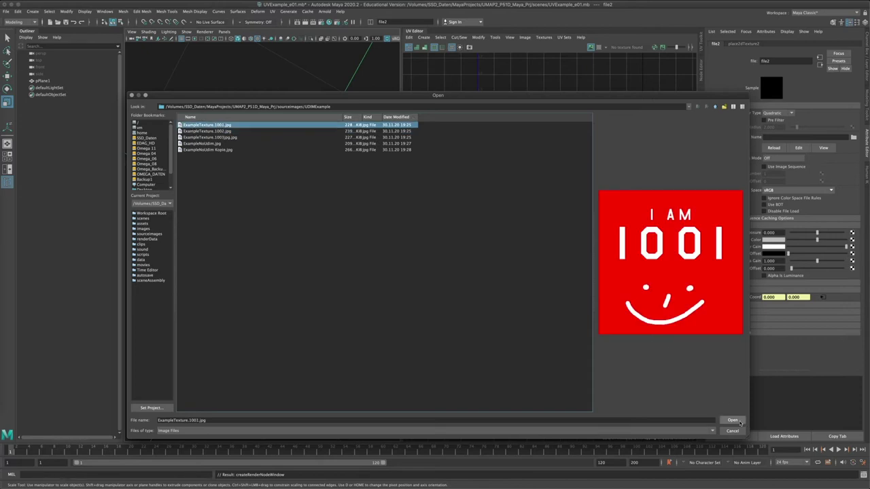
{"action": "left_click", "coordinate": [733, 421]}
Open the second file texture's placement node and turn off Wrap U and Wrap V
{"action": "left_click_drag", "start_coordinate": [320, 272], "coordinate": [274, 331], "text": "alt"}
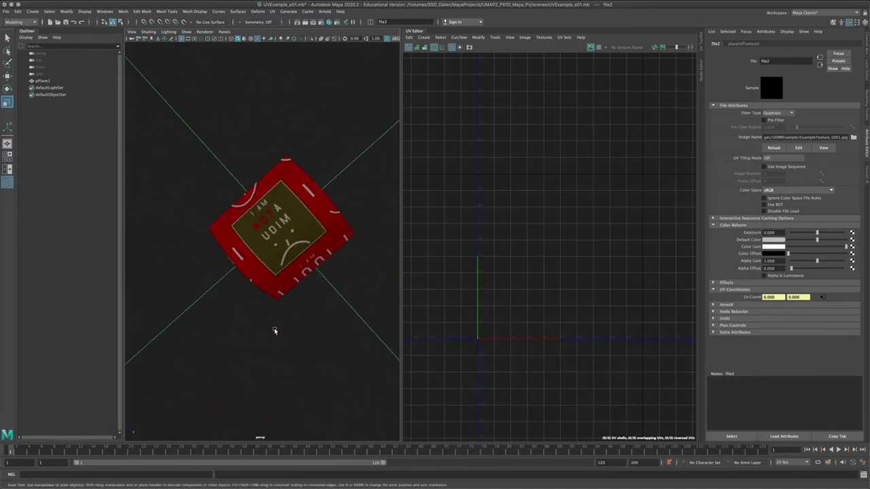
{"action": "left_click_drag", "start_coordinate": [314, 258], "coordinate": [247, 280], "text": "alt"}
{"action": "right_click_drag", "start_coordinate": [247, 280], "coordinate": [327, 275], "text": "alt"}
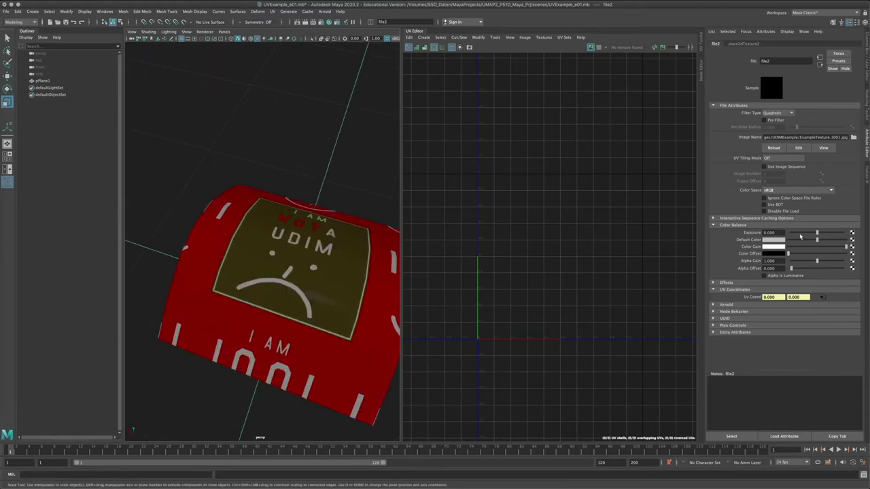
{"action": "left_click", "coordinate": [823, 298]}
{"action": "left_click", "coordinate": [764, 153]}
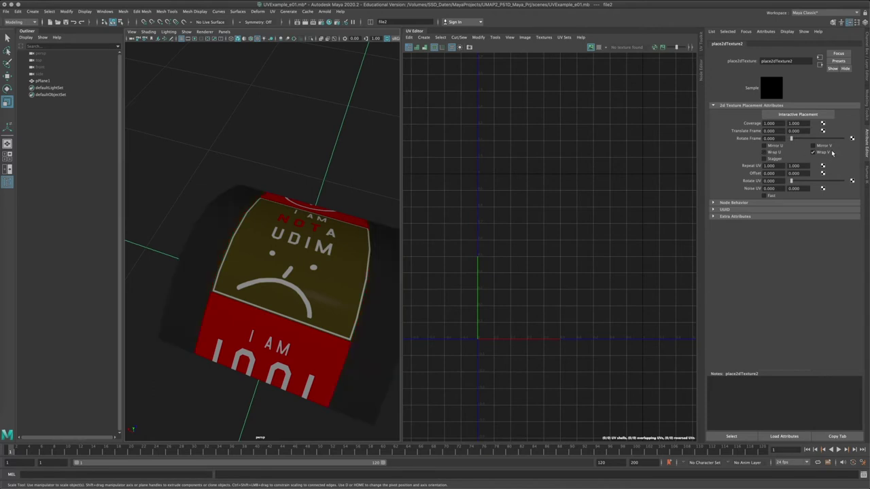
{"action": "left_click", "coordinate": [813, 153]}
{"action": "left_click_drag", "start_coordinate": [274, 255], "coordinate": [345, 284], "text": "alt"}
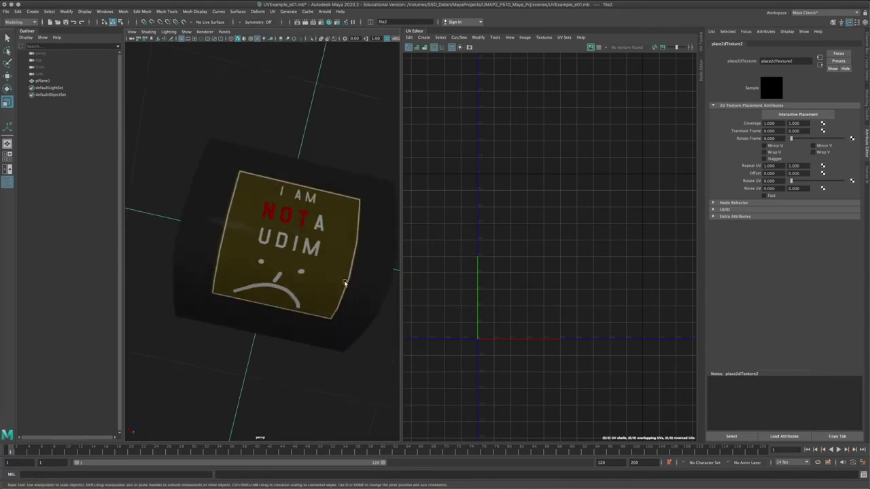
Try a U Offset of 1 on the second texture's placement and reset it to 0
{"action": "double_click", "coordinate": [779, 172]}
{"action": "type", "text": "1"}
{"action": "key", "text": "Return"}
{"action": "double_click", "coordinate": [779, 173]}
{"action": "type", "text": "0"}
{"action": "key", "text": "Return"}
Set the U value of the second texture's Translate Frame to 1 and check its position on the mesh
{"action": "double_click", "coordinate": [774, 131]}
{"action": "type", "text": "1"}
{"action": "key", "text": "Return"}
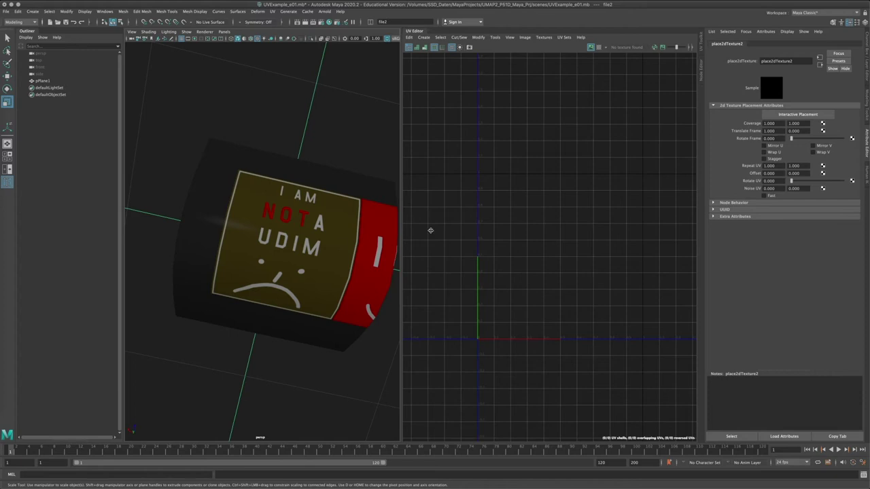
{"action": "left_click_drag", "start_coordinate": [228, 278], "coordinate": [286, 248], "text": "alt"}
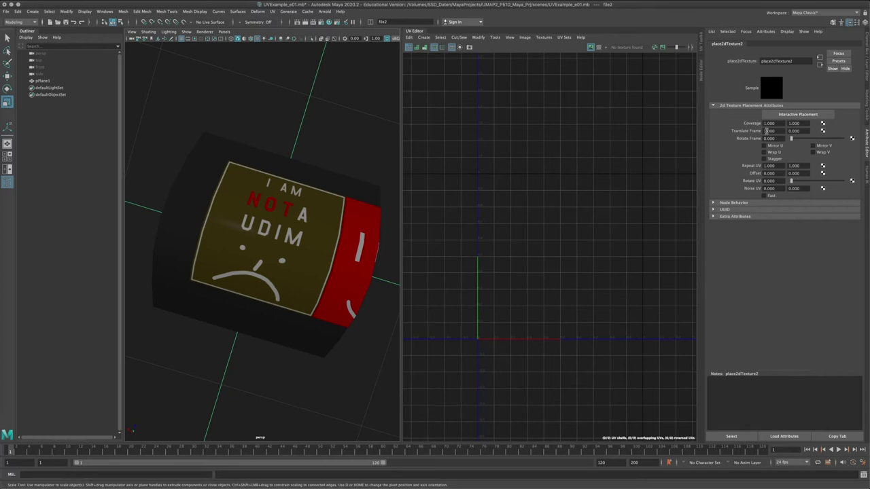
{"action": "left_click_drag", "start_coordinate": [261, 291], "coordinate": [244, 281], "text": "alt"}
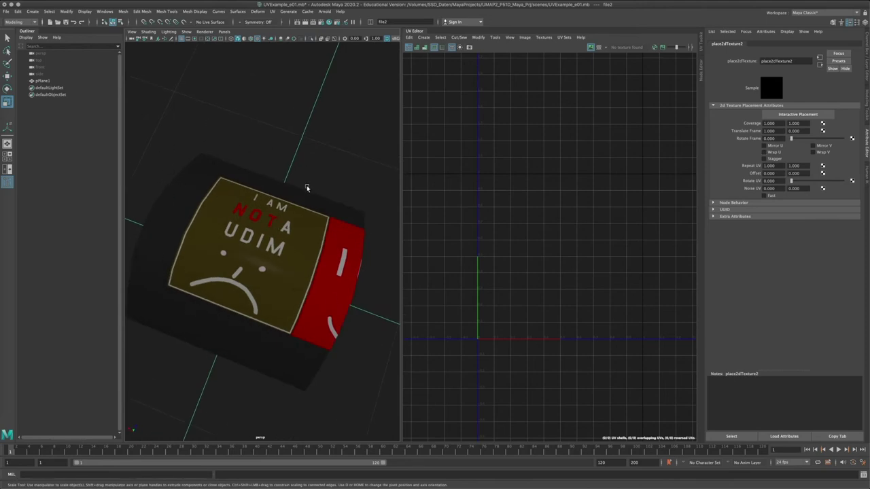
{"action": "left_click_drag", "start_coordinate": [318, 222], "coordinate": [537, 254], "text": "alt"}
Select the mesh's UVs and scale them down to about 0.62 times so the square shell fills the texture tile
{"action": "left_click", "coordinate": [262, 243]}
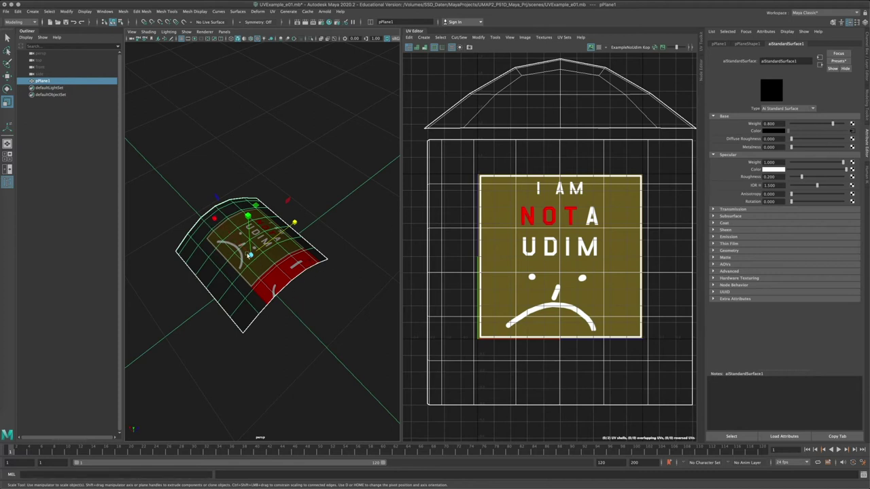
{"action": "left_click_drag", "start_coordinate": [249, 255], "coordinate": [294, 284], "text": "alt"}
{"action": "right_click_drag", "start_coordinate": [295, 284], "coordinate": [337, 275], "text": "alt"}
{"action": "middle_click_drag", "start_coordinate": [337, 275], "coordinate": [293, 289], "text": "alt"}
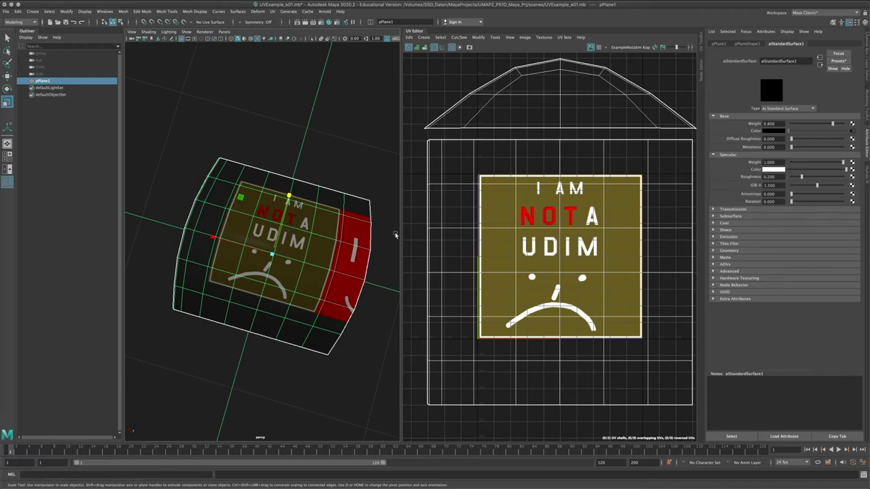
{"action": "scroll", "coordinate": [540, 227], "scroll_direction": "down", "scroll_amount": 2}
{"action": "right_click_drag", "start_coordinate": [499, 175], "coordinate": [454, 110]}
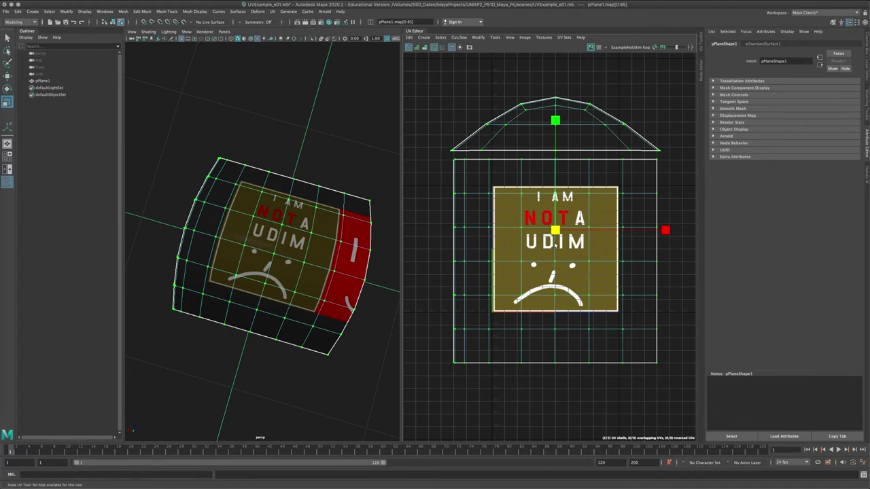
{"action": "left_click_drag", "start_coordinate": [555, 232], "coordinate": [515, 237]}
Move the arch-shaped UV shell into the tile beside the square shell, and return the mesh to object selection
{"action": "right_click_drag", "start_coordinate": [503, 140], "coordinate": [521, 138]}
{"action": "left_click_drag", "start_coordinate": [467, 135], "coordinate": [628, 184]}
{"action": "key", "text": "w"}
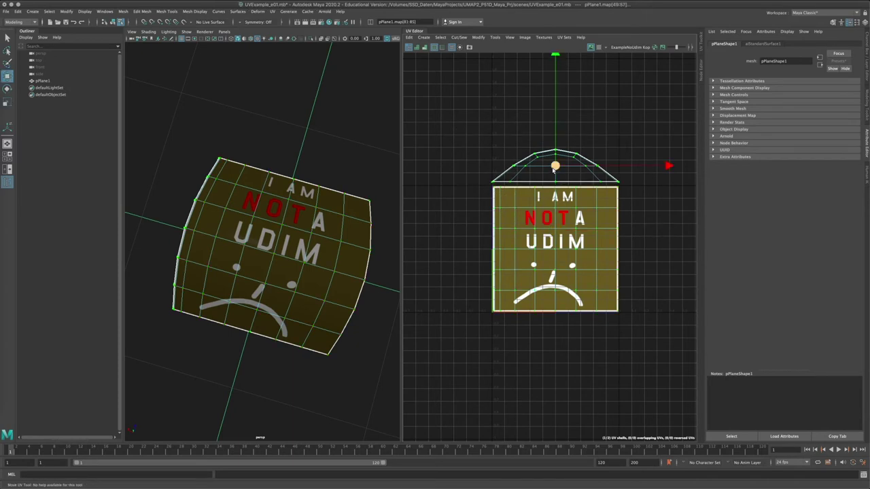
{"action": "left_click_drag", "start_coordinate": [554, 169], "coordinate": [684, 240]}
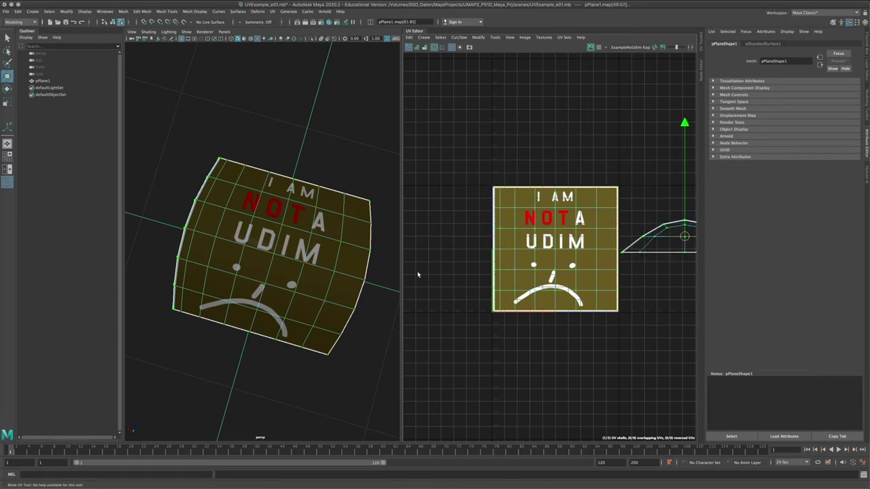
{"action": "left_click_drag", "start_coordinate": [253, 285], "coordinate": [401, 240], "text": "alt"}
{"action": "middle_click_drag", "start_coordinate": [584, 262], "coordinate": [511, 292], "text": "alt"}
{"action": "right_click_drag", "start_coordinate": [310, 269], "coordinate": [266, 248]}
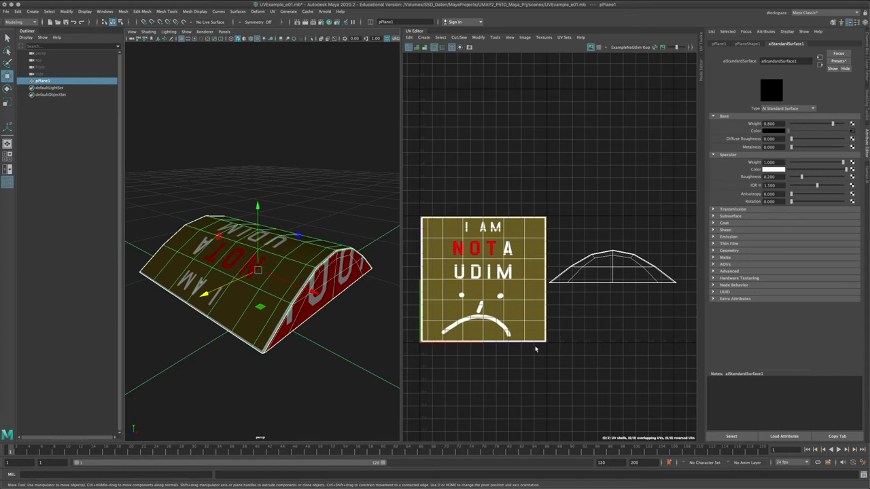
Scale the arch-shaped UV shell down to about 0.95 times inside its tile, and return the mesh to object selection
{"action": "right_click_drag", "start_coordinate": [602, 261], "coordinate": [618, 261]}
{"action": "left_click_drag", "start_coordinate": [693, 235], "coordinate": [549, 321]}
{"action": "key", "text": "r"}
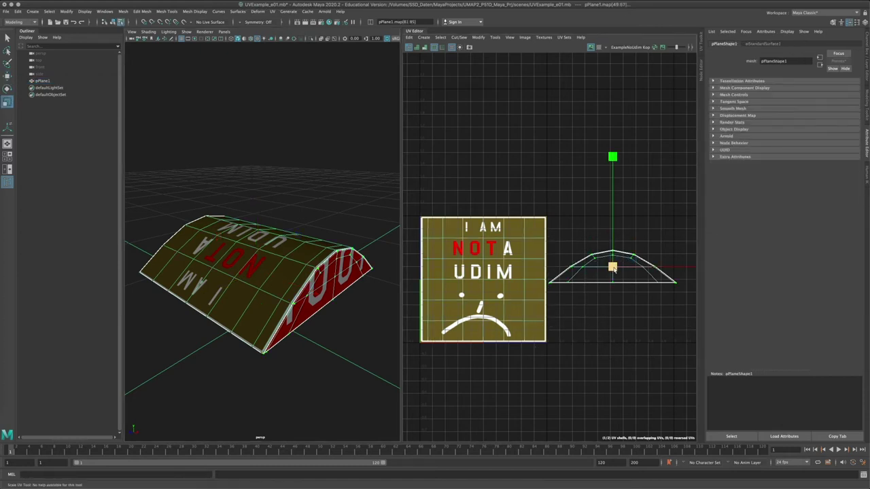
{"action": "left_click_drag", "start_coordinate": [612, 267], "coordinate": [610, 272]}
{"action": "key", "text": "w"}
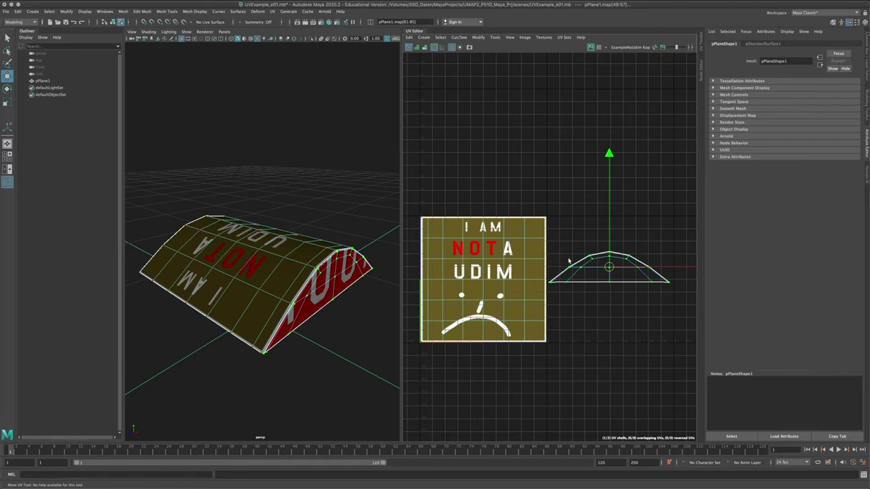
{"action": "left_click_drag", "start_coordinate": [315, 261], "coordinate": [370, 285], "text": "alt"}
{"action": "right_click_drag", "start_coordinate": [304, 248], "coordinate": [333, 237]}
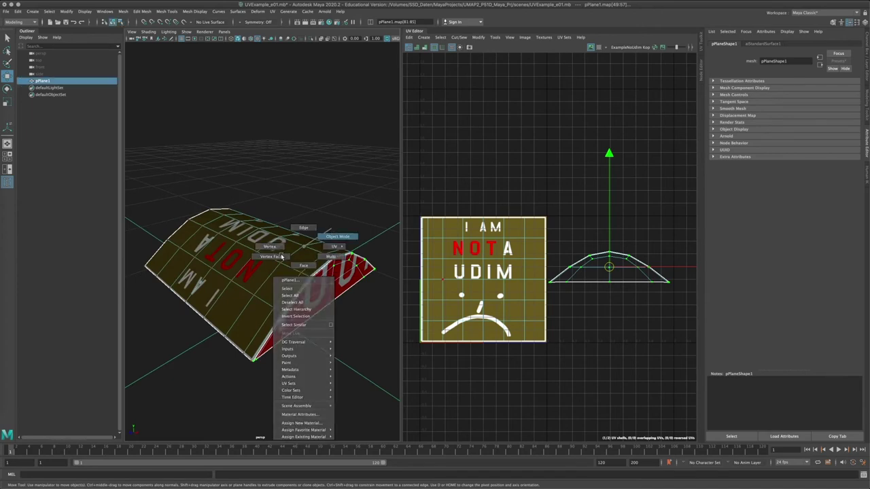
Break the connection between the second file texture and the first file texture's Default Color
{"action": "left_click_drag", "start_coordinate": [381, 258], "coordinate": [255, 275], "text": "alt"}
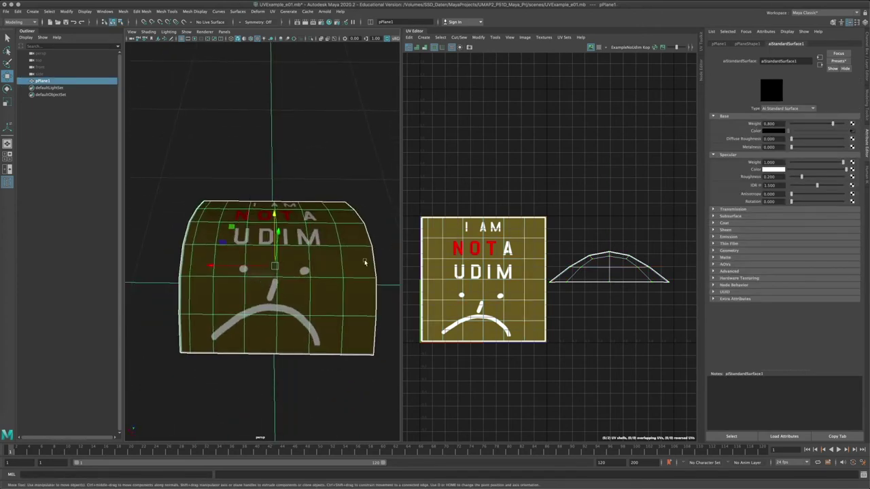
{"action": "left_click", "coordinate": [852, 131]}
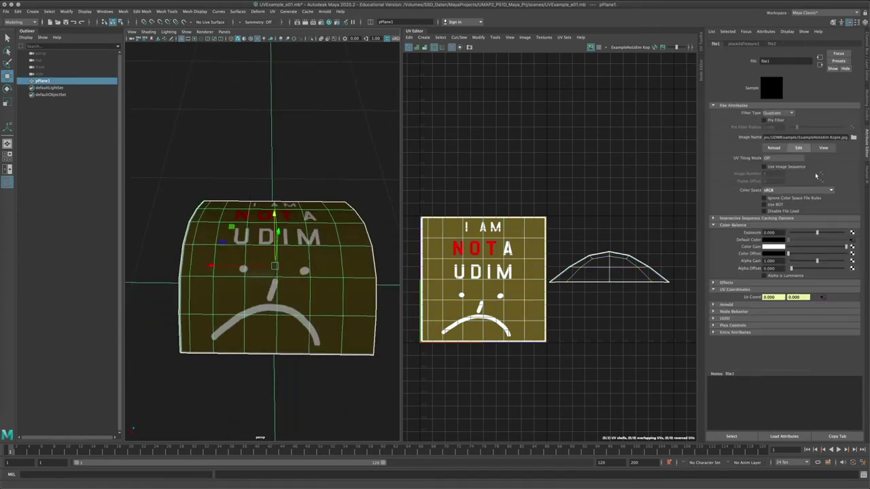
{"action": "left_click", "coordinate": [852, 244]}
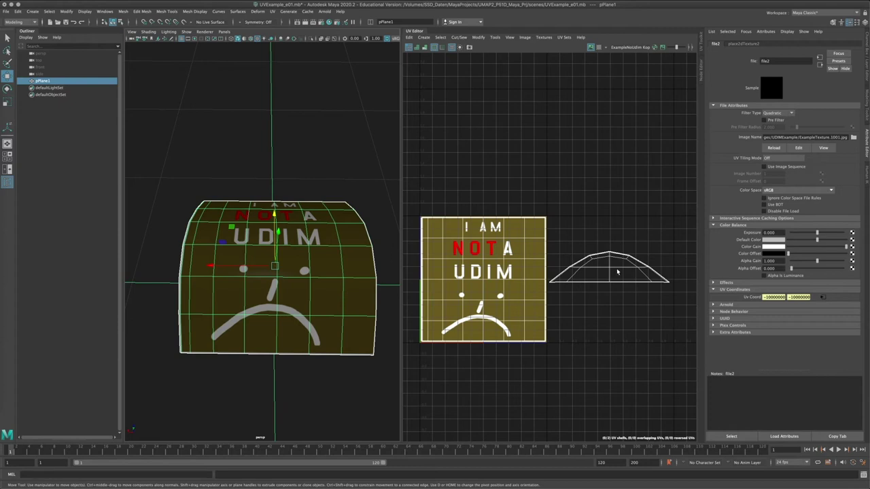
{"action": "left_click", "coordinate": [820, 66]}
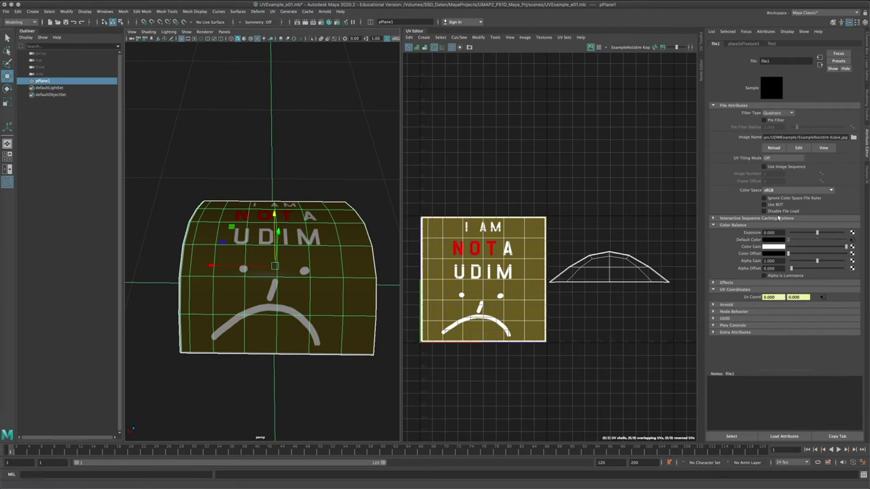
{"action": "right_click", "coordinate": [773, 238]}
{"action": "left_click", "coordinate": [768, 254]}
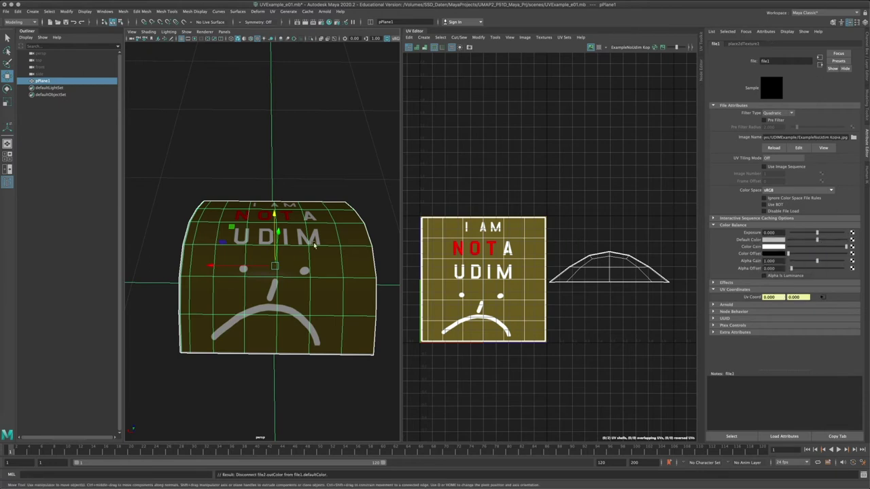
{"action": "left_click_drag", "start_coordinate": [279, 262], "coordinate": [384, 237], "text": "alt"}
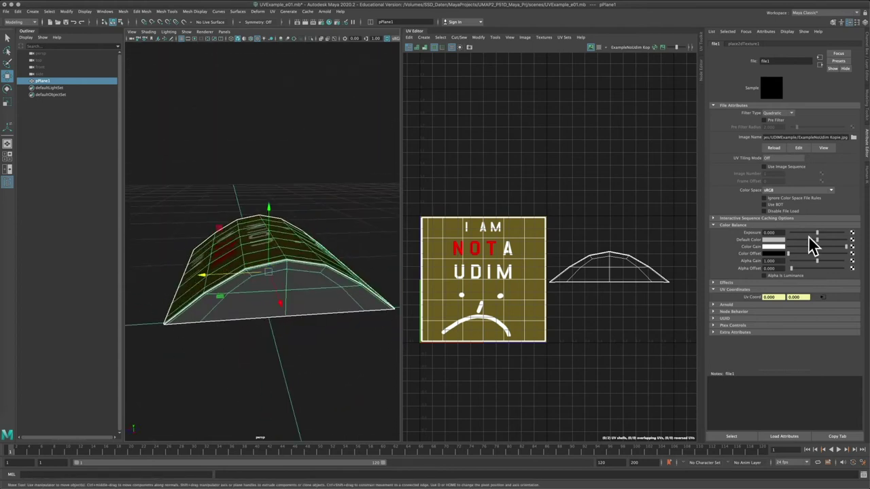
{"action": "left_click_drag", "start_coordinate": [340, 280], "coordinate": [277, 293], "text": "alt"}
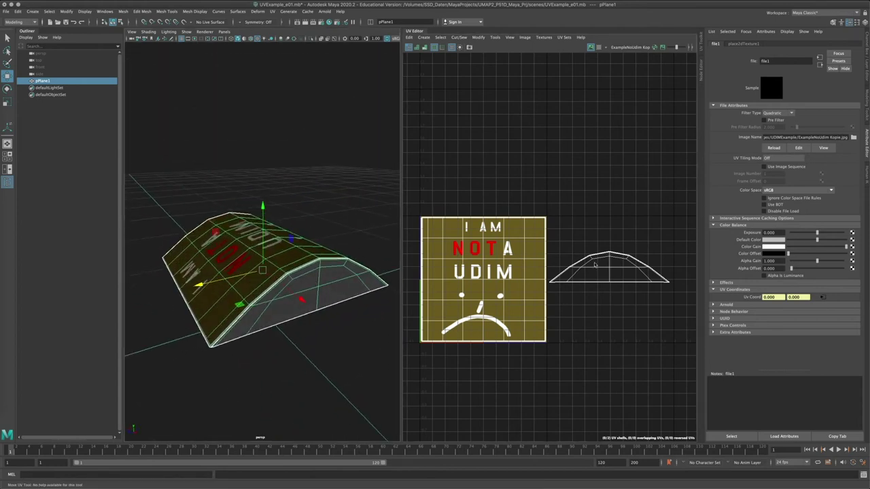
Select the arch-shaped shell's UVs to check which side of the mesh they cover, and return the mesh to object selection
{"action": "right_click_drag", "start_coordinate": [594, 263], "coordinate": [670, 244]}
{"action": "left_click_drag", "start_coordinate": [670, 245], "coordinate": [549, 312]}
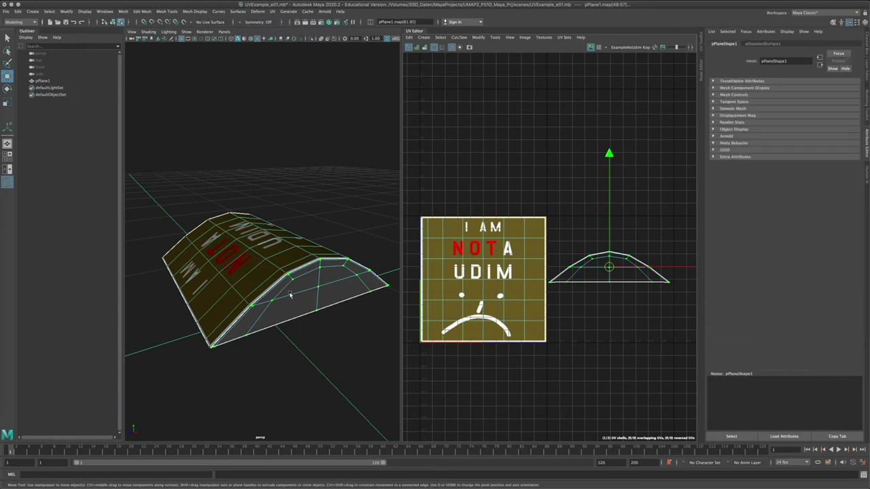
{"action": "left_click_drag", "start_coordinate": [291, 295], "coordinate": [329, 313], "text": "alt"}
{"action": "right_click_drag", "start_coordinate": [272, 261], "coordinate": [286, 253]}
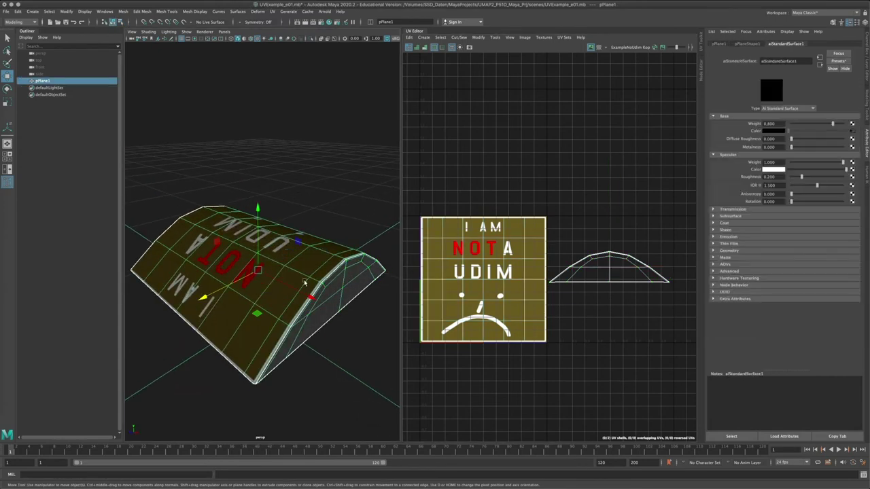
{"action": "left_click_drag", "start_coordinate": [361, 219], "coordinate": [620, 186], "text": "alt"}
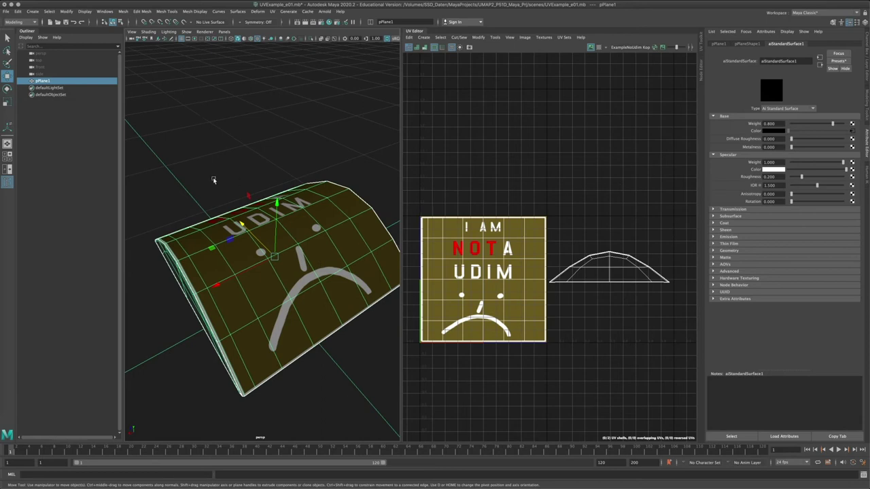
Open the image browser for the material's base color file and preview ExampleTexture.1001.jpg, ExampleTexture.1002.jpg and ExampleTexture.1003.jpg
{"action": "mouse_move", "coordinate": [7, 174]}
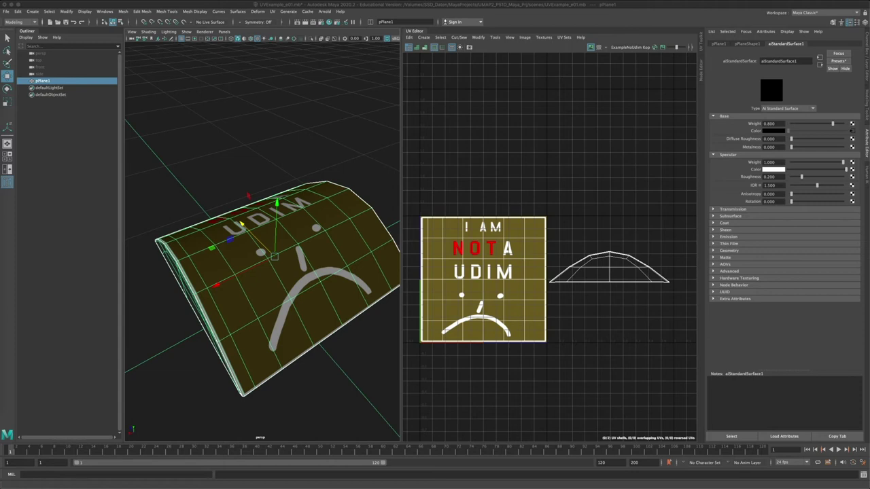
{"action": "left_click", "coordinate": [296, 180]}
{"action": "left_click_drag", "start_coordinate": [329, 234], "coordinate": [318, 266], "text": "alt"}
{"action": "left_click", "coordinate": [311, 254]}
{"action": "left_click", "coordinate": [852, 131]}
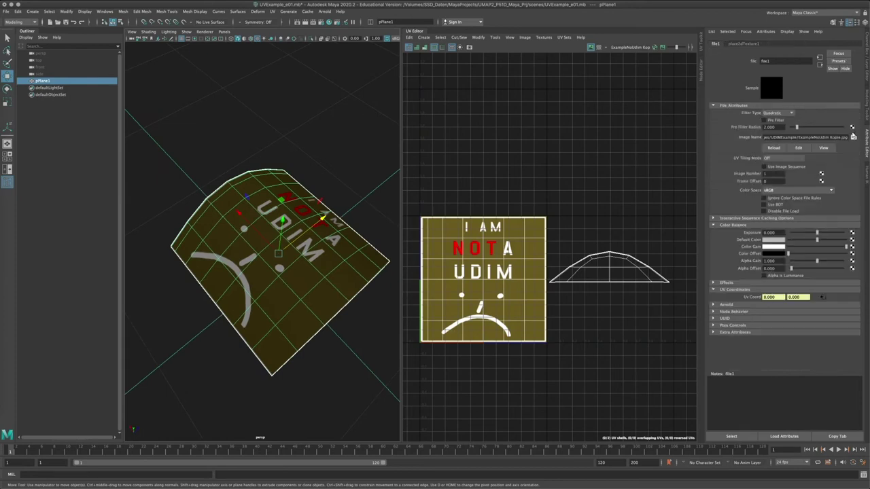
{"action": "left_click", "coordinate": [854, 138]}
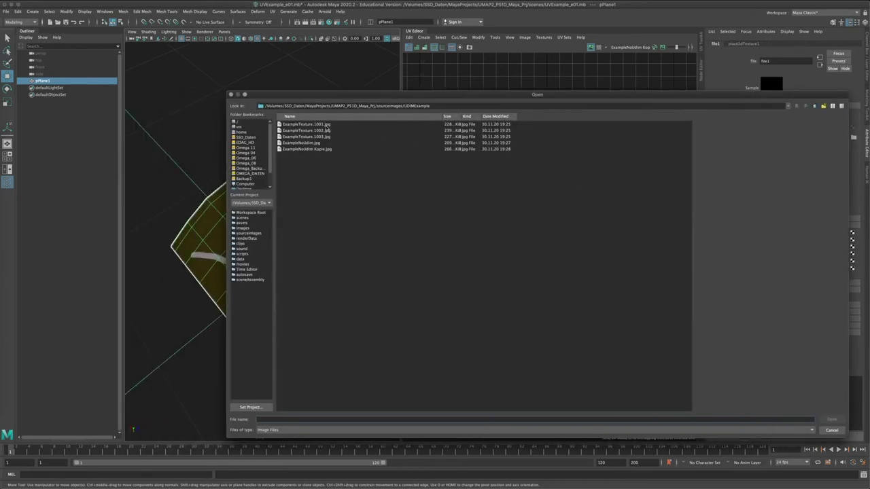
{"action": "left_click", "coordinate": [328, 127]}
{"action": "left_click", "coordinate": [329, 131]}
{"action": "left_click", "coordinate": [333, 138]}
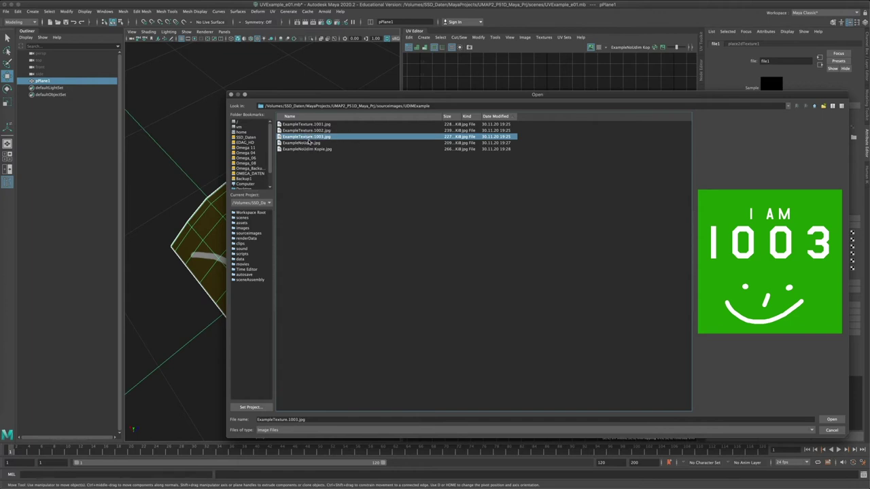
{"action": "left_click", "coordinate": [320, 125]}
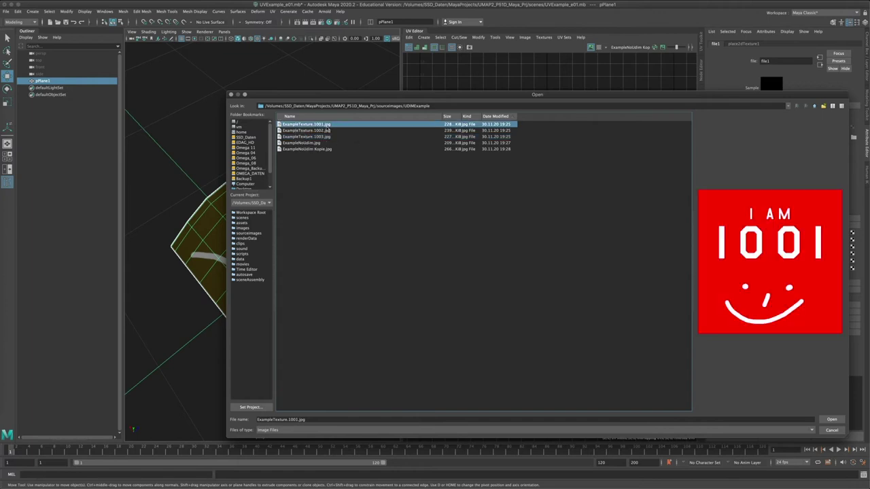
Compare the numbered images with the UV layout and load ExampleTexture.1001.jpg into the base color file texture
{"action": "left_click_drag", "start_coordinate": [475, 97], "coordinate": [478, 360]}
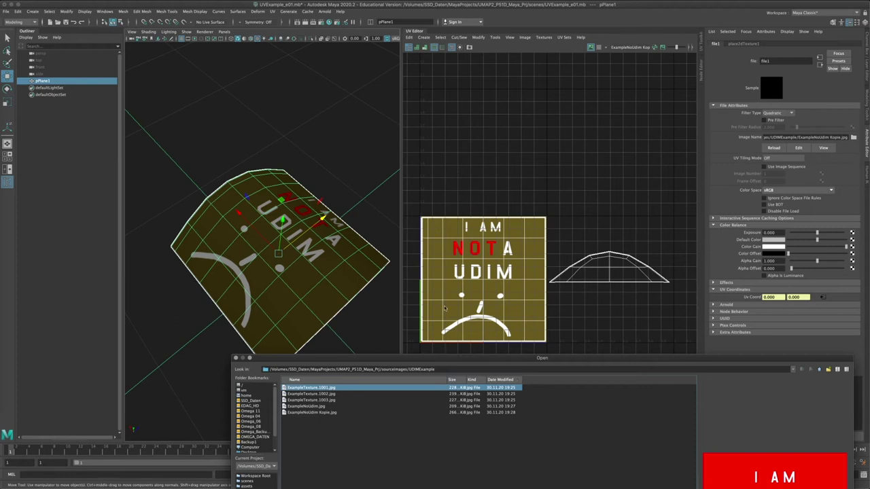
{"action": "left_click", "coordinate": [329, 394]}
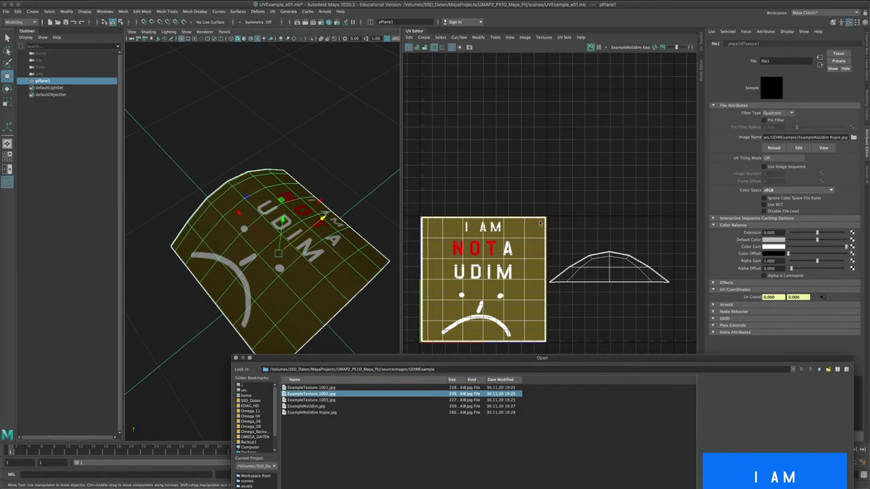
{"action": "left_click", "coordinate": [333, 401]}
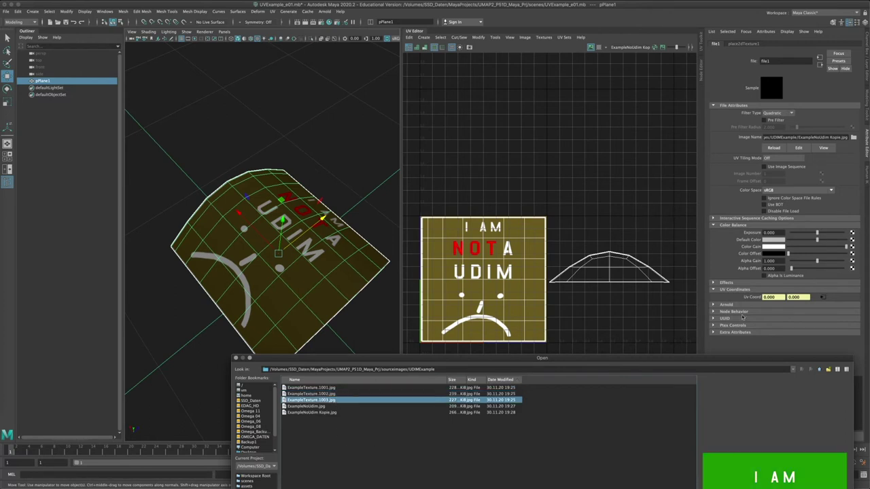
{"action": "left_click", "coordinate": [327, 389]}
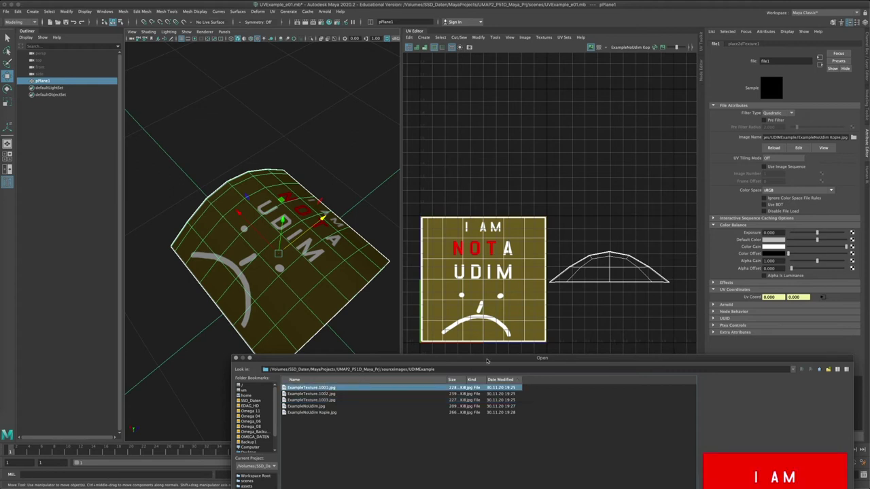
{"action": "left_click_drag", "start_coordinate": [486, 361], "coordinate": [375, 149]}
{"action": "left_click", "coordinate": [725, 479]}
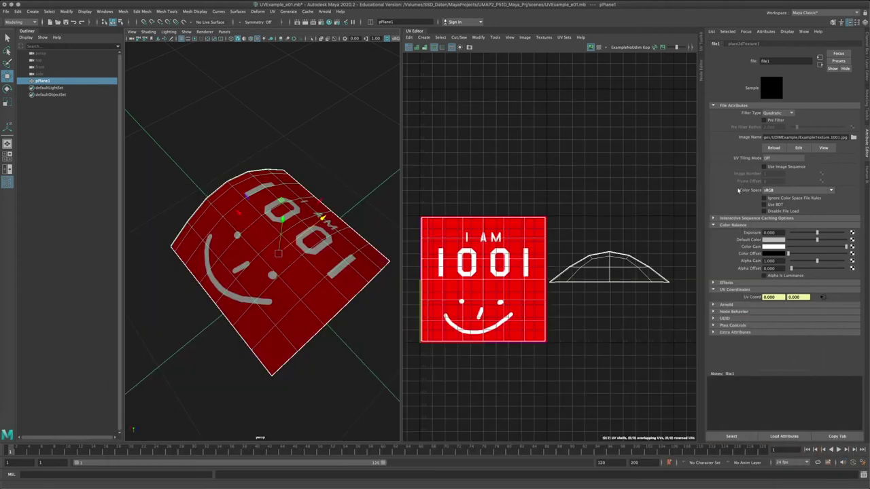
Set the file texture's UV Tiling Mode to UDIM (Mari) and check the mesh in the viewport
{"action": "left_click_drag", "start_coordinate": [209, 273], "coordinate": [376, 287], "text": "alt"}
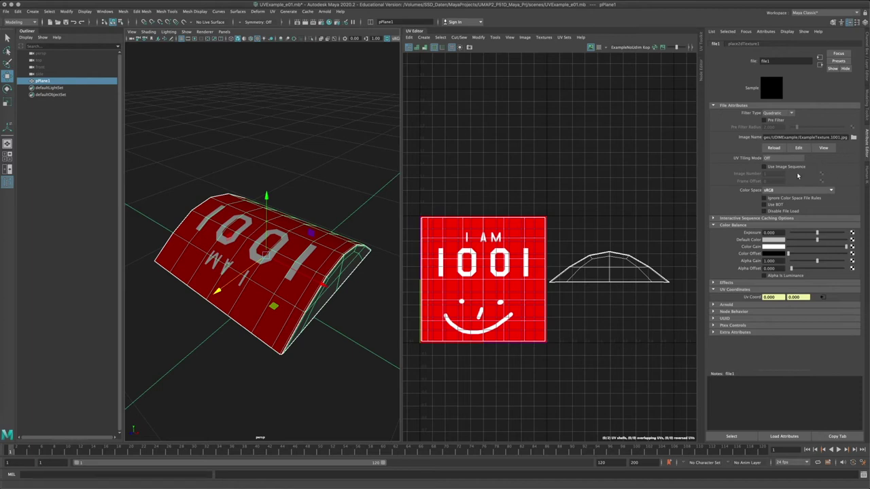
{"action": "left_click", "coordinate": [769, 161]}
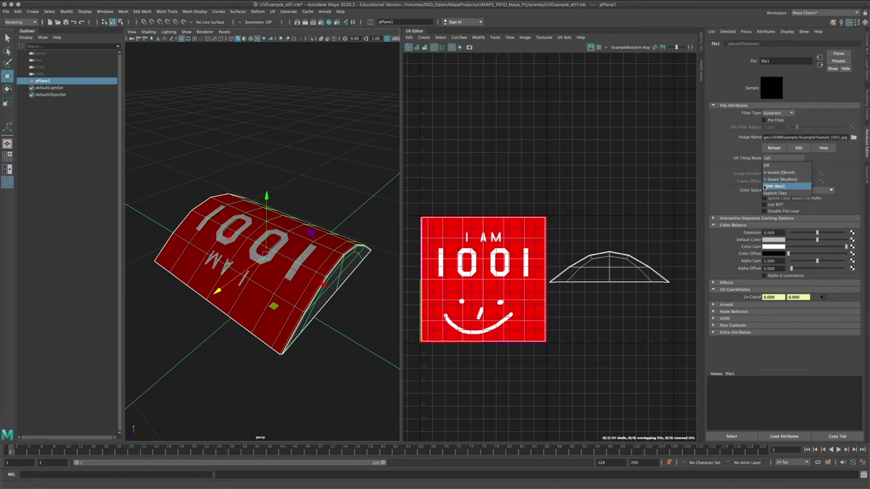
{"action": "left_click", "coordinate": [780, 186]}
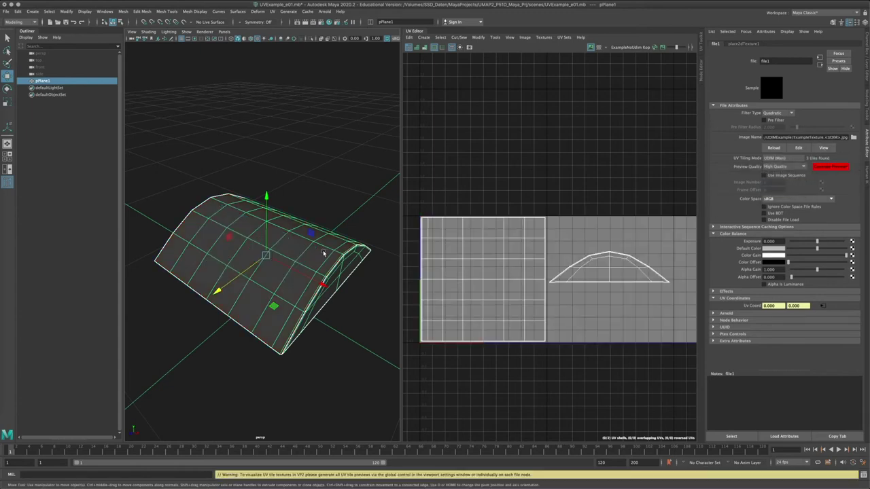
{"action": "left_click_drag", "start_coordinate": [324, 174], "coordinate": [285, 233], "text": "alt"}
{"action": "right_click_drag", "start_coordinate": [285, 232], "coordinate": [250, 240], "text": "alt"}
{"action": "left_click_drag", "start_coordinate": [250, 239], "coordinate": [278, 250], "text": "alt"}
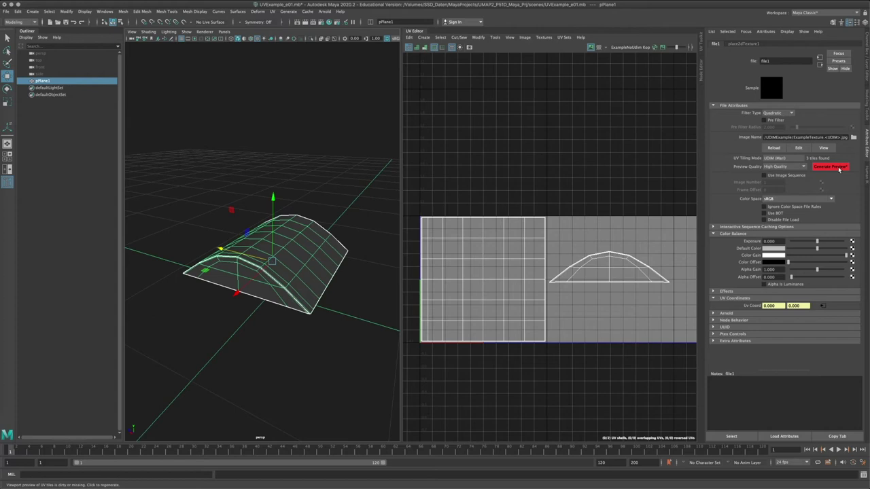
Show the option for regenerating all UV tile preview textures in the Hardware Renderer 2.0 settings, and close the settings
{"action": "left_click", "coordinate": [205, 32]}
{"action": "left_click", "coordinate": [244, 45]}
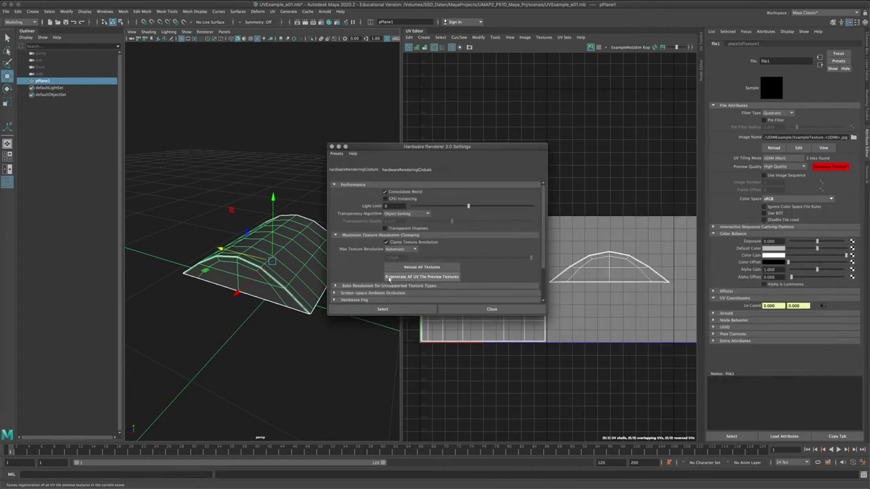
{"action": "left_click", "coordinate": [406, 279]}
{"action": "left_click", "coordinate": [331, 146]}
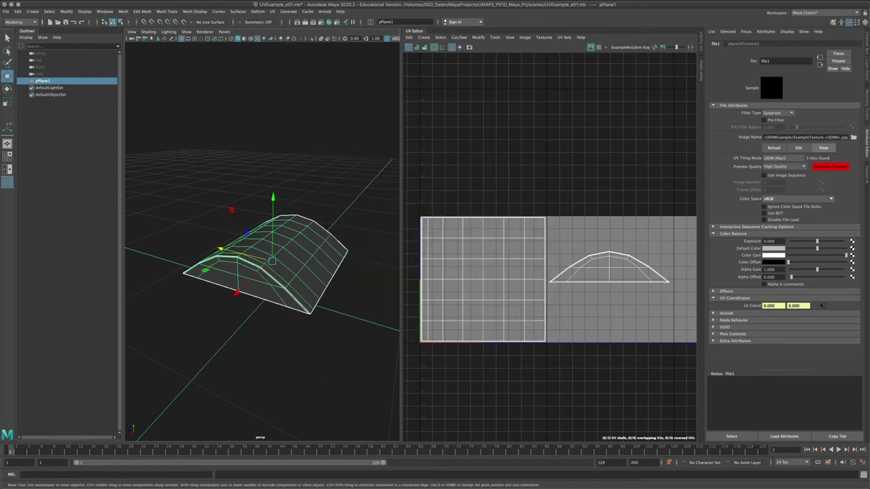
Generate the UV tile preview for the UDIM file texture and inspect the textures on the curved mesh
{"action": "left_click", "coordinate": [830, 166]}
{"action": "left_click_drag", "start_coordinate": [333, 175], "coordinate": [200, 233], "text": "alt"}
{"action": "scroll", "coordinate": [265, 253], "scroll_direction": "up", "scroll_amount": 3}
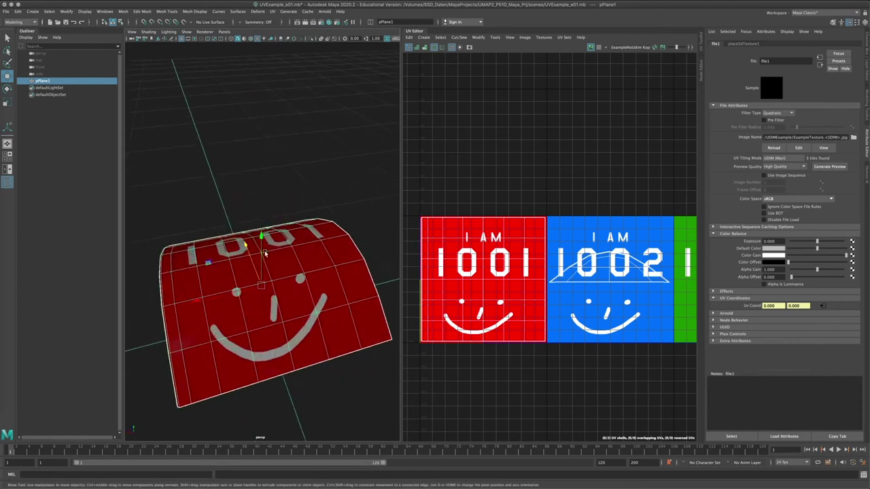
{"action": "left_click_drag", "start_coordinate": [265, 253], "coordinate": [369, 230], "text": "alt"}
{"action": "scroll", "coordinate": [533, 252], "scroll_direction": "down", "scroll_amount": 3}
Select all UVs of the arch-shaped shell in the 1002 tile
{"action": "right_click", "coordinate": [618, 261]}
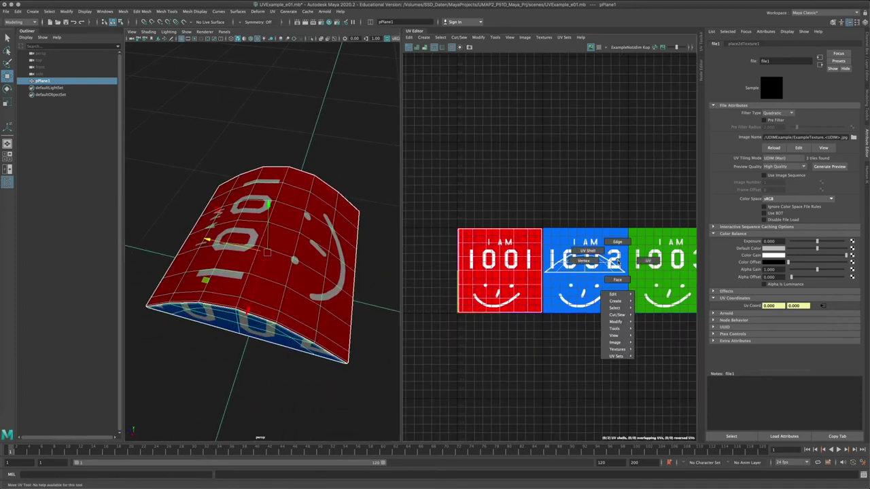
{"action": "right_click_drag", "start_coordinate": [618, 261], "coordinate": [647, 261]}
{"action": "left_click_drag", "start_coordinate": [656, 220], "coordinate": [543, 298]}
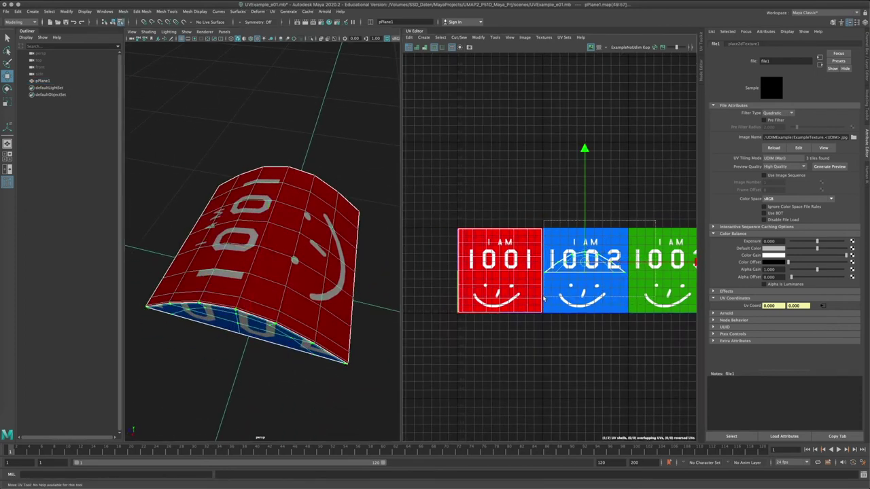
{"action": "left_click_drag", "start_coordinate": [276, 302], "coordinate": [302, 307], "text": "alt"}
Try moving the arch-shaped UV shell from the 1002 tile into the 1003 tile, and undo the move
{"action": "middle_click_drag", "start_coordinate": [600, 264], "coordinate": [567, 264], "text": "alt"}
{"action": "left_click_drag", "start_coordinate": [567, 264], "coordinate": [654, 267]}
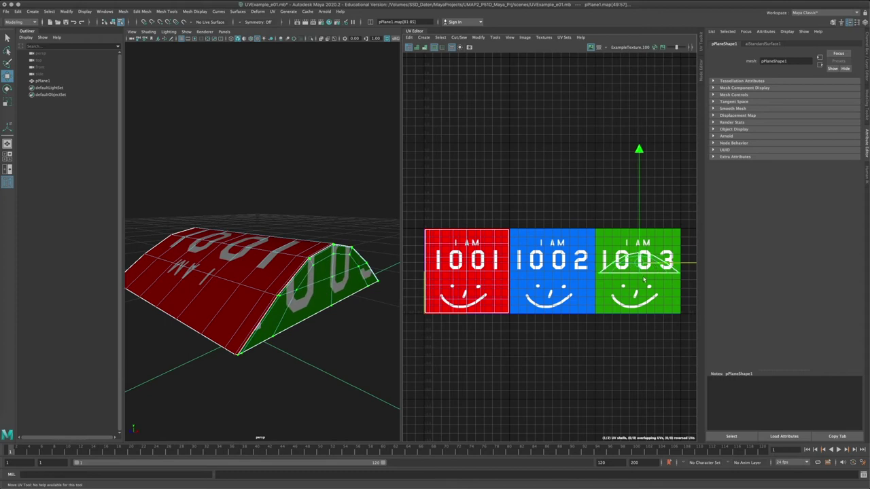
{"action": "key", "text": "ctrl+z"}
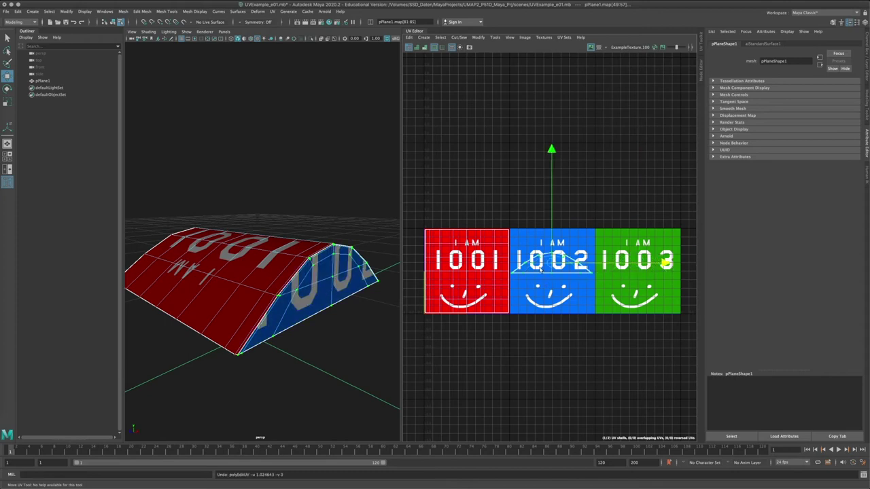
Rotate the arch-shaped UV shell about 90 degrees counter-clockwise and move it to the left side of the 1002 tile
{"action": "middle_click_drag", "start_coordinate": [540, 270], "coordinate": [552, 267], "text": "alt"}
{"action": "key", "text": "e"}
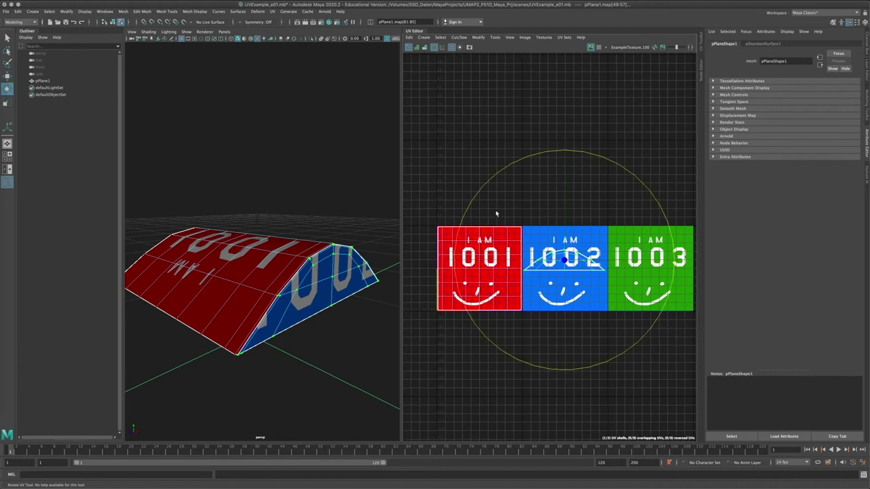
{"action": "left_click_drag", "start_coordinate": [489, 179], "coordinate": [511, 313]}
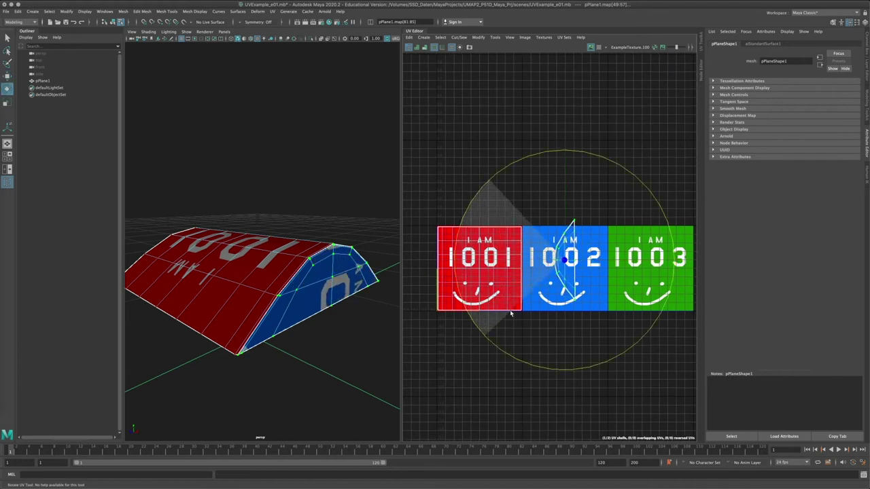
{"action": "key", "text": "w"}
{"action": "left_click_drag", "start_coordinate": [564, 261], "coordinate": [542, 268]}
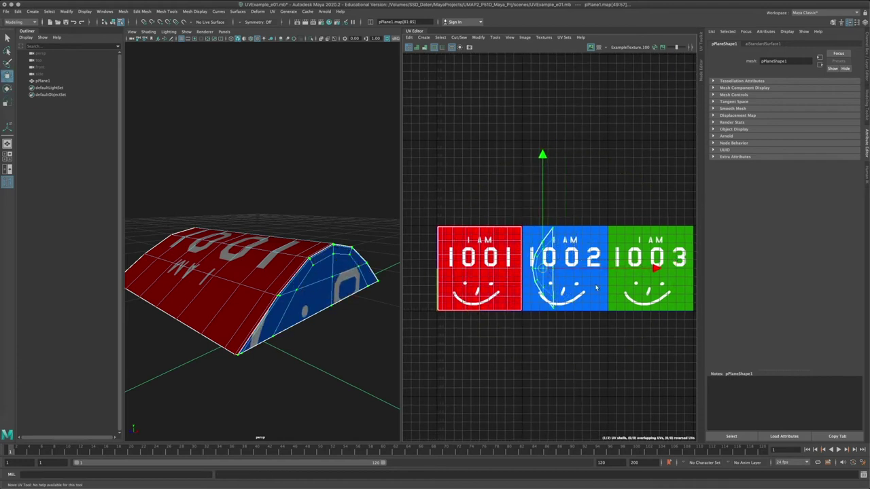
{"action": "middle_click_drag", "start_coordinate": [596, 288], "coordinate": [595, 273], "text": "alt"}
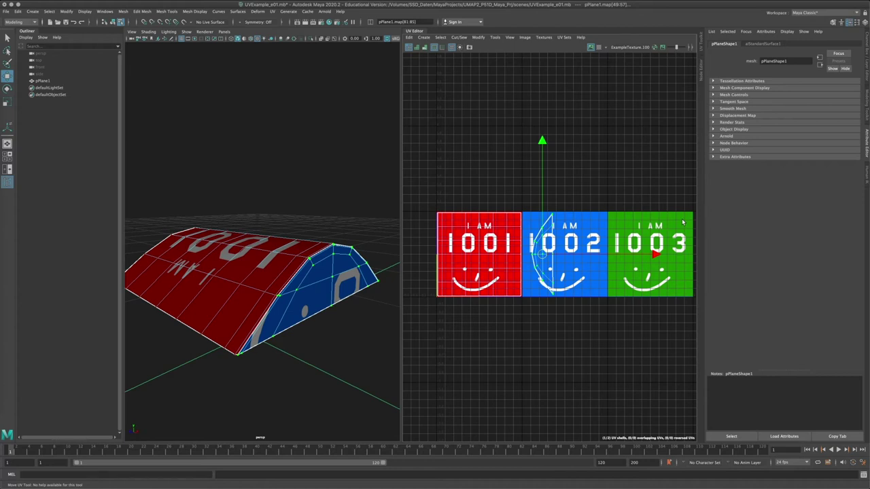
{"action": "middle_click_drag", "start_coordinate": [576, 141], "coordinate": [617, 117], "text": "alt"}
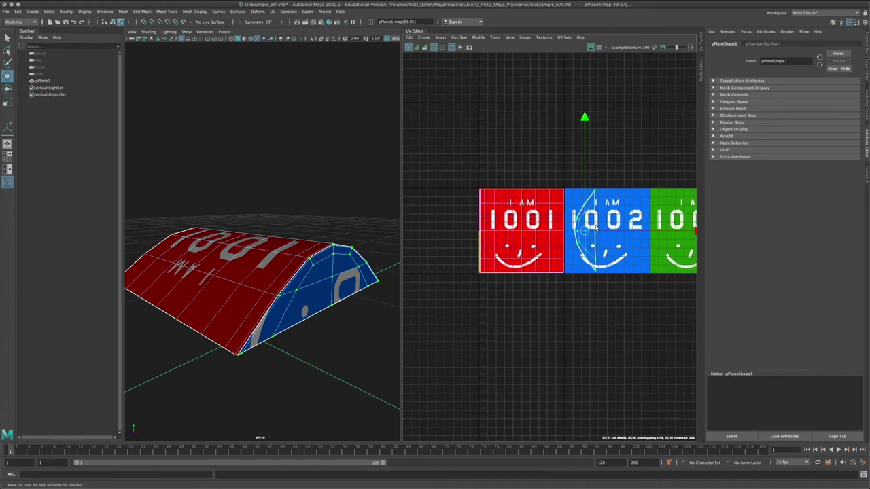
{"action": "scroll", "coordinate": [508, 208], "scroll_direction": "up", "scroll_amount": 2}
{"action": "scroll", "coordinate": [507, 208], "scroll_direction": "up", "scroll_amount": 2}
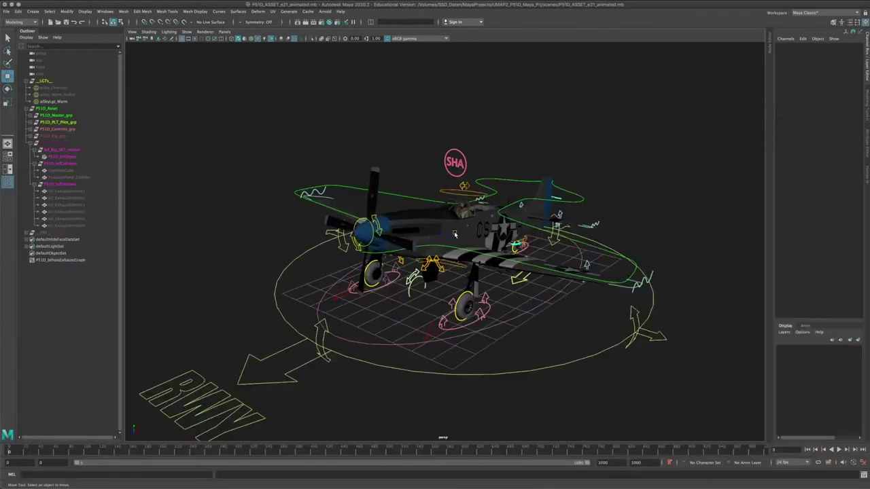
Hide the pilot group P51D_PLT_Pilot_grp of the aircraft asset
{"action": "left_click", "coordinate": [454, 235]}
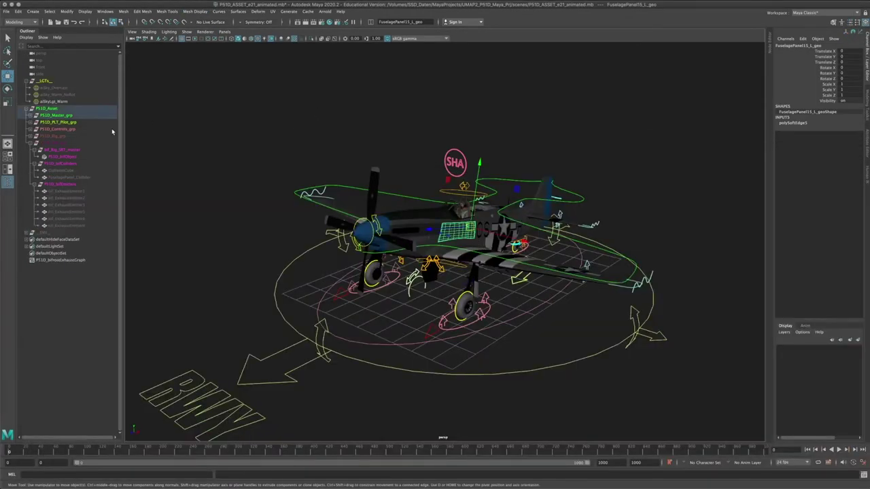
{"action": "left_click", "coordinate": [48, 109]}
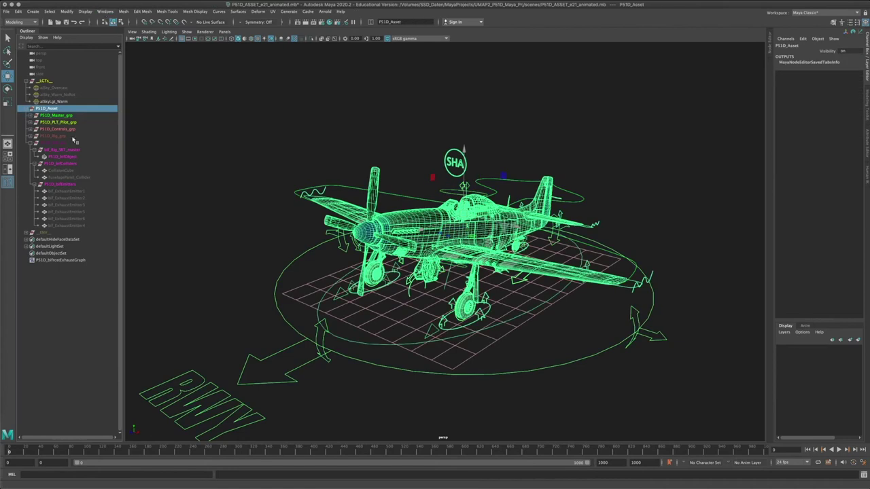
{"action": "left_click", "coordinate": [62, 123]}
{"action": "key", "text": "ctrl+h"}
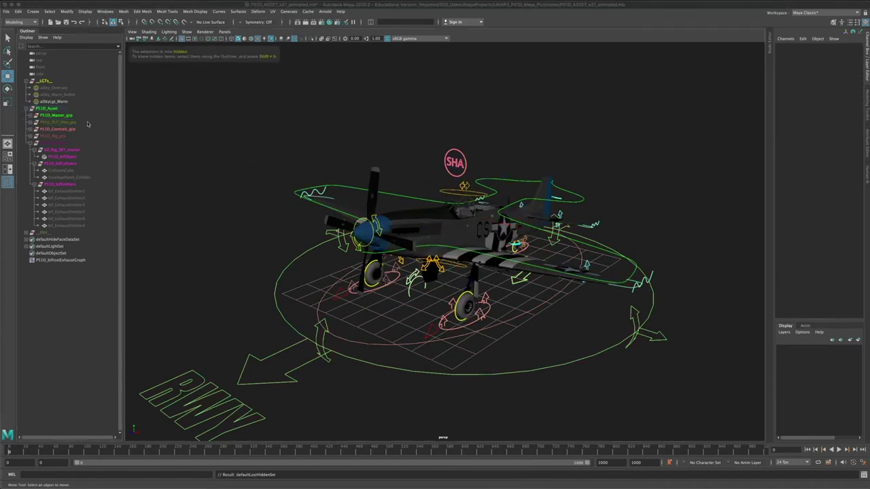
Show the UVs of the whole P51D_Asset group in the UV Editor and place the editor beside the aircraft
{"action": "left_click", "coordinate": [52, 108]}
{"action": "left_click", "coordinate": [105, 11]}
{"action": "mouse_move", "coordinate": [143, 42]}
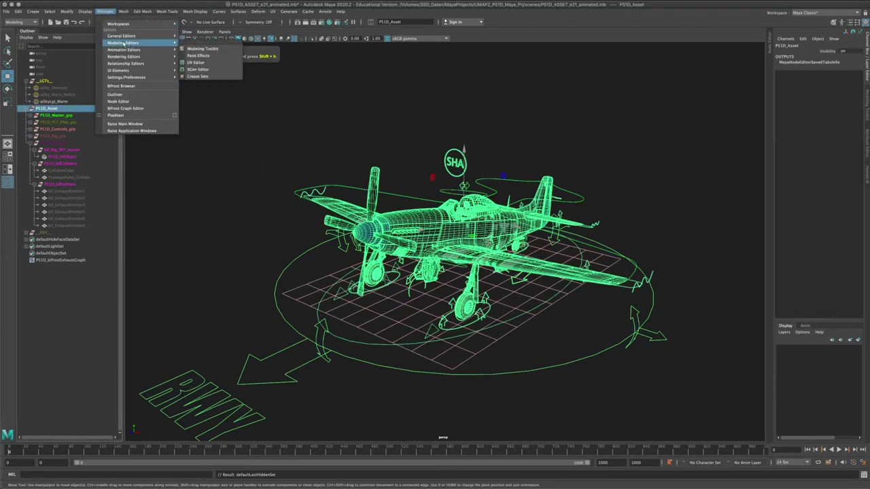
{"action": "left_click", "coordinate": [196, 62]}
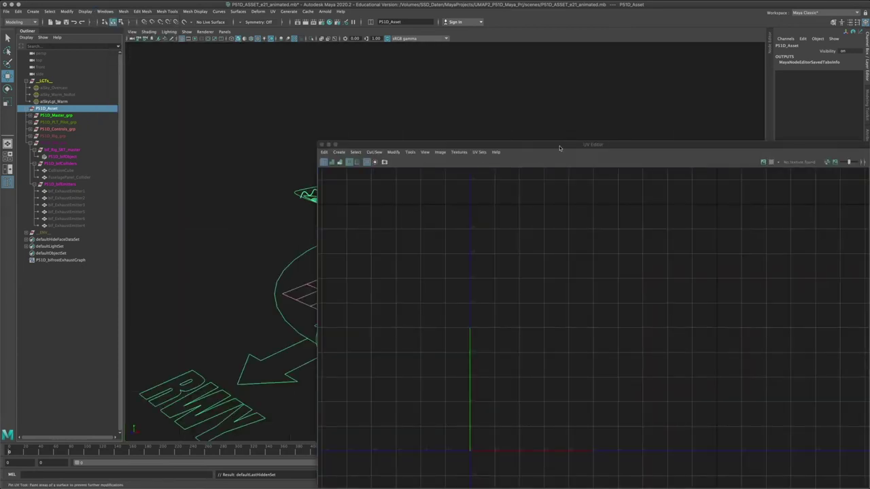
{"action": "left_click_drag", "start_coordinate": [559, 148], "coordinate": [374, 46]}
{"action": "left_click", "coordinate": [52, 115]}
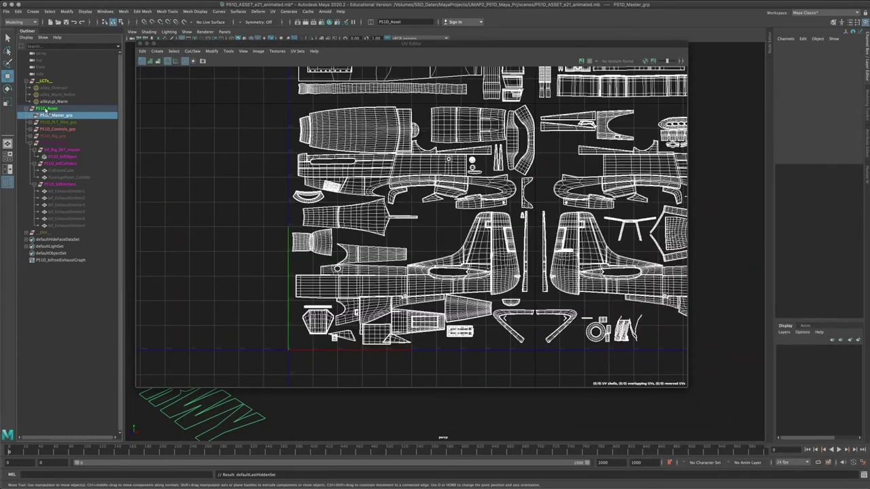
{"action": "left_click", "coordinate": [47, 108]}
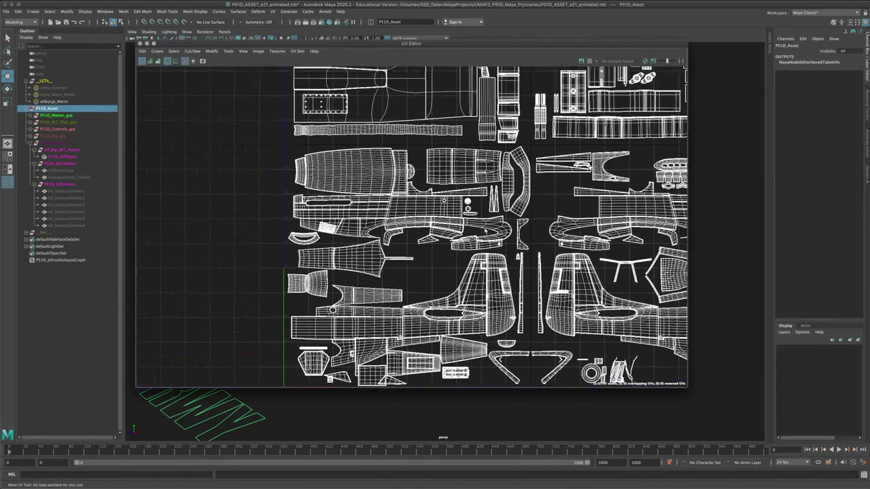
{"action": "left_click_drag", "start_coordinate": [304, 46], "coordinate": [660, 107]}
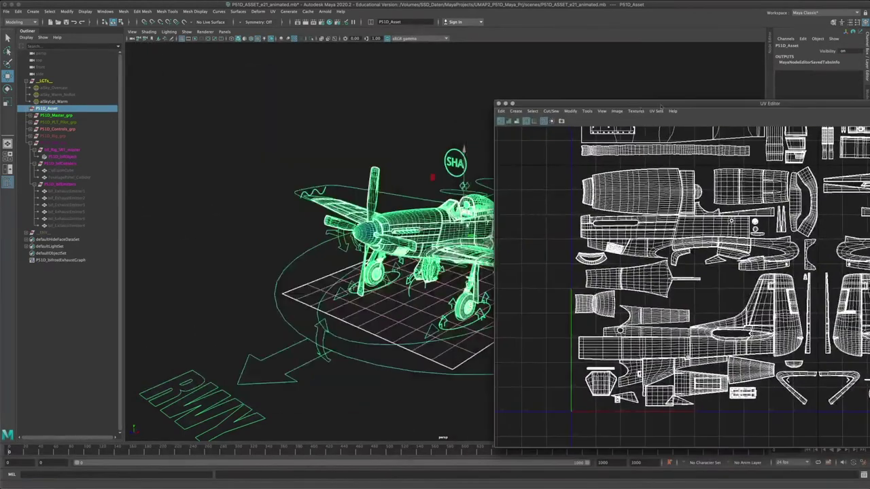
Examine the aircraft's fuselage, wings and landing gear in the perspective view alongside its UV layout
{"action": "left_click_drag", "start_coordinate": [435, 234], "coordinate": [304, 241], "text": "alt"}
{"action": "middle_click_drag", "start_coordinate": [305, 241], "coordinate": [396, 250], "text": "alt"}
{"action": "right_click_drag", "start_coordinate": [396, 250], "coordinate": [428, 246], "text": "alt"}
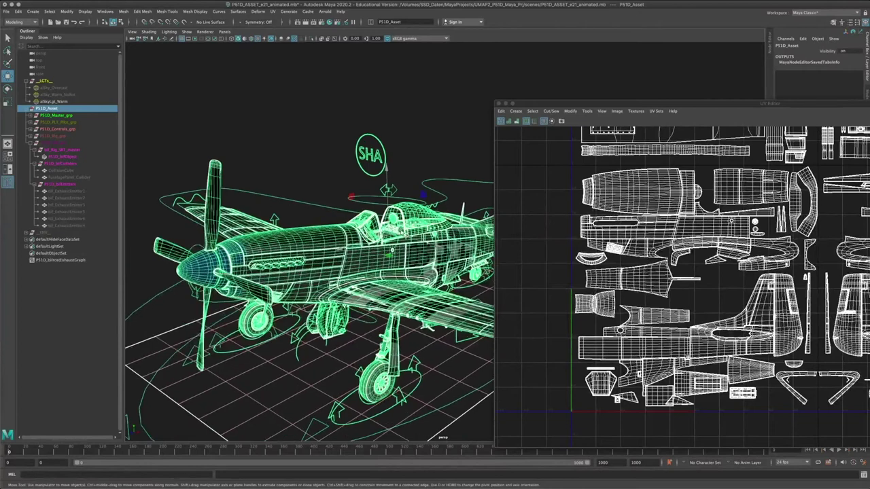
{"action": "left_click_drag", "start_coordinate": [428, 246], "coordinate": [398, 253], "text": "alt"}
{"action": "left_click_drag", "start_coordinate": [673, 103], "coordinate": [607, 73]}
{"action": "middle_click_drag", "start_coordinate": [754, 147], "coordinate": [751, 170], "text": "alt"}
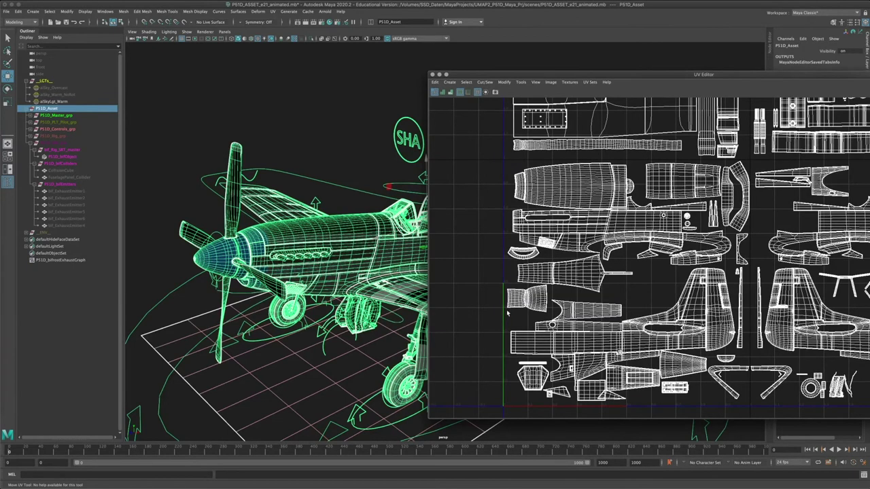
{"action": "left_click_drag", "start_coordinate": [317, 265], "coordinate": [189, 239], "text": "alt"}
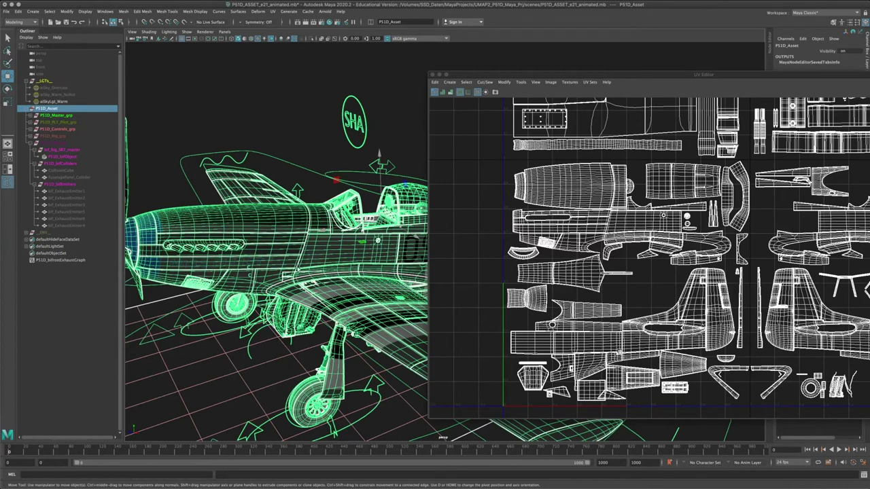
{"action": "left_click_drag", "start_coordinate": [299, 269], "coordinate": [245, 262], "text": "alt"}
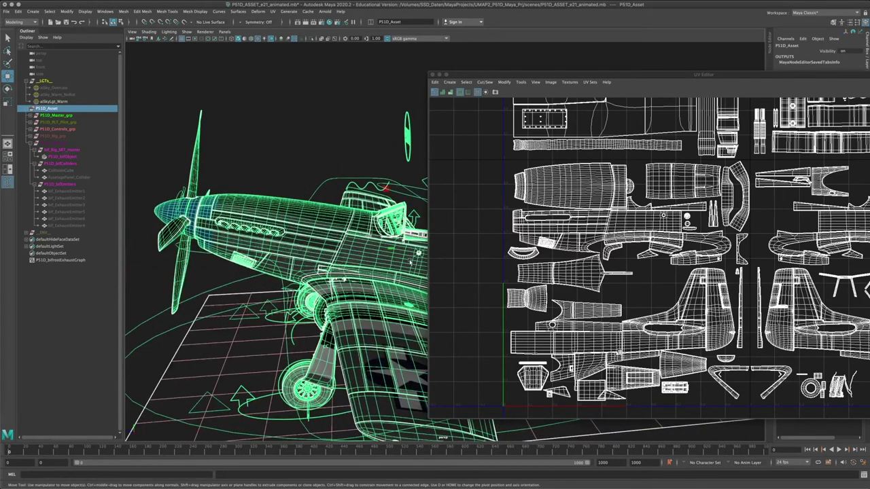
{"action": "middle_click_drag", "start_coordinate": [410, 262], "coordinate": [355, 265], "text": "alt"}
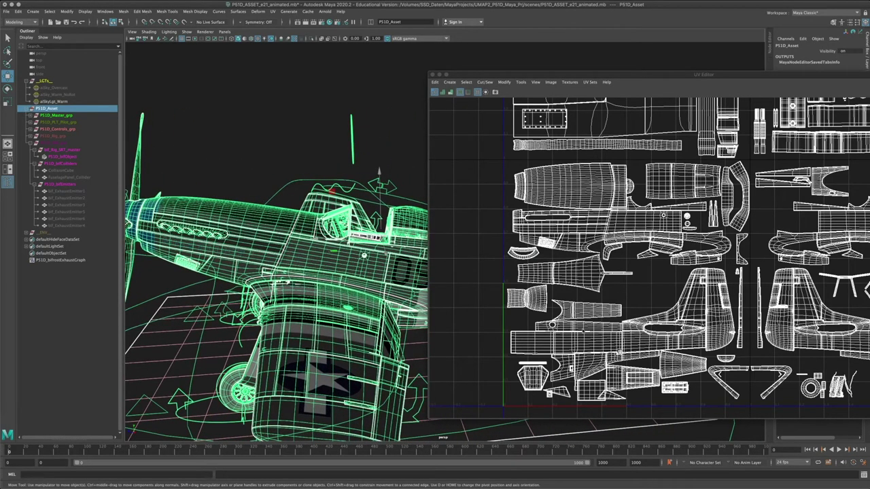
{"action": "mouse_move", "coordinate": [381, 299]}
{"action": "left_mouse_down", "text": "alt"}
{"action": "mouse_move", "coordinate": [292, 295]}
{"action": "mouse_move", "coordinate": [367, 299]}
{"action": "left_mouse_up", "text": "alt"}
{"action": "right_click_drag", "start_coordinate": [367, 299], "coordinate": [313, 299], "text": "alt"}
{"action": "middle_click_drag", "start_coordinate": [425, 330], "coordinate": [360, 321], "text": "alt"}
{"action": "right_click_drag", "start_coordinate": [314, 306], "coordinate": [262, 304], "text": "alt"}
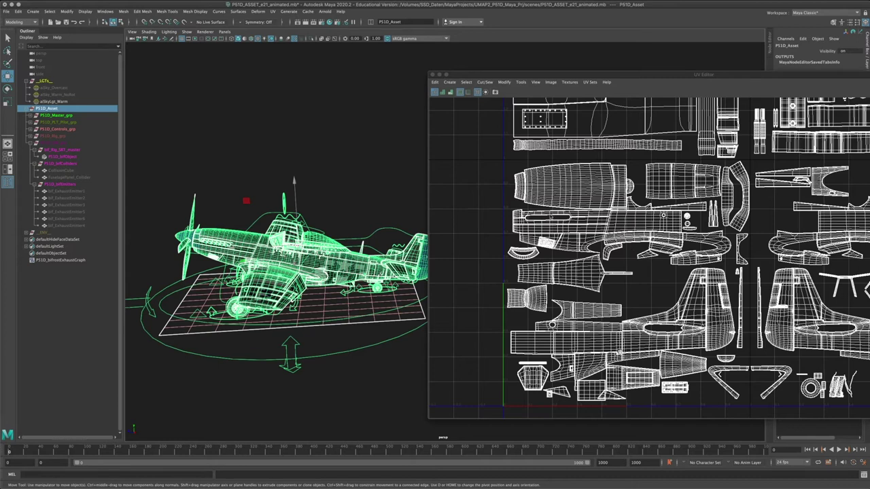
Examine how the fuselage and tail UV shells are distributed across the first UDIM tiles
{"action": "middle_click_drag", "start_coordinate": [771, 199], "coordinate": [526, 171], "text": "alt"}
{"action": "middle_click_drag", "start_coordinate": [577, 199], "coordinate": [708, 204], "text": "alt"}
{"action": "scroll", "coordinate": [709, 204], "scroll_direction": "down", "scroll_amount": 1}
{"action": "middle_click_drag", "start_coordinate": [669, 285], "coordinate": [676, 295], "text": "alt"}
{"action": "scroll", "coordinate": [676, 296], "scroll_direction": "down", "scroll_amount": 1}
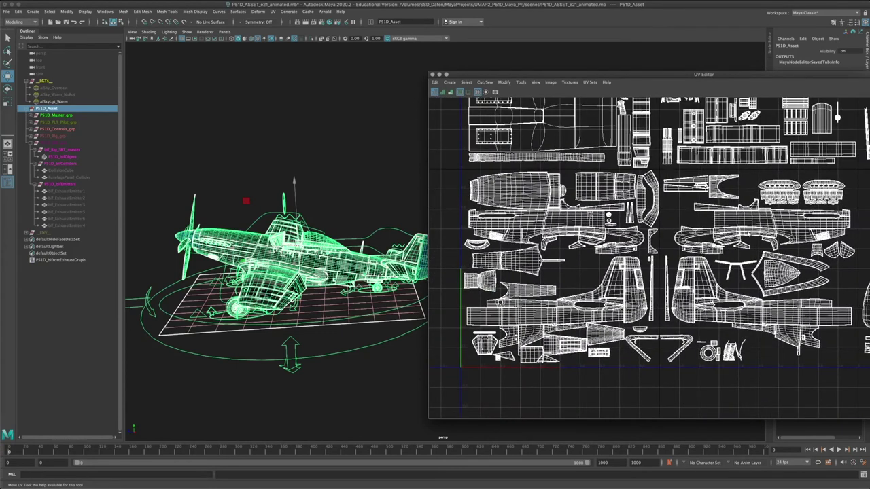
{"action": "middle_click_drag", "start_coordinate": [586, 261], "coordinate": [564, 263], "text": "alt"}
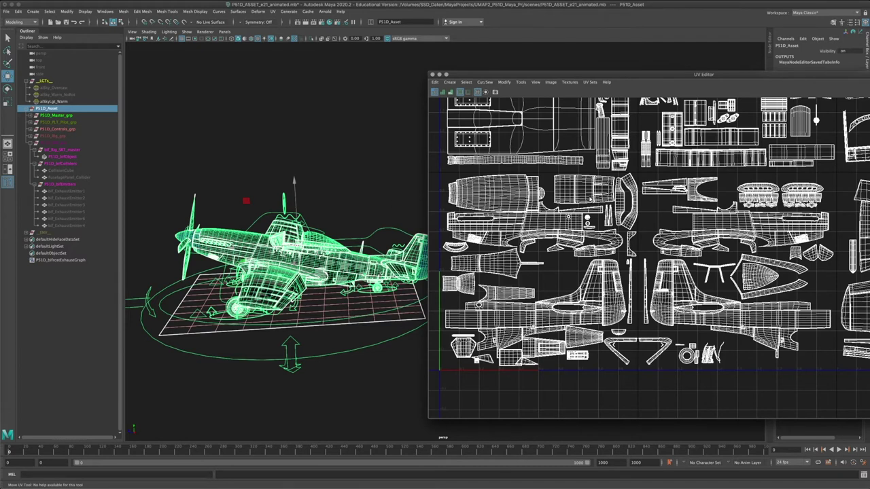
{"action": "middle_click_drag", "start_coordinate": [688, 203], "coordinate": [576, 218], "text": "alt"}
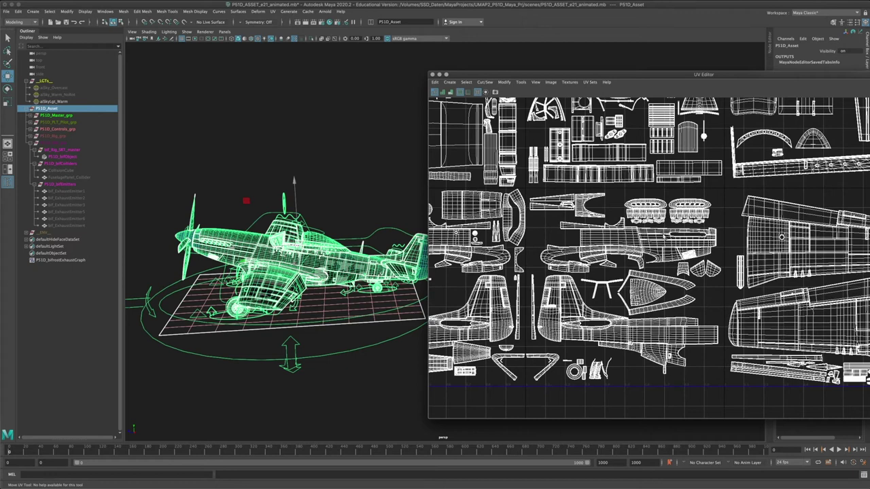
{"action": "middle_click_drag", "start_coordinate": [672, 239], "coordinate": [630, 233], "text": "alt"}
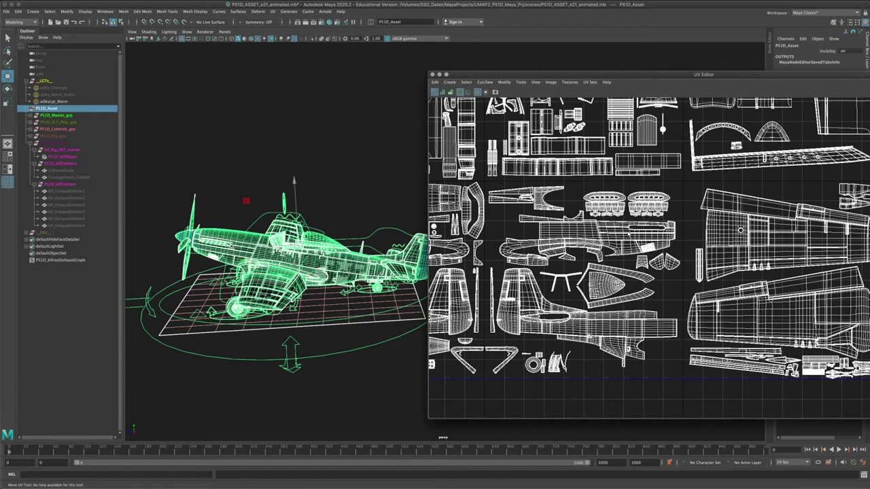
Examine the wing UV shells and the remaining small-part shells along the lower row of UDIM tiles
{"action": "scroll", "coordinate": [675, 250], "scroll_direction": "down", "scroll_amount": 5}
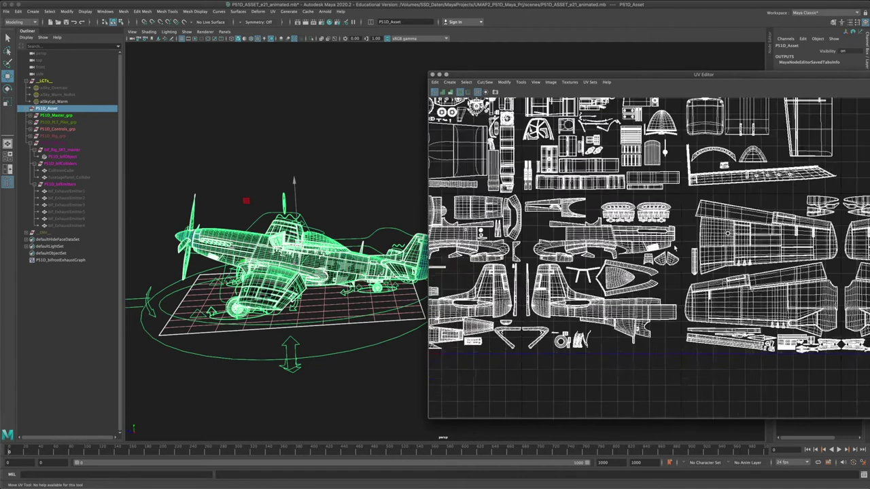
{"action": "middle_click_drag", "start_coordinate": [688, 233], "coordinate": [725, 233], "text": "alt"}
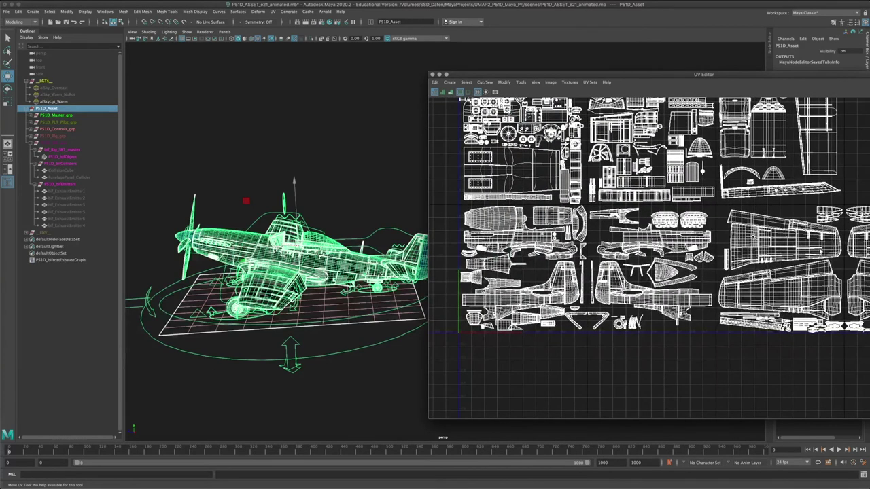
{"action": "middle_click_drag", "start_coordinate": [791, 254], "coordinate": [618, 272], "text": "alt"}
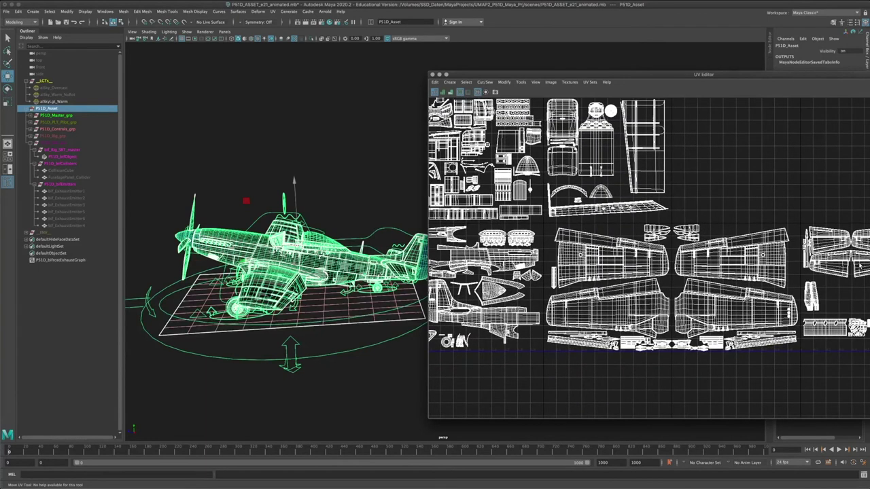
{"action": "middle_click_drag", "start_coordinate": [640, 265], "coordinate": [756, 259], "text": "alt"}
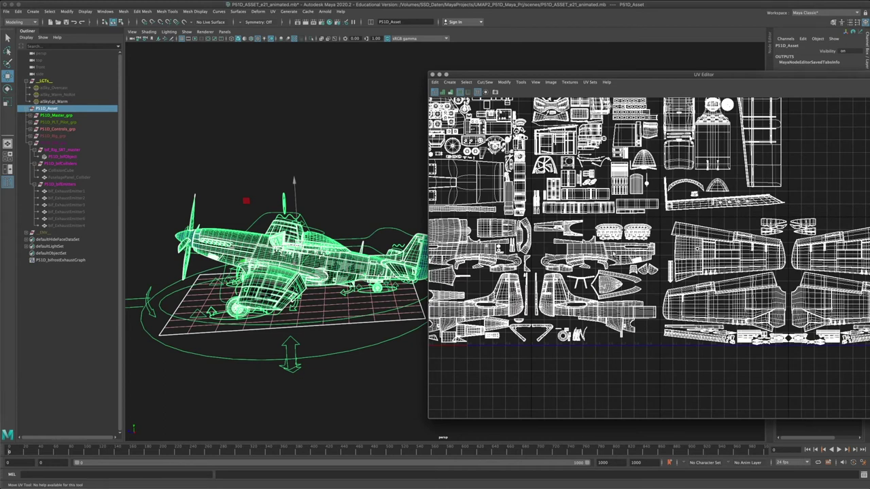
{"action": "scroll", "coordinate": [658, 238], "scroll_direction": "up", "scroll_amount": 6}
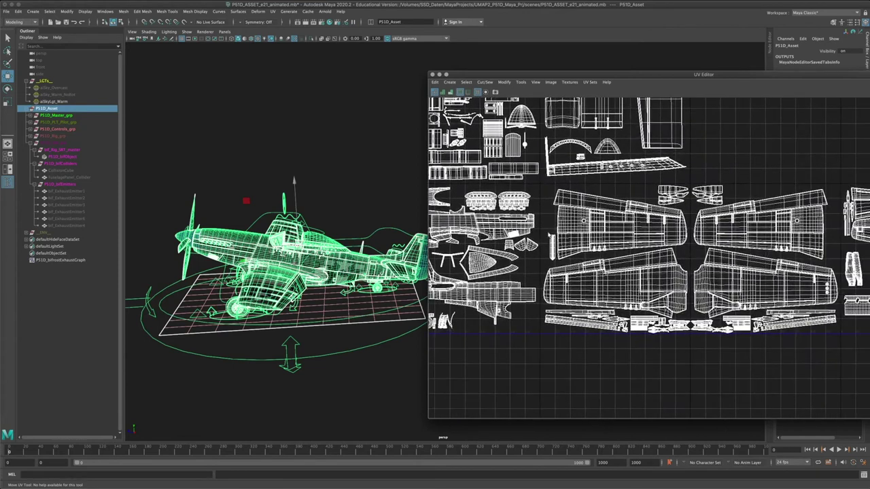
{"action": "scroll", "coordinate": [655, 219], "scroll_direction": "down", "scroll_amount": 5}
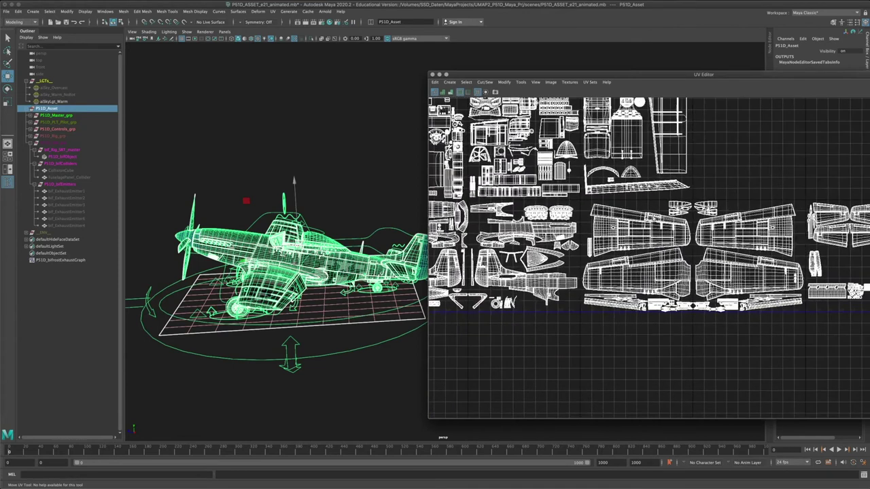
{"action": "middle_click_drag", "start_coordinate": [743, 269], "coordinate": [586, 269], "text": "alt"}
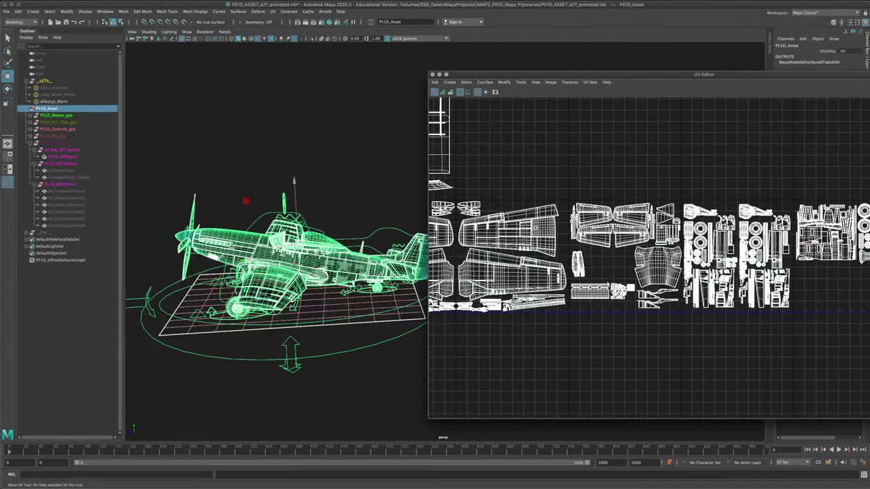
{"action": "middle_click_drag", "start_coordinate": [700, 280], "coordinate": [548, 285], "text": "alt"}
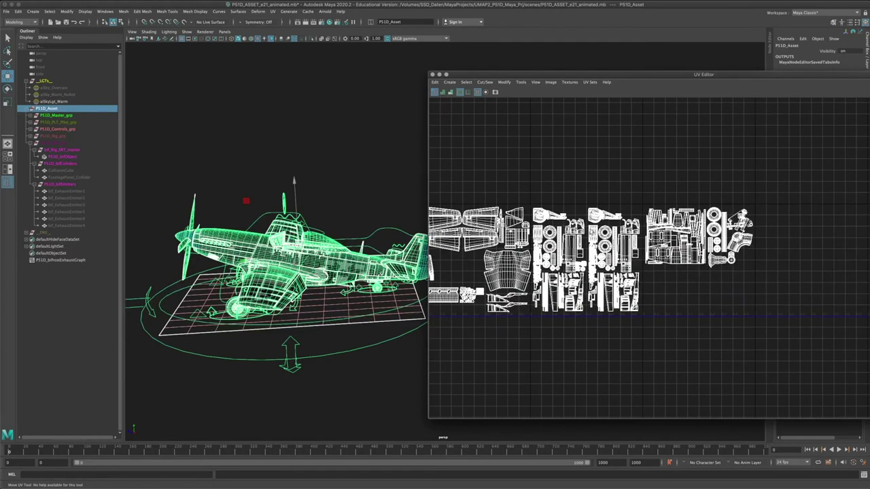
Examine the aircraft's nose, landing gear strut, wheel well and underside up close on the model
{"action": "left_click_drag", "start_coordinate": [259, 272], "coordinate": [333, 255], "text": "alt"}
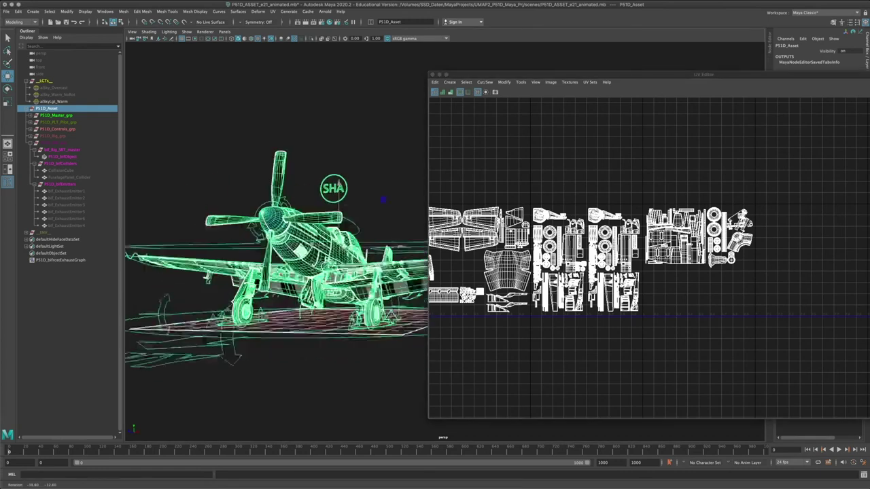
{"action": "right_click_drag", "start_coordinate": [286, 254], "coordinate": [367, 255], "text": "alt"}
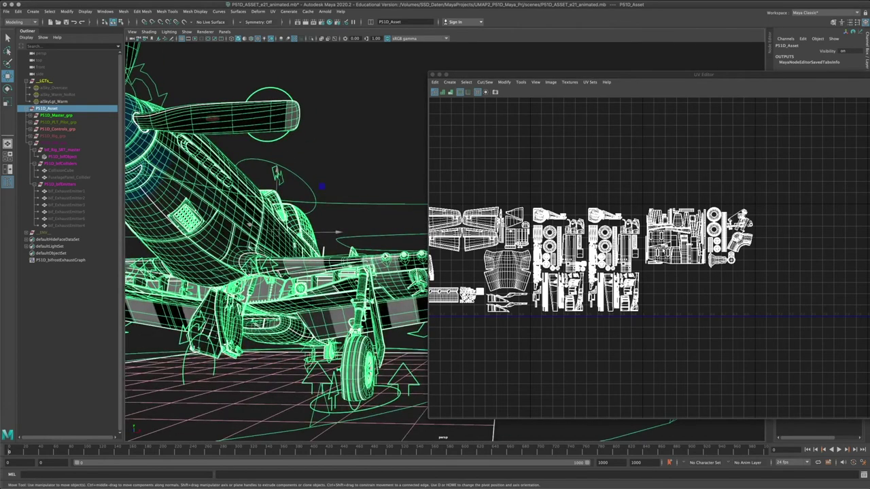
{"action": "left_click_drag", "start_coordinate": [347, 282], "coordinate": [274, 244], "text": "alt"}
{"action": "right_click_drag", "start_coordinate": [273, 243], "coordinate": [344, 250], "text": "alt"}
{"action": "left_click_drag", "start_coordinate": [319, 251], "coordinate": [331, 180], "text": "alt"}
{"action": "right_click_drag", "start_coordinate": [328, 178], "coordinate": [358, 249], "text": "alt"}
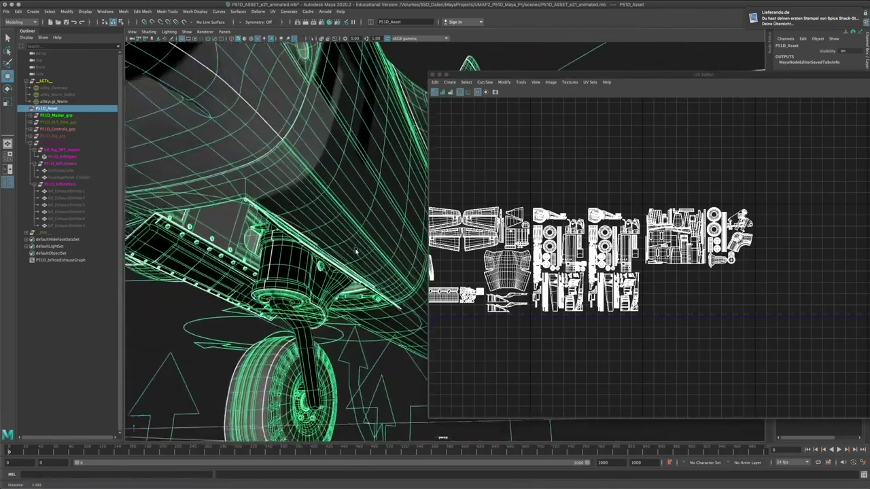
{"action": "left_click_drag", "start_coordinate": [358, 249], "coordinate": [340, 238], "text": "alt"}
{"action": "right_click_drag", "start_coordinate": [320, 242], "coordinate": [353, 249], "text": "alt"}
{"action": "middle_click_drag", "start_coordinate": [306, 246], "coordinate": [355, 250], "text": "alt"}
{"action": "right_click_drag", "start_coordinate": [326, 246], "coordinate": [355, 247], "text": "alt"}
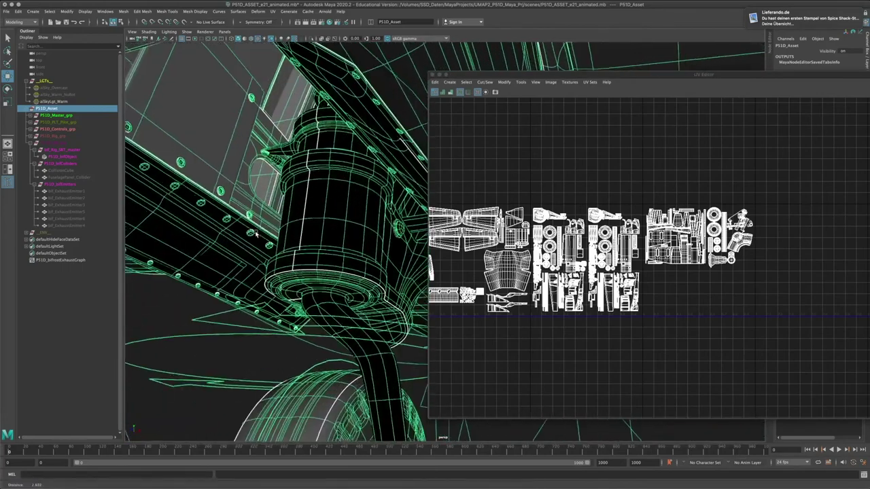
{"action": "left_click_drag", "start_coordinate": [299, 237], "coordinate": [325, 221], "text": "alt"}
{"action": "right_click_drag", "start_coordinate": [285, 219], "coordinate": [318, 221], "text": "alt"}
{"action": "left_click_drag", "start_coordinate": [318, 222], "coordinate": [345, 229], "text": "alt"}
{"action": "right_click_drag", "start_coordinate": [346, 229], "coordinate": [189, 206], "text": "alt"}
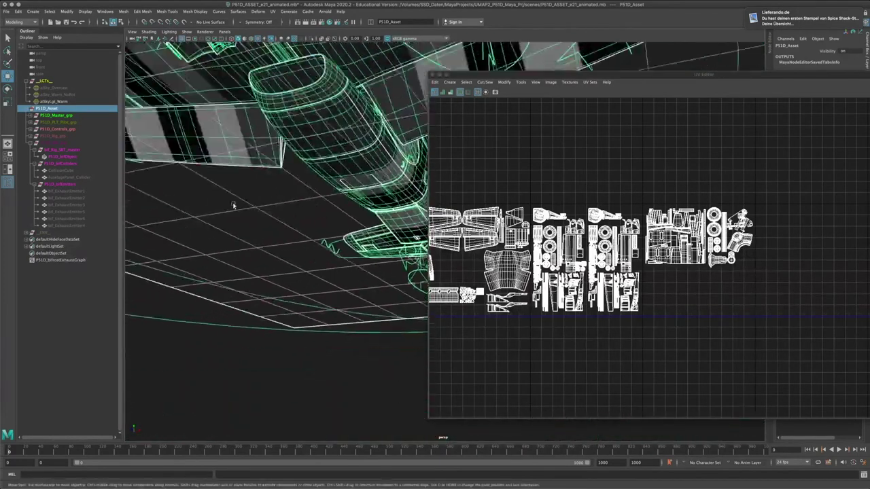
{"action": "left_click_drag", "start_coordinate": [233, 205], "coordinate": [316, 251], "text": "alt"}
{"action": "right_click_drag", "start_coordinate": [316, 250], "coordinate": [256, 217], "text": "alt"}
{"action": "key", "text": "["}
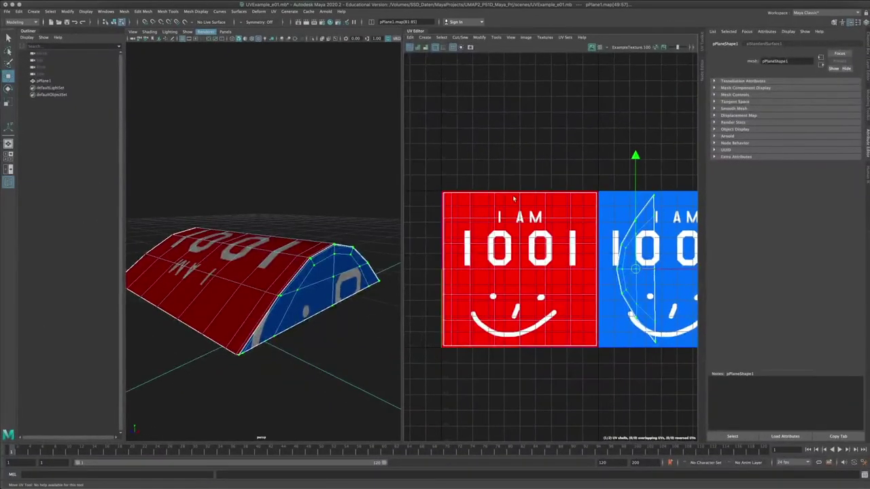
{"action": "scroll", "coordinate": [521, 235], "scroll_direction": "down", "scroll_amount": 2}
{"action": "middle_click_drag", "start_coordinate": [528, 243], "coordinate": [467, 231], "text": "alt"}
{"action": "scroll", "coordinate": [483, 242], "scroll_direction": "down", "scroll_amount": 3}
{"action": "scroll", "coordinate": [527, 244], "scroll_direction": "down", "scroll_amount": 2}
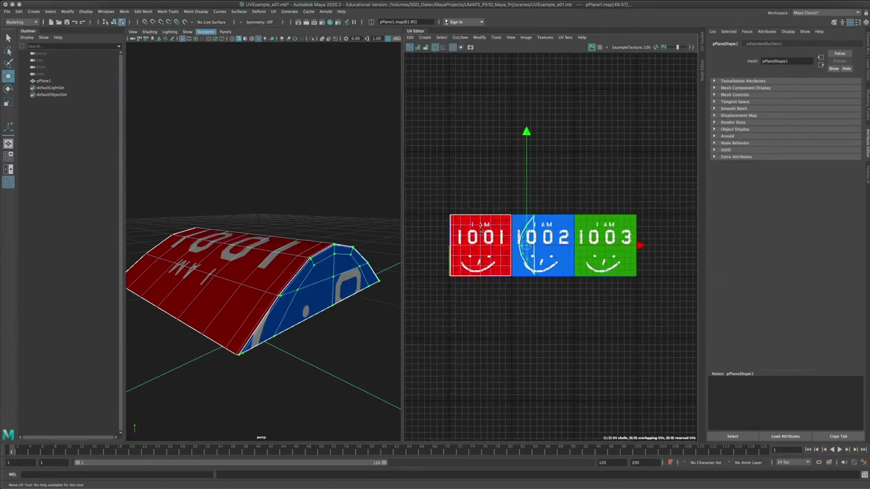
Select both UV shells and shift them one tile along U so the large shell covers tile 1002
{"action": "right_click_drag", "start_coordinate": [480, 228], "coordinate": [454, 217]}
{"action": "left_click_drag", "start_coordinate": [437, 193], "coordinate": [588, 325]}
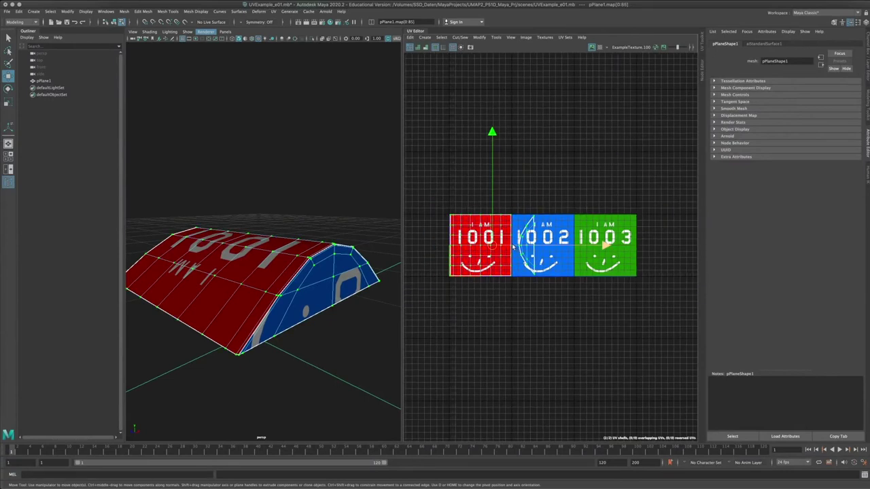
{"action": "left_click_drag", "start_coordinate": [513, 245], "coordinate": [577, 246]}
Scale both UV shells along U and reposition them so the large shell spans tiles 1001 to 1003
{"action": "key", "text": "r"}
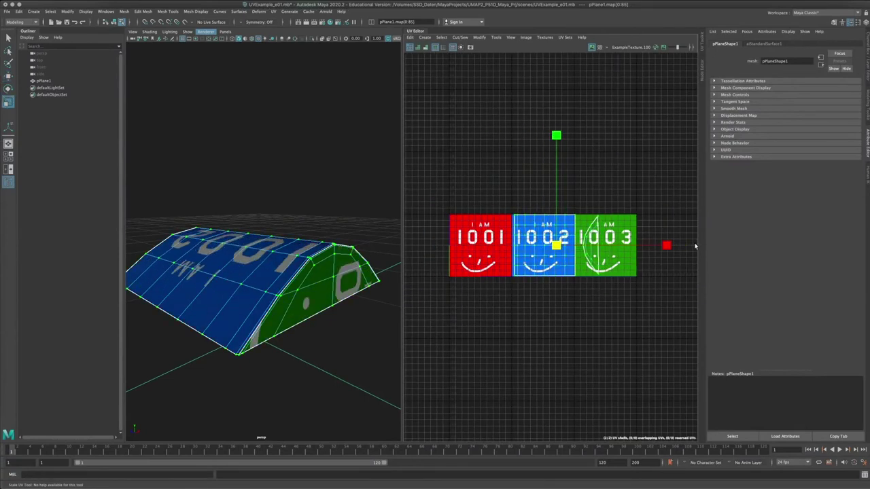
{"action": "left_click_drag", "start_coordinate": [667, 244], "coordinate": [847, 252]}
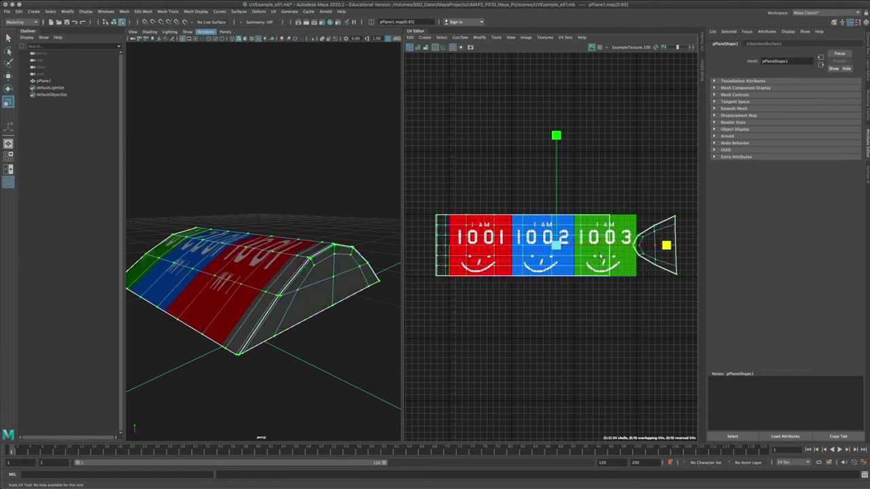
{"action": "key", "text": "w"}
{"action": "left_click_drag", "start_coordinate": [589, 245], "coordinate": [610, 247]}
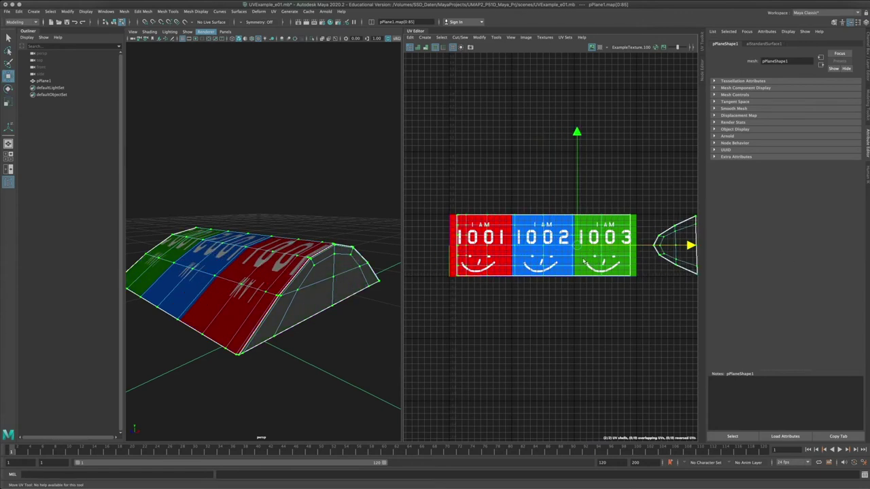
{"action": "scroll", "coordinate": [513, 244], "scroll_direction": "up", "scroll_amount": 5}
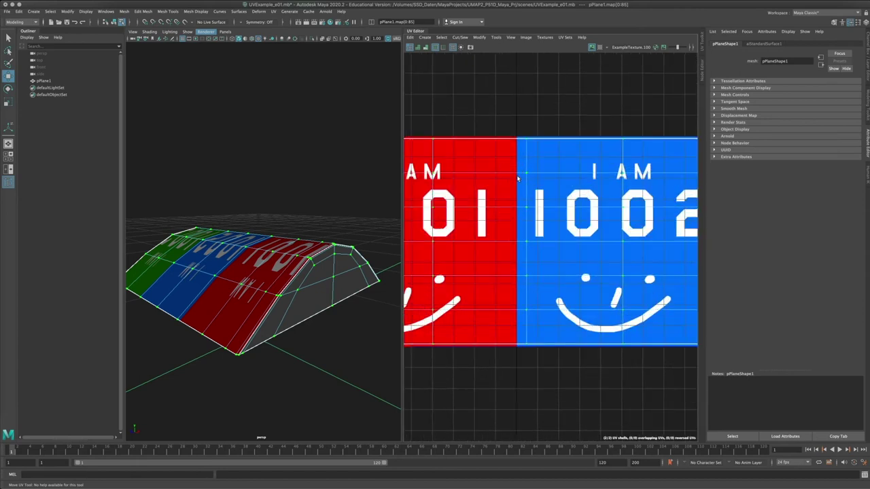
{"action": "scroll", "coordinate": [485, 235], "scroll_direction": "down", "scroll_amount": 5}
Undo the scaling and shifting of the UV shells
{"action": "left_click_drag", "start_coordinate": [299, 265], "coordinate": [333, 298], "text": "alt"}
{"action": "key", "text": "ctrl+z"}
{"action": "key", "text": "ctrl+z"}
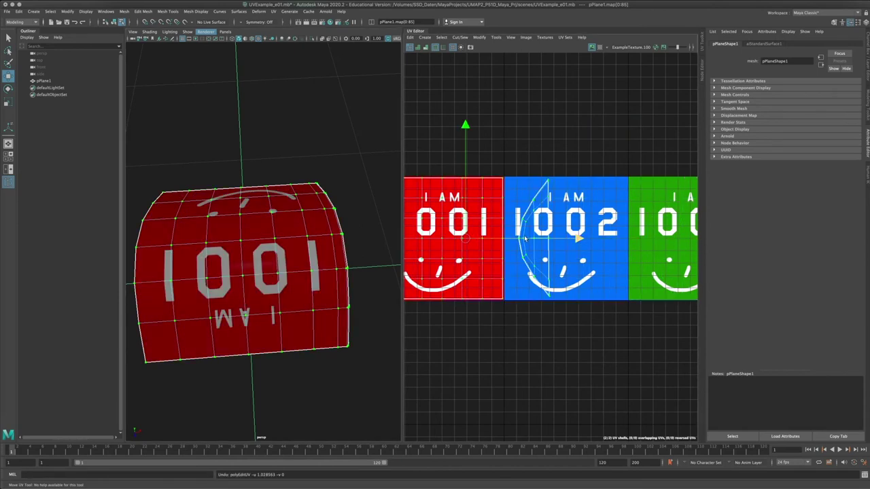
Display the checker map on the curved mesh and behind the UV layout
{"action": "middle_click_drag", "start_coordinate": [525, 237], "coordinate": [584, 244], "text": "alt"}
{"action": "left_click", "coordinate": [600, 48]}
{"action": "left_click_drag", "start_coordinate": [338, 229], "coordinate": [378, 171], "text": "alt"}
{"action": "middle_click_drag", "start_coordinate": [404, 270], "coordinate": [495, 250], "text": "alt"}
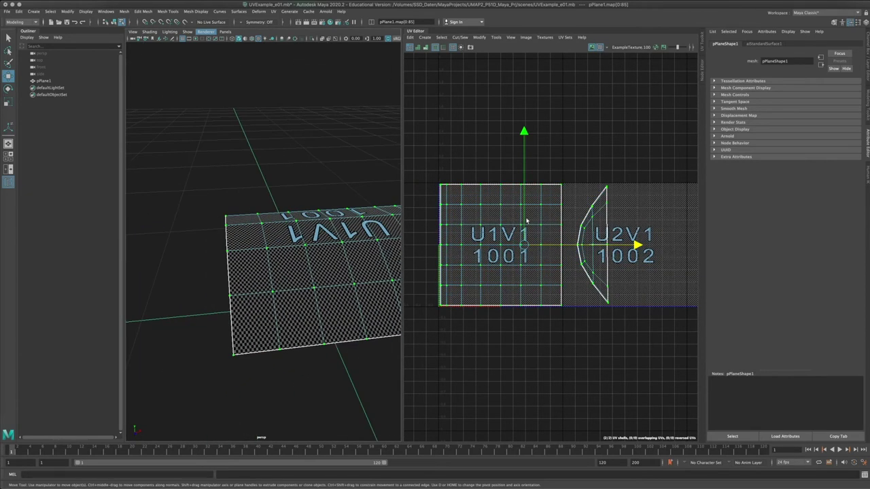
Select the large shell's UVs in tile 1001 and squash them vertically to less than half the tile's height
{"action": "right_click_drag", "start_coordinate": [499, 199], "coordinate": [530, 200]}
{"action": "left_click_drag", "start_coordinate": [424, 161], "coordinate": [560, 318]}
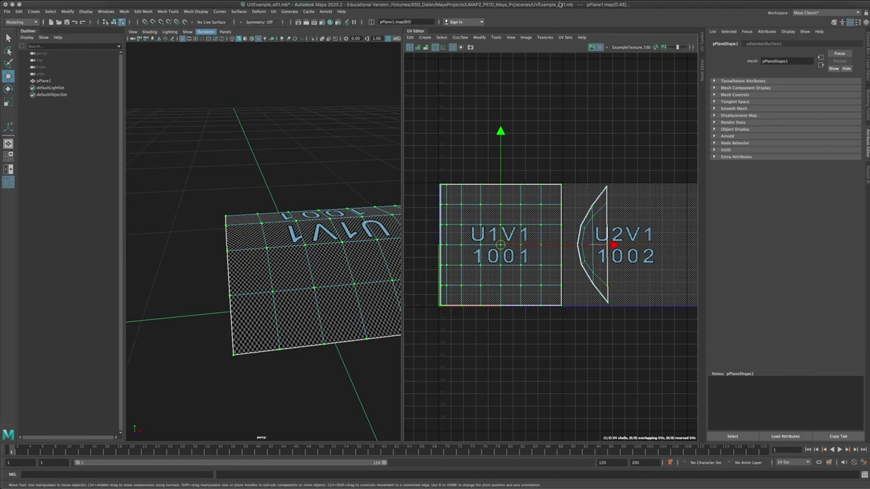
{"action": "key", "text": "r"}
{"action": "left_click_drag", "start_coordinate": [501, 135], "coordinate": [500, 197]}
Examine the checker pattern on the curved mesh for stretching caused by the squashed UV shell
{"action": "left_click_drag", "start_coordinate": [327, 280], "coordinate": [289, 267], "text": "alt"}
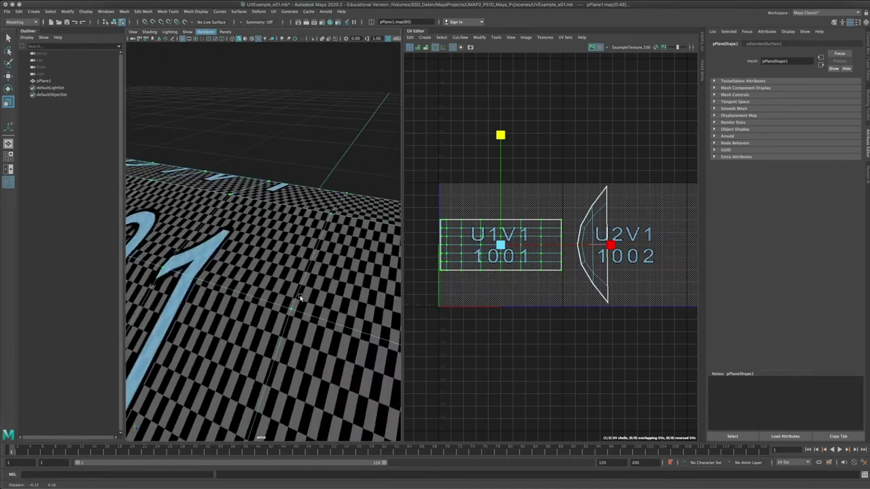
{"action": "scroll", "coordinate": [309, 290], "scroll_direction": "down", "scroll_amount": 10}
{"action": "left_click_drag", "start_coordinate": [314, 297], "coordinate": [255, 292], "text": "alt"}
{"action": "scroll", "coordinate": [305, 295], "scroll_direction": "up", "scroll_amount": 5}
{"action": "left_click_drag", "start_coordinate": [256, 207], "coordinate": [283, 229], "text": "alt"}
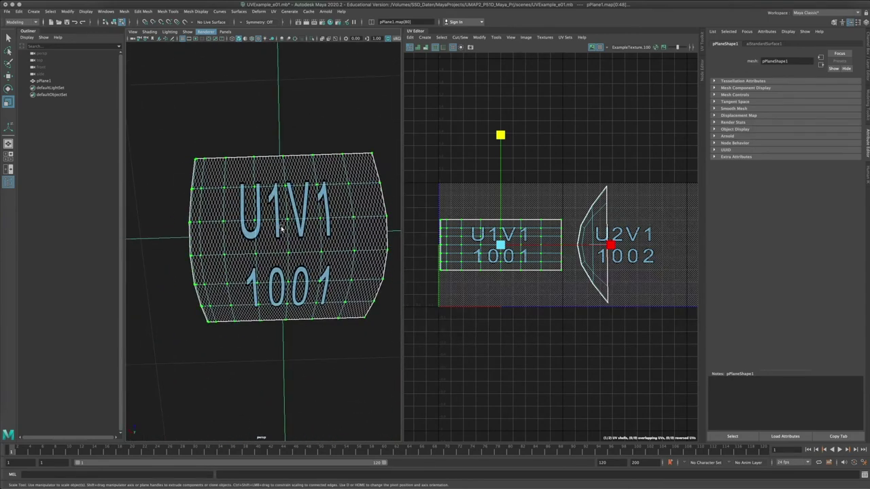
{"action": "scroll", "coordinate": [292, 225], "scroll_direction": "up", "scroll_amount": 4}
{"action": "scroll", "coordinate": [318, 239], "scroll_direction": "down", "scroll_amount": 2}
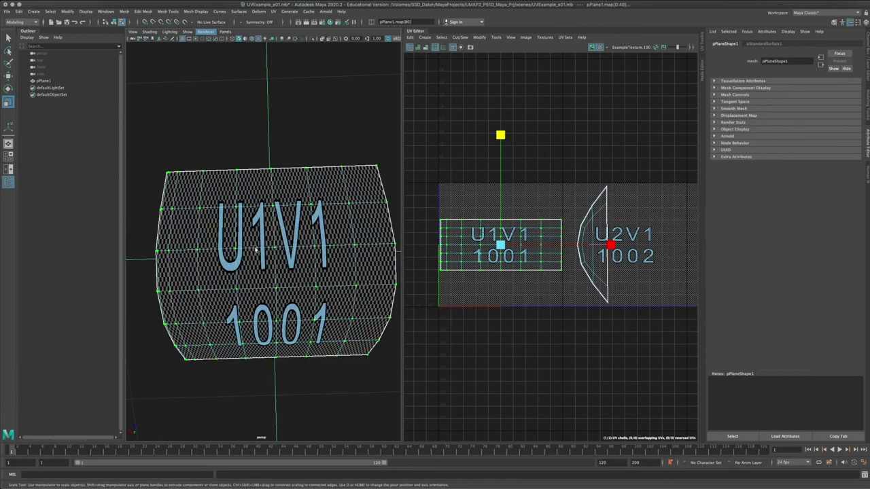
Hide the checker map, then make the large shell's UVs slightly taller and place them over the upper part of tile 1001
{"action": "right_click_drag", "start_coordinate": [356, 198], "coordinate": [378, 191]}
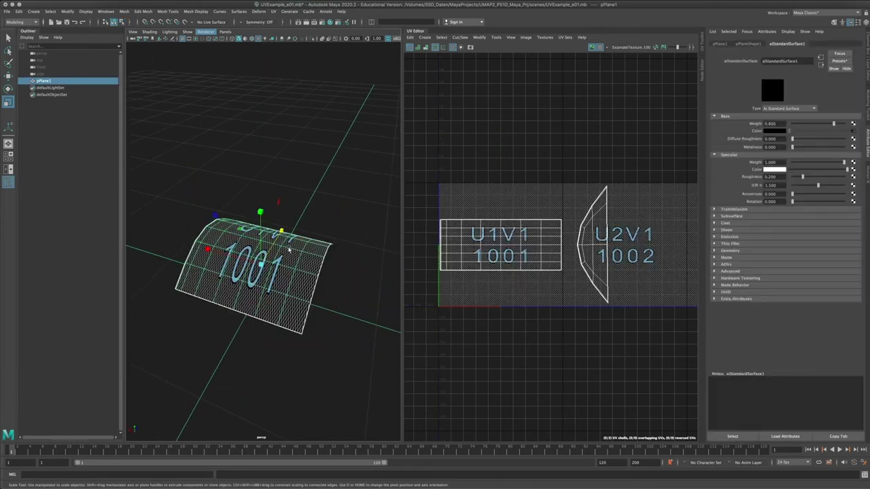
{"action": "scroll", "coordinate": [486, 234], "scroll_direction": "down", "scroll_amount": 2}
{"action": "right_click_drag", "start_coordinate": [486, 231], "coordinate": [587, 91]}
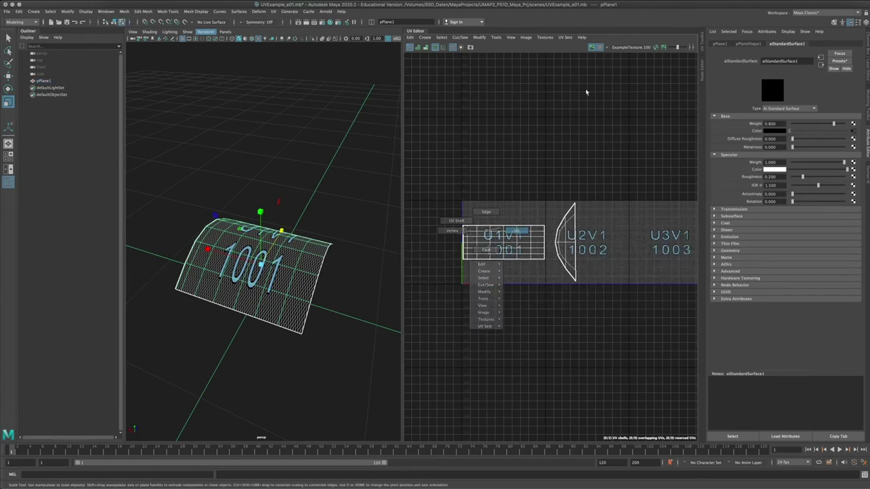
{"action": "left_click", "coordinate": [599, 48]}
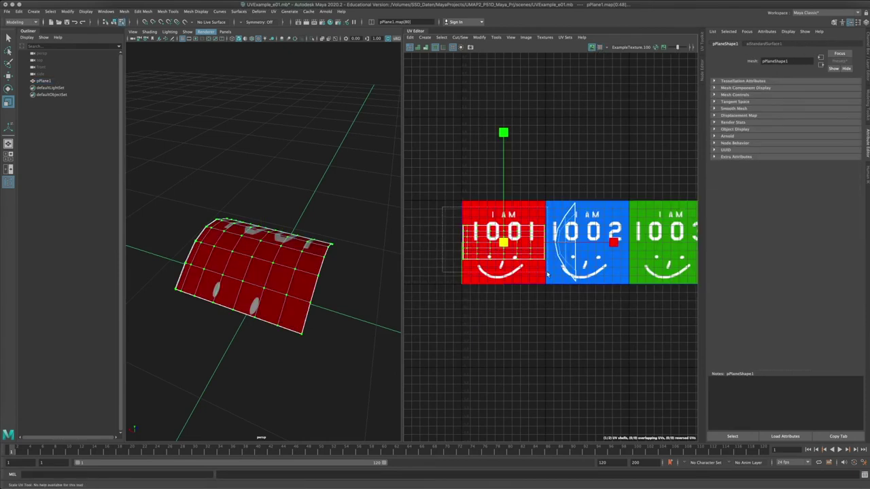
{"action": "mouse_move", "coordinate": [503, 133]}
{"action": "left_mouse_down"}
{"action": "mouse_move", "coordinate": [502, 106]}
{"action": "mouse_move", "coordinate": [503, 118]}
{"action": "left_mouse_up"}
{"action": "key", "text": "w"}
Examine how the 1001 tile texture is stretched across the curved mesh from several angles
{"action": "left_click_drag", "start_coordinate": [383, 195], "coordinate": [326, 272], "text": "alt"}
{"action": "scroll", "coordinate": [341, 295], "scroll_direction": "up", "scroll_amount": 5}
{"action": "middle_click_drag", "start_coordinate": [327, 271], "coordinate": [289, 277], "text": "alt"}
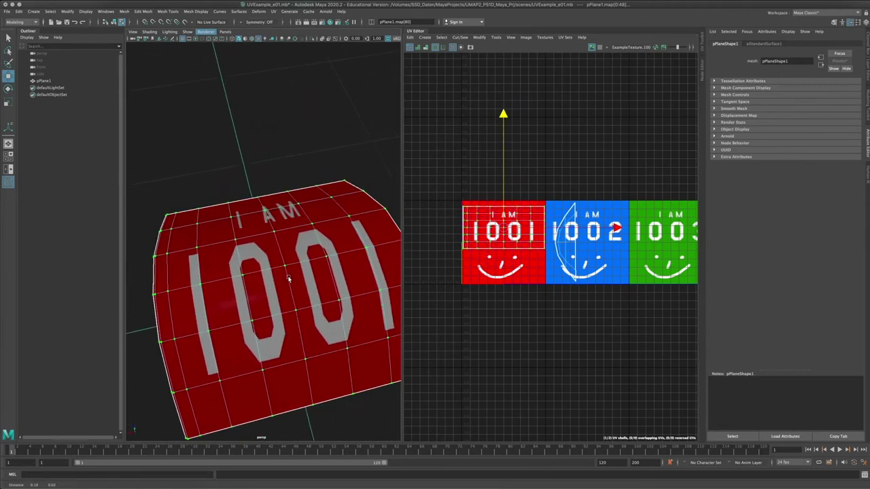
{"action": "scroll", "coordinate": [291, 278], "scroll_direction": "down", "scroll_amount": 2}
{"action": "left_click_drag", "start_coordinate": [316, 272], "coordinate": [316, 290], "text": "alt"}
{"action": "scroll", "coordinate": [316, 291], "scroll_direction": "up", "scroll_amount": 4}
{"action": "middle_click_drag", "start_coordinate": [339, 293], "coordinate": [322, 293], "text": "alt"}
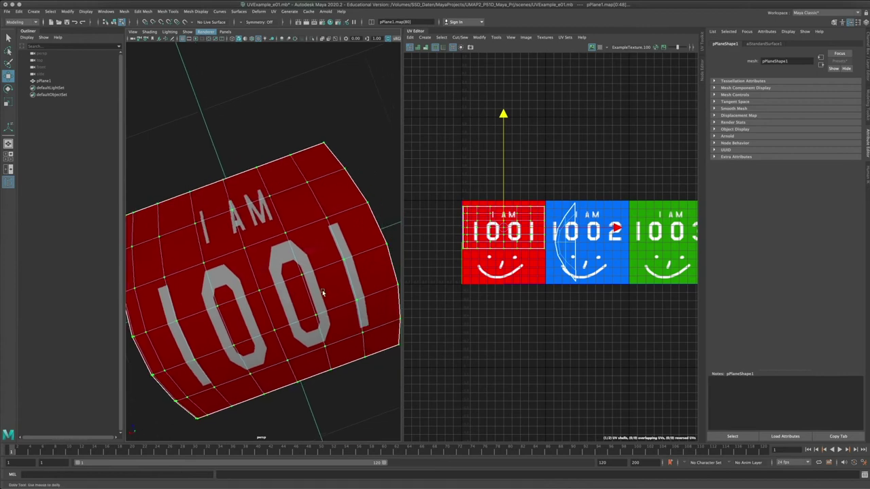
{"action": "scroll", "coordinate": [316, 292], "scroll_direction": "down", "scroll_amount": 3}
{"action": "left_click_drag", "start_coordinate": [280, 282], "coordinate": [248, 274], "text": "alt"}
{"action": "middle_click_drag", "start_coordinate": [249, 274], "coordinate": [277, 280], "text": "alt"}
{"action": "scroll", "coordinate": [301, 286], "scroll_direction": "up", "scroll_amount": 3}
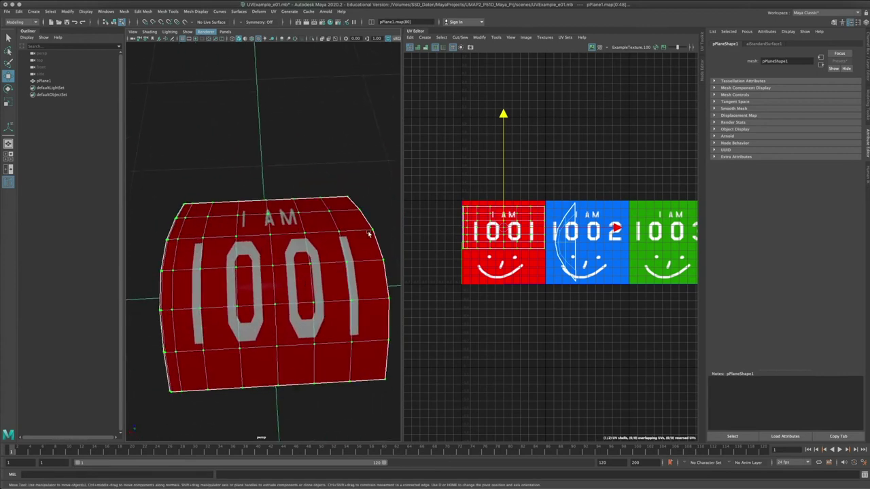
Switch to face selection in the UV layout and select all faces of the large shell in tile 1001
{"action": "right_click_drag", "start_coordinate": [307, 233], "coordinate": [321, 223]}
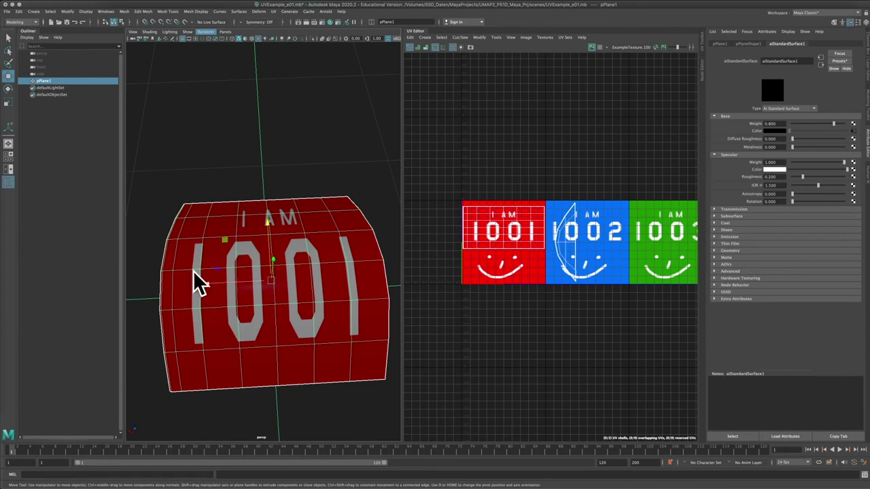
{"action": "right_click", "coordinate": [490, 227]}
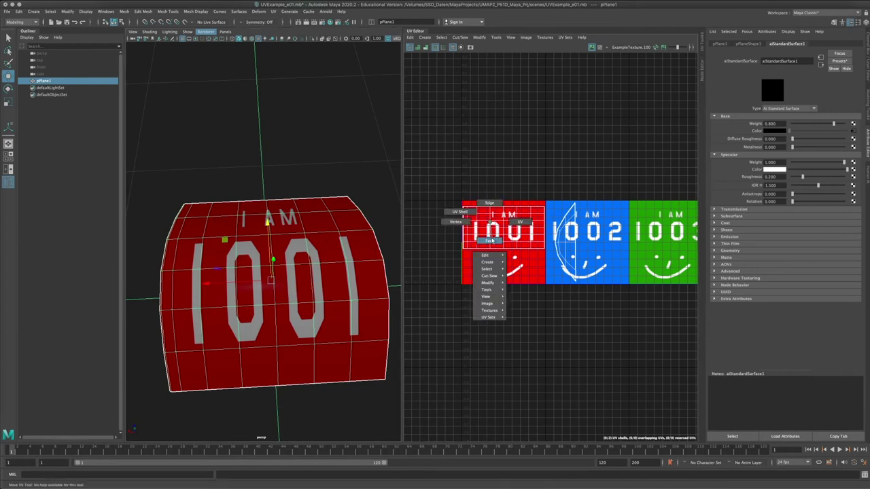
{"action": "left_click_drag", "start_coordinate": [444, 190], "coordinate": [549, 256]}
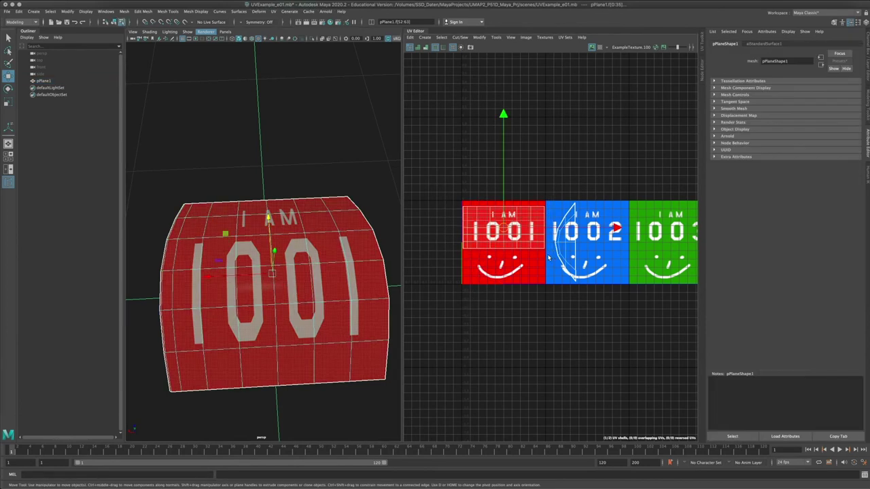
Try stretching the selected UV shell vertically, then undo the scaling
{"action": "key", "text": "r"}
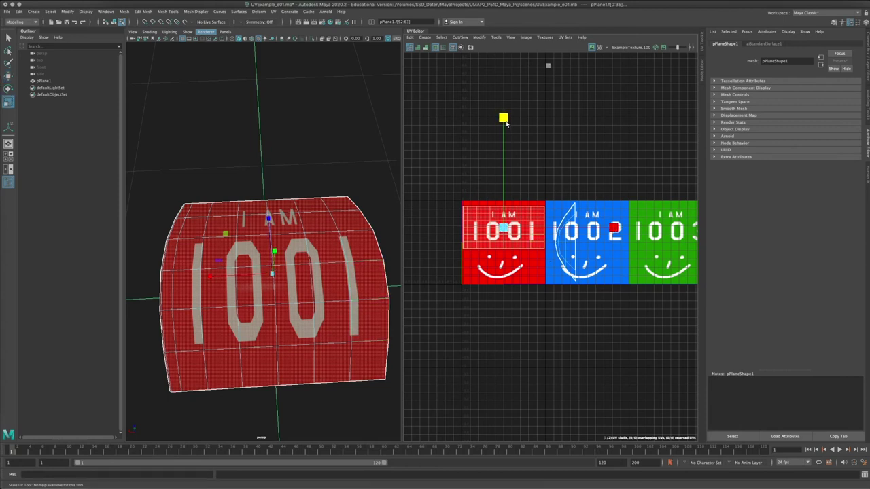
{"action": "left_click_drag", "start_coordinate": [502, 116], "coordinate": [504, 68]}
{"action": "key", "text": "ctrl+z"}
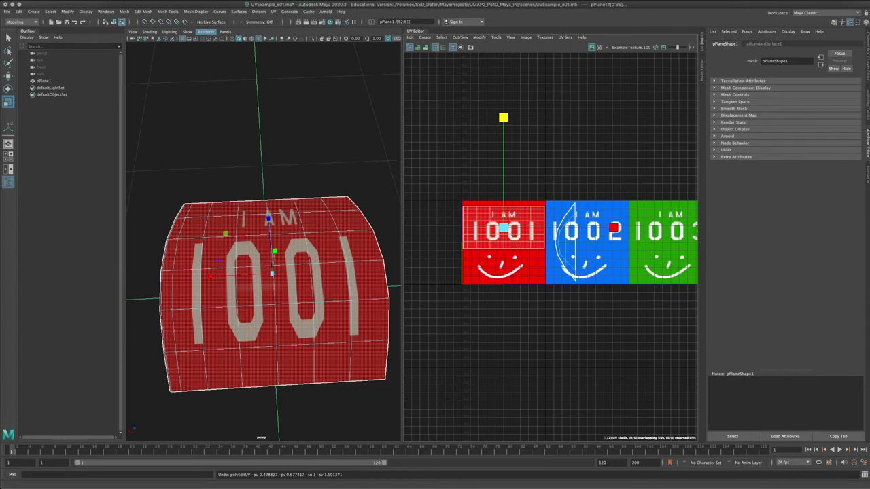
Open the UV Toolkit and expand its transform tools and unfold options
{"action": "left_click", "coordinate": [688, 47]}
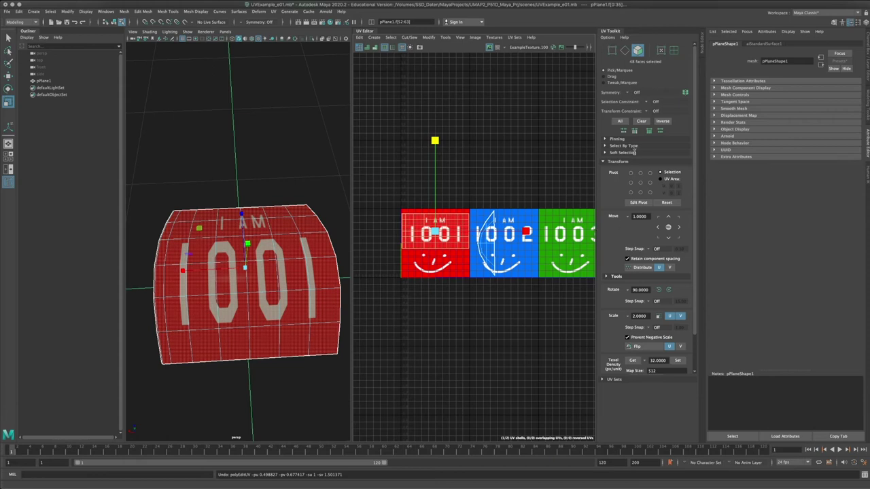
{"action": "left_click", "coordinate": [616, 277]}
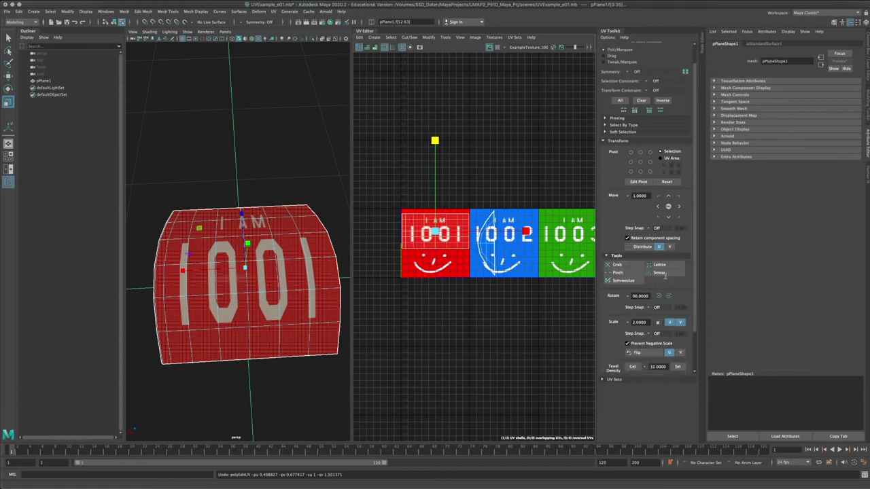
{"action": "scroll", "coordinate": [646, 289], "scroll_direction": "down", "scroll_amount": 2}
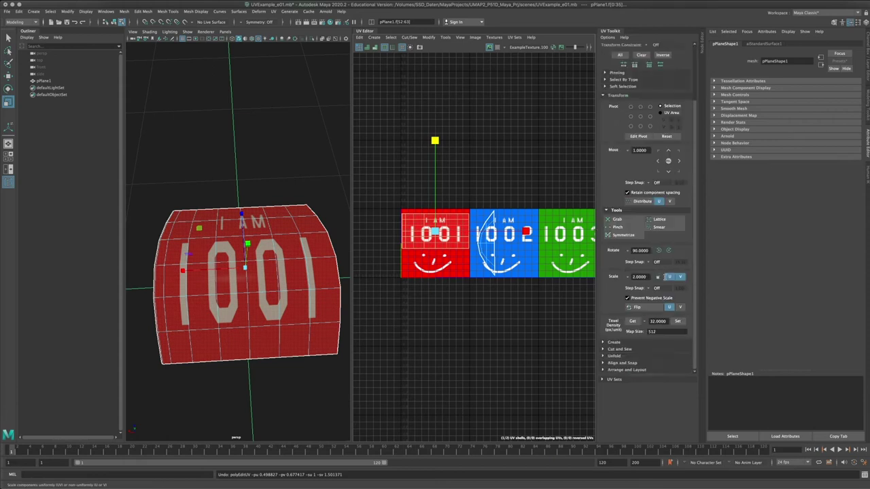
{"action": "left_click", "coordinate": [615, 356]}
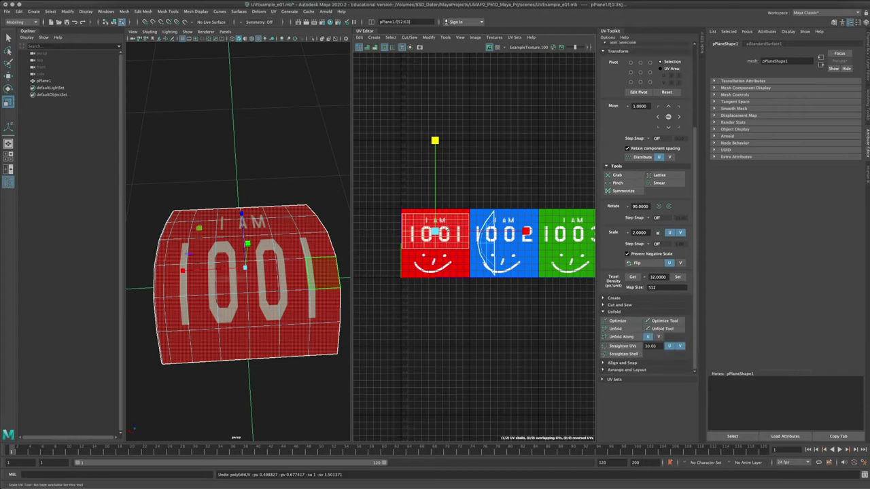
Turn on the checker map display for the selected UV shell in tile 1001
{"action": "scroll", "coordinate": [444, 212], "scroll_direction": "up", "scroll_amount": 8}
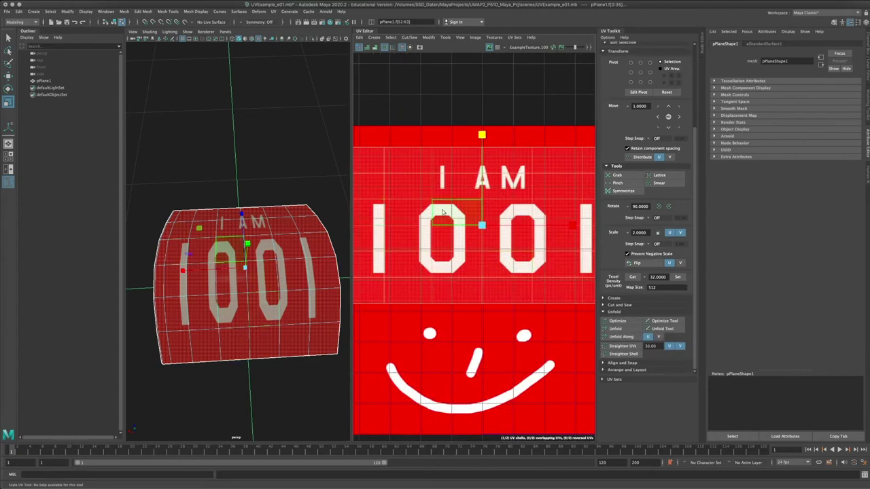
{"action": "scroll", "coordinate": [443, 212], "scroll_direction": "down", "scroll_amount": 8}
{"action": "left_click", "coordinate": [497, 47]}
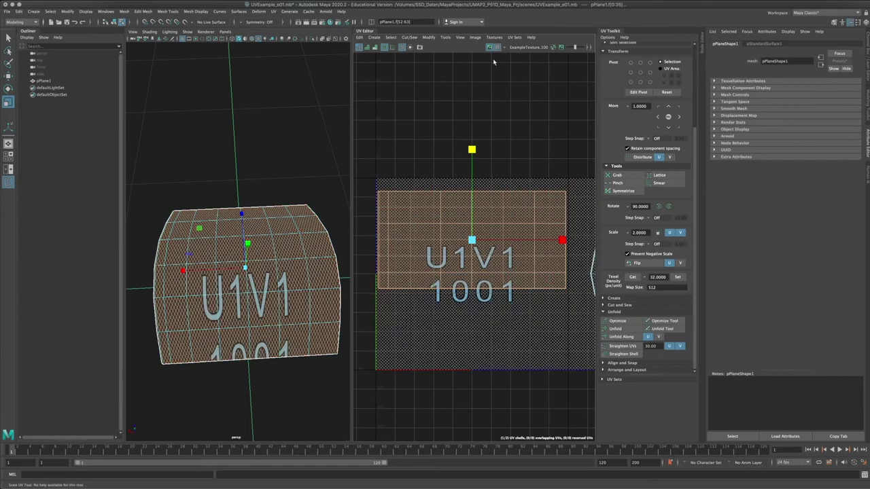
Unfold the UVs of the selected curved plane so its checker texture spreads evenly over the surface
{"action": "scroll", "coordinate": [275, 264], "scroll_direction": "up", "scroll_amount": 5}
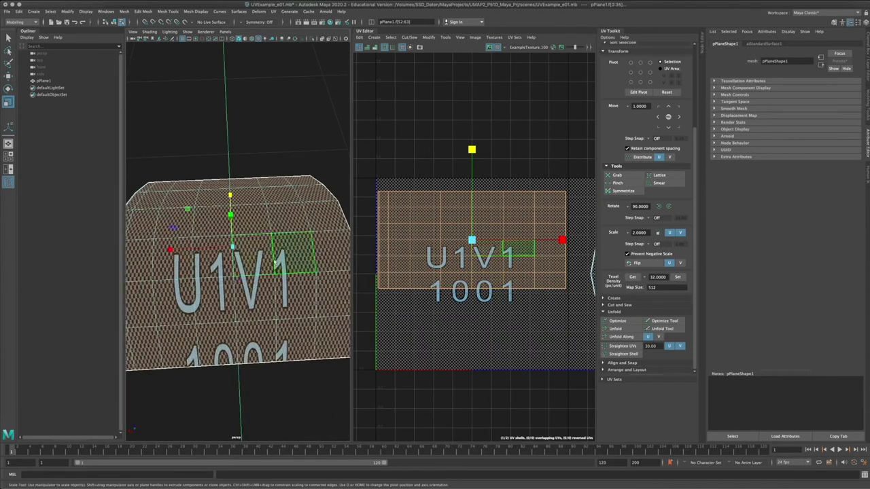
{"action": "left_click", "coordinate": [333, 292]}
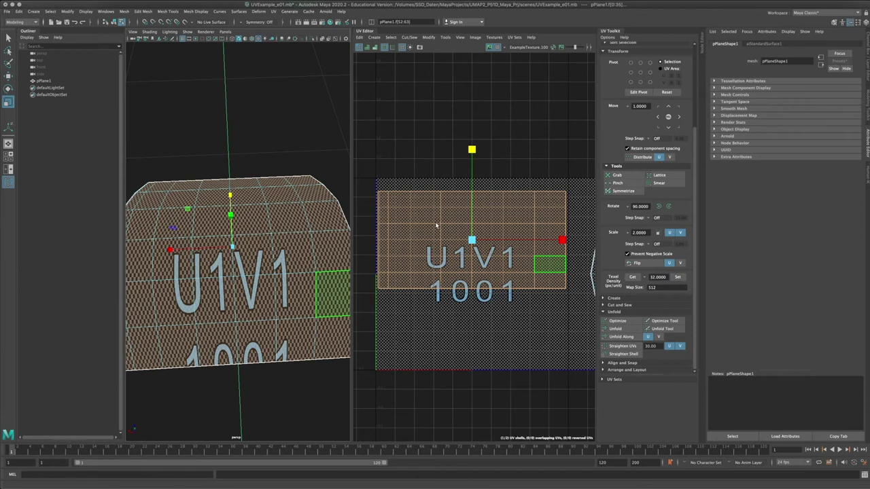
{"action": "middle_click_drag", "start_coordinate": [440, 261], "coordinate": [443, 267], "text": "alt"}
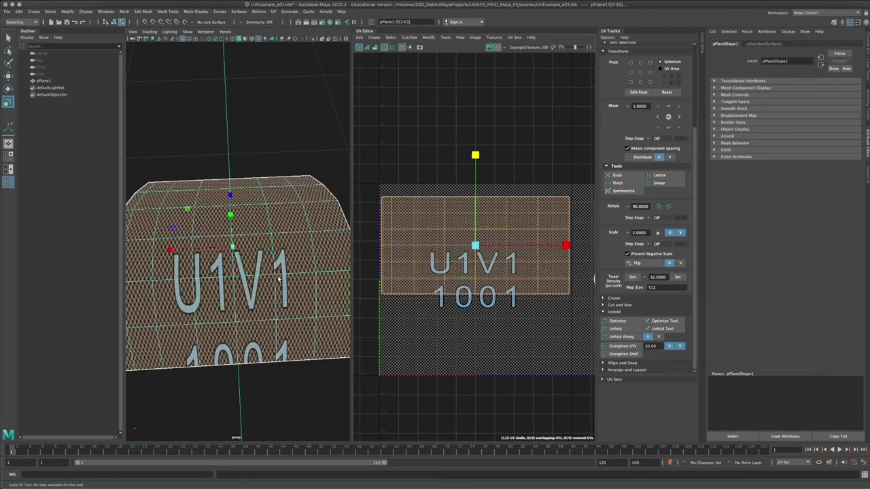
{"action": "left_click_drag", "start_coordinate": [300, 293], "coordinate": [265, 301], "text": "alt"}
{"action": "left_click", "coordinate": [263, 301]}
{"action": "left_click", "coordinate": [265, 278]}
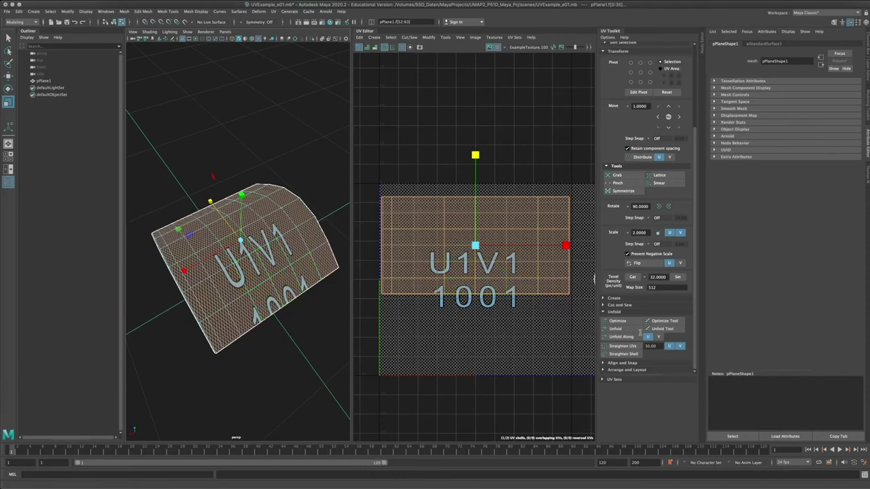
{"action": "left_click", "coordinate": [628, 329]}
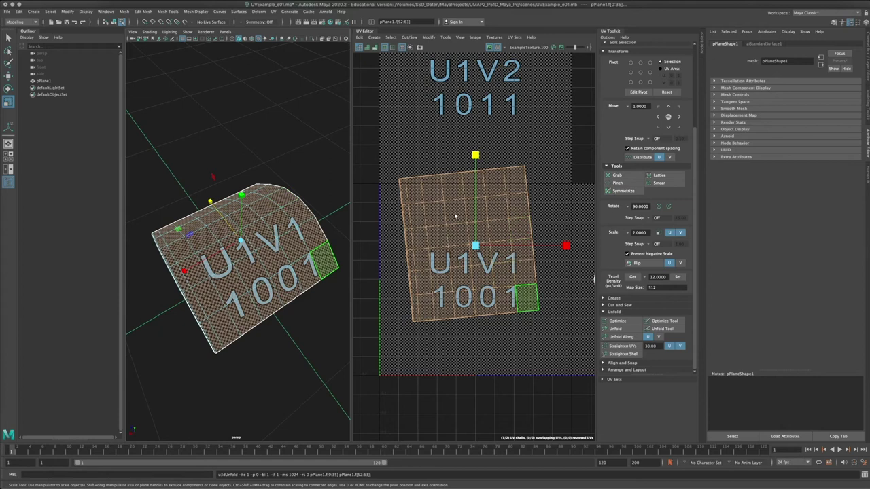
Select all UVs of the unfolded shell and rotate it clockwise until it stands upright
{"action": "middle_click_drag", "start_coordinate": [461, 221], "coordinate": [480, 229], "text": "alt"}
{"action": "right_click_drag", "start_coordinate": [460, 211], "coordinate": [494, 215]}
{"action": "left_click_drag", "start_coordinate": [407, 163], "coordinate": [553, 331]}
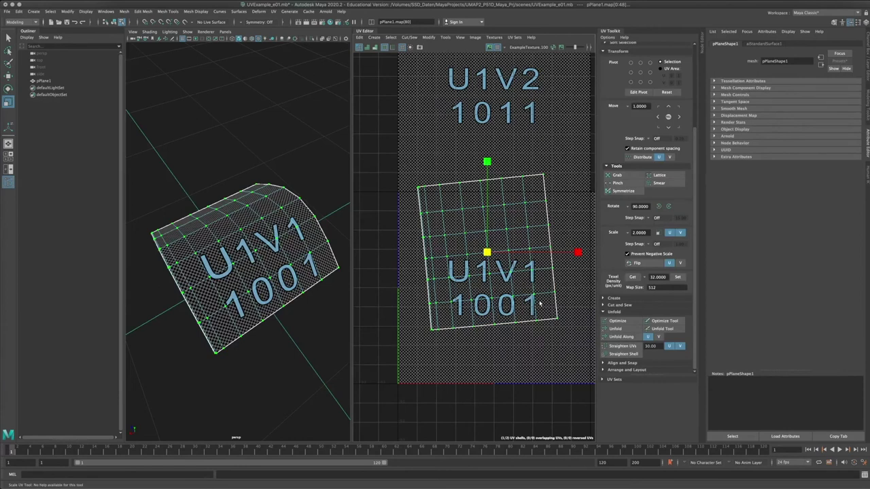
{"action": "key", "text": "e"}
{"action": "left_click_drag", "start_coordinate": [576, 231], "coordinate": [576, 235]}
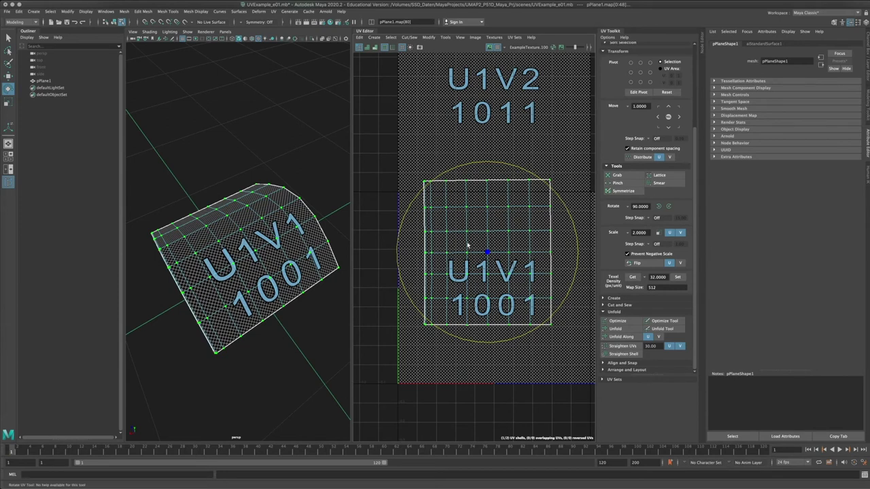
Move the upright UV shell down so that it lies entirely inside the U1V1 1001 tile
{"action": "middle_click_drag", "start_coordinate": [467, 246], "coordinate": [471, 252], "text": "alt"}
{"action": "key", "text": "w"}
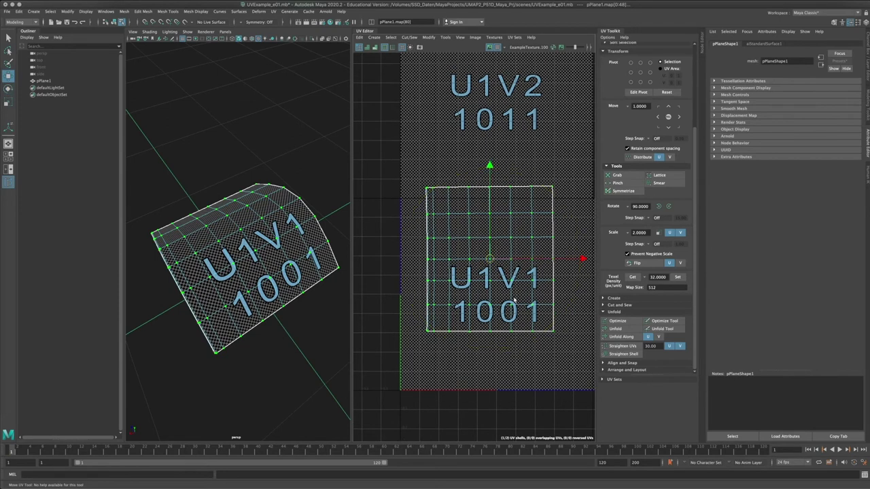
{"action": "key", "text": "e"}
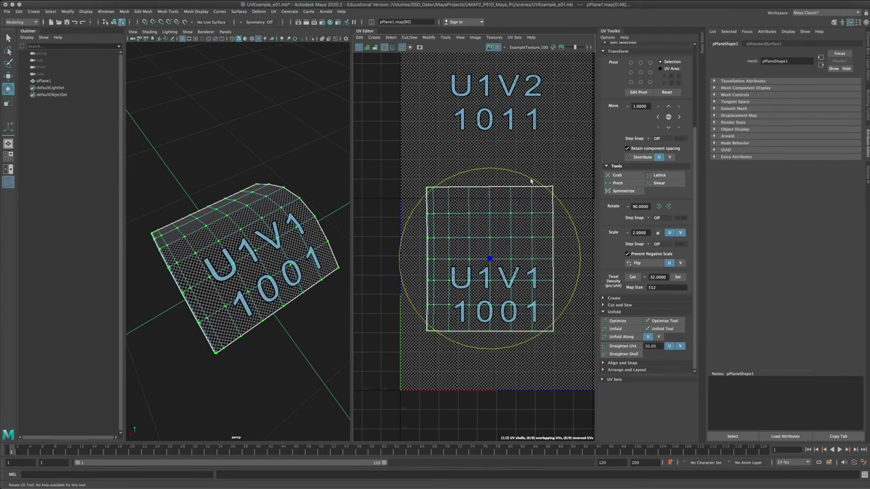
{"action": "left_click_drag", "start_coordinate": [282, 230], "coordinate": [298, 262], "text": "alt"}
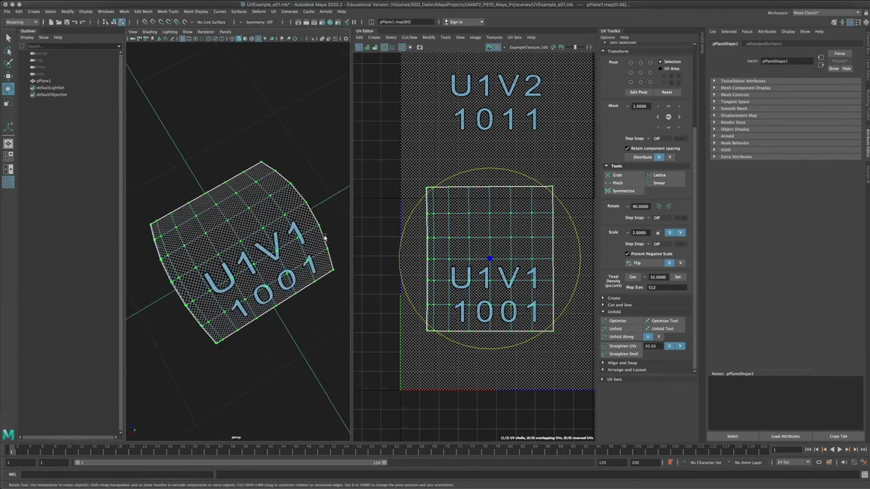
{"action": "key", "text": "w"}
{"action": "left_click_drag", "start_coordinate": [496, 264], "coordinate": [495, 296]}
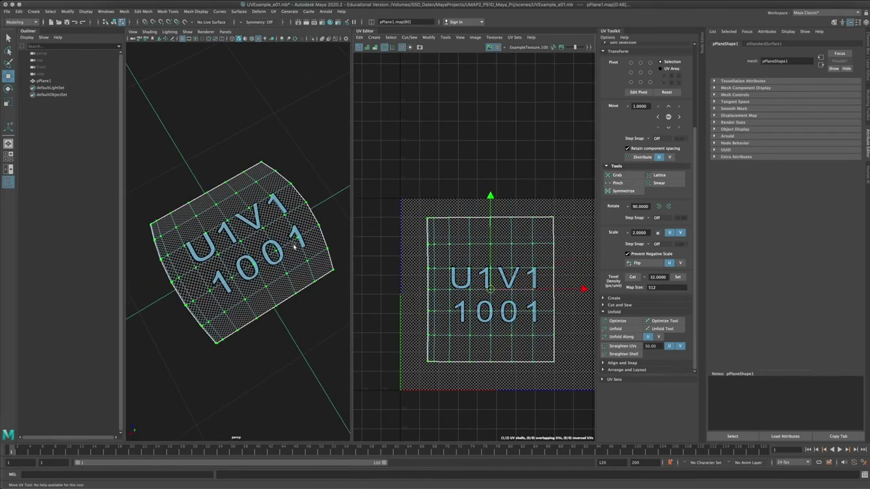
Select the top row of the shell's UVs and nudge it slightly down to compare the texture on the plane
{"action": "scroll", "coordinate": [247, 279], "scroll_direction": "up", "scroll_amount": 3}
{"action": "left_click_drag", "start_coordinate": [247, 278], "coordinate": [266, 259], "text": "alt"}
{"action": "scroll", "coordinate": [266, 259], "scroll_direction": "down", "scroll_amount": 5}
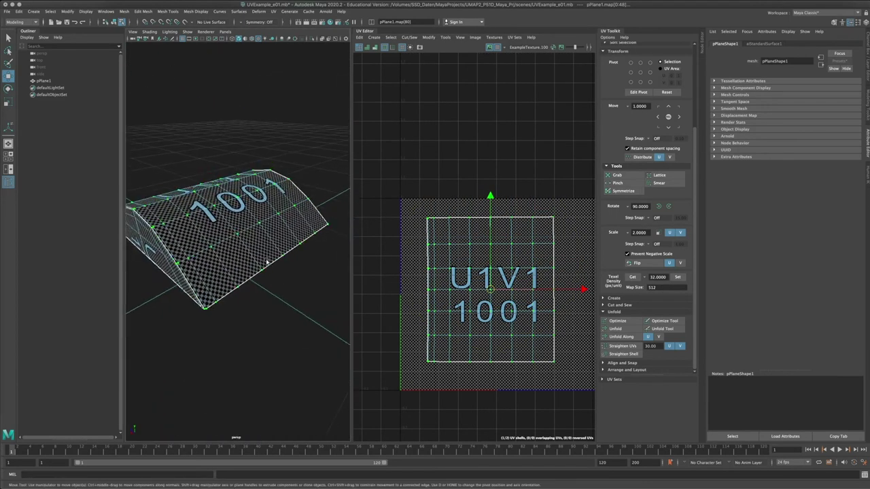
{"action": "right_click_drag", "start_coordinate": [466, 231], "coordinate": [495, 229]}
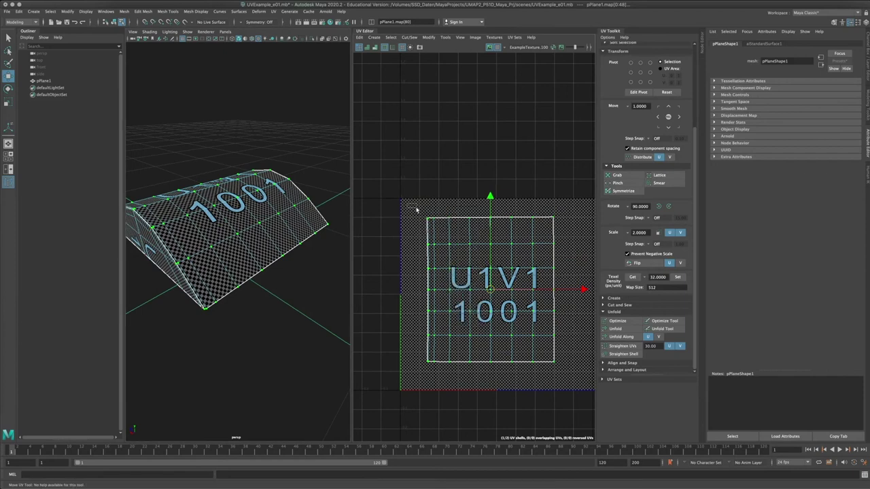
{"action": "left_click_drag", "start_coordinate": [414, 207], "coordinate": [583, 235]}
{"action": "left_click_drag", "start_coordinate": [304, 219], "coordinate": [306, 238], "text": "alt"}
{"action": "left_click_drag", "start_coordinate": [489, 126], "coordinate": [490, 126]}
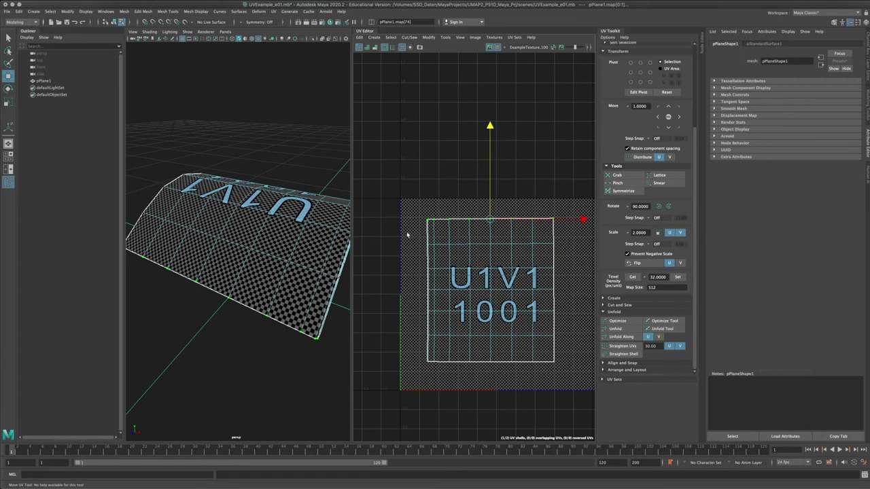
Nudge the second and third UV rows from the top of the shell slightly up
{"action": "left_click_drag", "start_coordinate": [407, 234], "coordinate": [574, 248]}
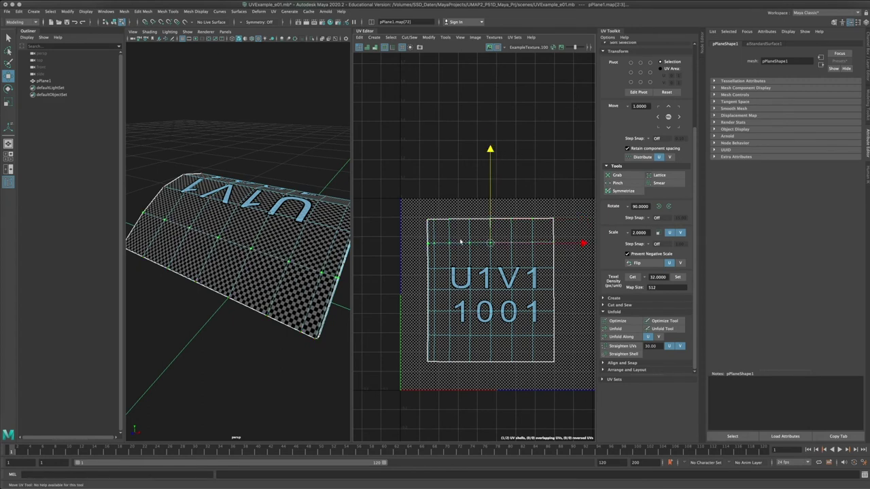
{"action": "left_click_drag", "start_coordinate": [409, 264], "coordinate": [570, 286]}
{"action": "left_click_drag", "start_coordinate": [492, 174], "coordinate": [492, 173]}
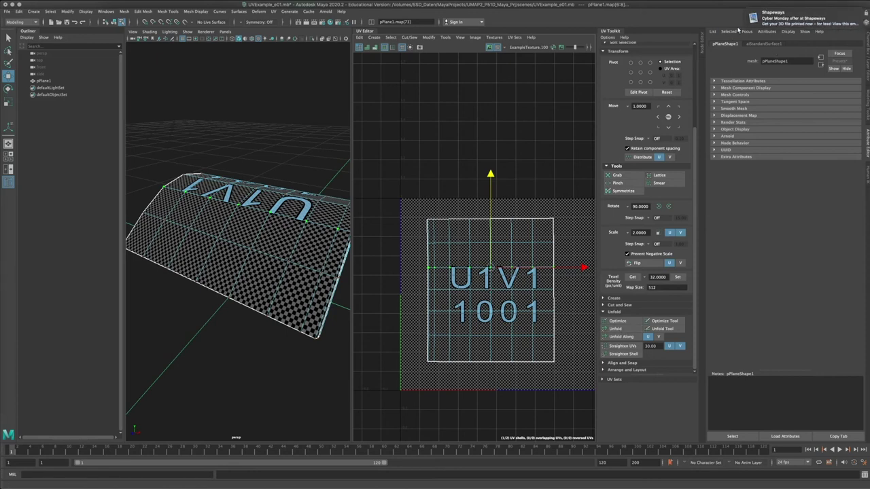
{"action": "middle_click_drag", "start_coordinate": [472, 262], "coordinate": [473, 265], "text": "alt"}
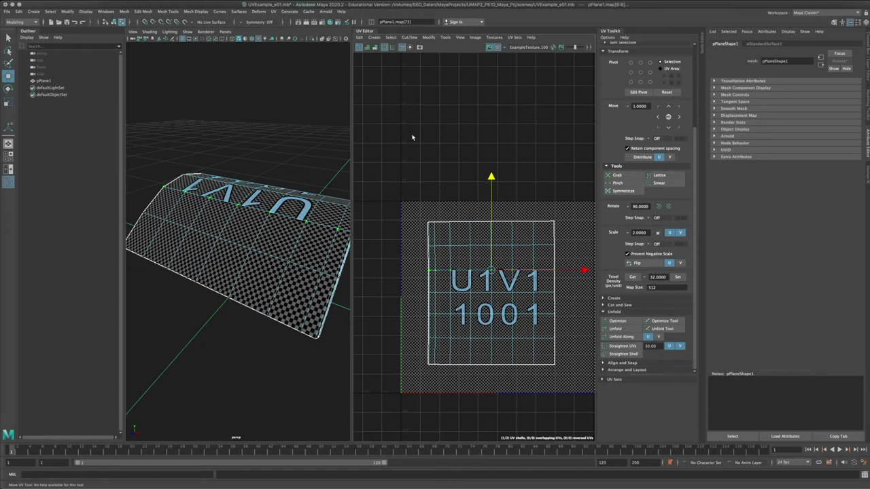
Return the curved plane to object mode and deselect it
{"action": "left_click_drag", "start_coordinate": [333, 207], "coordinate": [228, 266], "text": "alt"}
{"action": "right_click_drag", "start_coordinate": [233, 230], "coordinate": [266, 173]}
{"action": "left_click", "coordinate": [270, 123]}
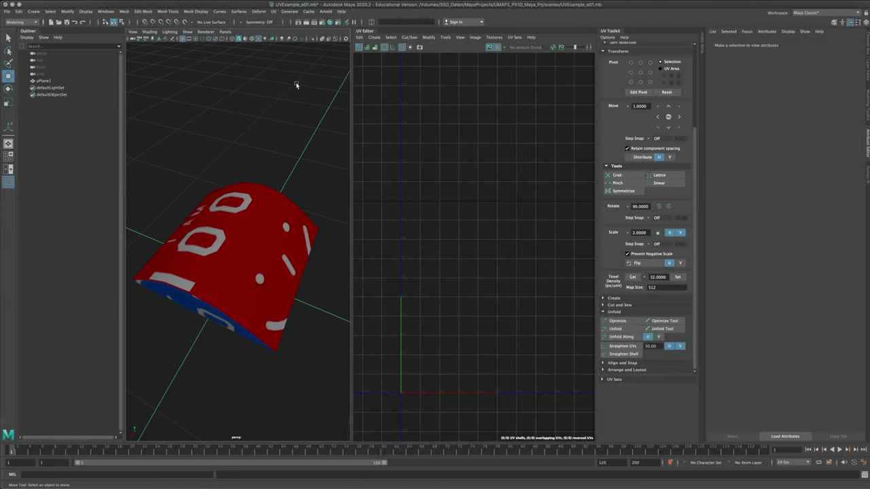
Close the plane example scene without saving and switch to the P51D_ASSET_e21_animated.mb scene
{"action": "left_click", "coordinate": [6, 4]}
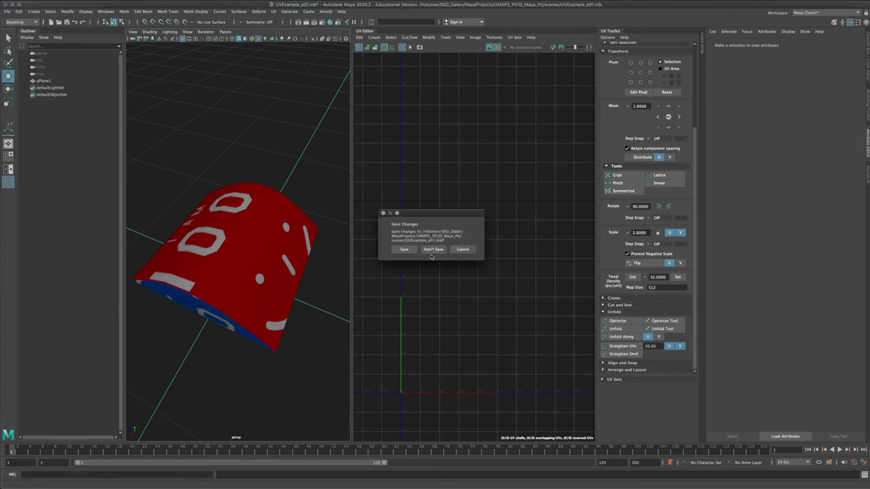
{"action": "left_click", "coordinate": [434, 252]}
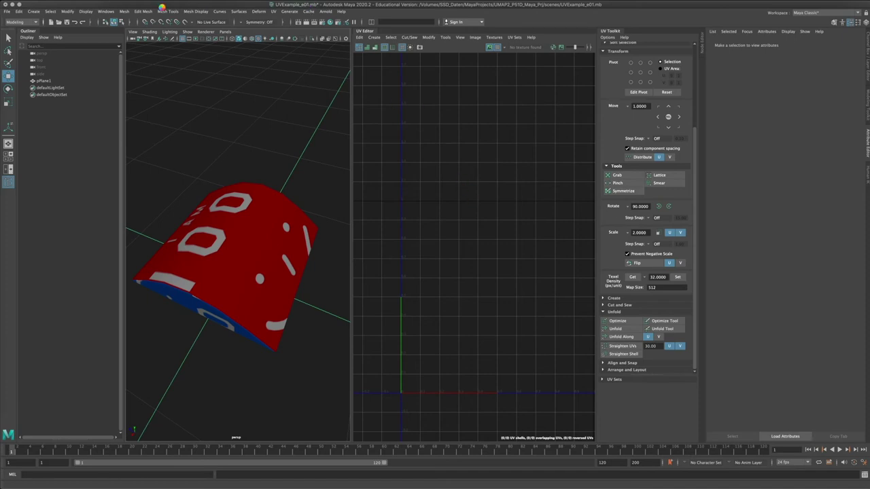
{"action": "left_click_drag", "start_coordinate": [161, 6], "coordinate": [445, 160]}
{"action": "left_click", "coordinate": [296, 7]}
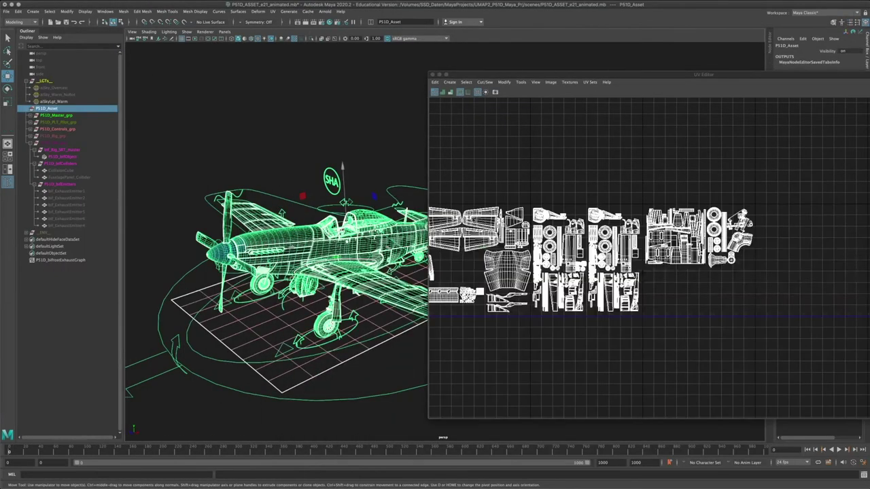
Examine how the P51D asset's UV shells are distributed across the whole row of UV tiles
{"action": "middle_click_drag", "start_coordinate": [504, 230], "coordinate": [689, 246], "text": "alt"}
{"action": "scroll", "coordinate": [539, 282], "scroll_direction": "down", "scroll_amount": 4}
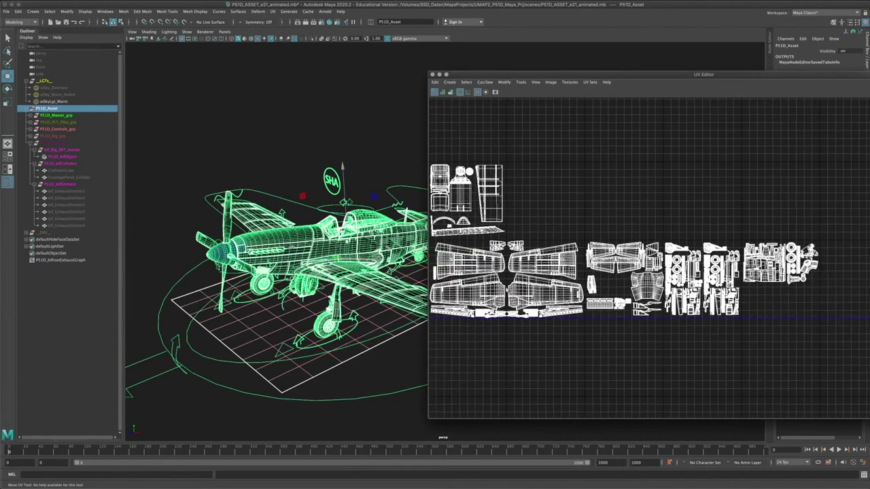
{"action": "middle_click_drag", "start_coordinate": [530, 279], "coordinate": [752, 284], "text": "alt"}
{"action": "scroll", "coordinate": [529, 254], "scroll_direction": "up", "scroll_amount": 4}
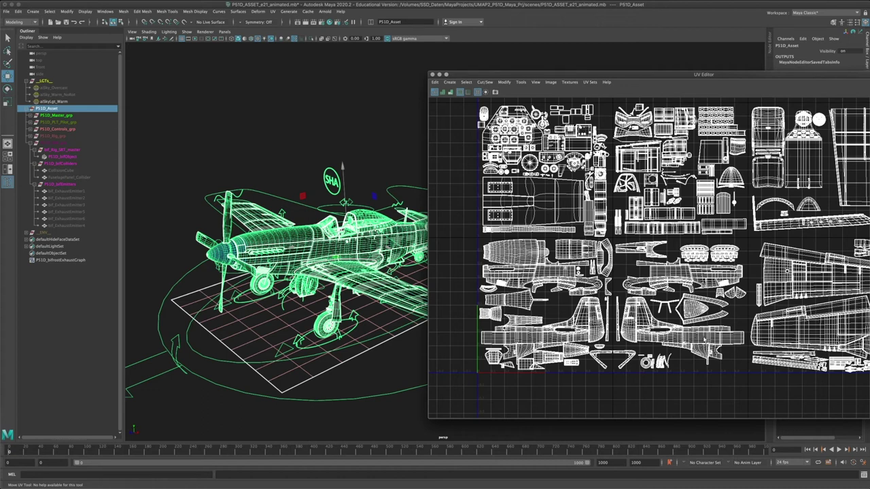
{"action": "middle_click_drag", "start_coordinate": [854, 269], "coordinate": [572, 257], "text": "alt"}
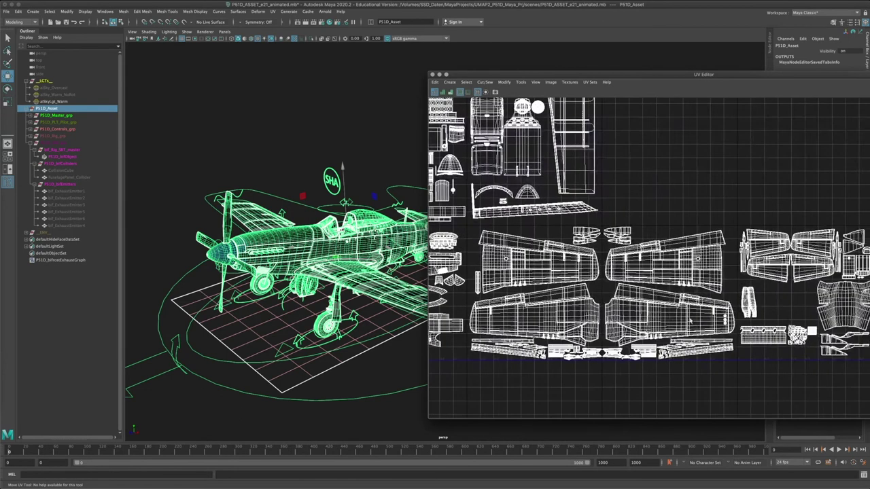
{"action": "scroll", "coordinate": [798, 321], "scroll_direction": "down", "scroll_amount": 2}
{"action": "scroll", "coordinate": [741, 305], "scroll_direction": "down", "scroll_amount": 4}
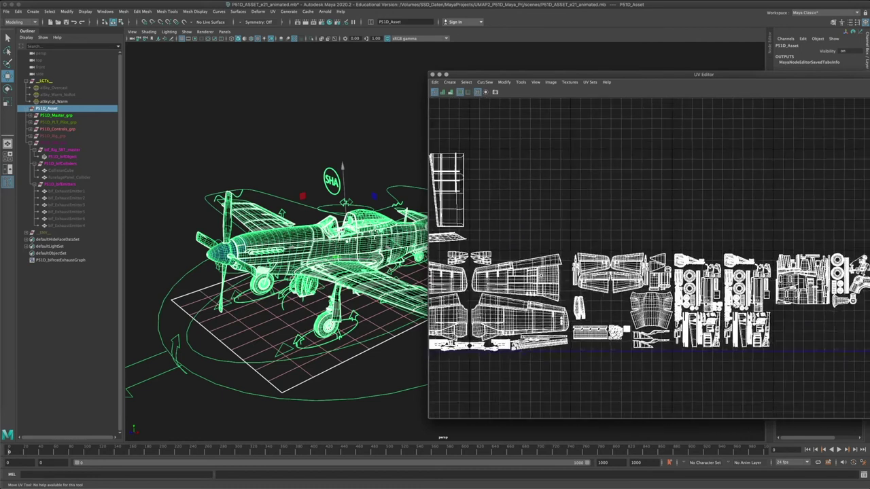
{"action": "scroll", "coordinate": [670, 337], "scroll_direction": "down", "scroll_amount": 1}
{"action": "middle_click_drag", "start_coordinate": [670, 337], "coordinate": [738, 330], "text": "alt"}
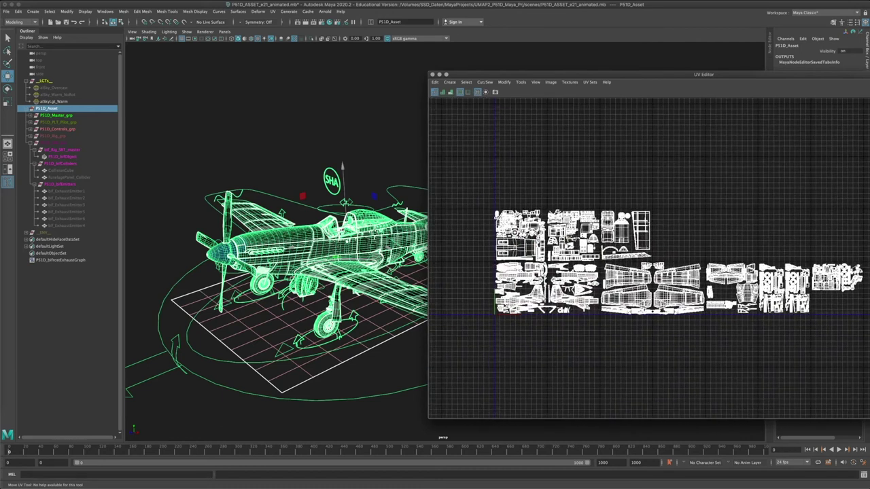
{"action": "middle_click_drag", "start_coordinate": [658, 263], "coordinate": [632, 288], "text": "alt"}
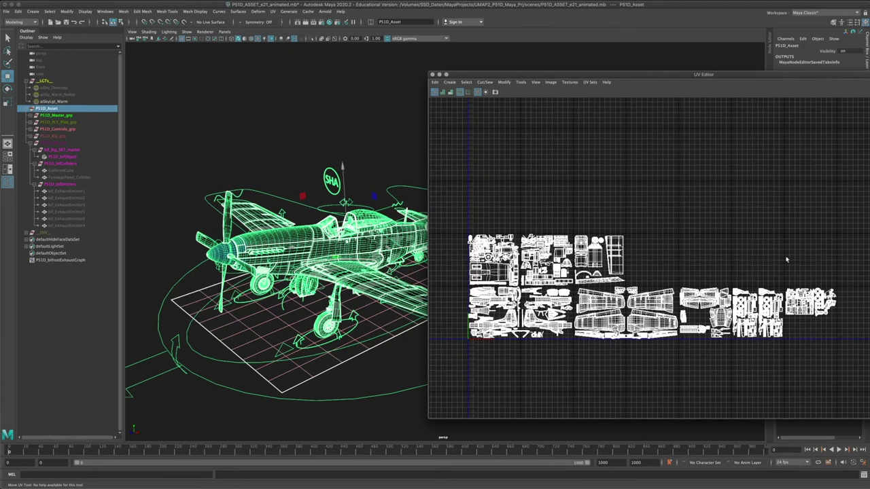
Examine the fuselage, cockpit and wing UV shells in the first tiles of the aircraft's layout up close
{"action": "scroll", "coordinate": [634, 184], "scroll_direction": "up", "scroll_amount": 3}
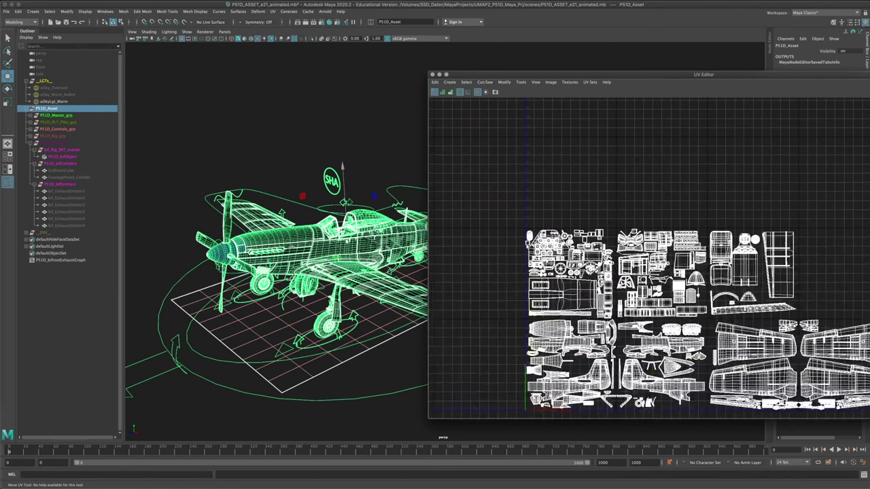
{"action": "right_click", "coordinate": [543, 233]}
{"action": "middle_click_drag", "start_coordinate": [736, 287], "coordinate": [701, 221], "text": "alt"}
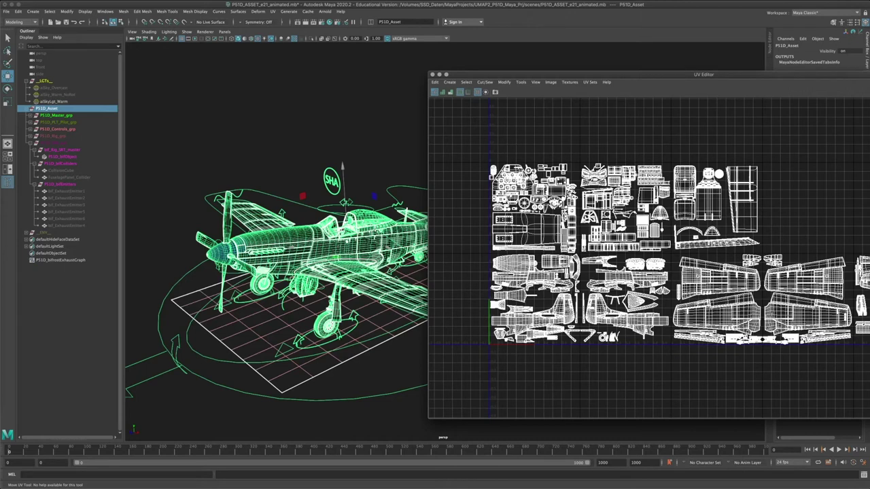
{"action": "middle_click_drag", "start_coordinate": [558, 197], "coordinate": [594, 216], "text": "alt"}
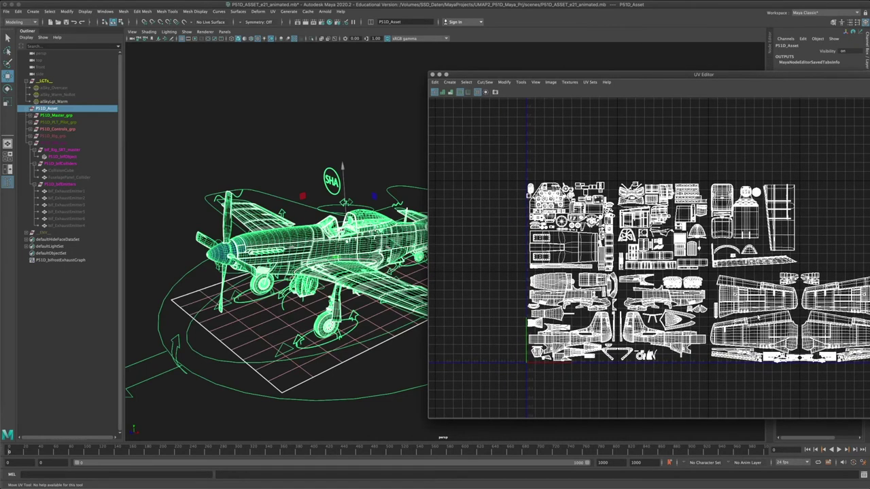
{"action": "left_click_drag", "start_coordinate": [617, 318], "coordinate": [614, 322], "text": "alt"}
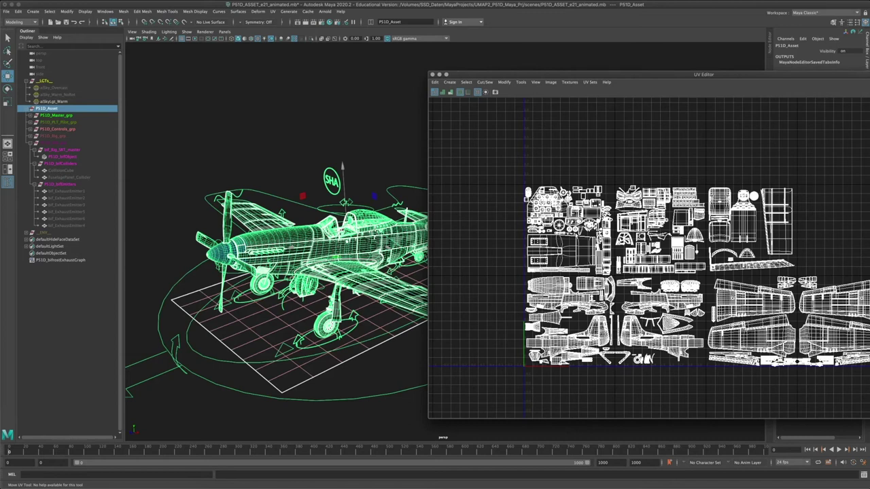
{"action": "scroll", "coordinate": [580, 235], "scroll_direction": "up", "scroll_amount": 2}
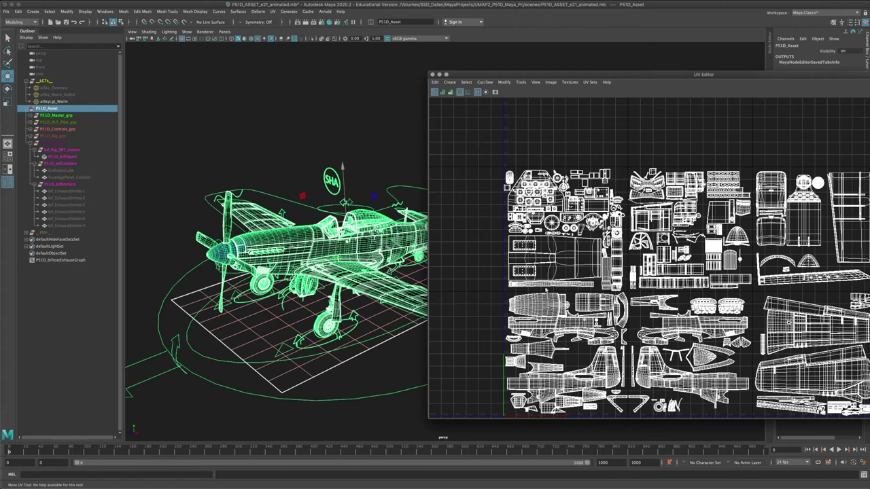
{"action": "middle_click_drag", "start_coordinate": [598, 255], "coordinate": [558, 255], "text": "alt"}
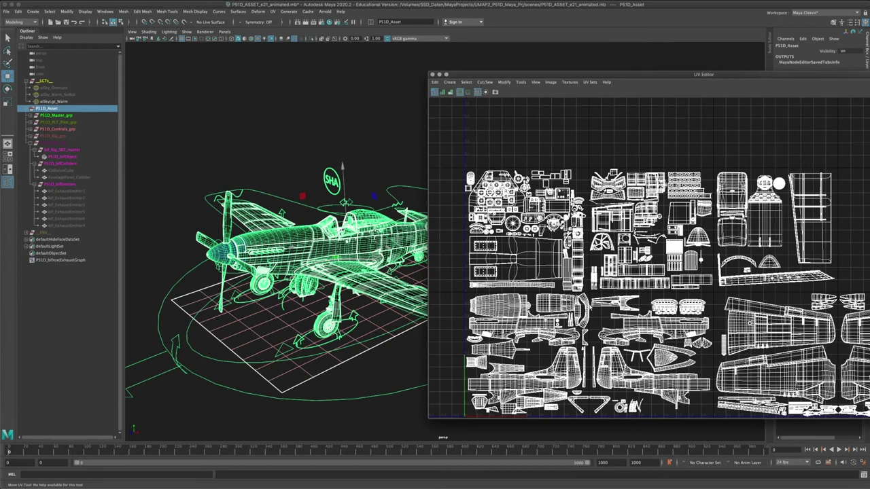
{"action": "middle_click_drag", "start_coordinate": [549, 334], "coordinate": [633, 260], "text": "alt"}
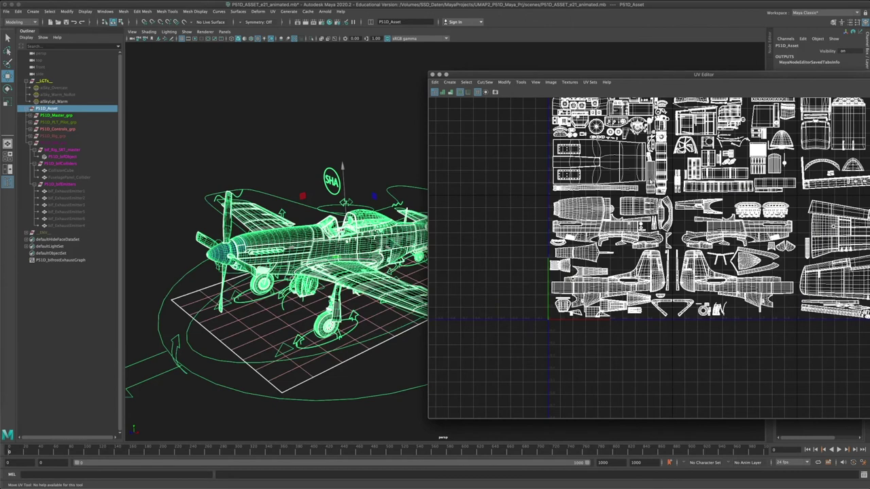
{"action": "middle_click_drag", "start_coordinate": [674, 145], "coordinate": [594, 231], "text": "alt"}
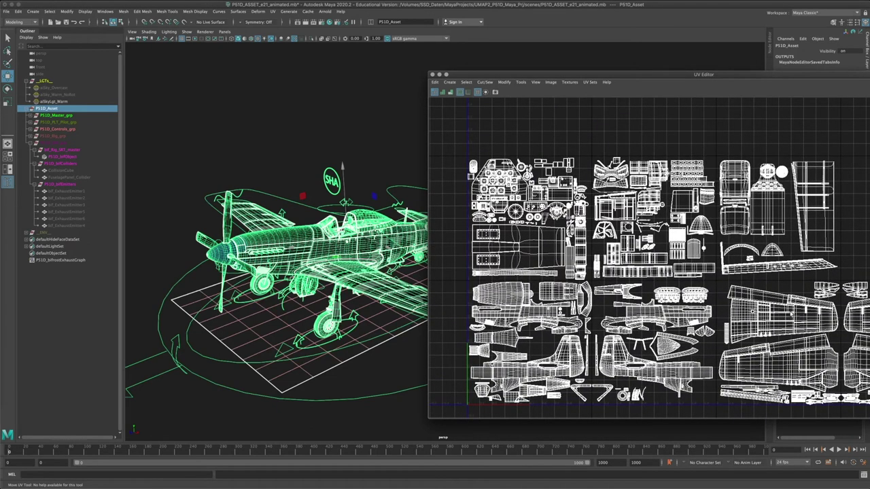
Examine the full row of UV tiles alongside the P51D aircraft model in the viewport
{"action": "middle_click_drag", "start_coordinate": [792, 314], "coordinate": [462, 306], "text": "alt"}
{"action": "scroll", "coordinate": [692, 330], "scroll_direction": "down", "scroll_amount": 5}
{"action": "scroll", "coordinate": [692, 330], "scroll_direction": "down", "scroll_amount": 2}
{"action": "middle_click_drag", "start_coordinate": [683, 331], "coordinate": [706, 333], "text": "alt"}
{"action": "left_click_drag", "start_coordinate": [599, 74], "coordinate": [701, 158]}
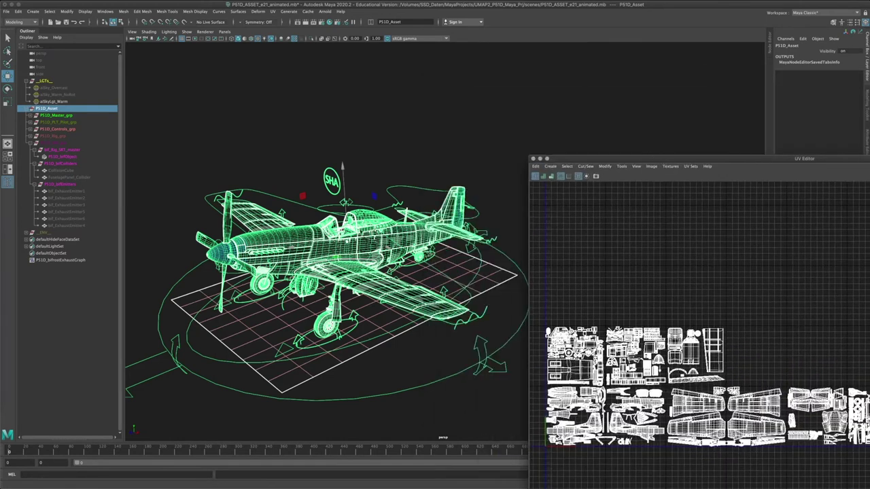
{"action": "right_click", "coordinate": [310, 237]}
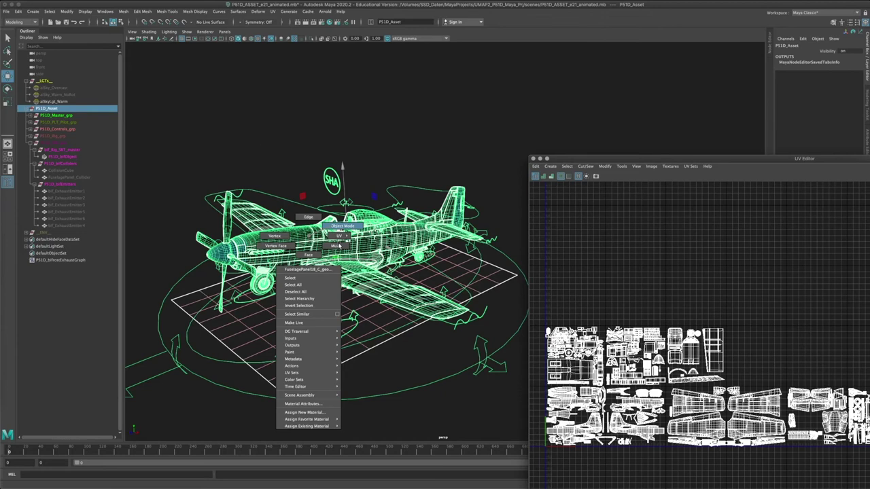
{"action": "middle_click_drag", "start_coordinate": [333, 244], "coordinate": [385, 240], "text": "alt"}
{"action": "left_click_drag", "start_coordinate": [384, 240], "coordinate": [359, 234], "text": "alt"}
{"action": "left_click_drag", "start_coordinate": [663, 158], "coordinate": [362, 71]}
{"action": "left_click_drag", "start_coordinate": [553, 73], "coordinate": [558, 125]}
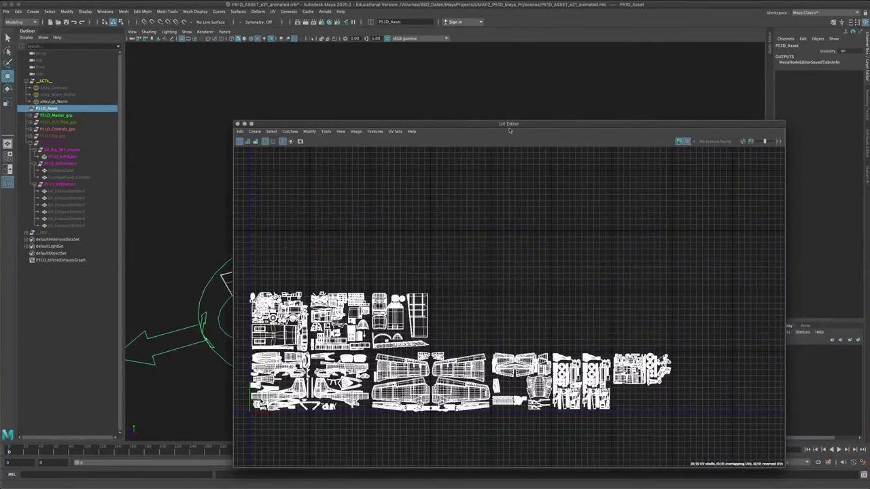
{"action": "left_click_drag", "start_coordinate": [494, 125], "coordinate": [679, 122]}
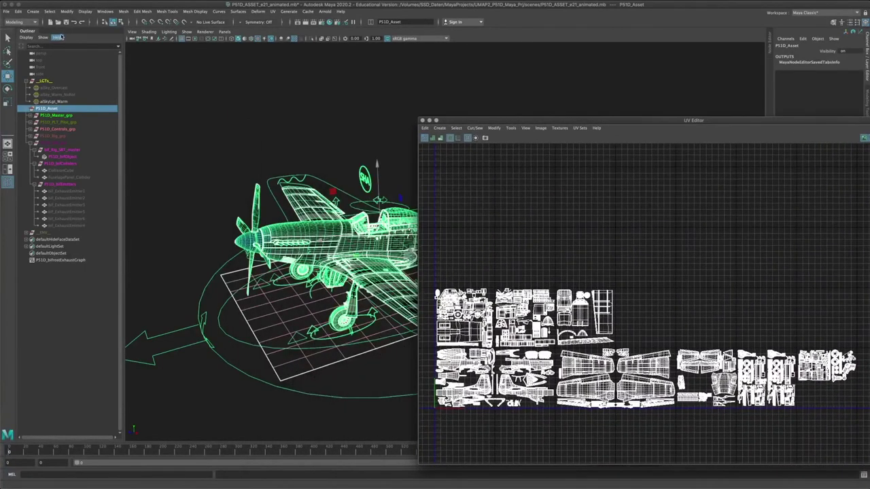
Select the entire P51D_Asset hierarchy and inspect the UV checker pattern on the fuselage and wings up close
{"action": "left_click", "coordinate": [50, 11]}
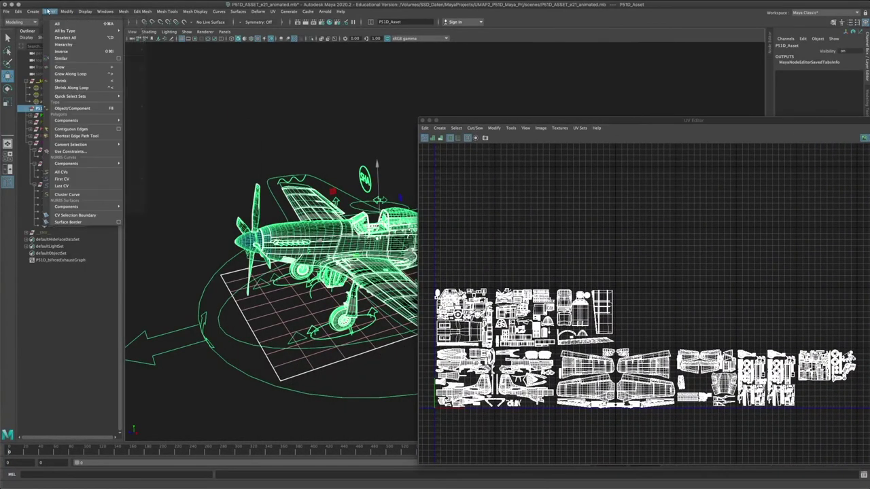
{"action": "left_click", "coordinate": [63, 44]}
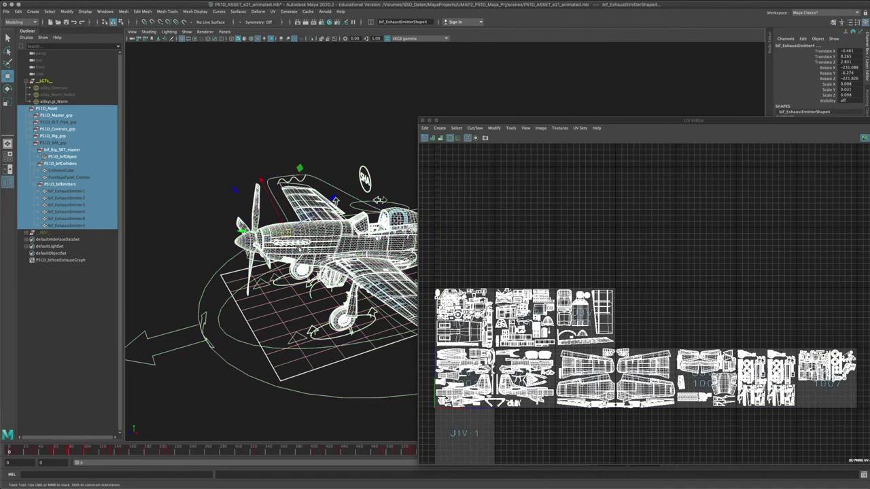
{"action": "middle_click_drag", "start_coordinate": [344, 253], "coordinate": [351, 267], "text": "alt"}
{"action": "mouse_move", "coordinate": [305, 250]}
{"action": "middle_mouse_down", "text": "alt"}
{"action": "mouse_move", "coordinate": [308, 268]}
{"action": "mouse_move", "coordinate": [301, 235]}
{"action": "middle_mouse_up", "text": "alt"}
{"action": "right_click_drag", "start_coordinate": [263, 236], "coordinate": [363, 262], "text": "alt"}
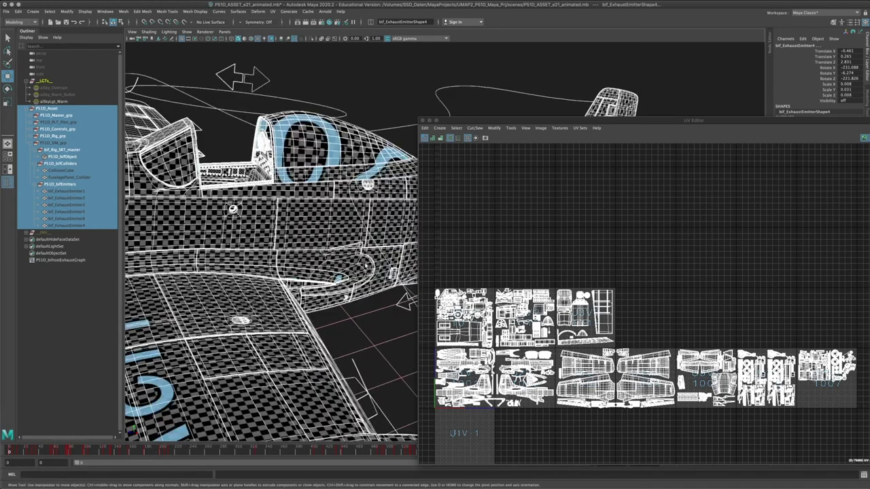
{"action": "left_click_drag", "start_coordinate": [294, 277], "coordinate": [309, 286], "text": "alt"}
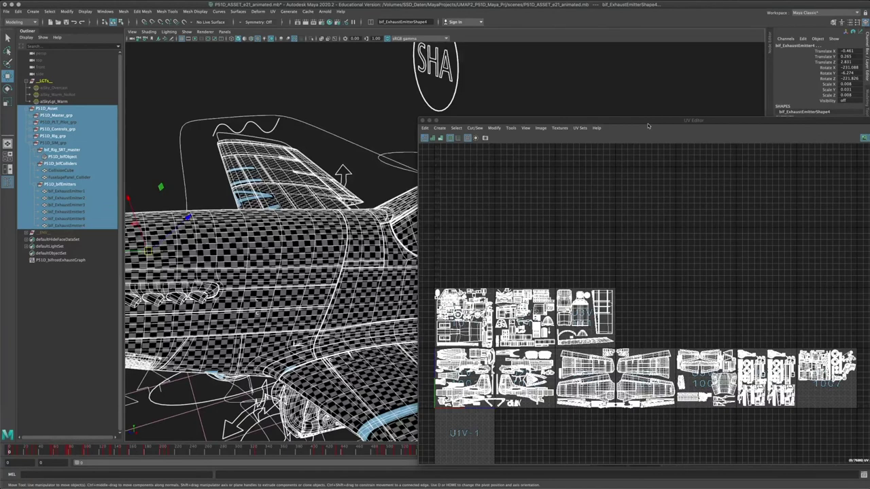
Close the UV Editor, bring the whole aircraft back into view and deselect it
{"action": "left_click_drag", "start_coordinate": [648, 126], "coordinate": [400, 98]}
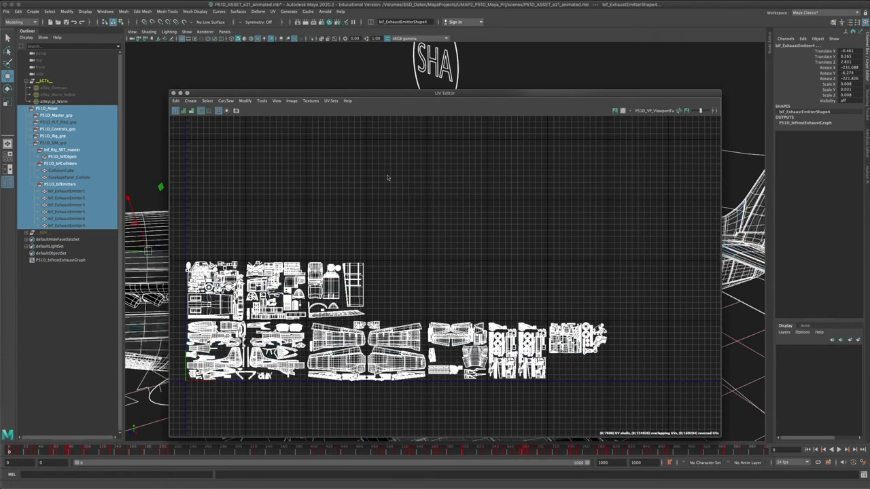
{"action": "left_click", "coordinate": [173, 93]}
{"action": "right_click_drag", "start_coordinate": [501, 263], "coordinate": [351, 249], "text": "alt"}
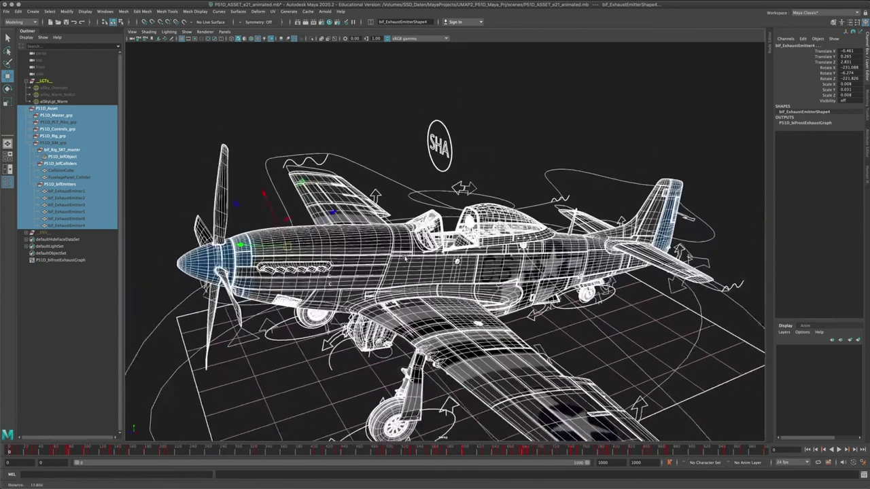
{"action": "middle_click_drag", "start_coordinate": [351, 248], "coordinate": [347, 206], "text": "alt"}
{"action": "right_click_drag", "start_coordinate": [347, 205], "coordinate": [381, 195]}
{"action": "left_click", "coordinate": [257, 94]}
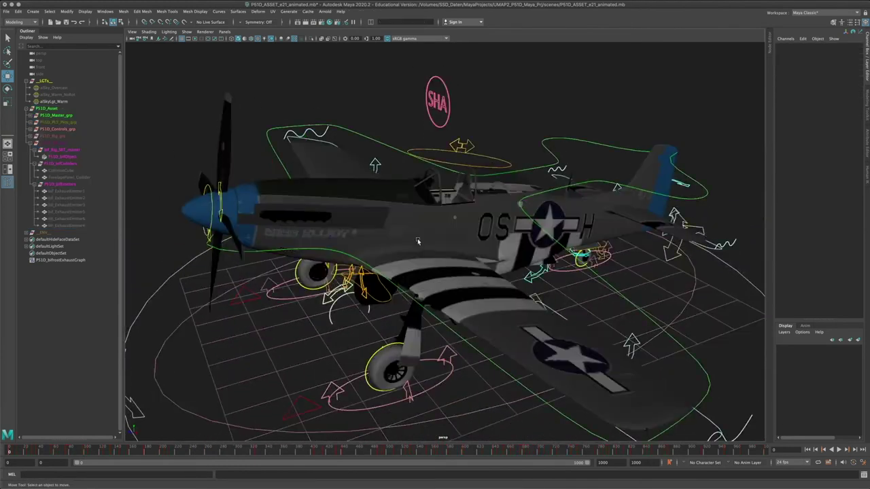
Assign a new Blinn material to the whole P51D_Asset group
{"action": "left_click_drag", "start_coordinate": [418, 241], "coordinate": [410, 236], "text": "alt"}
{"action": "left_click", "coordinate": [397, 227]}
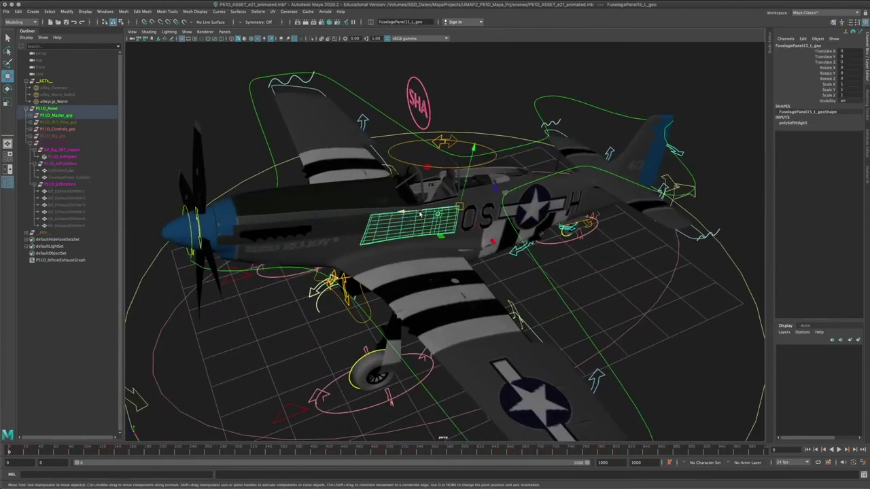
{"action": "left_click", "coordinate": [51, 109]}
{"action": "key", "text": "f"}
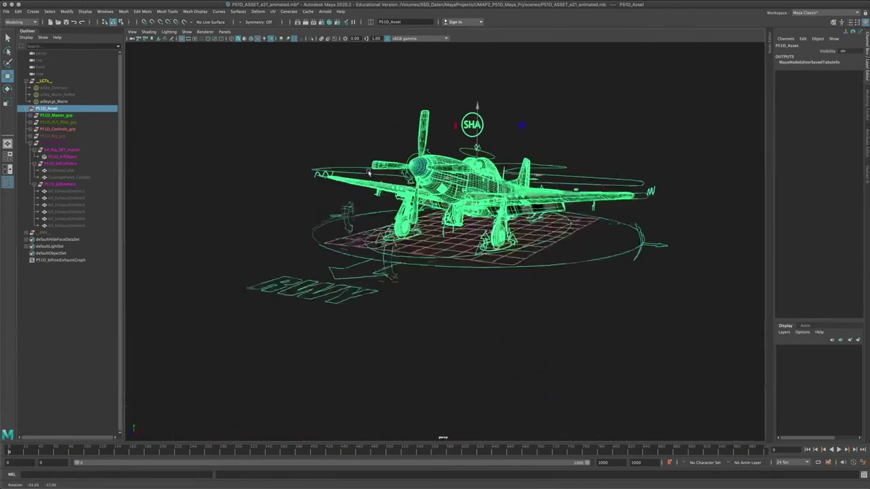
{"action": "scroll", "coordinate": [407, 173], "scroll_direction": "up", "scroll_amount": 3}
{"action": "right_click_drag", "start_coordinate": [406, 173], "coordinate": [412, 353]}
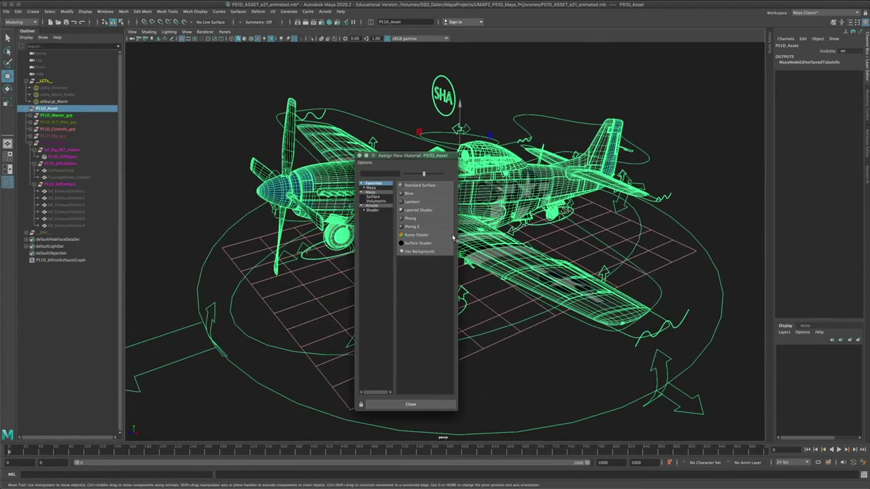
{"action": "left_click", "coordinate": [371, 210]}
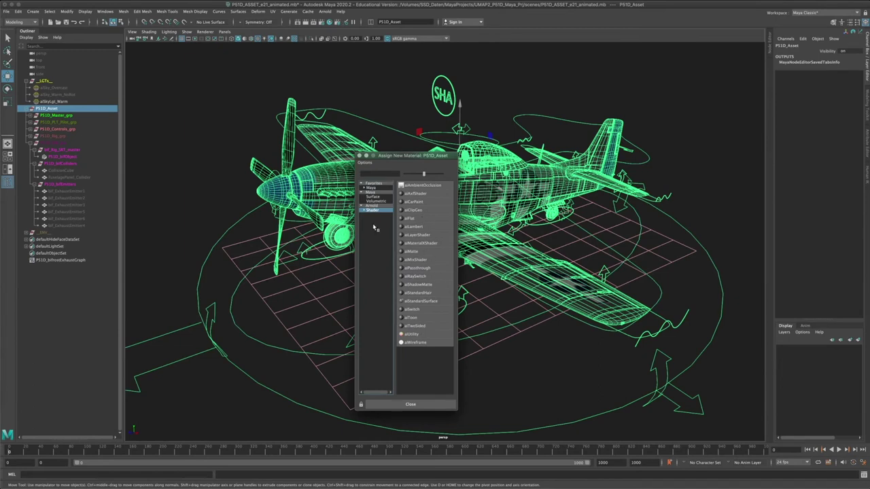
{"action": "left_click", "coordinate": [370, 193]}
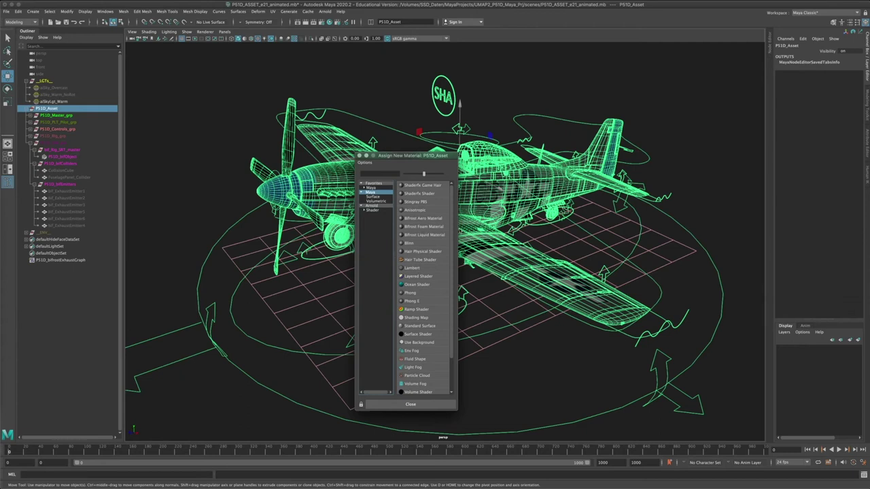
{"action": "left_click", "coordinate": [410, 244]}
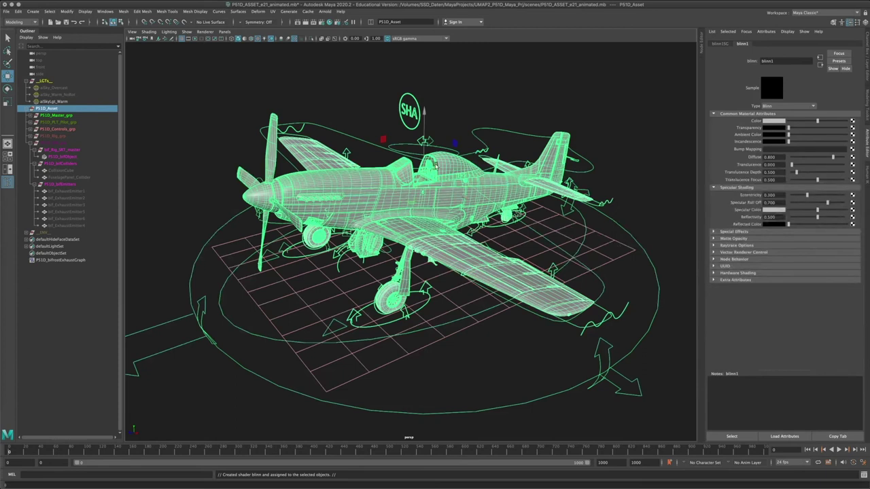
Deselect the aircraft and hide all rig controllers so only the geometry is displayed
{"action": "left_click_drag", "start_coordinate": [436, 167], "coordinate": [427, 188], "text": "alt"}
{"action": "right_click_drag", "start_coordinate": [427, 189], "coordinate": [448, 219], "text": "alt"}
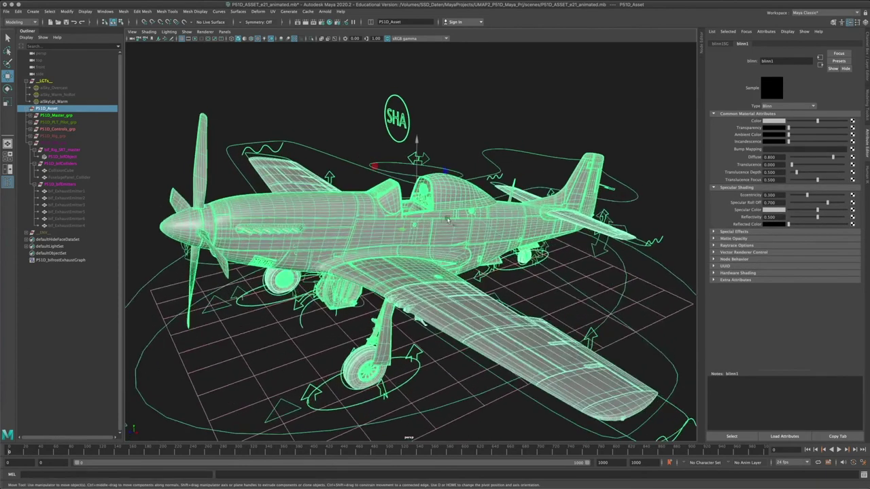
{"action": "left_click", "coordinate": [489, 106]}
{"action": "mouse_move", "coordinate": [434, 227]}
{"action": "left_mouse_down", "text": "alt"}
{"action": "mouse_move", "coordinate": [446, 237]}
{"action": "mouse_move", "coordinate": [431, 234]}
{"action": "left_mouse_up", "text": "alt"}
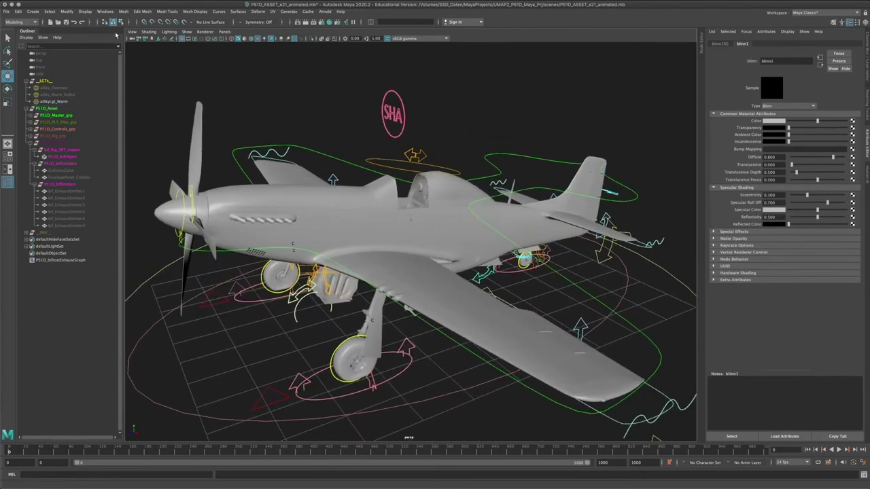
{"action": "left_click", "coordinate": [67, 11]}
{"action": "mouse_move", "coordinate": [85, 11]}
{"action": "mouse_move", "coordinate": [109, 47]}
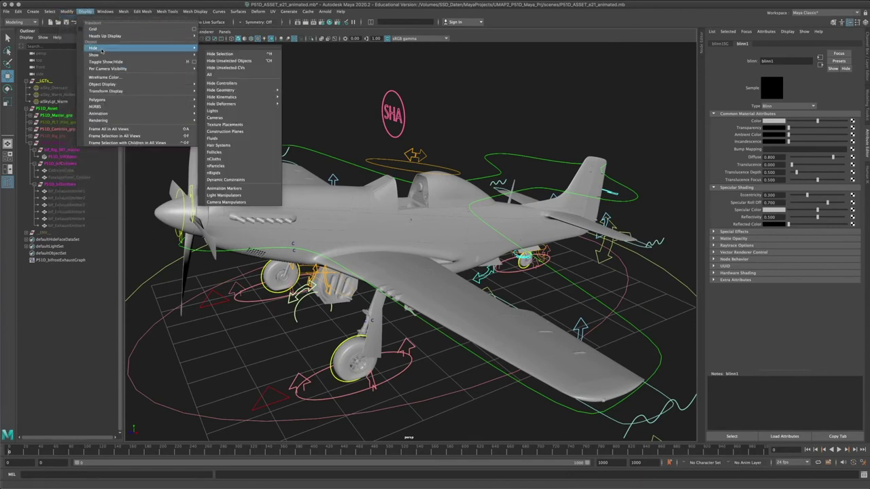
{"action": "left_click", "coordinate": [222, 83]}
{"action": "left_click_drag", "start_coordinate": [458, 140], "coordinate": [607, 146], "text": "alt"}
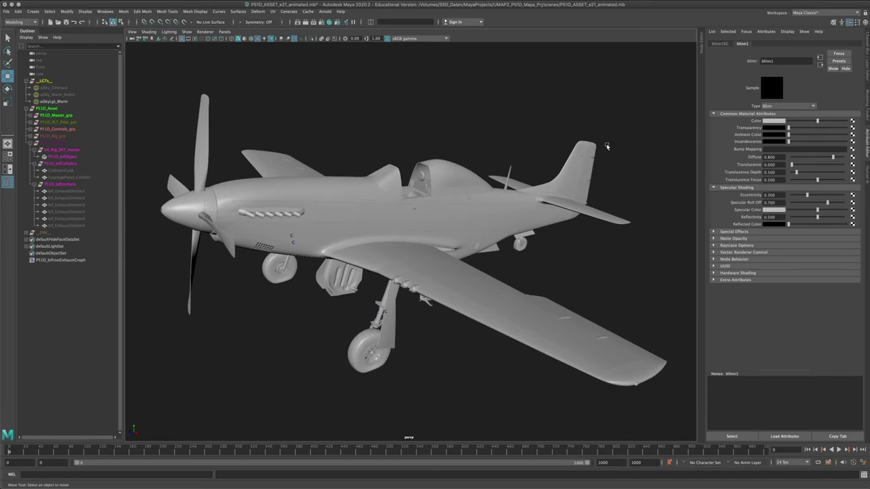
Map a Checker texture to the Blinn's color and soften its two colors to a lighter and a darker grey
{"action": "left_click", "coordinate": [852, 122]}
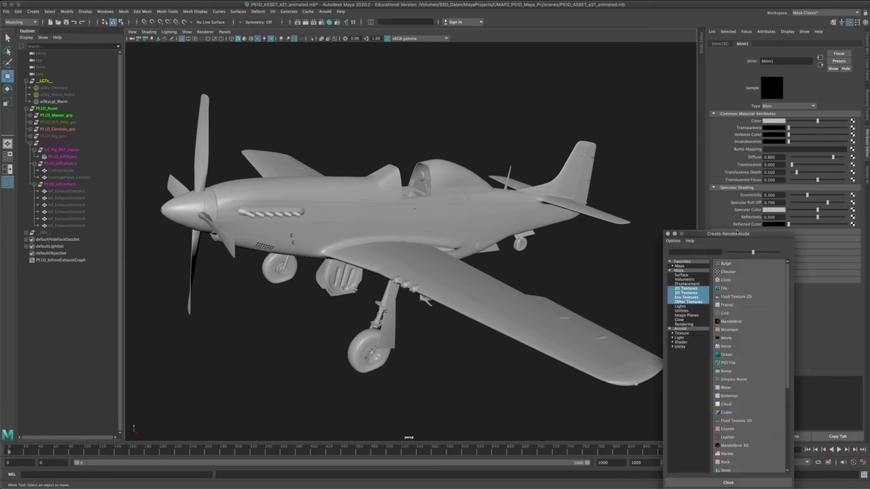
{"action": "left_click_drag", "start_coordinate": [737, 233], "coordinate": [610, 205]}
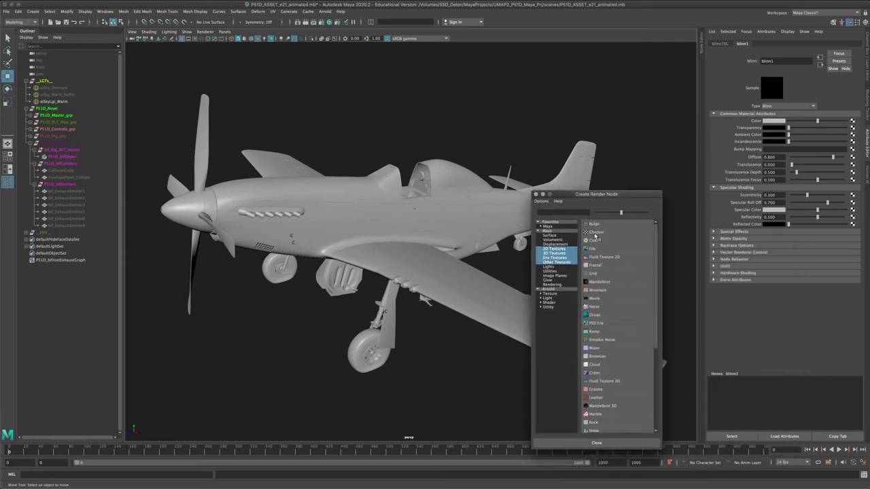
{"action": "left_click", "coordinate": [594, 232]}
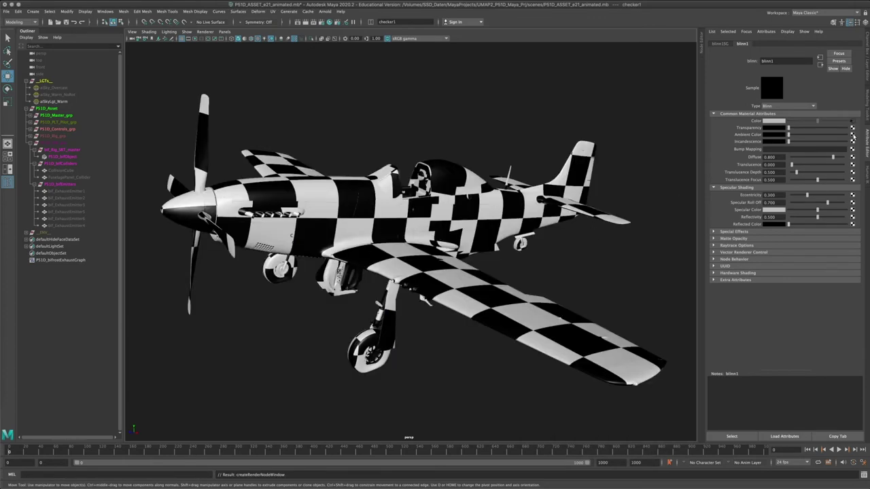
{"action": "left_click", "coordinate": [852, 122]}
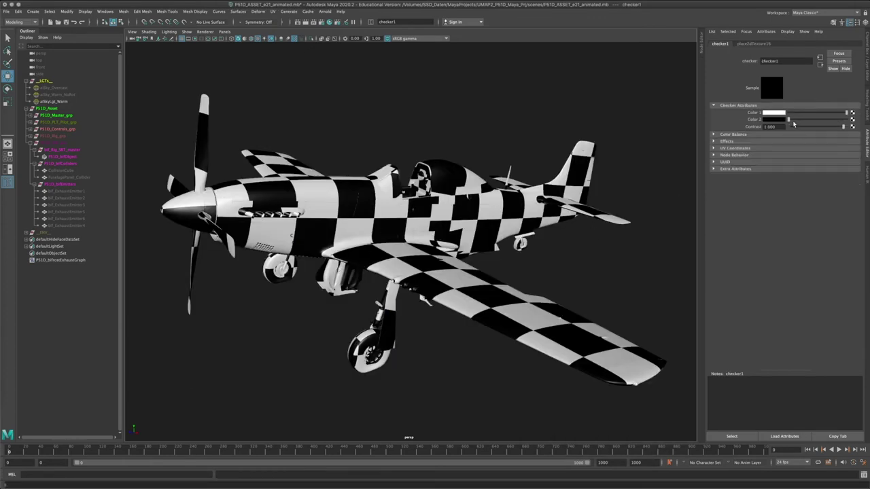
{"action": "left_click_drag", "start_coordinate": [789, 120], "coordinate": [808, 115]}
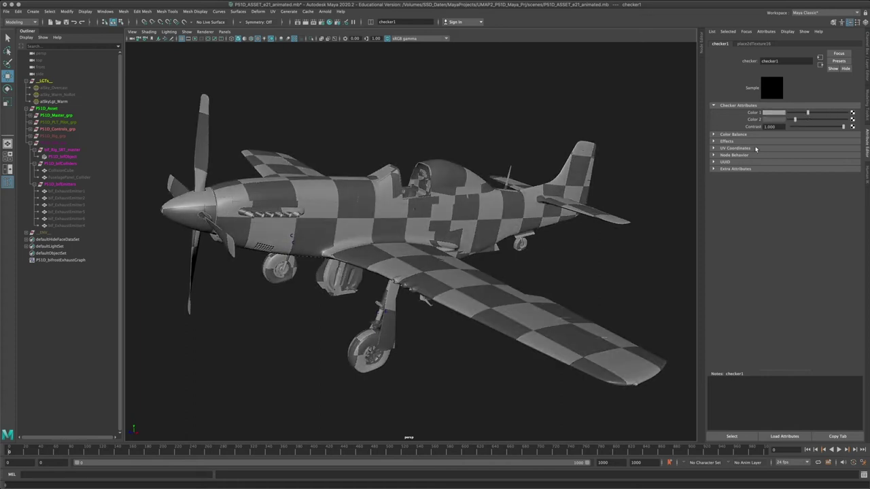
Set the checker texture's Repeat UV to 100 in both directions
{"action": "left_click", "coordinate": [731, 146]}
{"action": "left_click", "coordinate": [823, 156]}
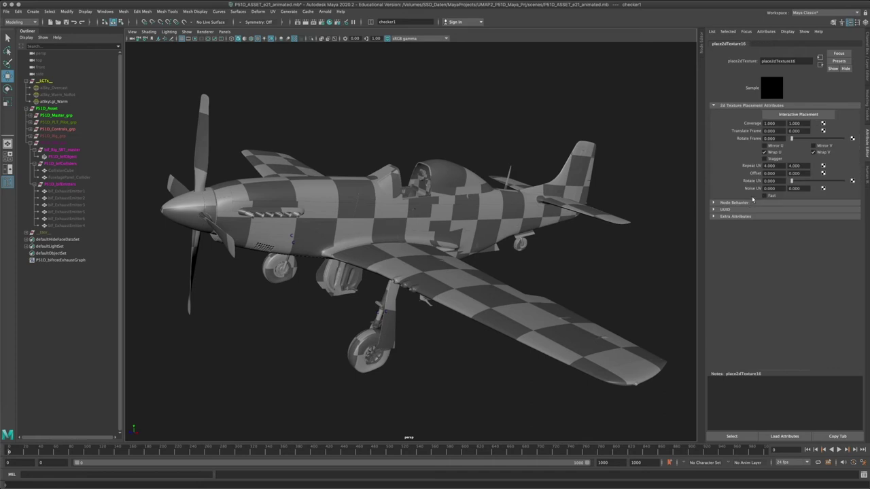
{"action": "left_click", "coordinate": [772, 166]}
{"action": "key", "text": "Tab"}
{"action": "type", "text": "100"}
{"action": "key", "text": "Return"}
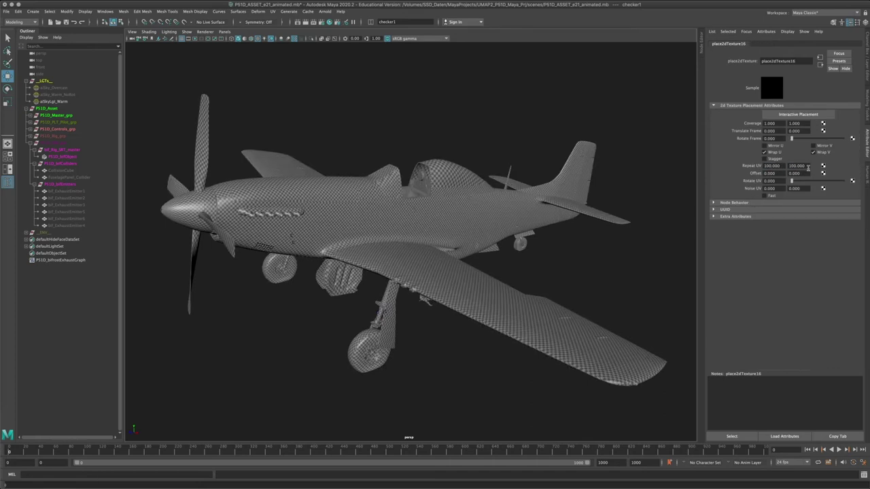
Inspect the checker pattern up close along the engine cowling, exhausts and fuselage for even scale and distortion
{"action": "mouse_move", "coordinate": [462, 235]}
{"action": "left_mouse_down", "text": "alt"}
{"action": "mouse_move", "coordinate": [430, 265]}
{"action": "mouse_move", "coordinate": [475, 264]}
{"action": "mouse_move", "coordinate": [460, 246]}
{"action": "left_mouse_up", "text": "alt"}
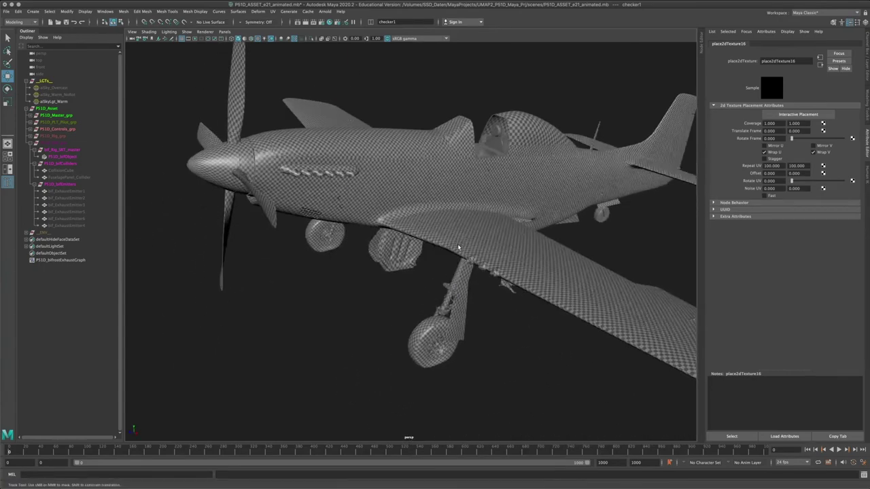
{"action": "right_click_drag", "start_coordinate": [460, 247], "coordinate": [645, 319], "text": "alt"}
{"action": "left_click_drag", "start_coordinate": [527, 290], "coordinate": [554, 293], "text": "alt"}
{"action": "right_click_drag", "start_coordinate": [585, 309], "coordinate": [536, 301], "text": "alt"}
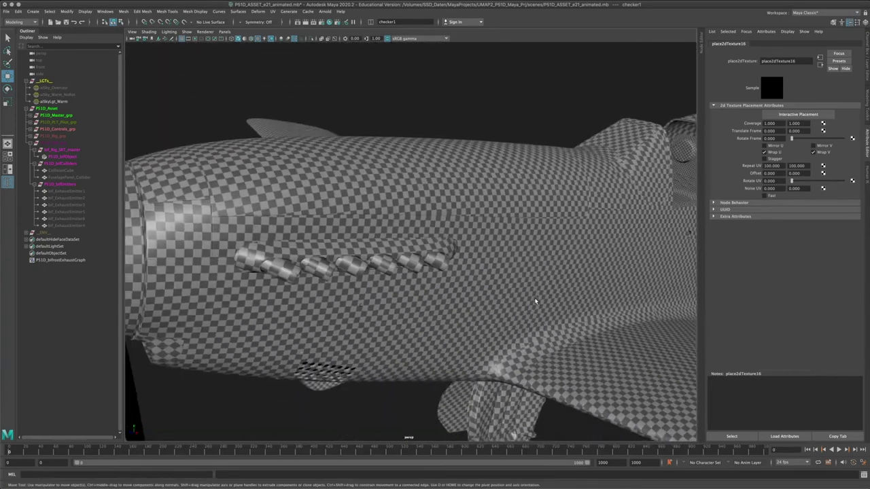
{"action": "mouse_move", "coordinate": [536, 301]}
{"action": "left_mouse_down", "text": "alt"}
{"action": "mouse_move", "coordinate": [519, 239]}
{"action": "mouse_move", "coordinate": [506, 264]}
{"action": "mouse_move", "coordinate": [473, 286]}
{"action": "left_mouse_up", "text": "alt"}
{"action": "left_click", "coordinate": [518, 238]}
{"action": "right_click_drag", "start_coordinate": [473, 285], "coordinate": [511, 219], "text": "alt"}
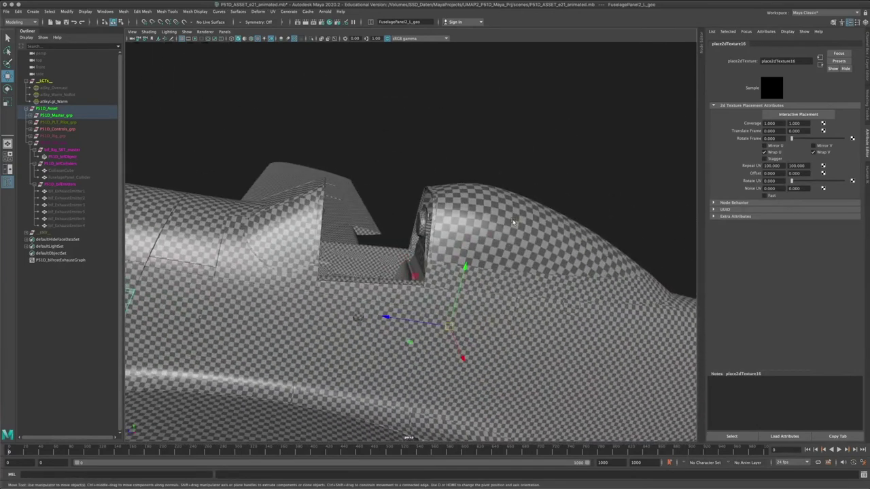
Select the canopy bubble and compare its checker size with the surrounding fuselage from several angles
{"action": "left_click", "coordinate": [510, 218]}
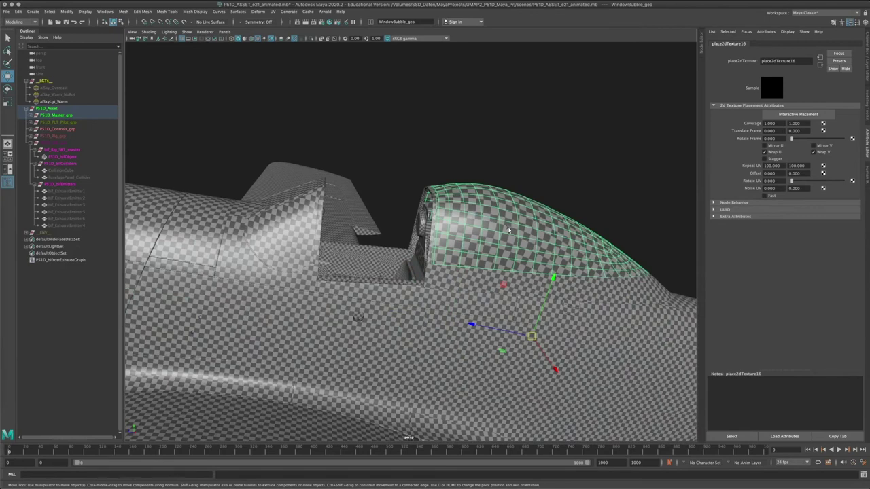
{"action": "left_click_drag", "start_coordinate": [510, 231], "coordinate": [401, 272], "text": "alt"}
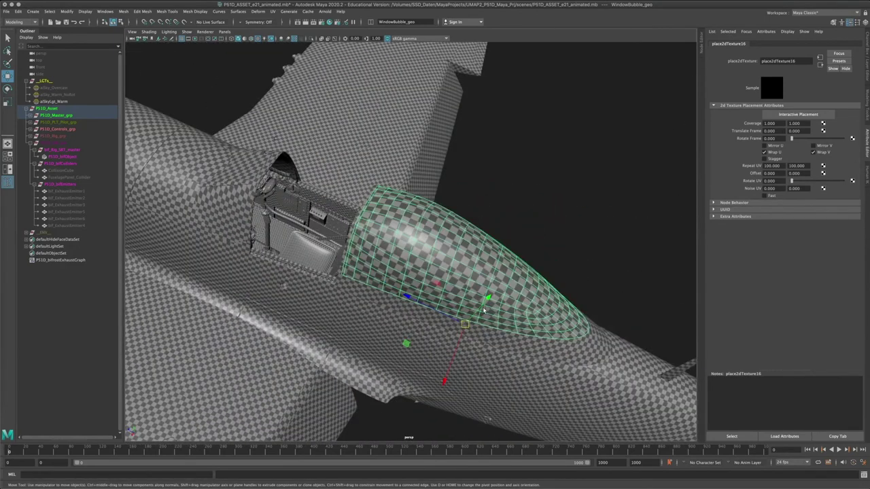
{"action": "left_click_drag", "start_coordinate": [499, 302], "coordinate": [457, 255], "text": "alt"}
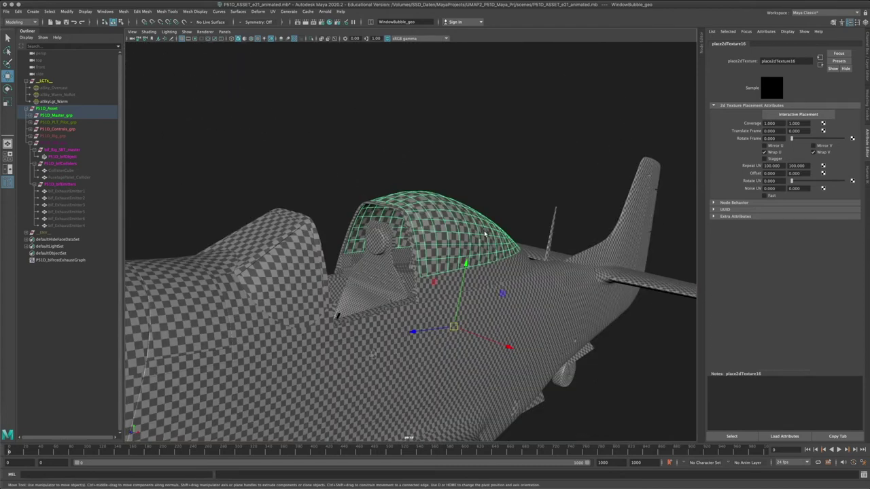
{"action": "left_click_drag", "start_coordinate": [462, 244], "coordinate": [438, 211], "text": "alt"}
{"action": "mouse_move", "coordinate": [468, 249]}
{"action": "left_mouse_down", "text": "alt"}
{"action": "mouse_move", "coordinate": [448, 246]}
{"action": "mouse_move", "coordinate": [476, 249]}
{"action": "left_mouse_up", "text": "alt"}
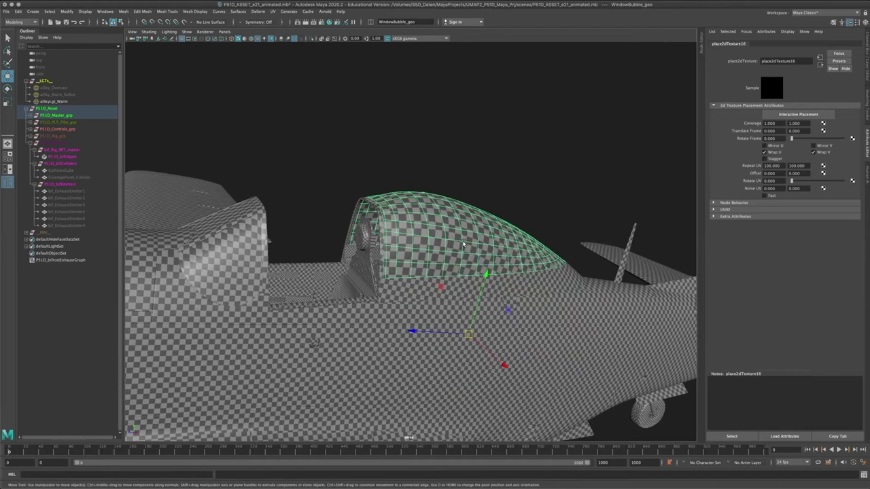
Deselect the canopy bubble and examine the checker pattern from the canopy along the rear fuselage to the tail fin
{"action": "left_click_drag", "start_coordinate": [461, 247], "coordinate": [456, 195], "text": "alt"}
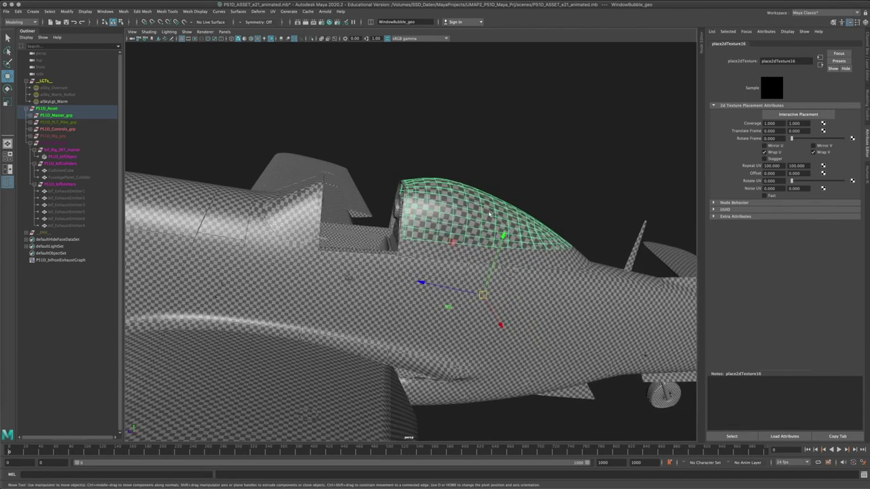
{"action": "left_click", "coordinate": [524, 168]}
{"action": "middle_click_drag", "start_coordinate": [494, 276], "coordinate": [387, 284], "text": "alt"}
{"action": "right_click_drag", "start_coordinate": [387, 284], "coordinate": [454, 283], "text": "alt"}
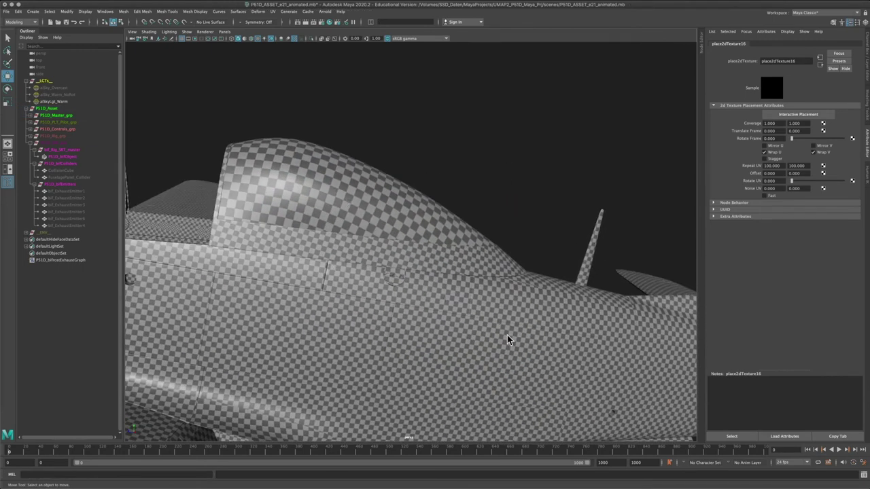
{"action": "right_click_drag", "start_coordinate": [547, 348], "coordinate": [430, 324], "text": "alt"}
{"action": "middle_click_drag", "start_coordinate": [430, 324], "coordinate": [404, 299], "text": "alt"}
{"action": "left_click_drag", "start_coordinate": [593, 334], "coordinate": [510, 305], "text": "alt"}
{"action": "middle_click_drag", "start_coordinate": [509, 305], "coordinate": [338, 323], "text": "alt"}
{"action": "right_click_drag", "start_coordinate": [338, 322], "coordinate": [511, 348], "text": "alt"}
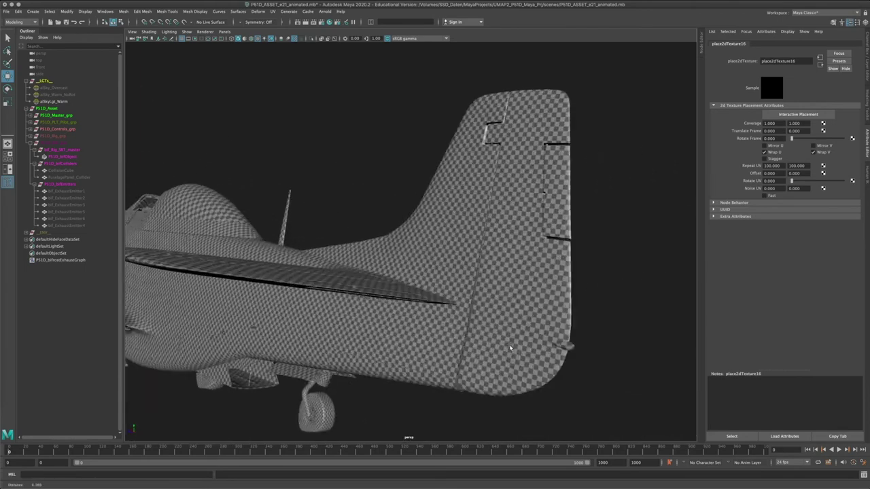
Examine the checker pattern on the wing underside, main landing gear, gear doors and wing root for even scale
{"action": "left_click_drag", "start_coordinate": [511, 348], "coordinate": [435, 302], "text": "alt"}
{"action": "right_click_drag", "start_coordinate": [435, 302], "coordinate": [261, 308], "text": "alt"}
{"action": "middle_click_drag", "start_coordinate": [260, 309], "coordinate": [364, 305], "text": "alt"}
{"action": "left_click_drag", "start_coordinate": [365, 305], "coordinate": [410, 307], "text": "alt"}
{"action": "right_click_drag", "start_coordinate": [410, 306], "coordinate": [441, 322], "text": "alt"}
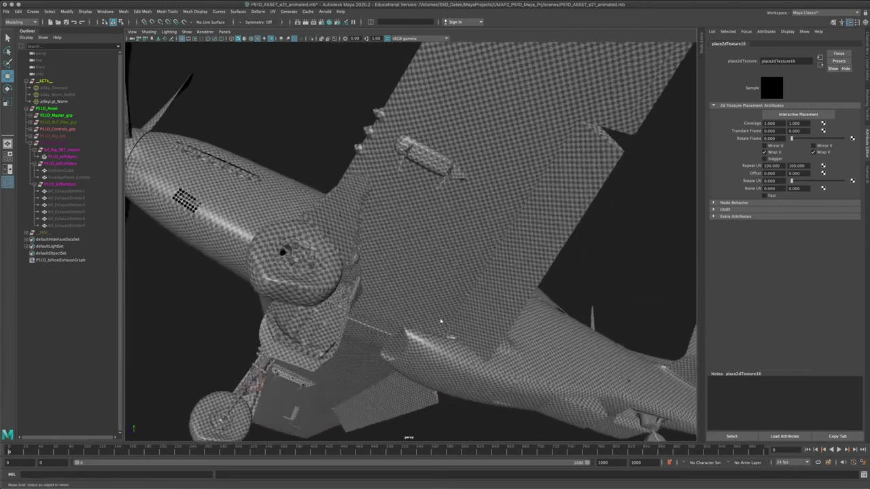
{"action": "left_click_drag", "start_coordinate": [440, 321], "coordinate": [451, 310], "text": "alt"}
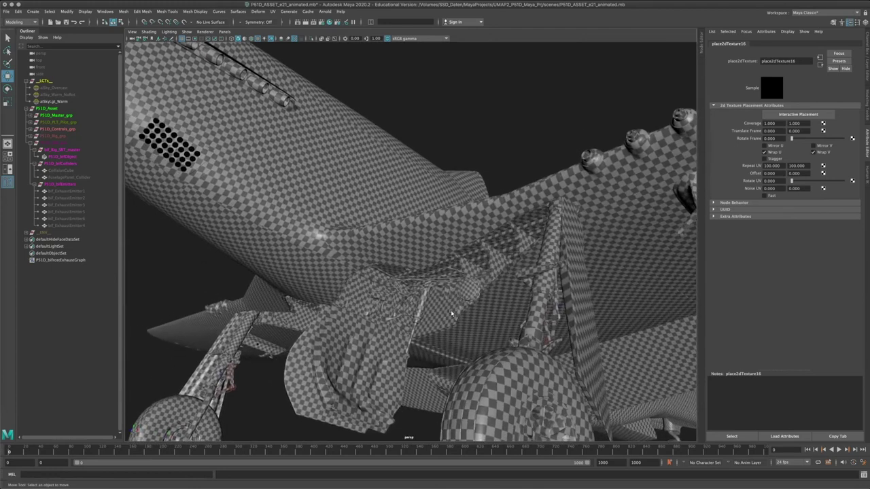
{"action": "right_click_drag", "start_coordinate": [452, 314], "coordinate": [456, 325], "text": "alt"}
{"action": "left_click_drag", "start_coordinate": [429, 324], "coordinate": [445, 282], "text": "alt"}
{"action": "middle_click_drag", "start_coordinate": [445, 276], "coordinate": [457, 376], "text": "alt"}
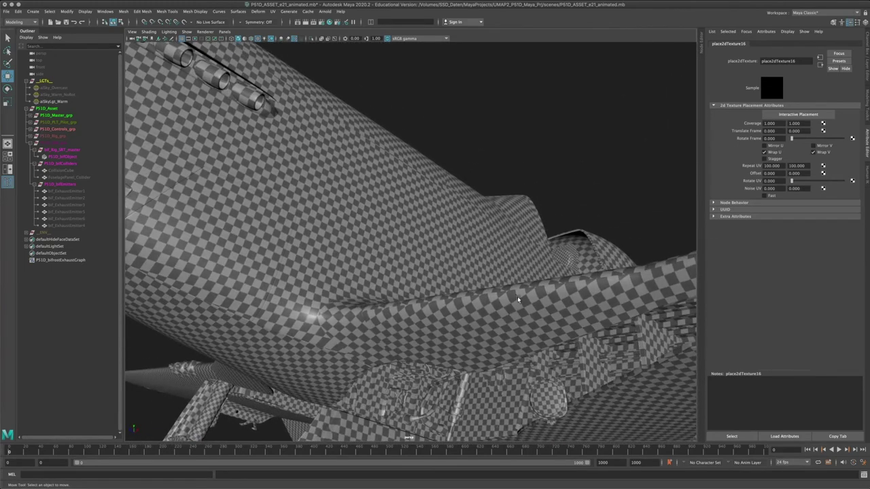
{"action": "left_click_drag", "start_coordinate": [544, 301], "coordinate": [450, 293], "text": "alt"}
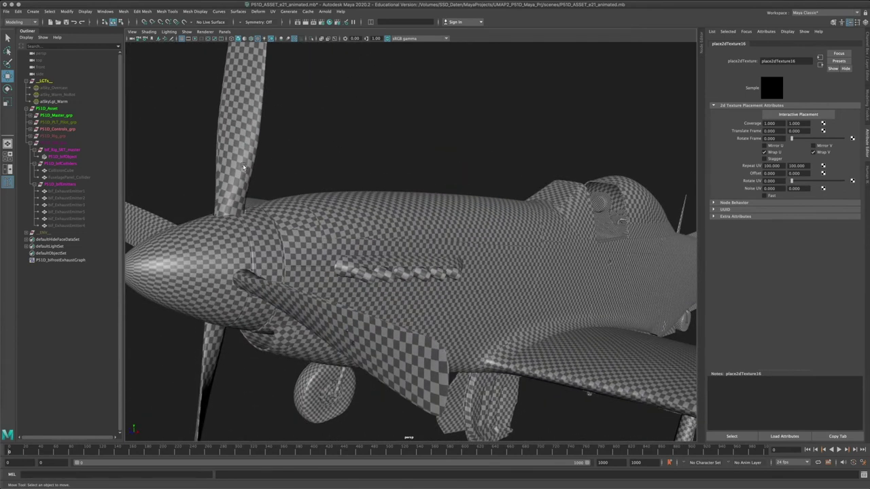
Check the spinner, propeller blades and rudder area for checker stretching and scale differences
{"action": "left_click_drag", "start_coordinate": [258, 267], "coordinate": [333, 216], "text": "alt"}
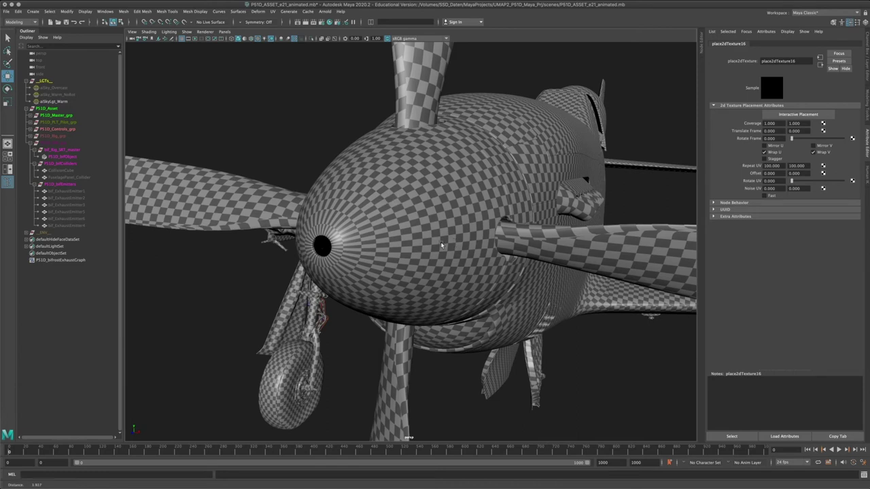
{"action": "left_click_drag", "start_coordinate": [415, 206], "coordinate": [343, 196], "text": "alt"}
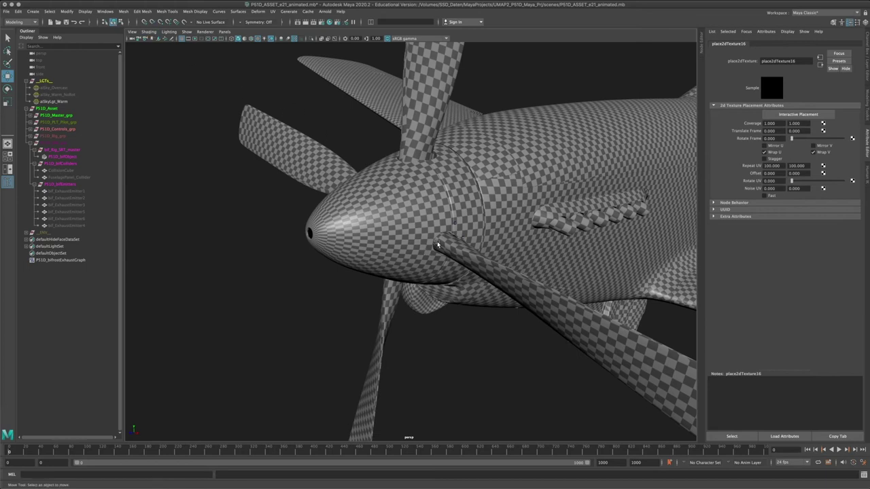
{"action": "left_click_drag", "start_coordinate": [438, 244], "coordinate": [563, 352], "text": "alt"}
{"action": "left_click", "coordinate": [470, 303]}
{"action": "left_click", "coordinate": [563, 352]}
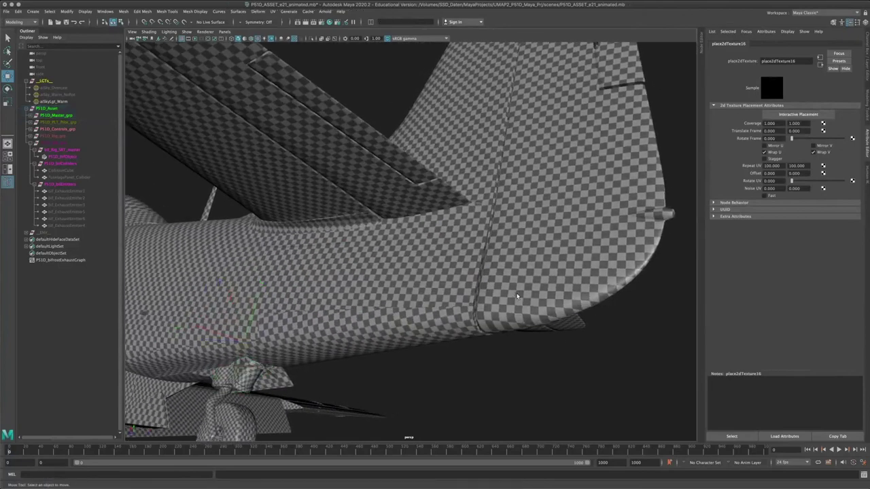
{"action": "left_click_drag", "start_coordinate": [518, 296], "coordinate": [163, 208], "text": "alt"}
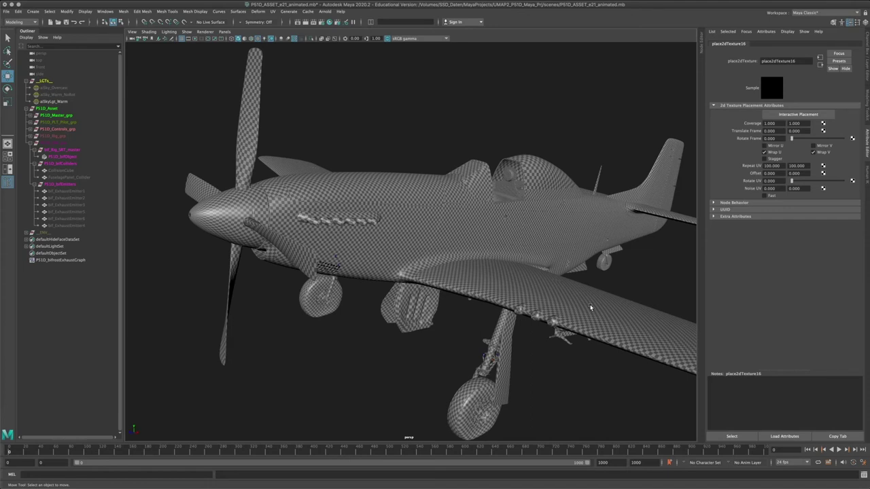
Compare the checker size on the tail wheel, its doors and bay interior with the surrounding fuselage
{"action": "left_click_drag", "start_coordinate": [529, 259], "coordinate": [438, 332], "text": "alt"}
{"action": "right_click_drag", "start_coordinate": [439, 332], "coordinate": [479, 325], "text": "alt"}
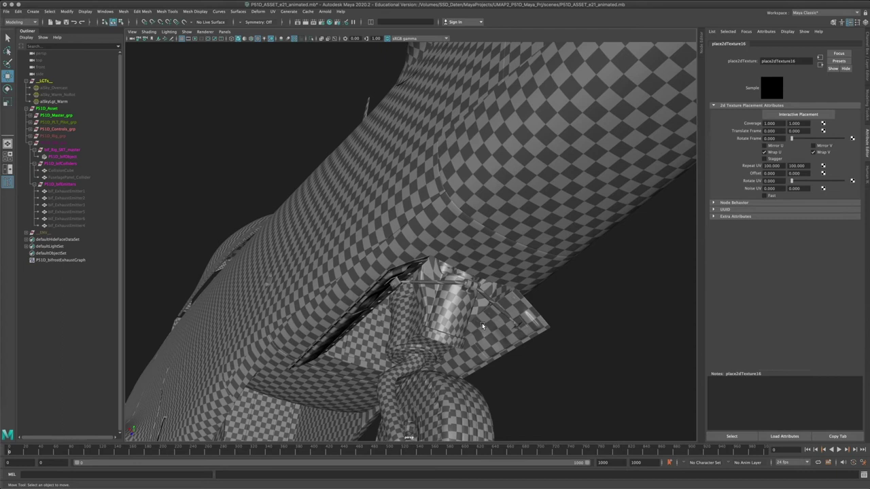
{"action": "left_click_drag", "start_coordinate": [482, 323], "coordinate": [395, 352], "text": "alt"}
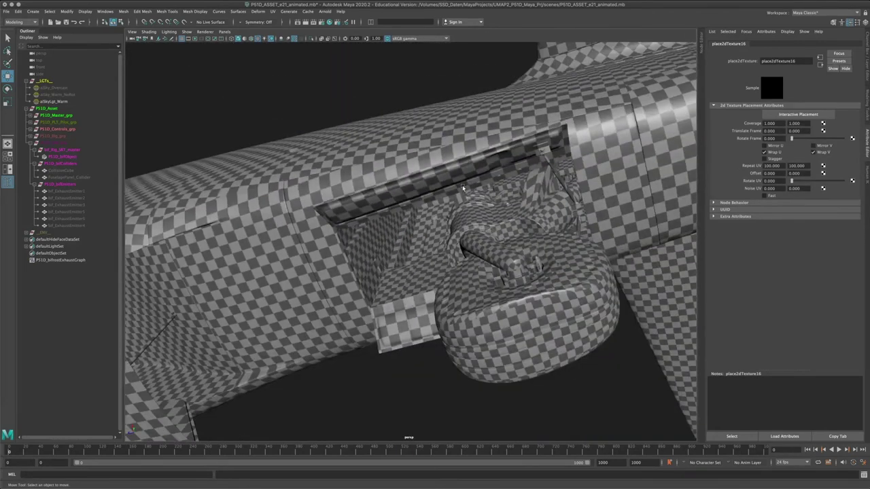
{"action": "left_click_drag", "start_coordinate": [359, 323], "coordinate": [456, 250], "text": "alt"}
{"action": "left_click_drag", "start_coordinate": [402, 195], "coordinate": [374, 211], "text": "alt"}
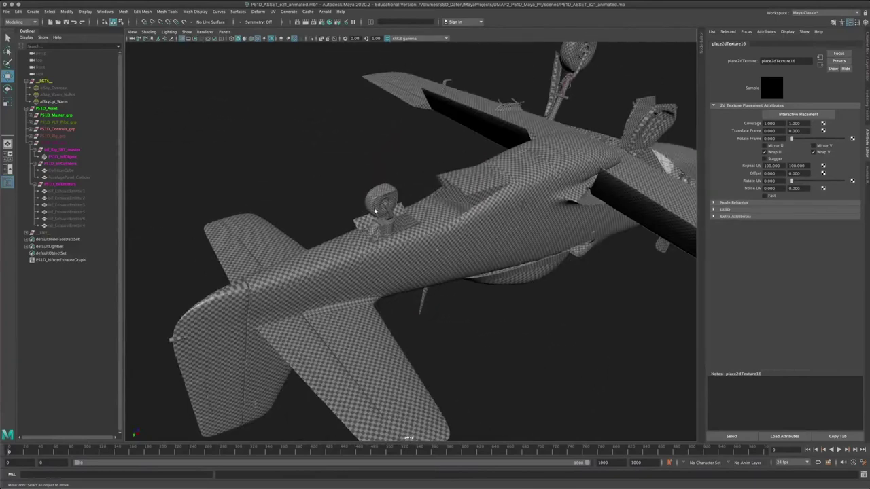
{"action": "left_click_drag", "start_coordinate": [429, 191], "coordinate": [380, 259], "text": "alt"}
{"action": "right_click_drag", "start_coordinate": [354, 254], "coordinate": [435, 265], "text": "alt"}
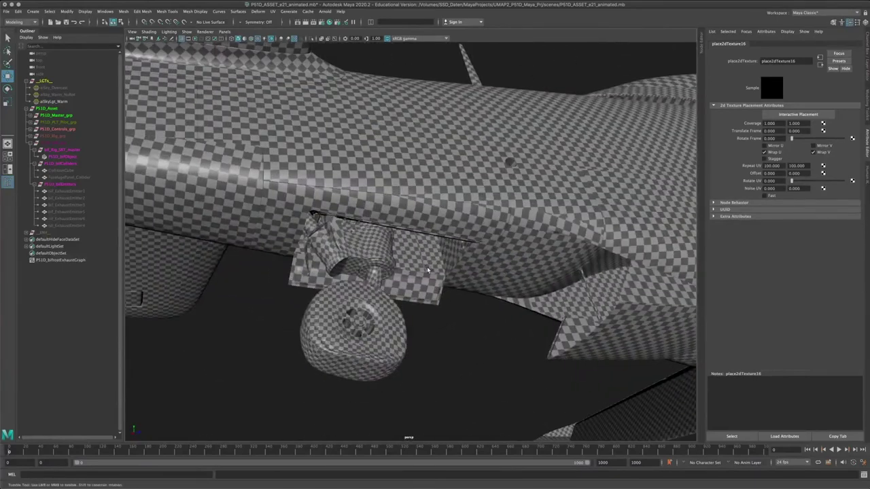
{"action": "left_click_drag", "start_coordinate": [140, 297], "coordinate": [585, 279], "text": "alt"}
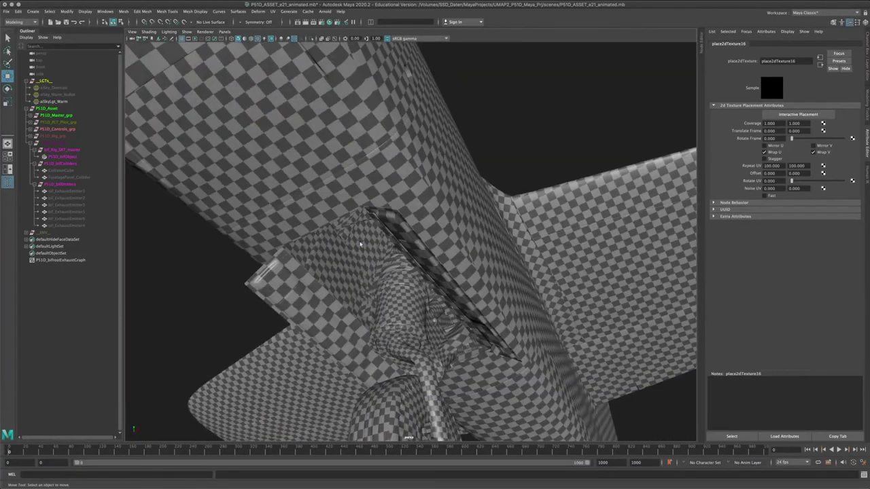
{"action": "left_click_drag", "start_coordinate": [360, 244], "coordinate": [399, 214], "text": "alt"}
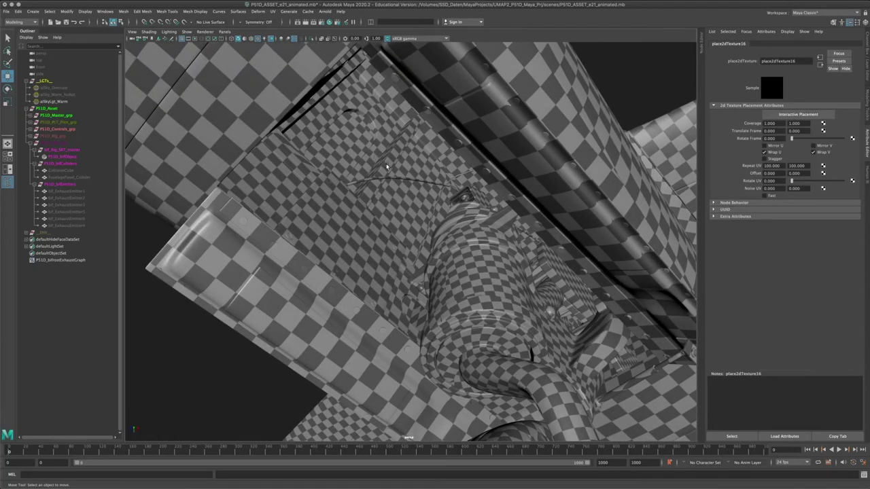
{"action": "right_click_drag", "start_coordinate": [537, 239], "coordinate": [392, 214], "text": "alt"}
{"action": "left_click_drag", "start_coordinate": [500, 204], "coordinate": [373, 244], "text": "alt"}
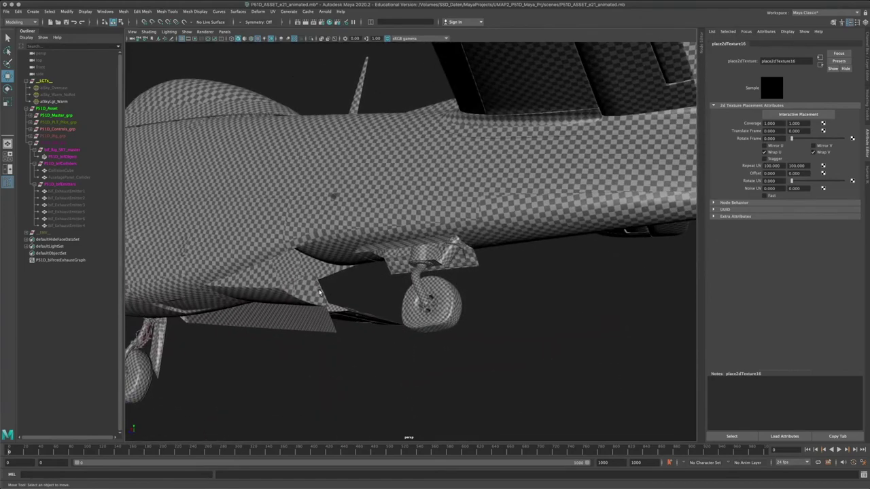
{"action": "left_click_drag", "start_coordinate": [320, 292], "coordinate": [389, 271], "text": "alt"}
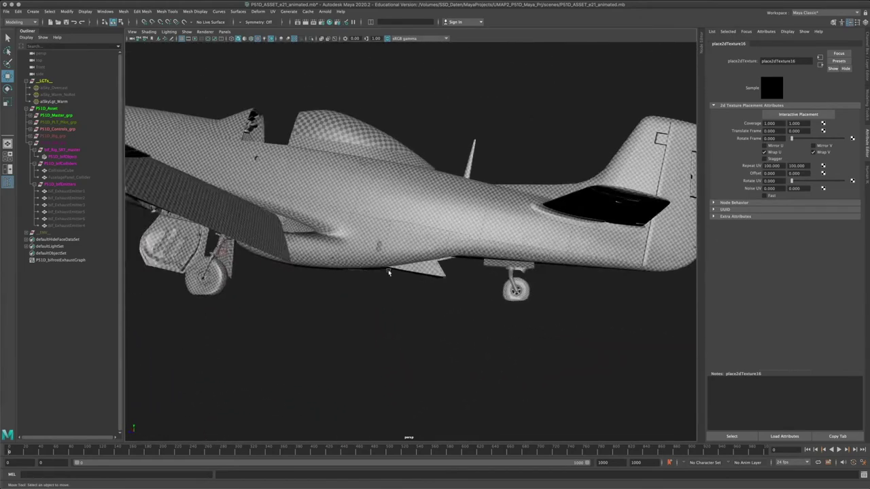
Inspect the tail wheel strut housing and the inner sides of its doors up close for checker density and distortion
{"action": "left_click_drag", "start_coordinate": [517, 254], "coordinate": [432, 260], "text": "alt"}
{"action": "middle_click_drag", "start_coordinate": [432, 260], "coordinate": [459, 292], "text": "alt"}
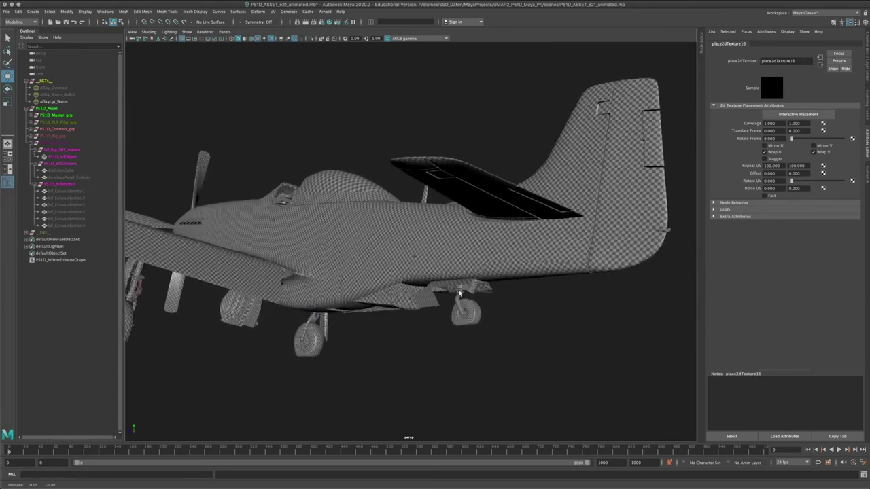
{"action": "right_click_drag", "start_coordinate": [460, 292], "coordinate": [602, 299], "text": "alt"}
{"action": "middle_click_drag", "start_coordinate": [381, 259], "coordinate": [408, 326], "text": "alt"}
{"action": "right_click_drag", "start_coordinate": [408, 299], "coordinate": [492, 288], "text": "alt"}
{"action": "left_click_drag", "start_coordinate": [491, 287], "coordinate": [462, 269], "text": "alt"}
{"action": "middle_click_drag", "start_coordinate": [463, 268], "coordinate": [460, 280], "text": "alt"}
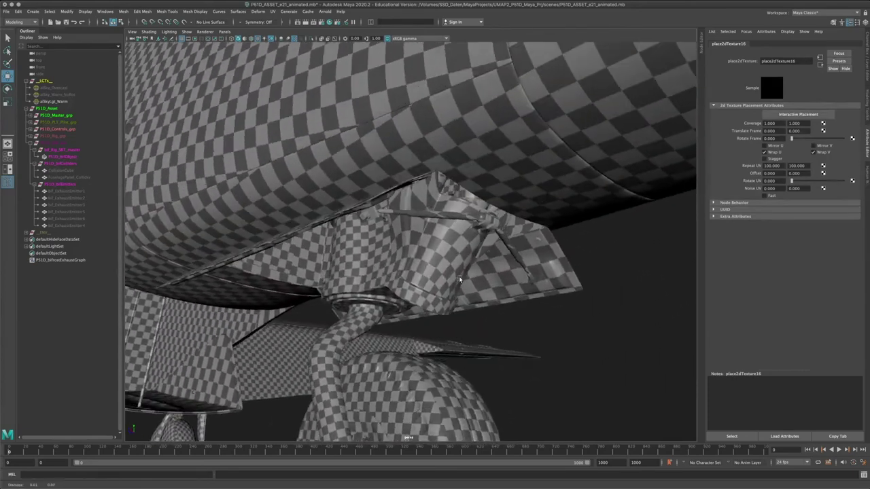
{"action": "left_click_drag", "start_coordinate": [460, 279], "coordinate": [484, 314], "text": "alt"}
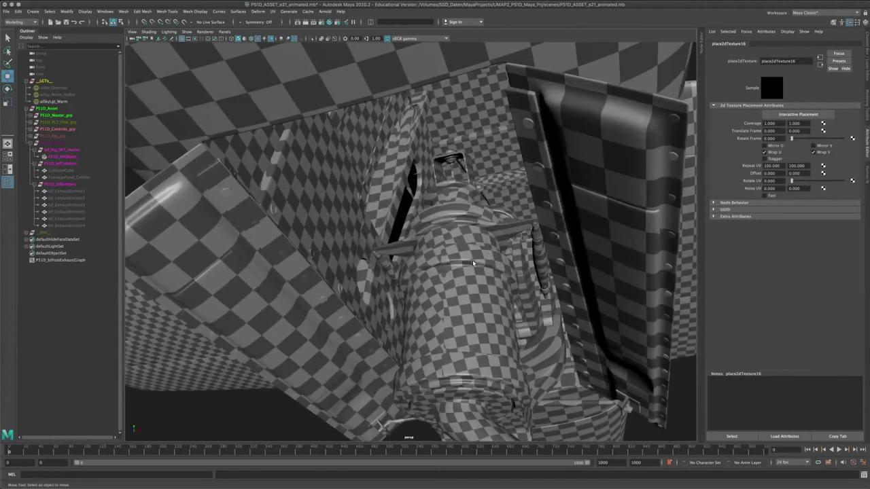
{"action": "left_click_drag", "start_coordinate": [474, 263], "coordinate": [453, 255], "text": "alt"}
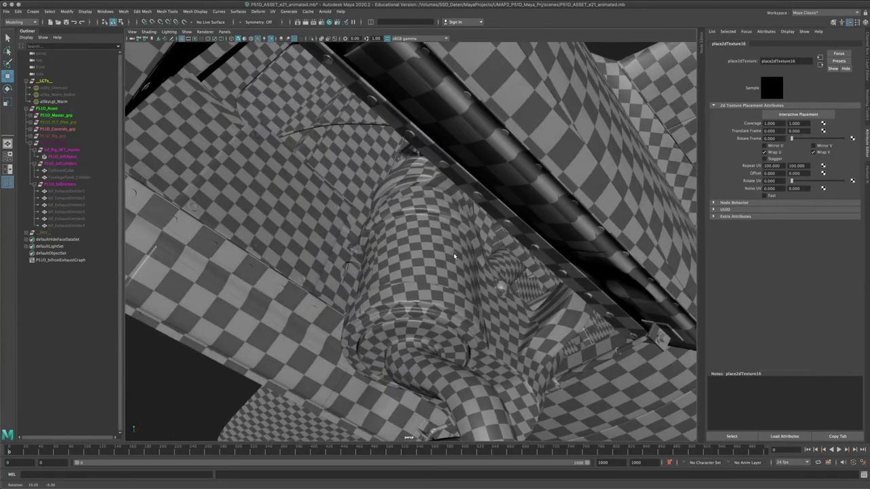
Select the tail wheel's spindle housing and the left door-opening spindle in turn to compare their checker scale
{"action": "left_click", "coordinate": [460, 332]}
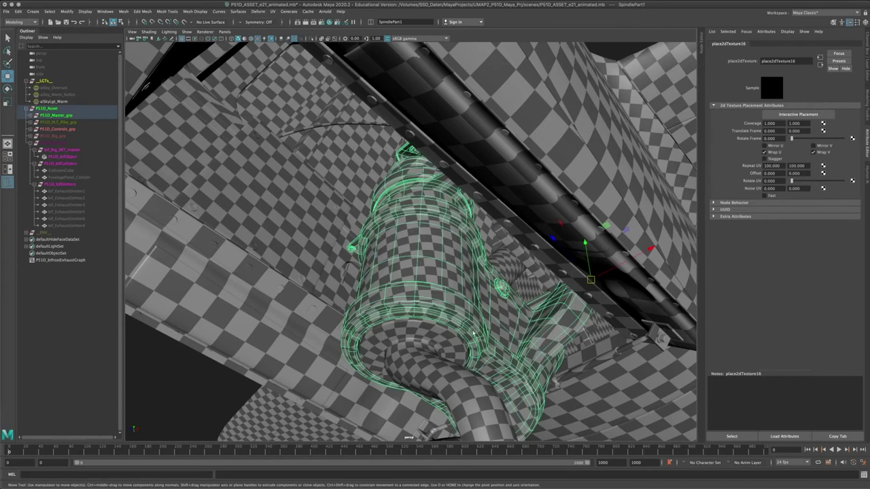
{"action": "left_click_drag", "start_coordinate": [543, 348], "coordinate": [367, 280], "text": "alt"}
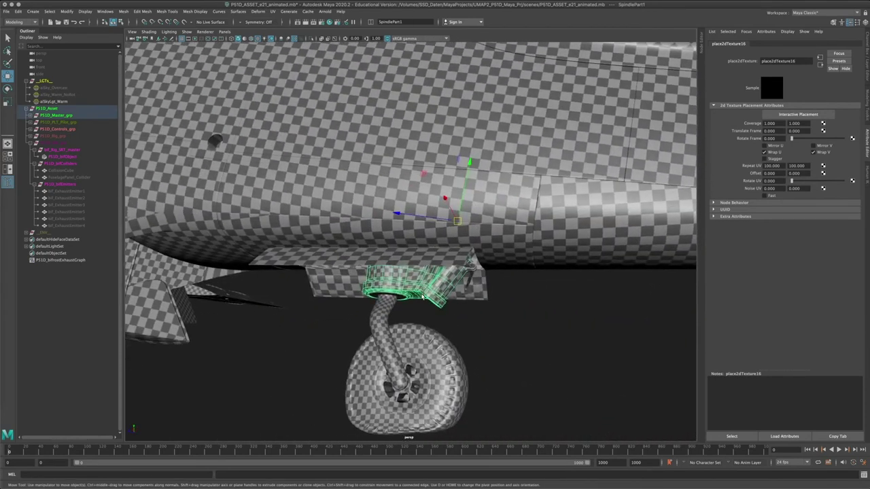
{"action": "left_click", "coordinate": [491, 335]}
{"action": "left_click", "coordinate": [466, 284]}
{"action": "left_click_drag", "start_coordinate": [504, 289], "coordinate": [456, 321], "text": "alt"}
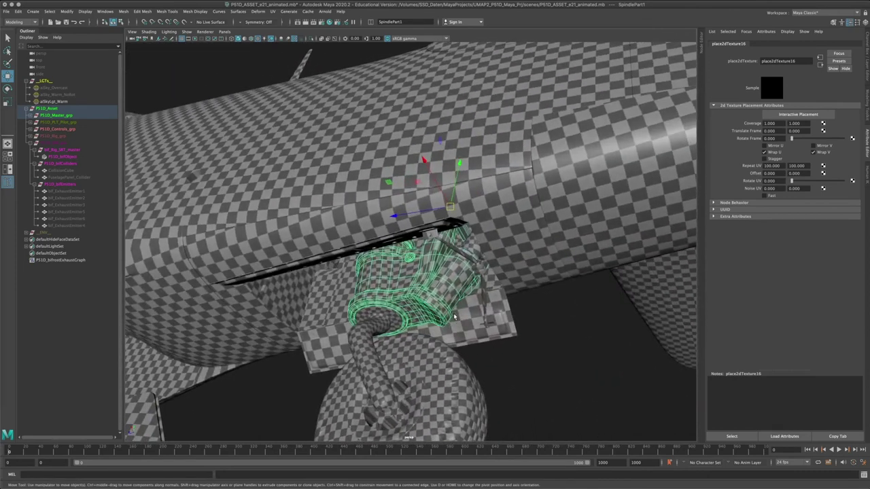
{"action": "left_click", "coordinate": [465, 262]}
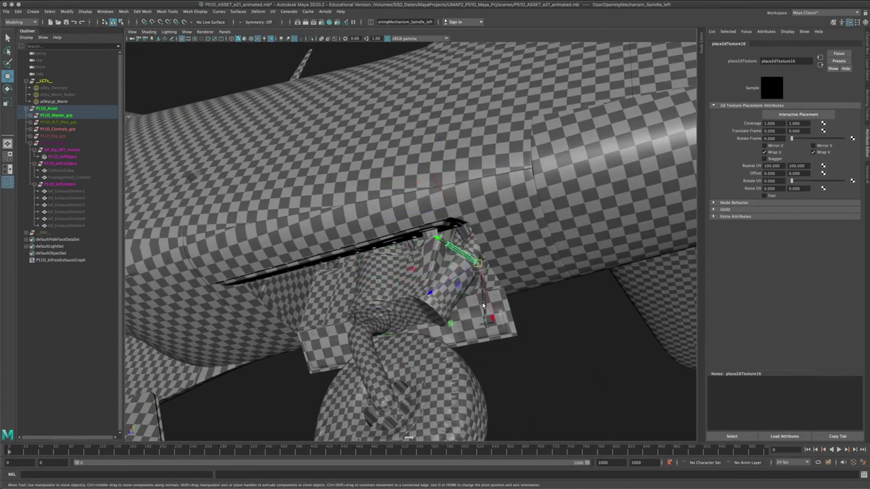
Compare the overall checker density of the whole aircraft with the tail wheel bay from above and below
{"action": "right_click_drag", "start_coordinate": [513, 301], "coordinate": [278, 278], "text": "alt"}
{"action": "left_click_drag", "start_coordinate": [278, 278], "coordinate": [288, 295], "text": "alt"}
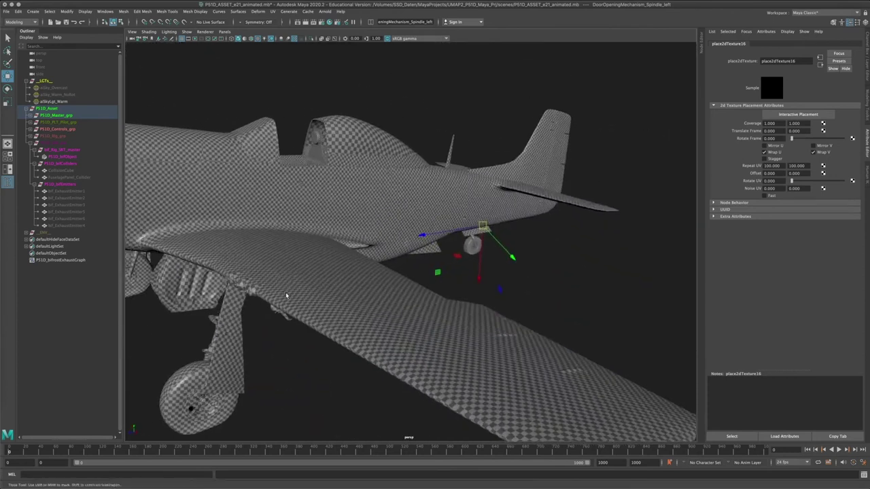
{"action": "right_click_drag", "start_coordinate": [288, 295], "coordinate": [251, 275], "text": "alt"}
{"action": "middle_click_drag", "start_coordinate": [271, 272], "coordinate": [355, 284], "text": "alt"}
{"action": "left_click_drag", "start_coordinate": [355, 284], "coordinate": [341, 263], "text": "alt"}
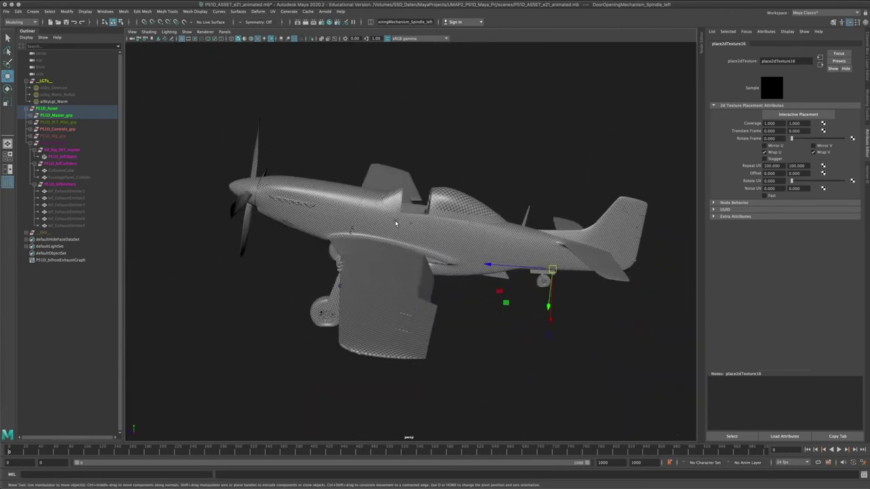
{"action": "left_click_drag", "start_coordinate": [396, 223], "coordinate": [464, 279], "text": "alt"}
{"action": "middle_click_drag", "start_coordinate": [464, 279], "coordinate": [367, 285], "text": "alt"}
{"action": "right_click_drag", "start_coordinate": [367, 285], "coordinate": [502, 310], "text": "alt"}
{"action": "left_click_drag", "start_coordinate": [501, 310], "coordinate": [485, 236], "text": "alt"}
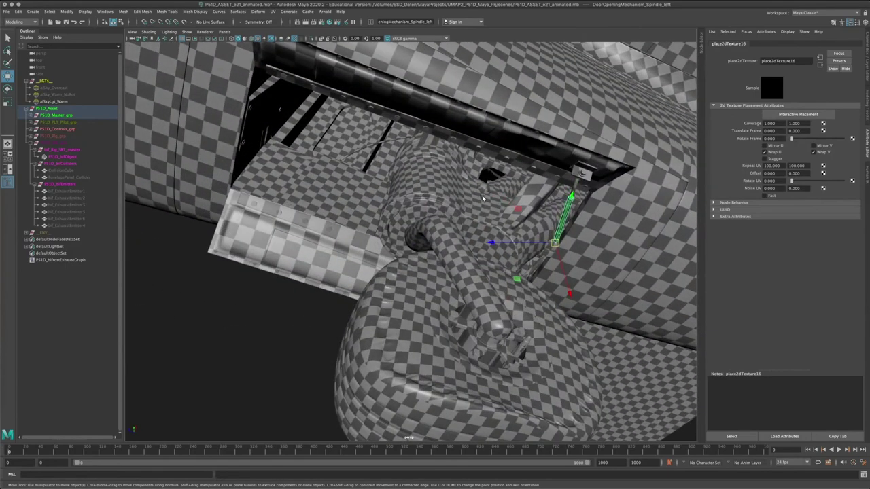
{"action": "right_click_drag", "start_coordinate": [483, 198], "coordinate": [247, 219], "text": "alt"}
{"action": "middle_click_drag", "start_coordinate": [247, 220], "coordinate": [400, 303], "text": "alt"}
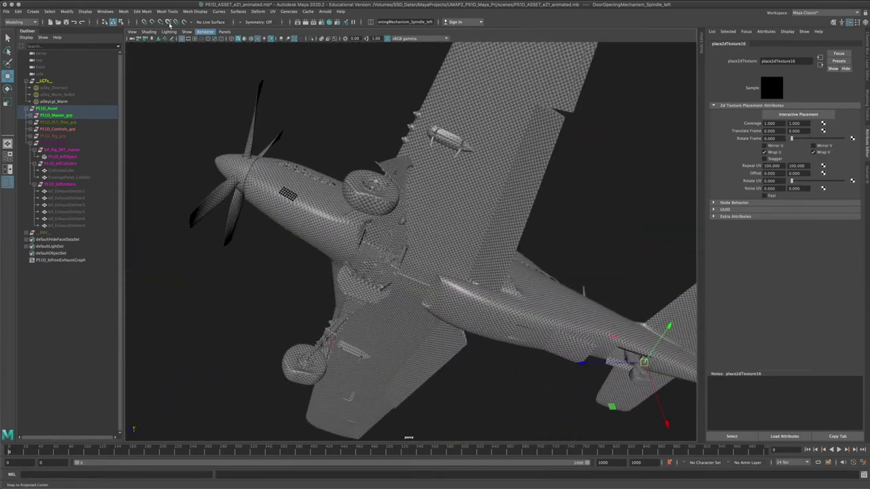
Open the UV Editor and display the UV shells of the entire P51D_Asset group, focusing on the wings and tailplanes
{"action": "left_click", "coordinate": [105, 11]}
{"action": "mouse_move", "coordinate": [136, 43]}
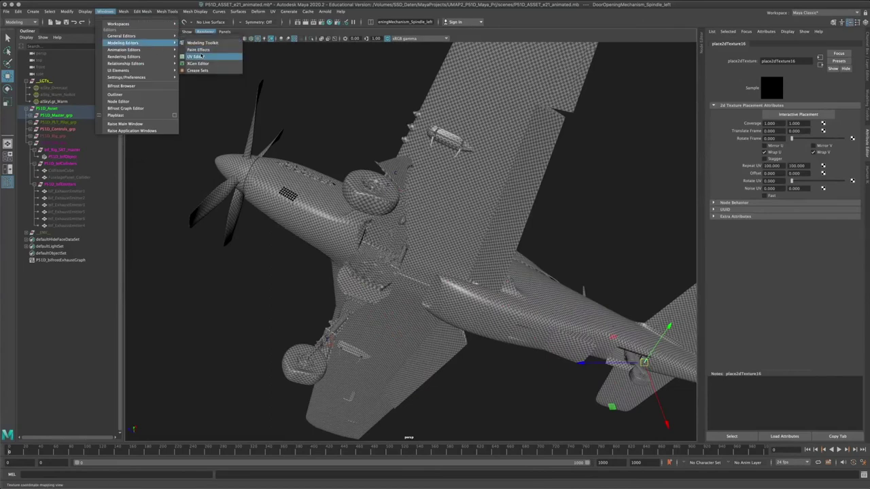
{"action": "left_click", "coordinate": [198, 56]}
{"action": "left_click", "coordinate": [49, 116]}
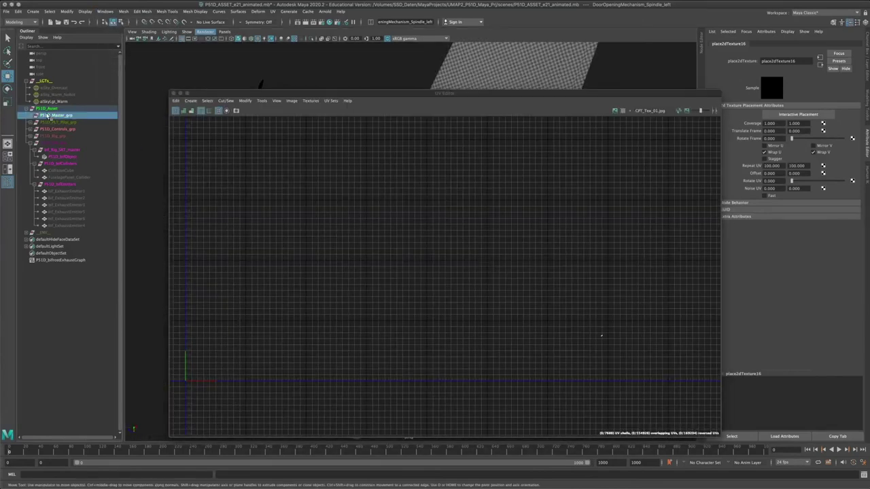
{"action": "left_click", "coordinate": [47, 110]}
{"action": "scroll", "coordinate": [391, 374], "scroll_direction": "up", "scroll_amount": 8}
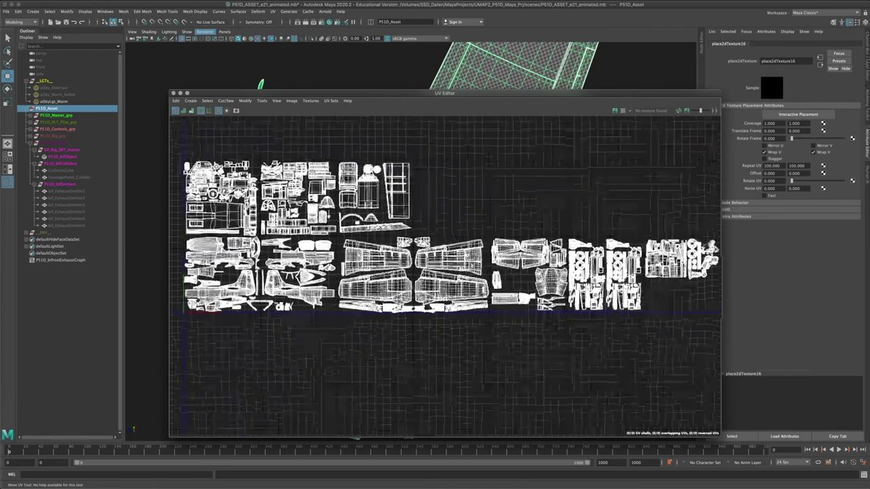
{"action": "scroll", "coordinate": [509, 241], "scroll_direction": "up", "scroll_amount": 5}
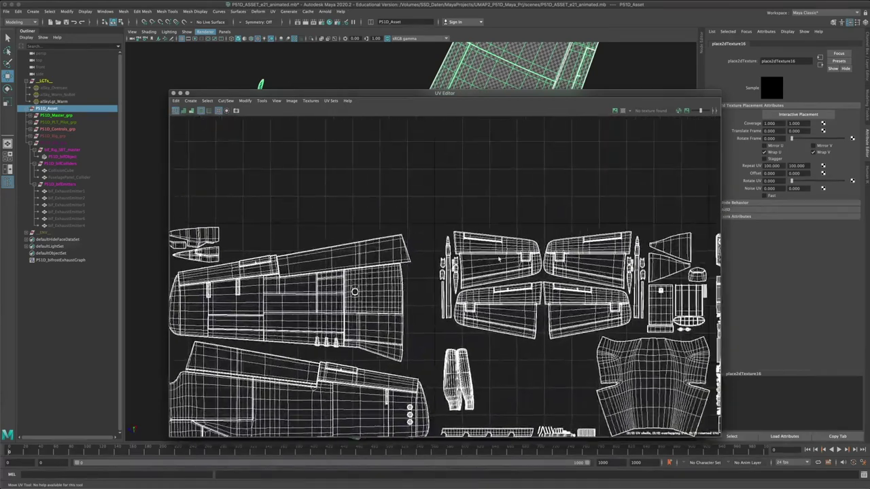
In UV shell mode, move the right elevator's shell down so it overlaps the tailplane shell below it, and undo the move
{"action": "right_click", "coordinate": [508, 241]}
{"action": "right_click_drag", "start_coordinate": [509, 239], "coordinate": [480, 228]}
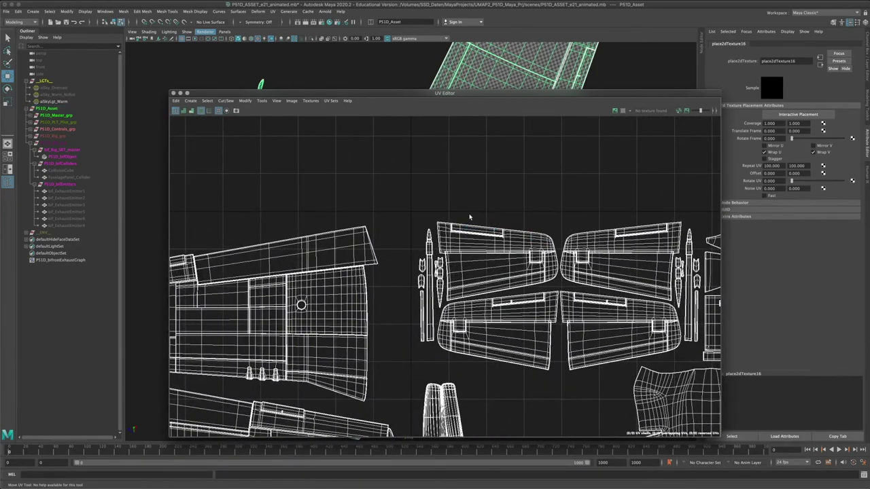
{"action": "left_click", "coordinate": [546, 275]}
{"action": "middle_click_drag", "start_coordinate": [546, 276], "coordinate": [513, 224], "text": "alt"}
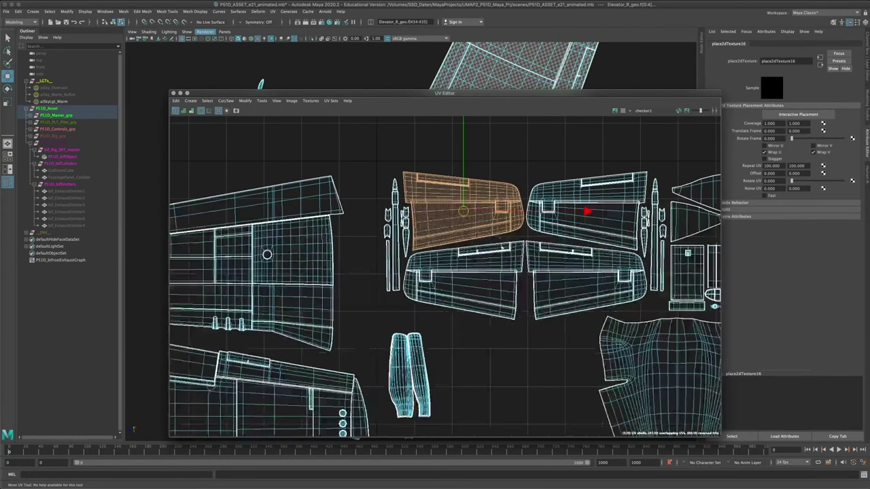
{"action": "scroll", "coordinate": [470, 250], "scroll_direction": "up", "scroll_amount": 2}
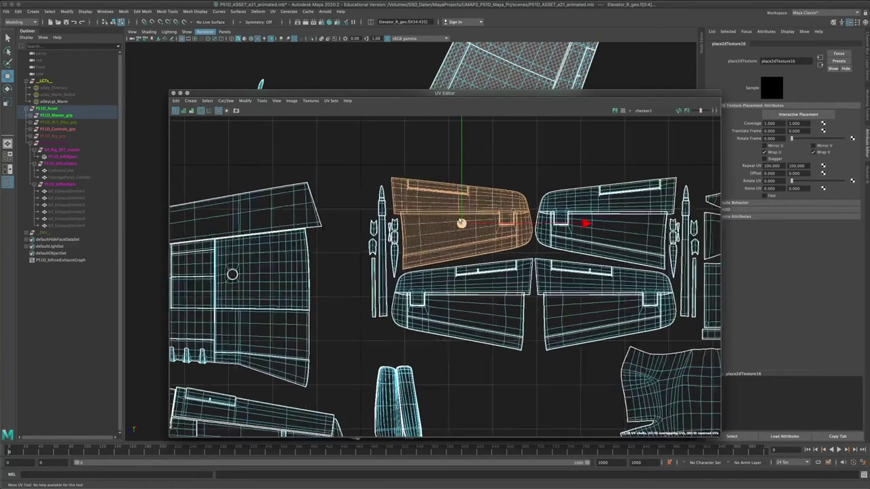
{"action": "middle_click_drag", "start_coordinate": [461, 227], "coordinate": [453, 266], "text": "alt"}
{"action": "left_click_drag", "start_coordinate": [454, 266], "coordinate": [453, 287]}
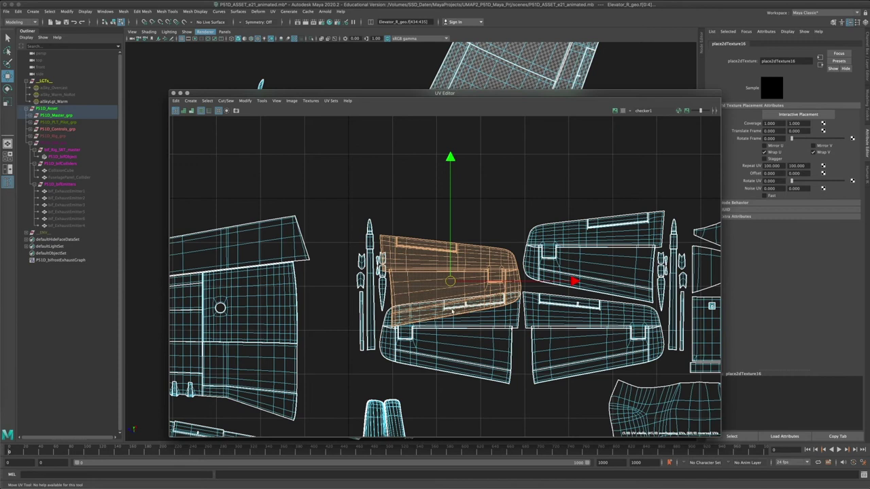
{"action": "scroll", "coordinate": [447, 311], "scroll_direction": "up", "scroll_amount": 2}
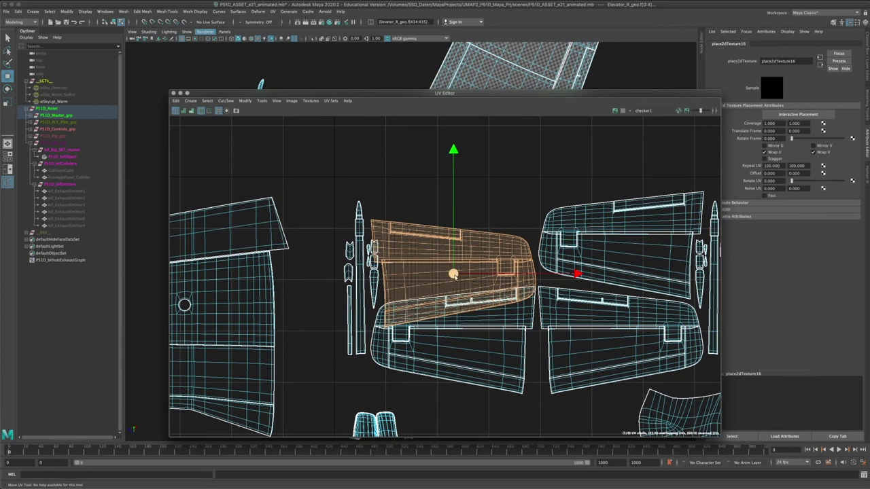
{"action": "key", "text": "super+z"}
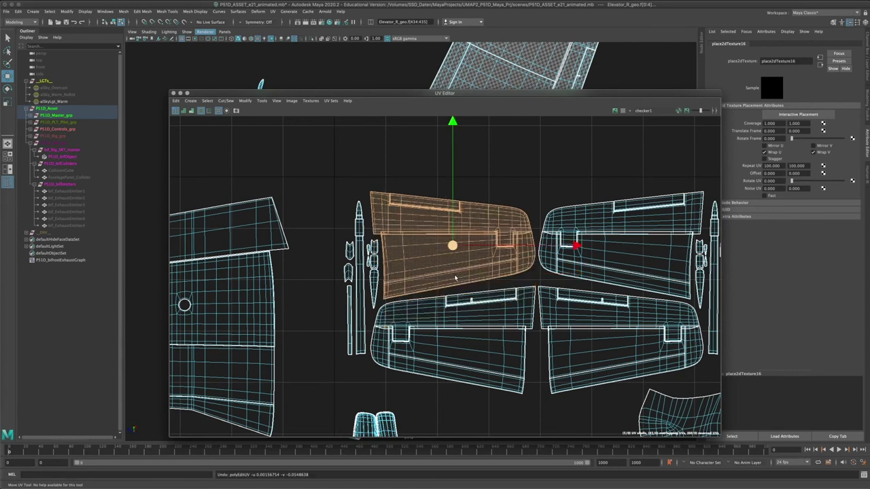
Spread the stacked rotor blade shells below the tailplanes into four side-by-side pairs by moving each pair horizontally
{"action": "middle_click_drag", "start_coordinate": [407, 419], "coordinate": [427, 234], "text": "alt"}
{"action": "left_click", "coordinate": [416, 287]}
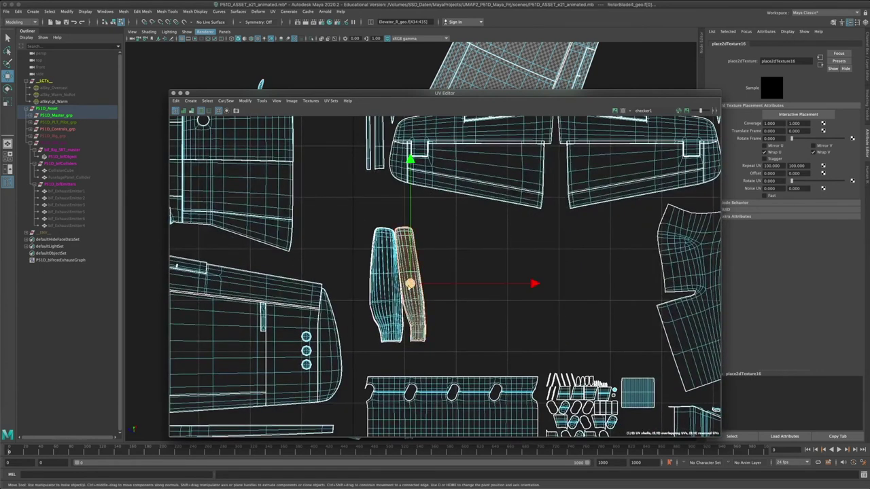
{"action": "left_click", "coordinate": [385, 274], "text": "shift"}
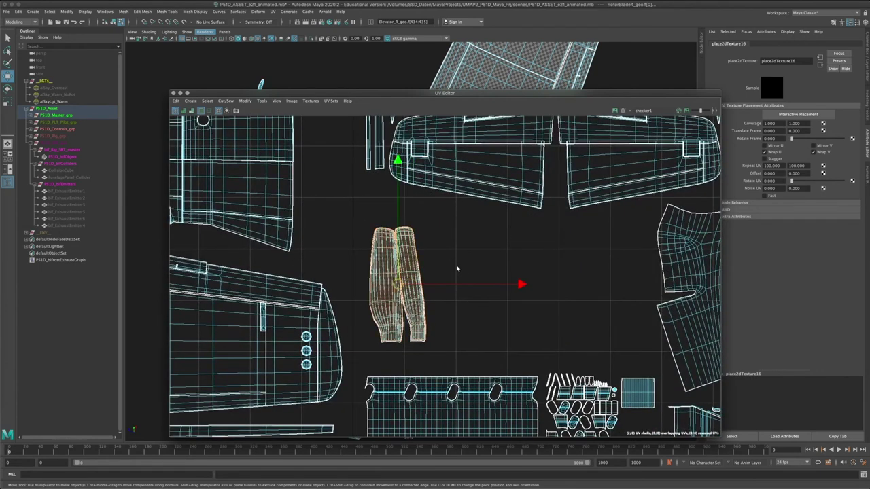
{"action": "left_click_drag", "start_coordinate": [447, 290], "coordinate": [570, 289]}
{"action": "left_click", "coordinate": [410, 277]}
{"action": "left_click", "coordinate": [387, 280], "text": "shift"}
{"action": "left_click", "coordinate": [403, 263]}
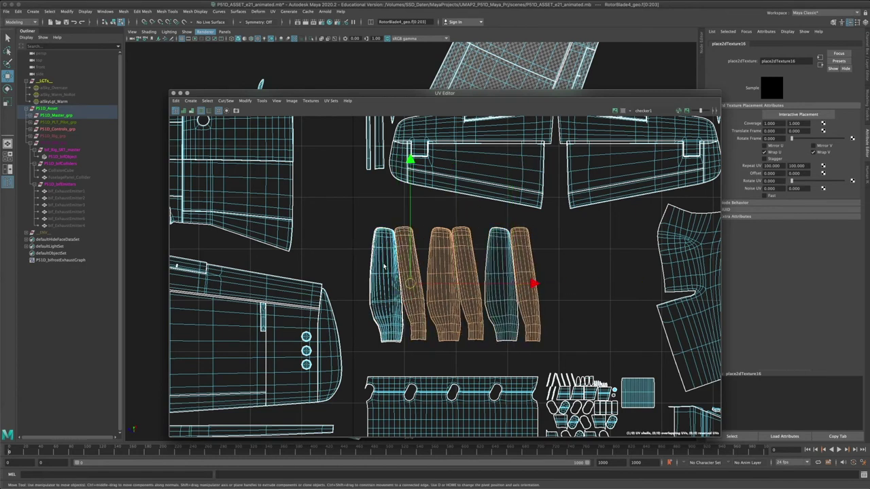
{"action": "left_click", "coordinate": [385, 265], "text": "shift"}
{"action": "left_click_drag", "start_coordinate": [441, 286], "coordinate": [612, 290]}
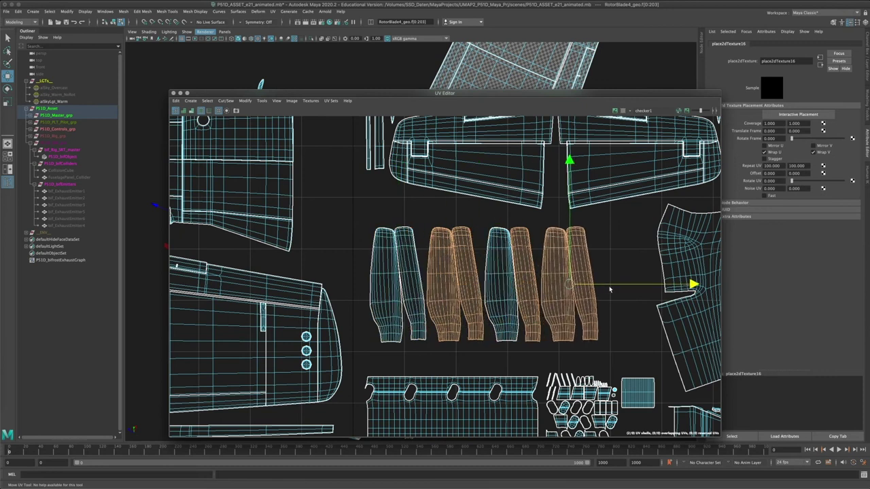
{"action": "left_click", "coordinate": [415, 297]}
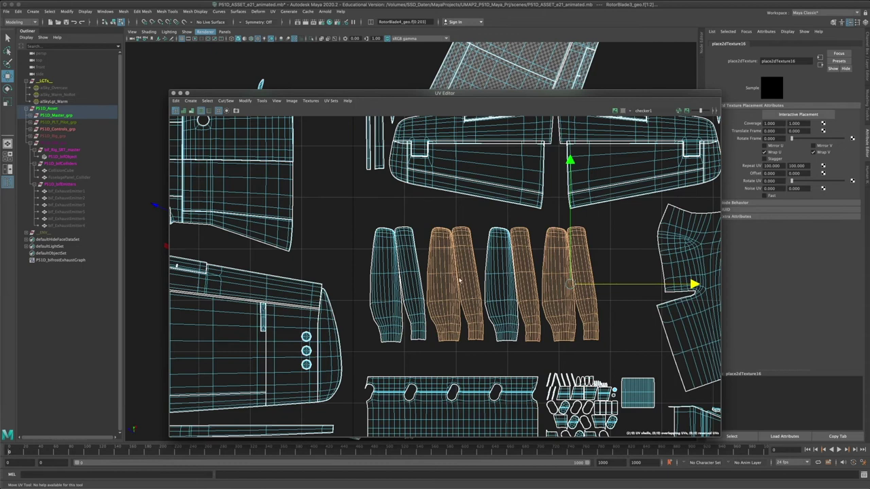
Uncover the propeller in a front view of the aircraft and undo the separation of the rotor blade shells
{"action": "left_click_drag", "start_coordinate": [457, 95], "coordinate": [517, 298]}
{"action": "left_click_drag", "start_coordinate": [542, 227], "coordinate": [396, 193], "text": "alt"}
{"action": "right_click_drag", "start_coordinate": [396, 192], "coordinate": [651, 314], "text": "alt"}
{"action": "left_click", "coordinate": [674, 316]}
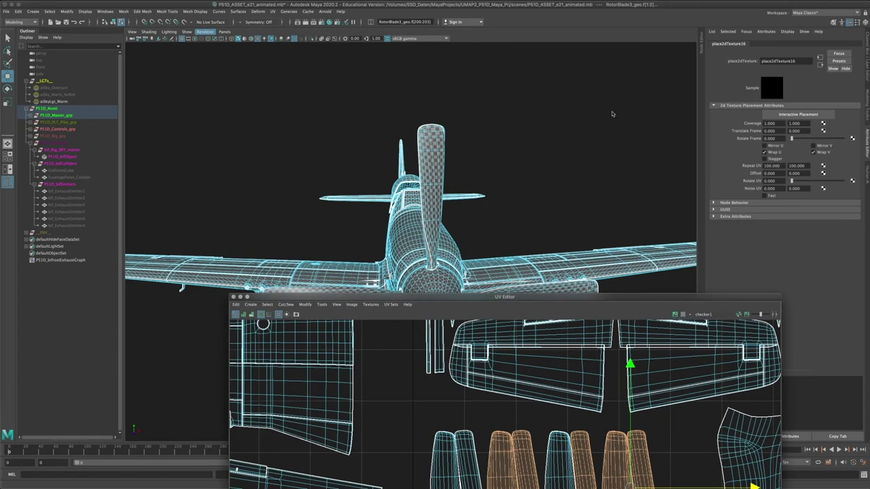
{"action": "key", "text": "super+z"}
{"action": "key", "text": "super+z"}
{"action": "key", "text": "super+z"}
{"action": "key", "text": "super+z"}
{"action": "key", "text": "super+z"}
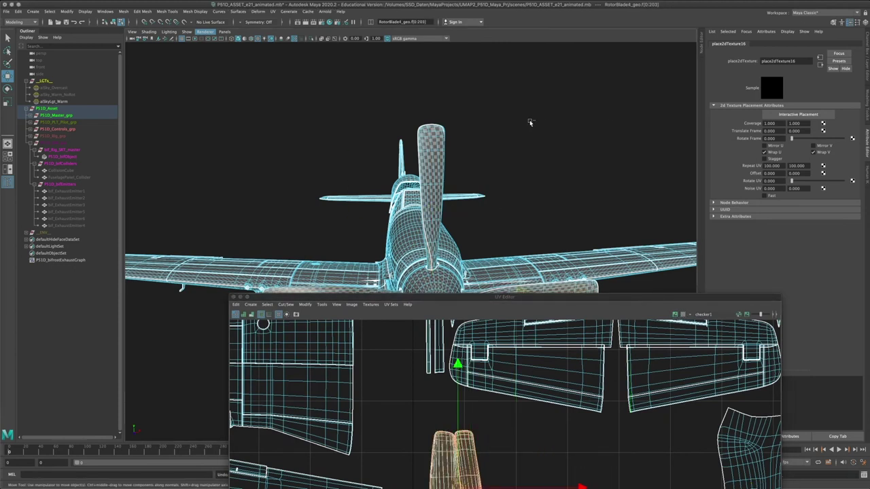
Undo the earlier selections and the change to the checker texture's UV repeat values
{"action": "key", "text": "ctrl+z"}
{"action": "key", "text": "ctrl+z"}
{"action": "key", "text": "ctrl+z"}
{"action": "key", "text": "ctrl+z"}
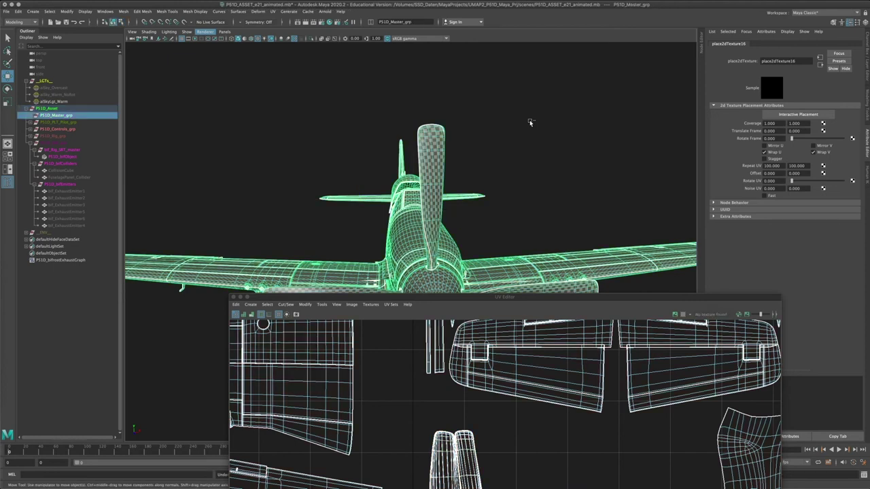
{"action": "key", "text": "ctrl+z"}
{"action": "key", "text": "ctrl+z"}
{"action": "key", "text": "ctrl+z"}
{"action": "key", "text": "ctrl+z"}
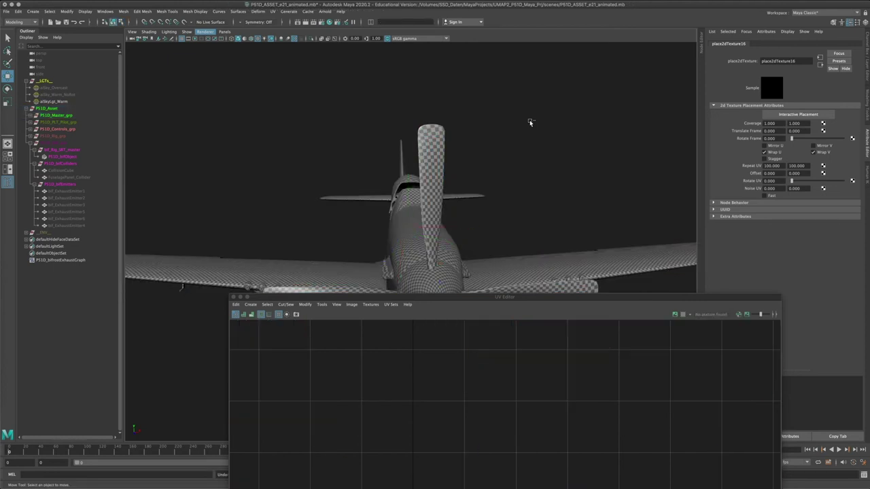
{"action": "key", "text": "ctrl+z"}
{"action": "key", "text": "ctrl+z"}
{"action": "key", "text": "ctrl+z"}
{"action": "key", "text": "ctrl+z"}
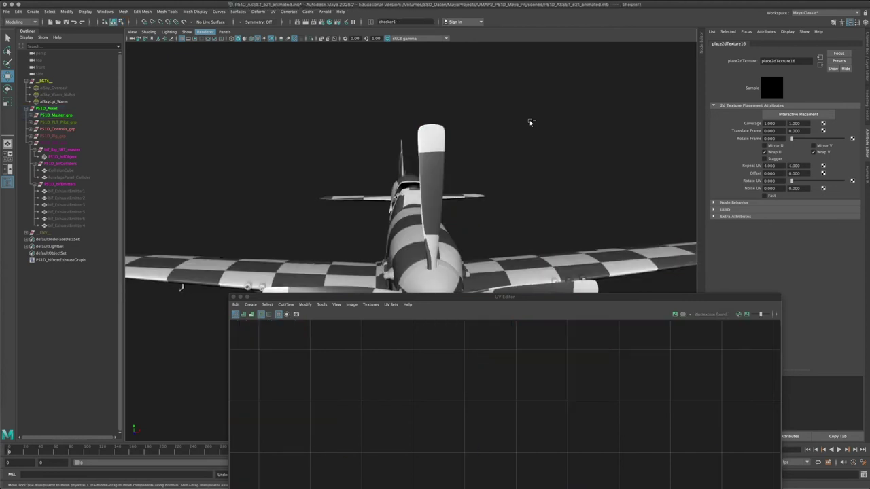
Undo further to remove the checker material from the aircraft and restore the rig's control curves
{"action": "key", "text": "ctrl+z"}
{"action": "key", "text": "ctrl+z"}
{"action": "key", "text": "ctrl+z"}
{"action": "key", "text": "ctrl+z"}
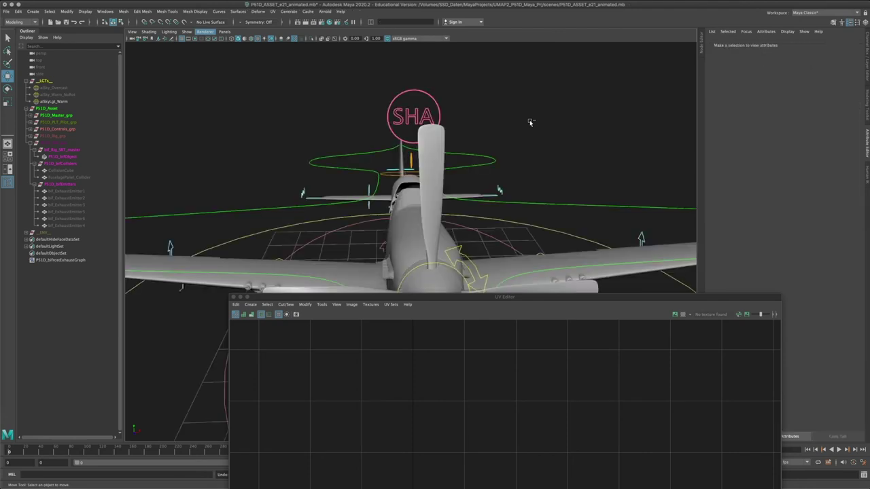
{"action": "key", "text": "ctrl+z"}
{"action": "key", "text": "ctrl+z"}
{"action": "key", "text": "ctrl+z"}
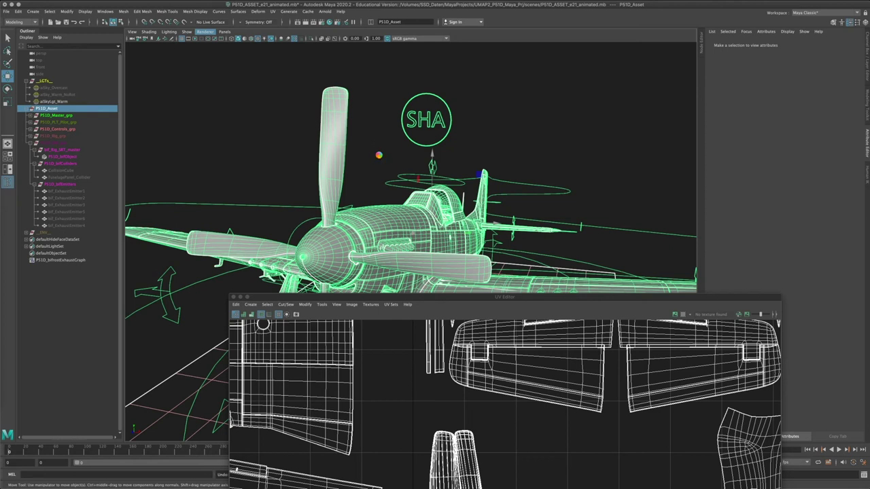
Show the textured upper rotor blade up close, select it, and set the viewport exposure to 4.00
{"action": "left_click", "coordinate": [374, 111]}
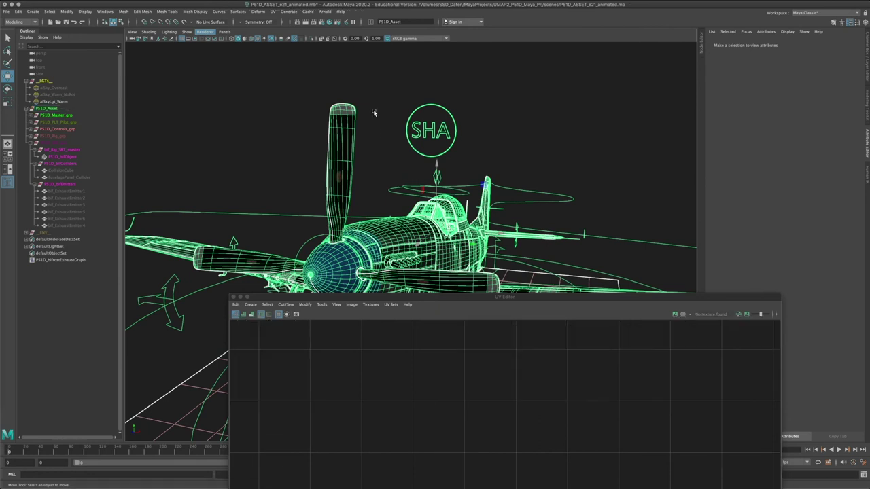
{"action": "middle_click_drag", "start_coordinate": [374, 150], "coordinate": [402, 176], "text": "alt"}
{"action": "scroll", "coordinate": [373, 176], "scroll_direction": "up", "scroll_amount": 3}
{"action": "left_click", "coordinate": [310, 142]}
{"action": "scroll", "coordinate": [411, 132], "scroll_direction": "up", "scroll_amount": 3}
{"action": "scroll", "coordinate": [402, 176], "scroll_direction": "up", "scroll_amount": 2}
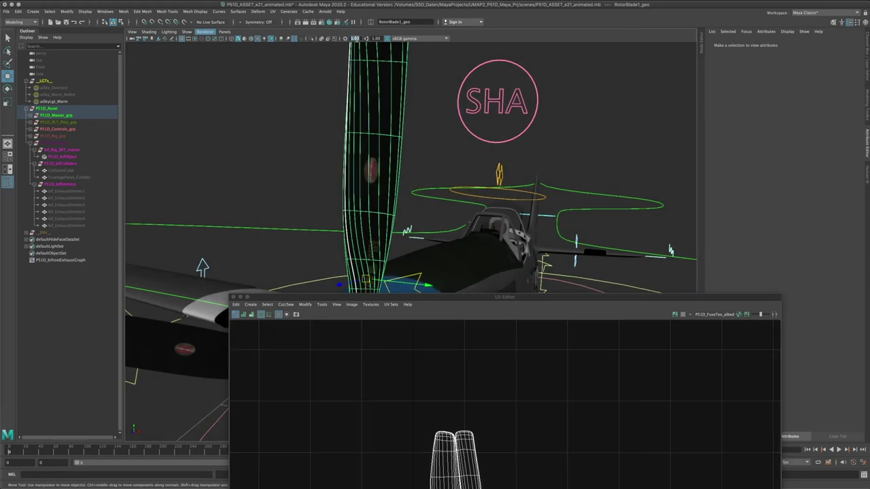
{"action": "left_click", "coordinate": [356, 38]}
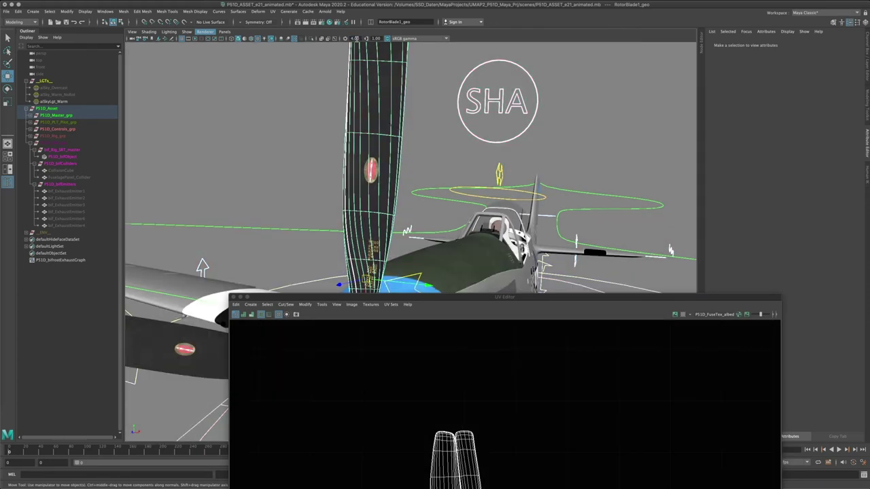
Place the UV Editor beside the propeller and display the UVs of the upper blade and the whole P51D_Asset group
{"action": "left_click", "coordinate": [460, 136]}
{"action": "left_click_drag", "start_coordinate": [424, 300], "coordinate": [612, 104]}
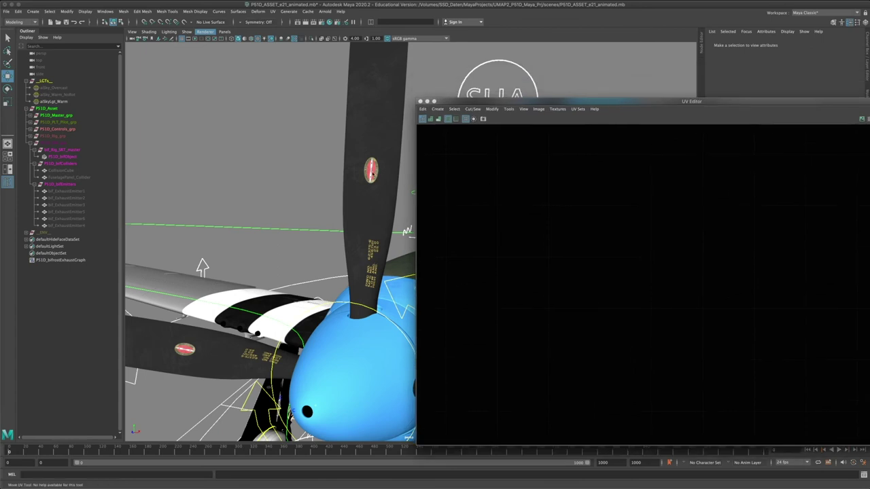
{"action": "left_click", "coordinate": [385, 145]}
{"action": "scroll", "coordinate": [596, 218], "scroll_direction": "down", "scroll_amount": 1}
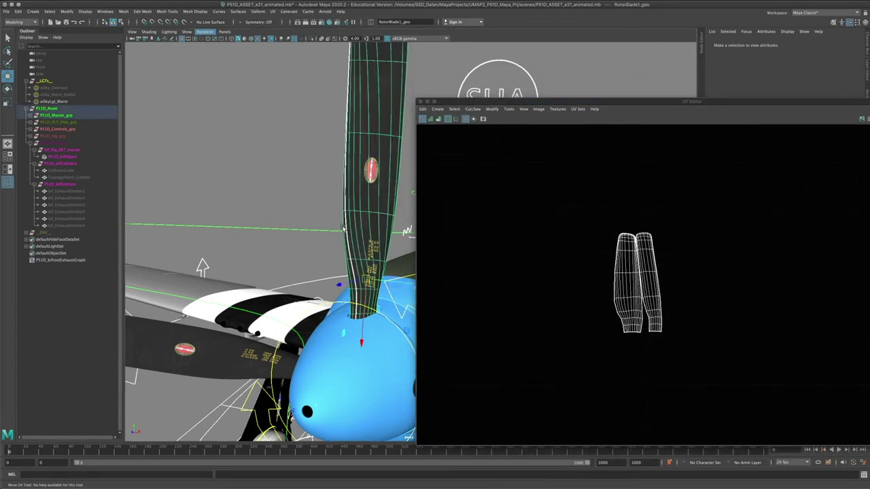
{"action": "left_click", "coordinate": [47, 108]}
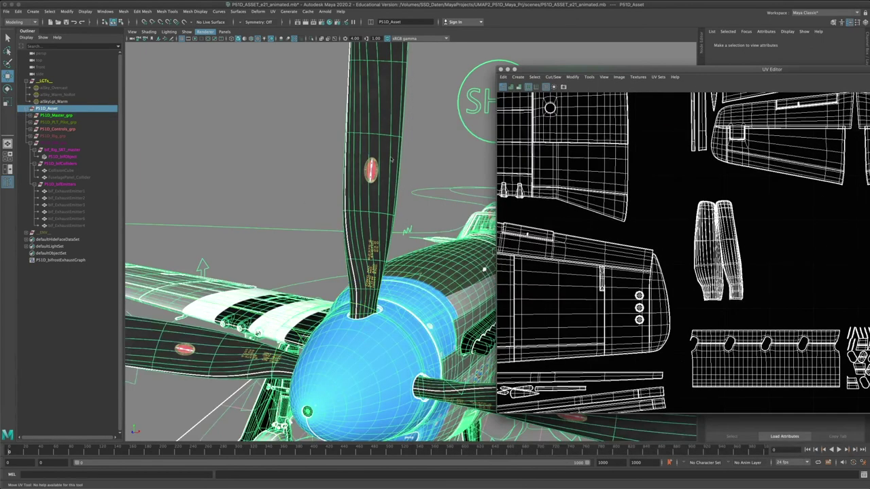
Select the stacked rotor blade shells in UV shell mode to highlight all four propeller blades in a front view
{"action": "left_click_drag", "start_coordinate": [392, 160], "coordinate": [398, 165], "text": "alt"}
{"action": "right_click_drag", "start_coordinate": [725, 231], "coordinate": [690, 221]}
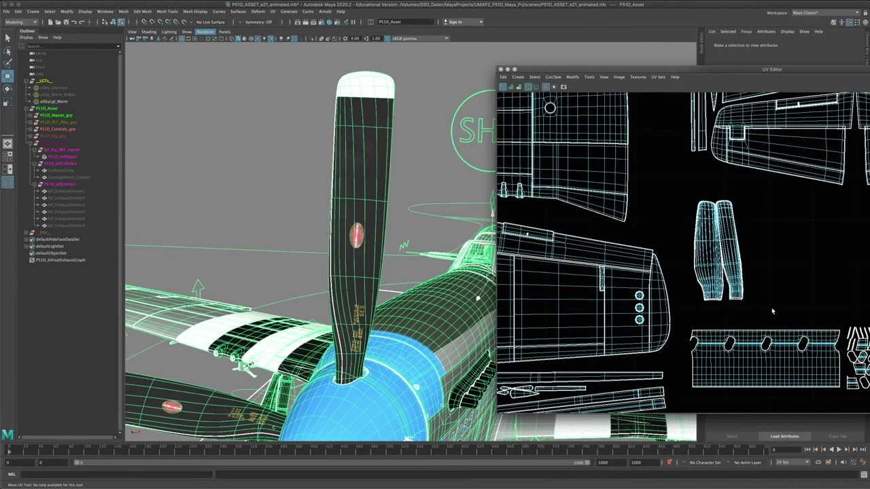
{"action": "left_click", "coordinate": [358, 236]}
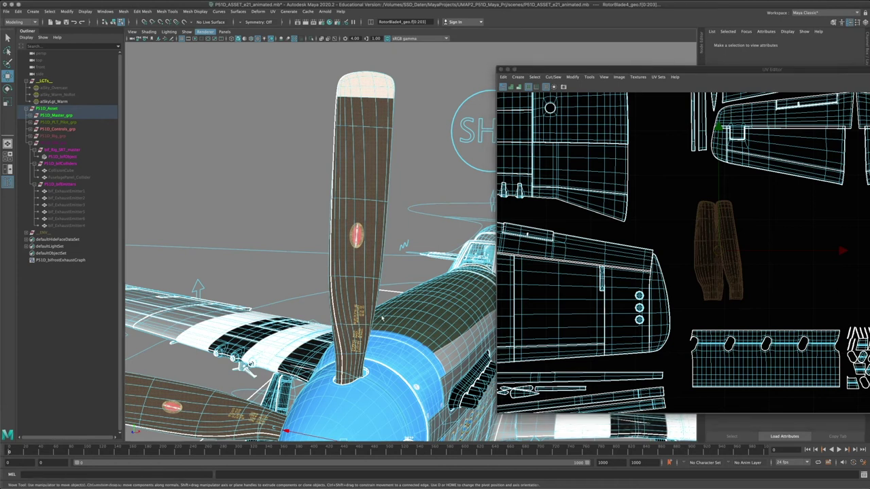
{"action": "left_click_drag", "start_coordinate": [380, 319], "coordinate": [436, 289], "text": "alt"}
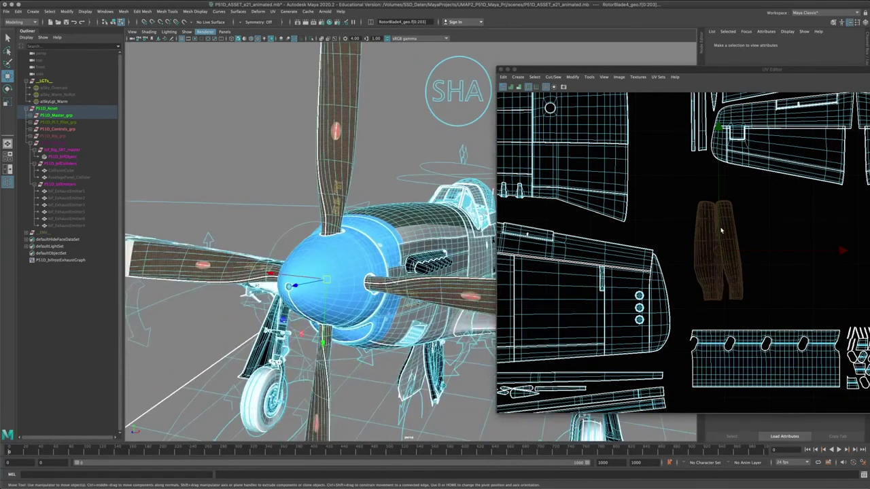
{"action": "right_click_drag", "start_coordinate": [715, 225], "coordinate": [691, 216]}
{"action": "left_click_drag", "start_coordinate": [668, 193], "coordinate": [765, 313]}
{"action": "left_click", "coordinate": [773, 219]}
{"action": "left_click_drag", "start_coordinate": [688, 197], "coordinate": [778, 309]}
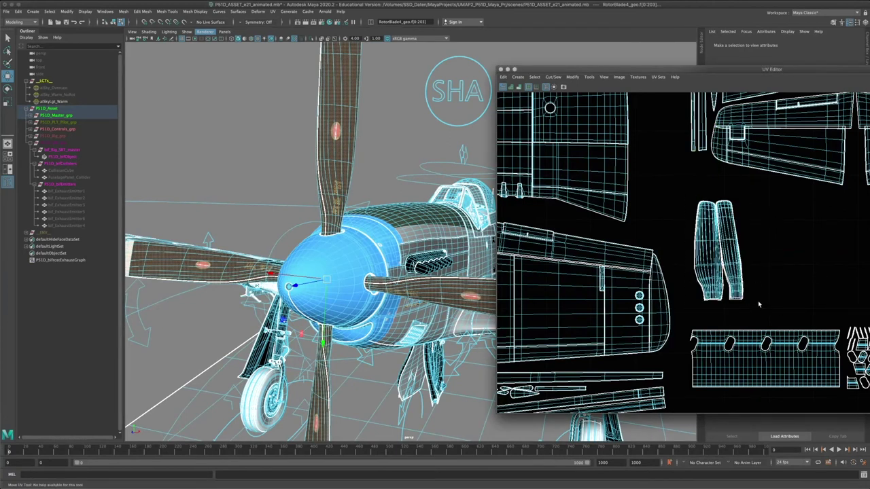
Move only the topmost pair of stacked rotor blade shells sideways onto empty UV space next to the stack
{"action": "left_click_drag", "start_coordinate": [340, 224], "coordinate": [469, 268], "text": "alt"}
{"action": "middle_click_drag", "start_coordinate": [469, 269], "coordinate": [364, 276], "text": "alt"}
{"action": "right_click_drag", "start_coordinate": [364, 277], "coordinate": [374, 277], "text": "alt"}
{"action": "left_click", "coordinate": [712, 229]}
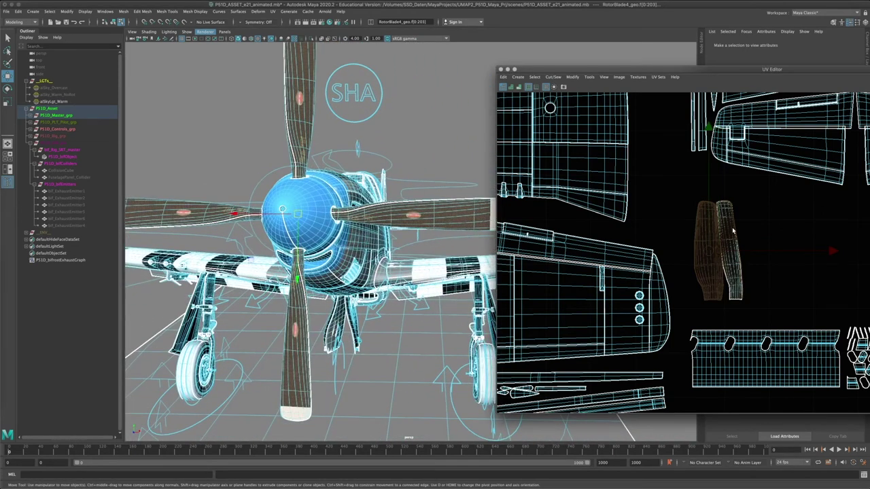
{"action": "left_click", "coordinate": [726, 219], "text": "shift"}
{"action": "left_click_drag", "start_coordinate": [749, 251], "coordinate": [797, 252]}
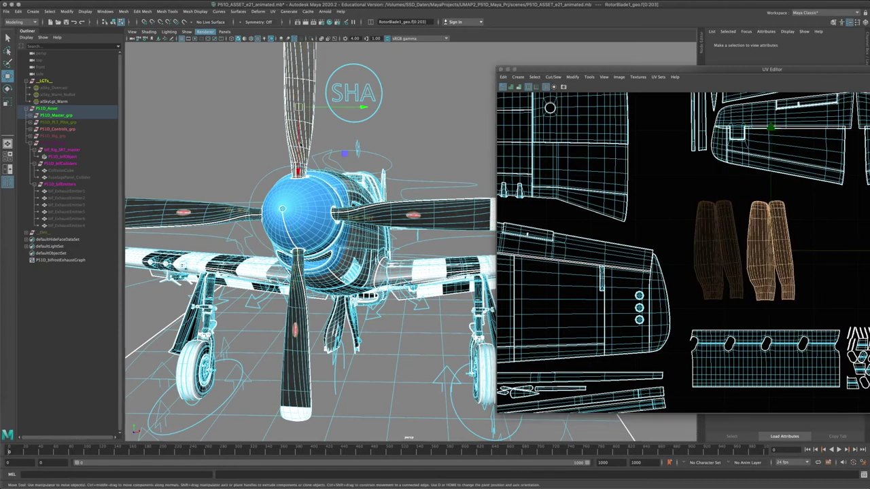
Zoom in on the upper blade and turn off selection highlighting in the viewport
{"action": "middle_click_drag", "start_coordinate": [290, 102], "coordinate": [340, 238], "text": "alt"}
{"action": "right_click_drag", "start_coordinate": [340, 237], "coordinate": [437, 268], "text": "alt"}
{"action": "middle_click_drag", "start_coordinate": [387, 269], "coordinate": [401, 170], "text": "alt"}
{"action": "left_click", "coordinate": [185, 33]}
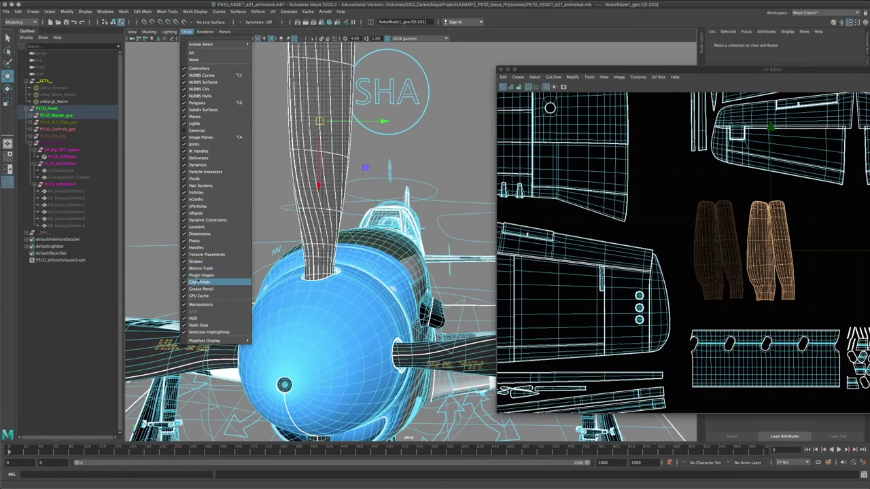
{"action": "left_click", "coordinate": [203, 333]}
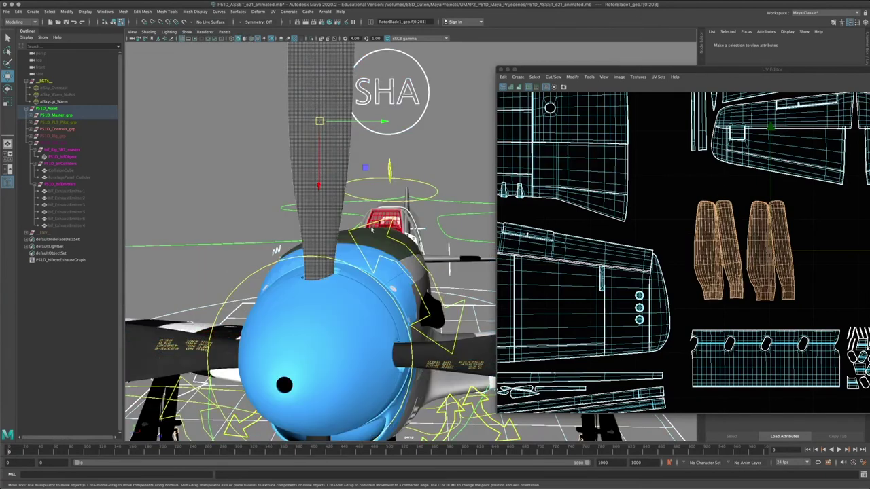
Compare the upper blade's texture with the other blades around the spinner and set the viewport exposure to 2.00
{"action": "scroll", "coordinate": [372, 227], "scroll_direction": "down", "scroll_amount": 3}
{"action": "mouse_move", "coordinate": [364, 229]}
{"action": "left_mouse_down", "text": "alt"}
{"action": "mouse_move", "coordinate": [286, 240]}
{"action": "mouse_move", "coordinate": [346, 246]}
{"action": "mouse_move", "coordinate": [356, 224]}
{"action": "left_mouse_up", "text": "alt"}
{"action": "middle_click_drag", "start_coordinate": [356, 224], "coordinate": [366, 193], "text": "alt"}
{"action": "scroll", "coordinate": [322, 237], "scroll_direction": "up", "scroll_amount": 4}
{"action": "middle_click_drag", "start_coordinate": [281, 240], "coordinate": [296, 204], "text": "alt"}
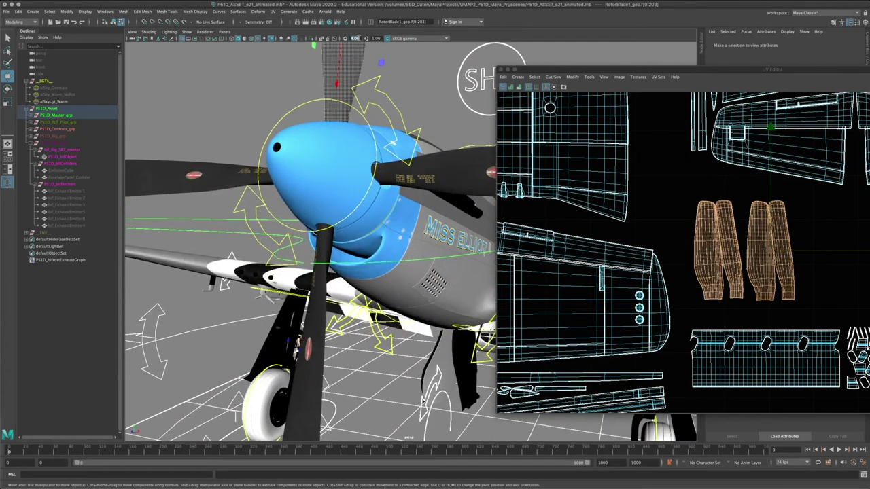
{"action": "left_click", "coordinate": [354, 38]}
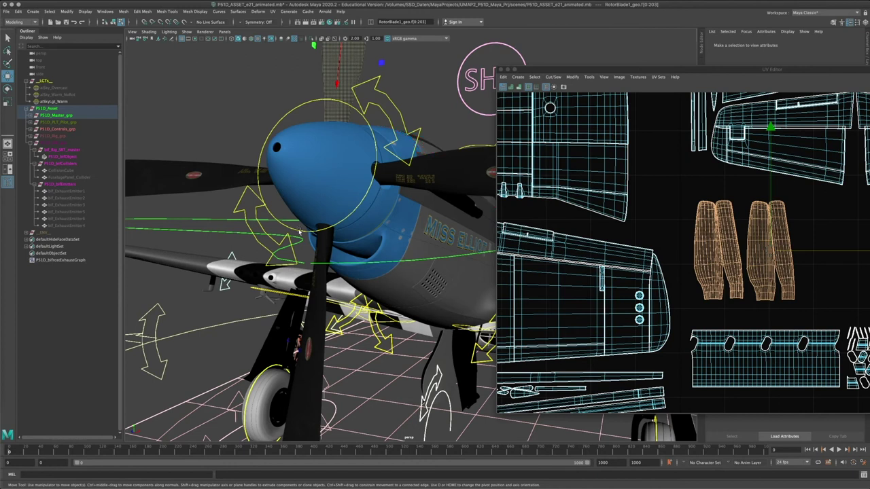
{"action": "middle_click_drag", "start_coordinate": [299, 188], "coordinate": [332, 289], "text": "alt"}
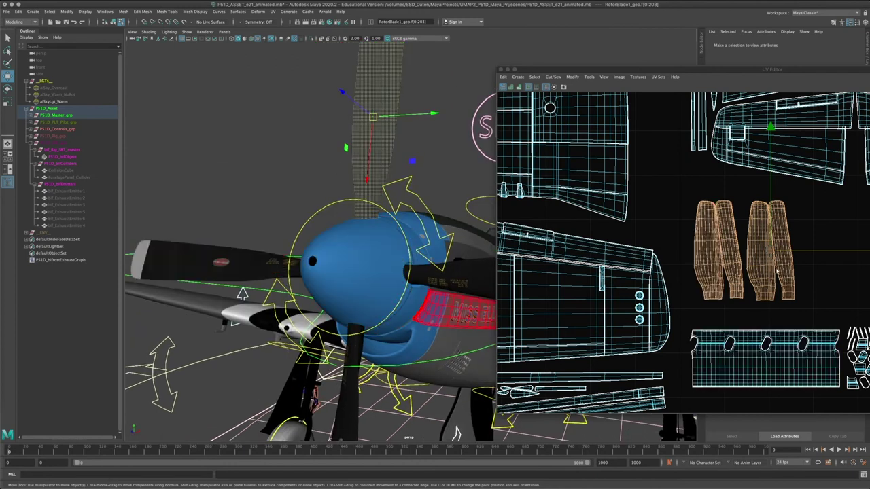
Examine the propeller blades around the spinner up close and from a distance, comparing their shared texture and markings
{"action": "middle_click_drag", "start_coordinate": [323, 298], "coordinate": [378, 251], "text": "alt"}
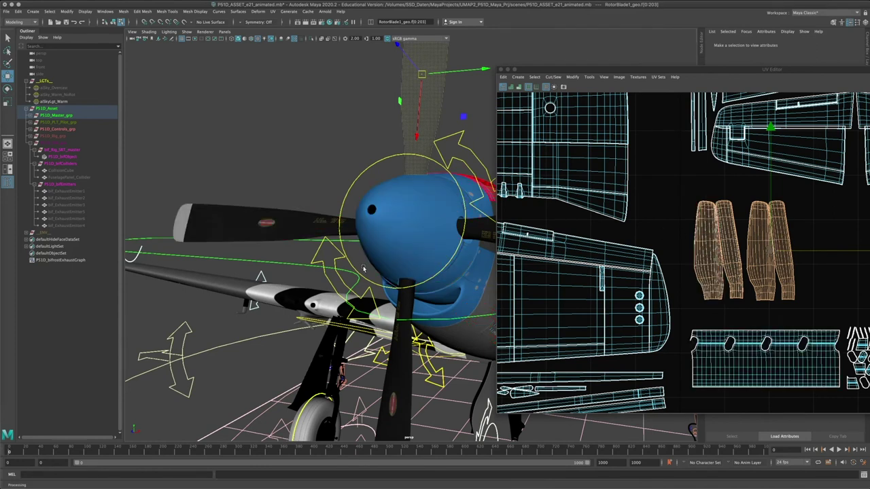
{"action": "left_click_drag", "start_coordinate": [320, 272], "coordinate": [299, 291], "text": "alt"}
{"action": "right_click_drag", "start_coordinate": [299, 290], "coordinate": [387, 303], "text": "alt"}
{"action": "middle_click_drag", "start_coordinate": [326, 289], "coordinate": [390, 293], "text": "alt"}
{"action": "left_click_drag", "start_coordinate": [390, 293], "coordinate": [322, 252], "text": "alt"}
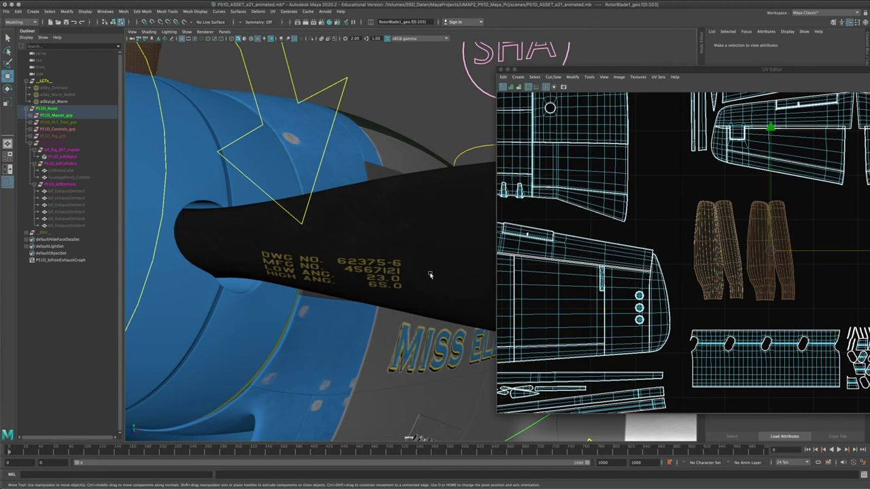
{"action": "right_click_drag", "start_coordinate": [430, 274], "coordinate": [250, 262], "text": "alt"}
{"action": "left_click_drag", "start_coordinate": [416, 309], "coordinate": [378, 294], "text": "alt"}
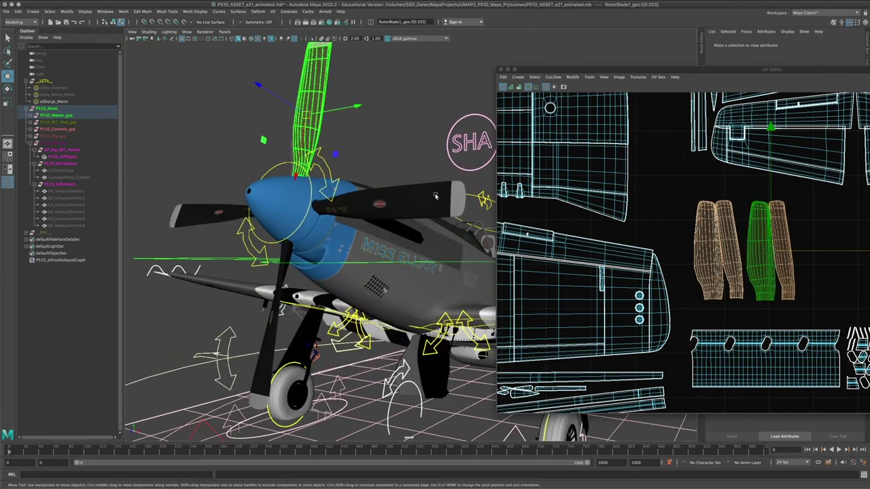
{"action": "mouse_move", "coordinate": [371, 224]}
{"action": "left_mouse_down", "text": "alt"}
{"action": "mouse_move", "coordinate": [367, 236]}
{"action": "mouse_move", "coordinate": [374, 233]}
{"action": "left_mouse_up", "text": "alt"}
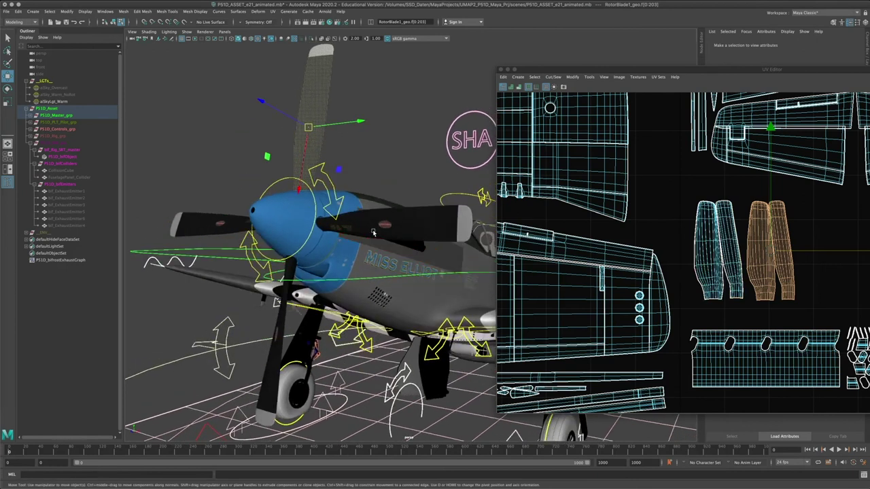
Move another pair of rotor blade shells from the stack sideways onto empty UV space beyond the previously separated pair
{"action": "middle_click_drag", "start_coordinate": [776, 263], "coordinate": [627, 278], "text": "alt"}
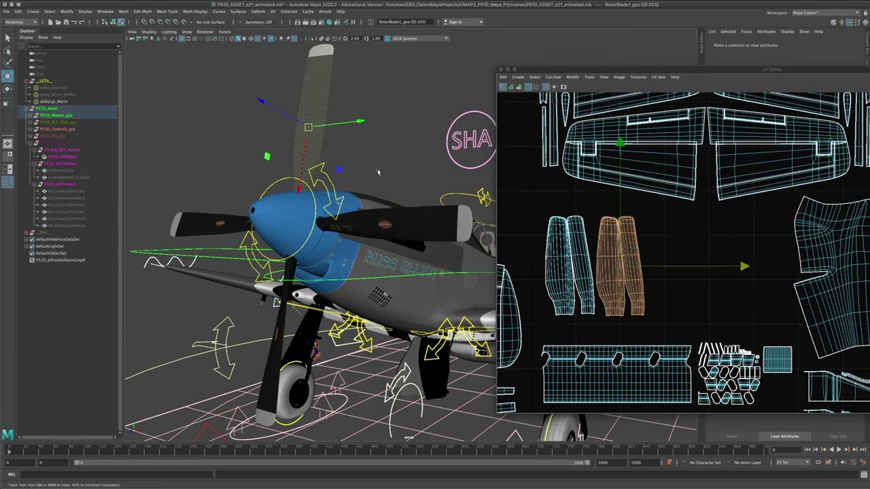
{"action": "right_click_drag", "start_coordinate": [379, 169], "coordinate": [369, 178], "text": "alt"}
{"action": "middle_click_drag", "start_coordinate": [369, 178], "coordinate": [362, 166], "text": "alt"}
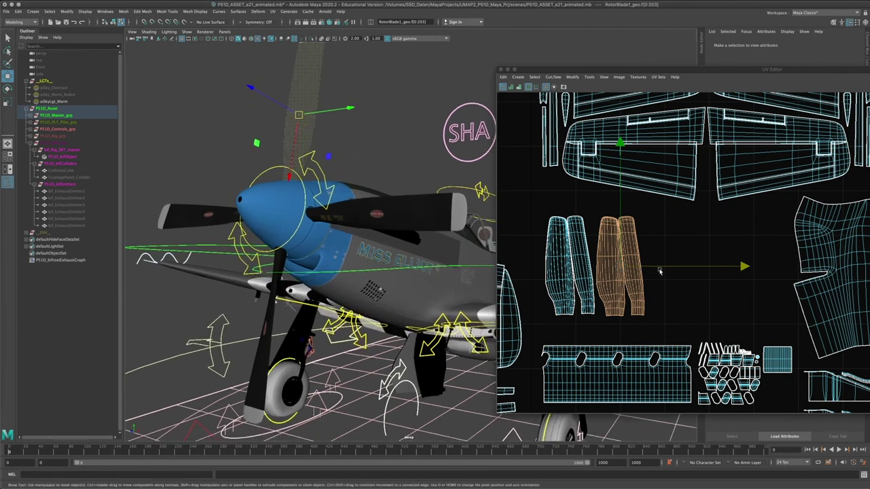
{"action": "left_click", "coordinate": [578, 248]}
{"action": "left_click", "coordinate": [578, 249]}
{"action": "left_click", "coordinate": [554, 250], "text": "shift"}
{"action": "left_click_drag", "start_coordinate": [609, 269], "coordinate": [696, 267]}
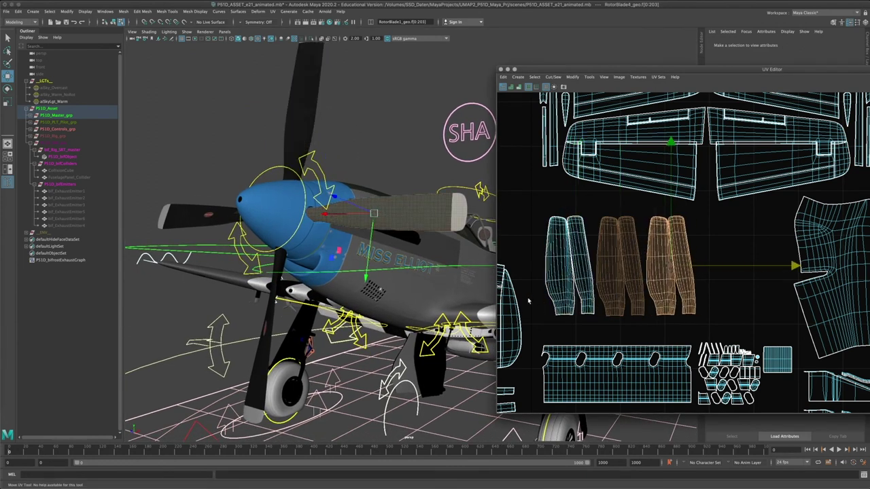
Return to object mode and select three propeller blades one after another to compare where their UV shells lie
{"action": "left_click_drag", "start_coordinate": [236, 232], "coordinate": [265, 265], "text": "alt"}
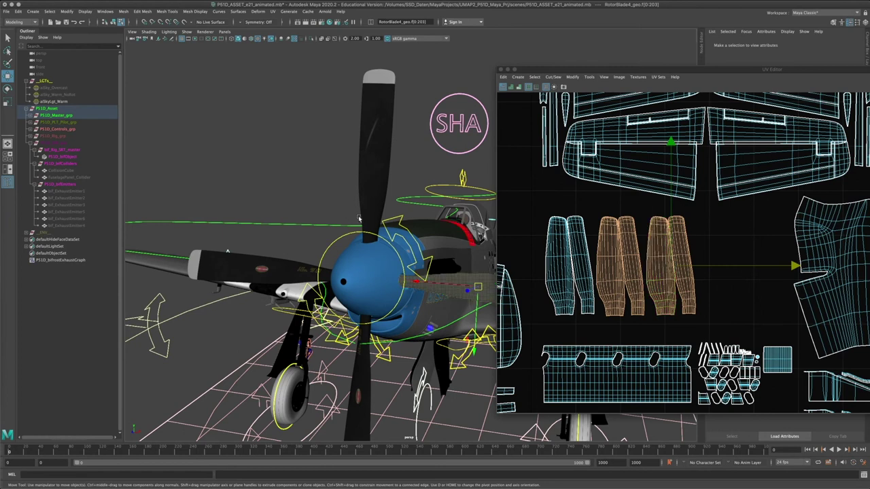
{"action": "left_click_drag", "start_coordinate": [380, 272], "coordinate": [441, 274], "text": "alt"}
{"action": "scroll", "coordinate": [440, 274], "scroll_direction": "up", "scroll_amount": 1}
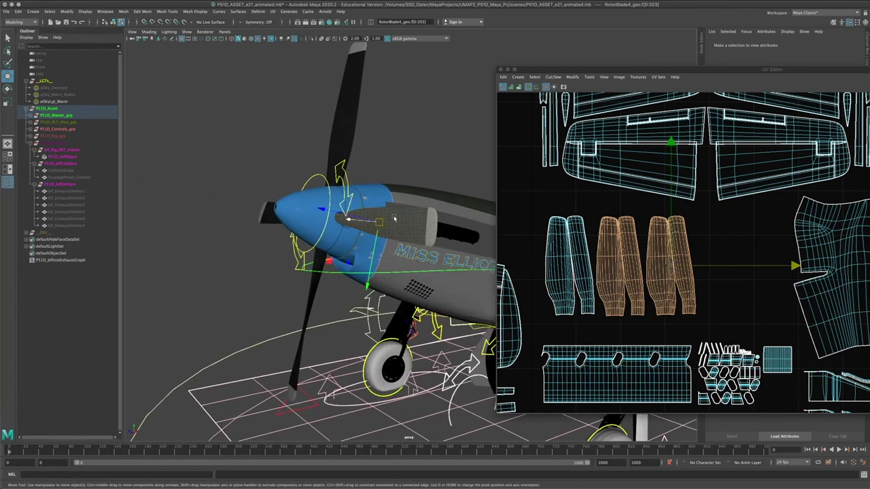
{"action": "right_click_drag", "start_coordinate": [394, 217], "coordinate": [423, 188]}
{"action": "left_click_drag", "start_coordinate": [367, 254], "coordinate": [392, 256], "text": "alt"}
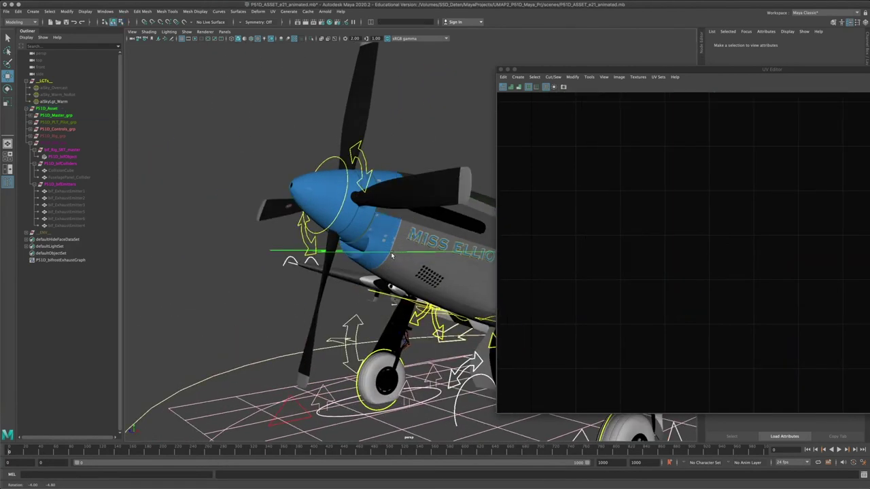
{"action": "middle_click_drag", "start_coordinate": [392, 255], "coordinate": [375, 270], "text": "alt"}
{"action": "left_click_drag", "start_coordinate": [375, 270], "coordinate": [426, 221], "text": "alt"}
{"action": "left_click", "coordinate": [452, 207]}
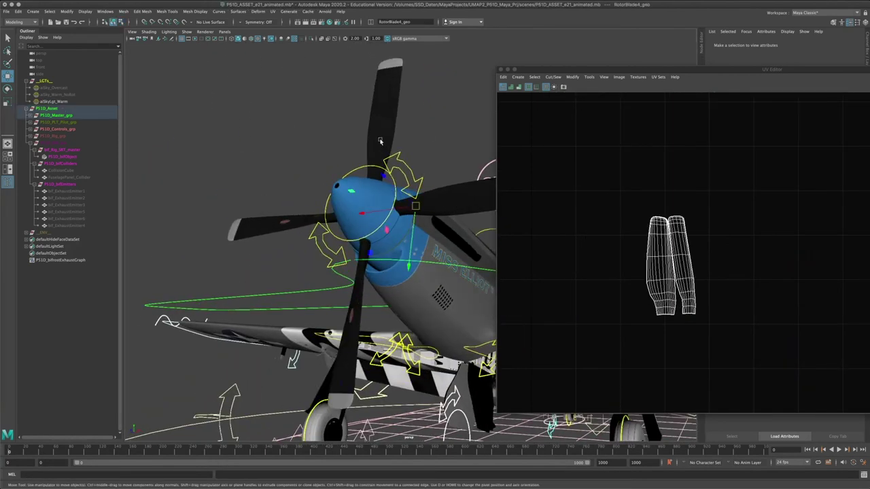
{"action": "left_click", "coordinate": [381, 140]}
{"action": "left_click", "coordinate": [271, 225]}
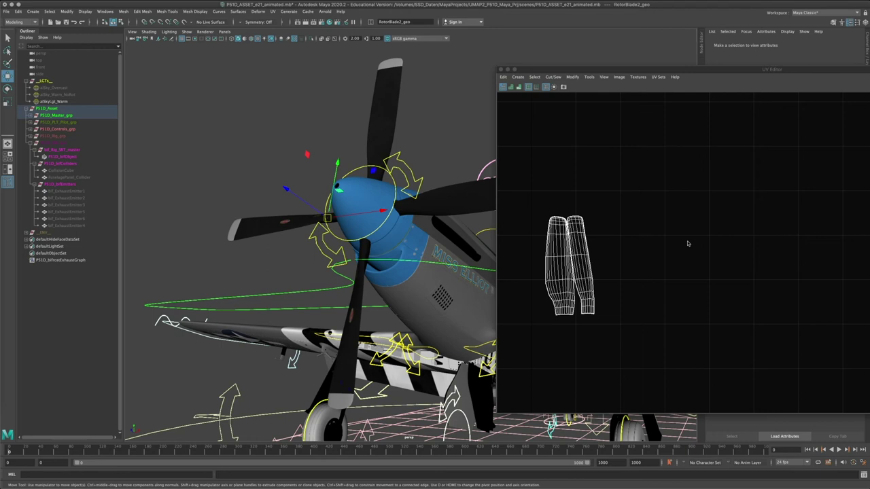
Select all UVs of the RotorBlade2_geo shells and enlarge them in the UV Editor, shifting its window over the viewport
{"action": "right_click_drag", "start_coordinate": [575, 233], "coordinate": [545, 210]}
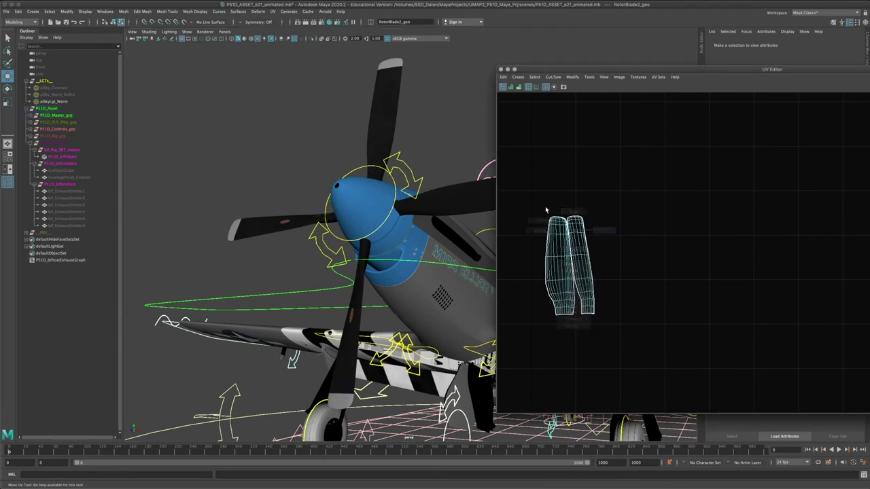
{"action": "left_click_drag", "start_coordinate": [534, 202], "coordinate": [618, 325]}
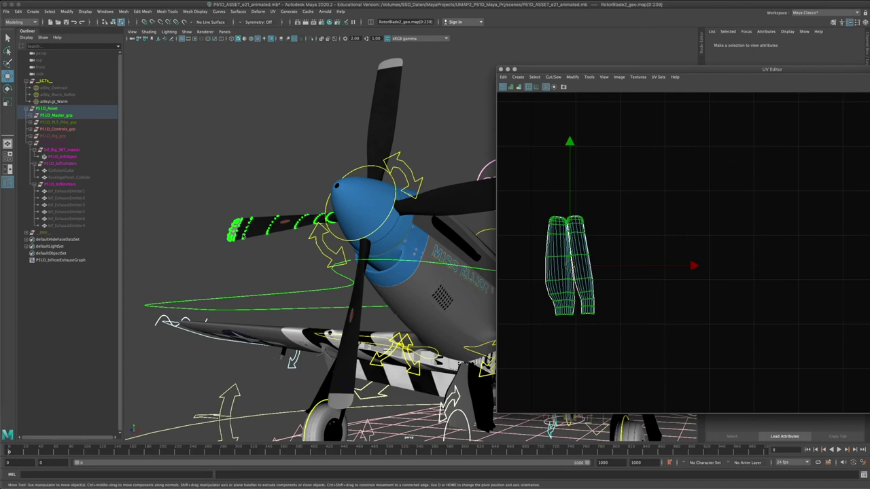
{"action": "middle_click_drag", "start_coordinate": [595, 275], "coordinate": [658, 284], "text": "alt"}
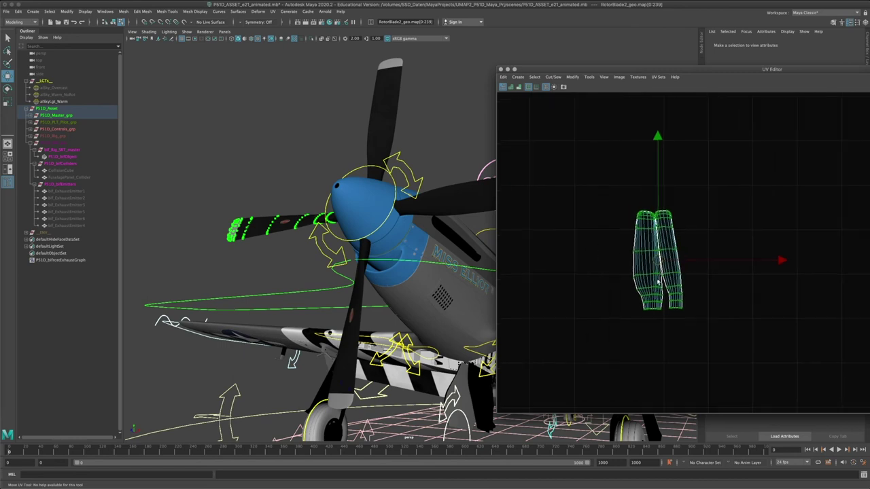
{"action": "scroll", "coordinate": [658, 284], "scroll_direction": "up", "scroll_amount": 4}
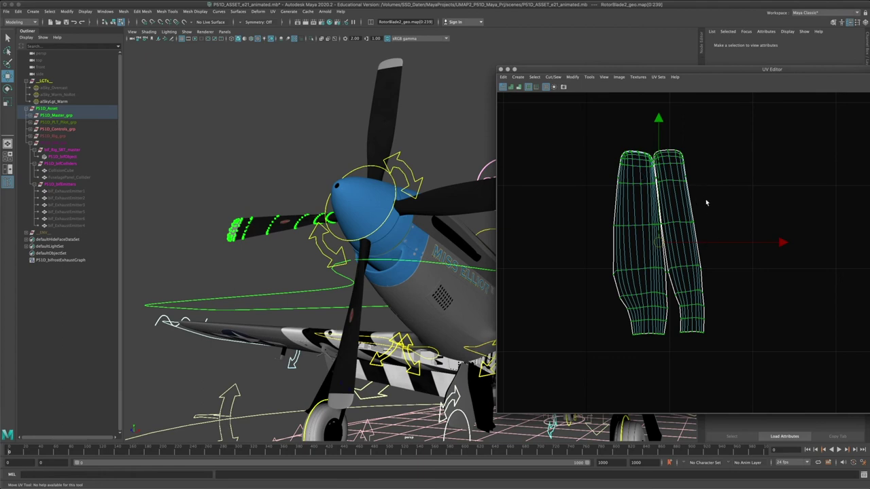
{"action": "left_click_drag", "start_coordinate": [753, 70], "coordinate": [549, 79]}
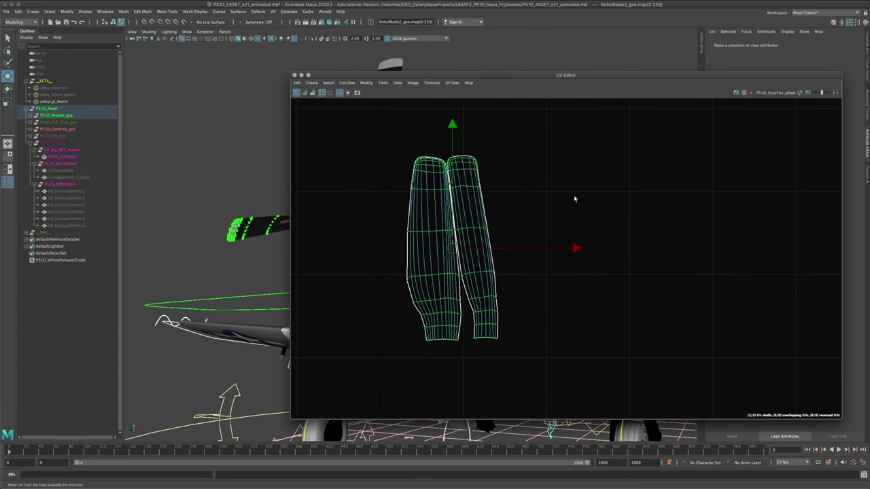
{"action": "scroll", "coordinate": [574, 195], "scroll_direction": "down", "scroll_amount": 1}
Select the whole P51D_Asset group and examine its complete UV layout across all tiles, from fuselage and wings to wheels
{"action": "left_click", "coordinate": [62, 110]}
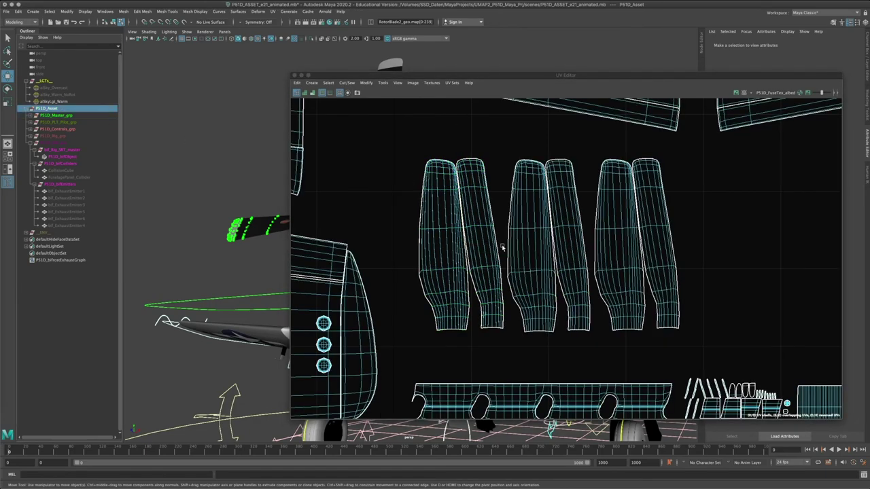
{"action": "scroll", "coordinate": [590, 251], "scroll_direction": "down", "scroll_amount": 5}
{"action": "scroll", "coordinate": [589, 251], "scroll_direction": "down", "scroll_amount": 4}
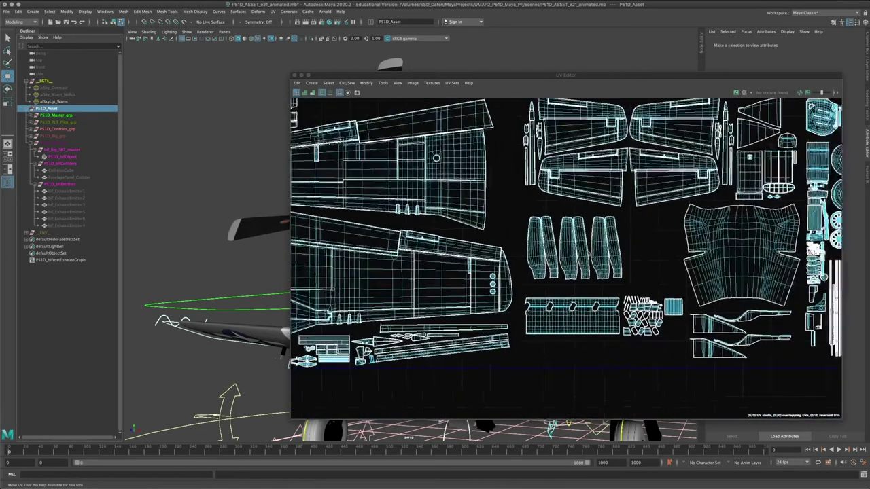
{"action": "scroll", "coordinate": [531, 255], "scroll_direction": "up", "scroll_amount": 2}
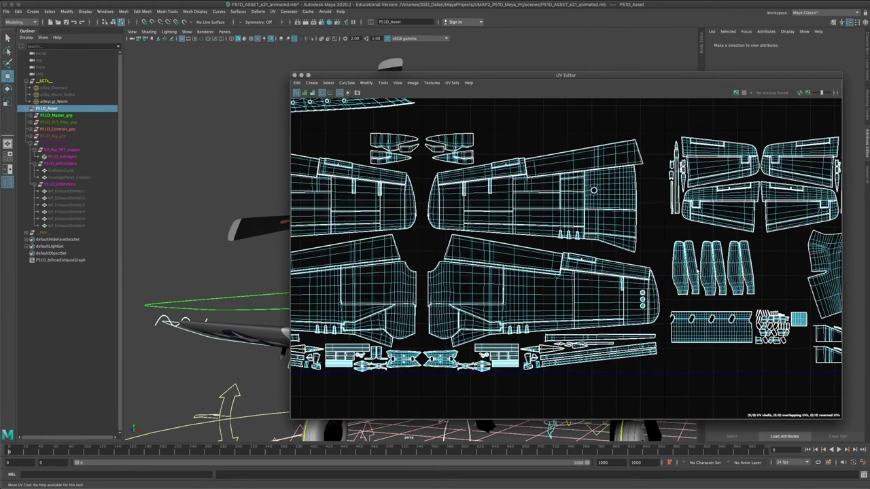
{"action": "middle_click_drag", "start_coordinate": [506, 278], "coordinate": [786, 288], "text": "alt"}
{"action": "middle_click_drag", "start_coordinate": [522, 258], "coordinate": [744, 285], "text": "alt"}
{"action": "mouse_move", "coordinate": [425, 306]}
{"action": "middle_mouse_down", "text": "alt"}
{"action": "mouse_move", "coordinate": [574, 299]}
{"action": "mouse_move", "coordinate": [618, 283]}
{"action": "mouse_move", "coordinate": [597, 292]}
{"action": "middle_mouse_up", "text": "alt"}
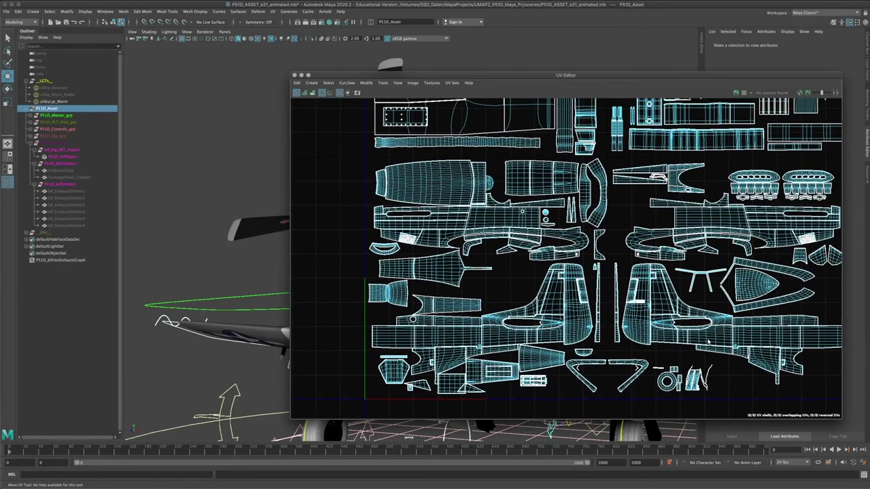
{"action": "mouse_move", "coordinate": [708, 343]}
{"action": "middle_mouse_down", "text": "alt"}
{"action": "mouse_move", "coordinate": [655, 339]}
{"action": "mouse_move", "coordinate": [668, 352]}
{"action": "mouse_move", "coordinate": [662, 331]}
{"action": "mouse_move", "coordinate": [635, 327]}
{"action": "middle_mouse_up", "text": "alt"}
{"action": "middle_click_drag", "start_coordinate": [749, 314], "coordinate": [471, 310], "text": "alt"}
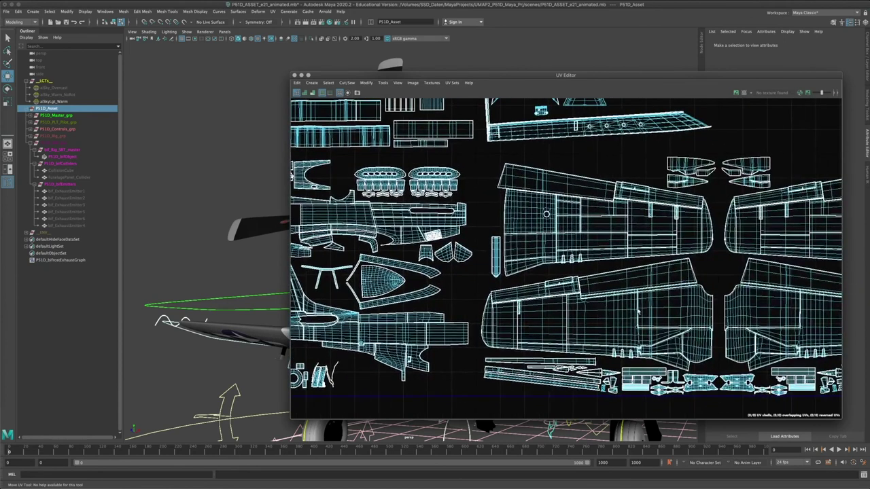
{"action": "middle_click_drag", "start_coordinate": [719, 294], "coordinate": [498, 274], "text": "alt"}
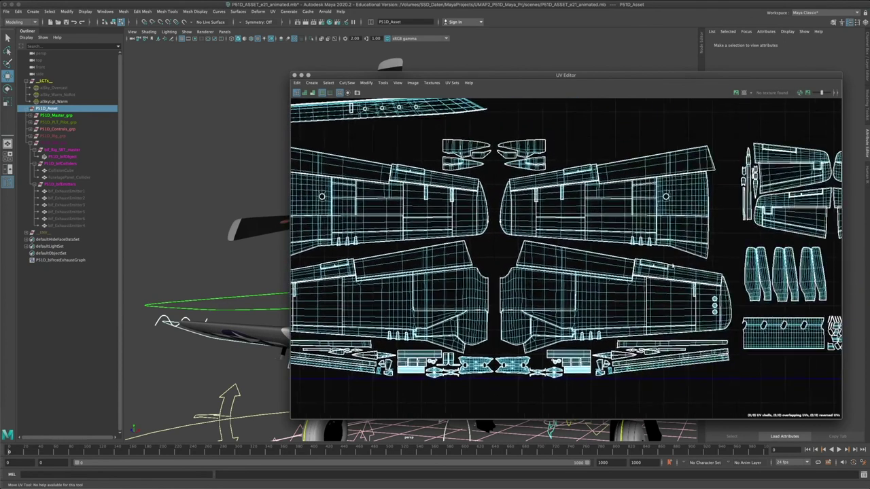
{"action": "middle_click_drag", "start_coordinate": [683, 268], "coordinate": [491, 278], "text": "alt"}
{"action": "mouse_move", "coordinate": [662, 278]}
{"action": "middle_mouse_down", "text": "alt"}
{"action": "mouse_move", "coordinate": [474, 282]}
{"action": "mouse_move", "coordinate": [485, 285]}
{"action": "middle_mouse_up", "text": "alt"}
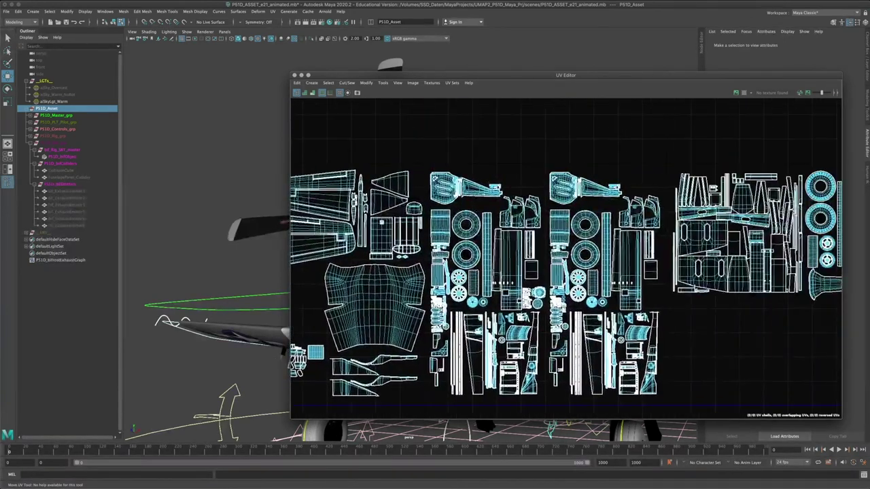
{"action": "middle_click_drag", "start_coordinate": [761, 245], "coordinate": [607, 242], "text": "alt"}
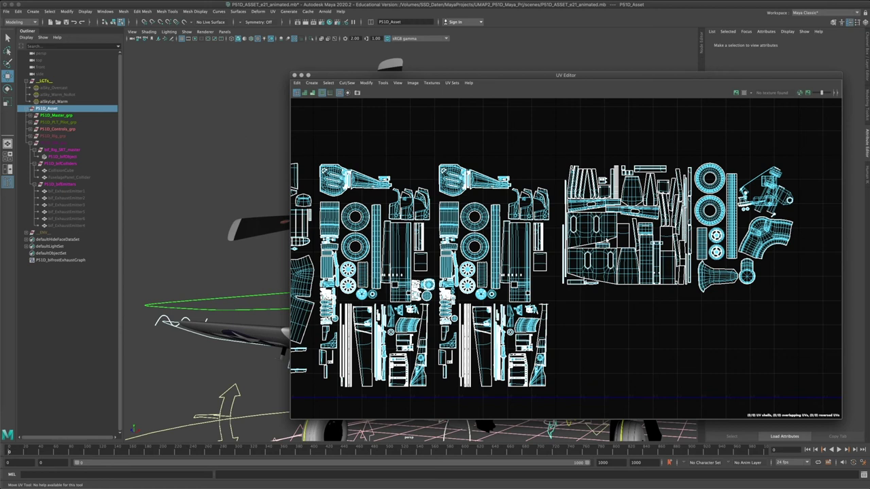
{"action": "middle_click_drag", "start_coordinate": [526, 180], "coordinate": [679, 174], "text": "alt"}
{"action": "middle_click_drag", "start_coordinate": [435, 204], "coordinate": [802, 204], "text": "alt"}
{"action": "middle_click_drag", "start_coordinate": [485, 210], "coordinate": [651, 213], "text": "alt"}
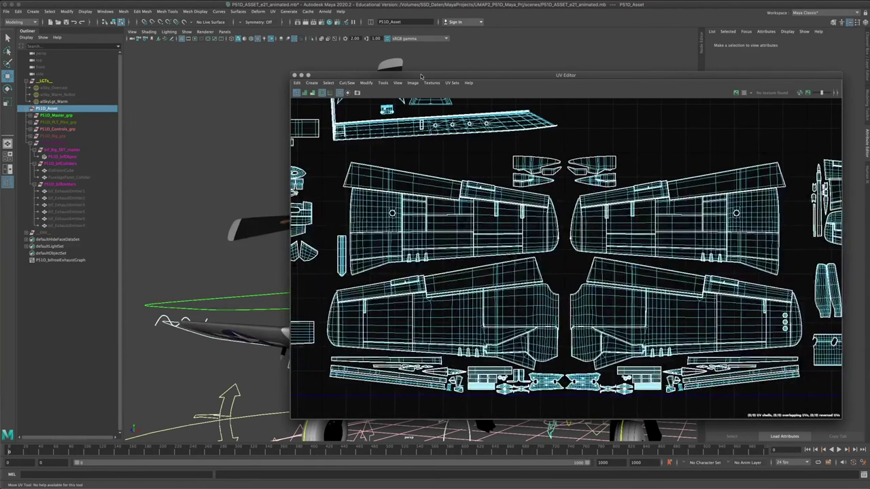
Return to object mode with the upper propeller blade selected and close the UV Editor
{"action": "left_click_drag", "start_coordinate": [423, 74], "coordinate": [547, 215]}
{"action": "right_click_drag", "start_coordinate": [379, 107], "coordinate": [393, 94]}
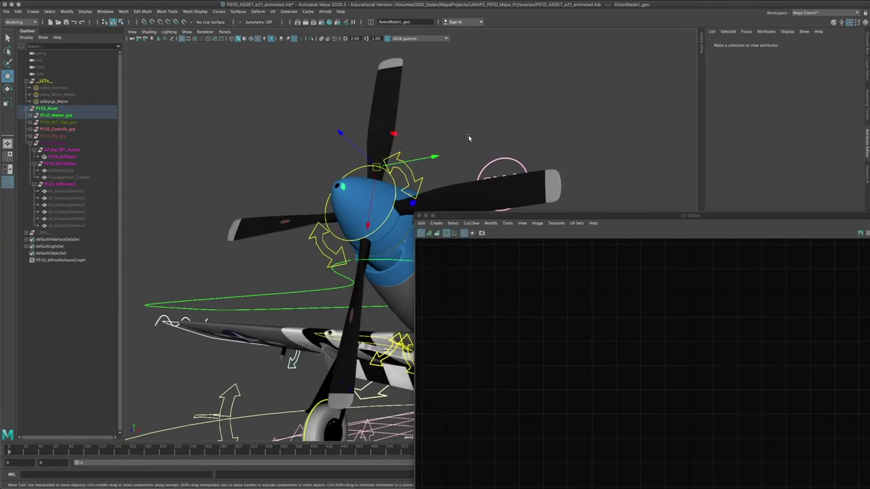
{"action": "left_click", "coordinate": [419, 216]}
{"action": "left_click_drag", "start_coordinate": [419, 215], "coordinate": [376, 193], "text": "alt"}
Turn selection highlighting back on in the viewport
{"action": "left_click", "coordinate": [187, 32]}
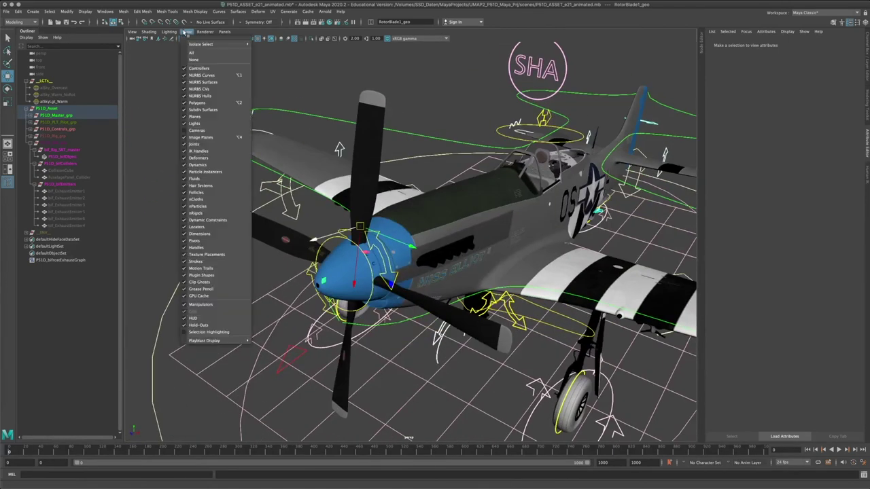
{"action": "mouse_move", "coordinate": [176, 34]}
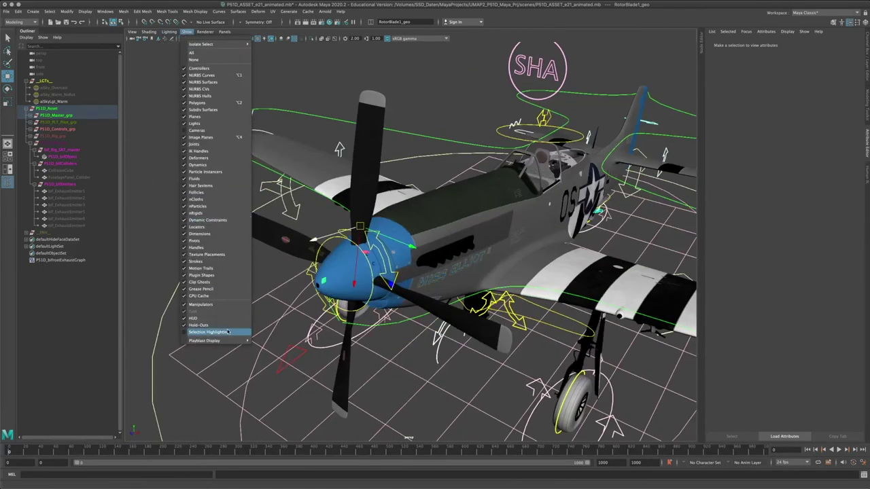
{"action": "left_click", "coordinate": [228, 333]}
{"action": "left_click_drag", "start_coordinate": [401, 286], "coordinate": [385, 272], "text": "alt"}
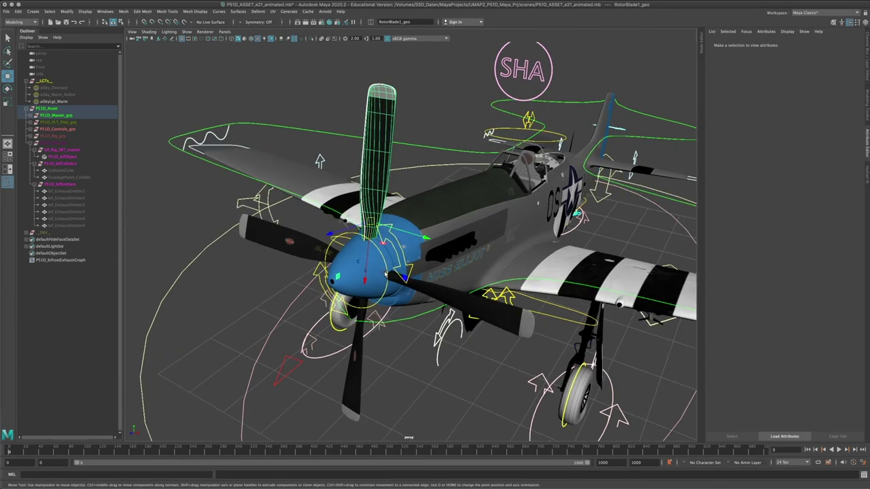
View the aircraft from its front side and set the viewport exposure to 0.00
{"action": "middle_click_drag", "start_coordinate": [383, 138], "coordinate": [390, 146], "text": "alt"}
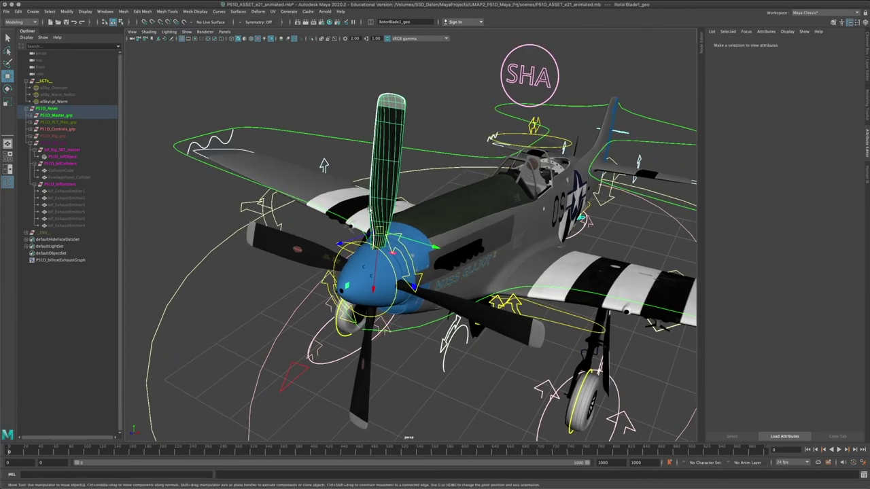
{"action": "left_click_drag", "start_coordinate": [434, 179], "coordinate": [415, 200], "text": "alt"}
{"action": "left_click_drag", "start_coordinate": [532, 207], "coordinate": [385, 246], "text": "alt"}
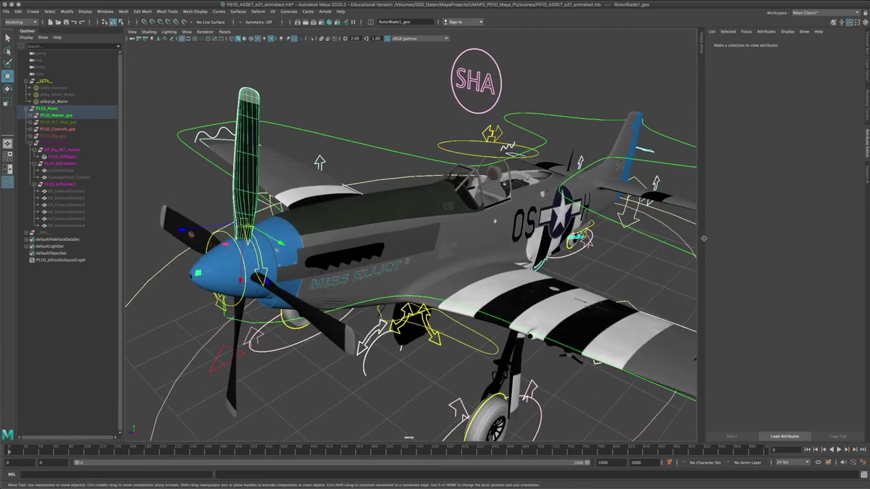
{"action": "left_click_drag", "start_coordinate": [396, 220], "coordinate": [370, 222], "text": "alt"}
{"action": "type", "text": "0"}
{"action": "key", "text": "Return"}
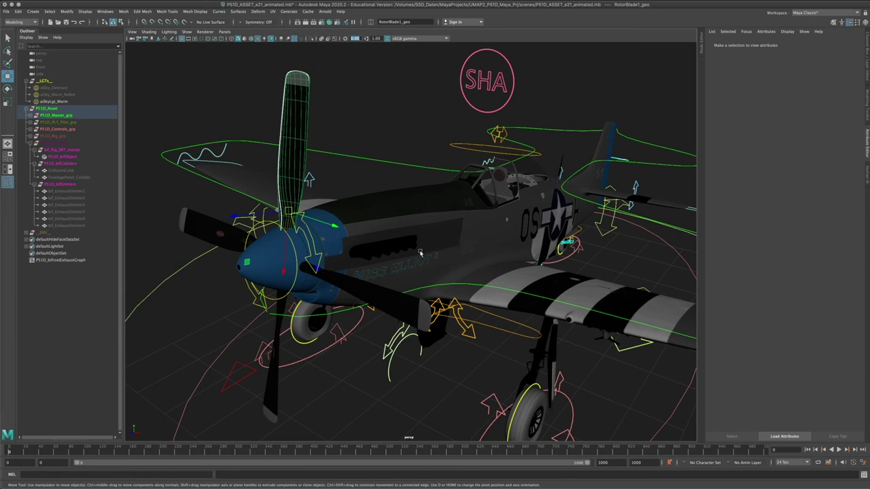
Duplicate the left exhaust three times, spacing the copies along the fuselage toward the tail
{"action": "scroll", "coordinate": [420, 253], "scroll_direction": "up", "scroll_amount": 6}
{"action": "left_click", "coordinate": [346, 244]}
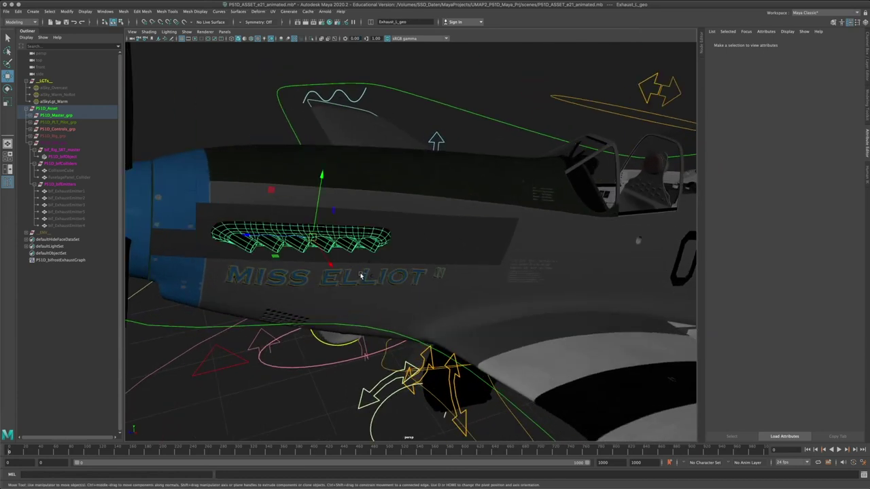
{"action": "left_click_drag", "start_coordinate": [311, 242], "coordinate": [610, 255]}
{"action": "key", "text": "ctrl+d"}
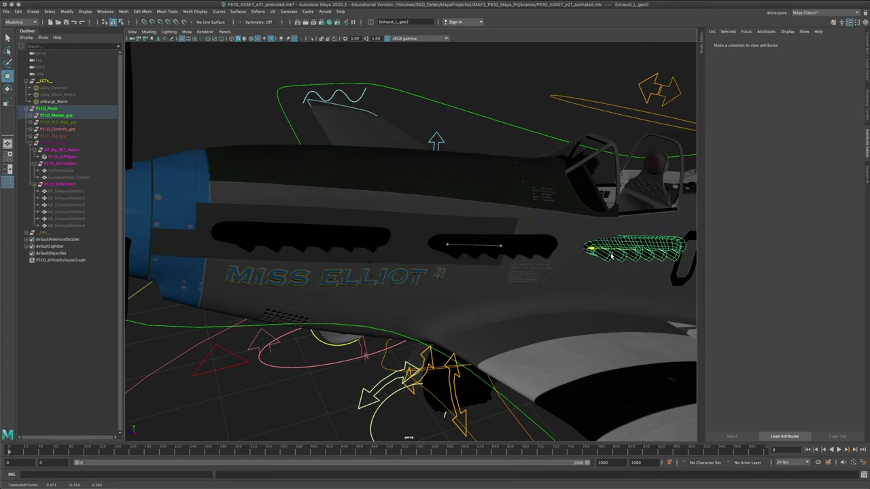
{"action": "left_click_drag", "start_coordinate": [659, 266], "coordinate": [576, 271], "text": "alt"}
{"action": "scroll", "coordinate": [439, 289], "scroll_direction": "down", "scroll_amount": 6}
{"action": "left_click_drag", "start_coordinate": [439, 290], "coordinate": [401, 275], "text": "alt"}
{"action": "middle_click_drag", "start_coordinate": [401, 275], "coordinate": [379, 264], "text": "alt"}
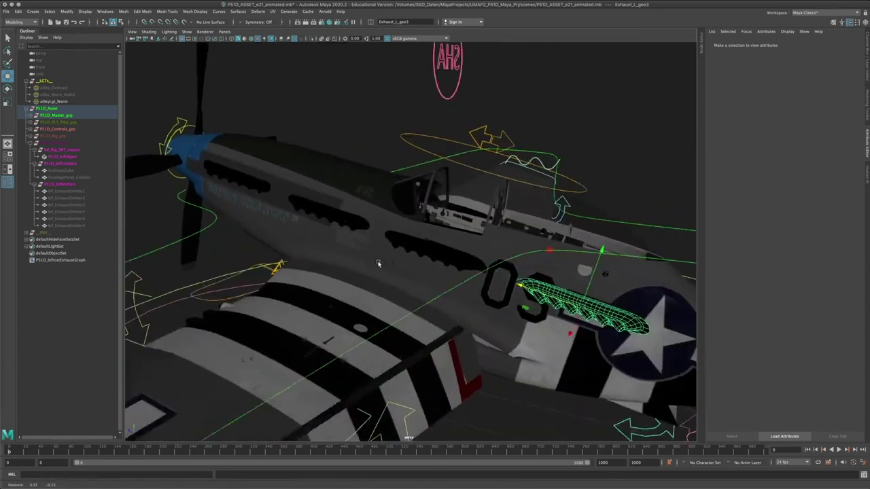
{"action": "left_click_drag", "start_coordinate": [378, 264], "coordinate": [272, 148], "text": "alt"}
{"action": "left_click", "coordinate": [272, 119]}
{"action": "left_click_drag", "start_coordinate": [333, 209], "coordinate": [305, 242], "text": "alt"}
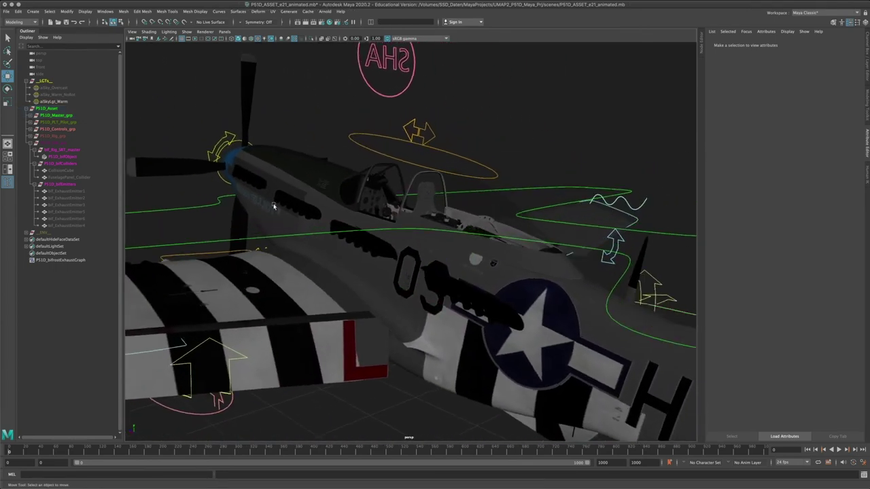
Select the original left exhaust and each of its three copies in turn to compare them
{"action": "left_click", "coordinate": [242, 183]}
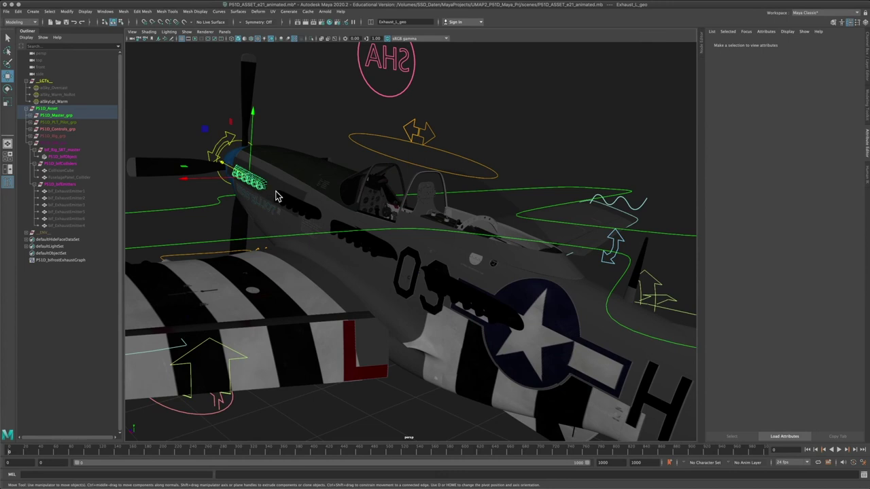
{"action": "key", "text": "ctrl+d"}
{"action": "middle_click_drag", "start_coordinate": [288, 205], "coordinate": [333, 236]}
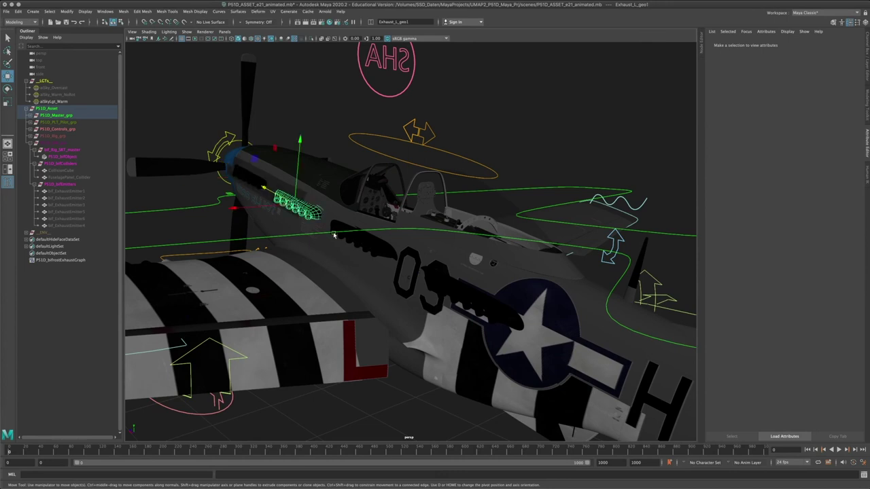
{"action": "left_click", "coordinate": [246, 181]}
{"action": "left_click", "coordinate": [297, 201]}
{"action": "left_click", "coordinate": [371, 243]}
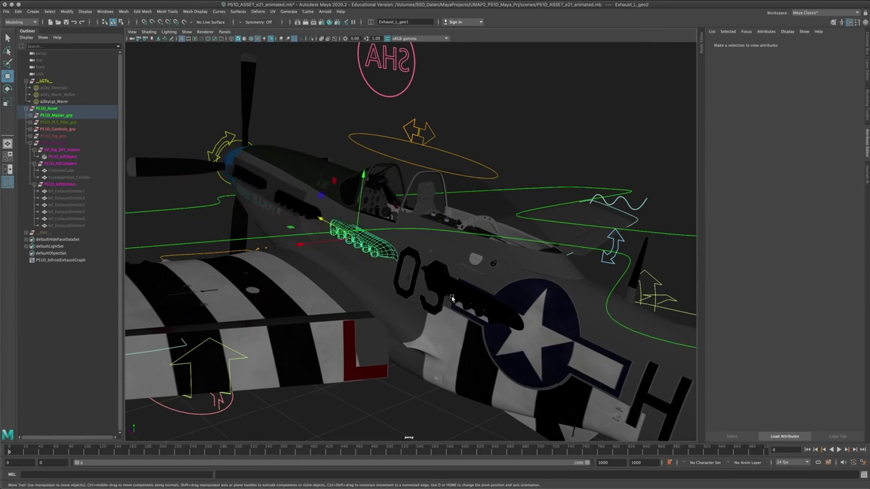
{"action": "left_click", "coordinate": [454, 288]}
{"action": "left_click_drag", "start_coordinate": [318, 257], "coordinate": [325, 263], "text": "alt"}
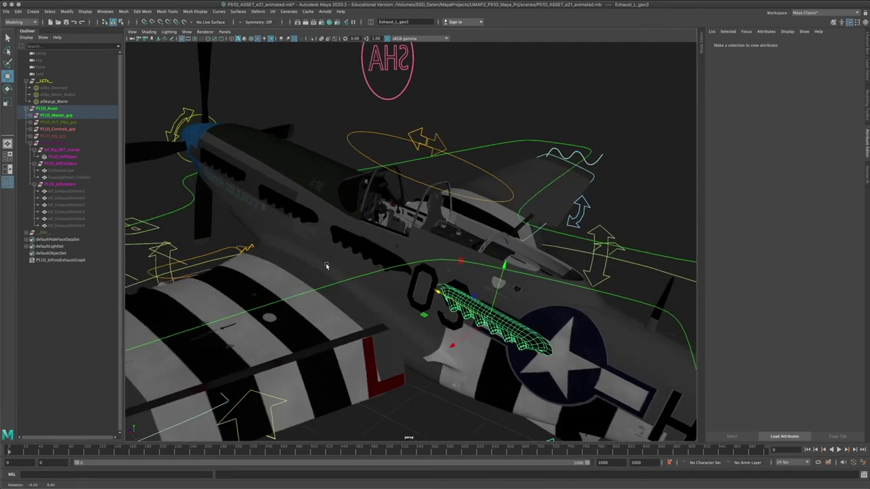
Check the original exhaust and its nearest copy, and select all three exhaust copies together
{"action": "left_click", "coordinate": [214, 170]}
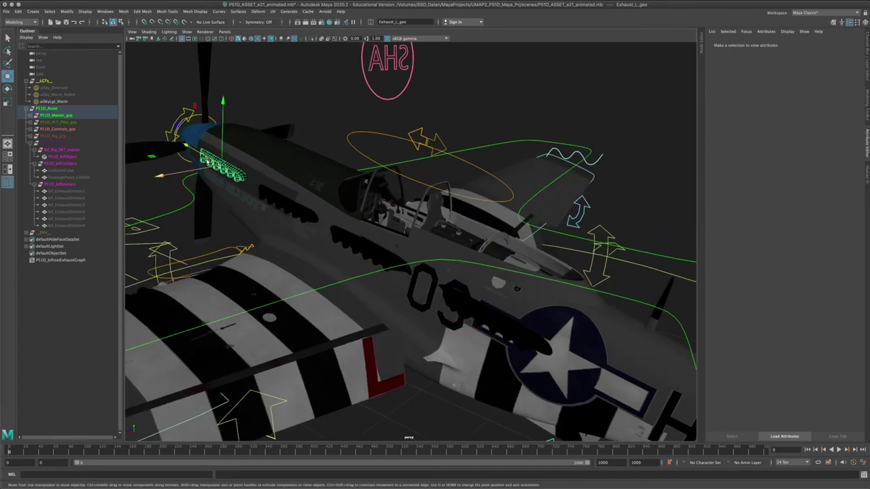
{"action": "left_click", "coordinate": [284, 204]}
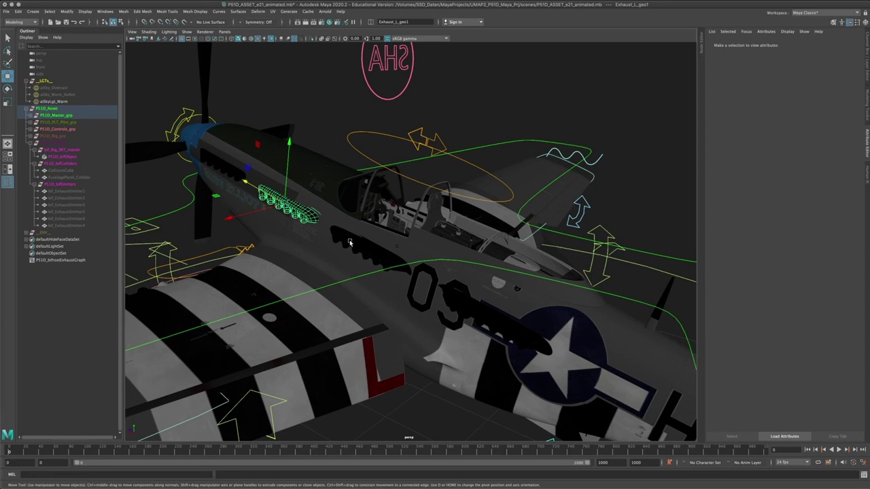
{"action": "key", "text": "shift+d"}
{"action": "key", "text": "shift+d"}
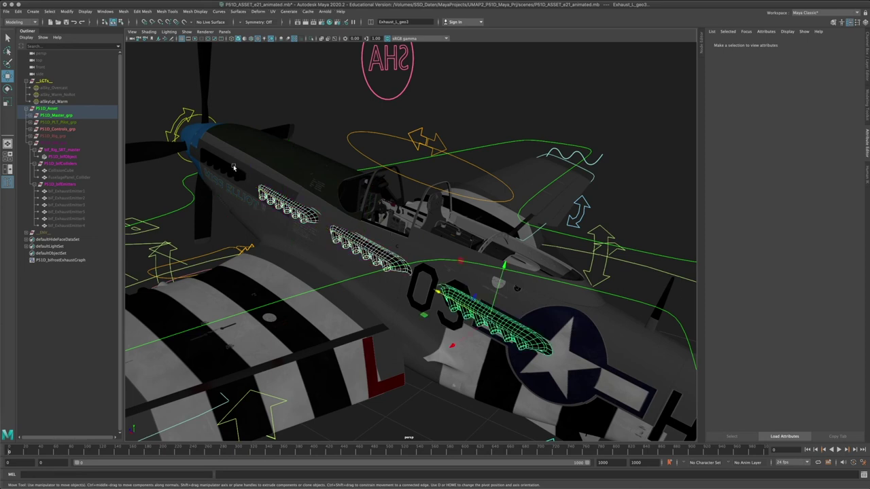
Frame the original left exhaust up close and compare it with the first copy behind it
{"action": "left_click", "coordinate": [229, 173]}
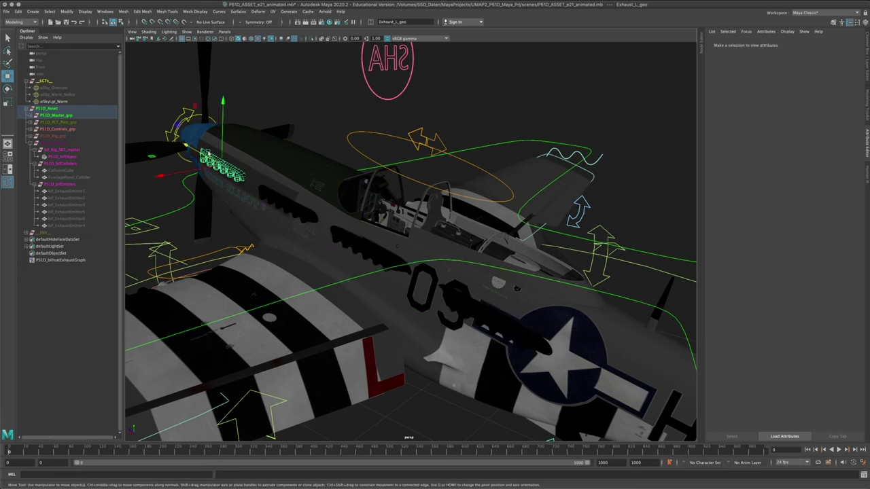
{"action": "key", "text": "f"}
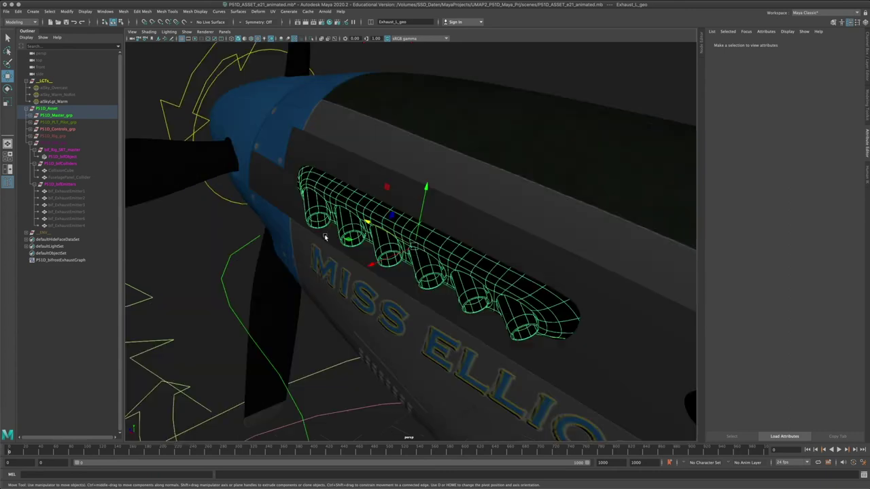
{"action": "right_click_drag", "start_coordinate": [325, 236], "coordinate": [276, 242], "text": "alt"}
{"action": "left_click_drag", "start_coordinate": [276, 243], "coordinate": [452, 276], "text": "alt"}
{"action": "middle_click_drag", "start_coordinate": [453, 276], "coordinate": [386, 247], "text": "alt"}
{"action": "left_click", "coordinate": [386, 247]}
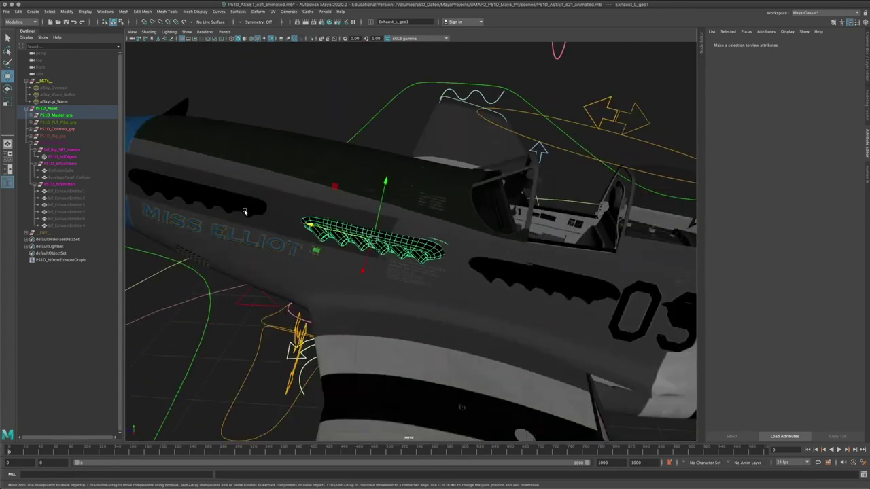
{"action": "left_click", "coordinate": [168, 184]}
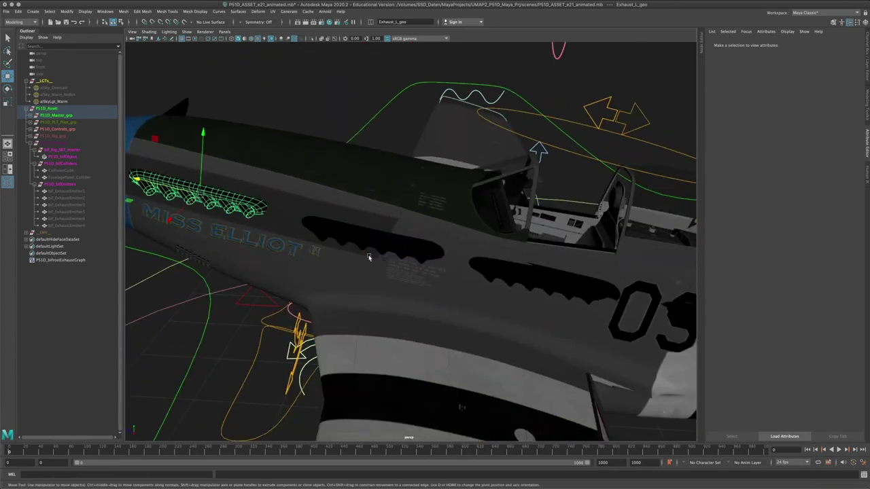
{"action": "key", "text": "shift+d"}
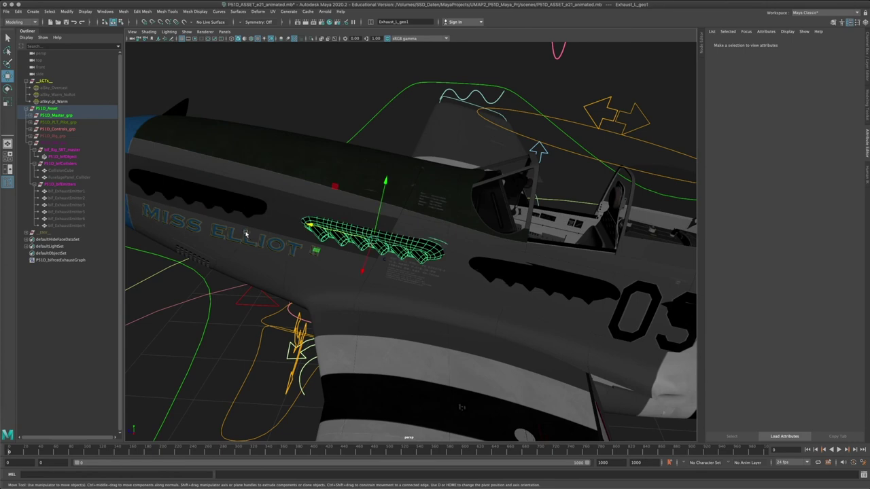
Delete the three exhaust copies from the fuselage side, keeping only the original
{"action": "right_click_drag", "start_coordinate": [664, 315], "coordinate": [538, 296], "text": "alt"}
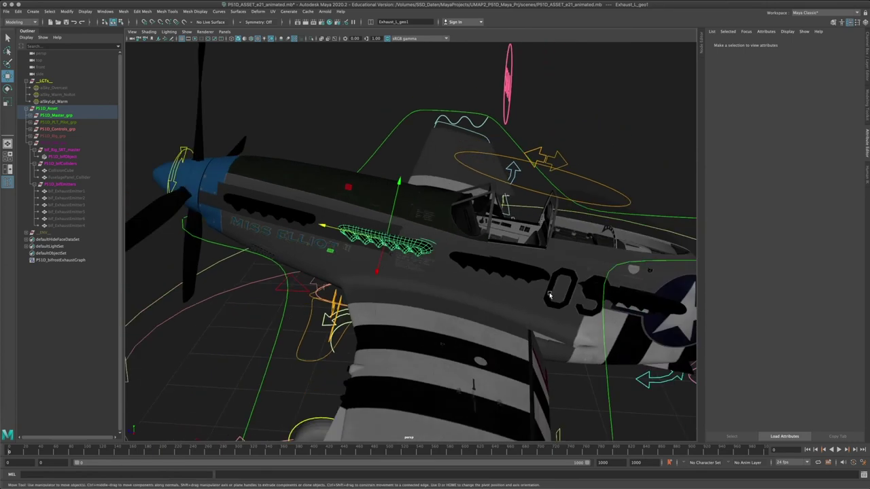
{"action": "middle_click_drag", "start_coordinate": [538, 295], "coordinate": [495, 276], "text": "alt"}
{"action": "key", "text": "Delete"}
{"action": "left_click", "coordinate": [478, 256]}
{"action": "key", "text": "Delete"}
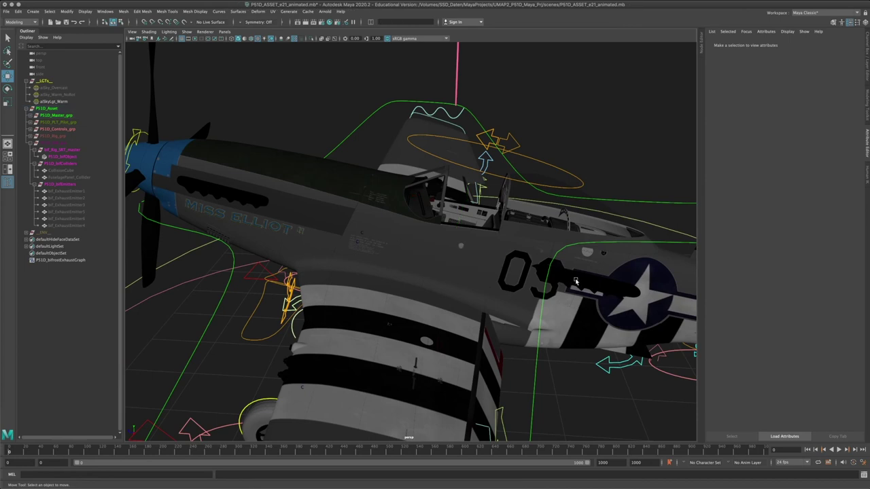
Open the UV Editor for the original left exhaust and bring all its UV shells into view
{"action": "left_click", "coordinate": [233, 195]}
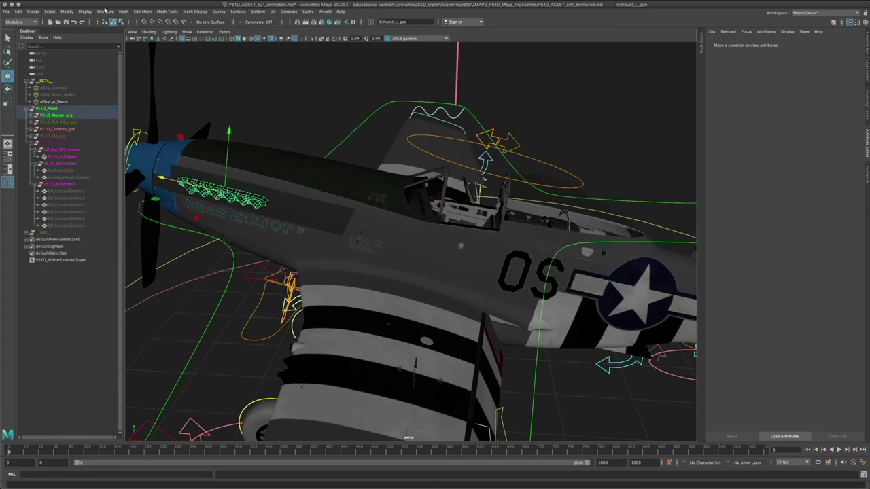
{"action": "left_click", "coordinate": [105, 12]}
{"action": "mouse_move", "coordinate": [129, 44]}
{"action": "left_click", "coordinate": [197, 56]}
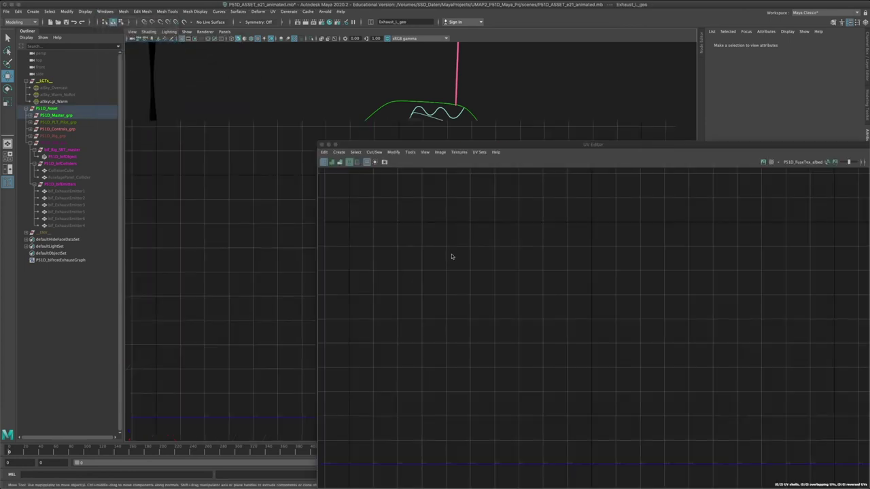
{"action": "scroll", "coordinate": [669, 356], "scroll_direction": "down", "scroll_amount": 6}
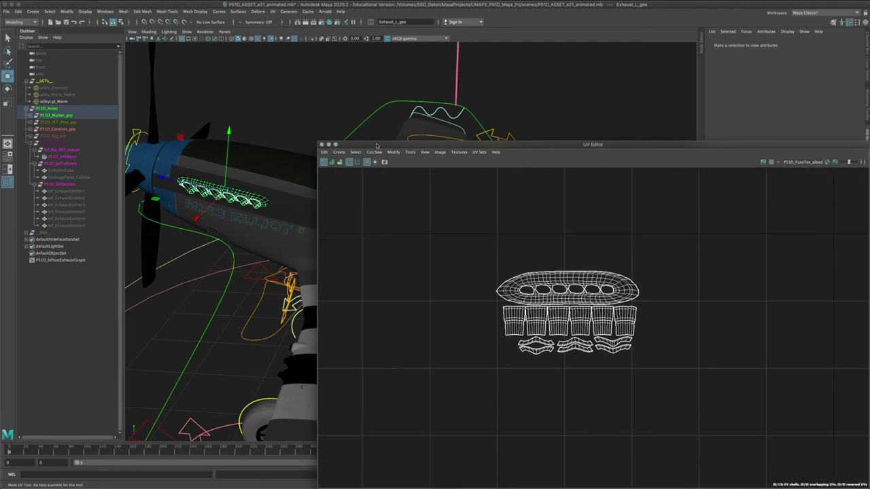
Move the UV Editor clear of the aircraft and duplicate the left exhaust three times along the fuselage
{"action": "left_click_drag", "start_coordinate": [377, 146], "coordinate": [571, 145]}
{"action": "key", "text": "ctrl+d"}
{"action": "left_click_drag", "start_coordinate": [167, 179], "coordinate": [272, 208]}
{"action": "mouse_move", "coordinate": [323, 226]}
{"action": "left_mouse_down"}
{"action": "mouse_move", "coordinate": [356, 228]}
{"action": "mouse_move", "coordinate": [340, 252]}
{"action": "mouse_move", "coordinate": [327, 252]}
{"action": "mouse_move", "coordinate": [418, 248]}
{"action": "mouse_move", "coordinate": [300, 284]}
{"action": "mouse_move", "coordinate": [366, 277]}
{"action": "mouse_move", "coordinate": [296, 190]}
{"action": "left_mouse_up"}
{"action": "key", "text": "ctrl+d"}
{"action": "key", "text": "ctrl+d"}
Shade the aircraft with the default material and select all four exhausts to examine their combined UV layout
{"action": "left_click", "coordinate": [148, 31]}
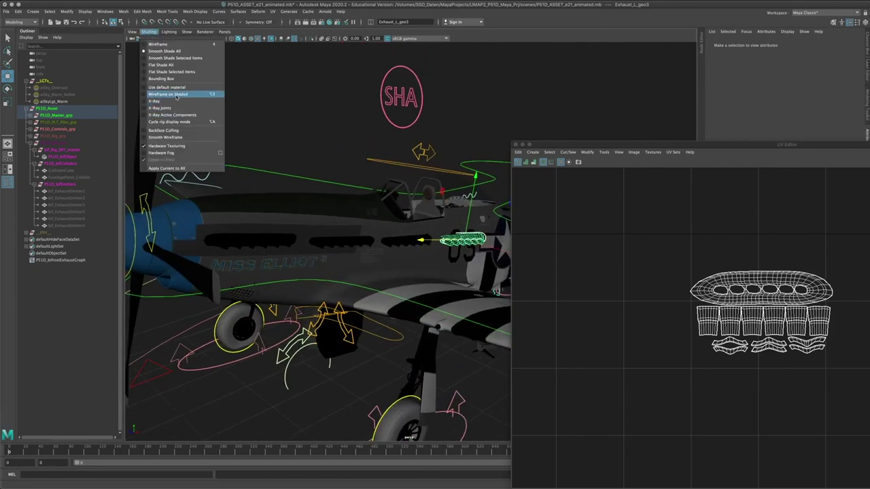
{"action": "left_click", "coordinate": [170, 87]}
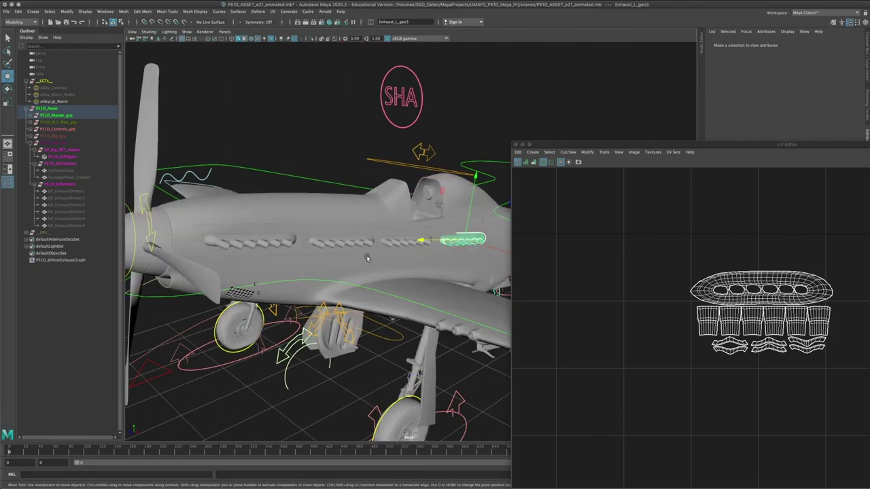
{"action": "left_click_drag", "start_coordinate": [365, 252], "coordinate": [400, 243], "text": "alt"}
{"action": "left_click", "coordinate": [400, 242], "text": "shift"}
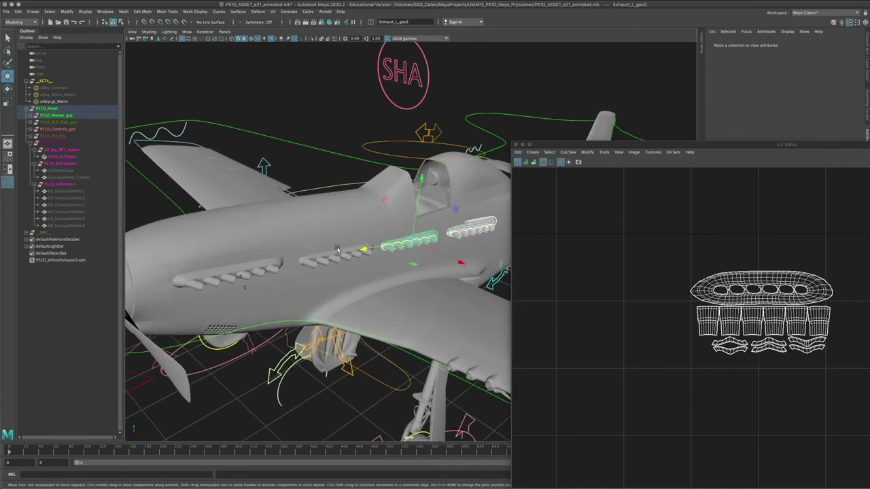
{"action": "left_click", "coordinate": [275, 269], "text": "shift"}
{"action": "left_click", "coordinate": [323, 256]}
{"action": "left_click", "coordinate": [422, 241], "text": "shift"}
{"action": "left_click", "coordinate": [493, 232], "text": "shift"}
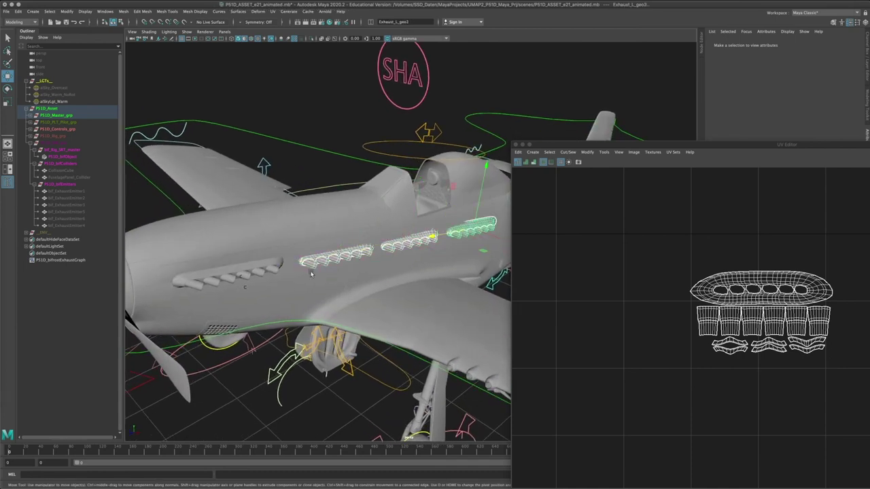
{"action": "left_click", "coordinate": [273, 270], "text": "shift"}
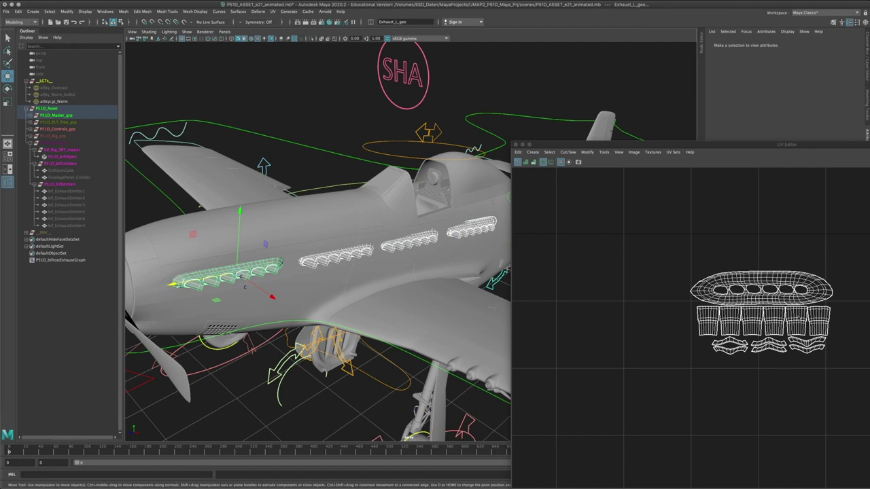
{"action": "middle_click_drag", "start_coordinate": [773, 320], "coordinate": [695, 304], "text": "alt"}
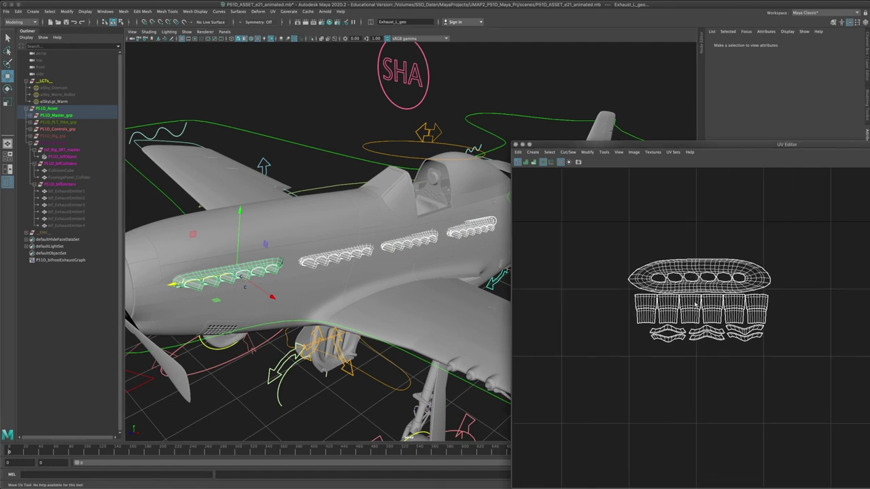
Select all UVs of the first exhaust copy and move them horizontally to sit beside their original location
{"action": "left_click", "coordinate": [348, 257]}
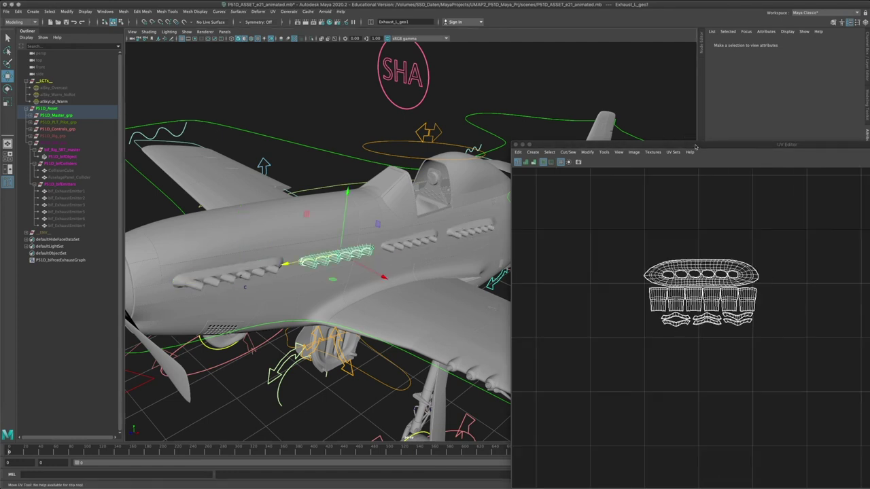
{"action": "left_click_drag", "start_coordinate": [695, 146], "coordinate": [512, 127]}
{"action": "right_click_drag", "start_coordinate": [535, 204], "coordinate": [575, 201]}
{"action": "left_click_drag", "start_coordinate": [449, 227], "coordinate": [598, 309]}
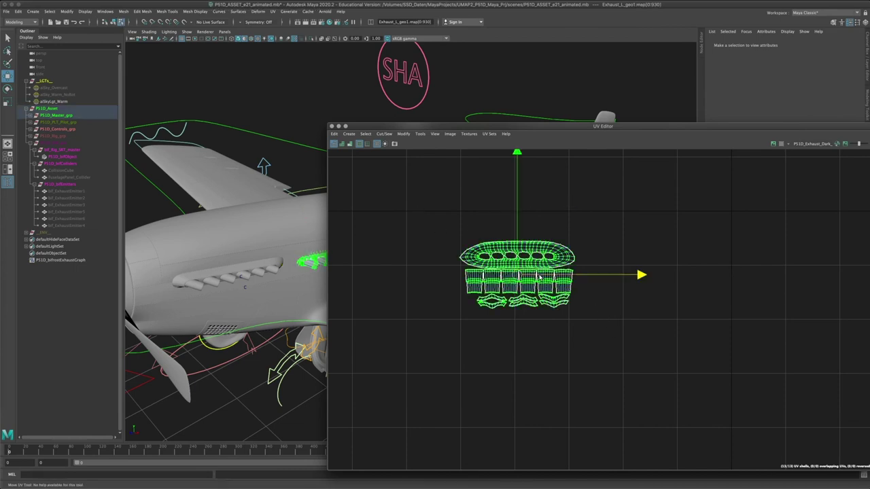
{"action": "left_click_drag", "start_coordinate": [540, 275], "coordinate": [655, 275]}
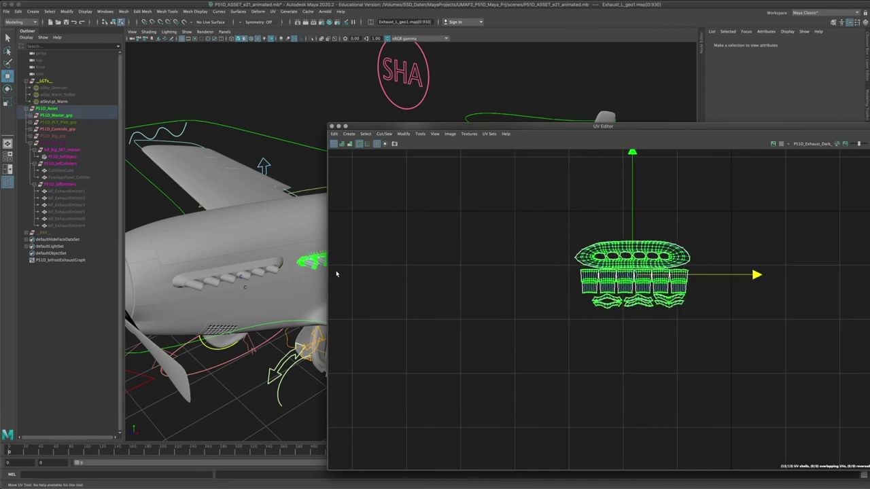
Return to object mode and select the original exhaust together with its first copy to compare their UV positions
{"action": "left_click", "coordinate": [272, 261]}
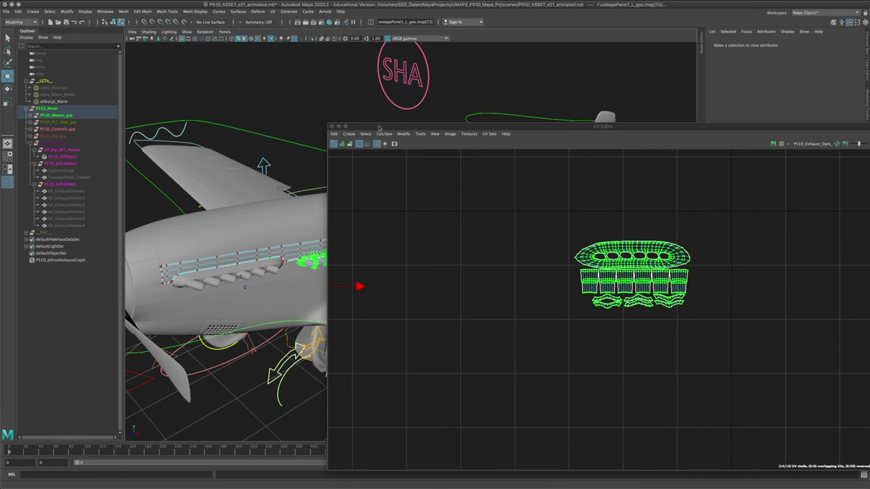
{"action": "left_click_drag", "start_coordinate": [377, 126], "coordinate": [491, 131]}
{"action": "right_click_drag", "start_coordinate": [335, 259], "coordinate": [359, 249]}
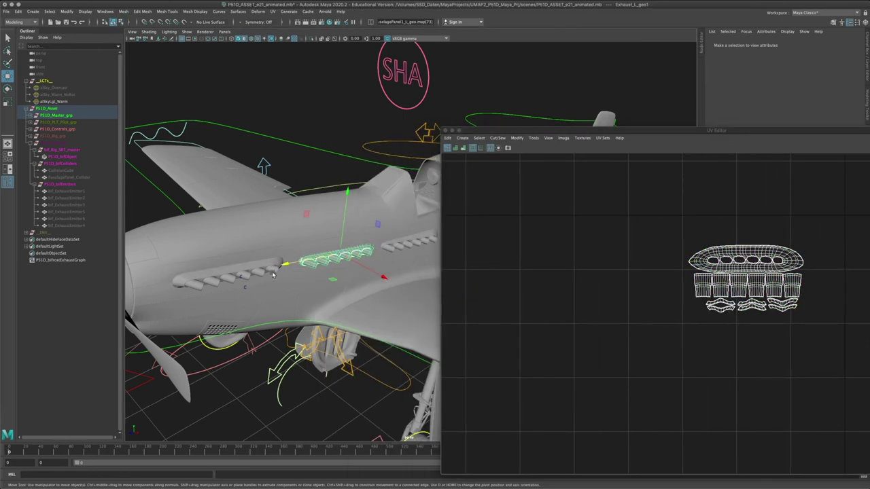
{"action": "left_click", "coordinate": [280, 275]}
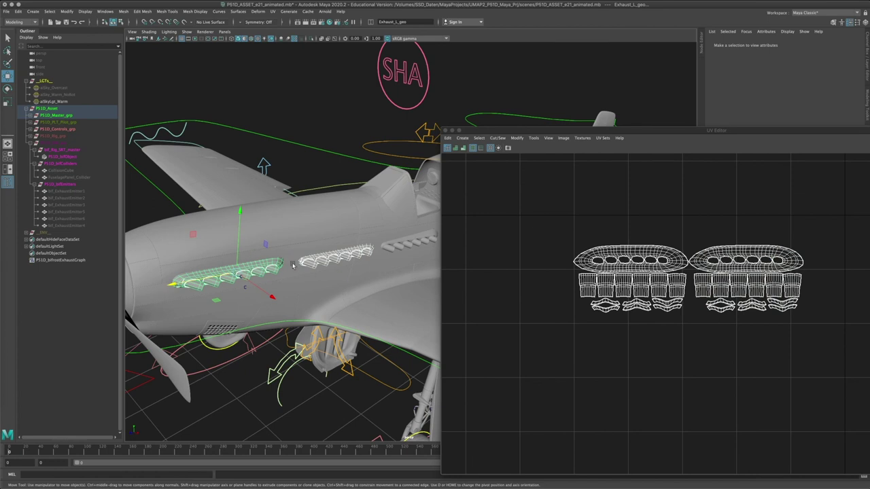
Select the original exhaust, its first copy and its second copy in turn to check each one's UV shells
{"action": "left_click", "coordinate": [261, 273]}
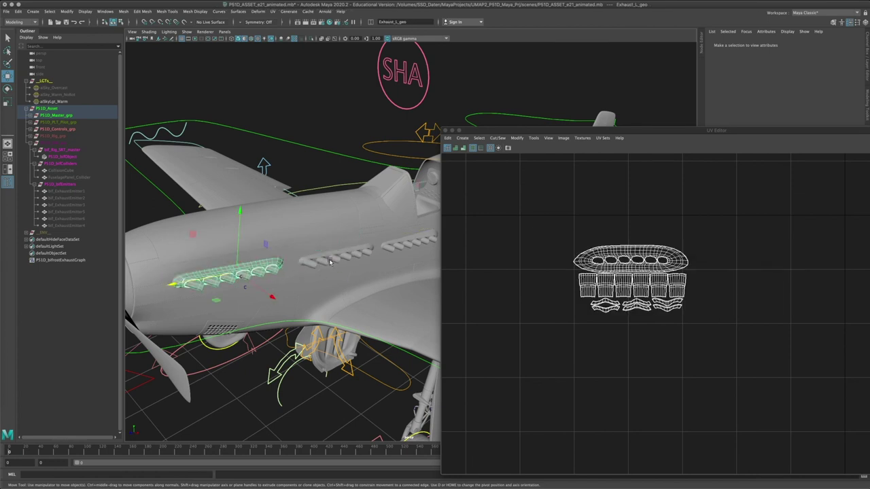
{"action": "left_click", "coordinate": [356, 255]}
{"action": "left_click", "coordinate": [416, 243]}
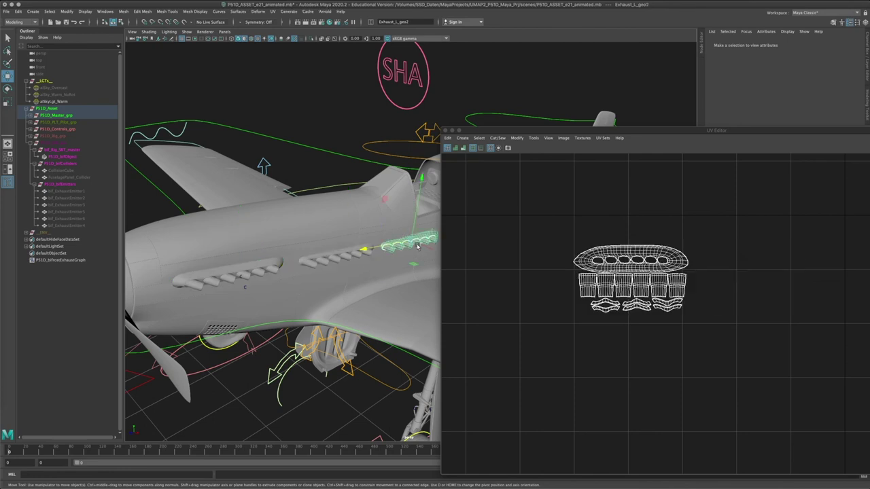
Delete the two rearmost exhaust copies, keep the copy closest to the original, and close the UV Editor
{"action": "key", "text": "Delete"}
{"action": "left_click_drag", "start_coordinate": [484, 131], "coordinate": [607, 219]}
{"action": "left_click", "coordinate": [397, 264]}
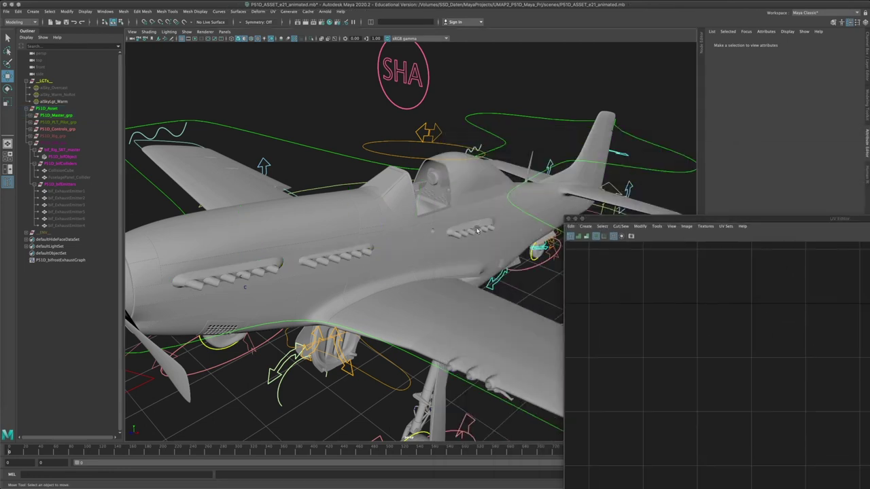
{"action": "left_click", "coordinate": [363, 257]}
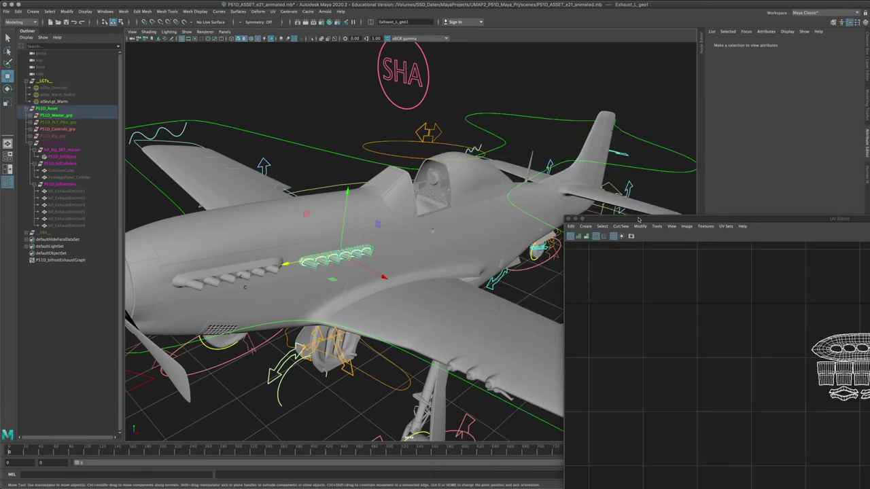
{"action": "left_click_drag", "start_coordinate": [639, 220], "coordinate": [448, 85]}
{"action": "left_click", "coordinate": [377, 85]}
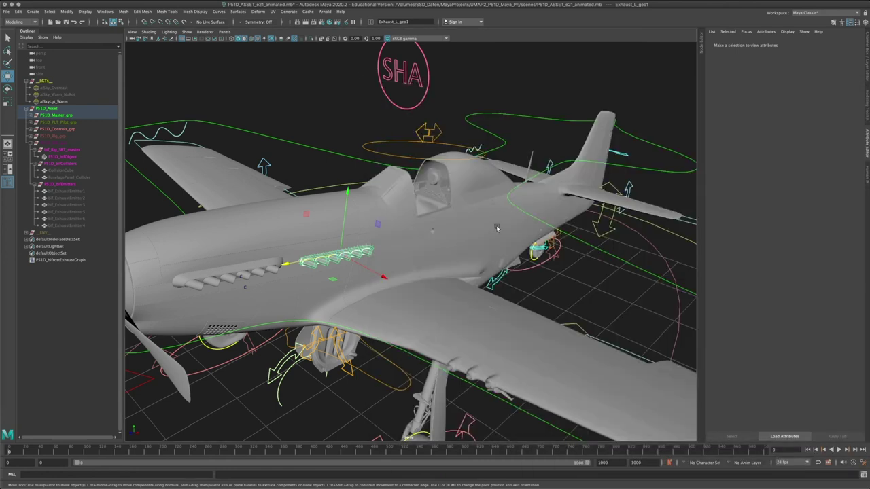
Select the original exhaust with its remaining copy and reopen the UV Editor to examine all their UVs side by side
{"action": "right_click_drag", "start_coordinate": [496, 228], "coordinate": [395, 205], "text": "alt"}
{"action": "left_click_drag", "start_coordinate": [405, 238], "coordinate": [384, 243], "text": "alt"}
{"action": "right_click_drag", "start_coordinate": [333, 235], "coordinate": [374, 235], "text": "alt"}
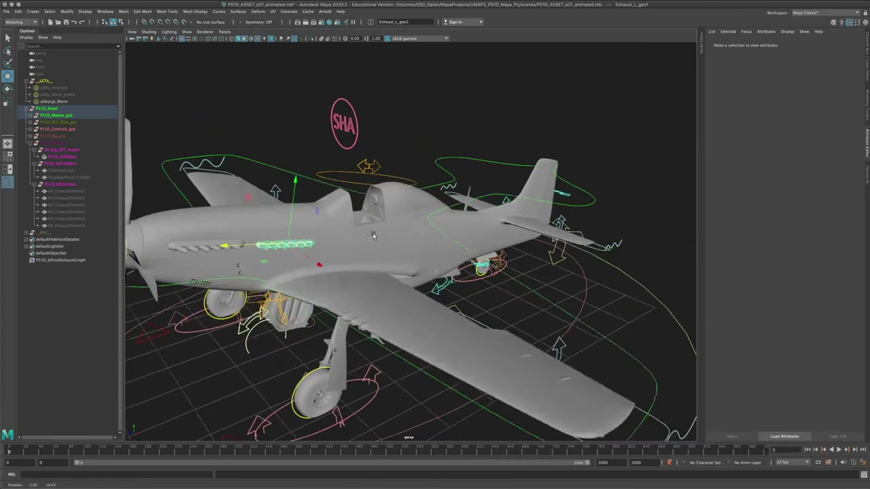
{"action": "middle_click_drag", "start_coordinate": [227, 242], "coordinate": [371, 233], "text": "alt"}
{"action": "left_click", "coordinate": [353, 241]}
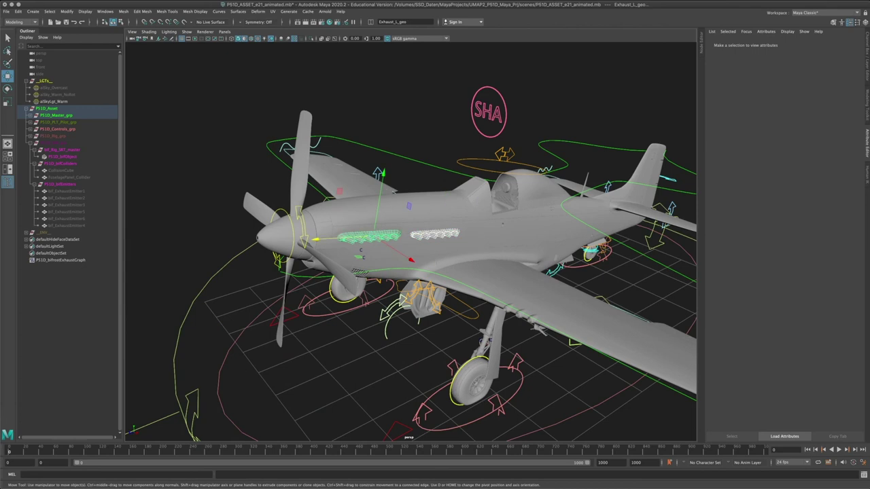
{"action": "left_click", "coordinate": [105, 12]}
{"action": "mouse_move", "coordinate": [146, 43]}
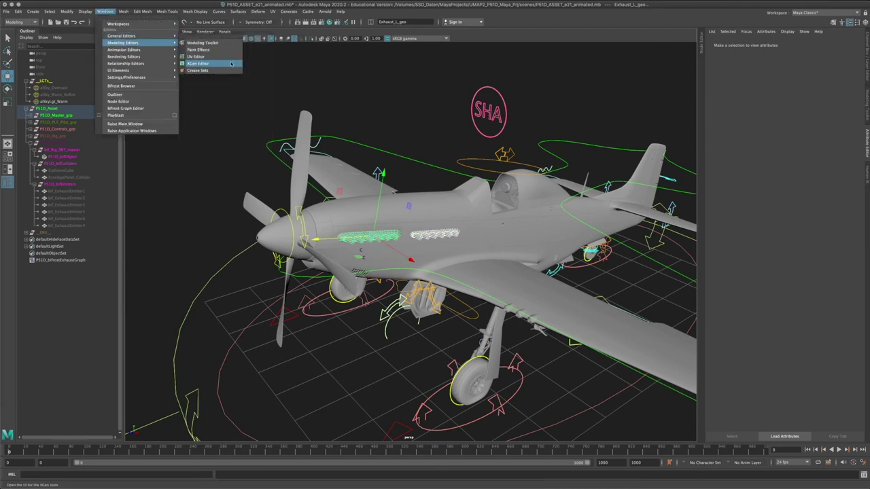
{"action": "left_click", "coordinate": [197, 57]}
{"action": "scroll", "coordinate": [542, 219], "scroll_direction": "down", "scroll_amount": 3}
{"action": "scroll", "coordinate": [530, 219], "scroll_direction": "down", "scroll_amount": 2}
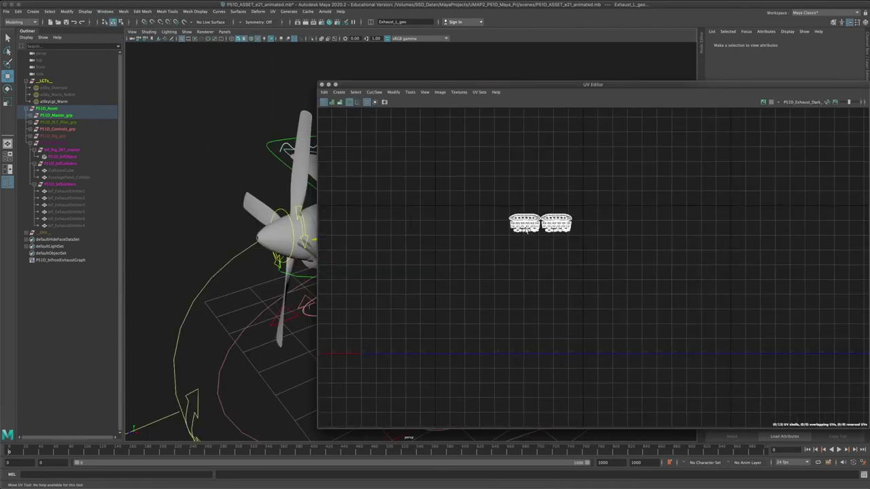
{"action": "right_click_drag", "start_coordinate": [494, 213], "coordinate": [524, 212]}
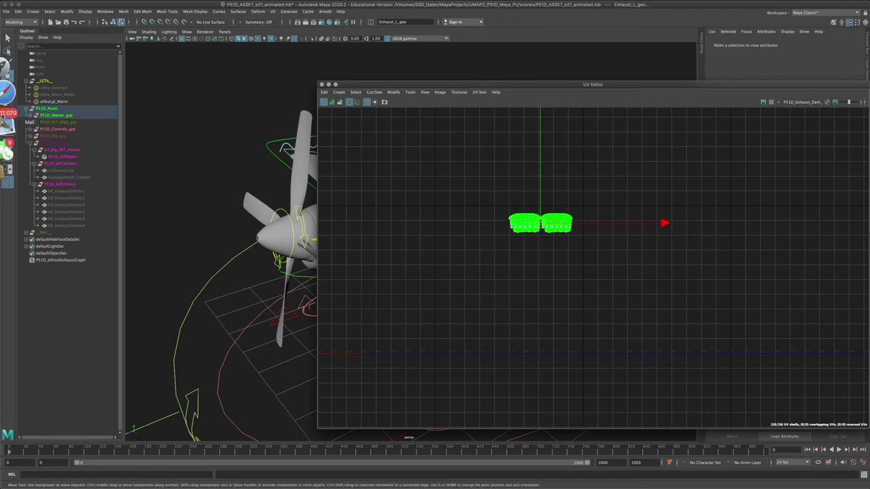
Select the whole P51D_Asset group to examine the aircraft's complete UV layout, and clear the selection
{"action": "left_click", "coordinate": [44, 112]}
{"action": "left_click", "coordinate": [44, 109]}
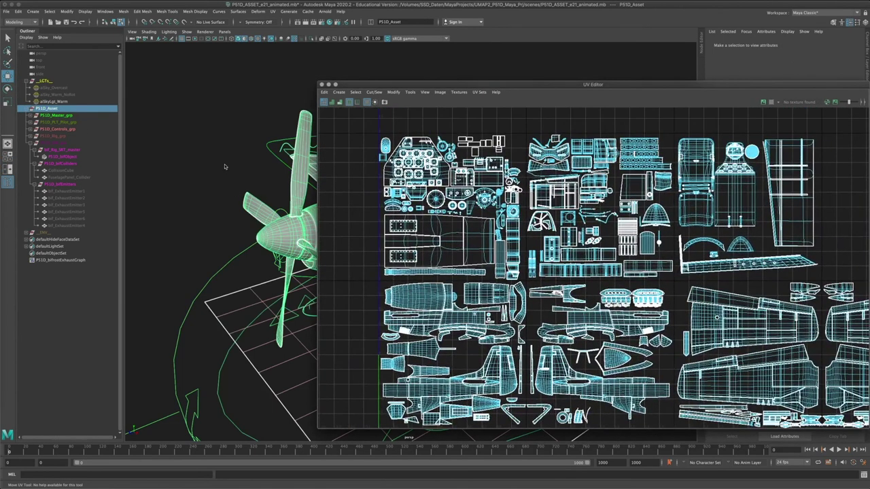
{"action": "left_click_drag", "start_coordinate": [206, 141], "coordinate": [186, 142], "text": "alt"}
{"action": "left_click", "coordinate": [186, 85]}
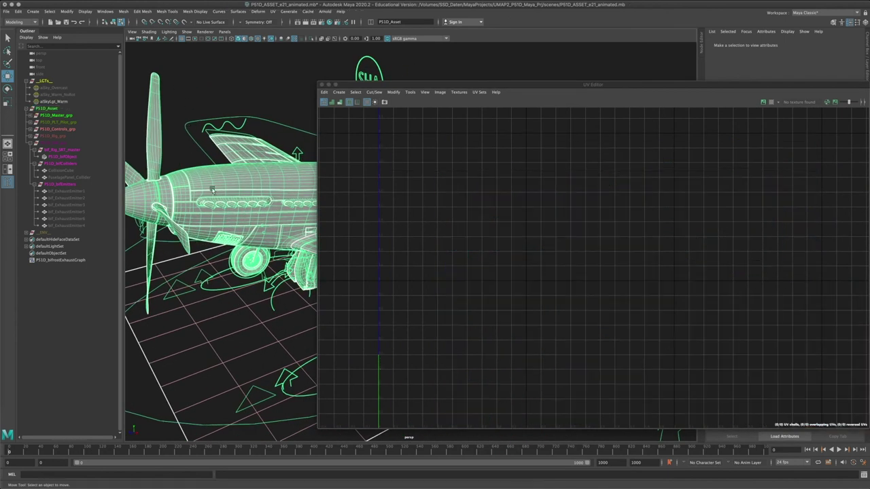
Select all UVs of the original front exhaust and scale them up uniformly to nearly four times their size
{"action": "left_click", "coordinate": [223, 202]}
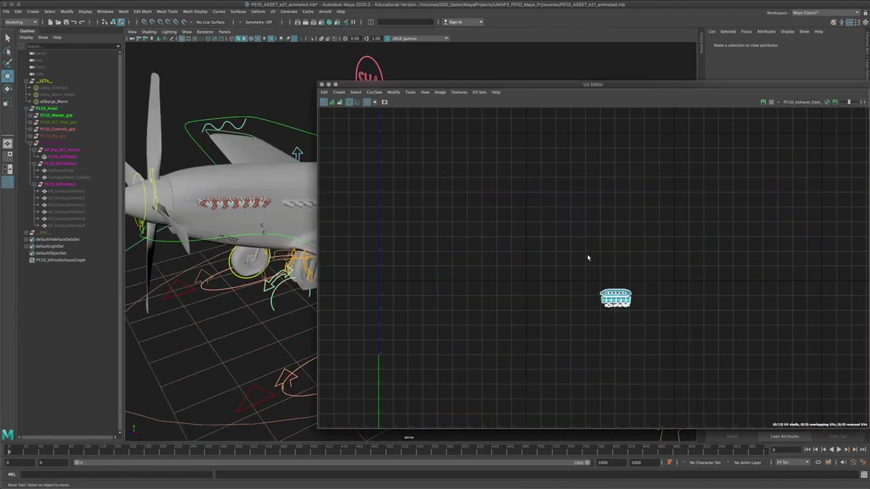
{"action": "right_click_drag", "start_coordinate": [593, 246], "coordinate": [614, 247]}
{"action": "left_click_drag", "start_coordinate": [569, 254], "coordinate": [651, 334]}
{"action": "middle_click_drag", "start_coordinate": [595, 336], "coordinate": [633, 249], "text": "alt"}
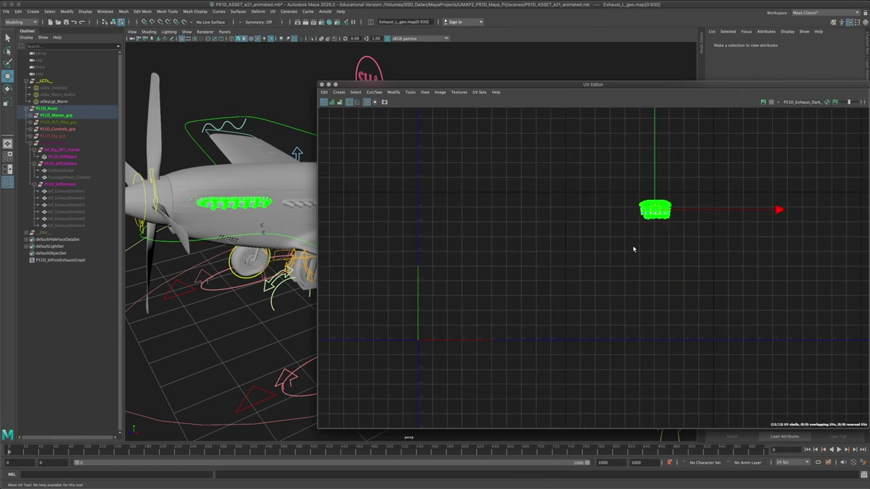
{"action": "key", "text": "r"}
{"action": "left_click_drag", "start_coordinate": [670, 210], "coordinate": [838, 197]}
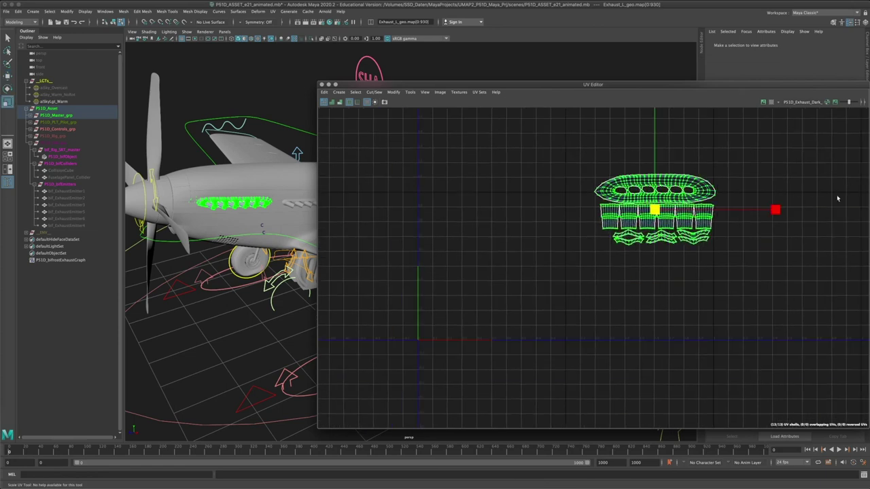
Move the exhaust UVs beside the V axis, enlarge them slightly to nearly one tile wide, and place them below the U axis
{"action": "key", "text": "w"}
{"action": "left_click_drag", "start_coordinate": [656, 212], "coordinate": [515, 264]}
{"action": "key", "text": "r"}
{"action": "key", "text": "w"}
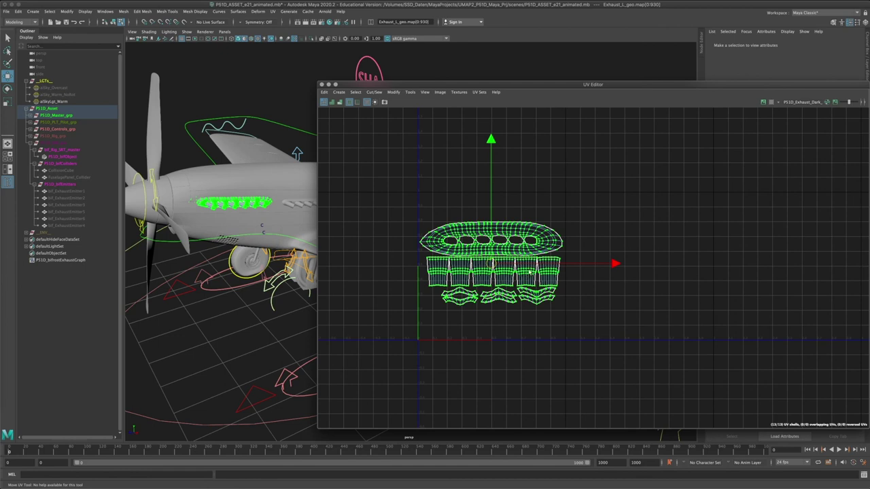
{"action": "left_click_drag", "start_coordinate": [490, 141], "coordinate": [501, 262]}
{"action": "middle_click_drag", "start_coordinate": [528, 334], "coordinate": [521, 208], "text": "alt"}
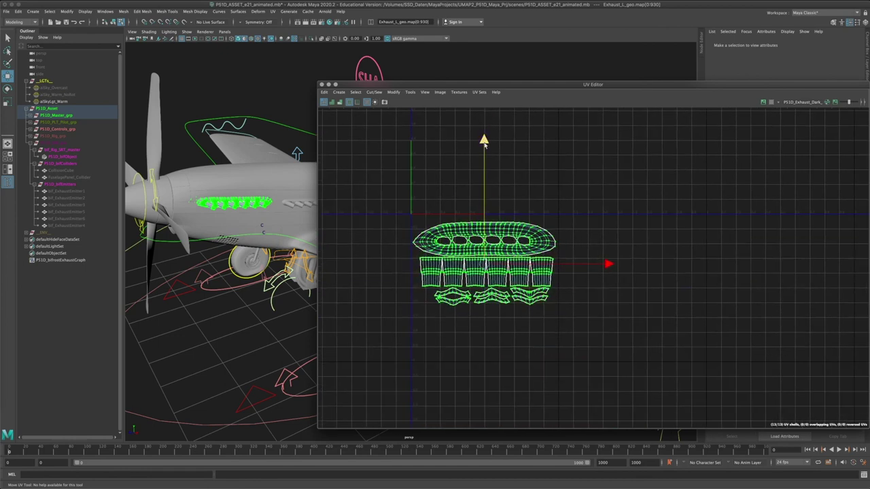
{"action": "left_click_drag", "start_coordinate": [481, 171], "coordinate": [482, 164]}
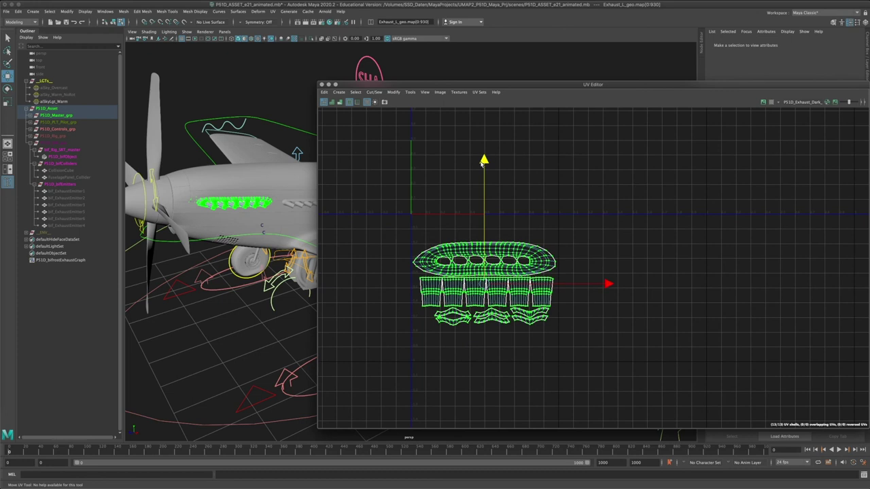
Return the rear exhaust copy to object mode and delete it
{"action": "left_click", "coordinate": [297, 206]}
{"action": "right_click", "coordinate": [297, 203]}
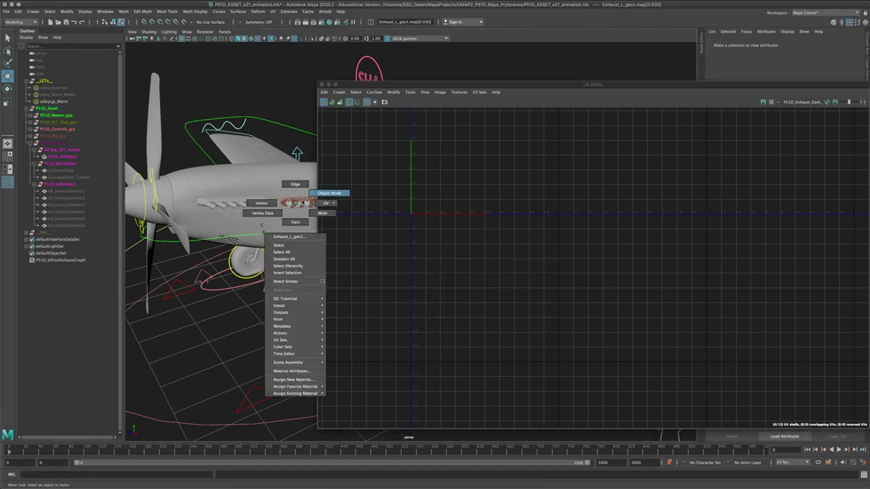
{"action": "right_click_drag", "start_coordinate": [303, 202], "coordinate": [302, 199]}
{"action": "key", "text": "Delete"}
Duplicate the original exhaust and move the copy rearward along the fuselage
{"action": "left_click", "coordinate": [235, 203]}
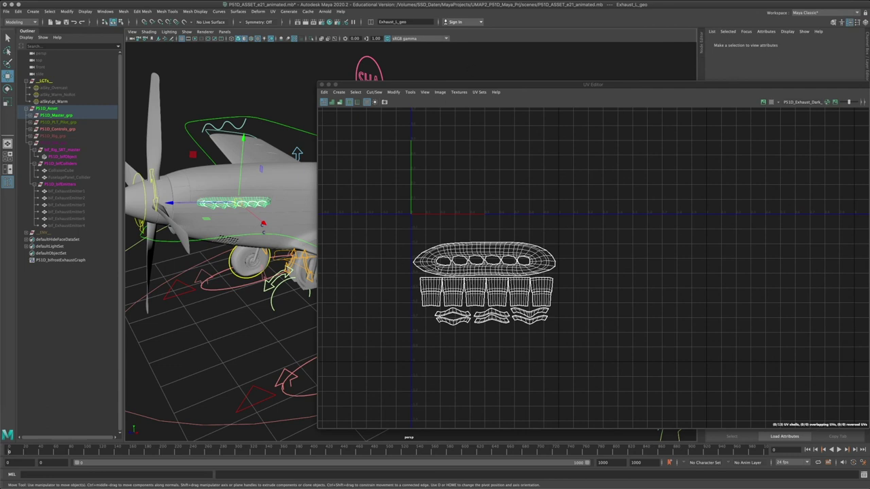
{"action": "scroll", "coordinate": [549, 289], "scroll_direction": "down", "scroll_amount": 2}
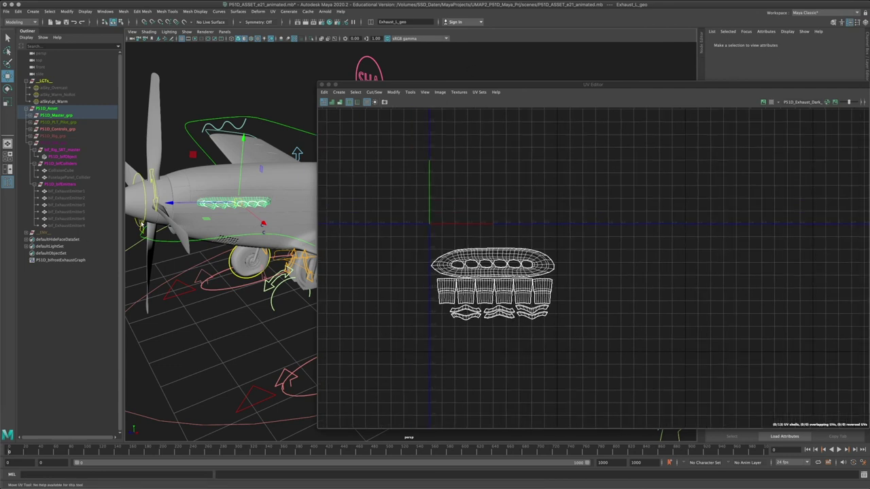
{"action": "key", "text": "ctrl+d"}
{"action": "left_click_drag", "start_coordinate": [166, 203], "coordinate": [220, 218]}
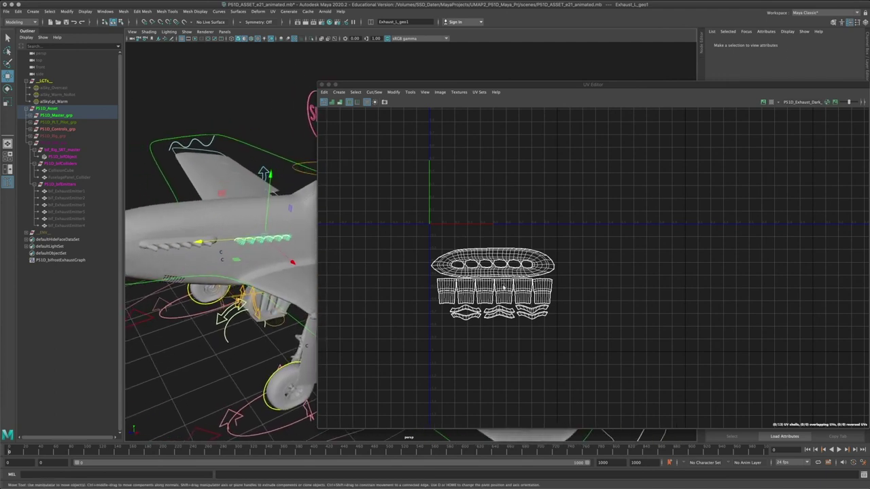
Select all UVs of the new rear exhaust copy in the UV Editor
{"action": "left_click", "coordinate": [242, 103]}
{"action": "left_click", "coordinate": [265, 238]}
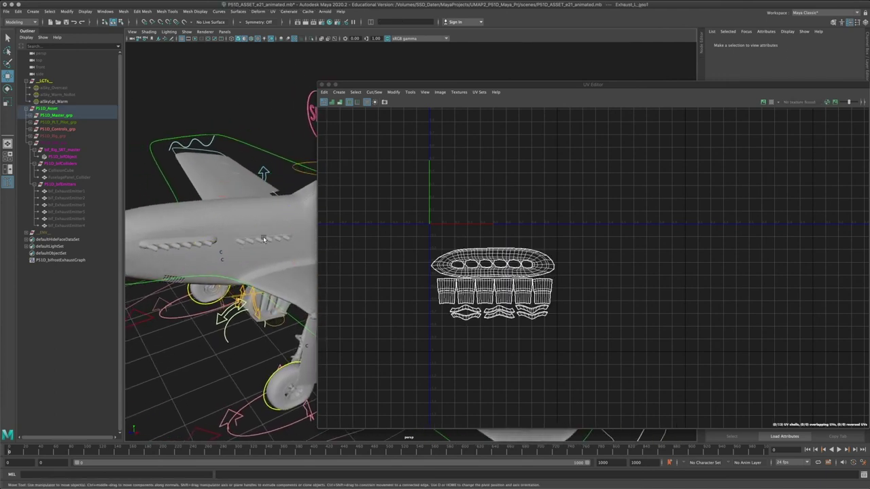
{"action": "left_click_drag", "start_coordinate": [479, 84], "coordinate": [290, 72]}
{"action": "right_click_drag", "start_coordinate": [302, 223], "coordinate": [333, 223]}
{"action": "left_click_drag", "start_coordinate": [208, 205], "coordinate": [452, 350]}
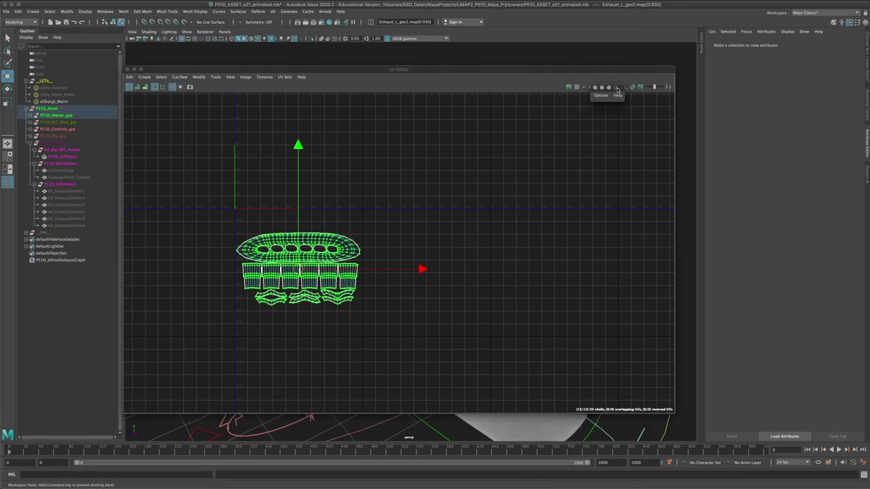
Dock the UV Toolkit beside the UV Editor and move the selected UVs 1.0000 unit in the positive U direction
{"action": "left_click", "coordinate": [568, 87]}
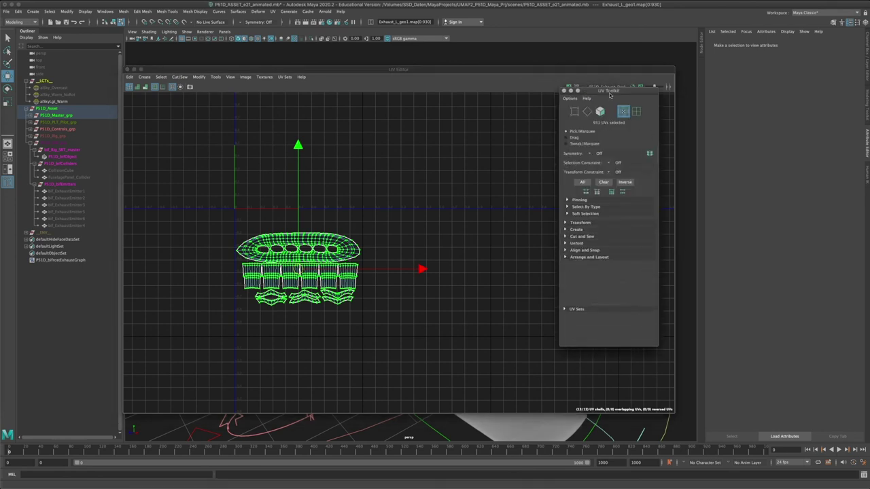
{"action": "left_click_drag", "start_coordinate": [610, 91], "coordinate": [675, 119]}
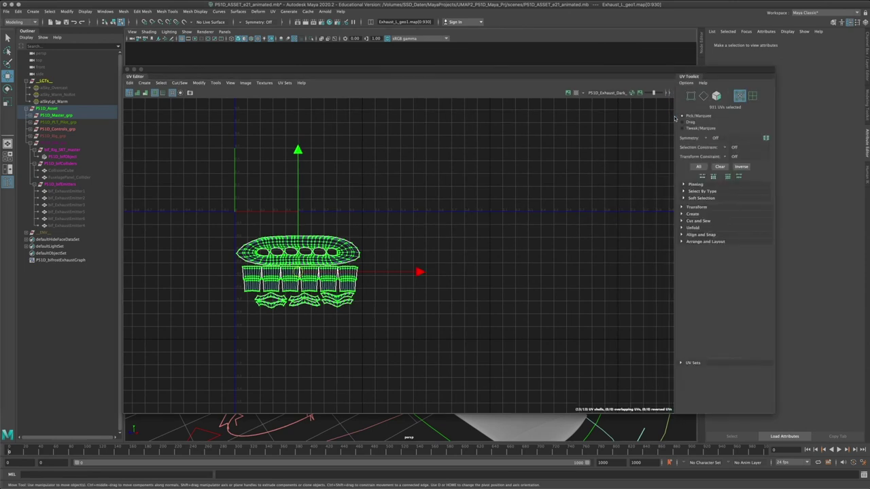
{"action": "left_click", "coordinate": [696, 207]}
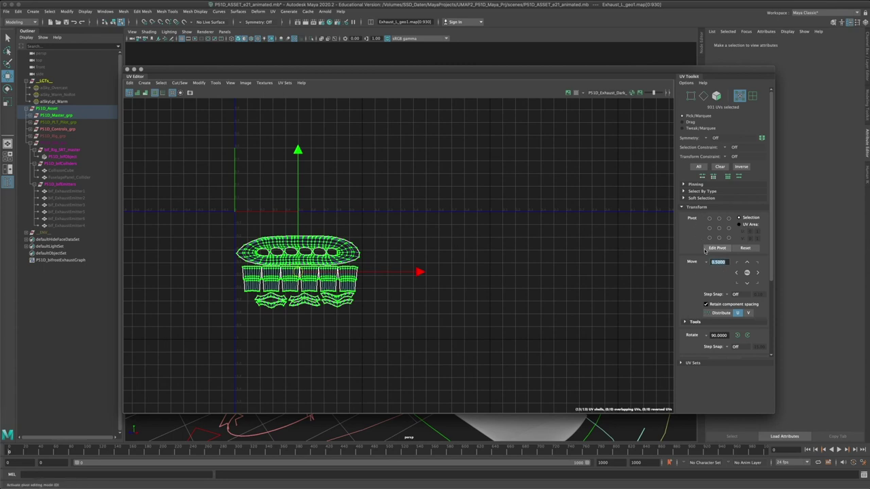
{"action": "left_click", "coordinate": [723, 264]}
{"action": "type", "text": "1"}
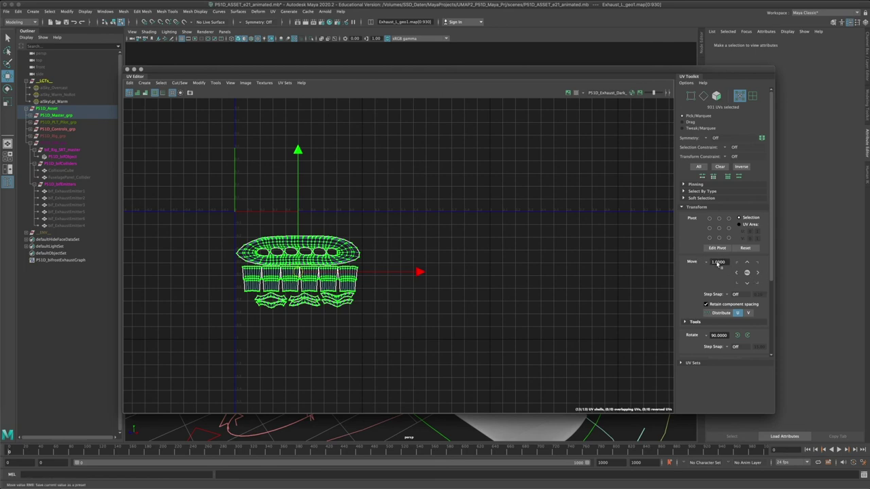
{"action": "left_click", "coordinate": [758, 273]}
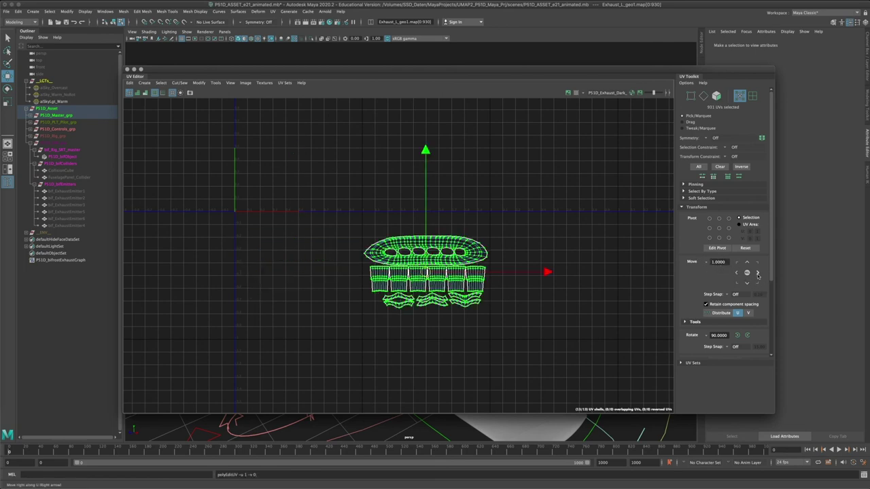
Return the rear copy to object mode and select it with the original exhaust to compare their UV tiles
{"action": "left_click_drag", "start_coordinate": [316, 71], "coordinate": [535, 101]}
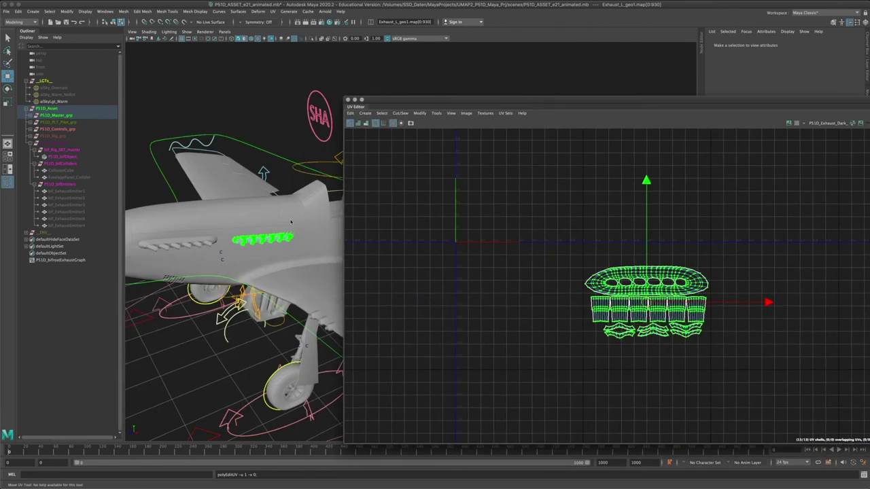
{"action": "right_click_drag", "start_coordinate": [262, 240], "coordinate": [193, 248]}
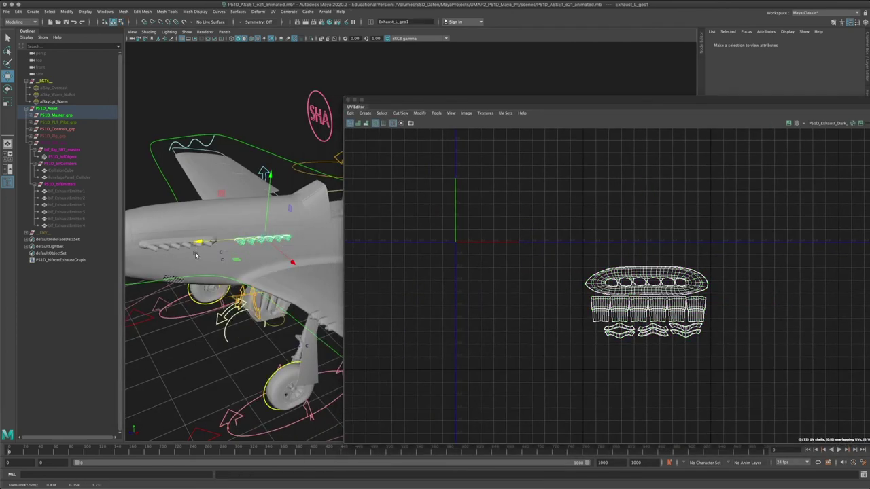
{"action": "left_click", "coordinate": [175, 247], "text": "shift"}
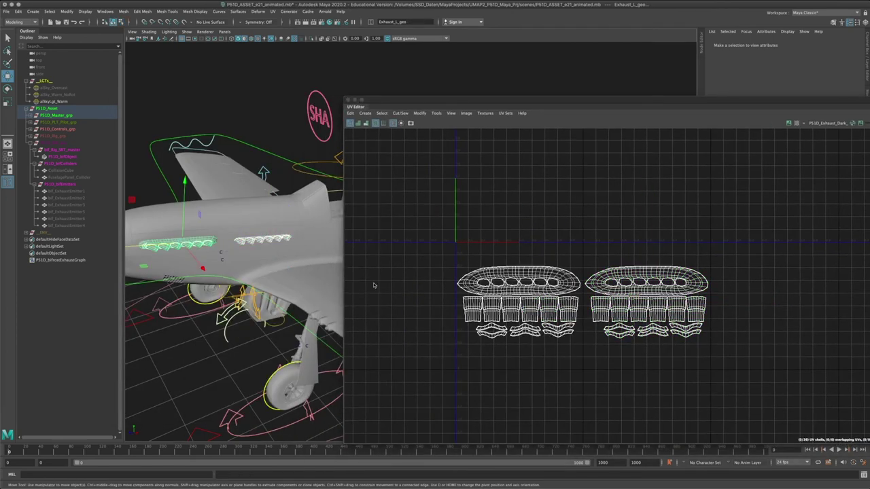
{"action": "left_click", "coordinate": [272, 242]}
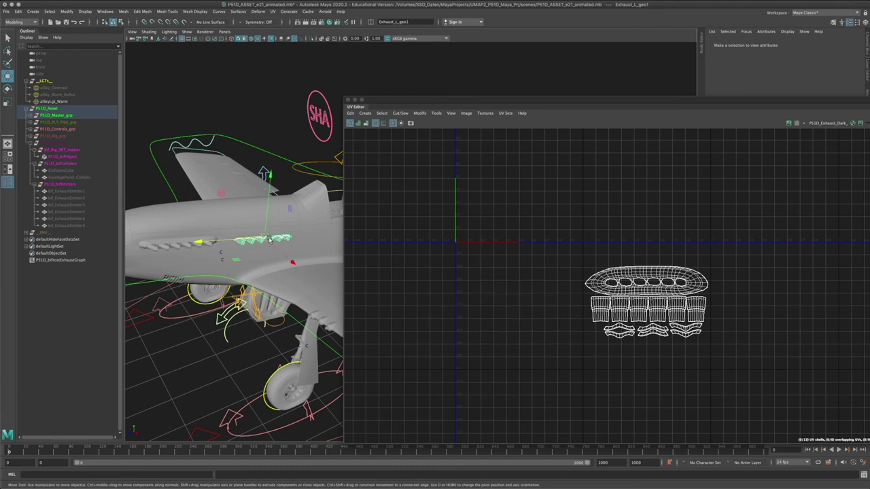
Duplicate the original exhaust and lower the copy on the fuselage just beneath it
{"action": "left_click", "coordinate": [177, 247]}
{"action": "middle_click_drag", "start_coordinate": [178, 226], "coordinate": [179, 243]}
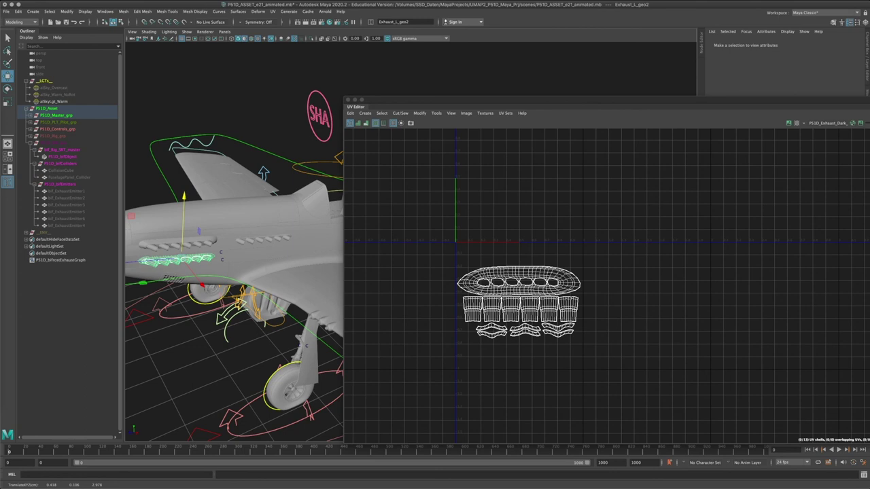
Select all UVs of the lower exhaust copy, move them 2 units in the positive U direction, and return it to object mode
{"action": "middle_click_drag", "start_coordinate": [598, 283], "coordinate": [536, 273], "text": "alt"}
{"action": "right_click_drag", "start_coordinate": [536, 273], "coordinate": [425, 246], "text": "alt"}
{"action": "right_click", "coordinate": [480, 259]}
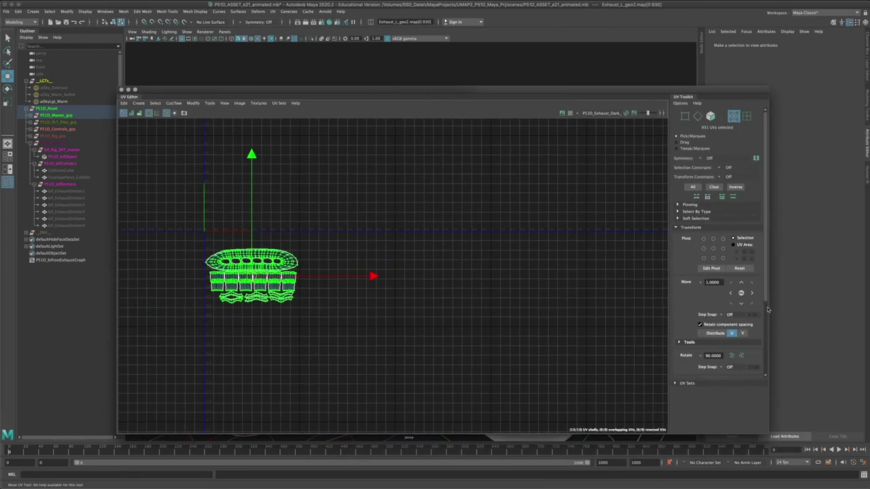
{"action": "left_click", "coordinate": [752, 293]}
{"action": "left_click_drag", "start_coordinate": [324, 86], "coordinate": [497, 78]}
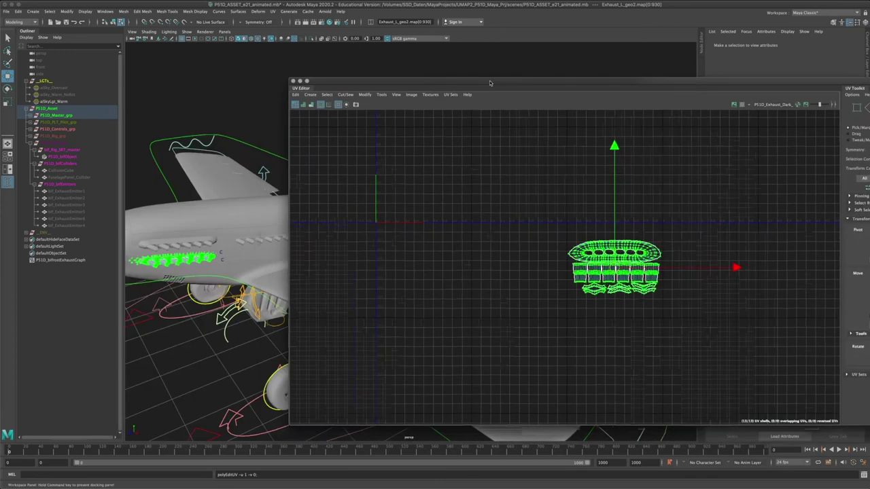
{"action": "right_click", "coordinate": [180, 245]}
{"action": "right_click_drag", "start_coordinate": [180, 246], "coordinate": [215, 233]}
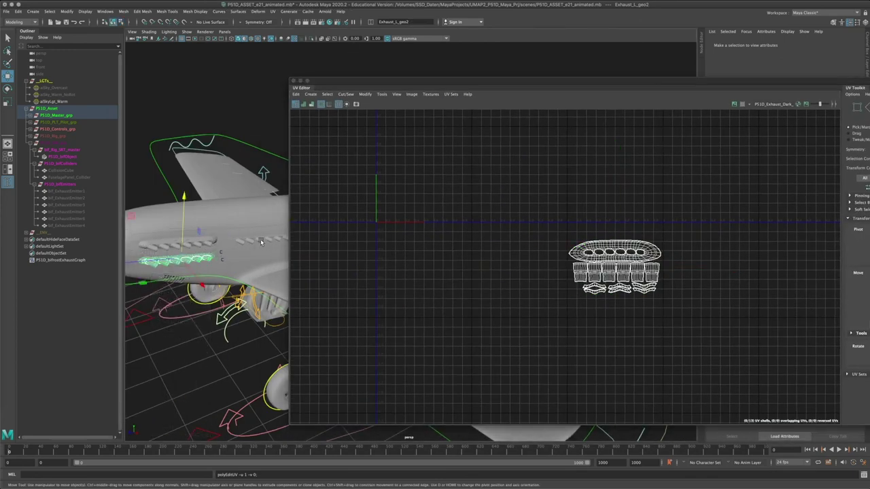
Select the three exhausts together and move all their UVs down, further below the horizontal U axis
{"action": "left_click", "coordinate": [258, 241], "text": "shift"}
{"action": "left_click", "coordinate": [162, 242], "text": "shift"}
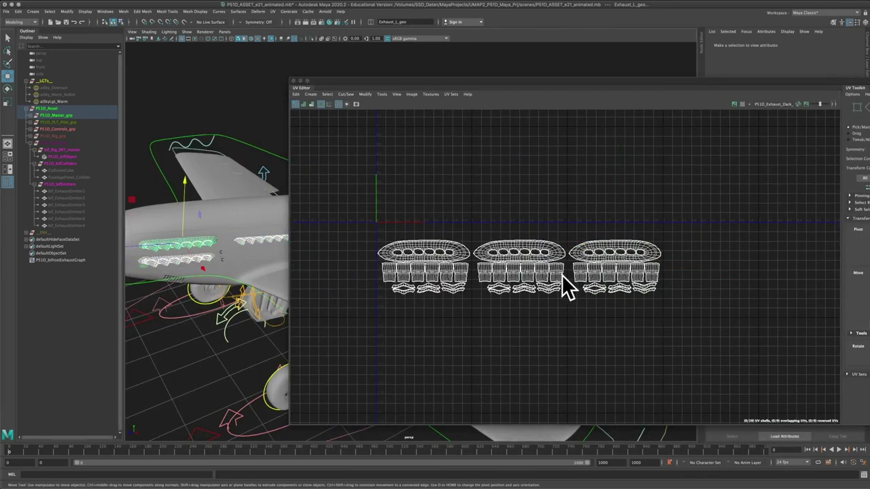
{"action": "middle_click_drag", "start_coordinate": [532, 268], "coordinate": [555, 269], "text": "alt"}
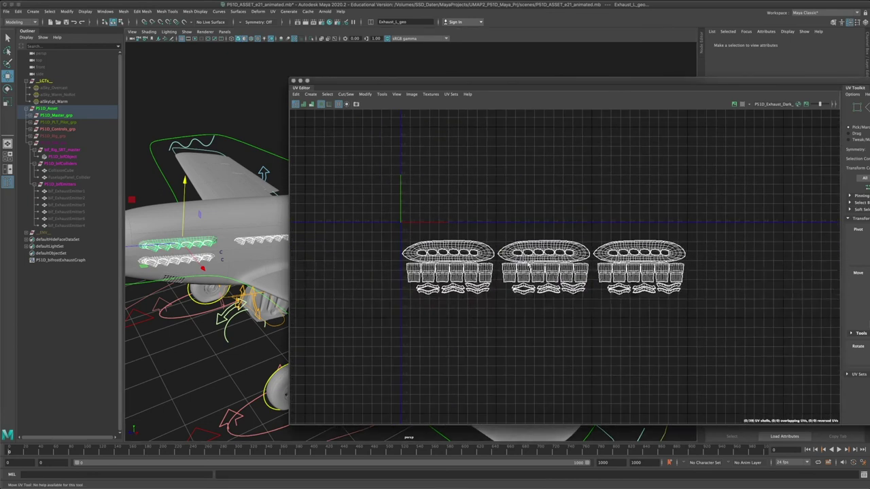
{"action": "right_click_drag", "start_coordinate": [441, 244], "coordinate": [474, 242]}
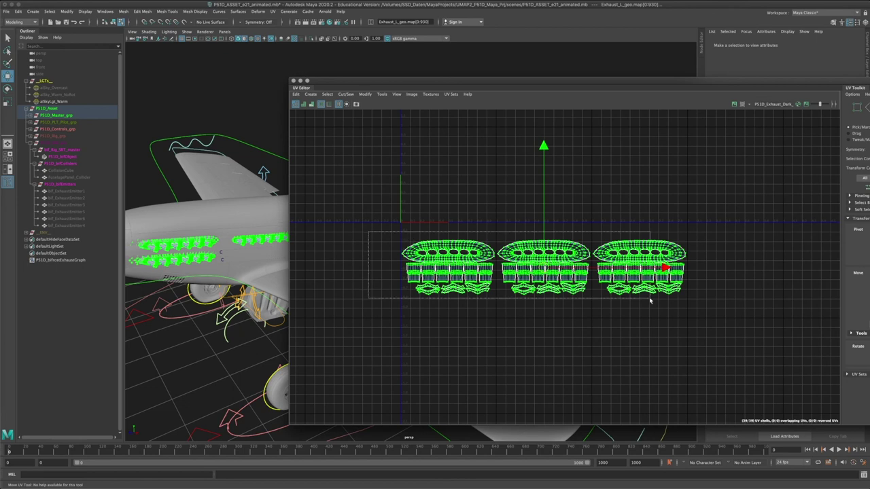
{"action": "left_click_drag", "start_coordinate": [544, 269], "coordinate": [550, 346]}
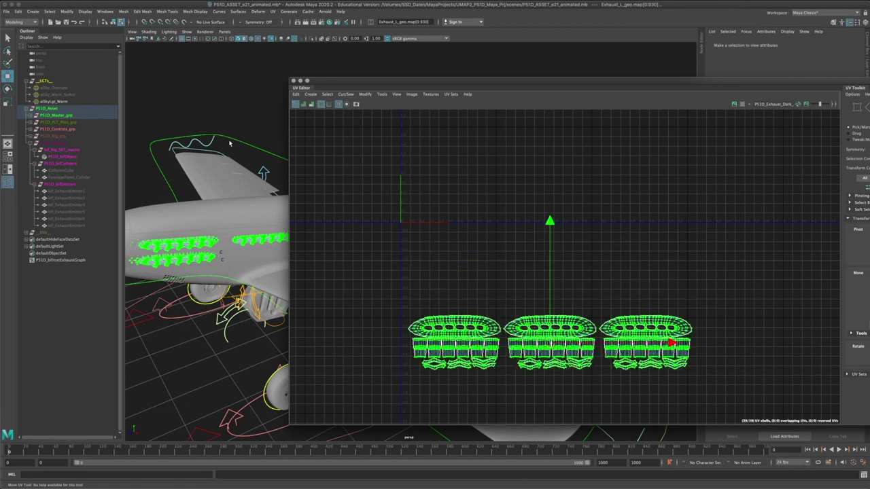
Display the UVs of the whole P51D_Asset group and select only the UVs of the three exhaust layouts
{"action": "left_click", "coordinate": [48, 108]}
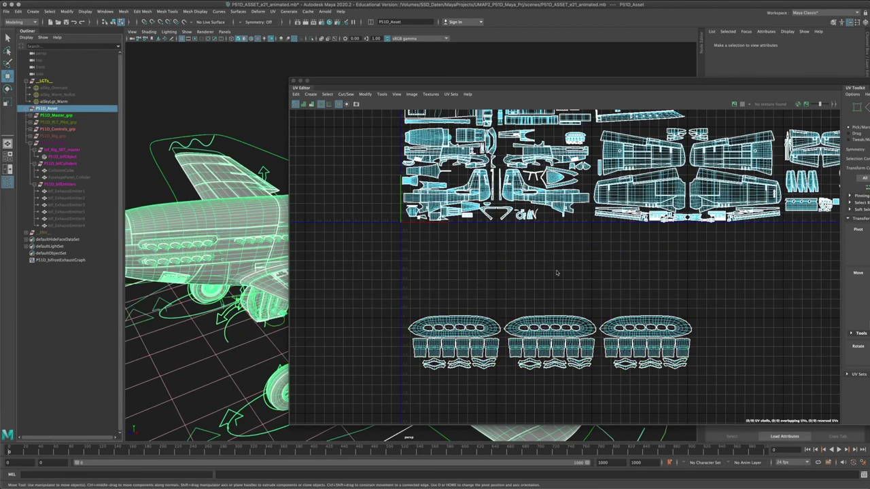
{"action": "right_click", "coordinate": [471, 281]}
{"action": "right_click_drag", "start_coordinate": [472, 281], "coordinate": [503, 281]}
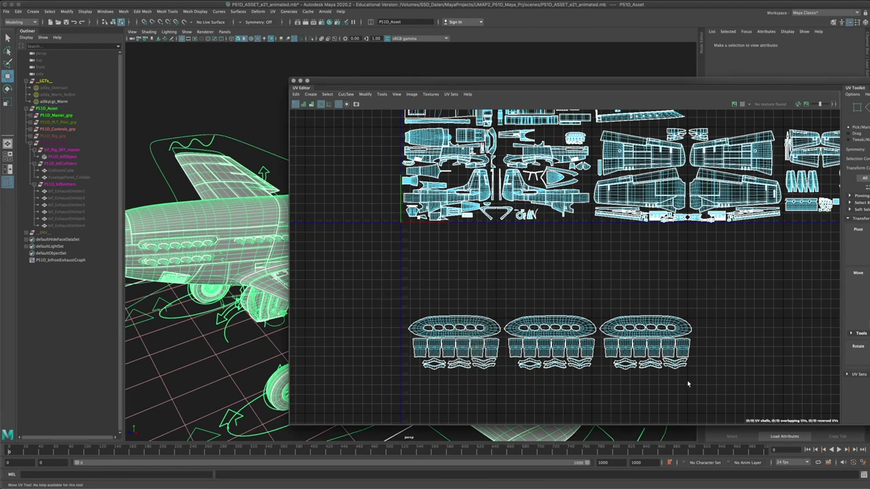
{"action": "left_click_drag", "start_coordinate": [371, 282], "coordinate": [730, 389]}
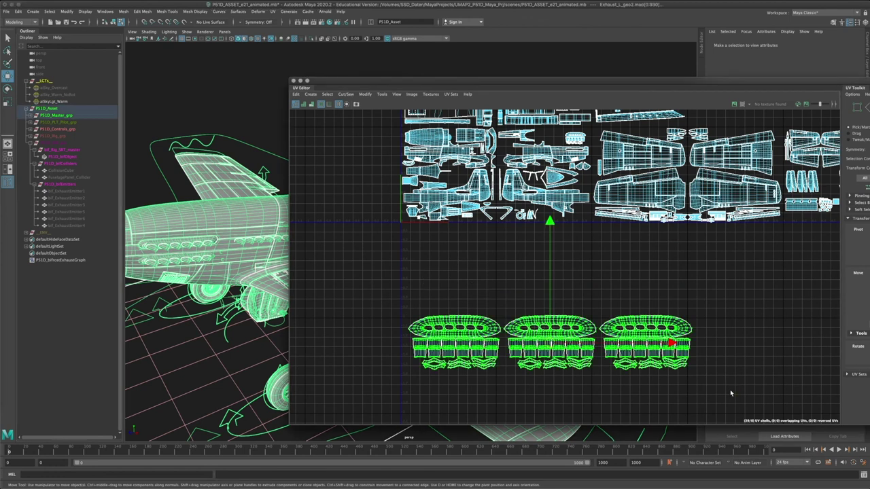
Move the exhaust UVs to the far end of the aircraft's UV layout and scale them down beneath the last large group of shells
{"action": "middle_click_drag", "start_coordinate": [691, 319], "coordinate": [578, 356], "text": "alt"}
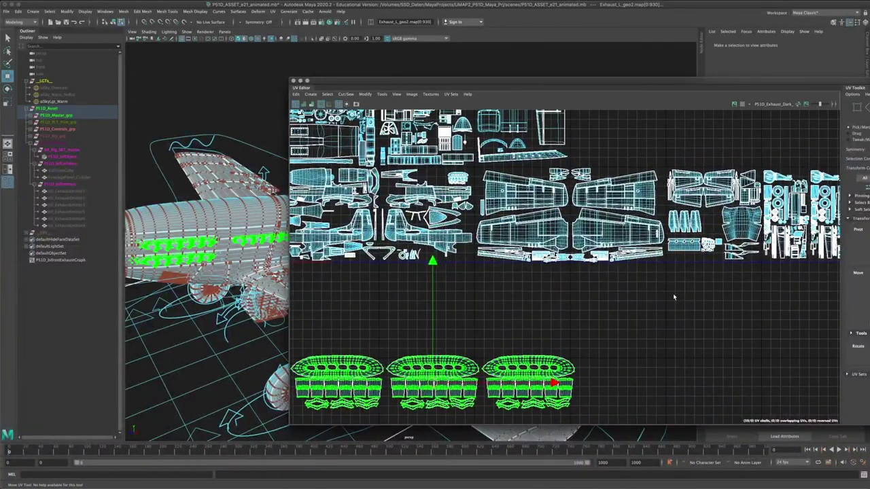
{"action": "scroll", "coordinate": [636, 293], "scroll_direction": "down", "scroll_amount": 1}
{"action": "middle_click_drag", "start_coordinate": [666, 299], "coordinate": [589, 294], "text": "alt"}
{"action": "scroll", "coordinate": [627, 290], "scroll_direction": "down", "scroll_amount": 1}
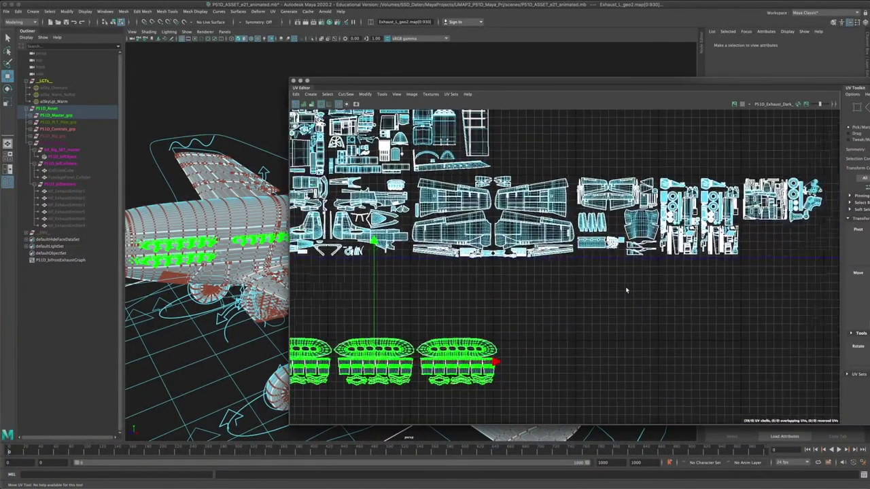
{"action": "right_click_drag", "start_coordinate": [626, 290], "coordinate": [534, 287], "text": "alt"}
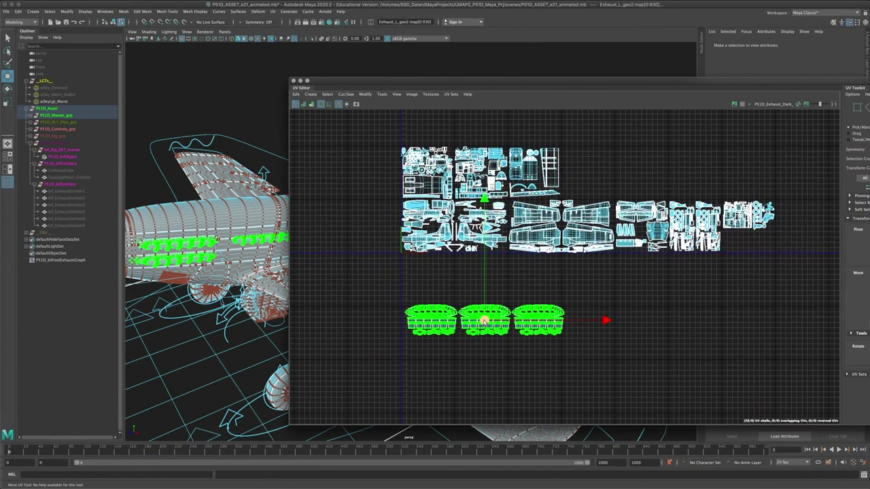
{"action": "left_click_drag", "start_coordinate": [614, 292], "coordinate": [588, 271]}
{"action": "key", "text": "r"}
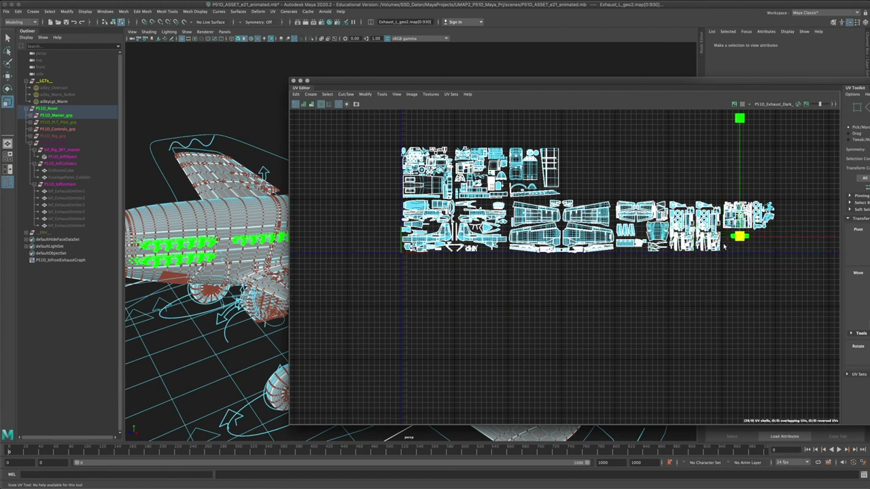
Enlarge the exhaust UVs slightly and position them in the free space directly beneath the neighbouring shells of that tile
{"action": "middle_click_drag", "start_coordinate": [667, 271], "coordinate": [551, 357], "text": "alt"}
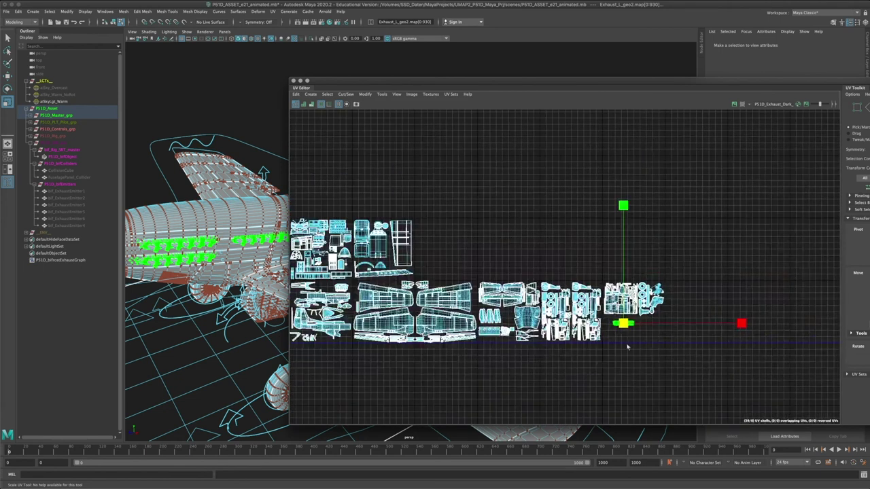
{"action": "scroll", "coordinate": [627, 347], "scroll_direction": "up", "scroll_amount": 1}
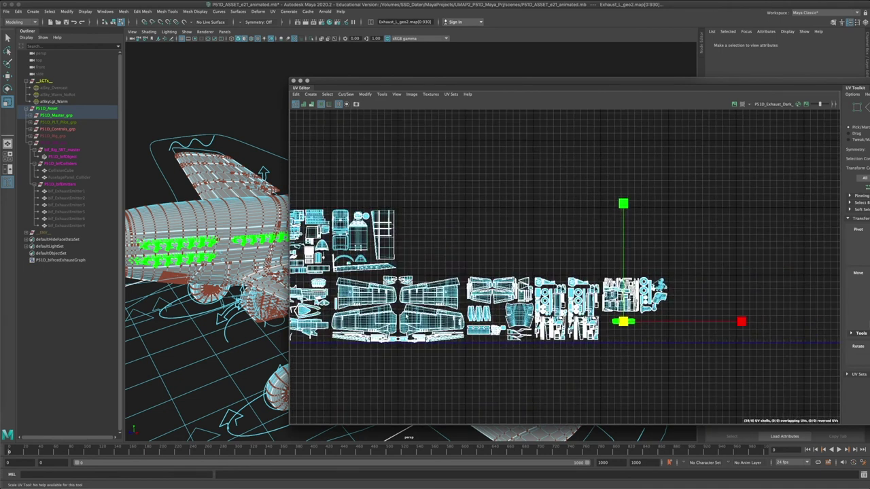
{"action": "scroll", "coordinate": [350, 315], "scroll_direction": "up", "scroll_amount": 1}
{"action": "scroll", "coordinate": [607, 301], "scroll_direction": "up", "scroll_amount": 3}
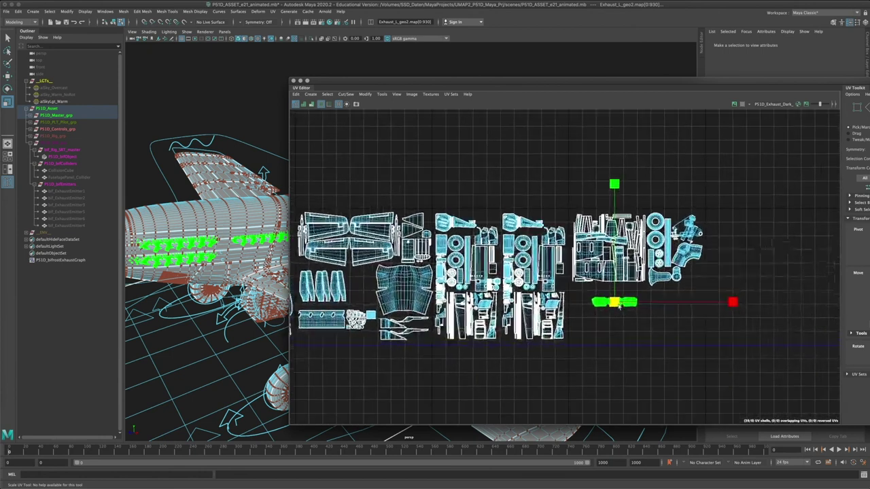
{"action": "left_click_drag", "start_coordinate": [618, 303], "coordinate": [681, 299]}
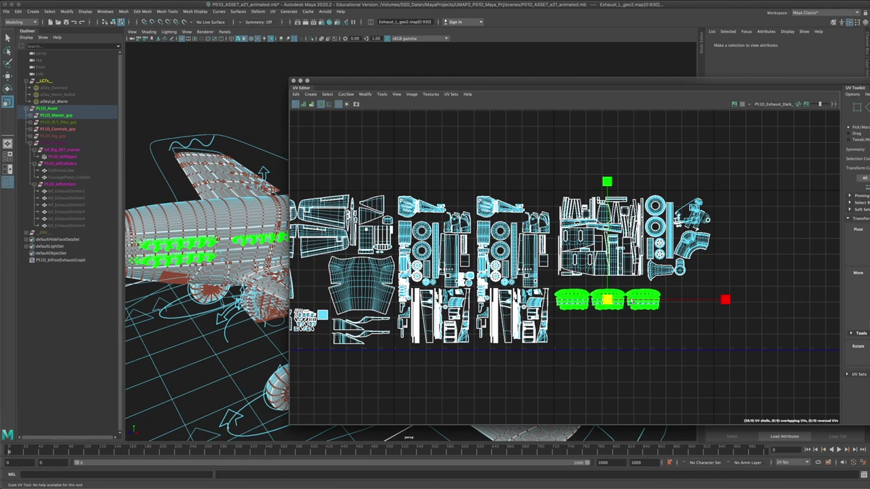
{"action": "key", "text": "w"}
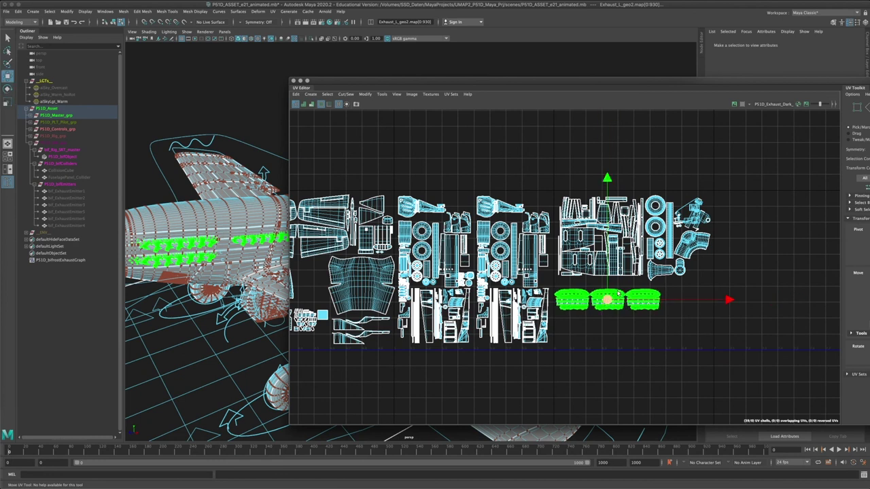
{"action": "left_click_drag", "start_coordinate": [617, 294], "coordinate": [628, 284]}
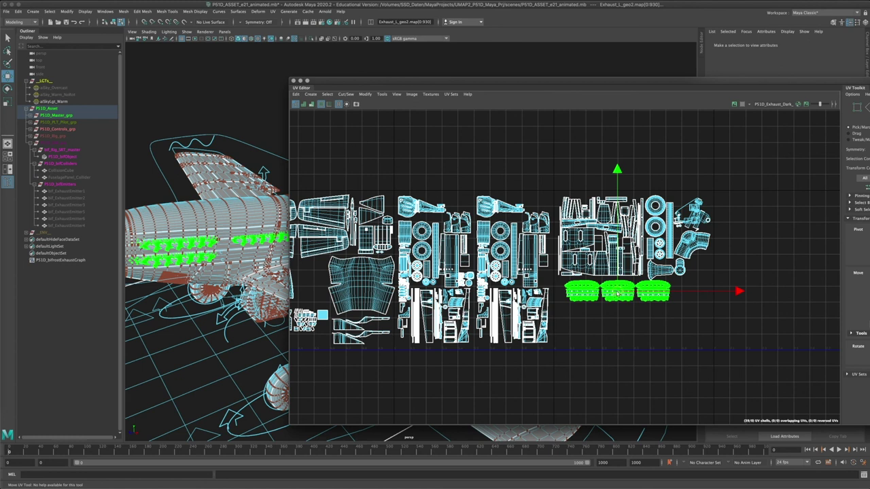
{"action": "left_click_drag", "start_coordinate": [618, 293], "coordinate": [615, 293]}
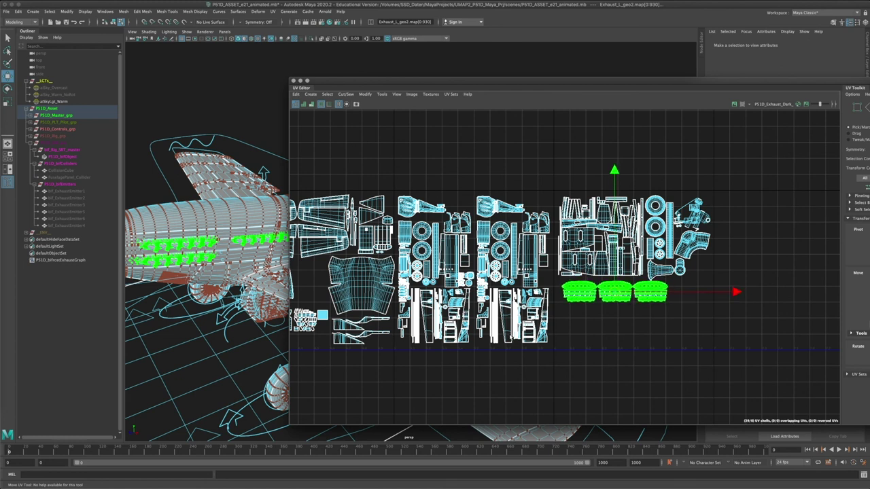
Deselect the exhaust UVs and examine the aircraft's complete UV layout across its tiles
{"action": "middle_click_drag", "start_coordinate": [470, 331], "coordinate": [559, 333], "text": "alt"}
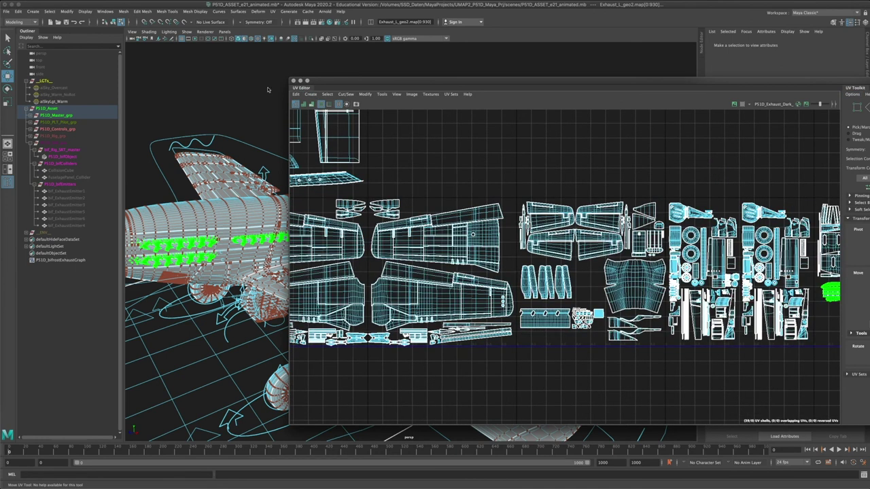
{"action": "scroll", "coordinate": [640, 238], "scroll_direction": "down", "scroll_amount": 2}
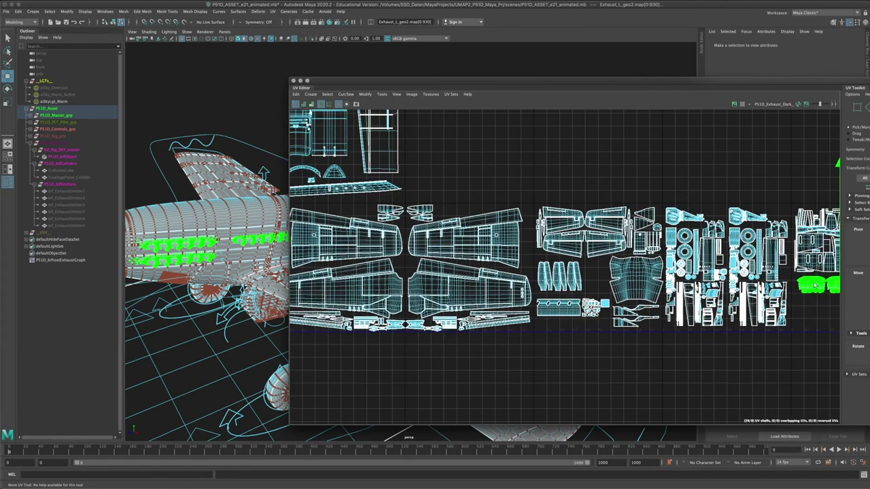
{"action": "scroll", "coordinate": [602, 320], "scroll_direction": "down", "scroll_amount": 4}
{"action": "middle_click_drag", "start_coordinate": [408, 366], "coordinate": [687, 301], "text": "alt"}
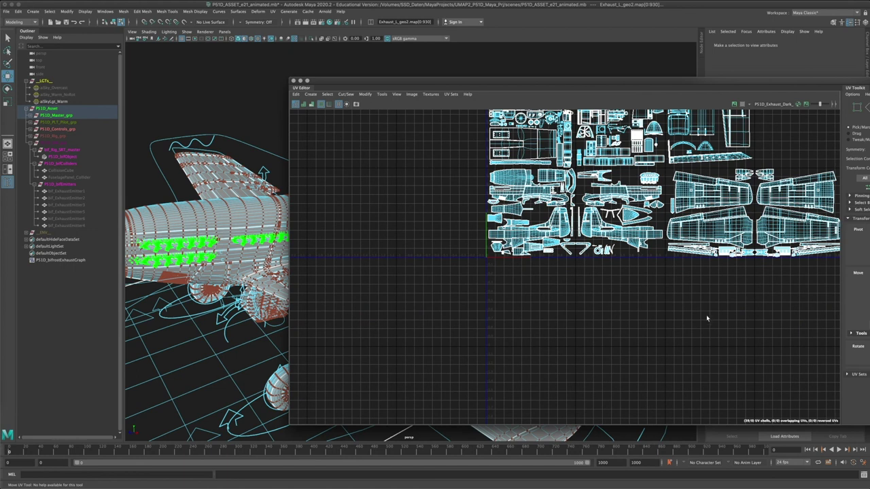
{"action": "left_click_drag", "start_coordinate": [792, 360], "coordinate": [410, 267]}
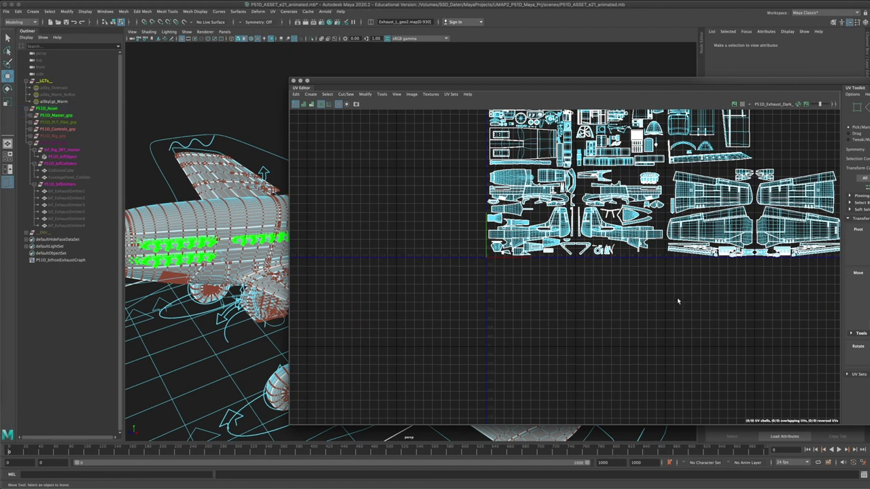
{"action": "middle_click_drag", "start_coordinate": [703, 210], "coordinate": [404, 271], "text": "alt"}
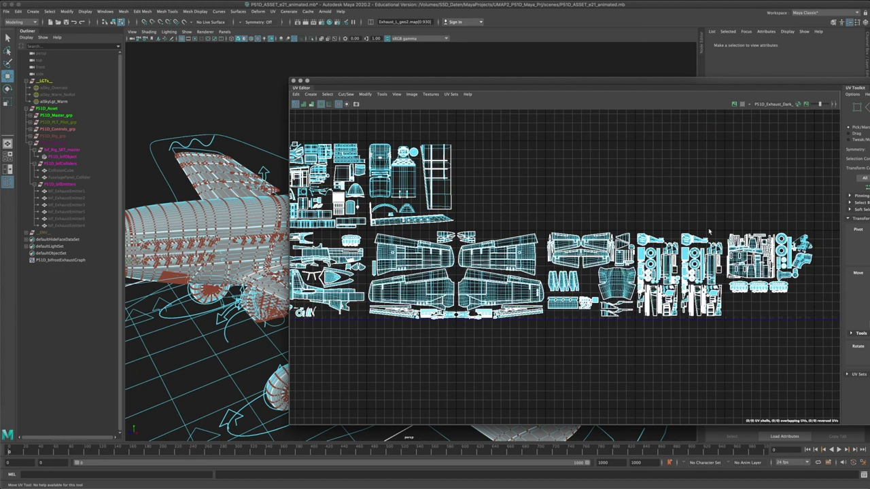
{"action": "middle_click_drag", "start_coordinate": [366, 134], "coordinate": [477, 161], "text": "alt"}
Close the UV Editor, return to object mode, and delete the rear and lower exhaust copies
{"action": "left_click", "coordinate": [293, 80]}
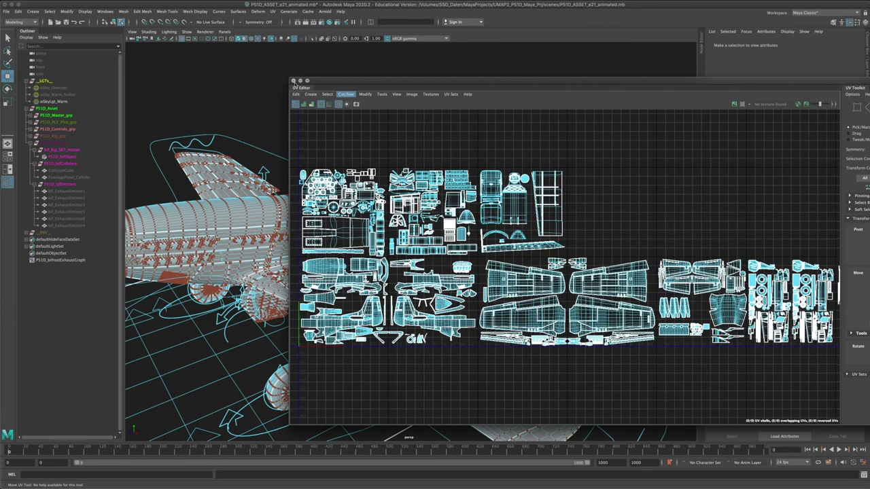
{"action": "right_click_drag", "start_coordinate": [396, 219], "coordinate": [406, 104]}
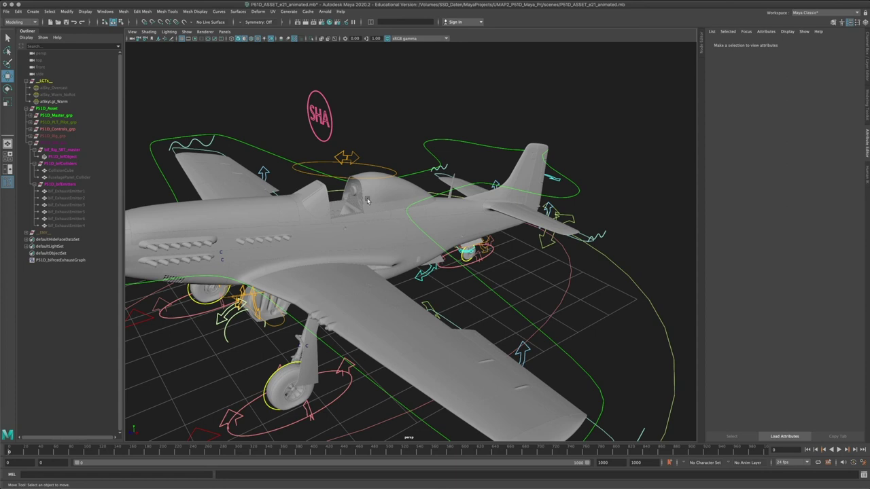
{"action": "left_click", "coordinate": [263, 233]}
{"action": "key", "text": "Delete"}
{"action": "left_click", "coordinate": [182, 260]}
{"action": "key", "text": "Delete"}
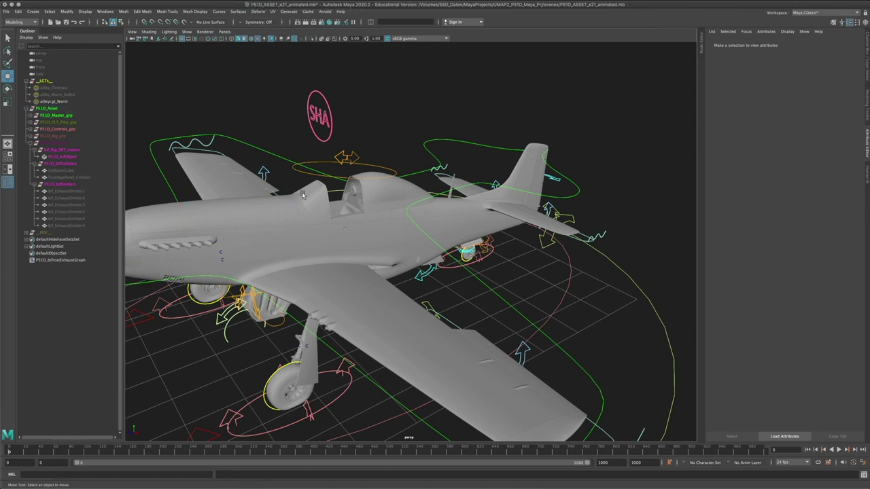
{"action": "middle_click_drag", "start_coordinate": [214, 247], "coordinate": [431, 246], "text": "alt"}
{"action": "scroll", "coordinate": [433, 269], "scroll_direction": "up", "scroll_amount": 6}
{"action": "scroll", "coordinate": [433, 269], "scroll_direction": "down", "scroll_amount": 5}
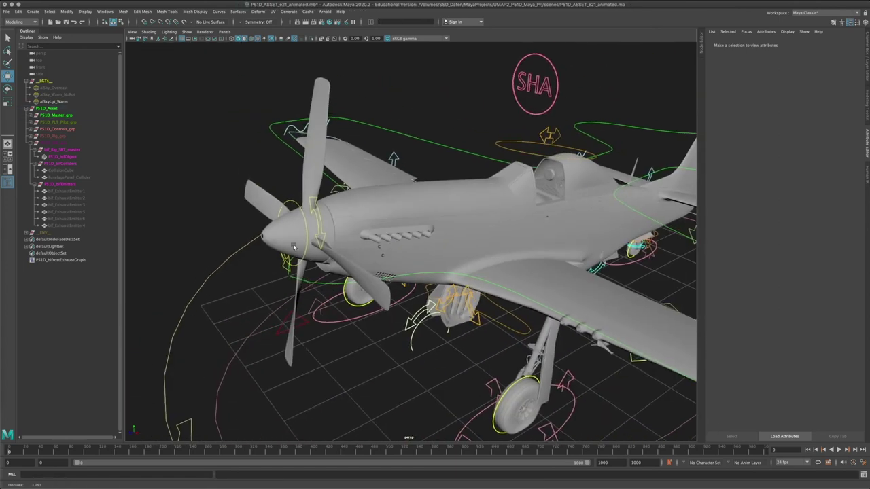
{"action": "left_click_drag", "start_coordinate": [669, 96], "coordinate": [634, 96], "text": "alt"}
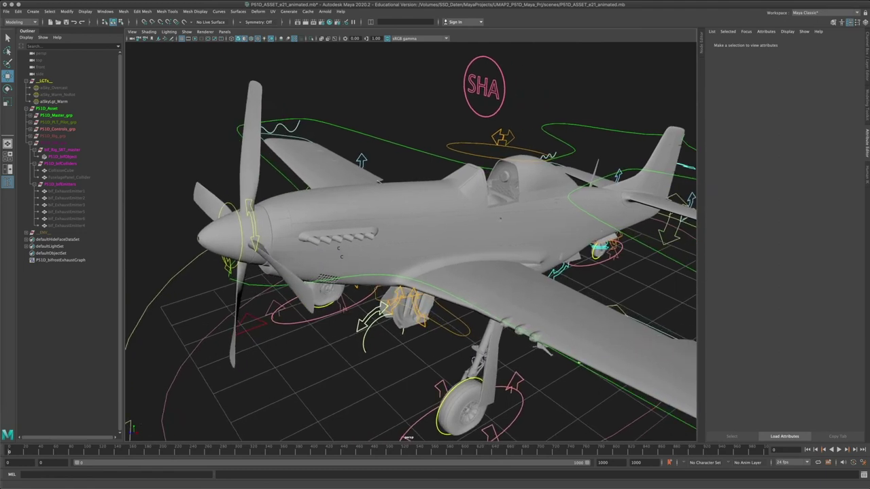